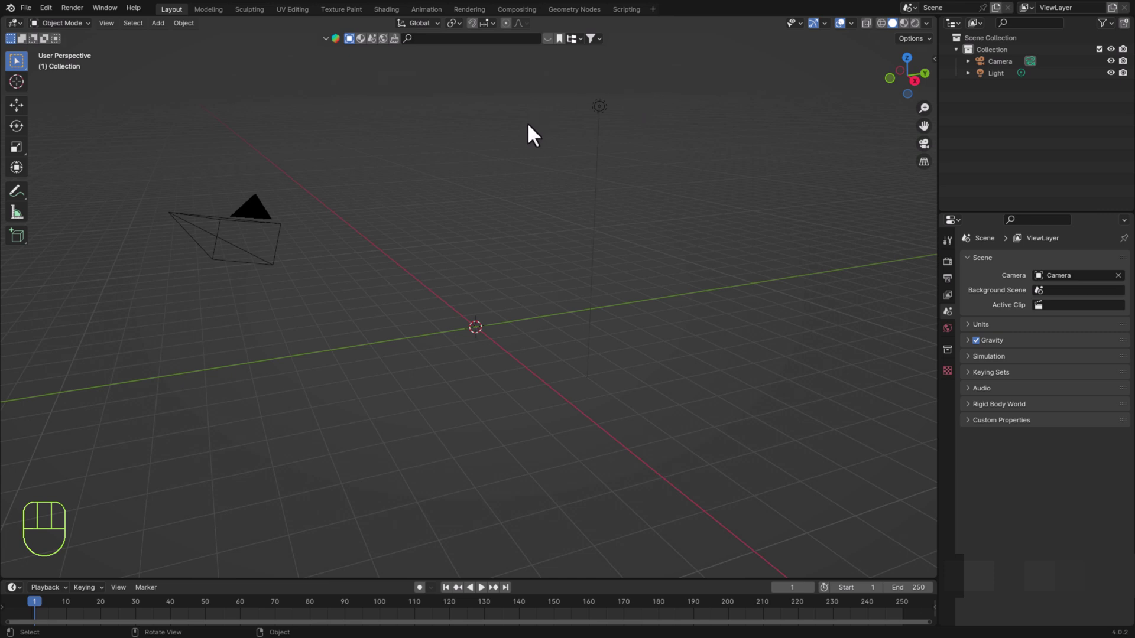
Enable the "Add Mesh: Extra Objects" add-on in the preferences and close them
click(41, 7)
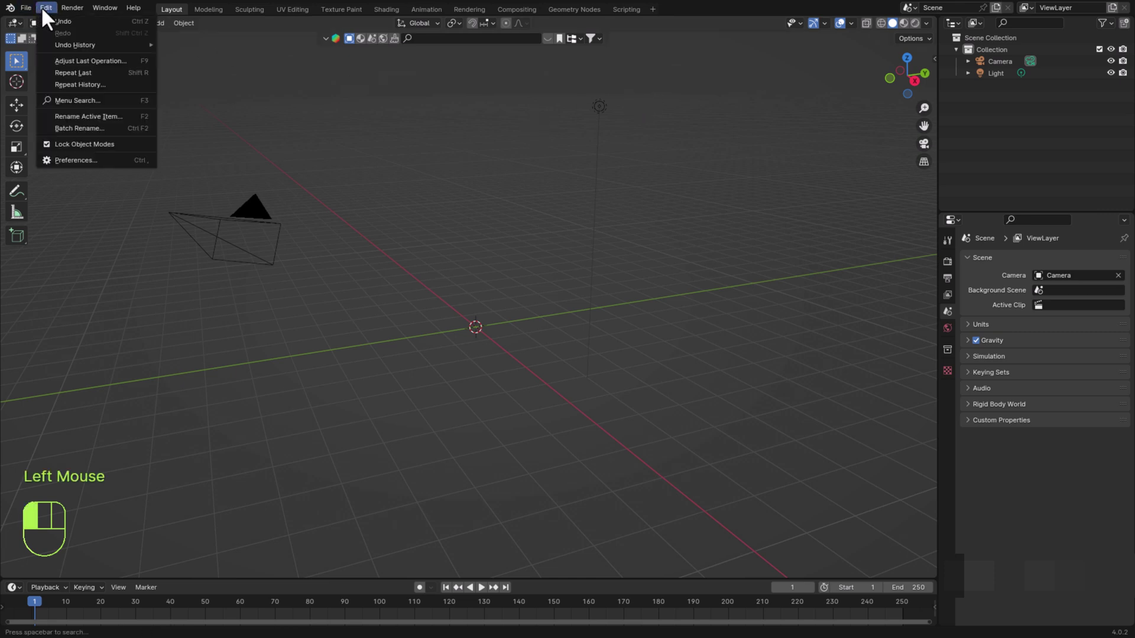
click(113, 159)
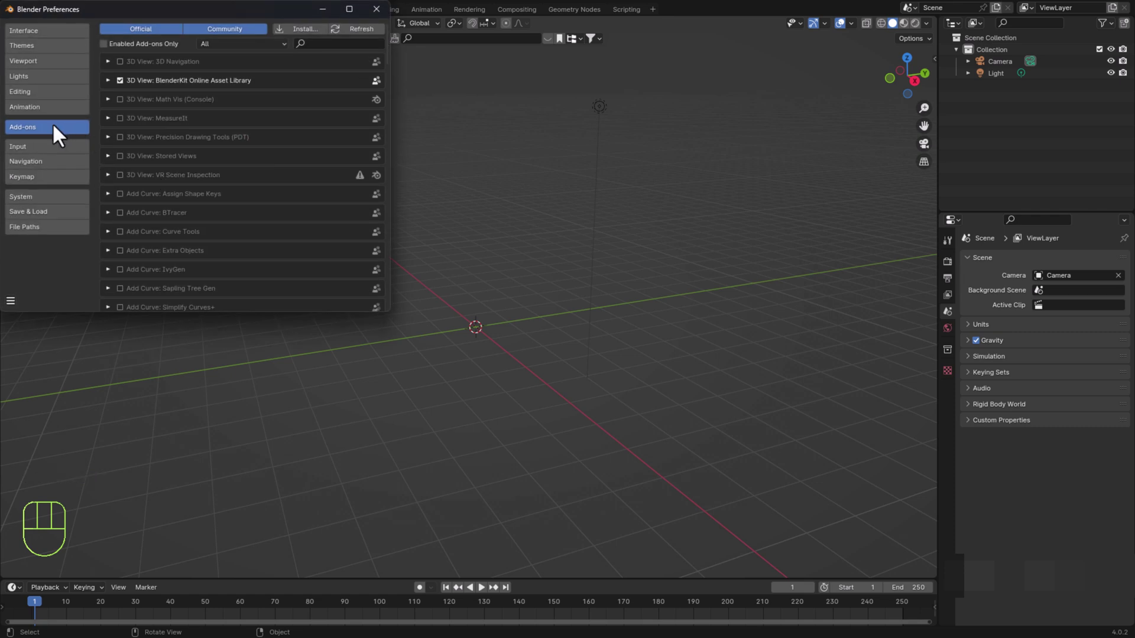
click(340, 44)
text(ext)
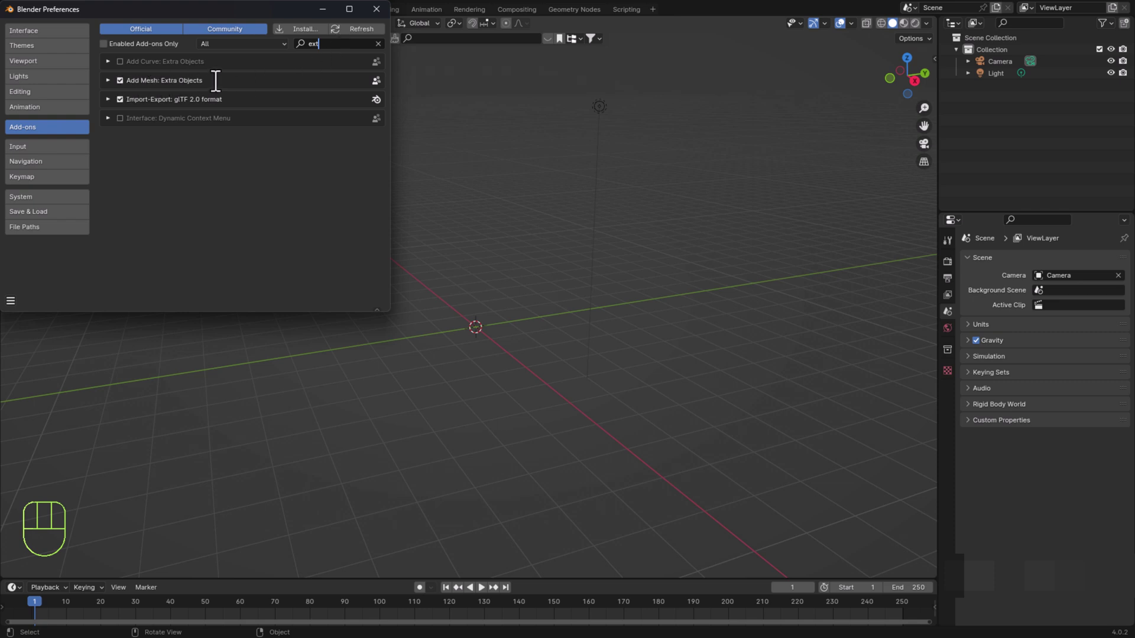
click(120, 79)
click(376, 9)
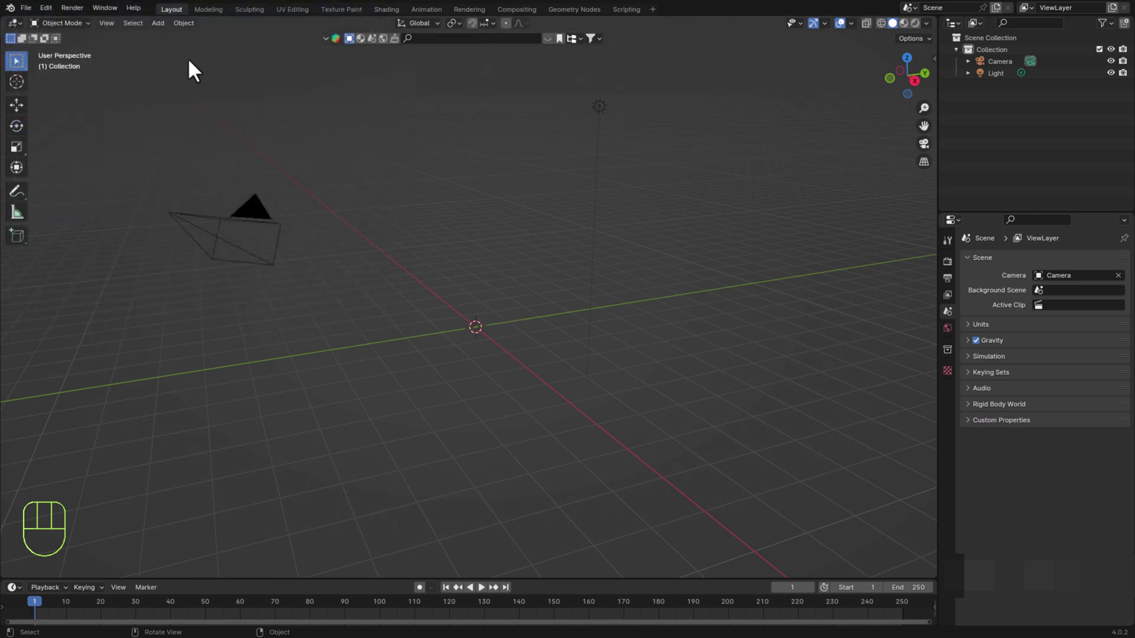
Add a Round Cube mesh at the origin and set its radius to 1
click(161, 25)
mouse_move(166, 37)
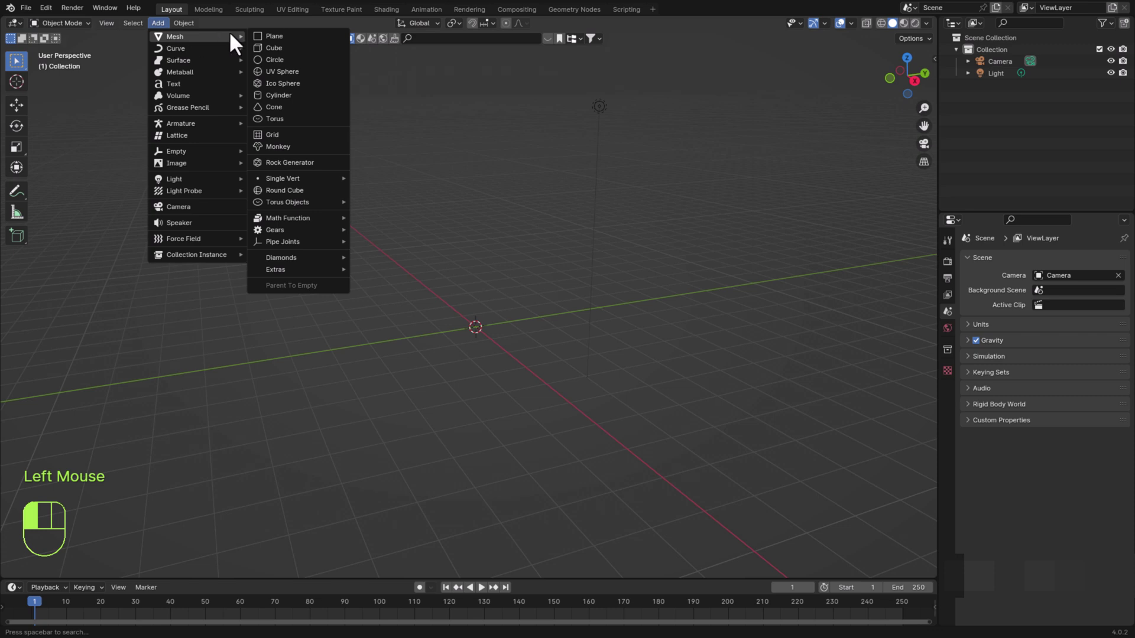
key(shift+a)
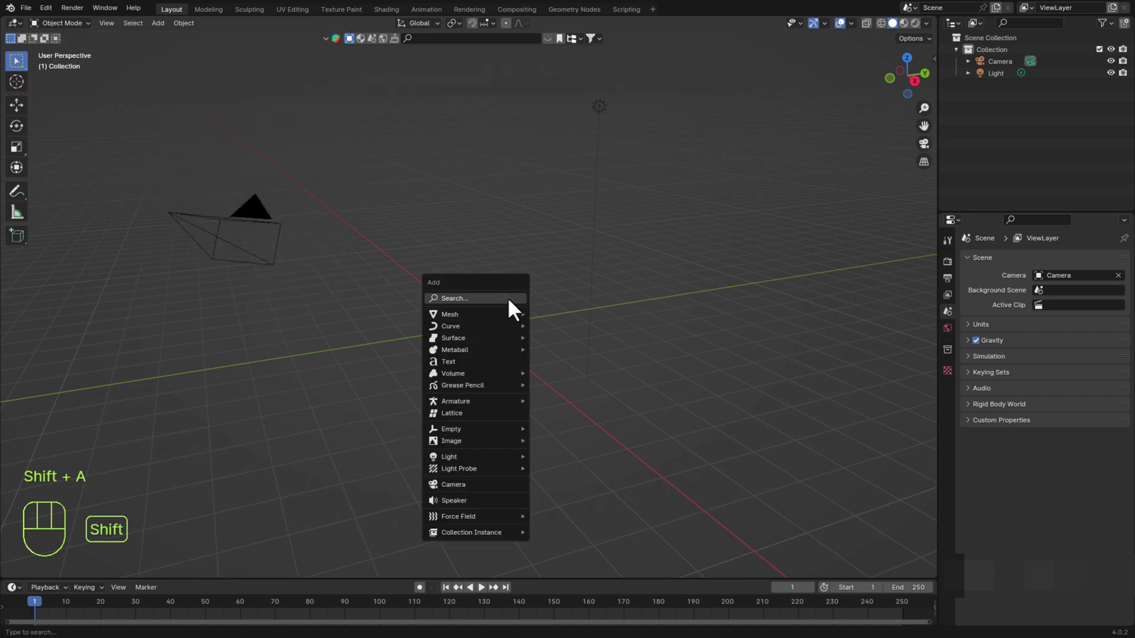
mouse_move(506, 316)
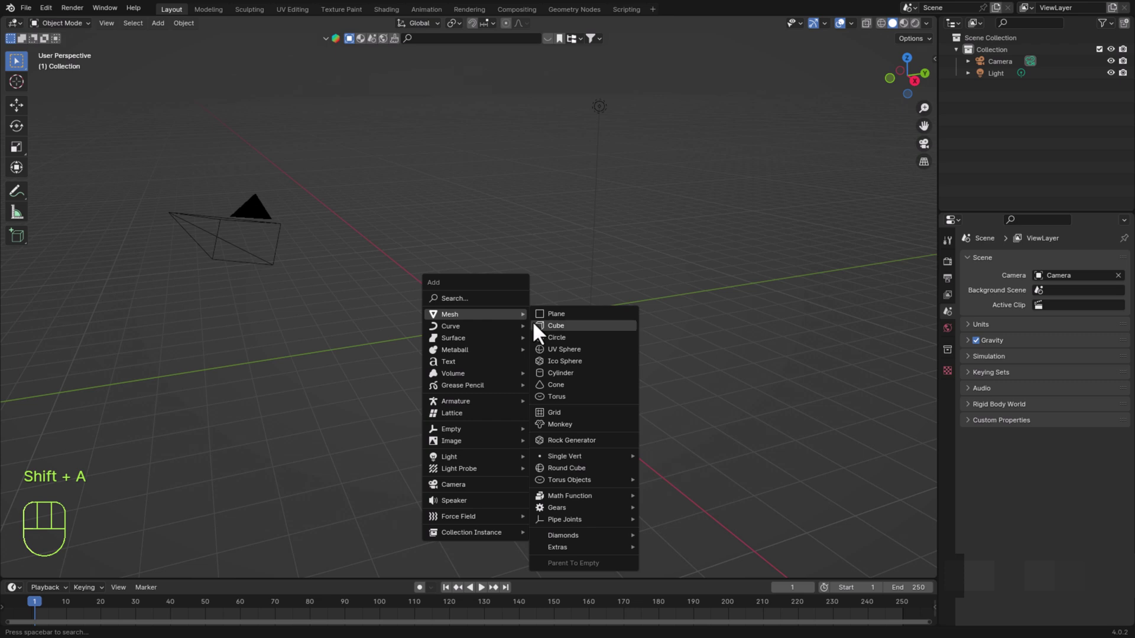
click(600, 470)
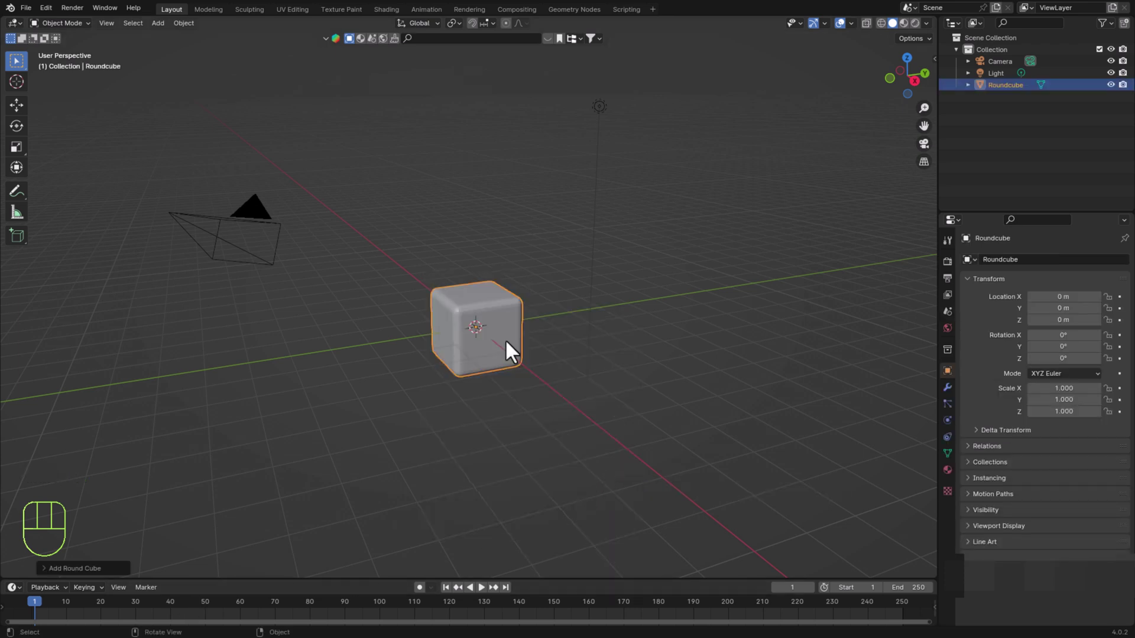
click(44, 568)
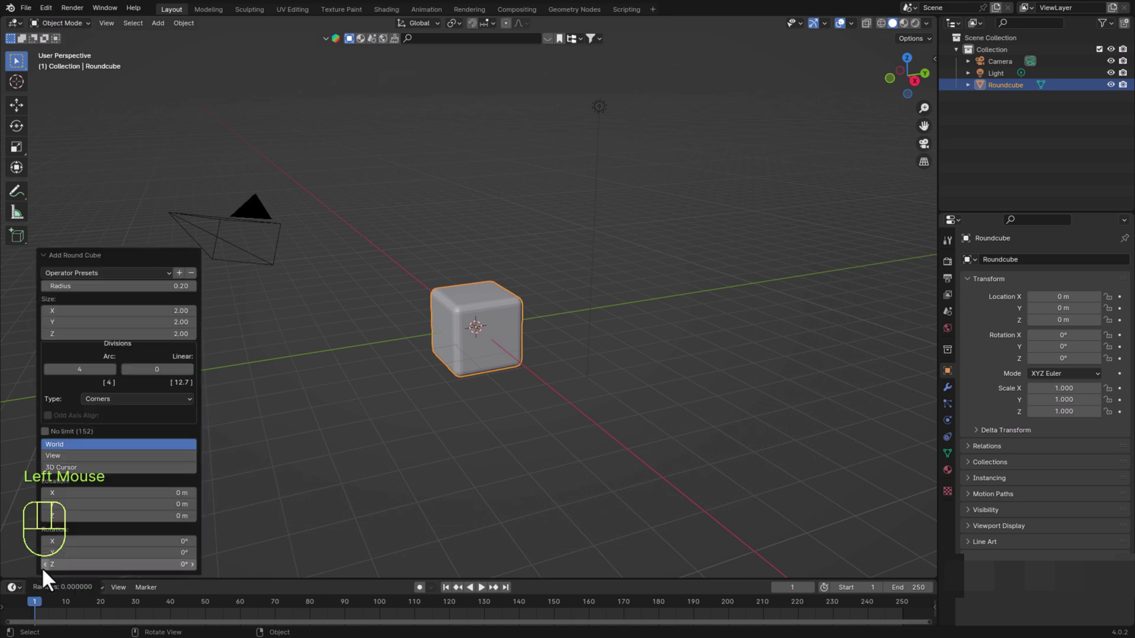
click(104, 286)
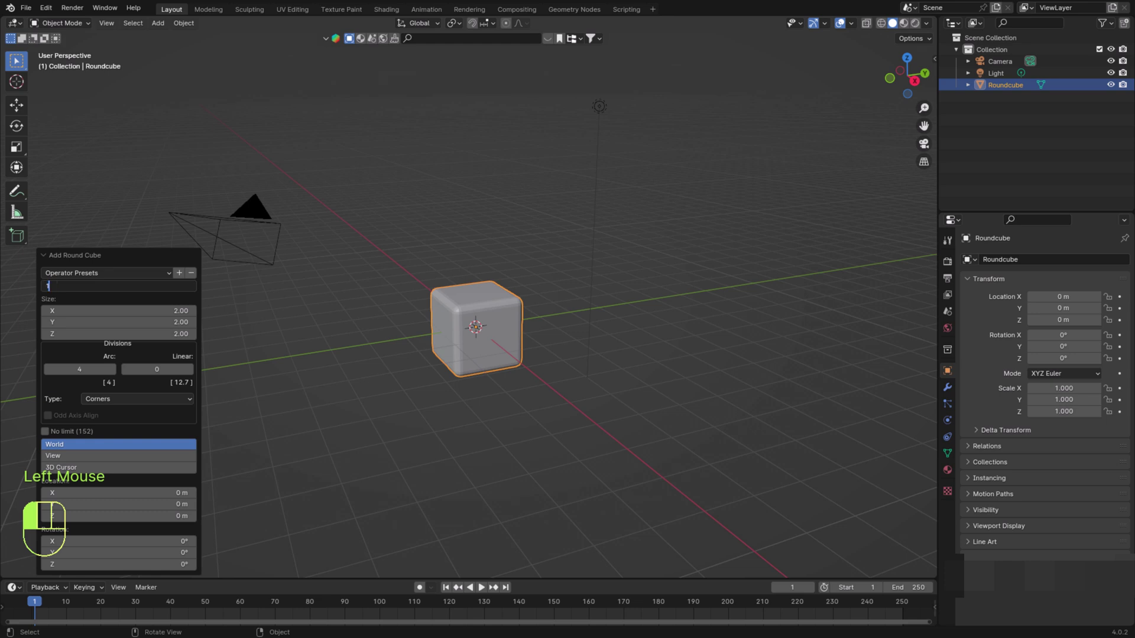
key(Return)
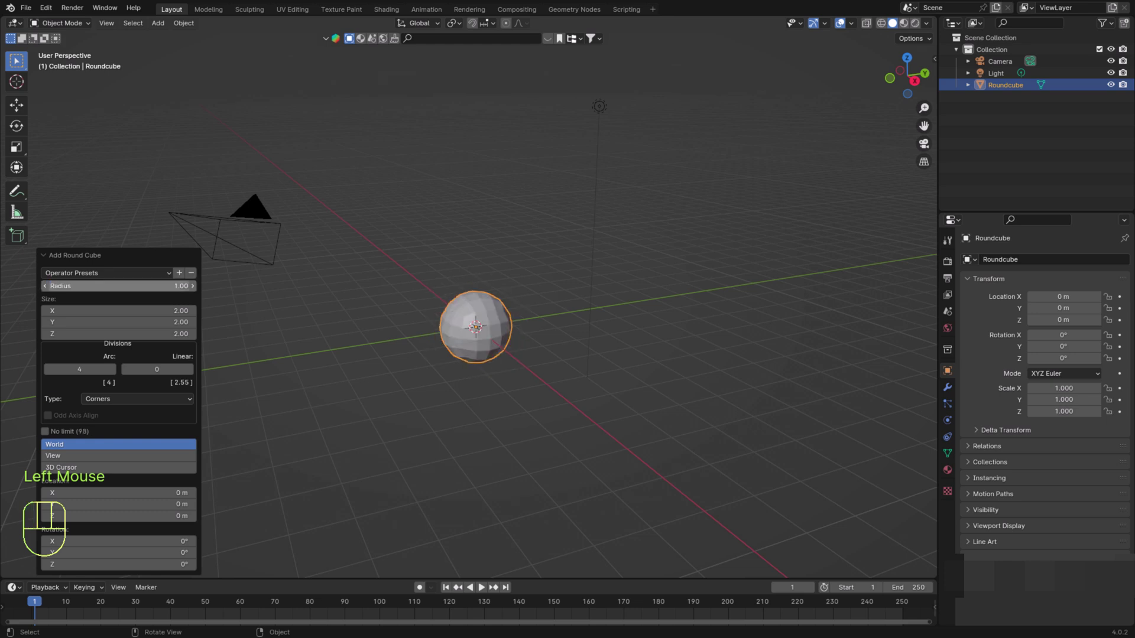
Move the round cube up along the Z axis by about 3.24 m
click(522, 406)
scroll(536, 403, up, 2)
shift+middle_drag(538, 403, 548, 410)
click(548, 410)
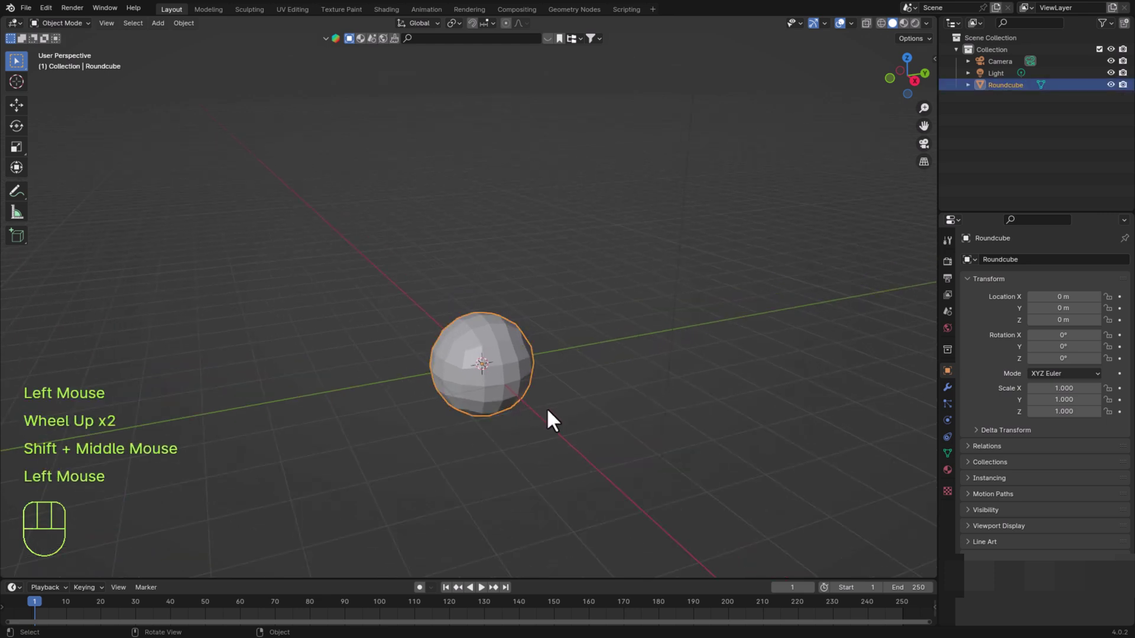
key(g)
key(z)
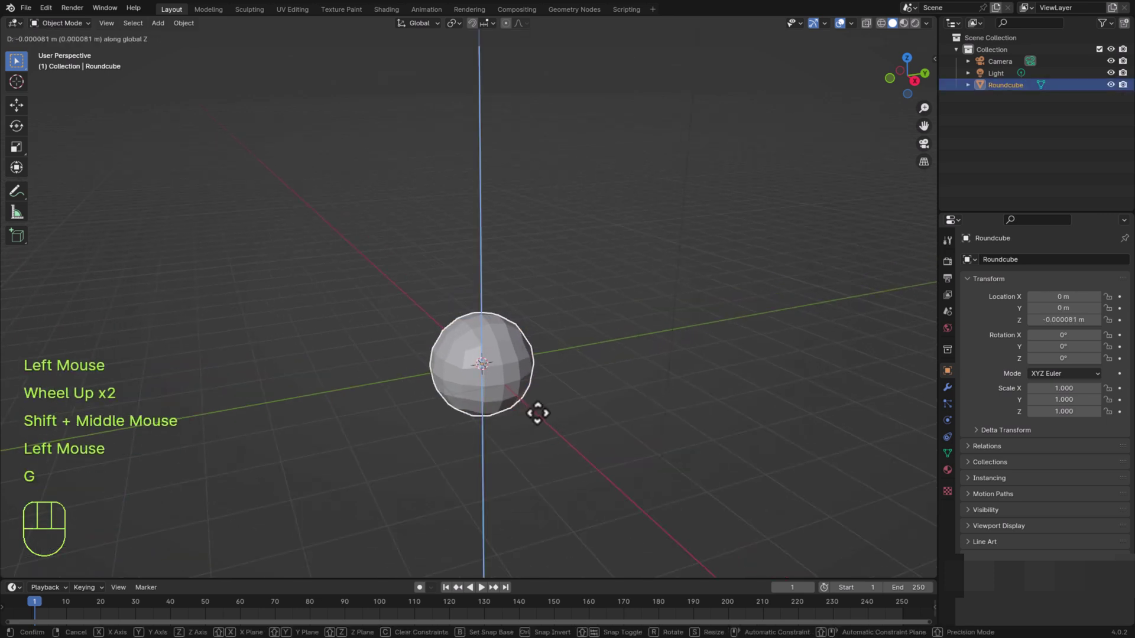
click(527, 243)
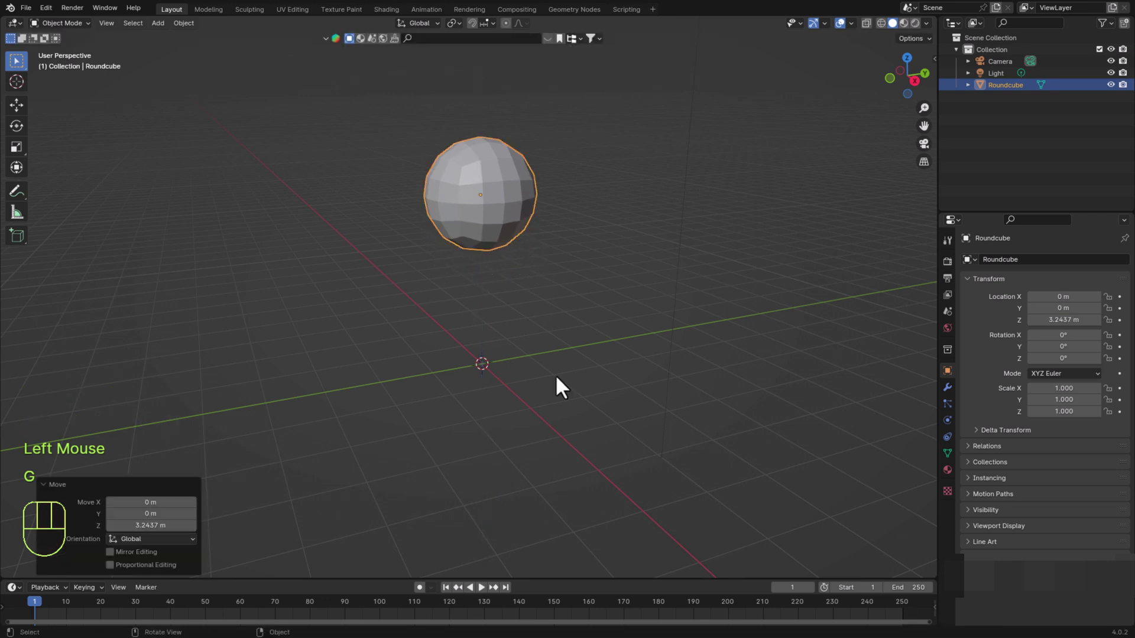
In Edit Mode with face selection, select the four-by-four block of faces on the sphere's front (+X) side
scroll(558, 331, up, 2)
shift+middle_drag(558, 331, 582, 378)
middle_drag(582, 379, 608, 426)
key(Tab)
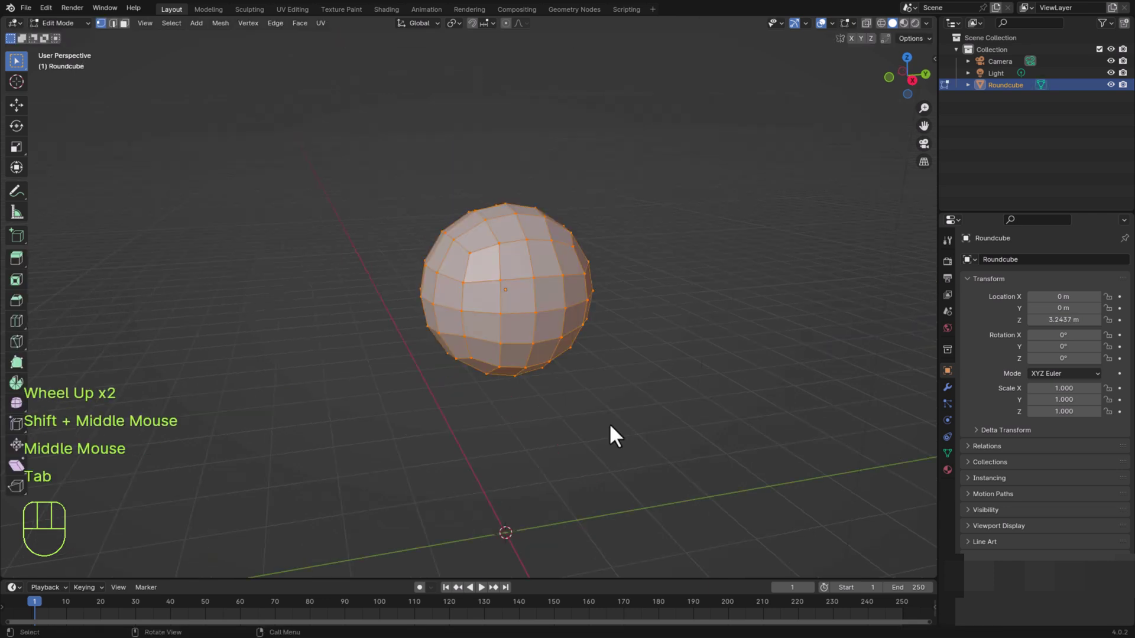
click(118, 21)
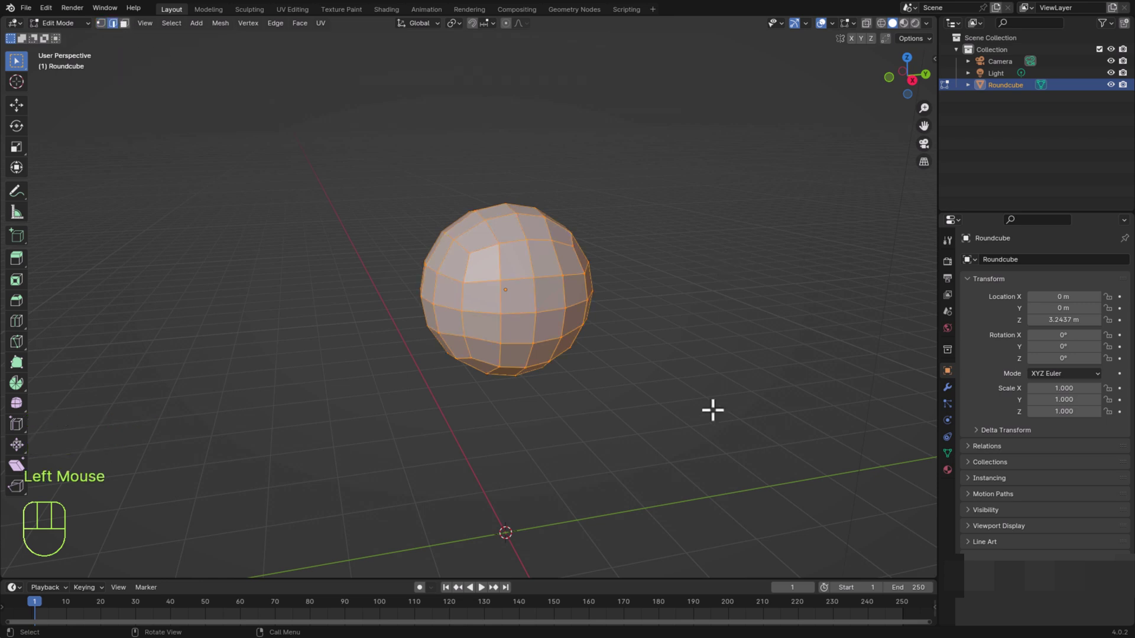
middle_drag(704, 424, 692, 411)
click(497, 329)
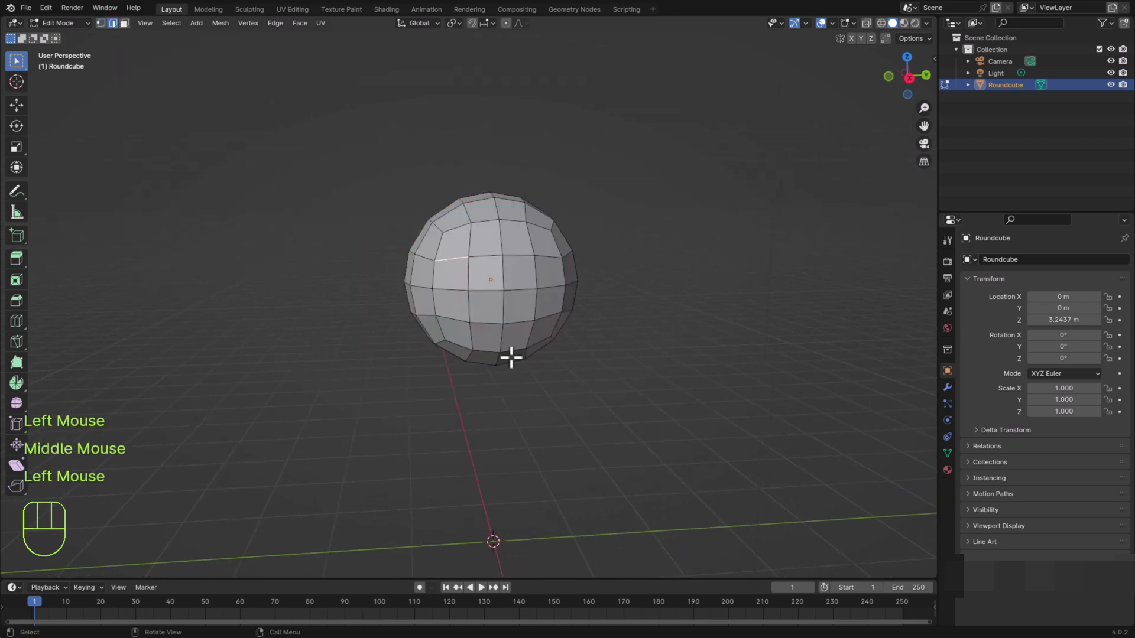
double_click(125, 22)
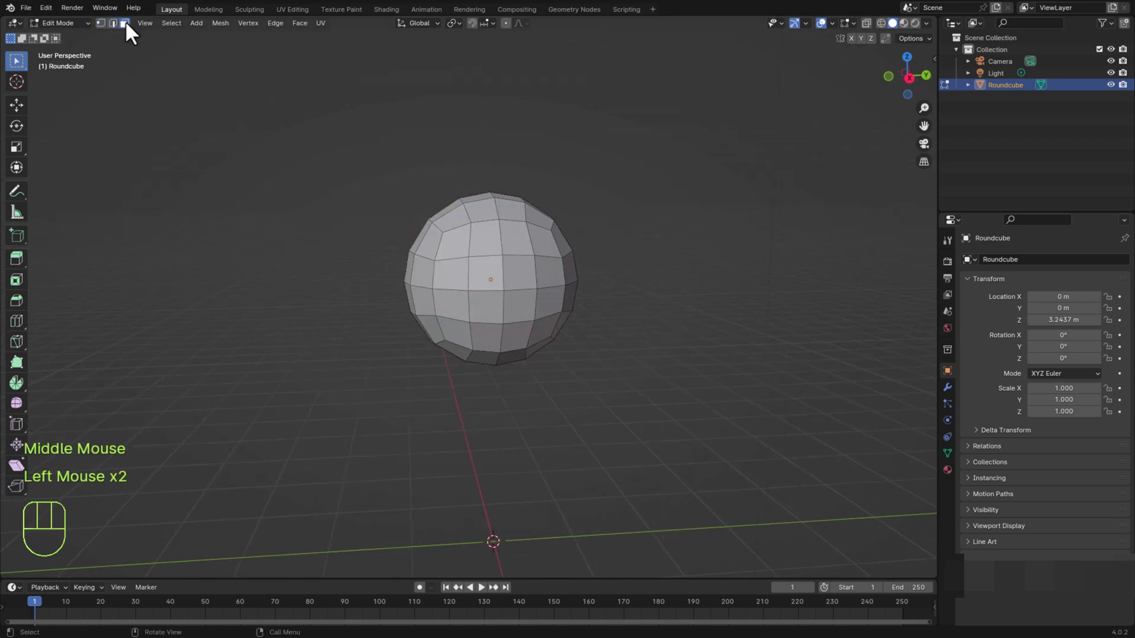
click(457, 249)
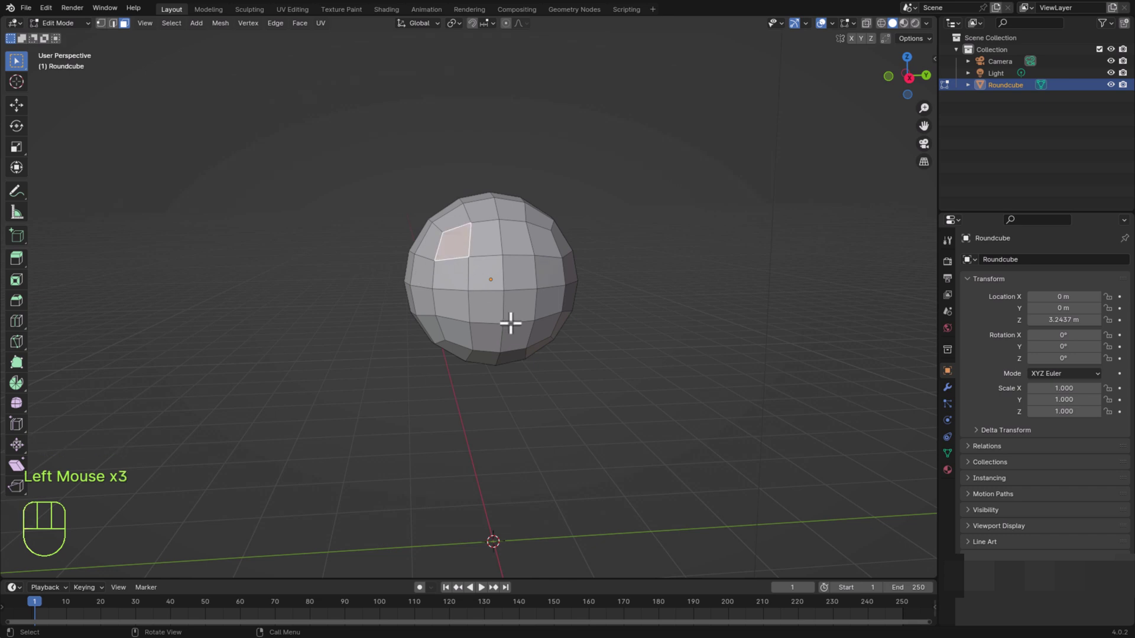
ctrl+shift+click(542, 333)
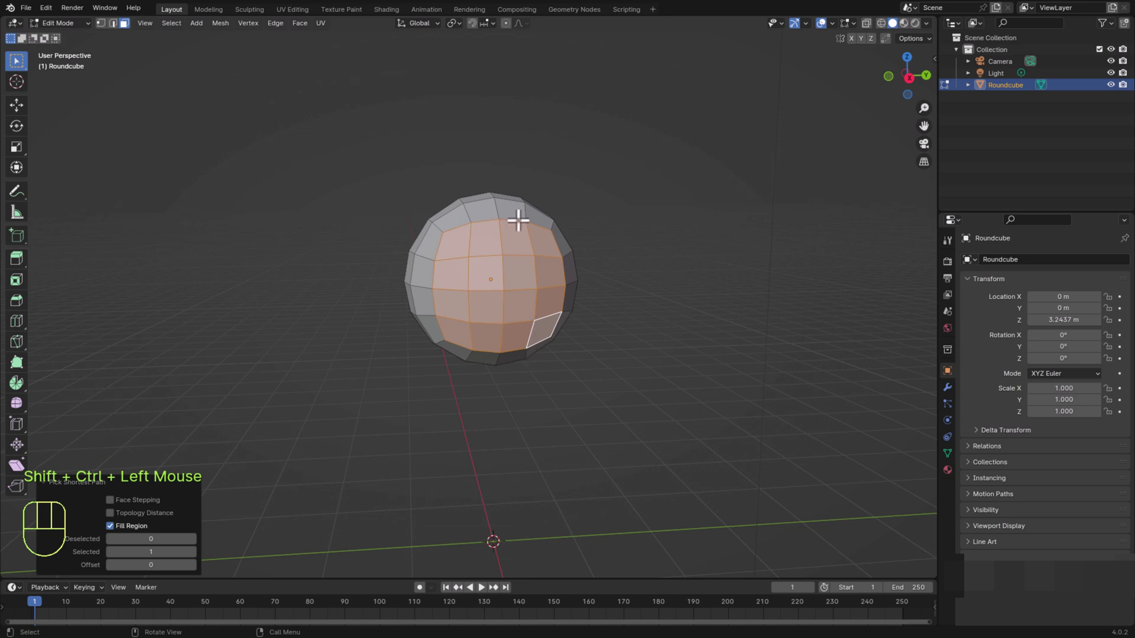
Extend the selection with the column of four faces bordering the front block on its -Y side
middle_drag(436, 434, 474, 445)
scroll(684, 367, up, 1)
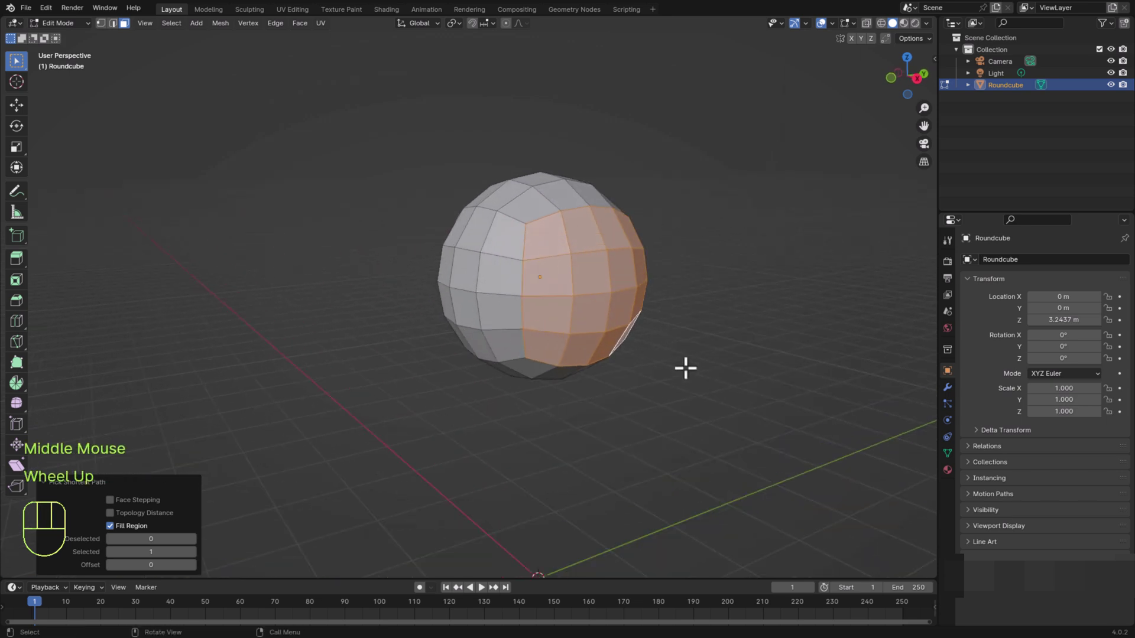
shift+click(511, 345)
shift+click(506, 290)
shift+click(510, 260)
shift+click(509, 240)
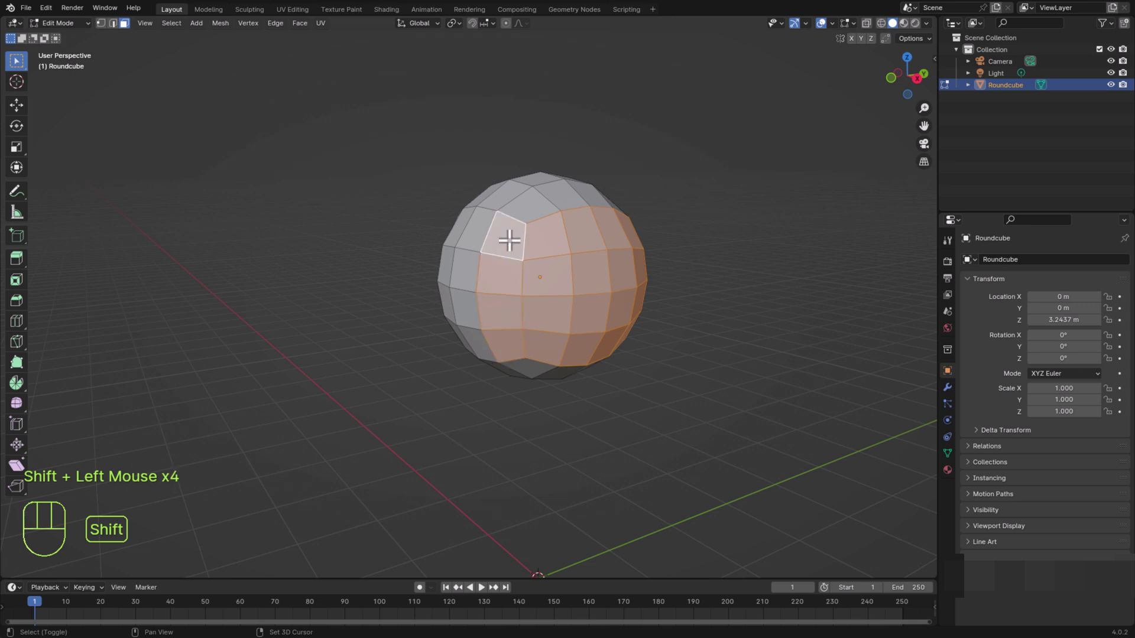
Extend the selection with the row of four faces above the front block and the four-face column on its +Y side
shift+click(529, 203)
shift+click(562, 198)
middle_drag(681, 444, 561, 437)
shift+click(488, 230)
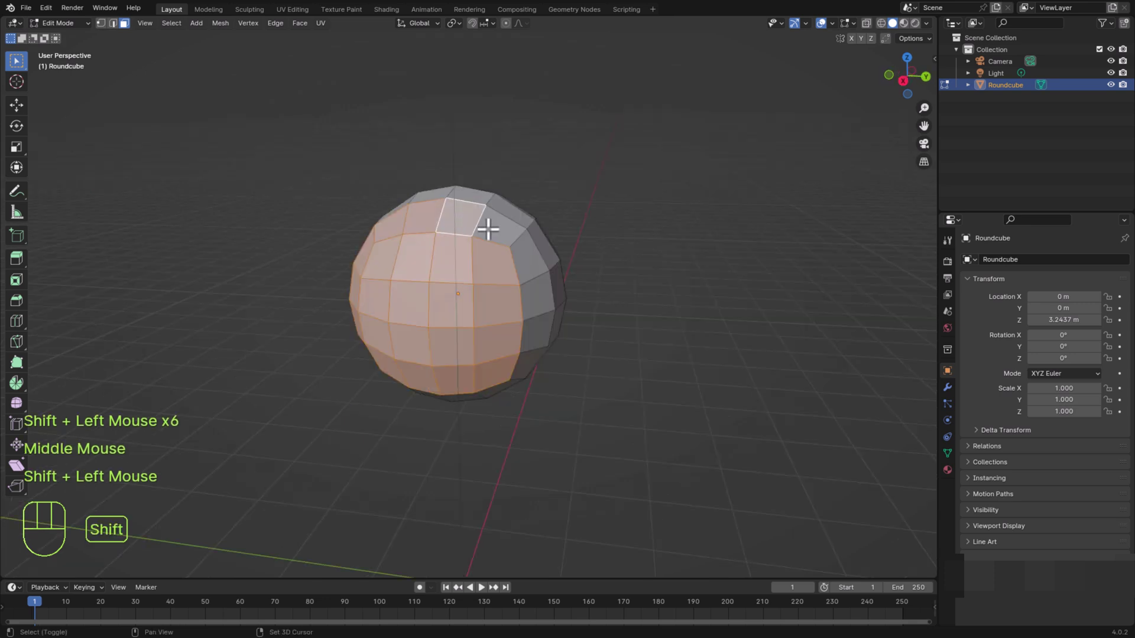
shift+click(505, 228)
shift+click(535, 260)
shift+click(537, 295)
shift+click(539, 325)
shift+click(528, 361)
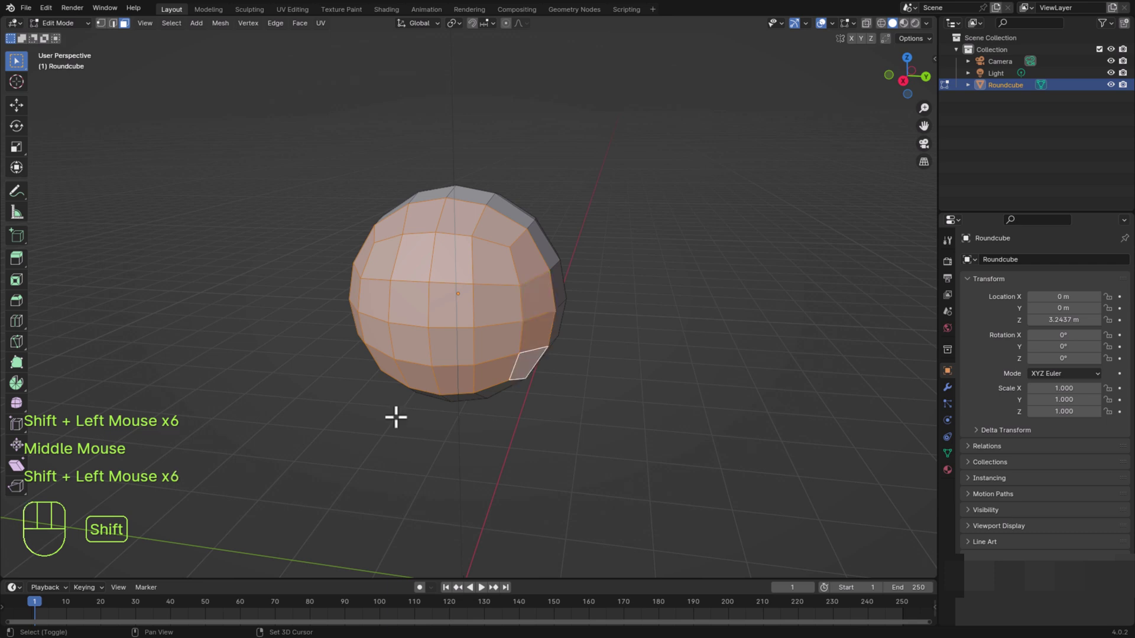
Inset the selected front faces by a thickness of about 0.074 m
middle_drag(398, 418, 485, 422)
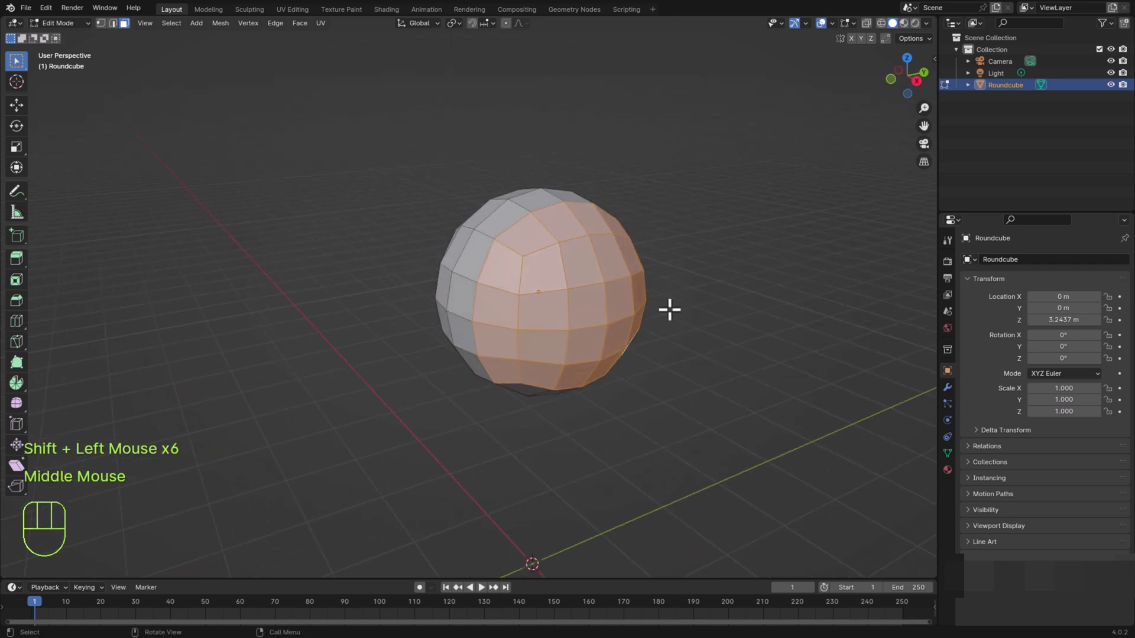
key(i)
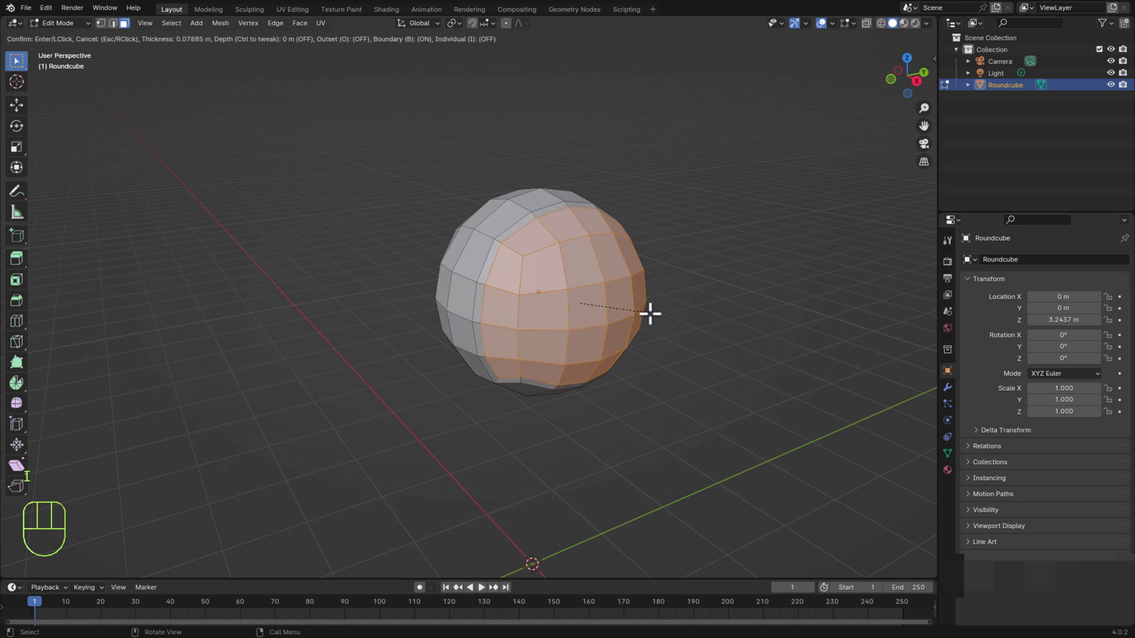
click(650, 314)
Extrude the inset faces inward along the global X axis by about -0.092 m
middle_drag(694, 367, 679, 369)
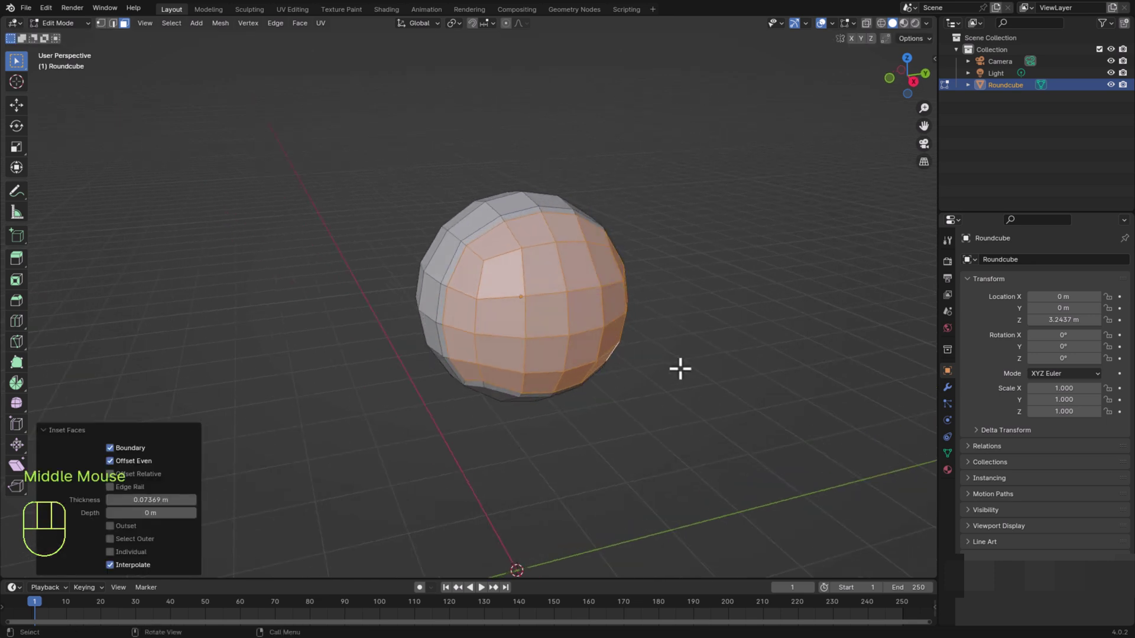
key(e)
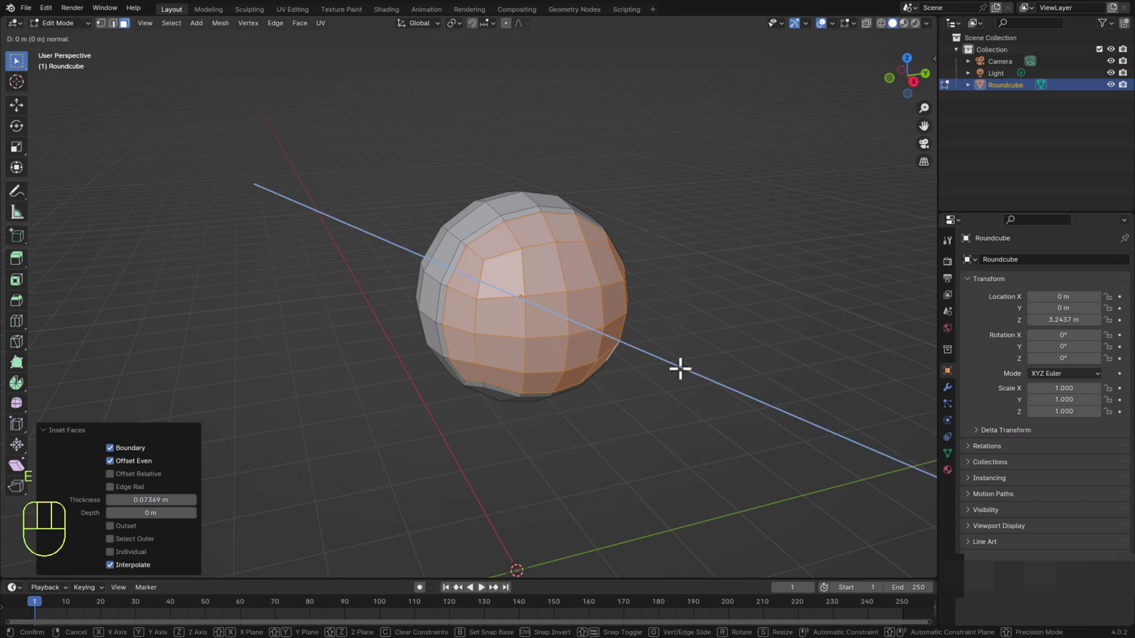
key(x)
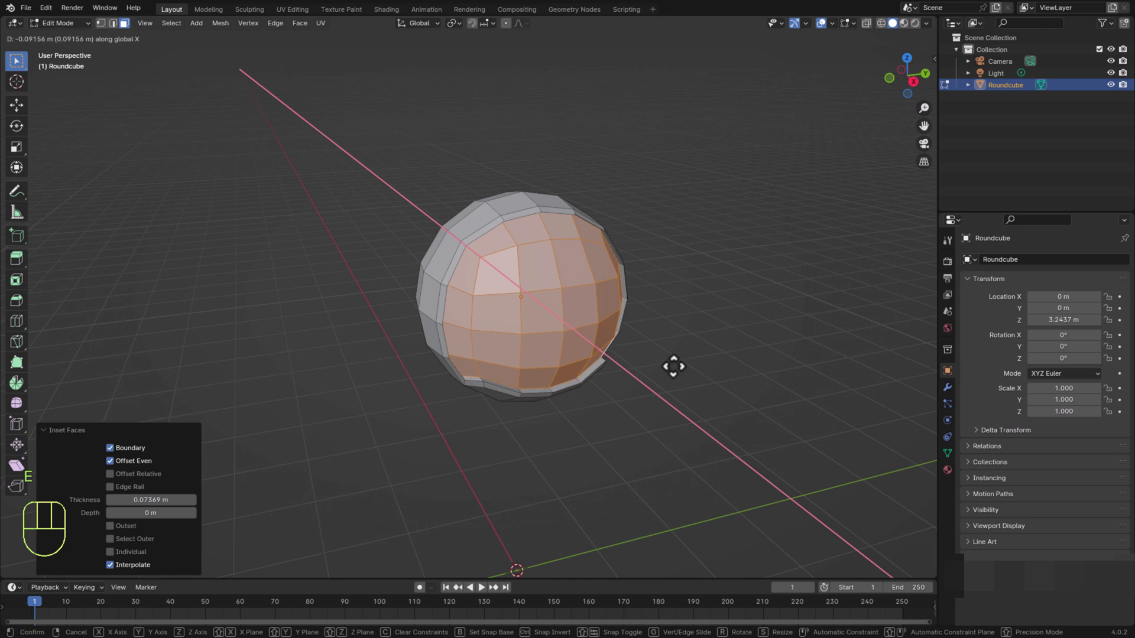
click(673, 367)
Return to Object Mode and apply a level 3 Subdivision modifier to the round cube
mouse_move(608, 398)
middle_down()
mouse_move(534, 380)
mouse_move(555, 395)
mouse_move(644, 378)
mouse_move(618, 390)
middle_up()
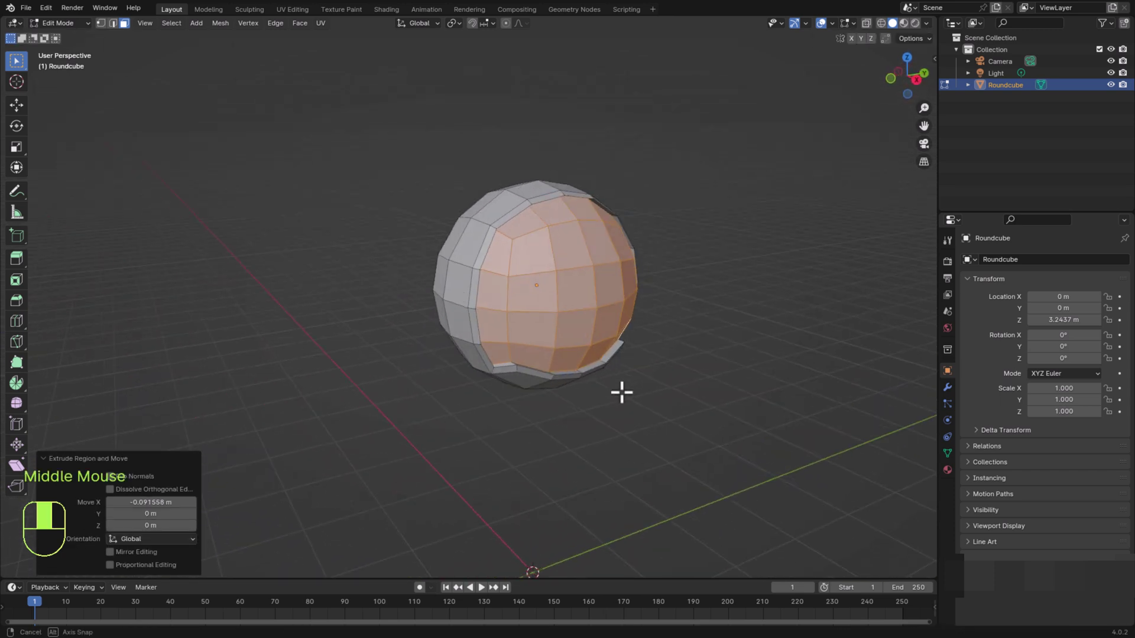
click(59, 24)
click(65, 38)
click(714, 341)
middle_drag(714, 340, 702, 342)
click(603, 316)
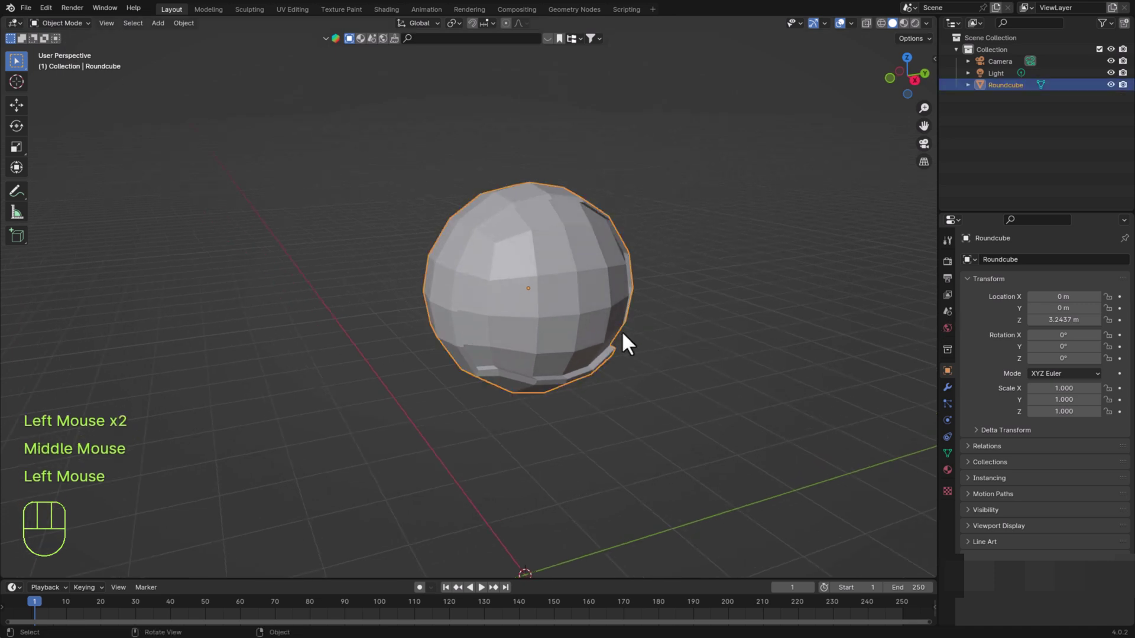
key(ctrl+3)
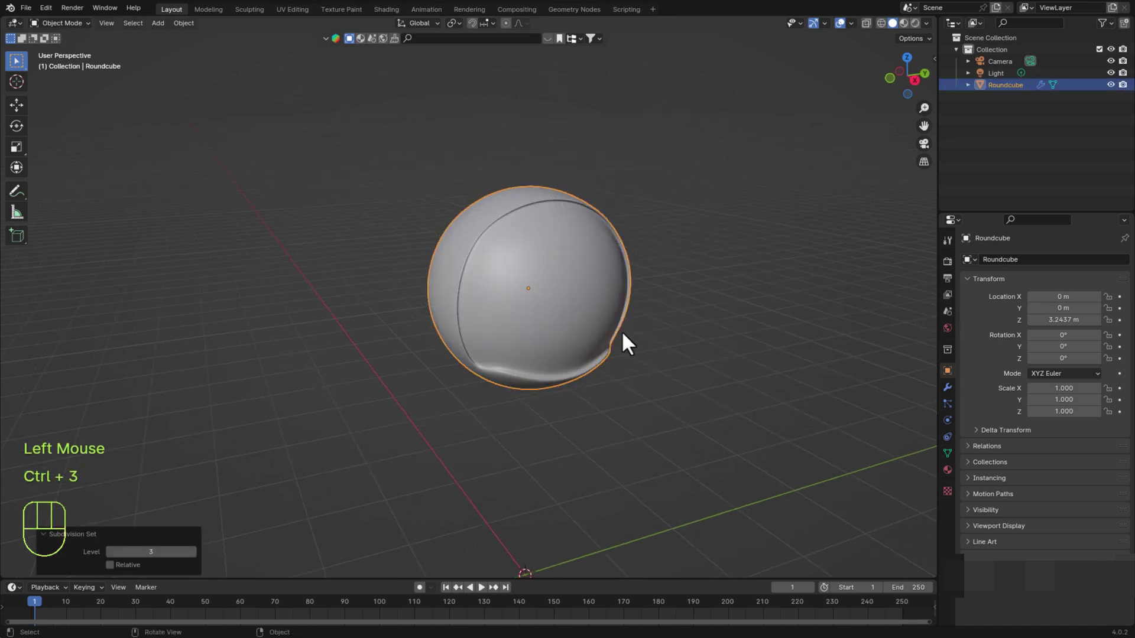
Set both the viewport and render levels of the round cube's Subdivision modifier to 2
click(947, 387)
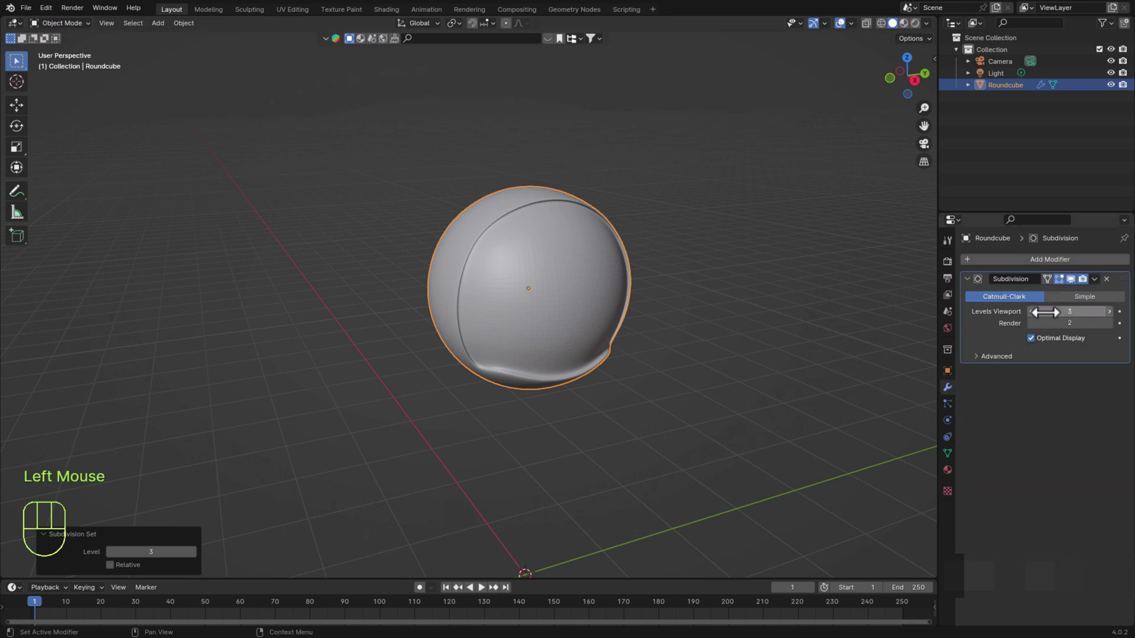
click(1109, 322)
click(1030, 312)
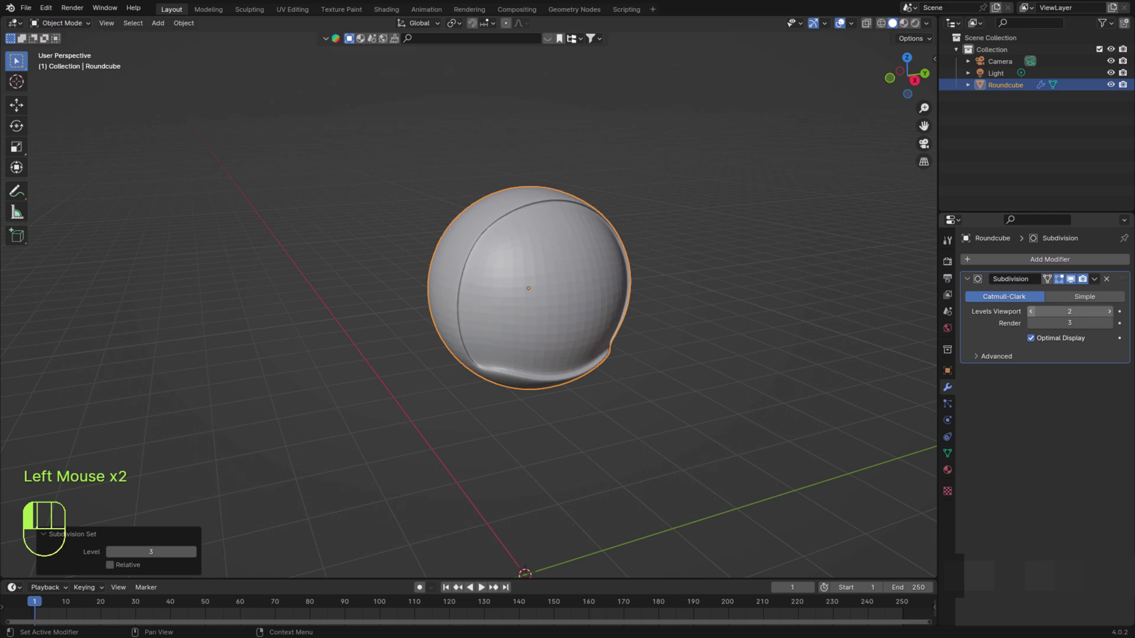
click(1031, 322)
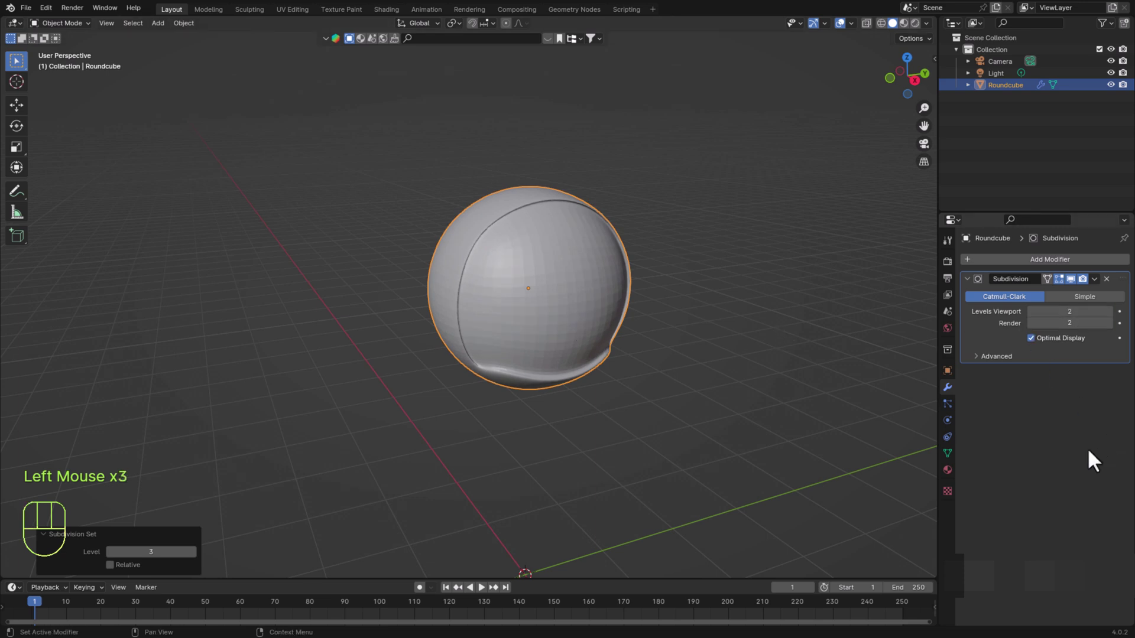
Apply smooth shading to the recessed round cube
right_click(566, 288)
click(566, 289)
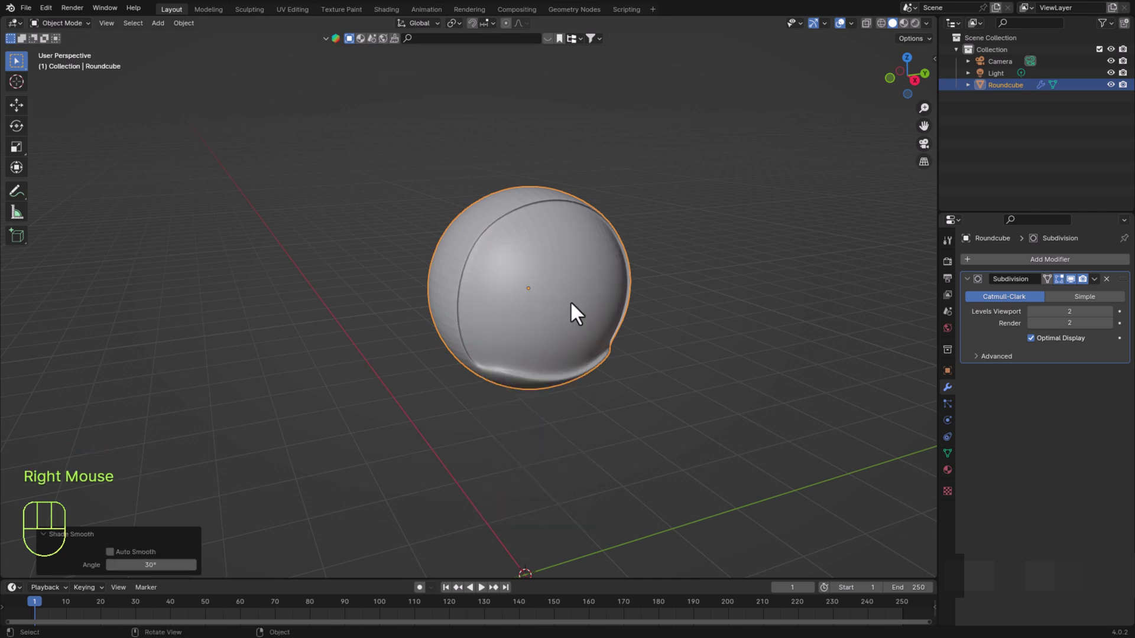
click(773, 343)
scroll(748, 367, up, 1)
middle_drag(748, 367, 722, 367)
Set the viewport and render levels of the round cube's Subdivision modifier to 3, and save the file
click(609, 334)
click(1108, 311)
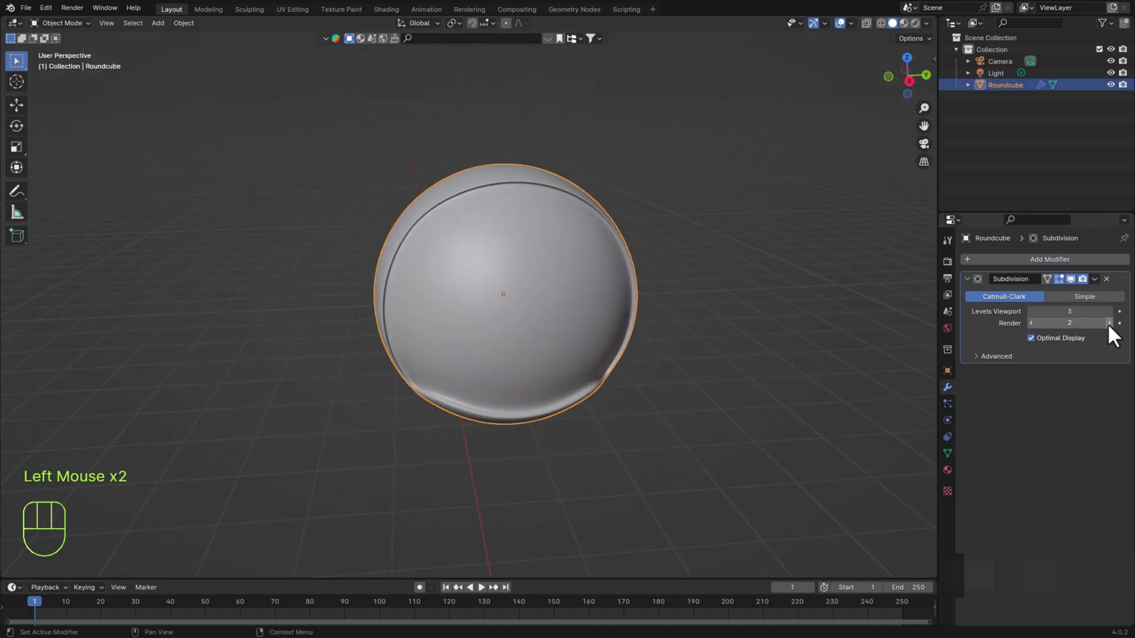
click(1108, 324)
click(751, 421)
middle_drag(752, 421, 693, 431)
scroll(693, 431, down, 1)
middle_drag(692, 432, 688, 423)
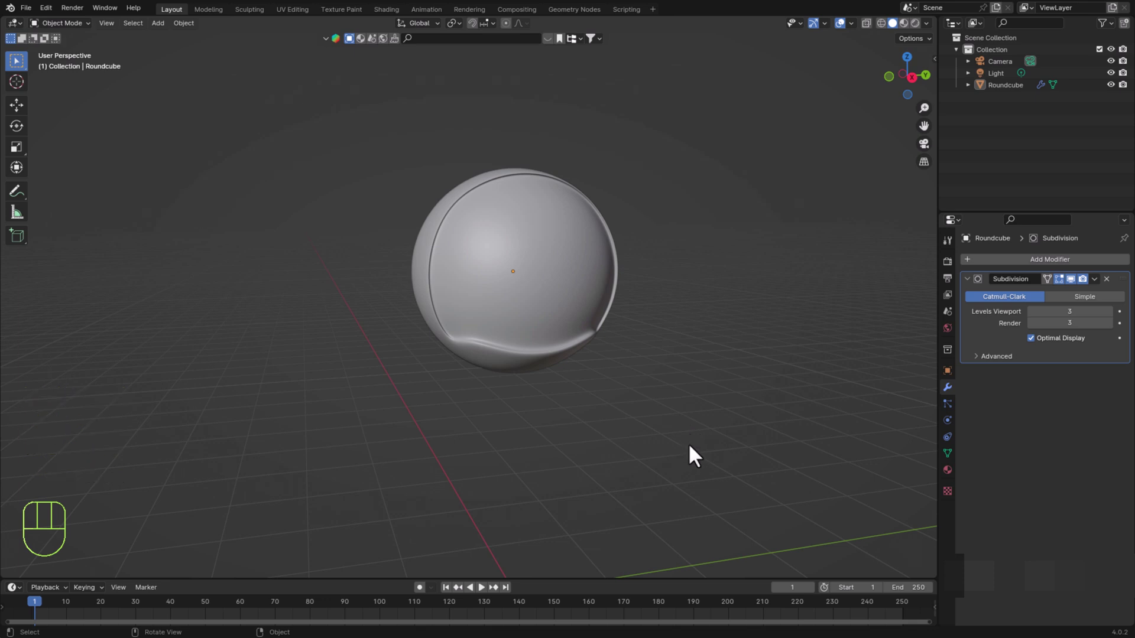
key(ctrl+s)
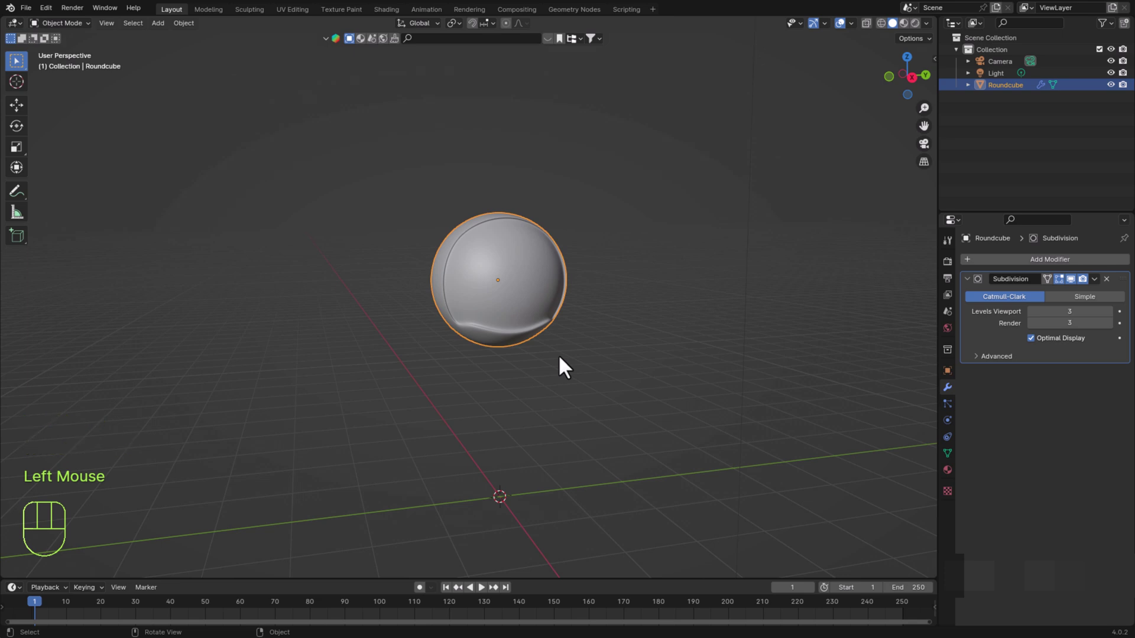
Move the smoothed round cube up along the global Z axis by about 0.94 m and deselect it
key(g)
key(z)
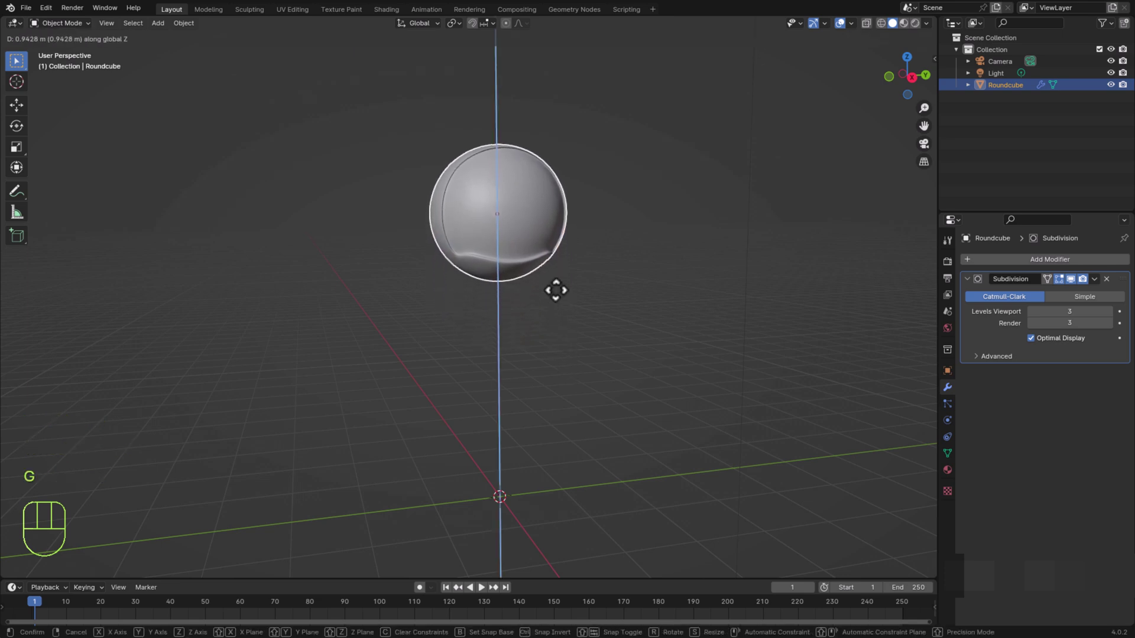
click(556, 291)
click(612, 467)
middle_drag(614, 455, 599, 456)
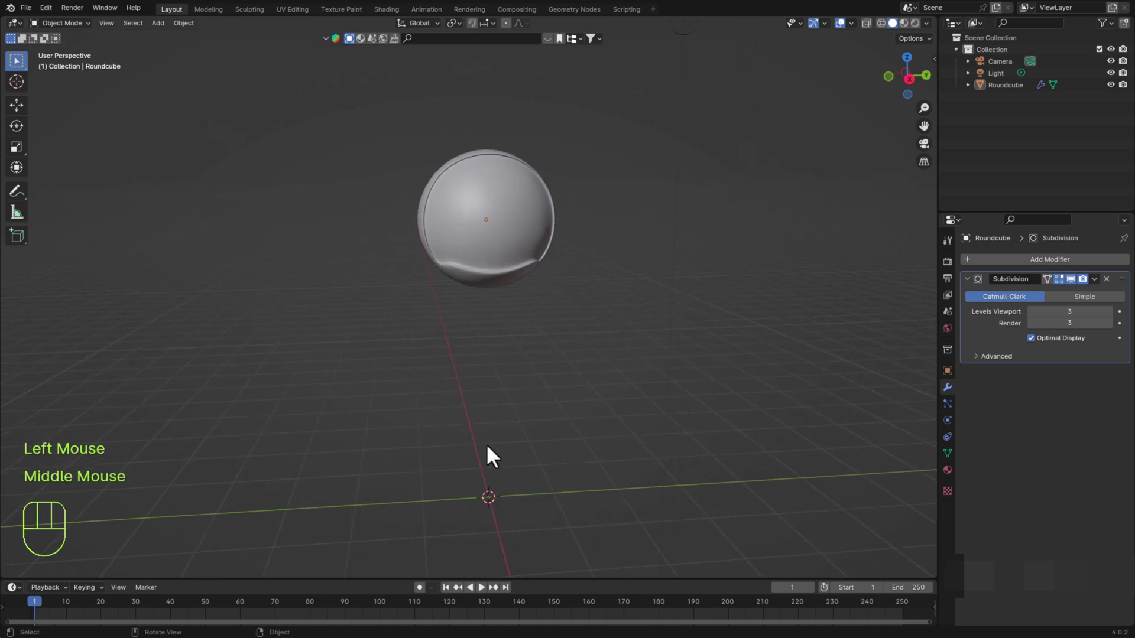
Add a second round cube at the world origin and raise it along the global Z axis by about 1.52 m
key(shift+a)
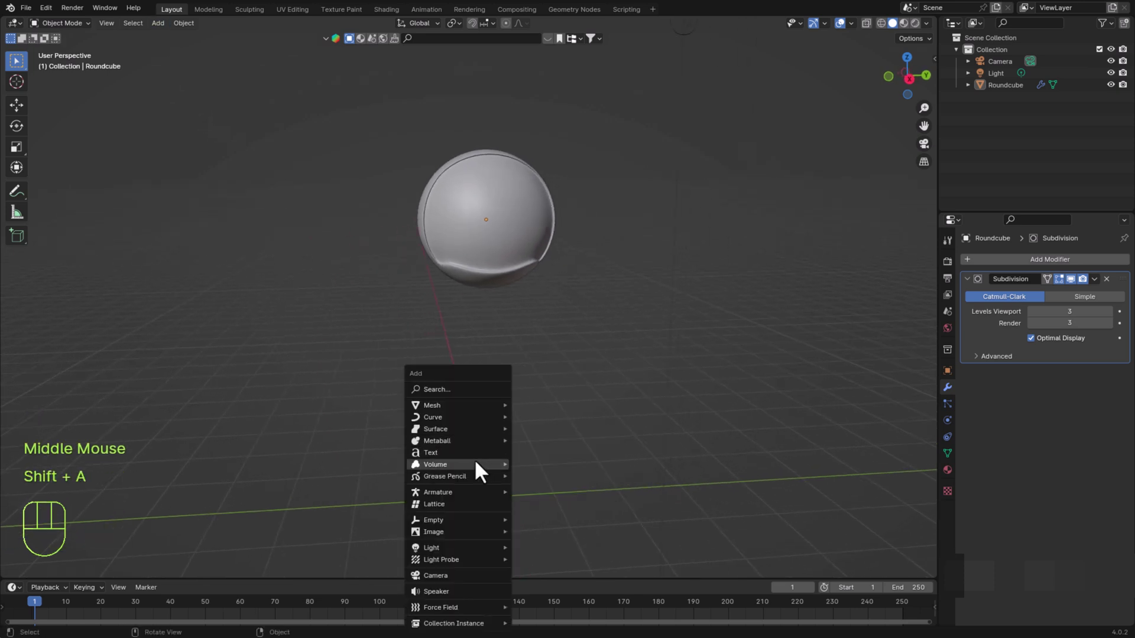
mouse_move(486, 404)
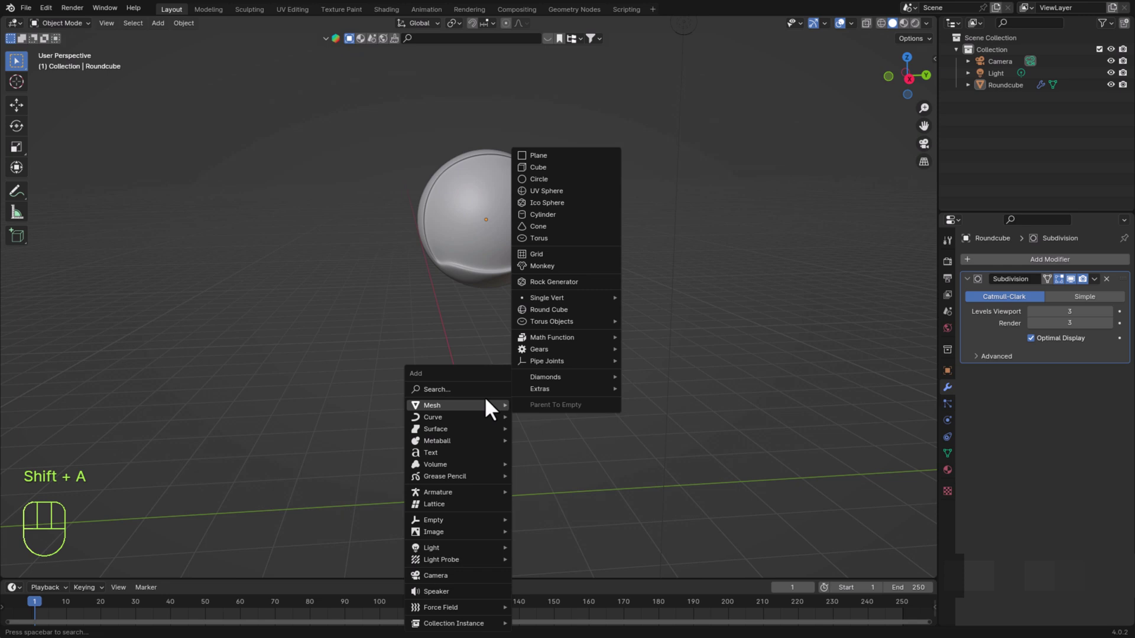
click(575, 309)
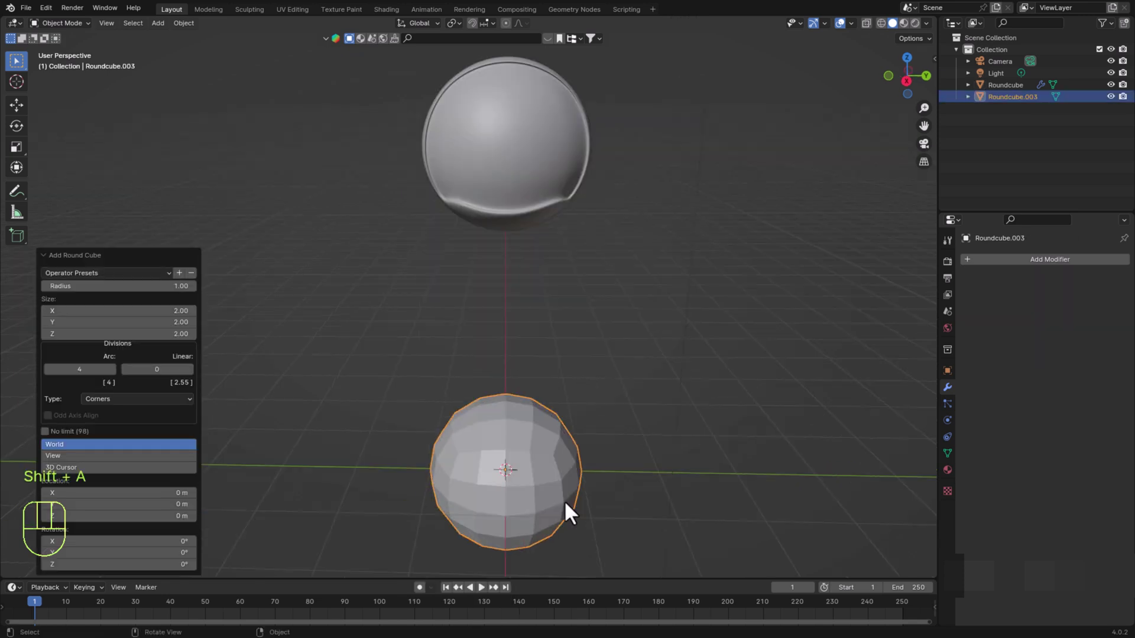
key(g)
key(z)
click(554, 393)
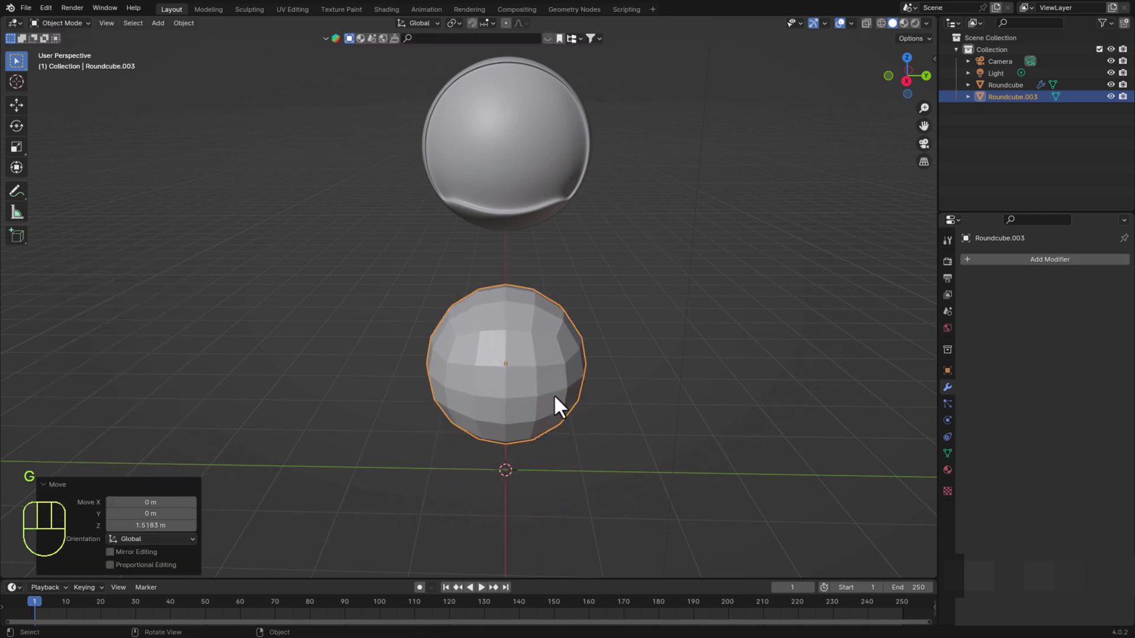
Open the new round cube in Edit Mode and show it in right orthographic view with X-ray turned on
middle_drag(629, 495, 515, 490)
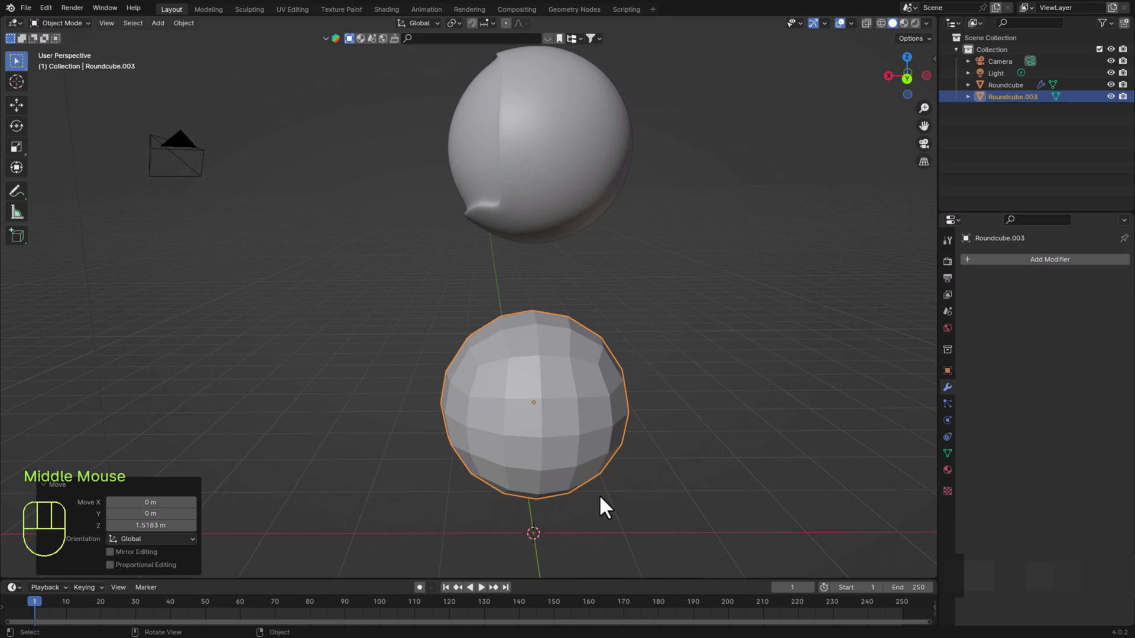
key(Tab)
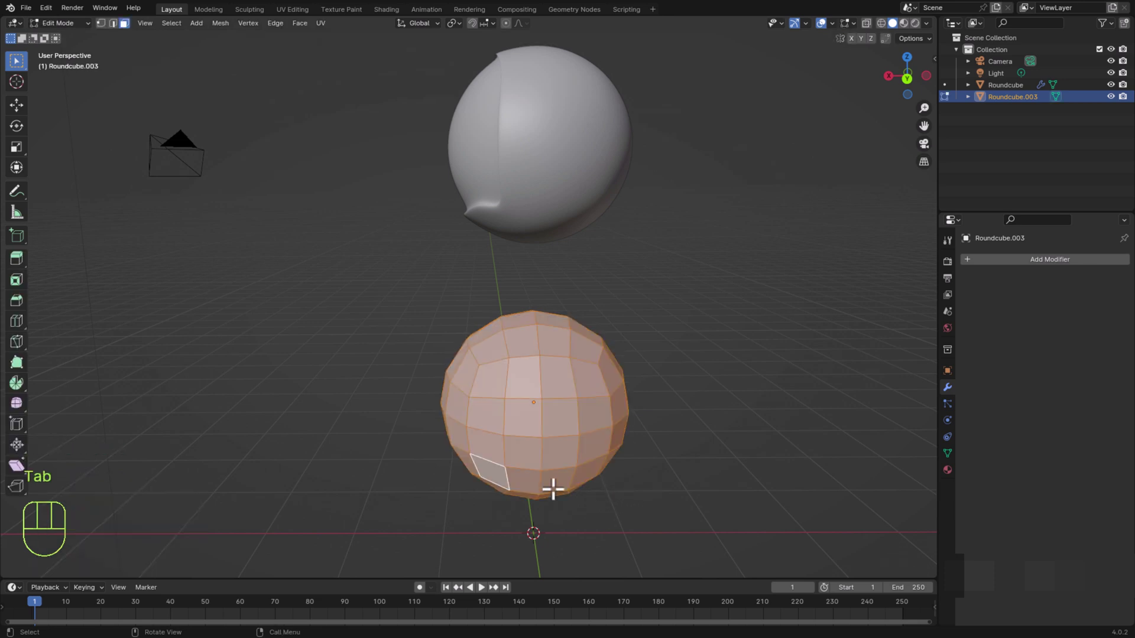
key(1)
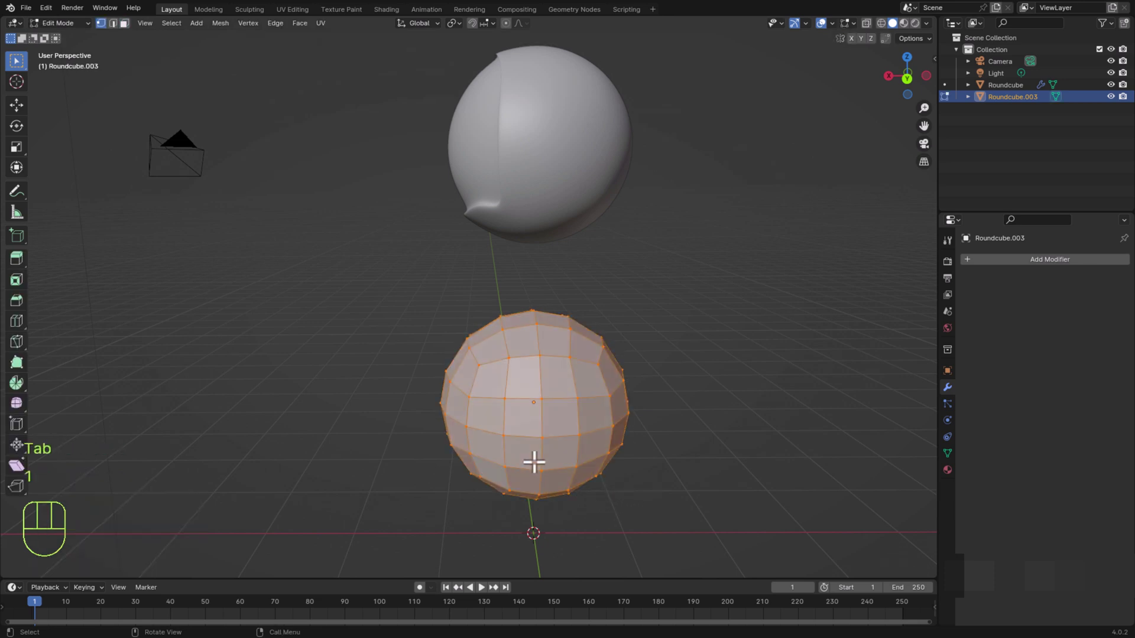
scroll(566, 512, up, 1)
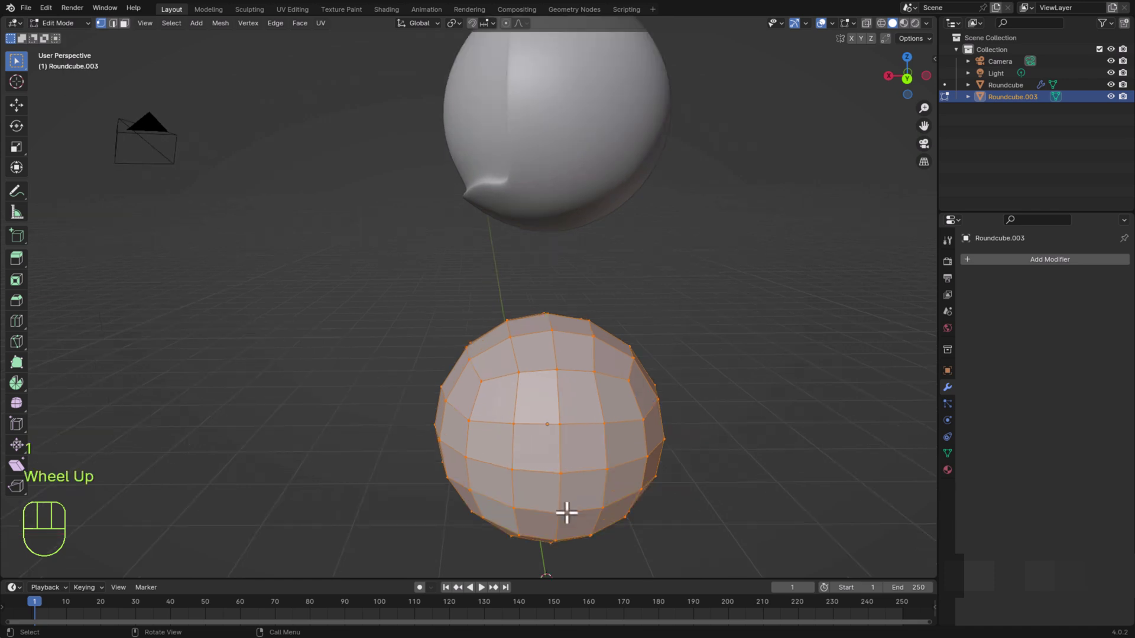
shift+middle_drag(595, 506, 559, 417)
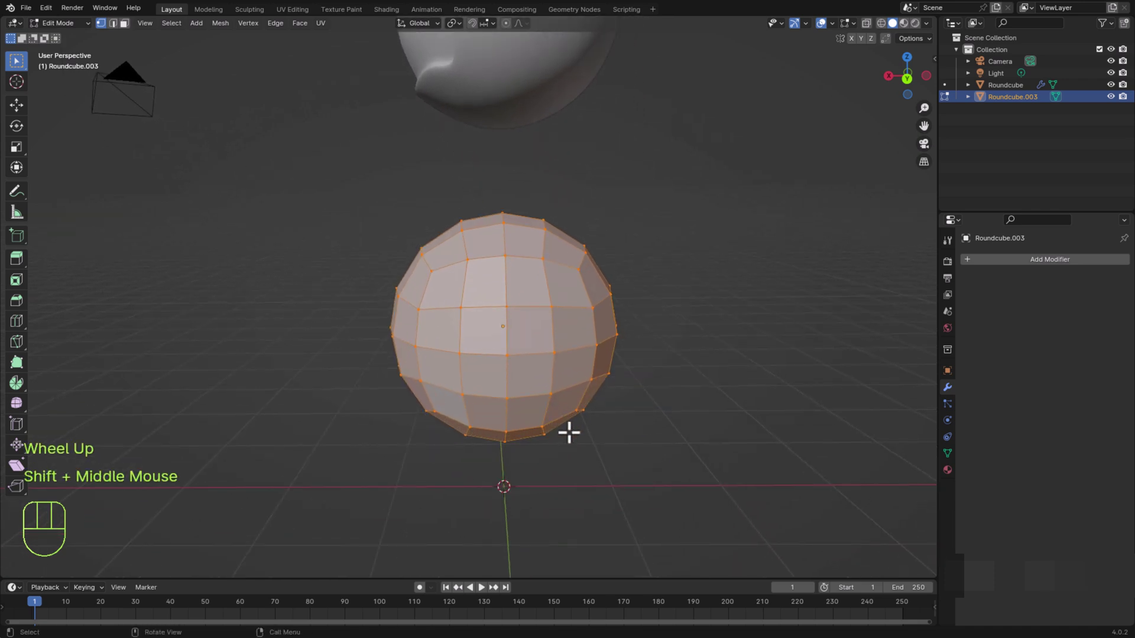
middle_drag(388, 494, 537, 477)
scroll(538, 476, down, 2)
key(KP_1)
key(KP_2)
key(KP_3)
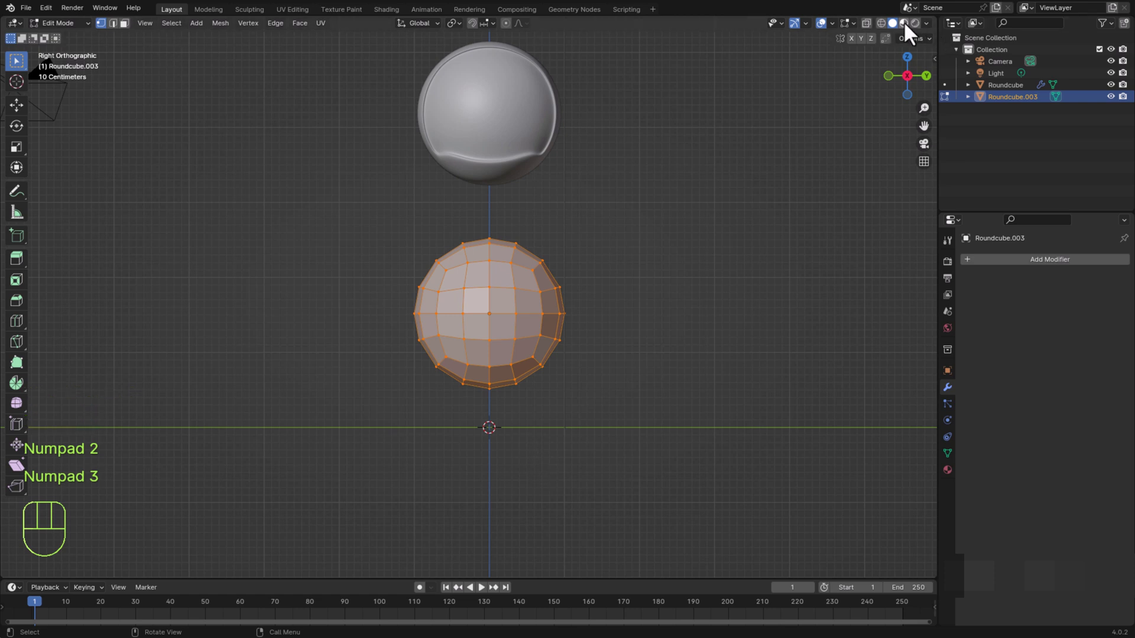
click(867, 22)
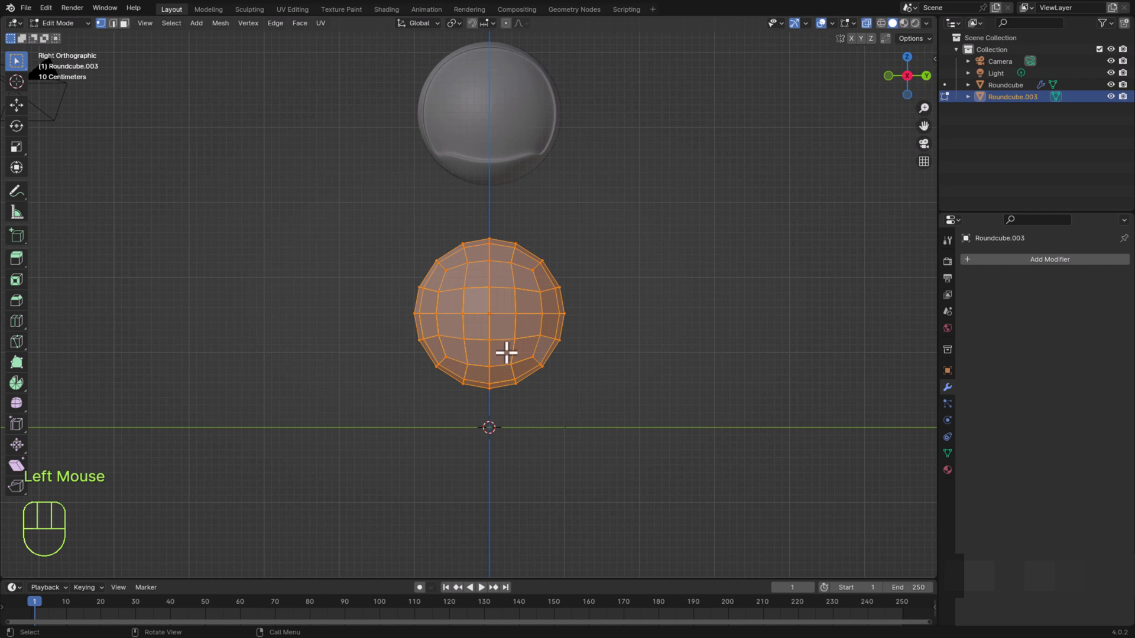
Select all faces on the negative Y half of the new round cube in face selection mode and delete them
click(124, 23)
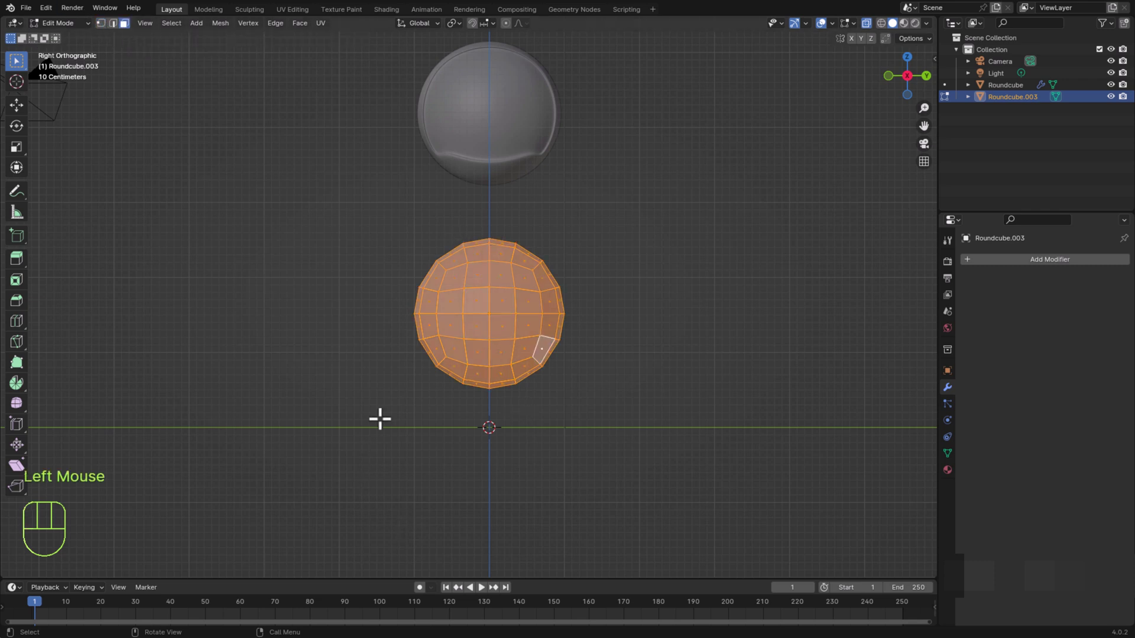
drag(349, 431, 493, 211)
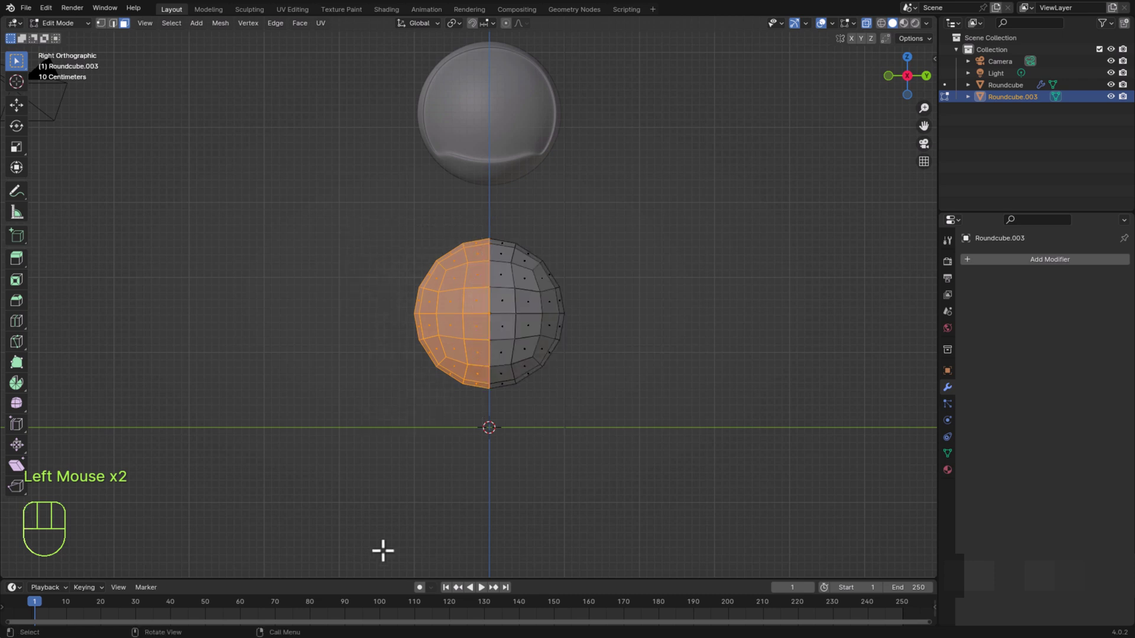
key(x)
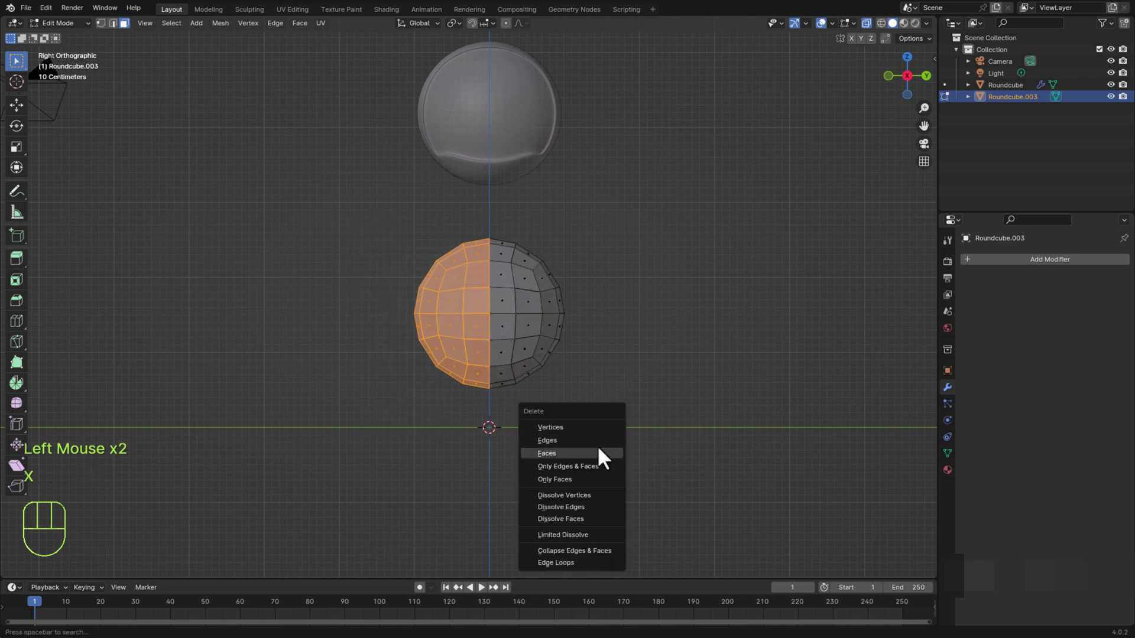
click(600, 441)
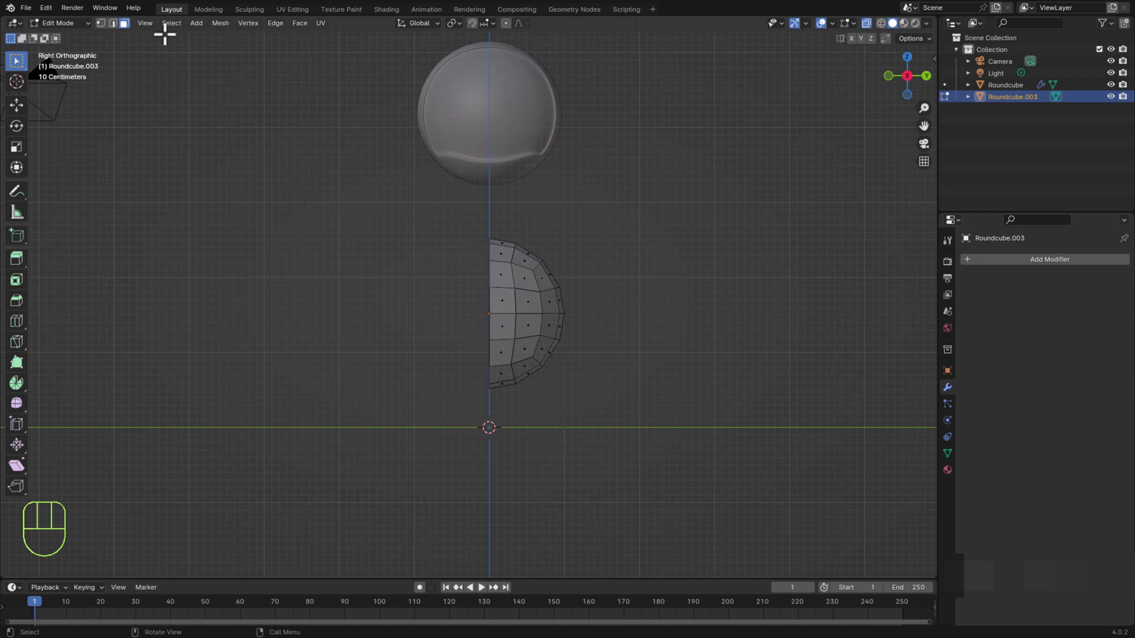
Return to Object Mode and turn off X-ray display
click(55, 23)
click(52, 36)
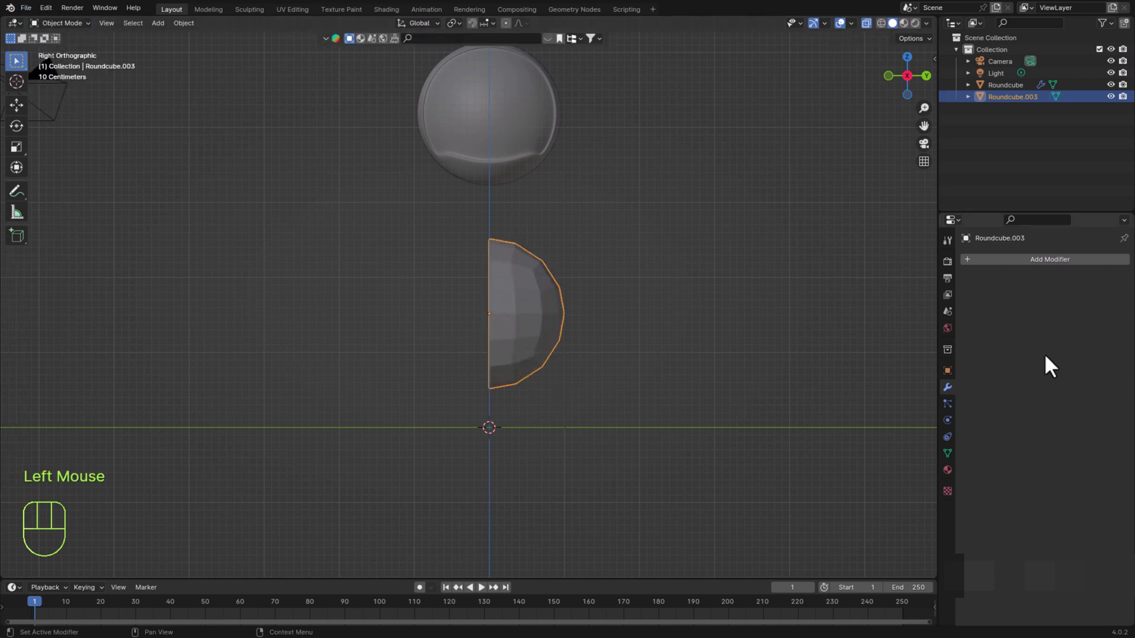
click(866, 23)
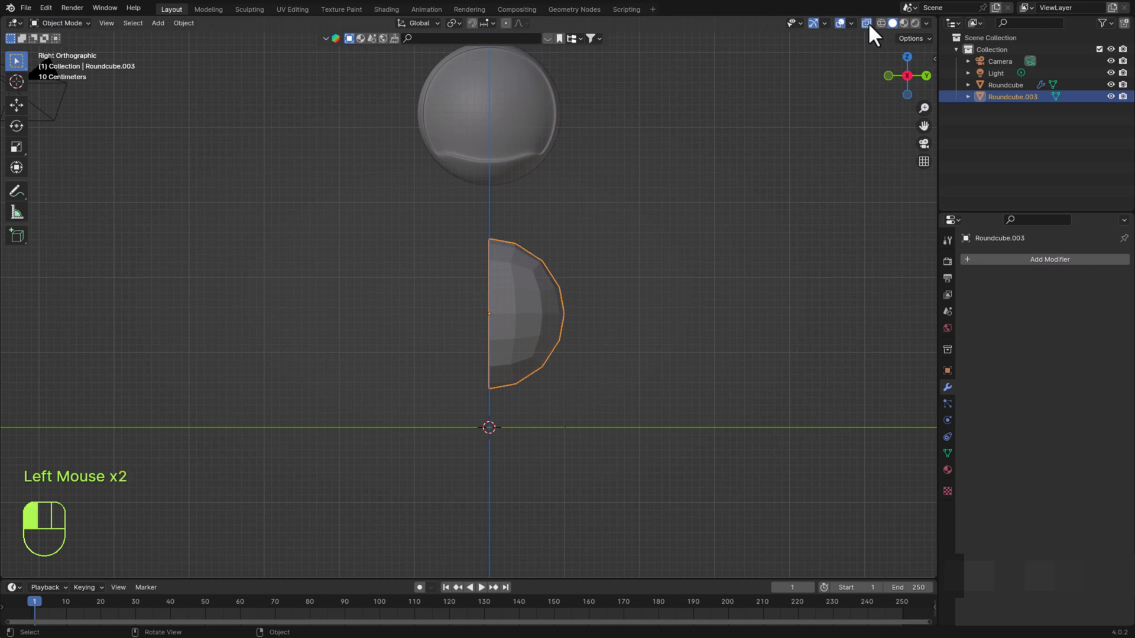
Add a Mirror modifier to the half round cube, mirroring across the Y axis only with Clipping enabled
click(1032, 259)
mouse_move(1042, 309)
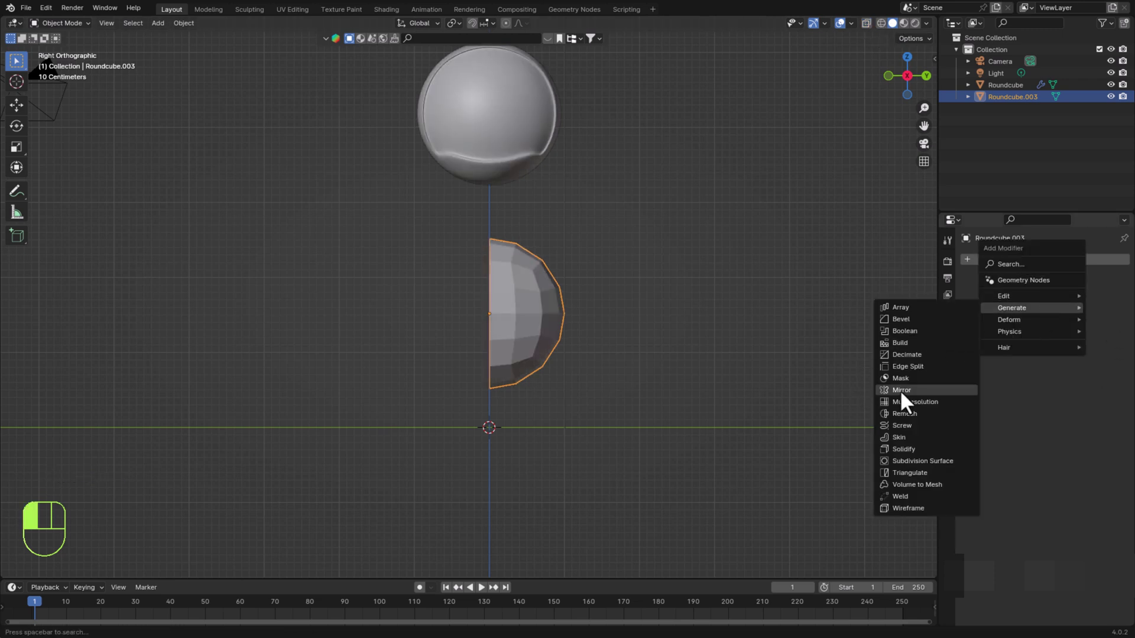
click(901, 390)
click(1069, 297)
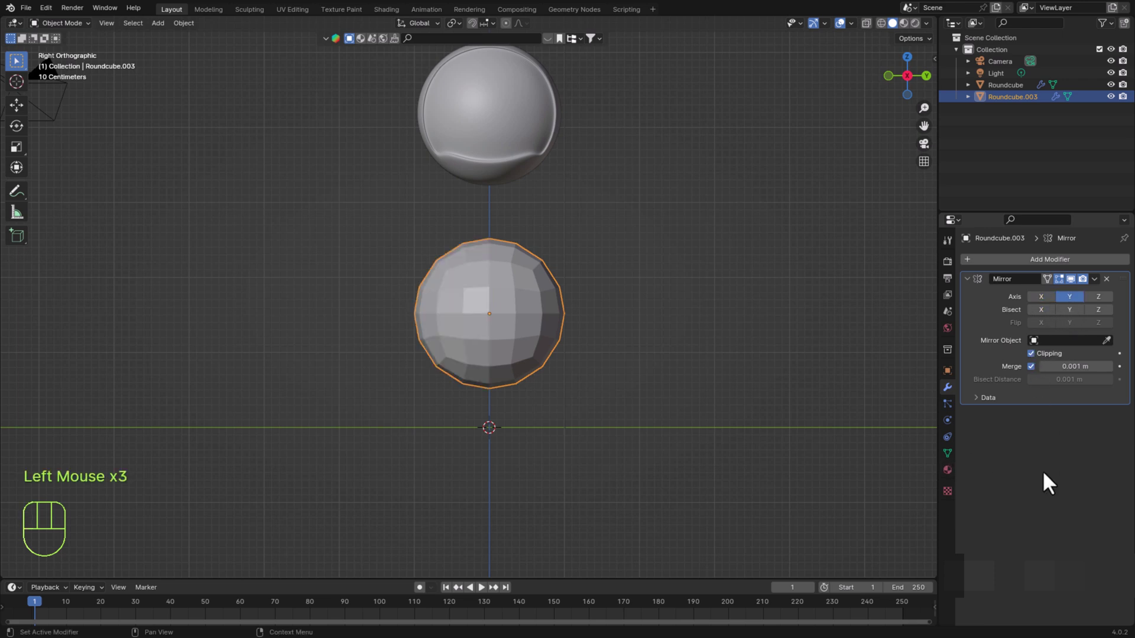
In Edit Mode, select one upper and one lower vertex on the positive Y side of the mirrored round cube and delete them
middle_drag(886, 449, 615, 438)
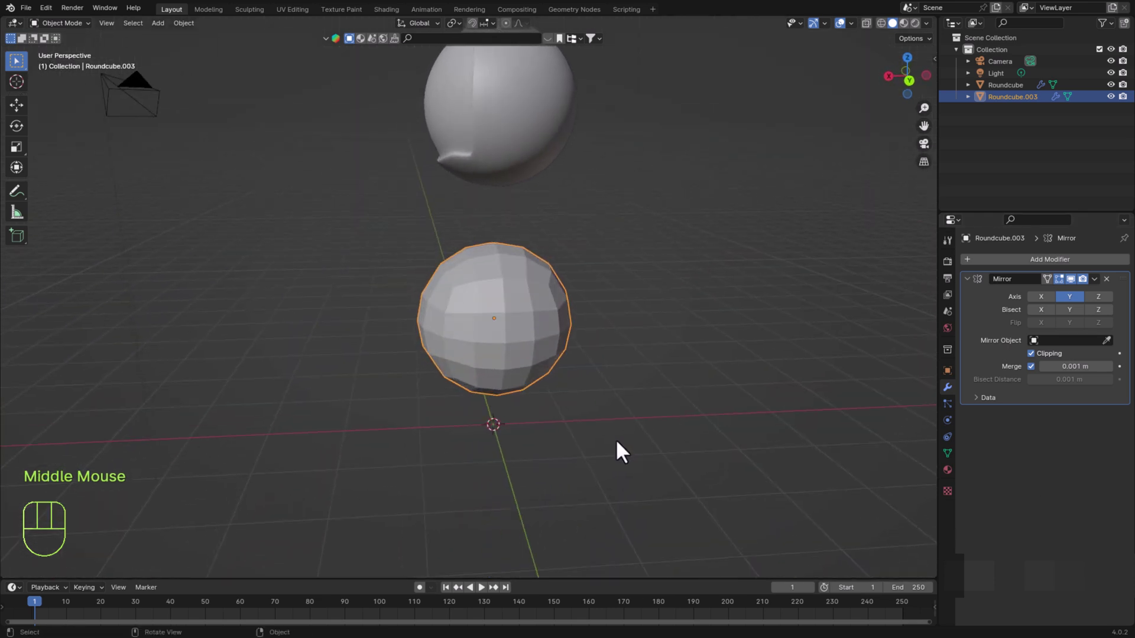
key(Tab)
scroll(570, 390, up, 1)
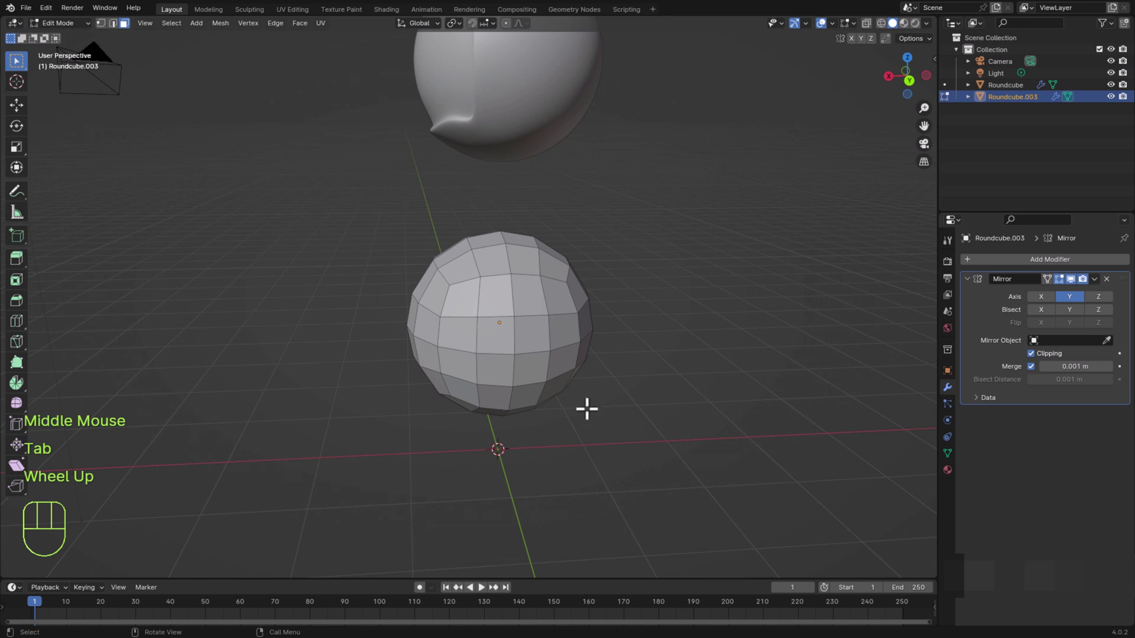
key(1)
middle_drag(637, 460, 714, 401)
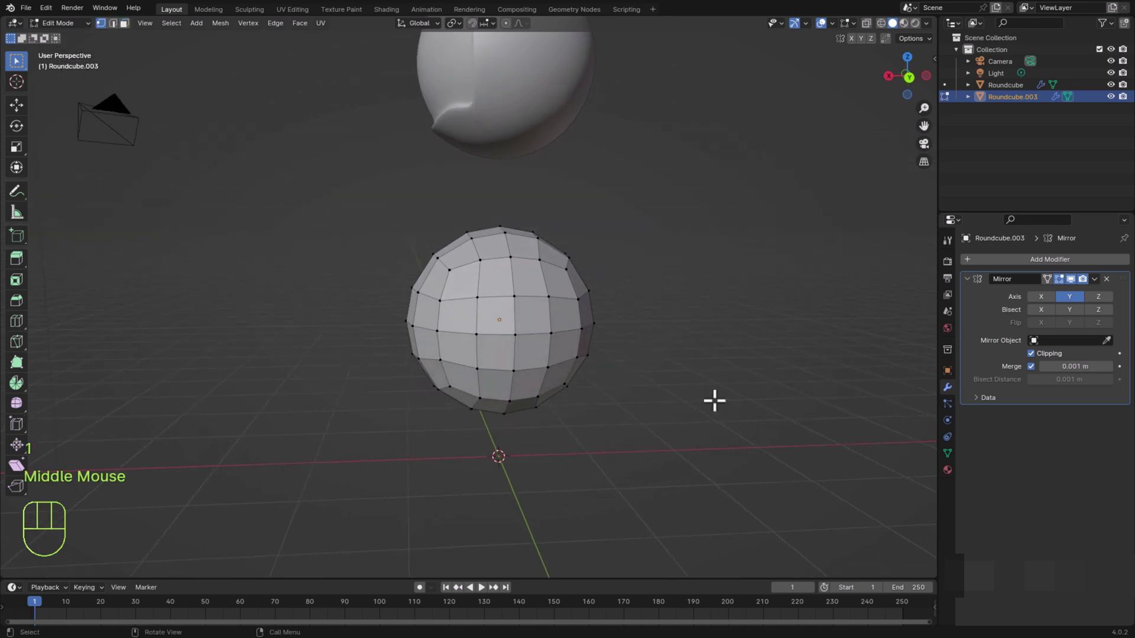
click(515, 296)
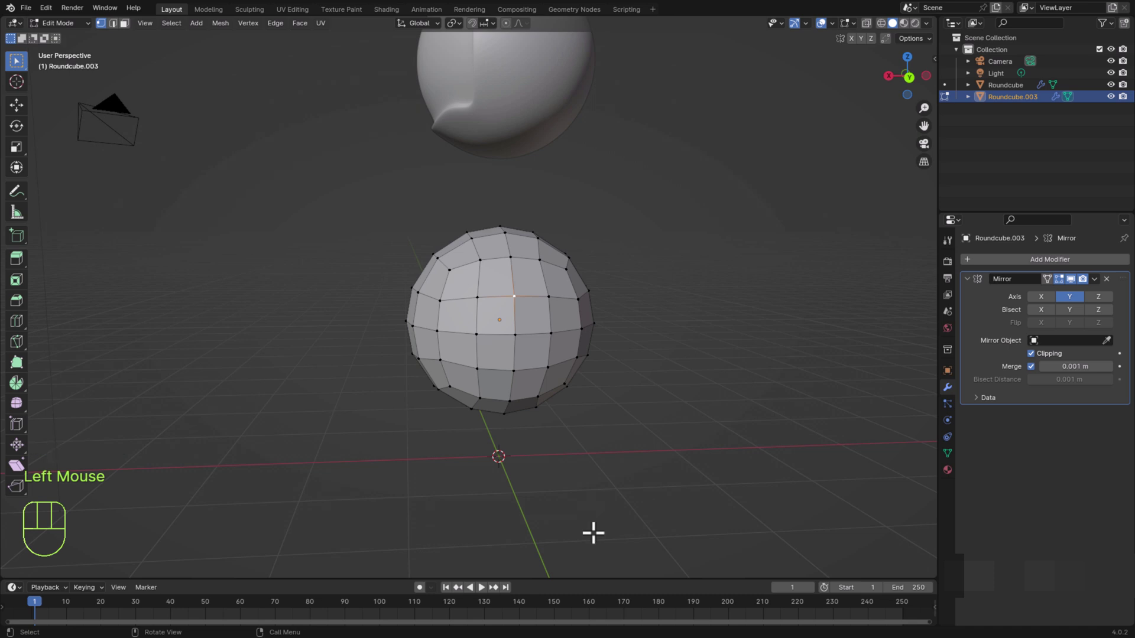
middle_drag(593, 532, 605, 488)
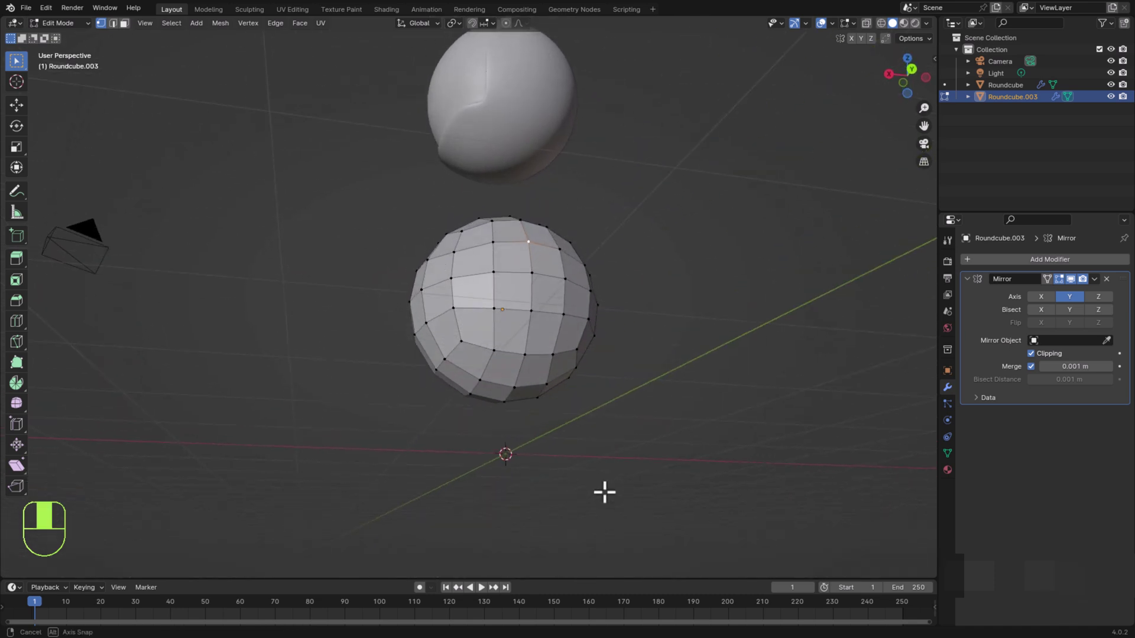
shift+click(526, 354)
middle_drag(572, 442, 583, 359)
key(x)
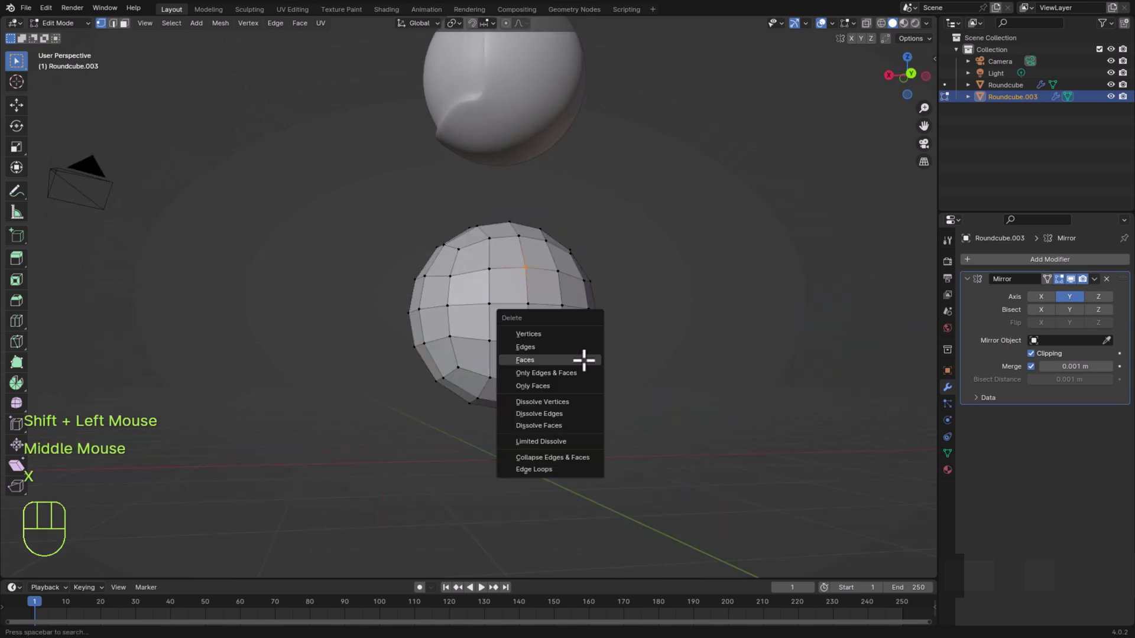
click(583, 335)
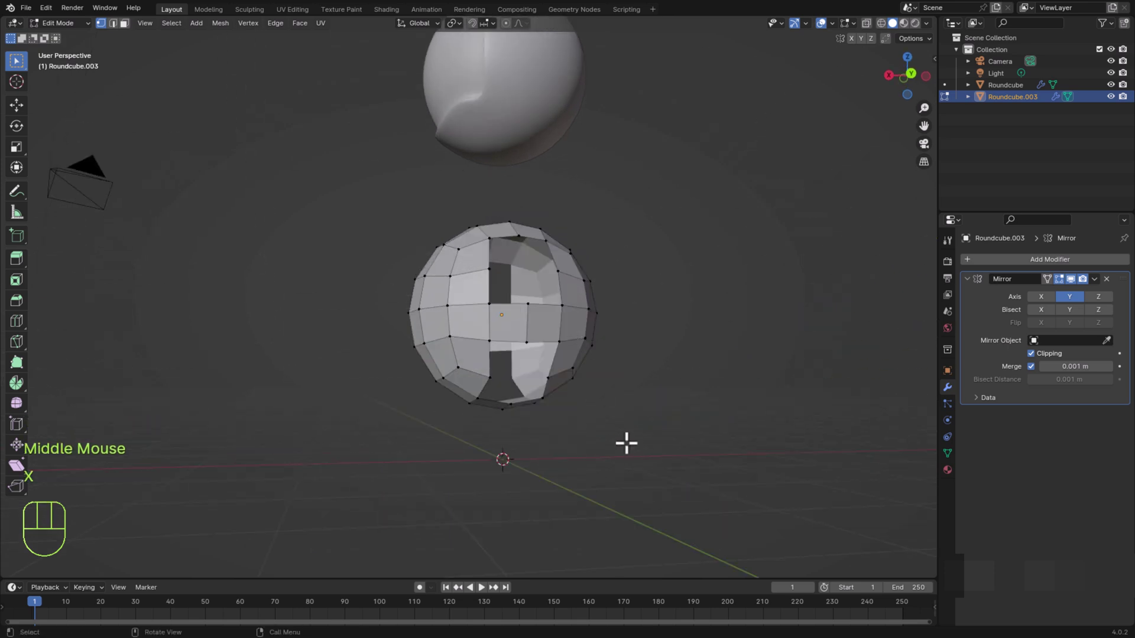
In edge selection mode, select the edge loop around the body's upper side opening and round it with To Sphere at factor 1
middle_drag(600, 471, 565, 486)
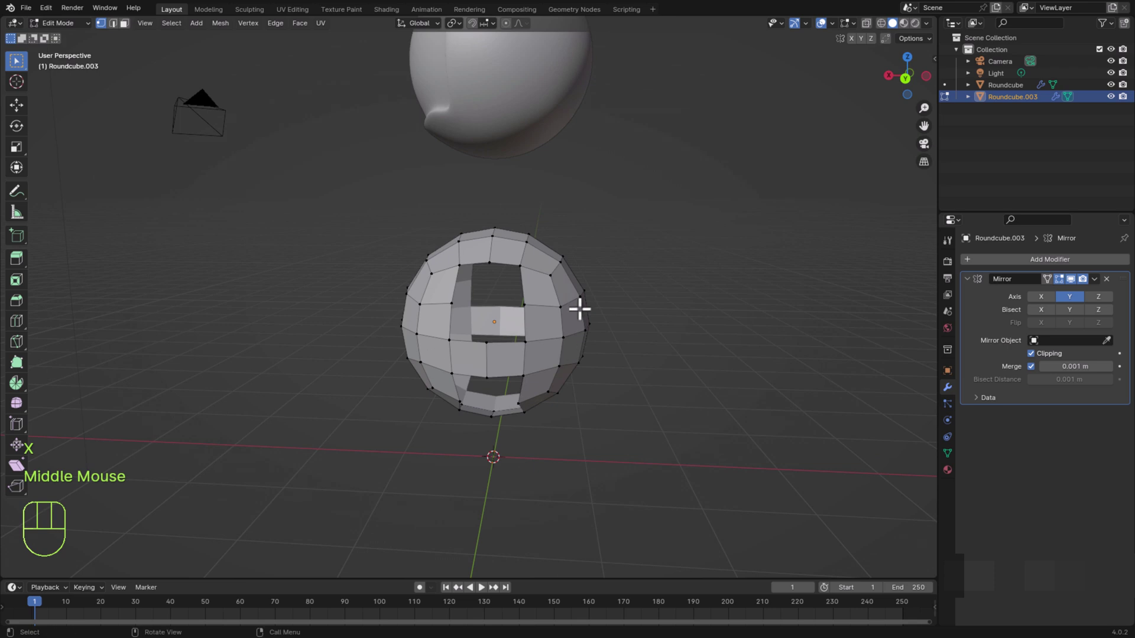
middle_drag(646, 544, 656, 484)
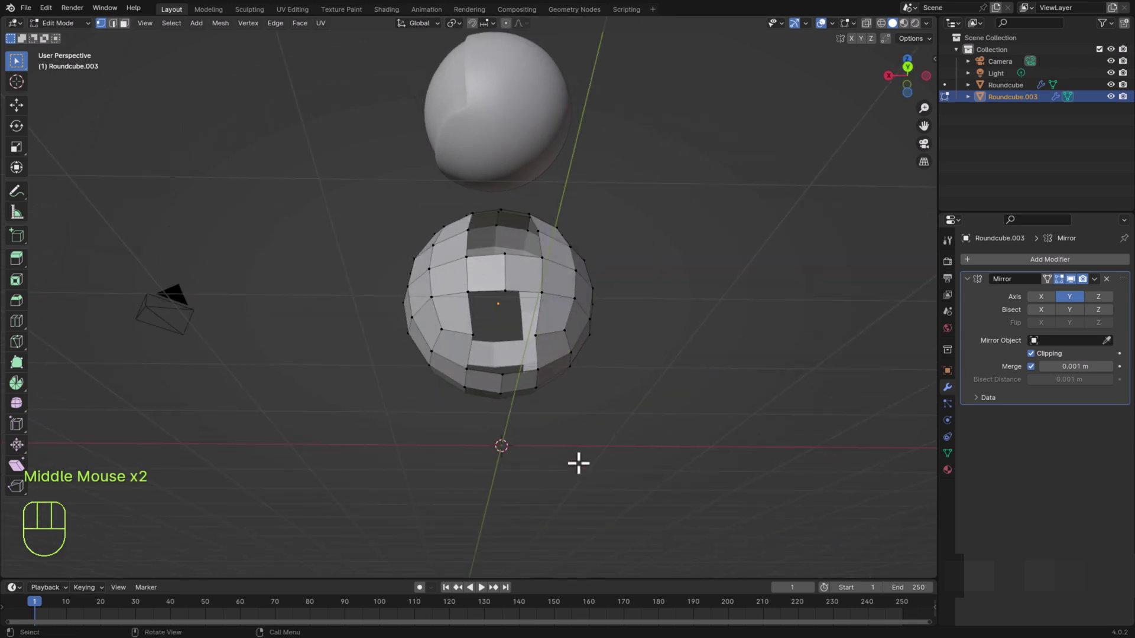
middle_drag(578, 463, 537, 481)
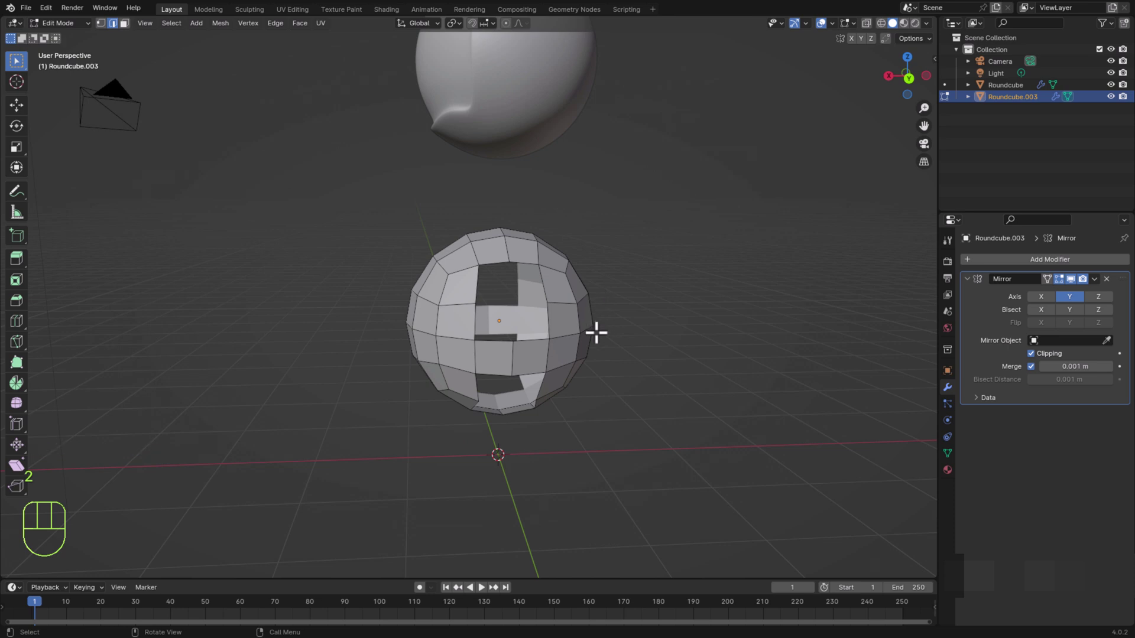
scroll(596, 333, up, 1)
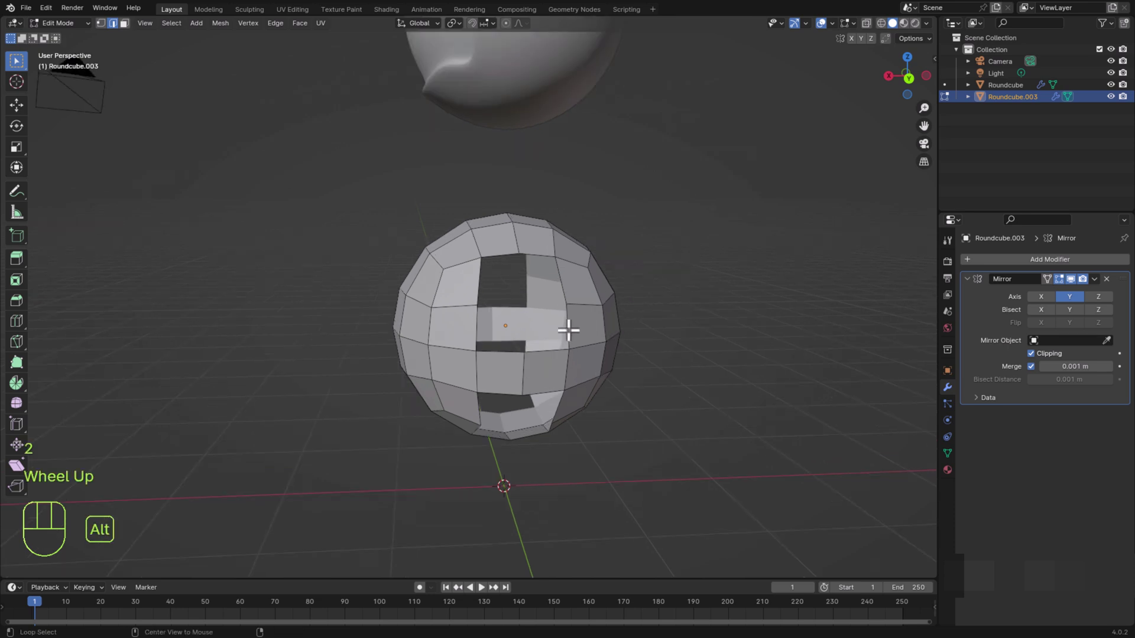
alt+click(568, 329)
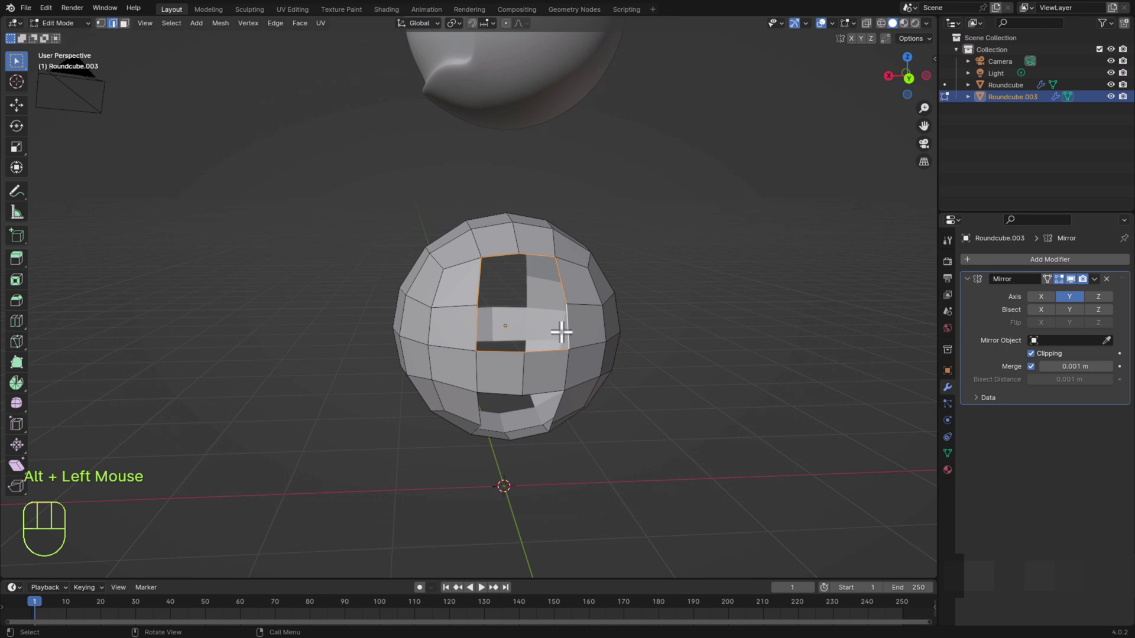
key(shift+ctrl+s)
key(shift+alt+s)
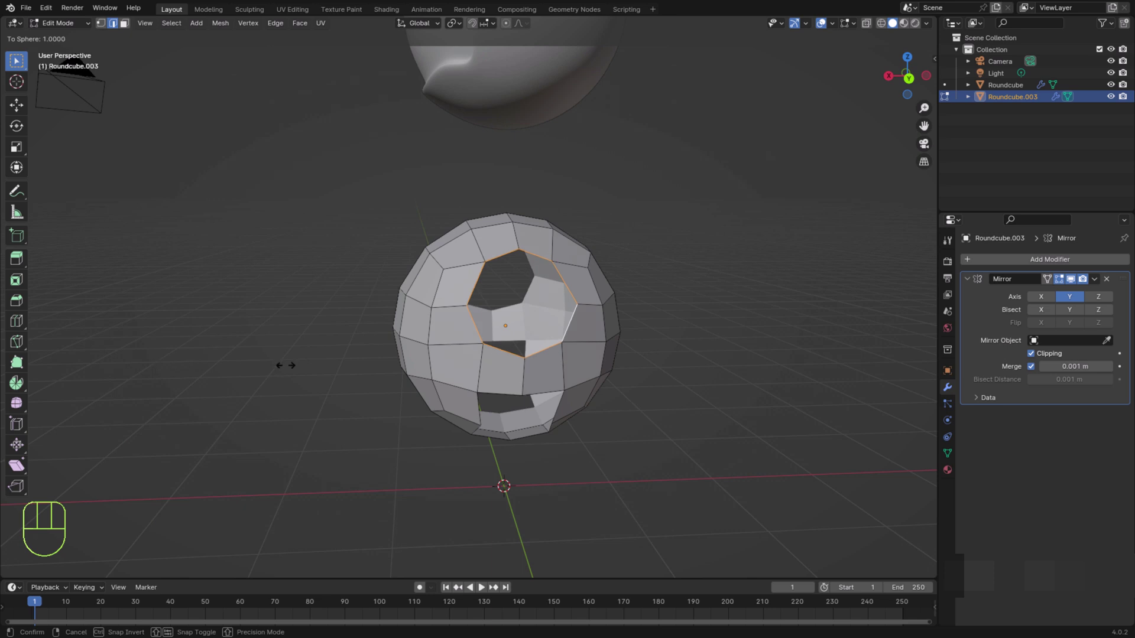
click(642, 382)
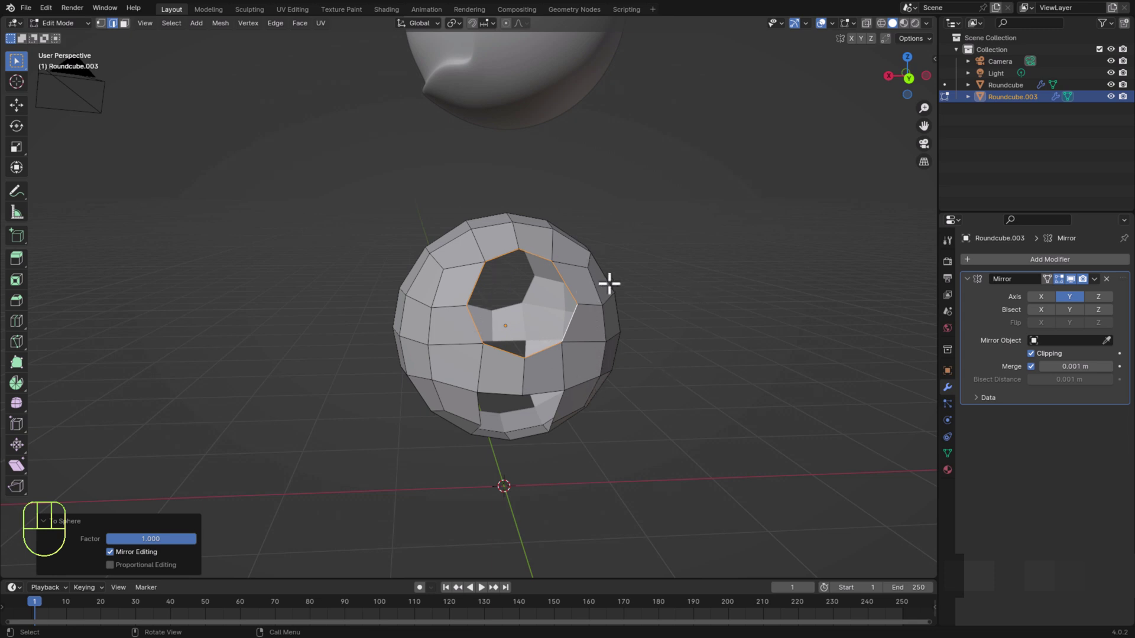
Select the edge loop around the body's lower opening and round it with To Sphere at factor 1
mouse_move(565, 370)
middle_down()
mouse_move(615, 453)
mouse_move(619, 414)
mouse_move(575, 378)
middle_up()
alt+click(560, 375)
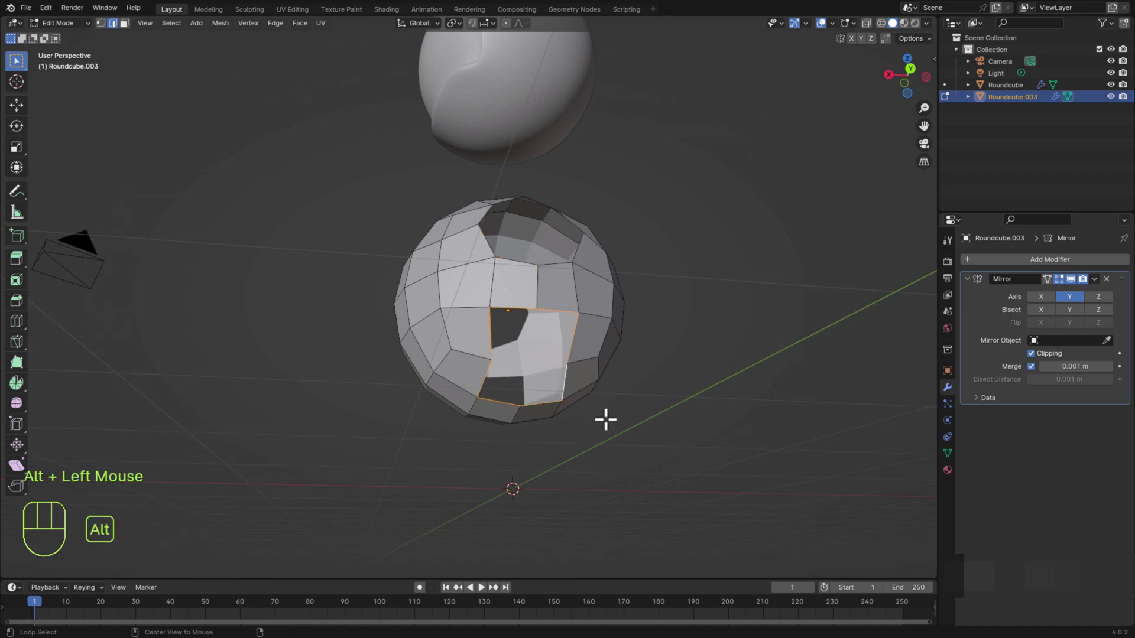
key(shift+alt+s)
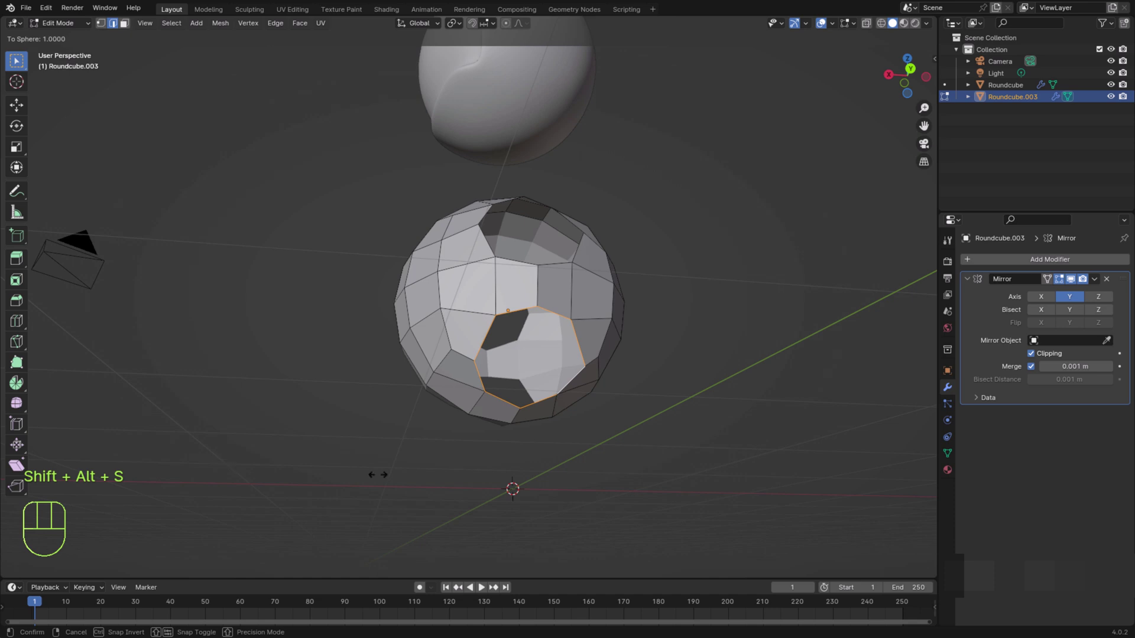
click(656, 486)
middle_drag(621, 534, 619, 11)
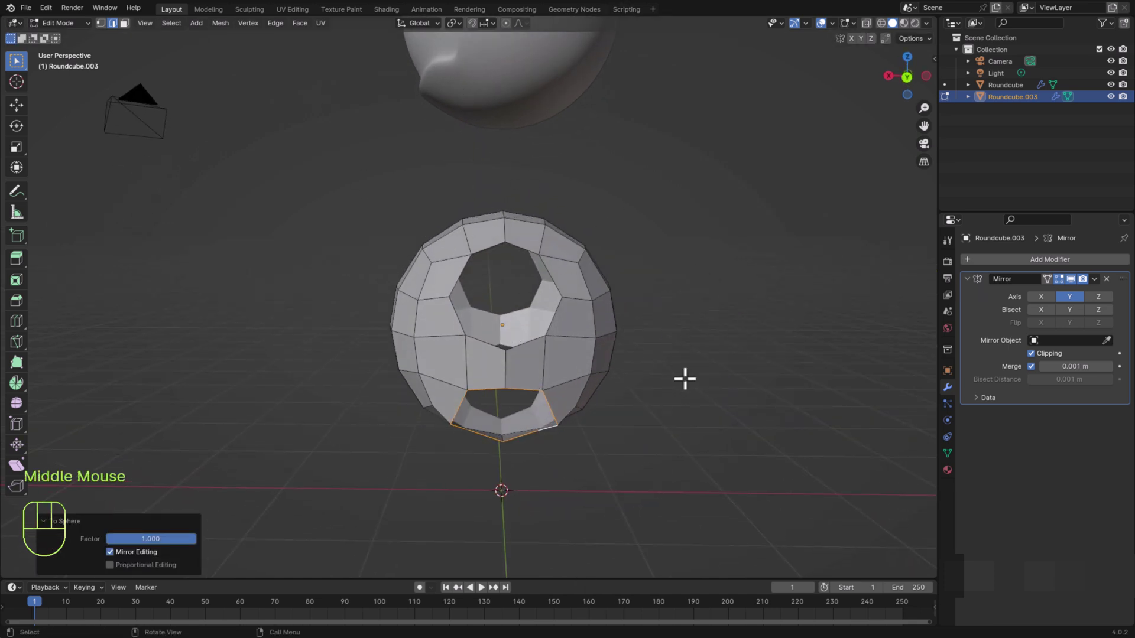
In Object Mode, narrow the body to about 0.8 along the X axis and apply its scale
key(Tab)
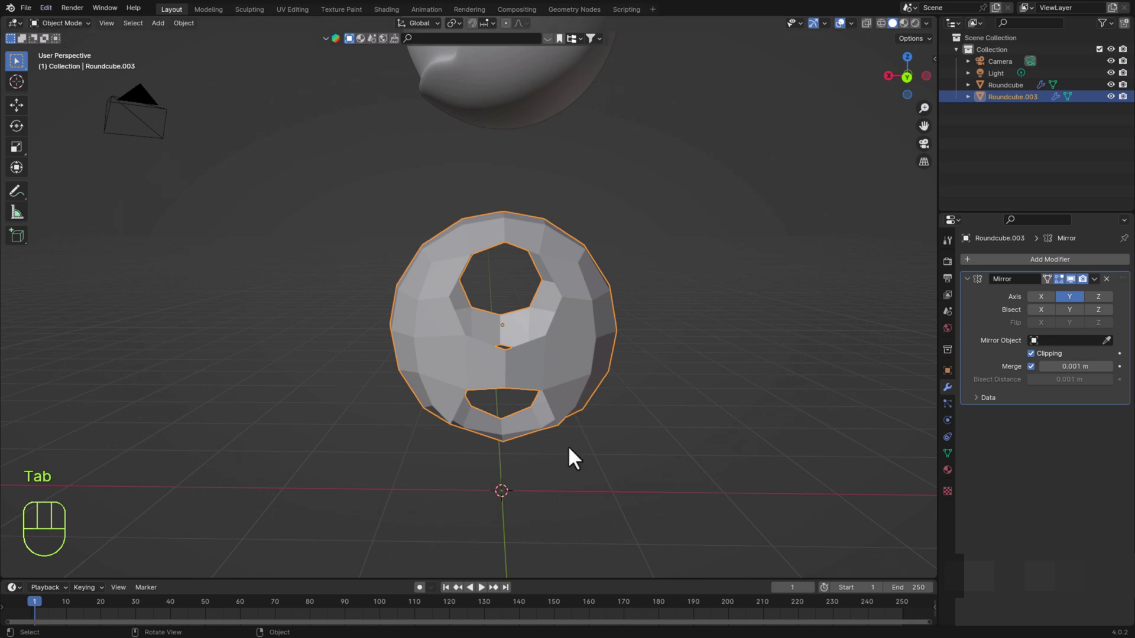
key(s)
key(x)
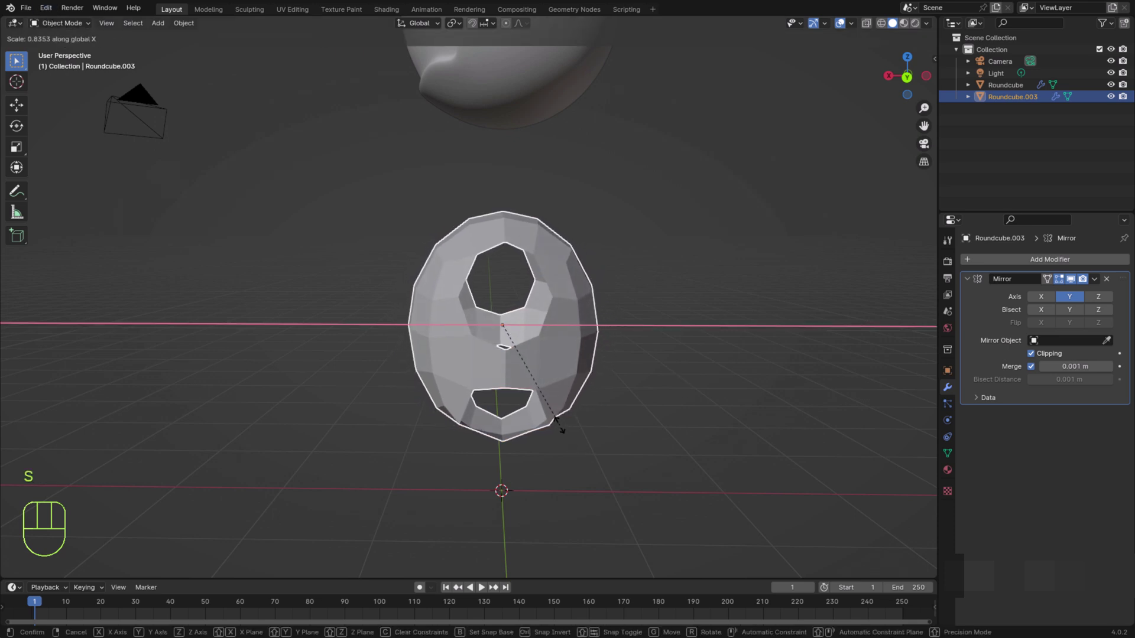
click(555, 423)
scroll(503, 437, down, 3)
middle_drag(502, 437, 573, 452)
scroll(593, 416, up, 1)
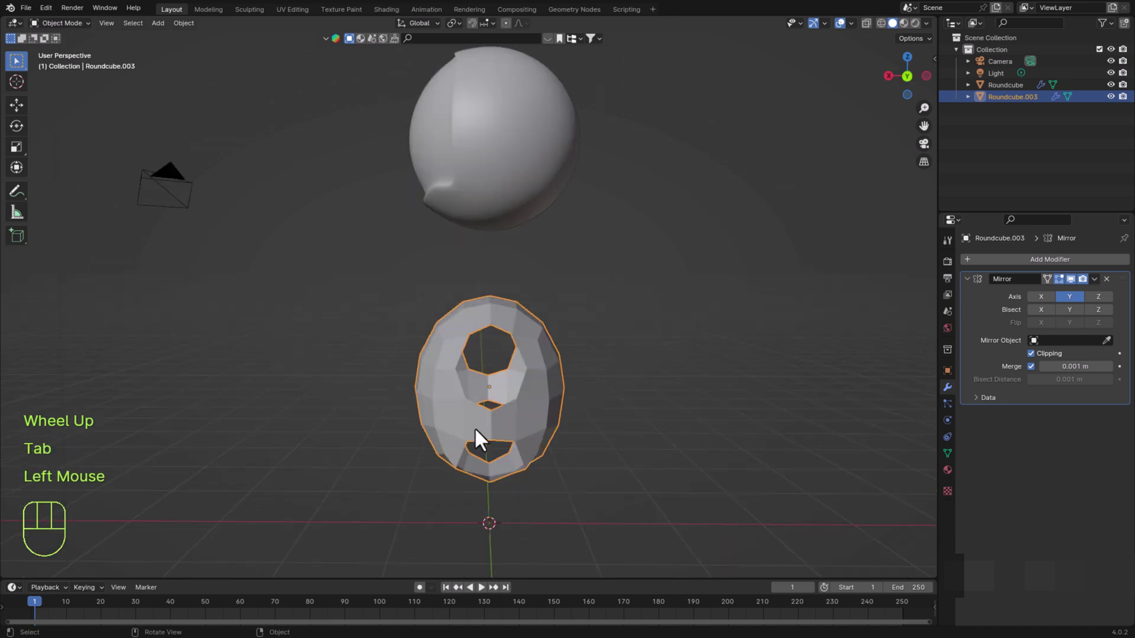
key(ctrl+a)
click(452, 460)
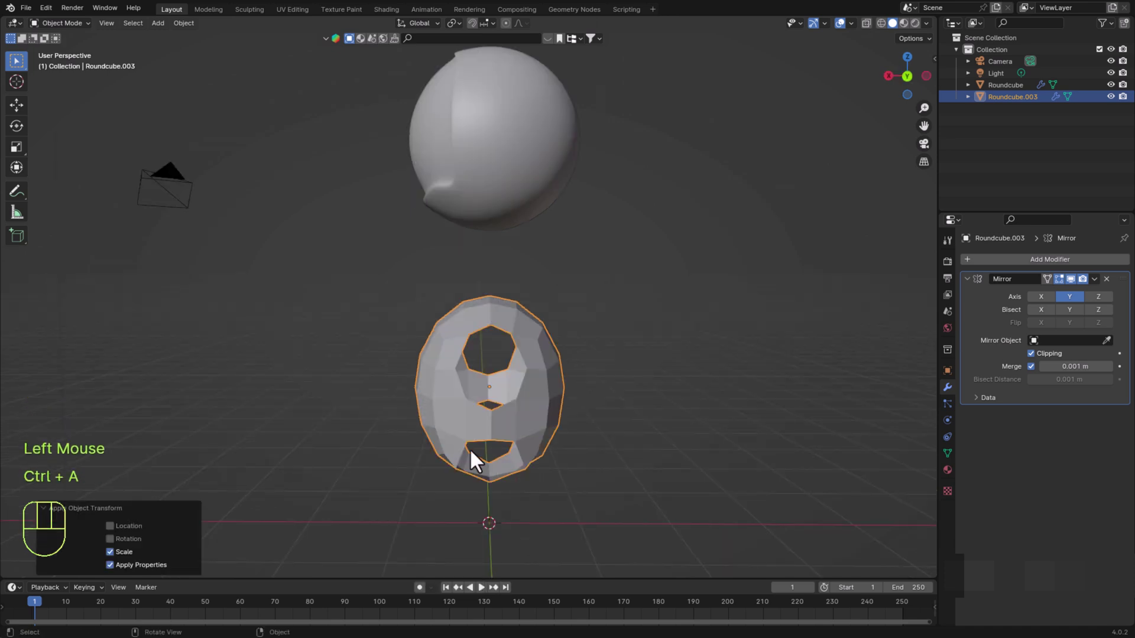
Back in Edit Mode, round the body's openings again with To Sphere, using factor 1 on the lower edge loop
key(Tab)
middle_click(599, 448)
key(shift+alt+s)
click(649, 507)
middle_drag(585, 477, 585, 445)
alt+click(536, 432)
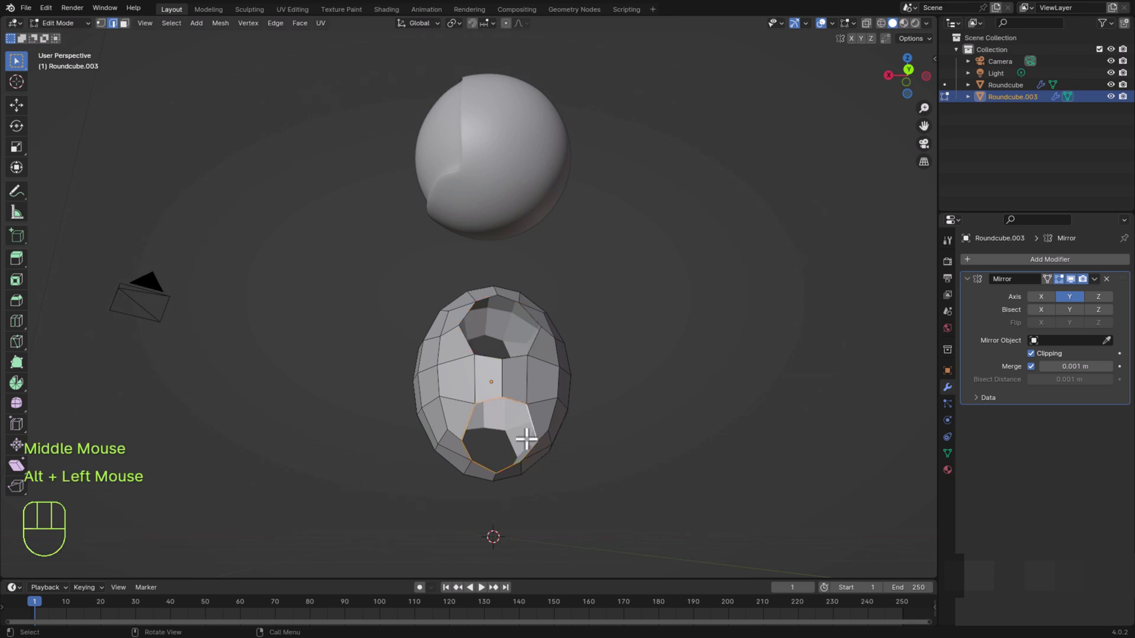
key(shift+alt+s)
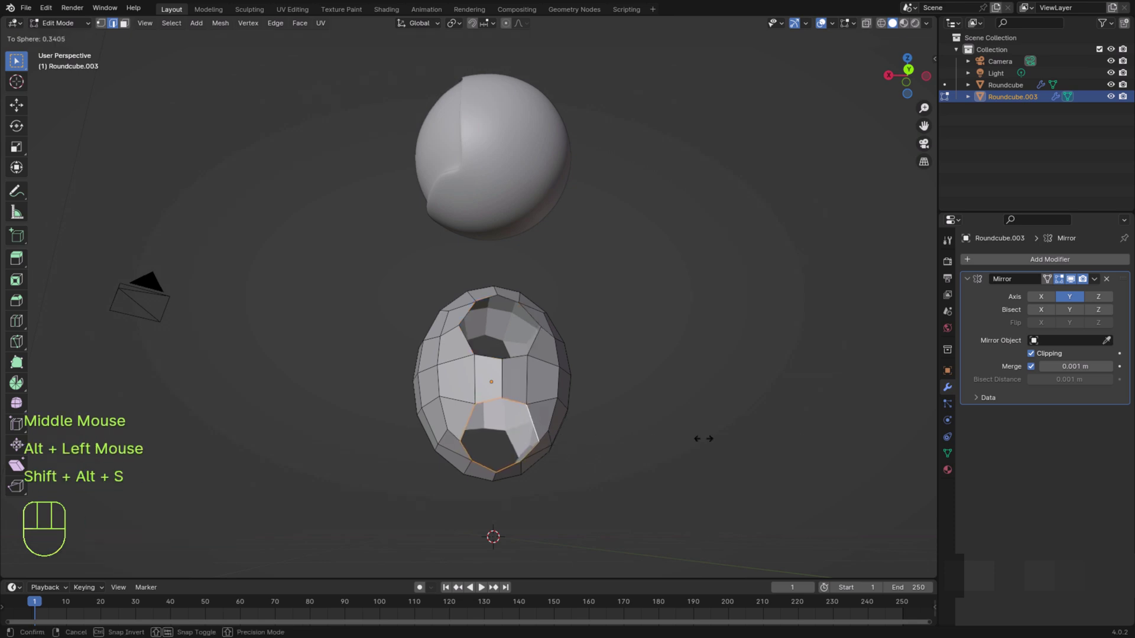
click(697, 476)
middle_drag(697, 476, 657, 466)
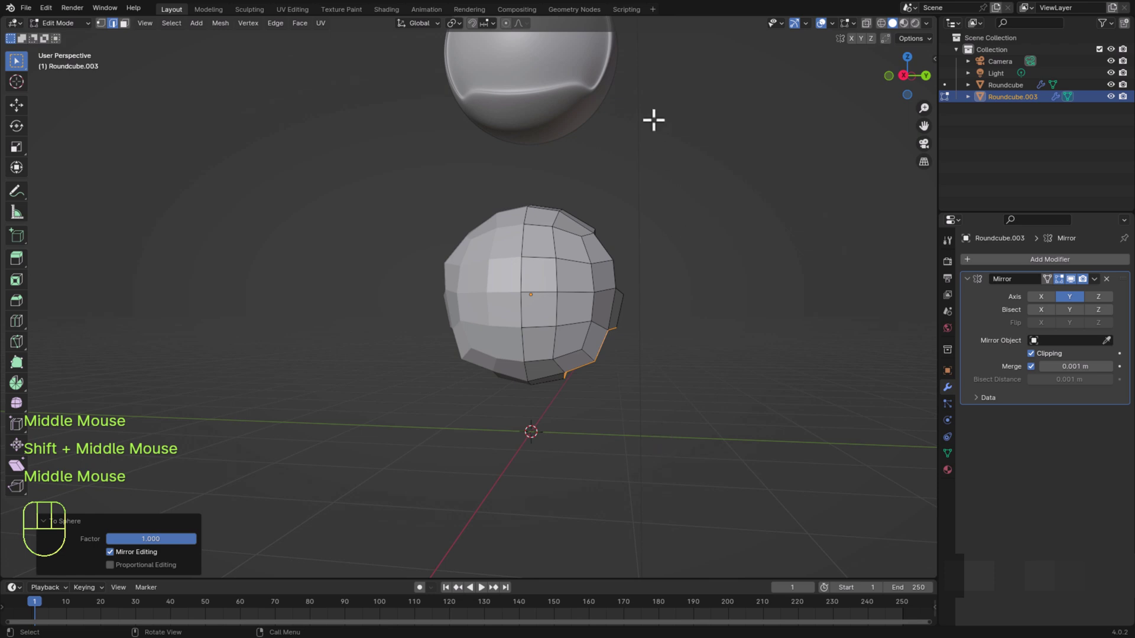
Enable proportional editing, rotate the lower opening's edge loop about 6.3° in a front view, and move it about 0.13 m down
click(505, 23)
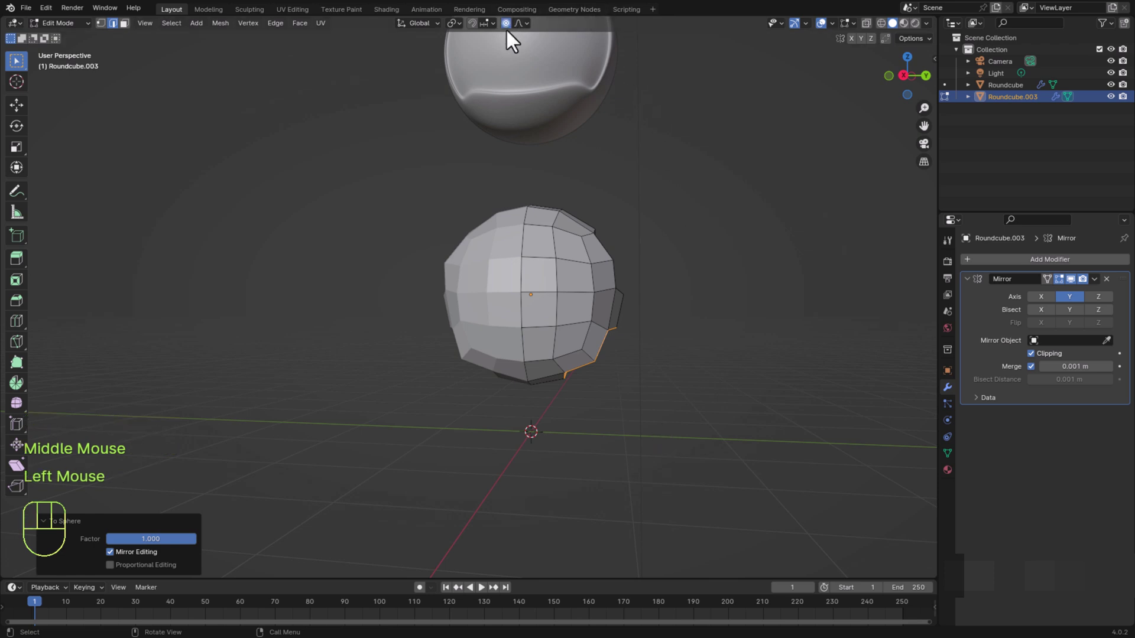
scroll(714, 475, up, 2)
middle_drag(715, 475, 673, 477)
middle_drag(674, 477, 667, 474)
scroll(639, 467, down, 2)
shift+middle_drag(615, 455, 573, 456)
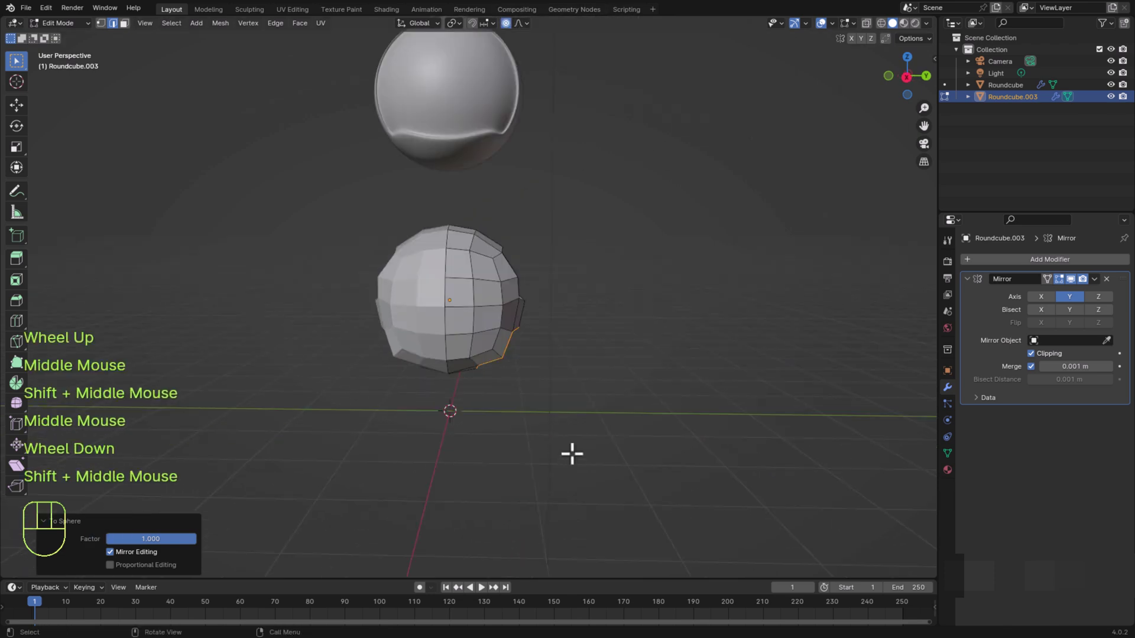
key(r)
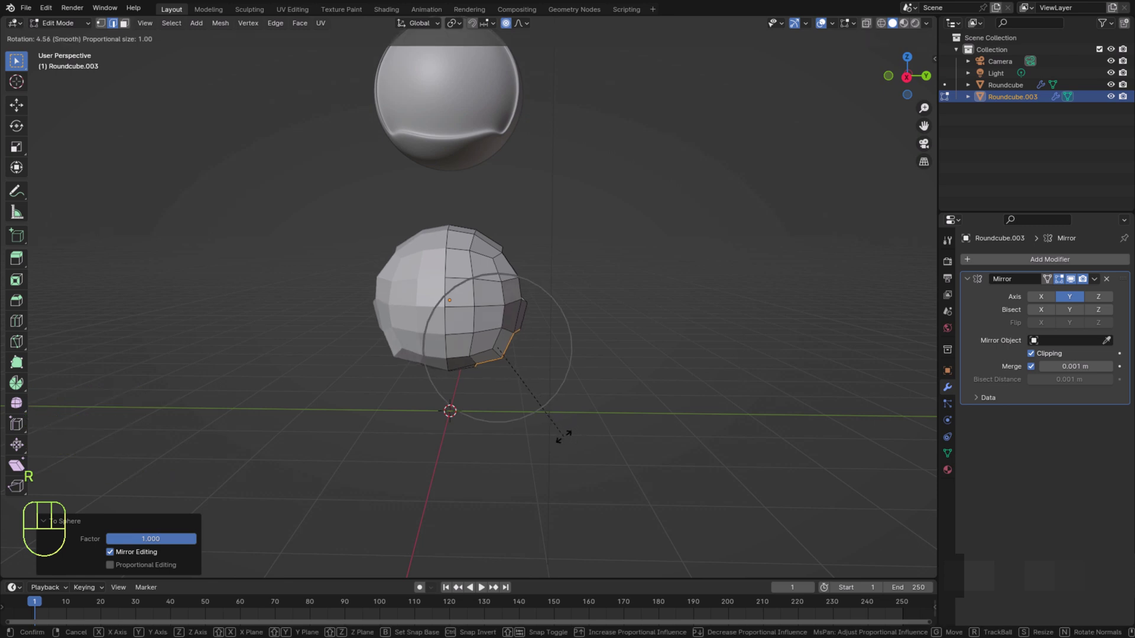
click(559, 437)
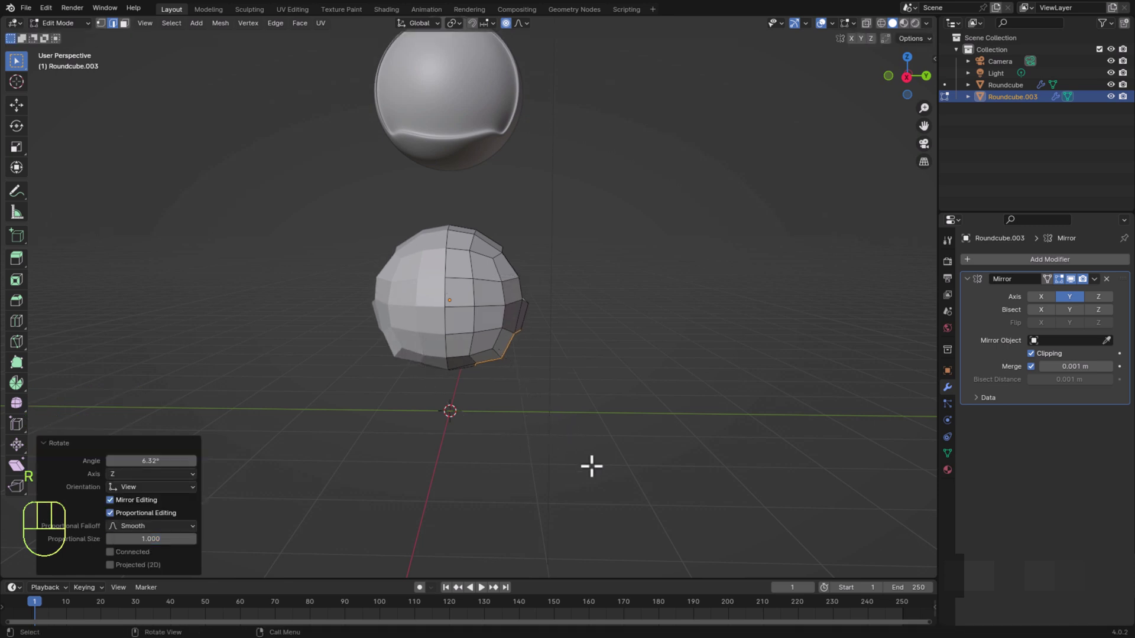
key(g)
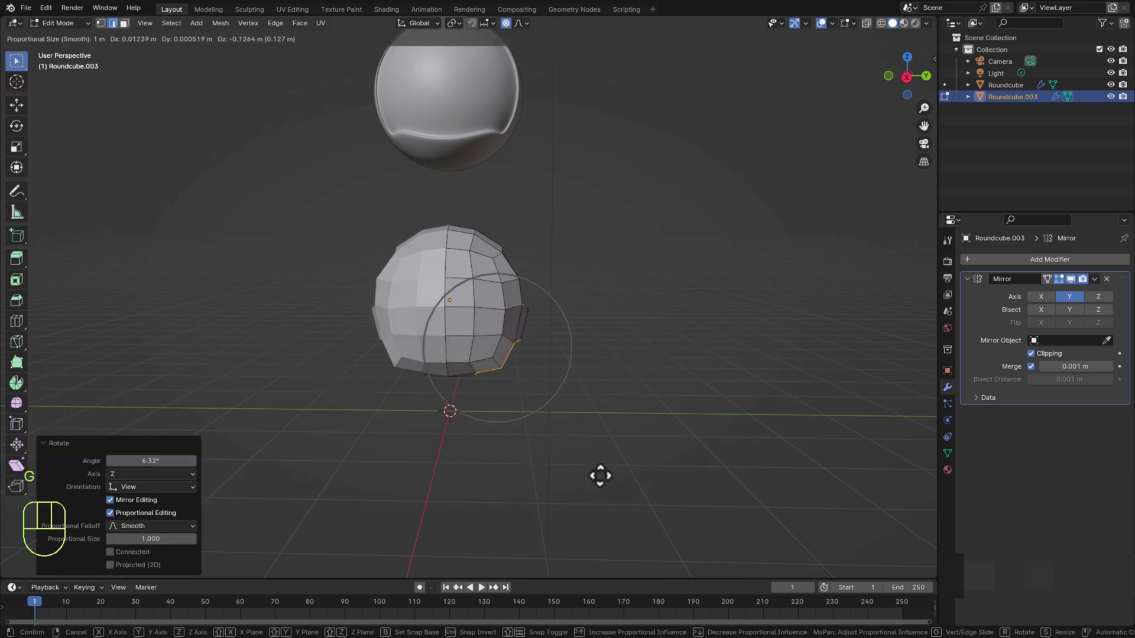
click(601, 476)
Rotate the lower opening's edge loop a further 4.75° and move it about 0.11 m inward along Y
middle_drag(552, 502, 558, 502)
key(r)
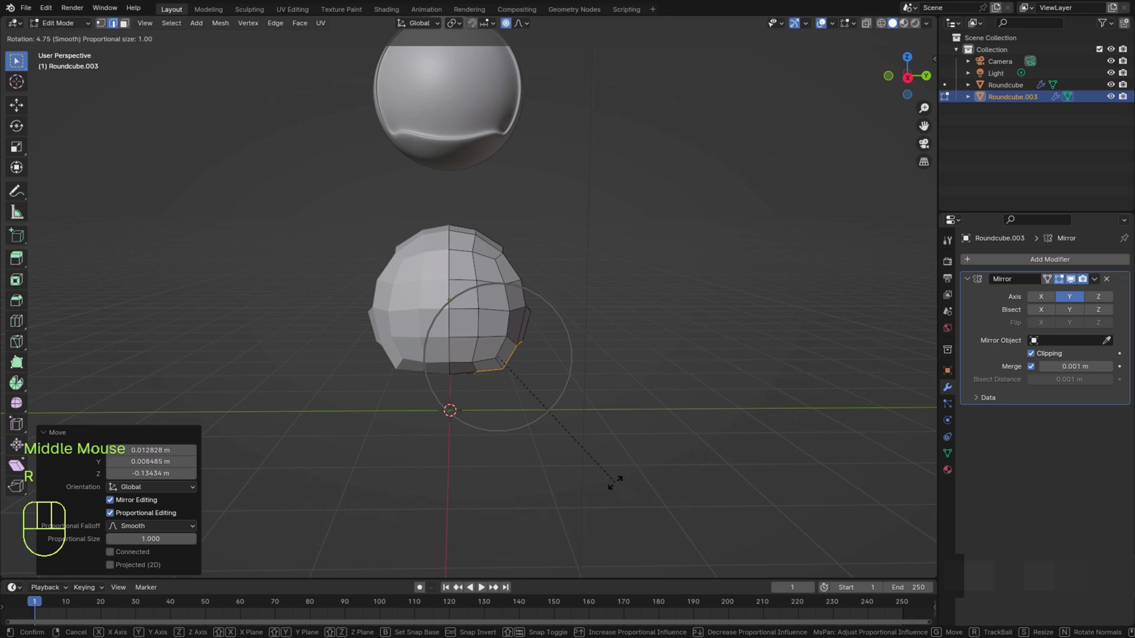
click(615, 482)
key(g)
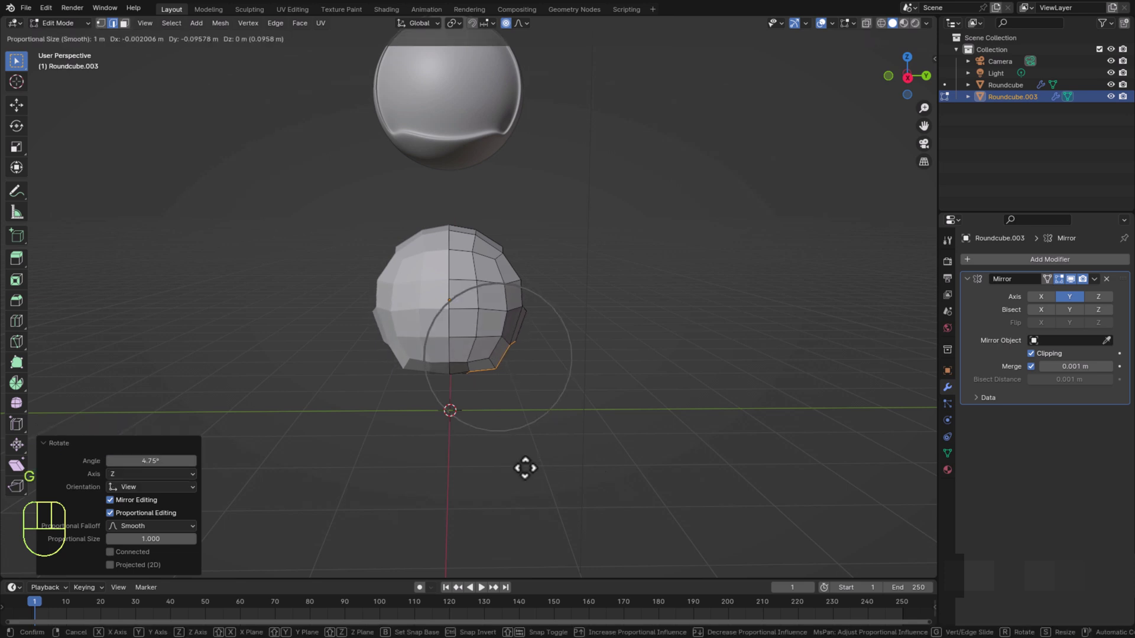
click(526, 467)
Rotate the lower edge loop another 2.15°, shift it about 0.07 m inward along Y, and lower it about 0.04 m
key(r)
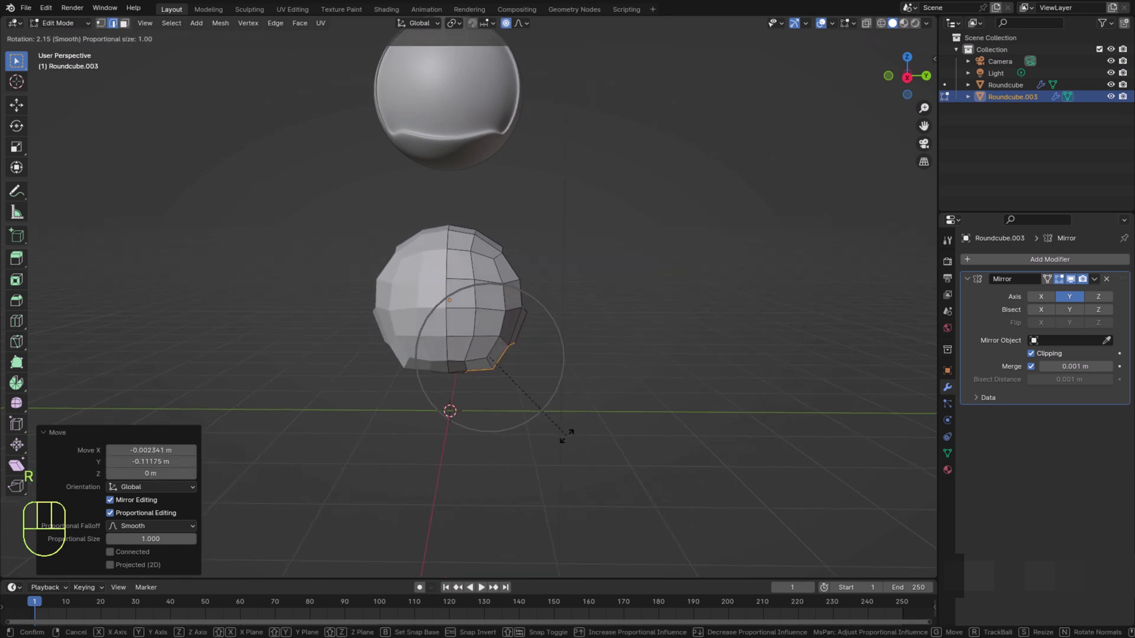
click(566, 435)
key(g)
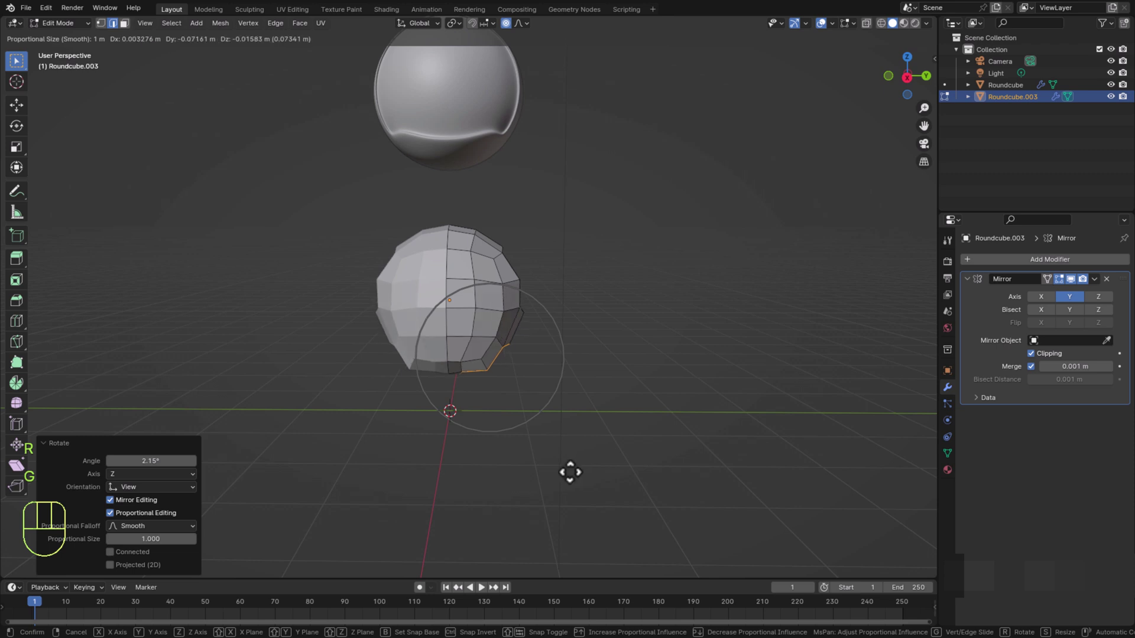
click(570, 472)
key(g)
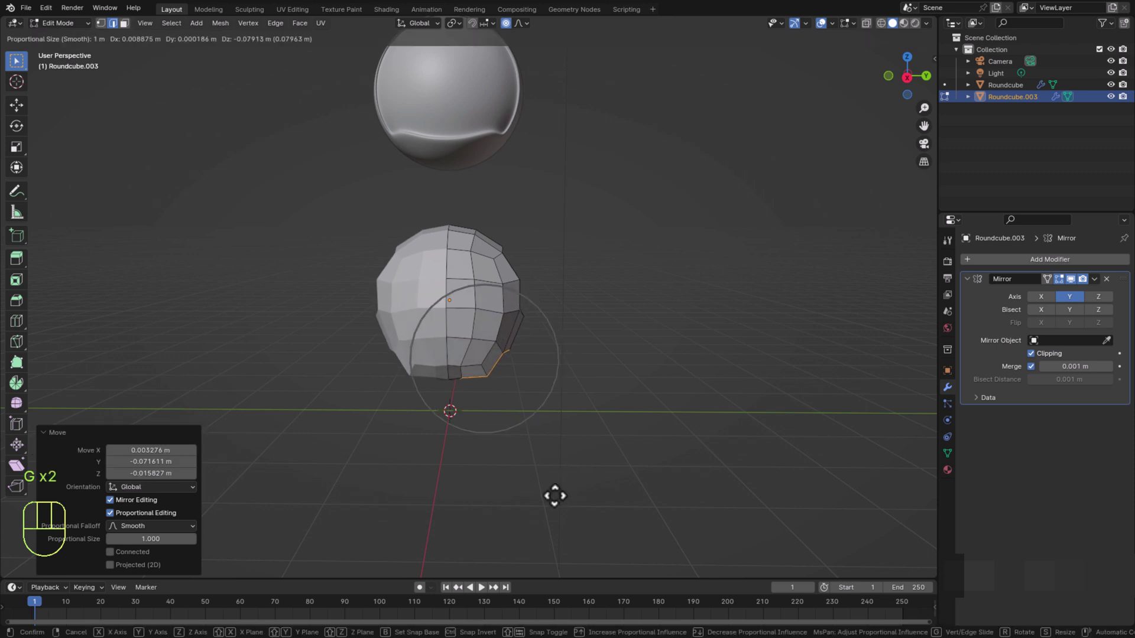
click(559, 495)
Extrude the lower opening's edge loop about 0.38 m straight down along Z to form the legs
scroll(560, 496, up, 2)
middle_drag(559, 498, 571, 496)
scroll(570, 496, down, 1)
scroll(570, 496, up, 1)
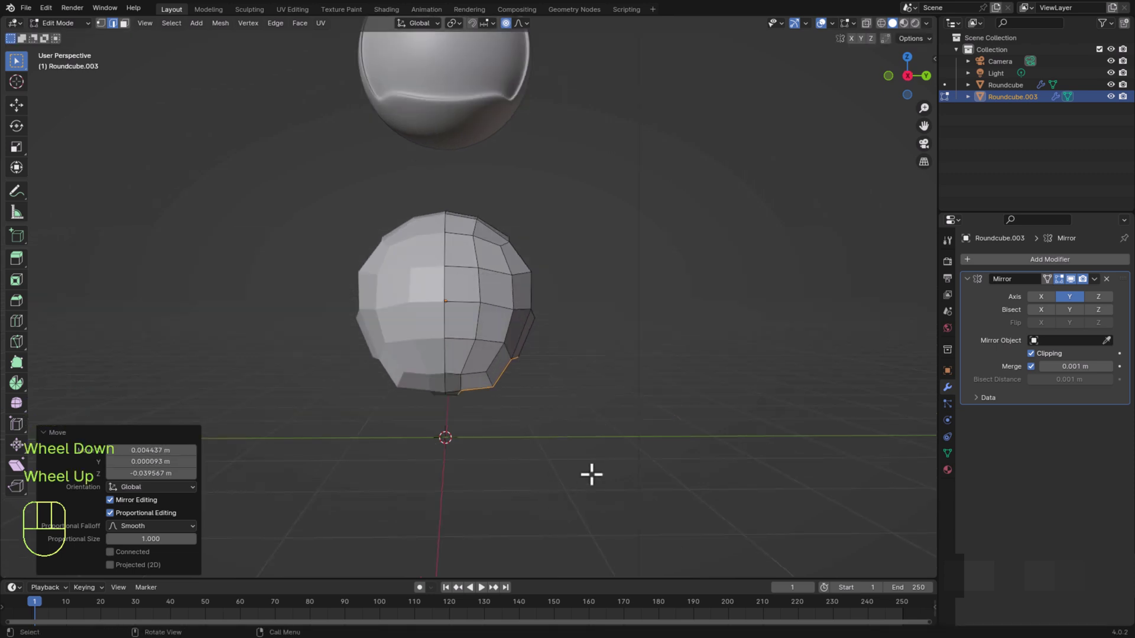
key(e)
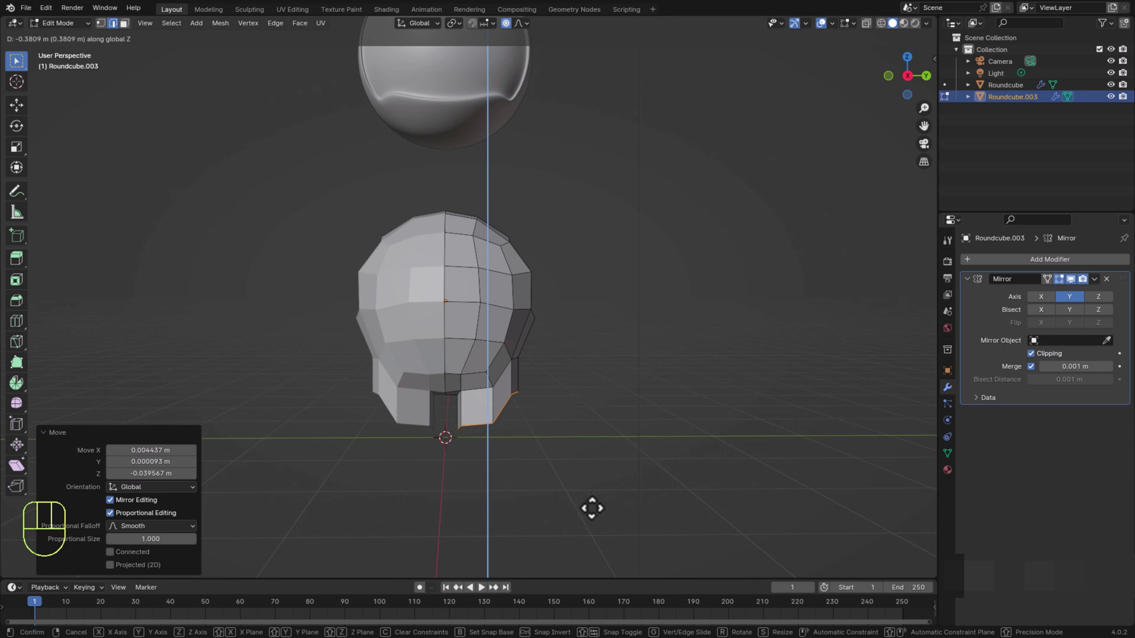
click(591, 509)
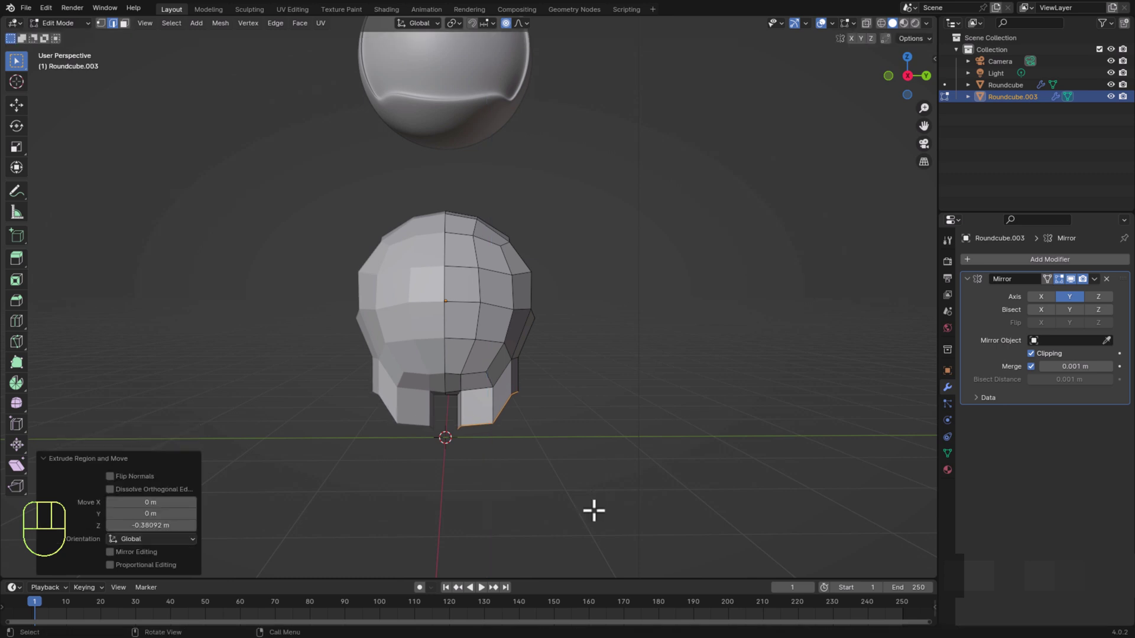
Turn off proportional editing and flatten the leg's bottom edge loop by scaling it to 0 along Z
click(506, 24)
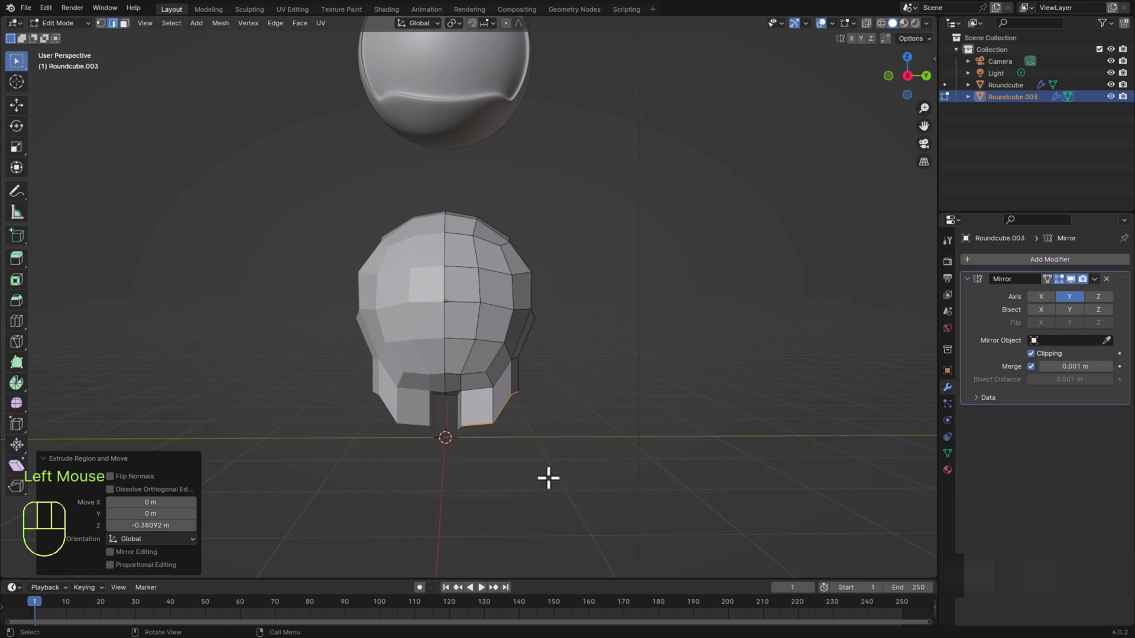
key(s)
key(z)
key(0)
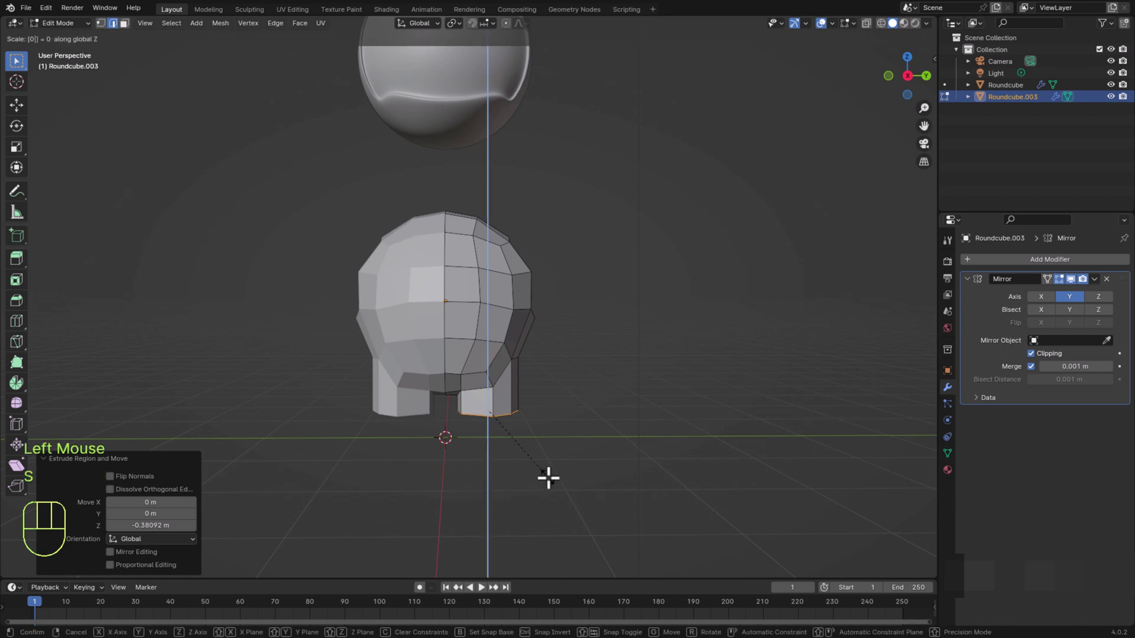
click(549, 478)
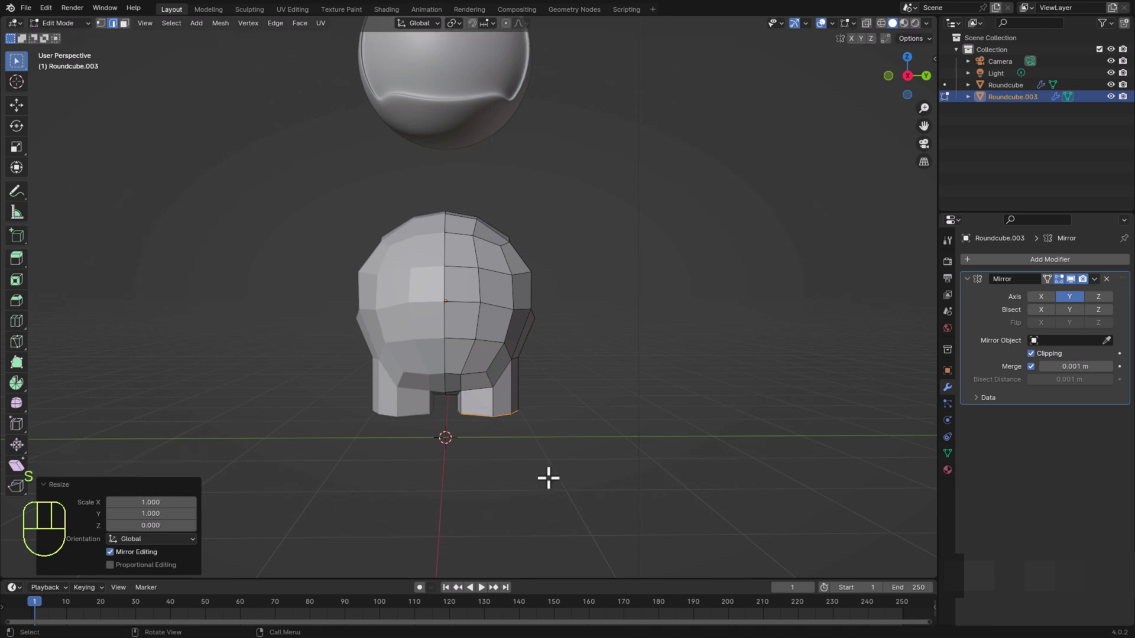
middle_drag(541, 514, 469, 445)
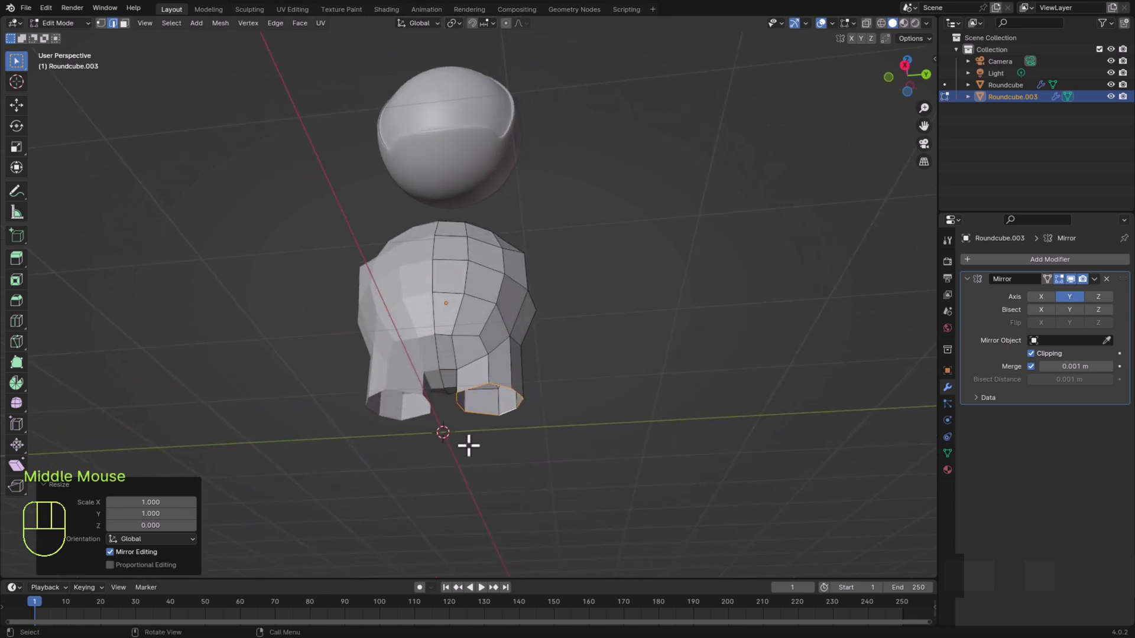
middle_drag(547, 389, 581, 489)
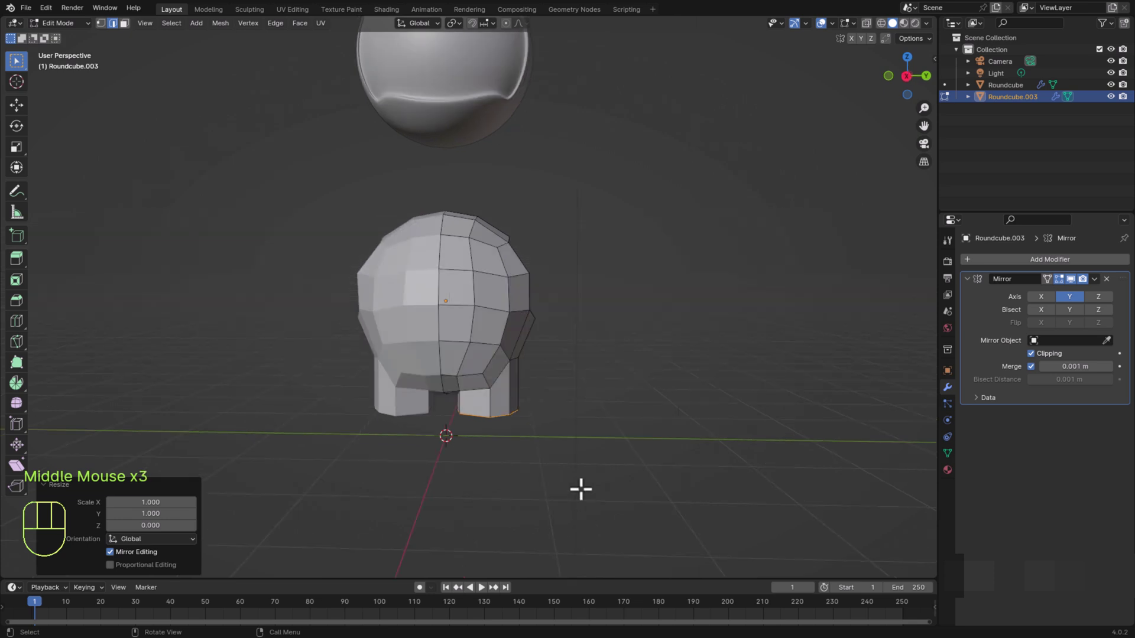
Scale the leg's bottom edge loop by 1.077 and extrude it about 0.34 m straight down along Z
key(s)
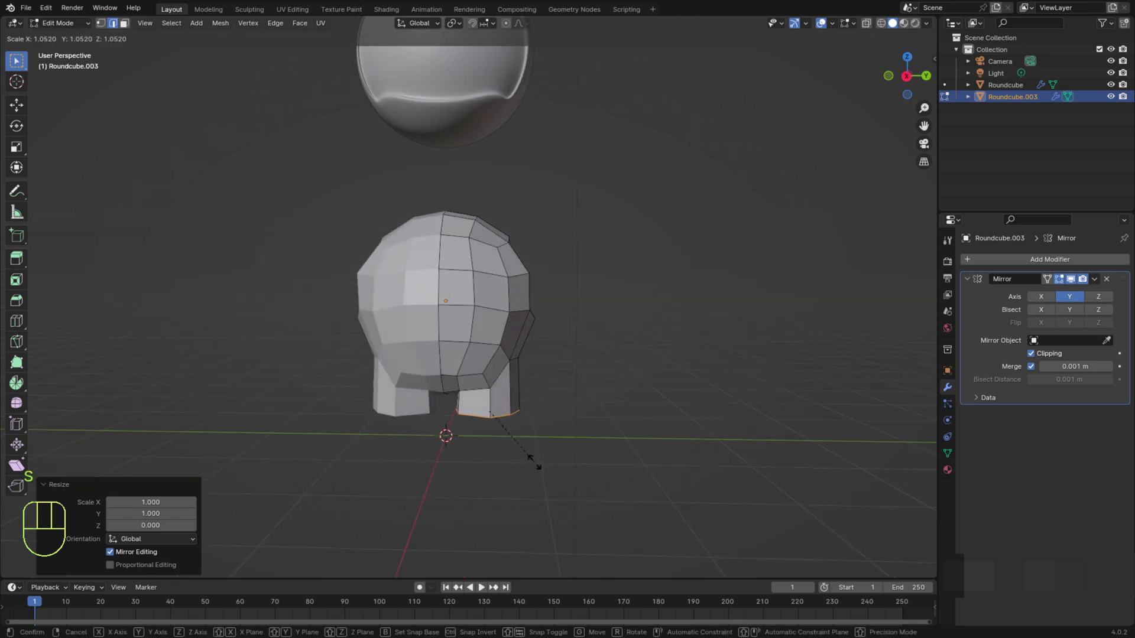
click(539, 469)
key(e)
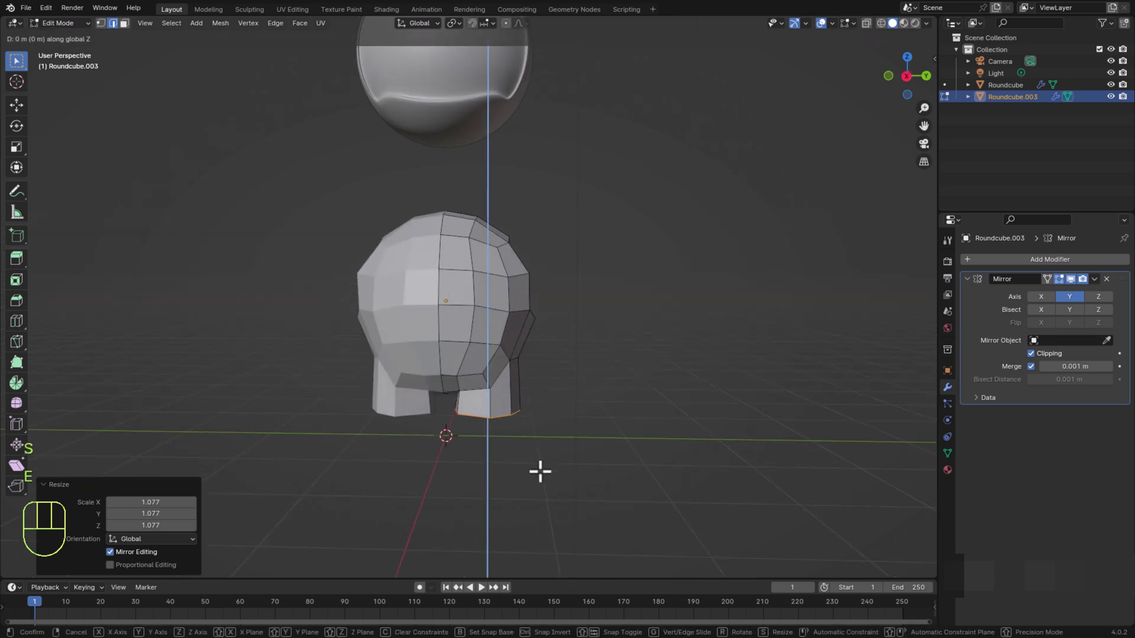
click(543, 501)
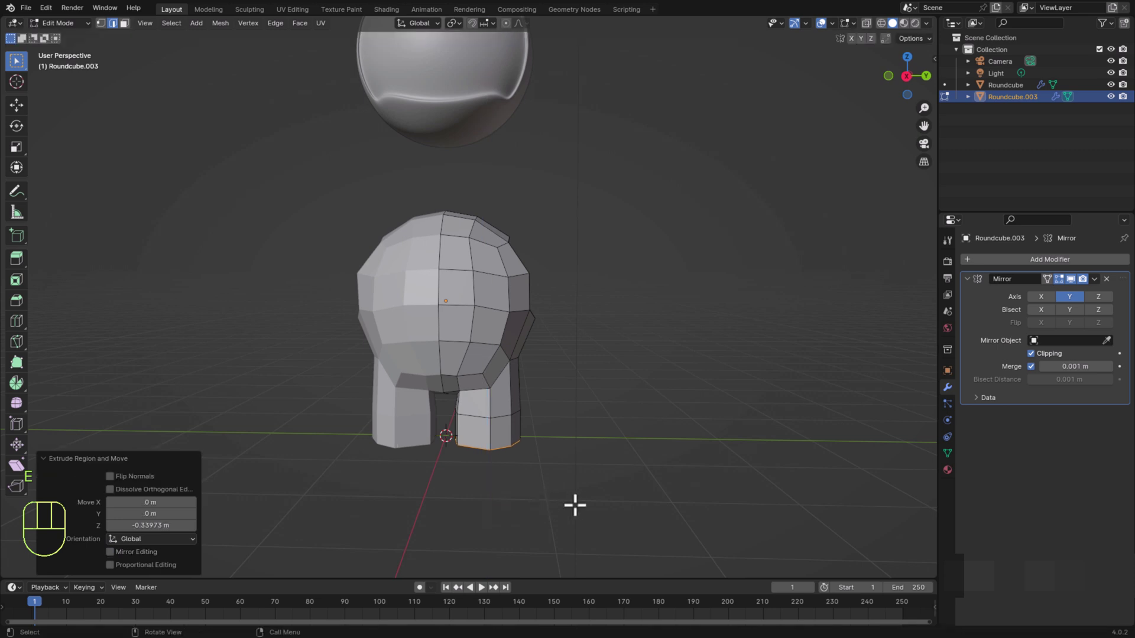
Scale the leg's new bottom edge loop by 0.921 and extrude it about 0.33 m further down along Z
scroll(562, 499, down, 2)
mouse_move(563, 499)
middle_down()
mouse_move(560, 481)
mouse_move(570, 491)
middle_up()
key(s)
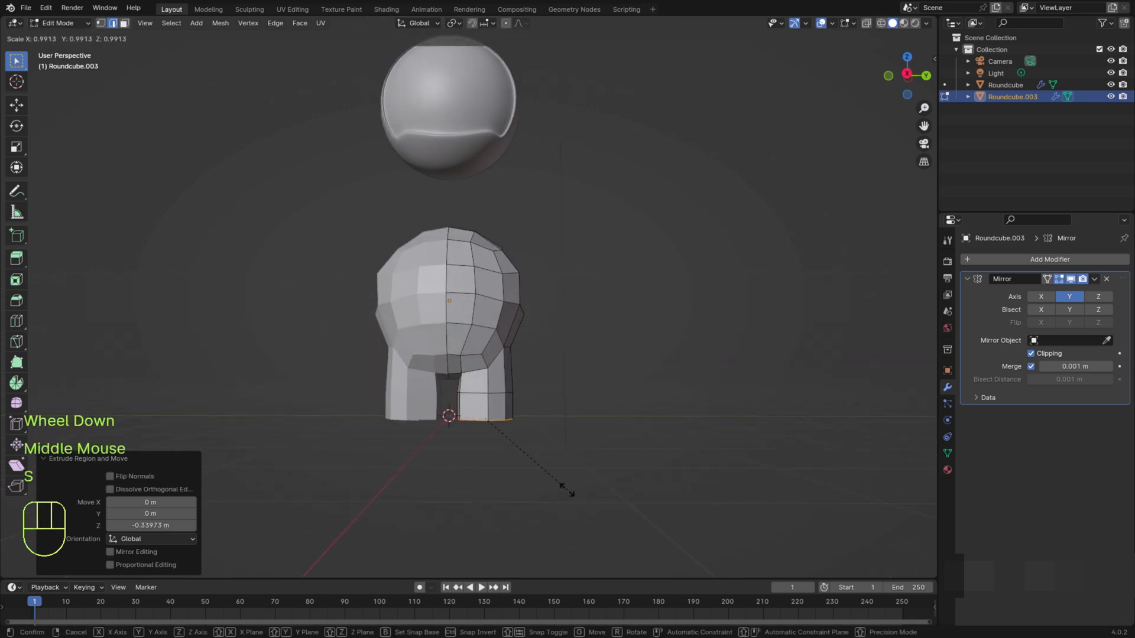
click(558, 490)
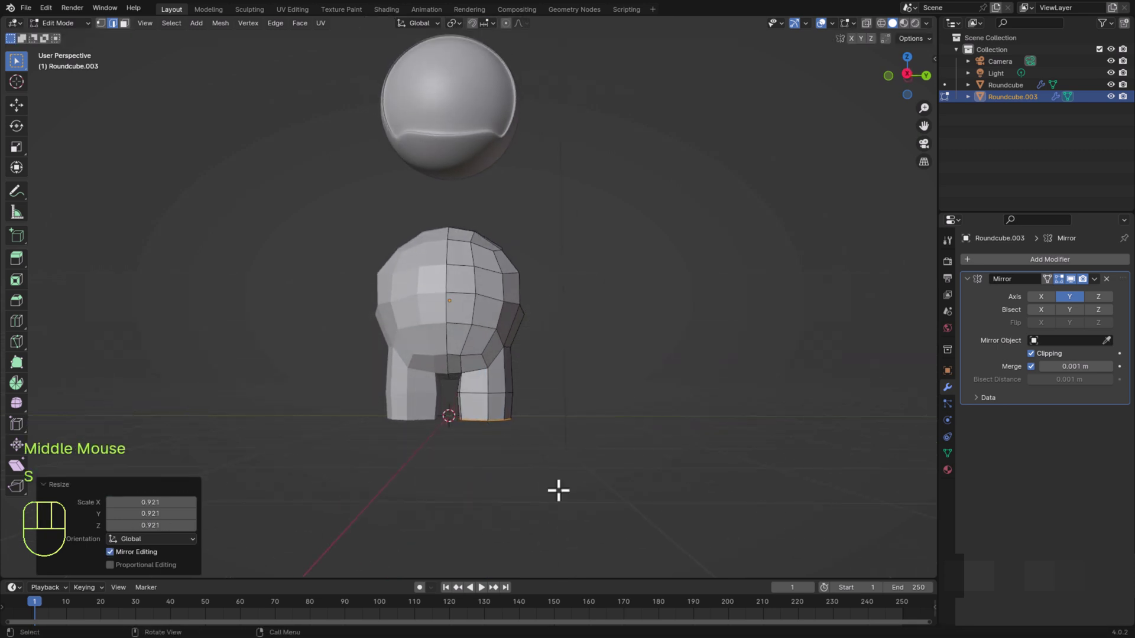
key(e)
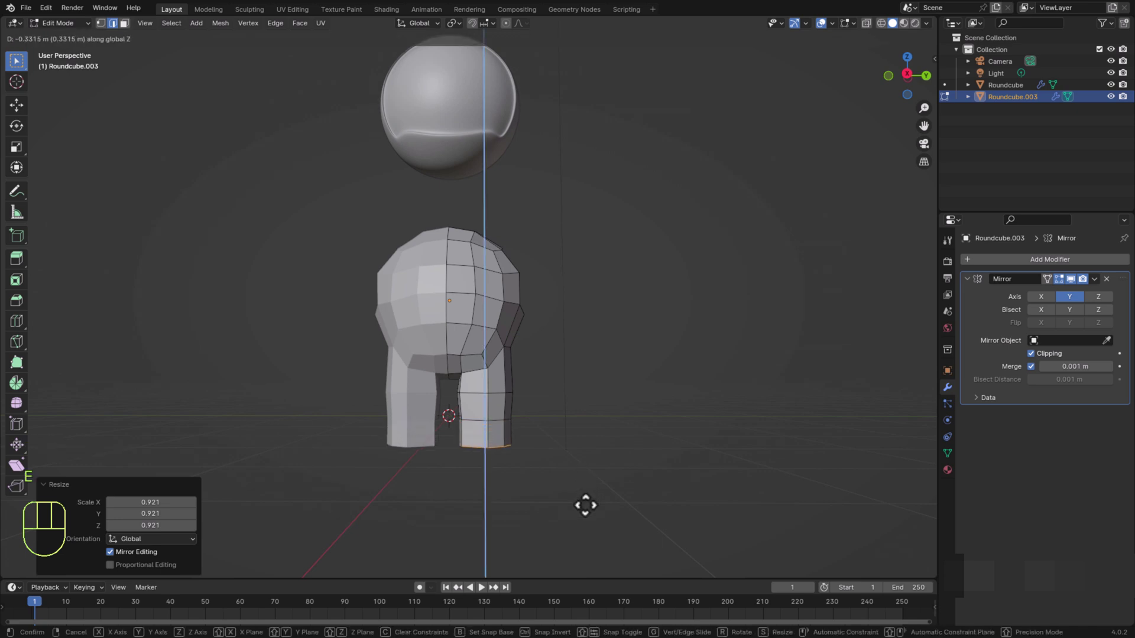
click(585, 506)
Select the upper side opening's edge loop and rotate it 10.2° in the view with smooth proportional editing turned on
shift+middle_drag(526, 503, 528, 520)
middle_drag(621, 425, 584, 452)
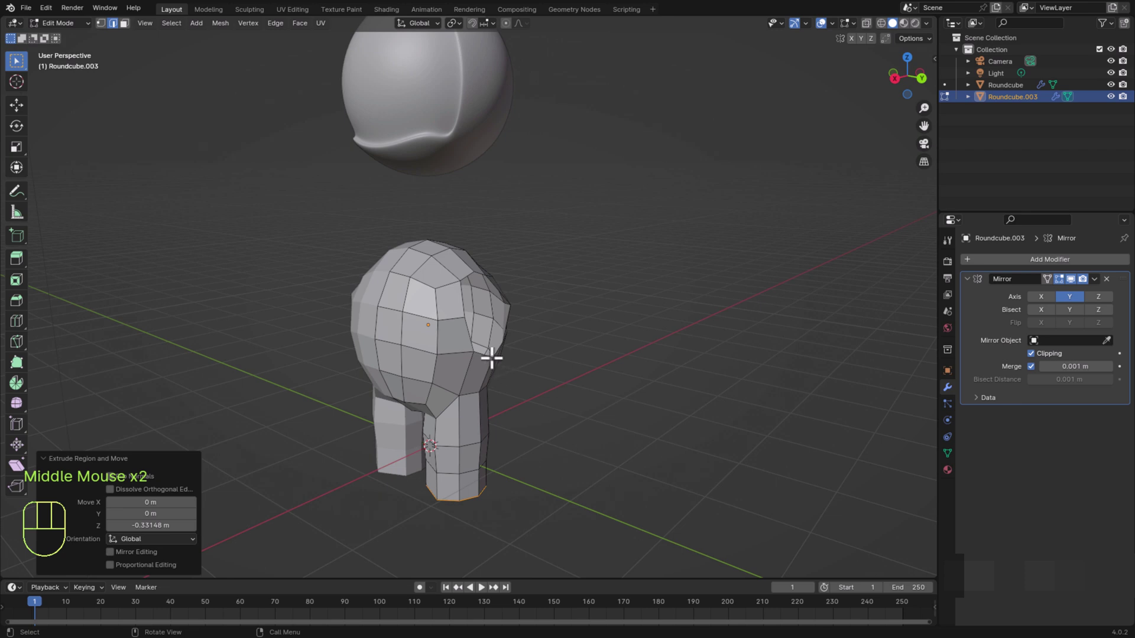
alt+click(472, 328)
alt+click(470, 331)
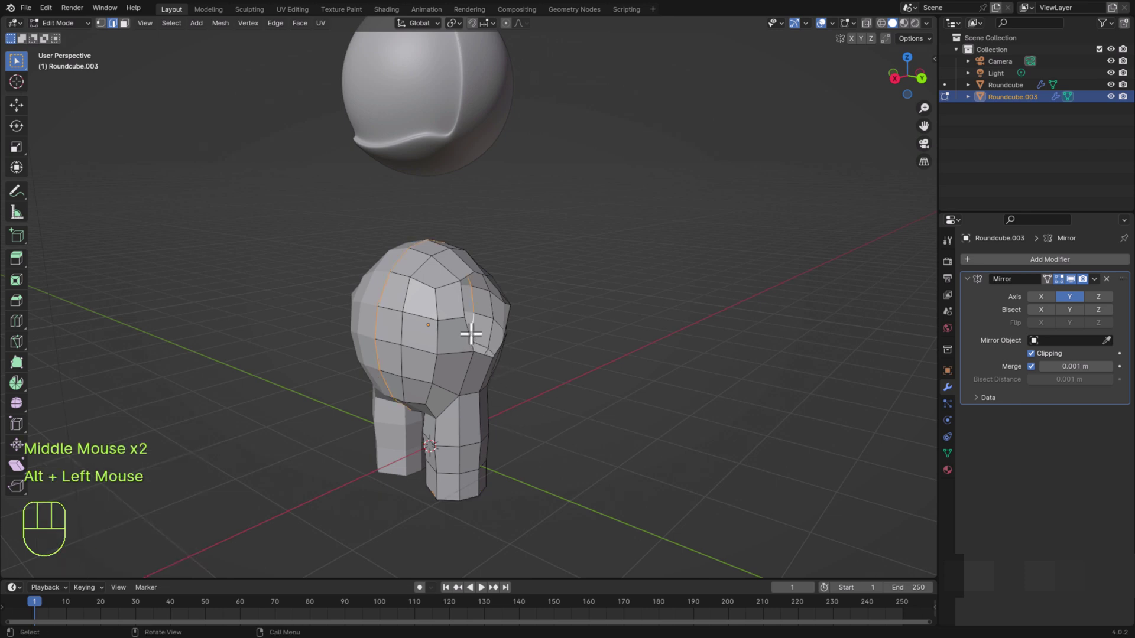
middle_drag(470, 331, 629, 469)
click(506, 23)
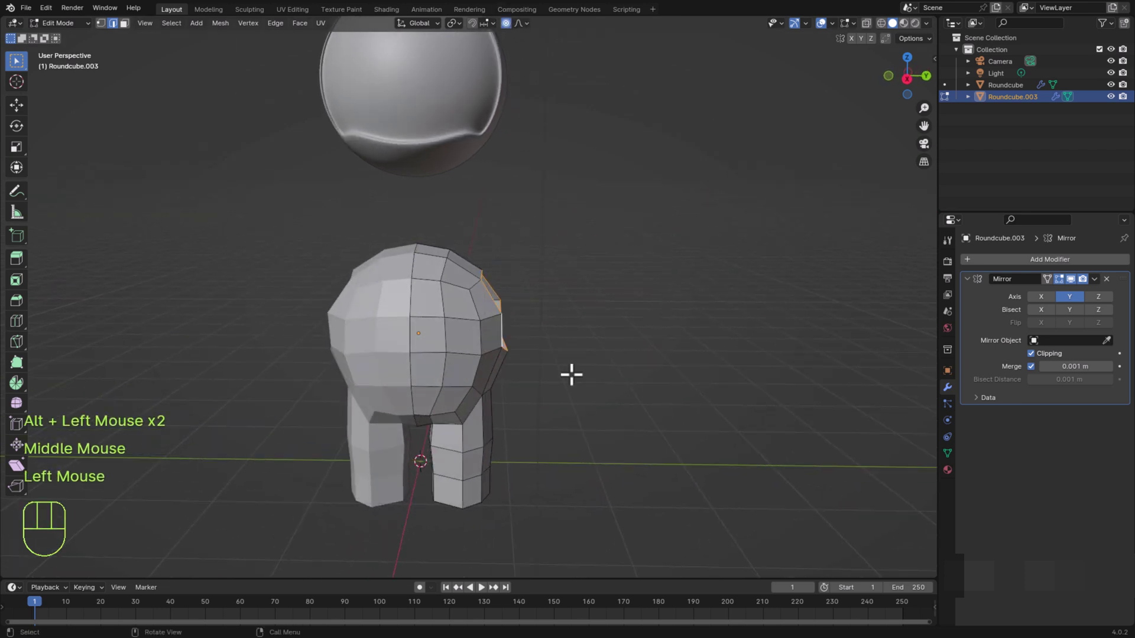
scroll(573, 414, down, 1)
key(r)
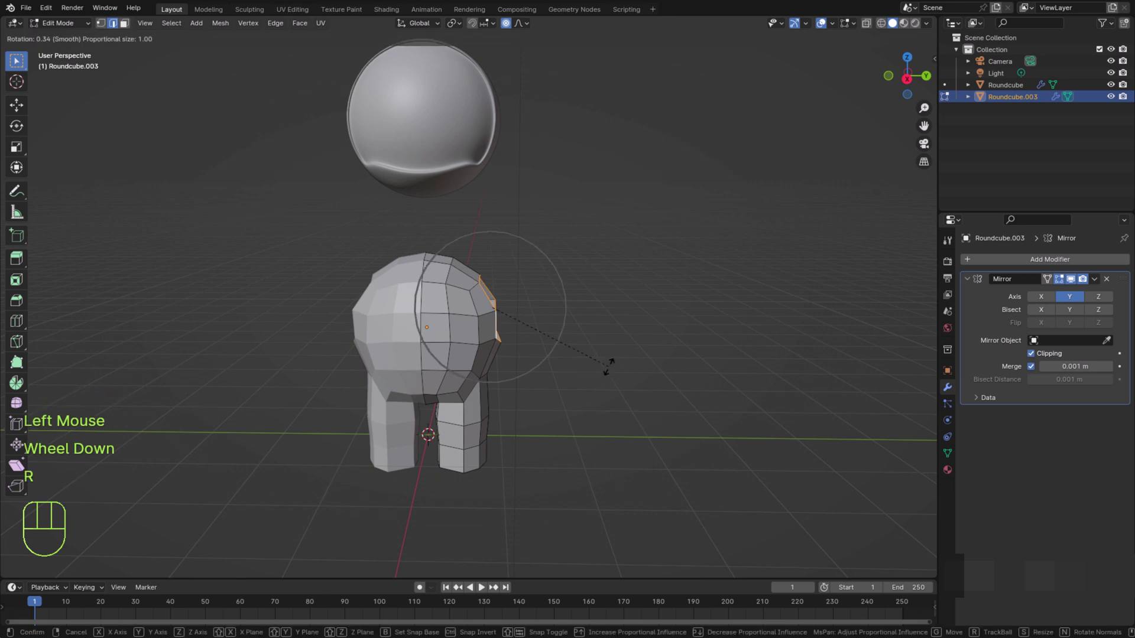
click(571, 367)
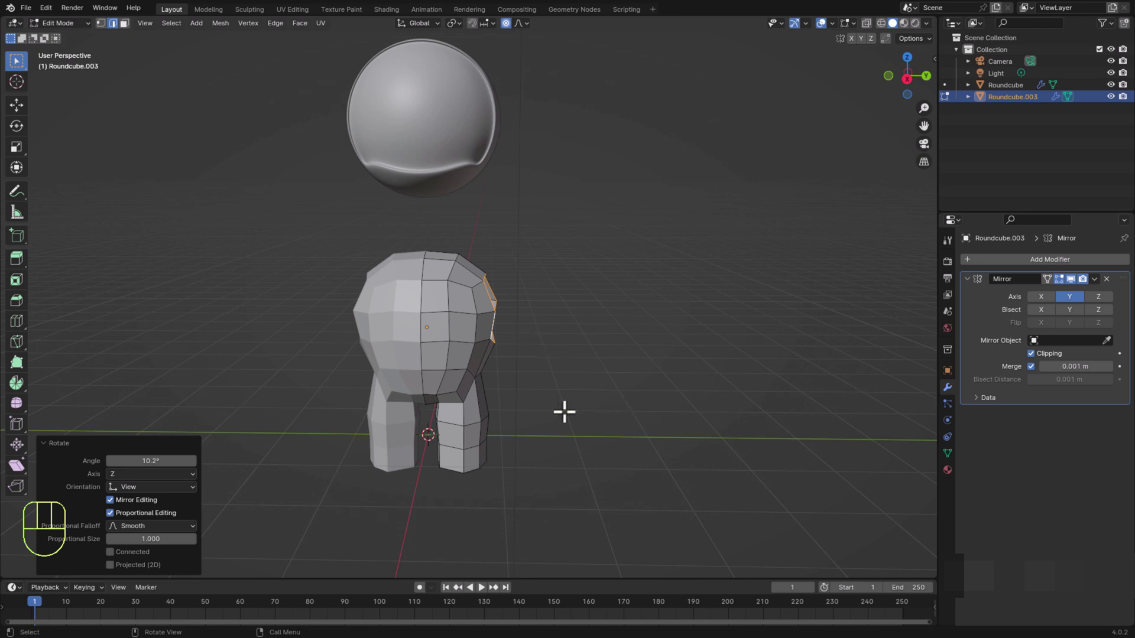
Raise the upper side opening's edge loop about 0.07 m and rotate it another 3.52° with proportional editing
key(g)
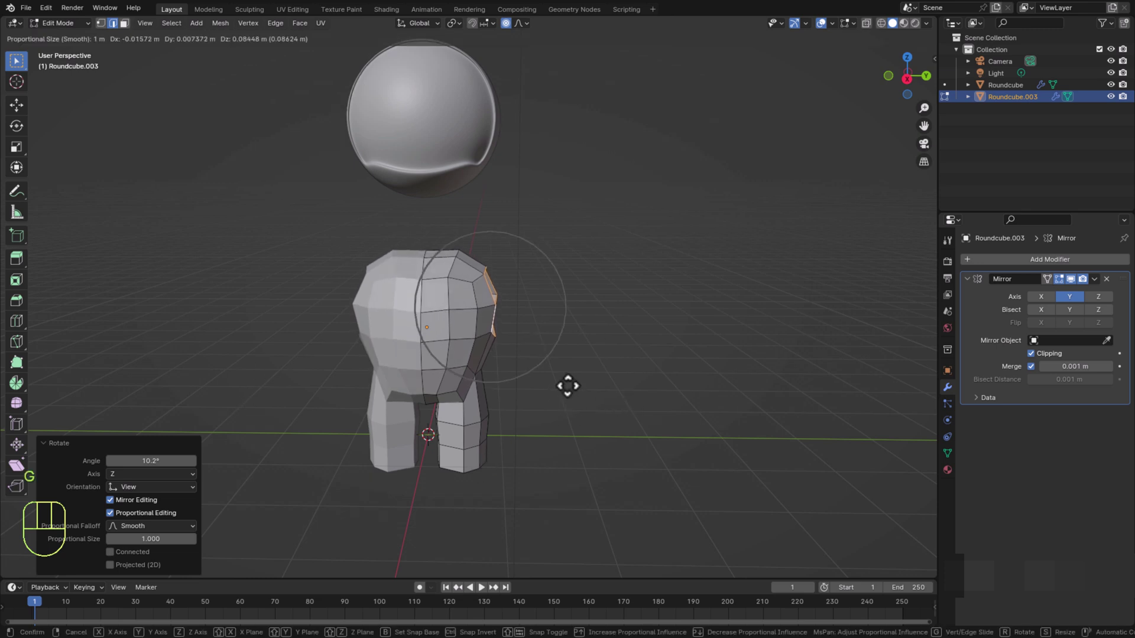
click(568, 386)
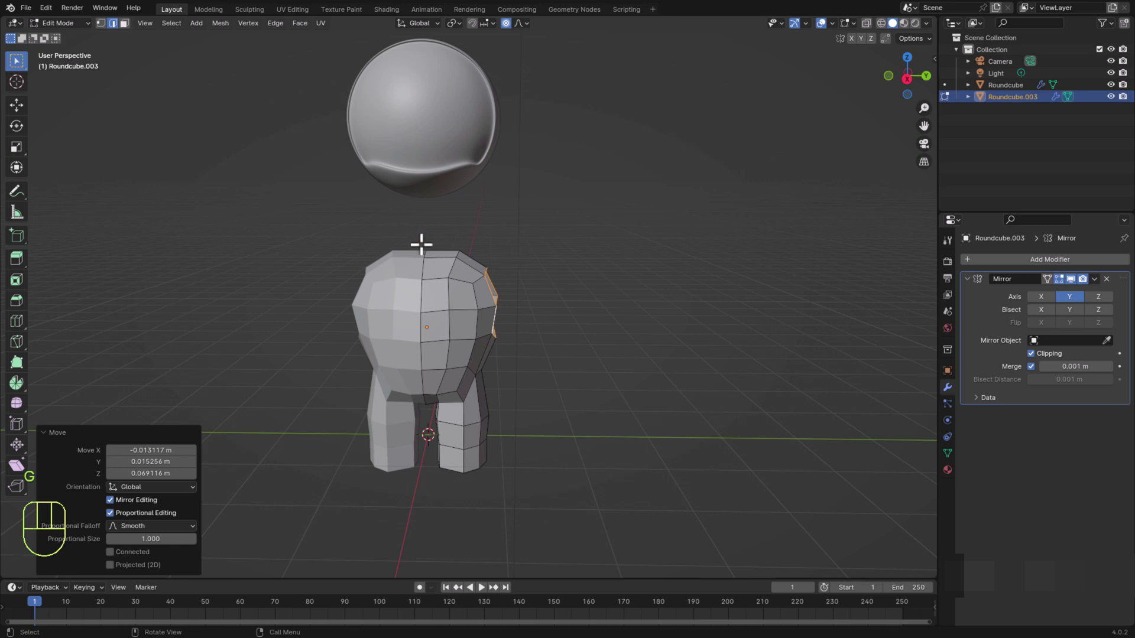
key(r)
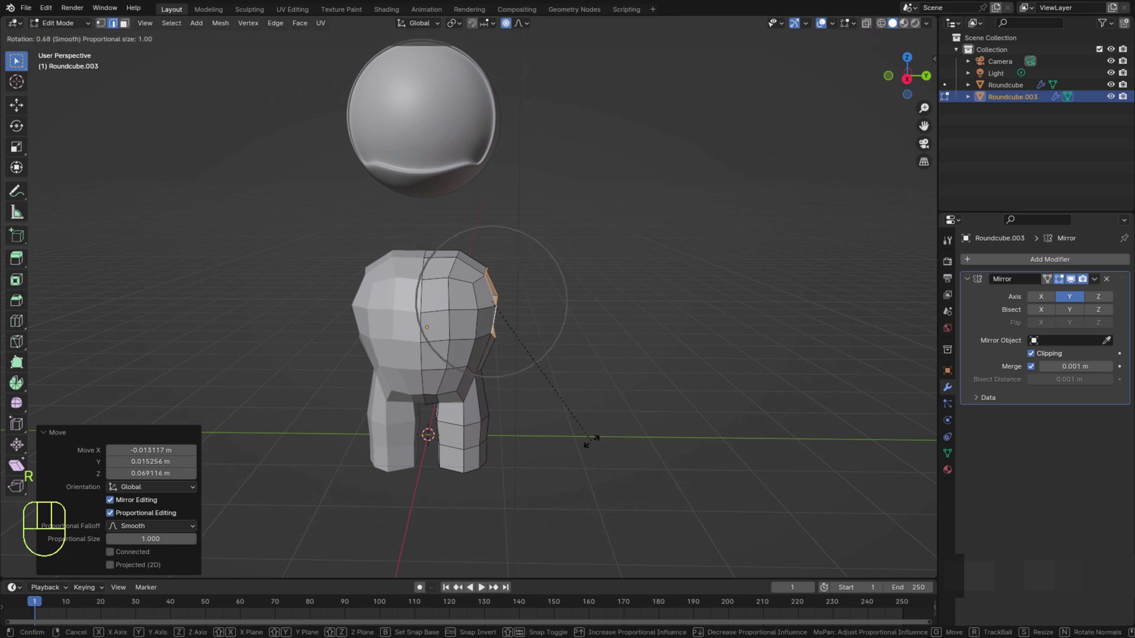
click(579, 439)
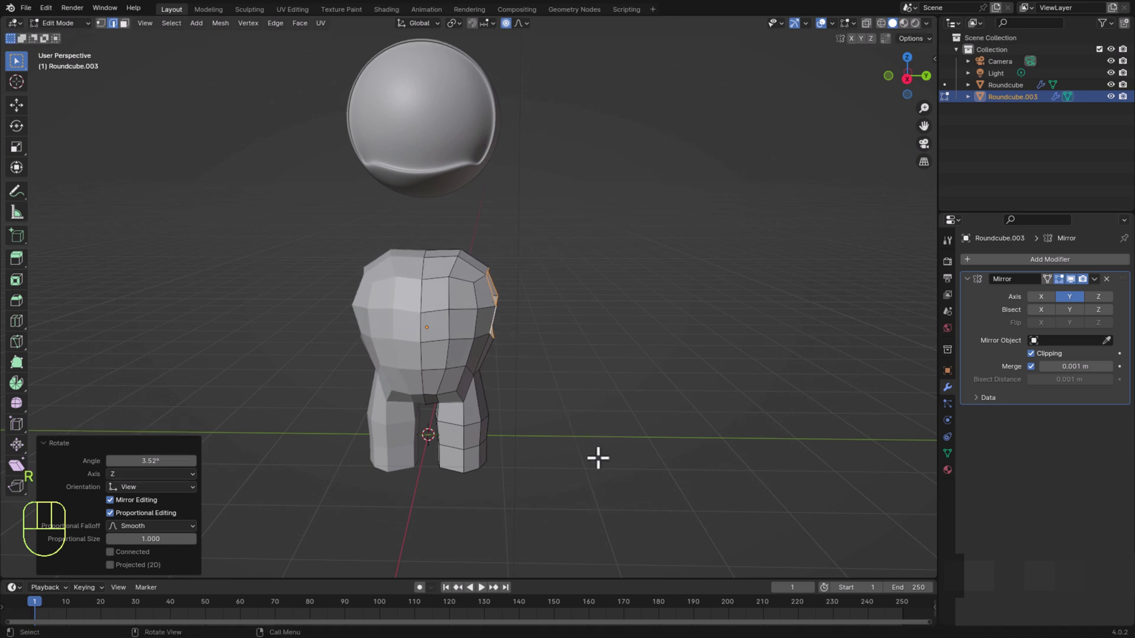
Raise the side opening's edge loop about 0.17 m with the proportional size reduced to about 0.424, and rotate it 5.24°
middle_drag(636, 389, 600, 422)
key(g)
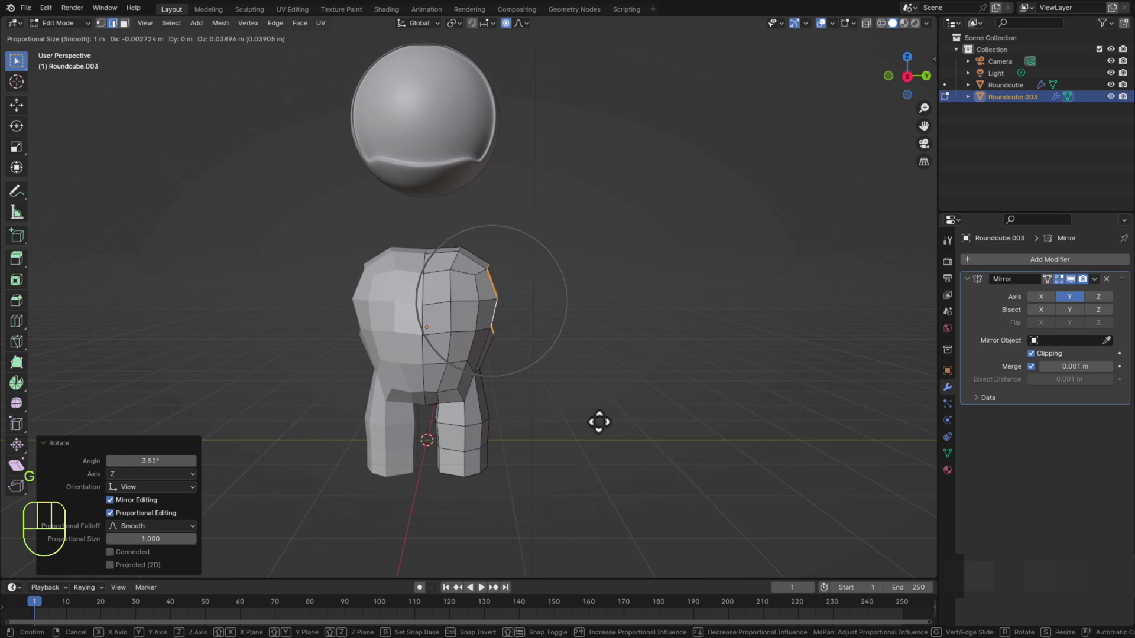
scroll(599, 422, up, 5)
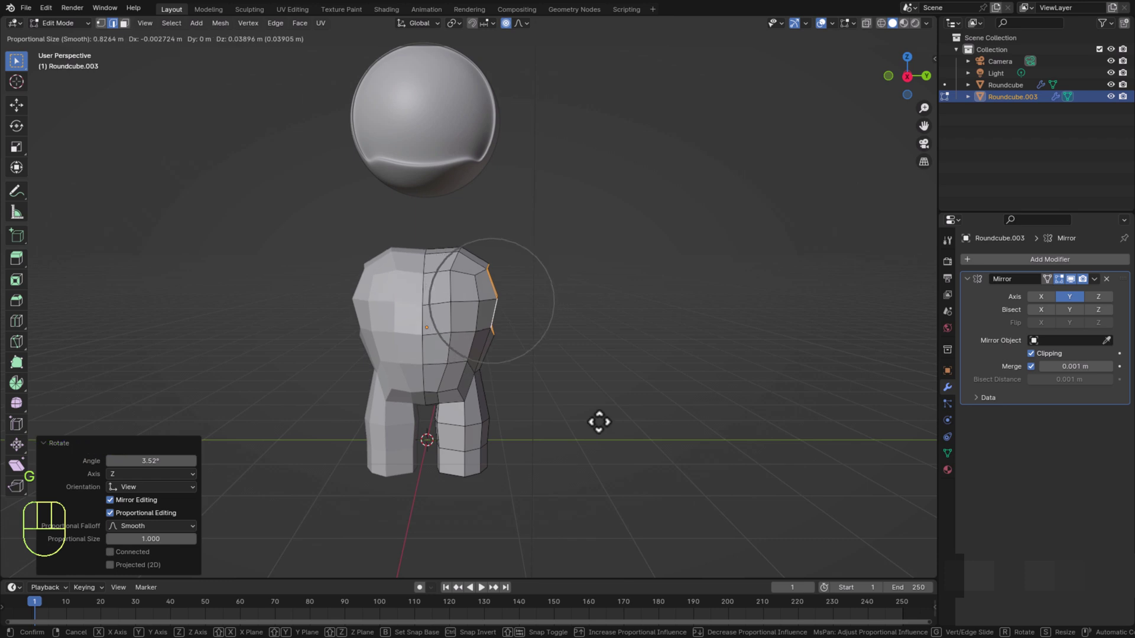
scroll(599, 420, up, 2)
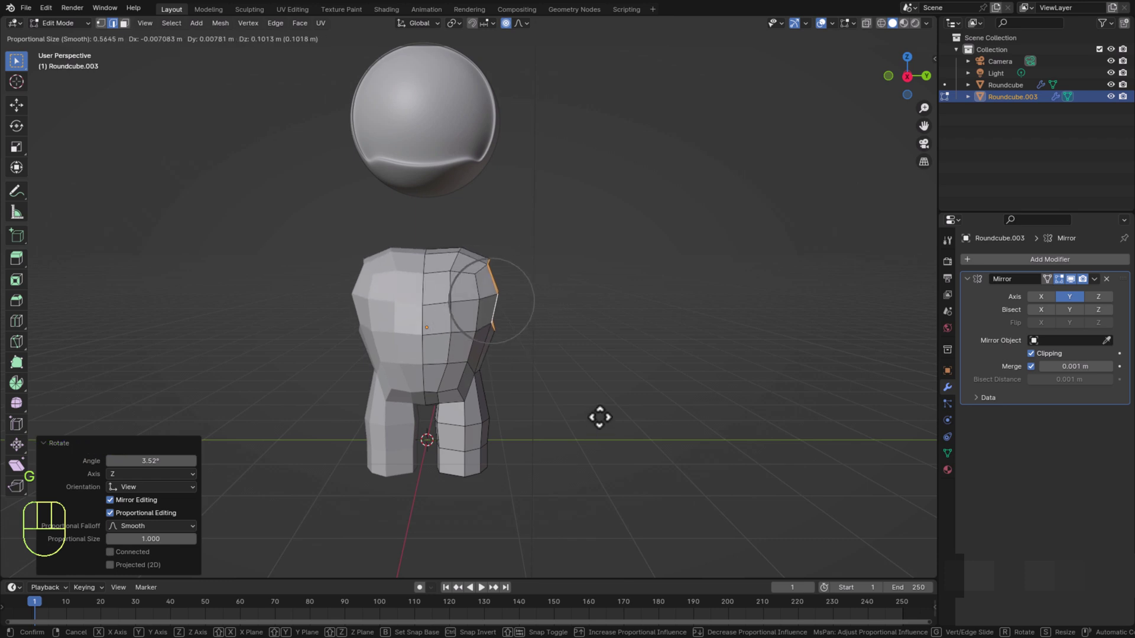
scroll(599, 417, down, 1)
scroll(599, 414, up, 3)
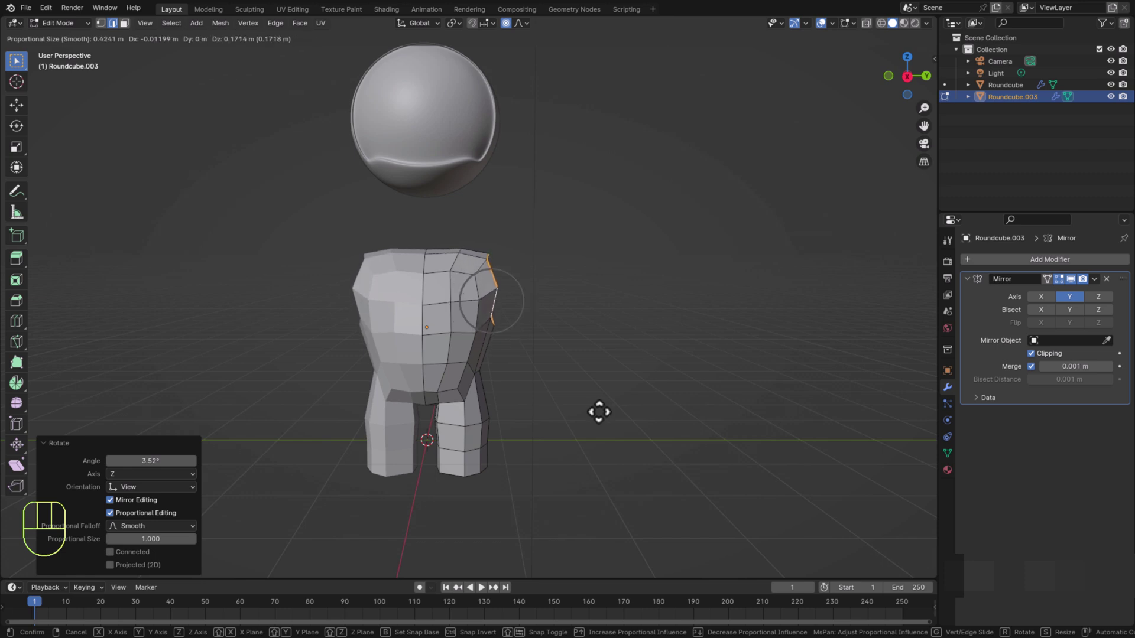
click(599, 412)
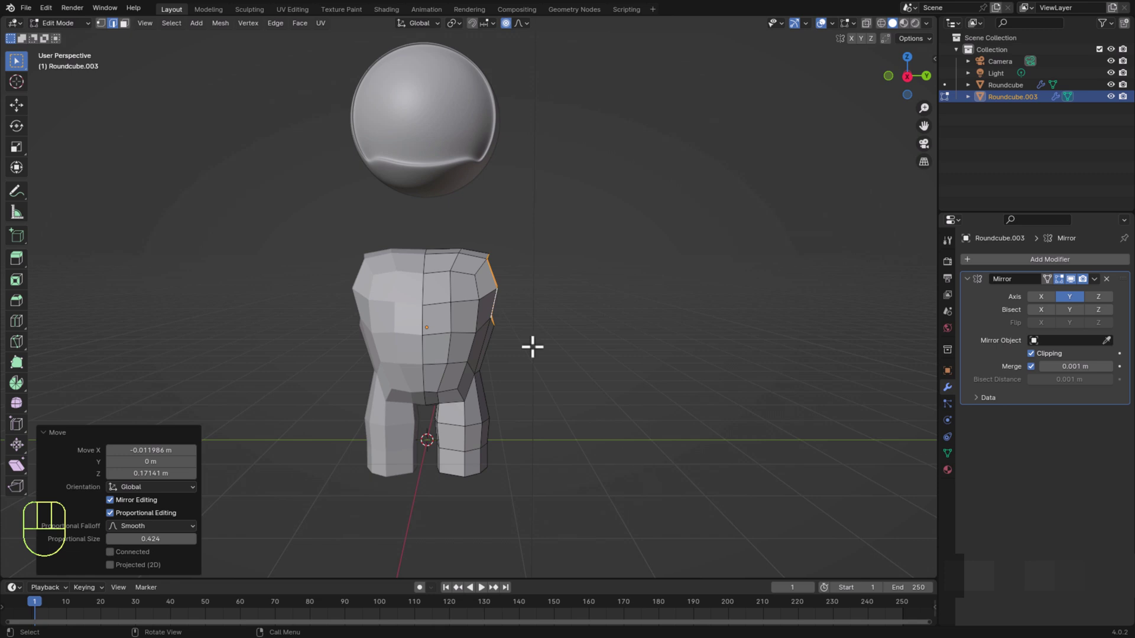
key(r)
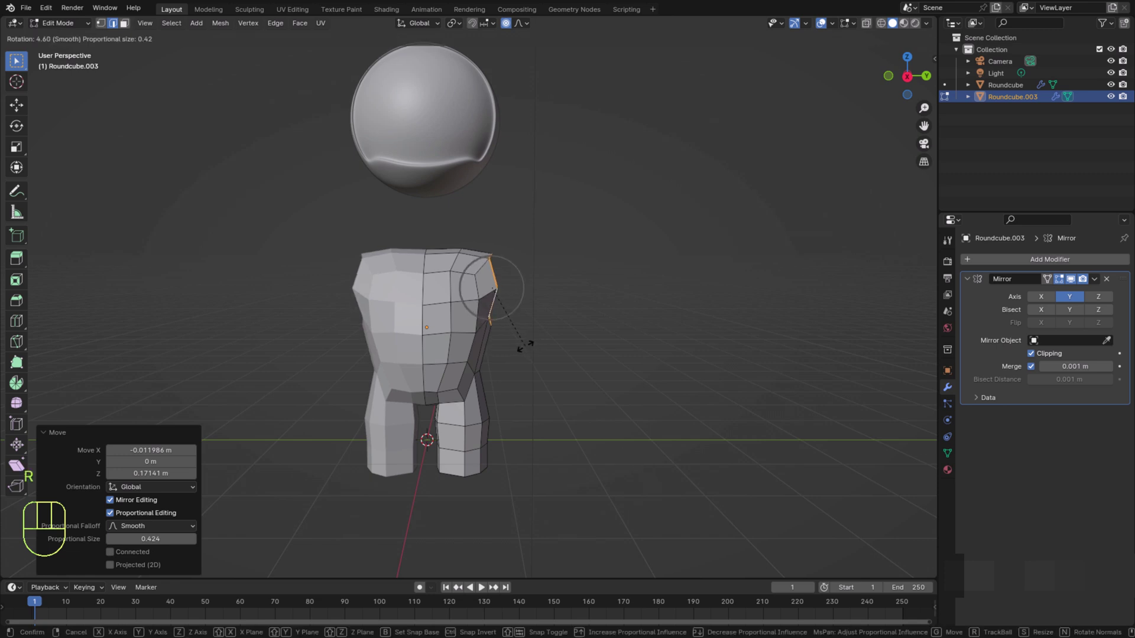
click(523, 344)
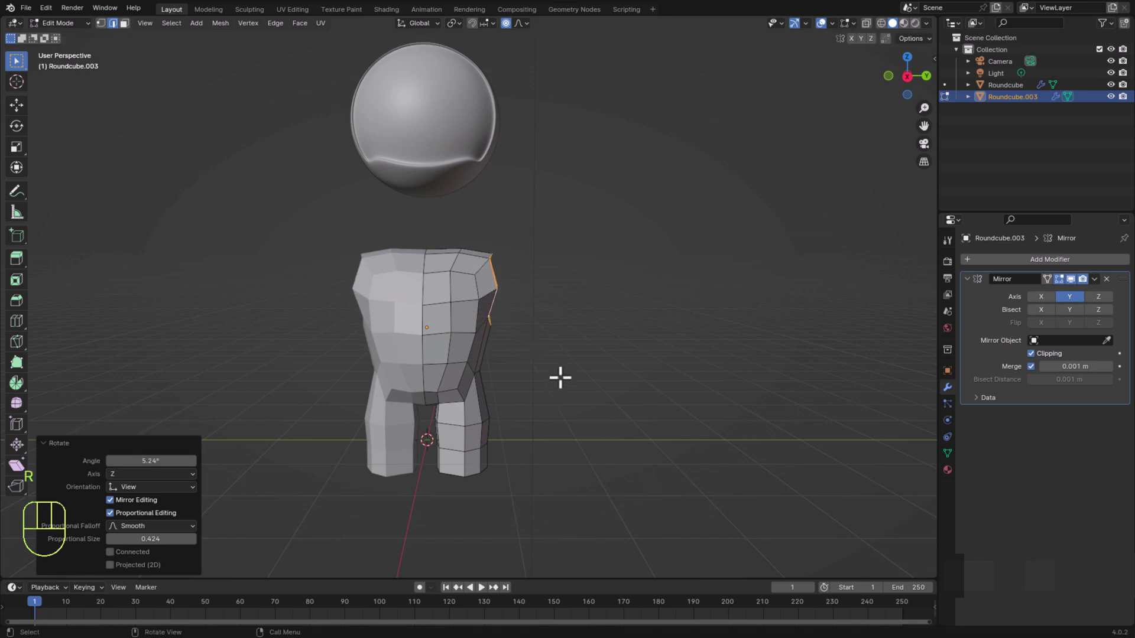
Try extruding the side opening's edge loop about 0.15 m outward along Y and undo the extrusion
key(e)
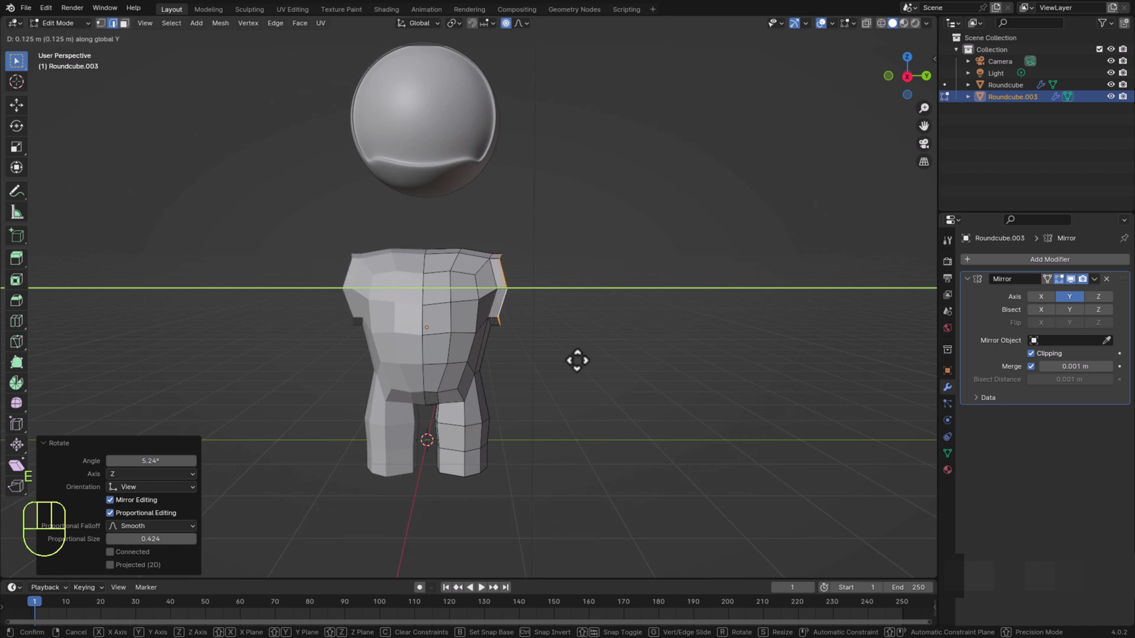
click(578, 360)
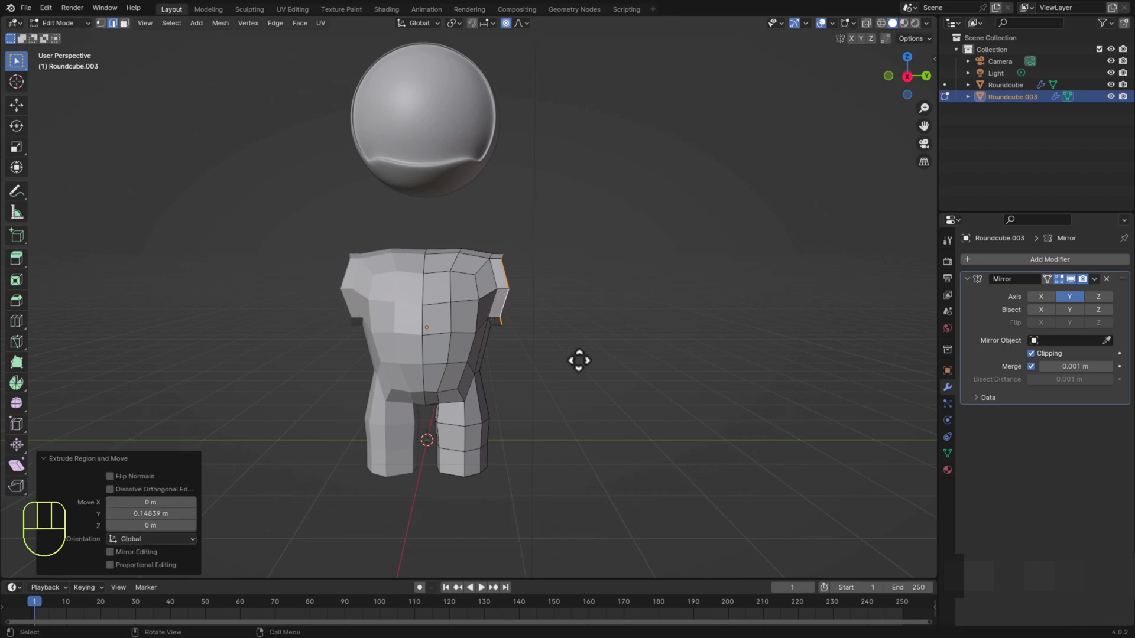
key(ctrl+z)
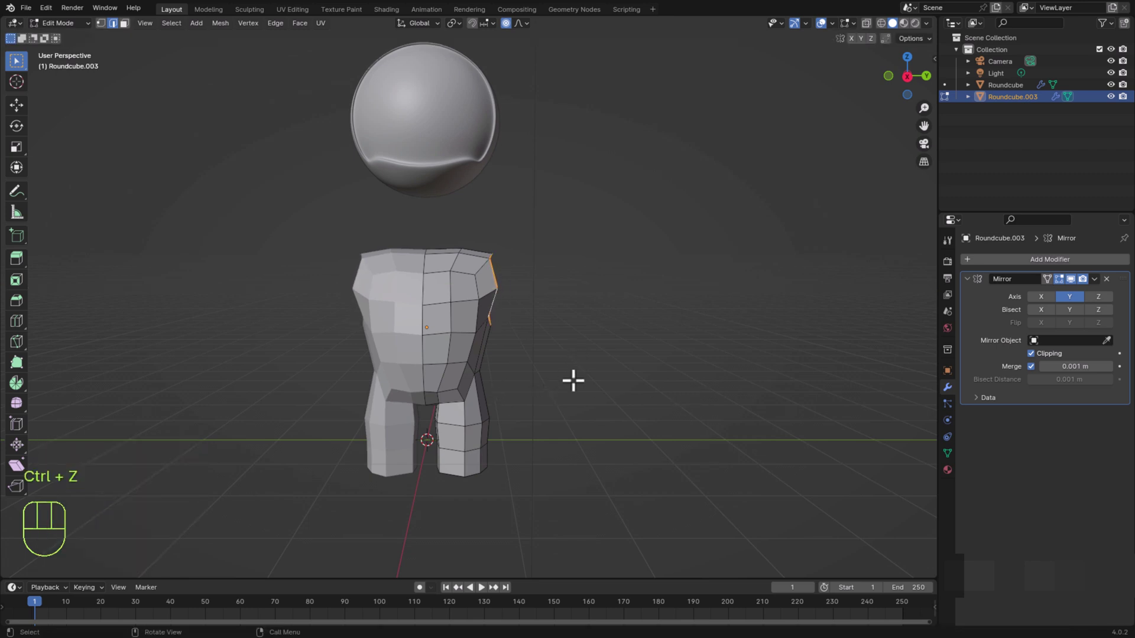
Flatten the side opening's edge loop by scaling it to 0 along Y
key(s)
key(s)
key(y)
key(0)
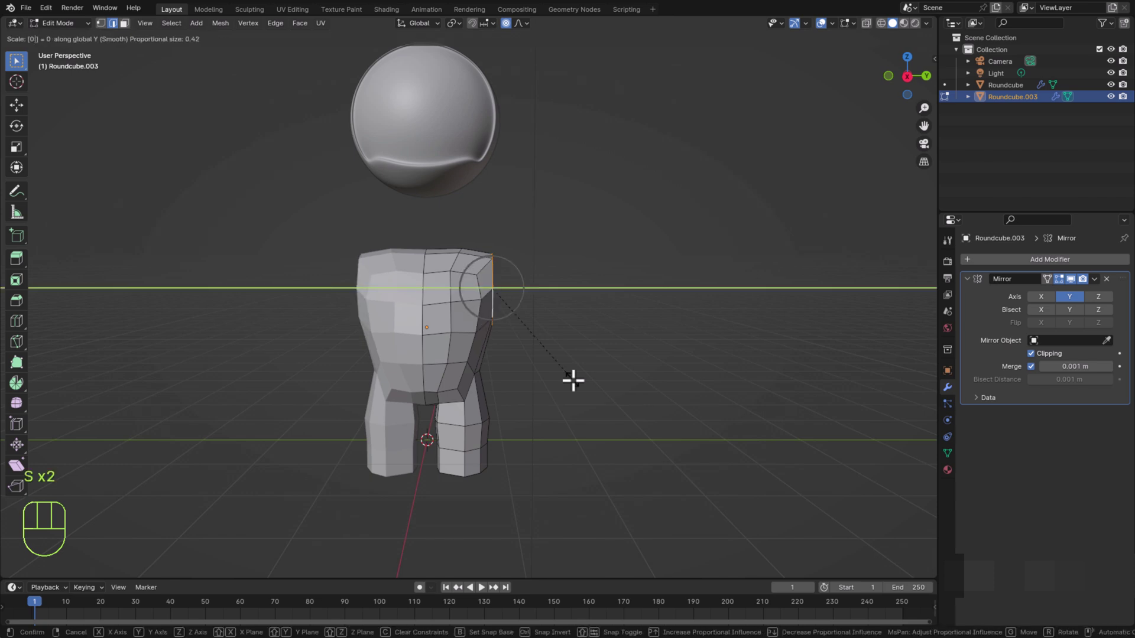
click(572, 380)
Shrink the flattened side opening's edge loop by scaling it uniformly to 0.811
scroll(572, 380, up, 2)
middle_drag(573, 380, 588, 425)
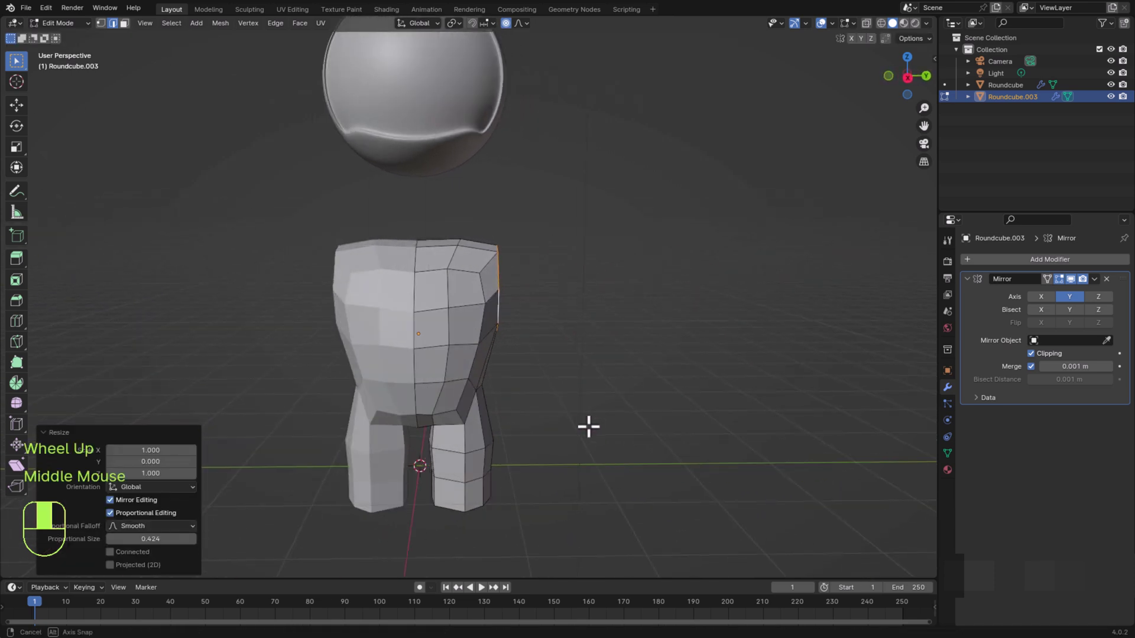
middle_drag(586, 397, 609, 402)
key(s)
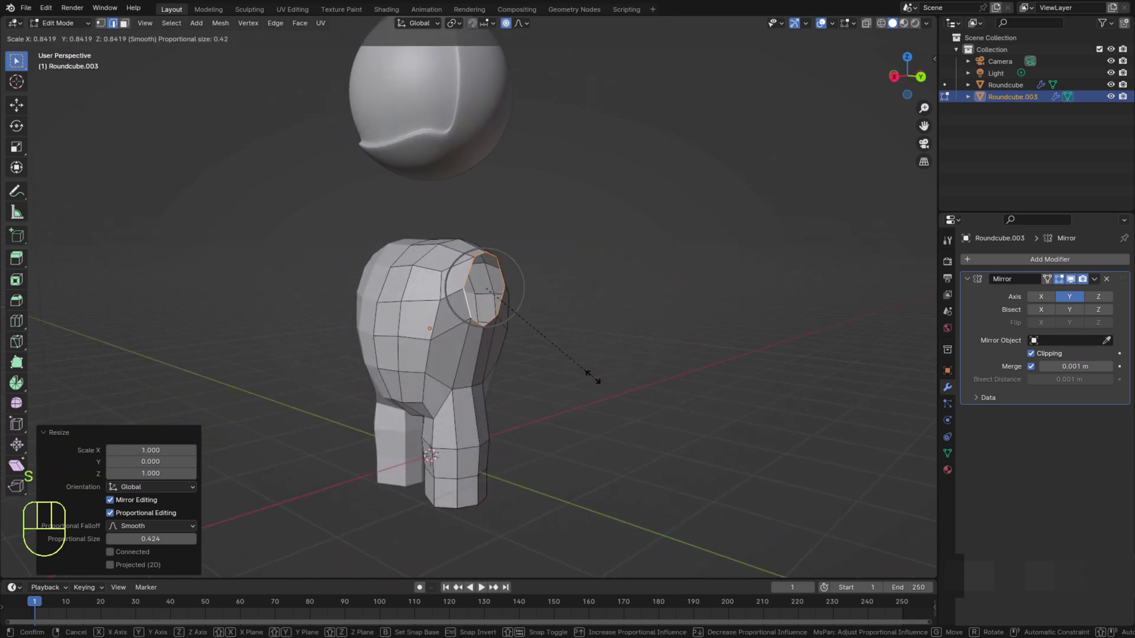
click(589, 371)
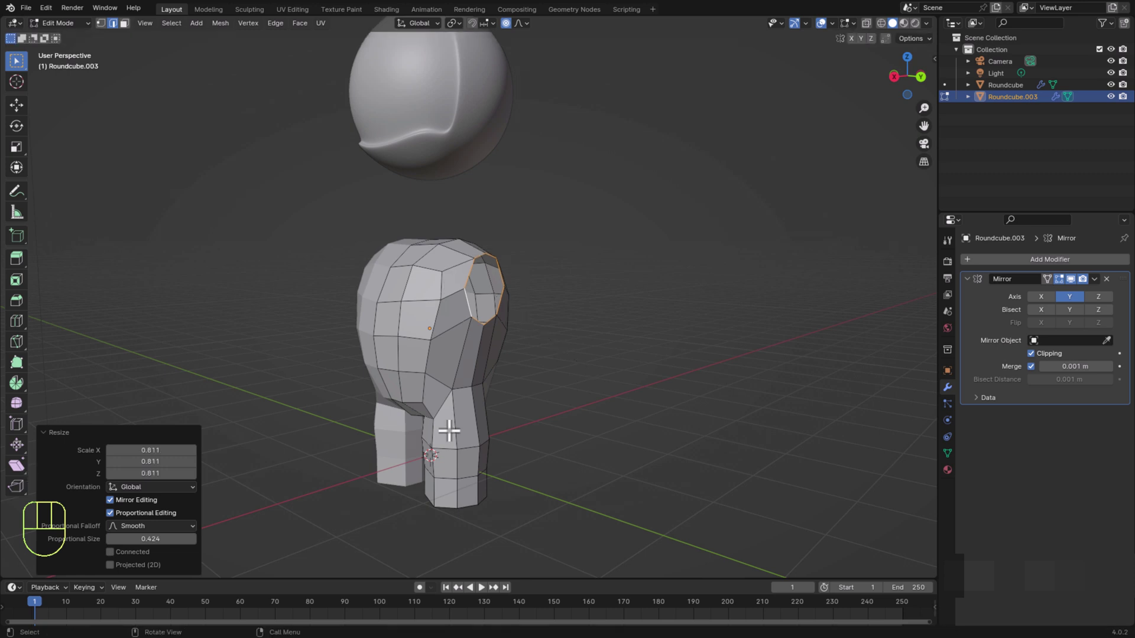
Turn off proportional editing and extrude the side opening's edge loop about 0.21 m outward along Y to start the arms
middle_drag(449, 436, 650, 426)
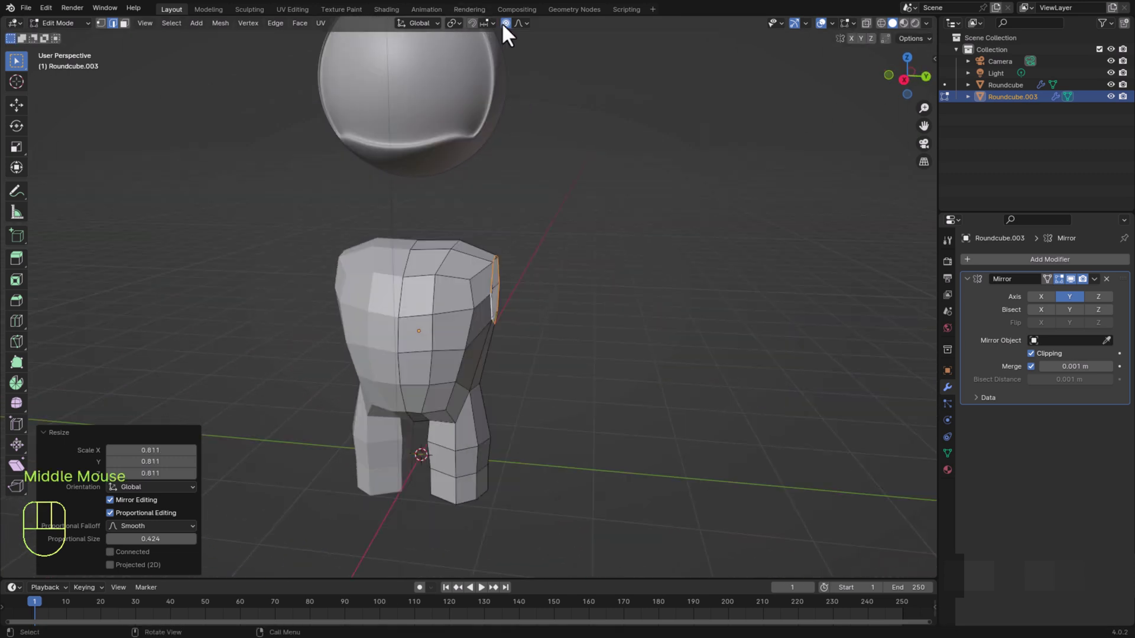
click(503, 22)
scroll(562, 377, down, 2)
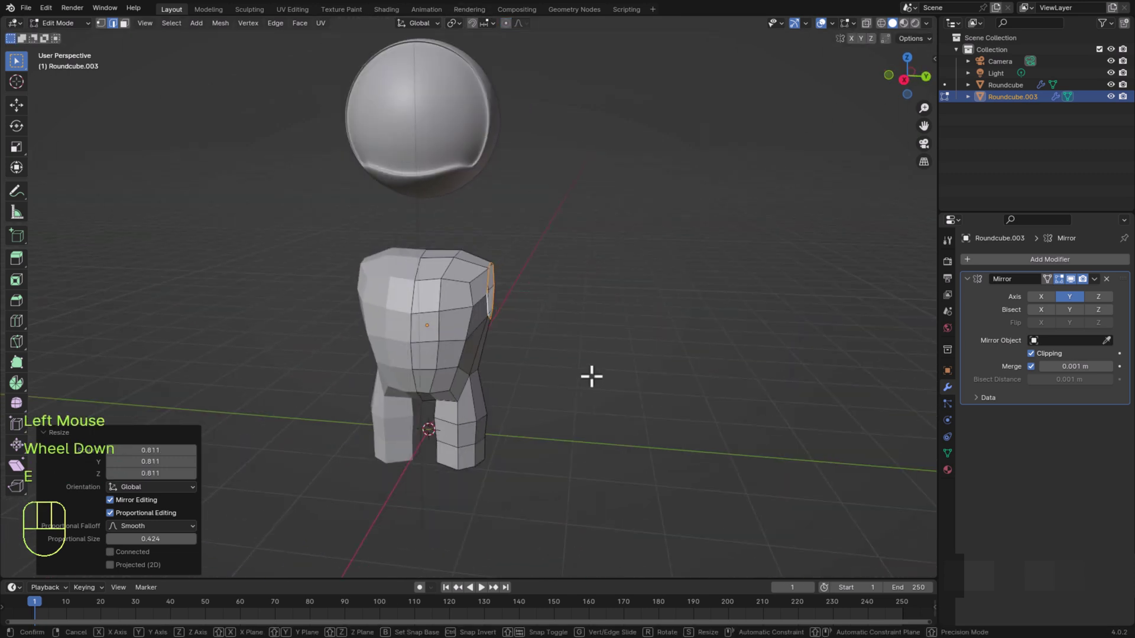
key(e)
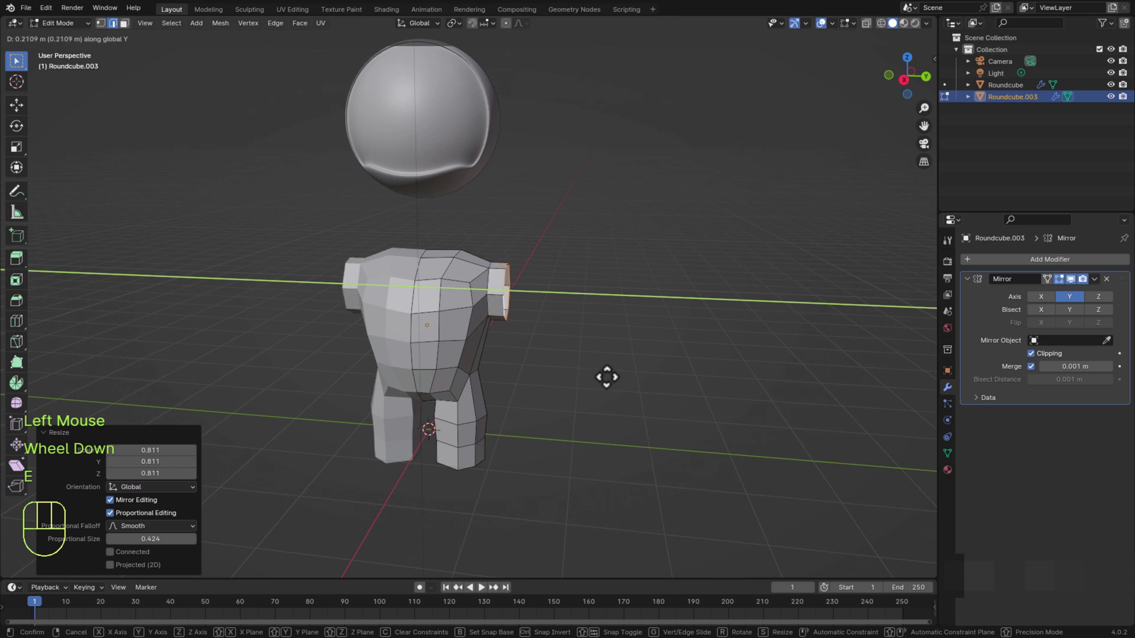
click(608, 378)
Scale the arm's open end edge loop to 0.78, tilt it about 8.4° and adjust its position slightly
key(s)
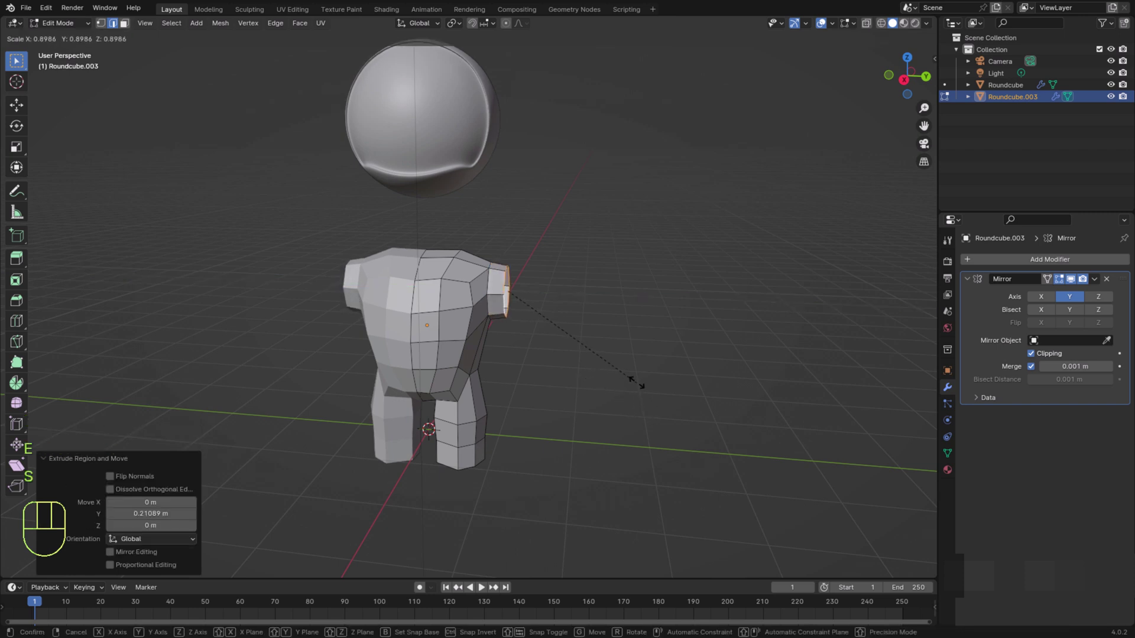
click(623, 365)
middle_drag(624, 365, 587, 397)
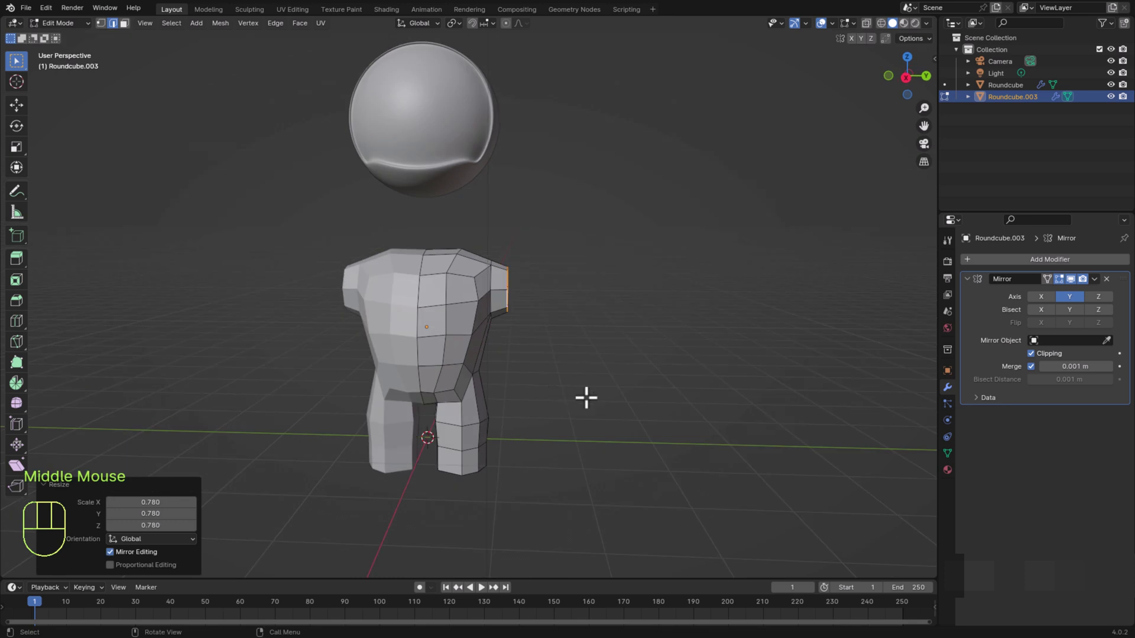
key(r)
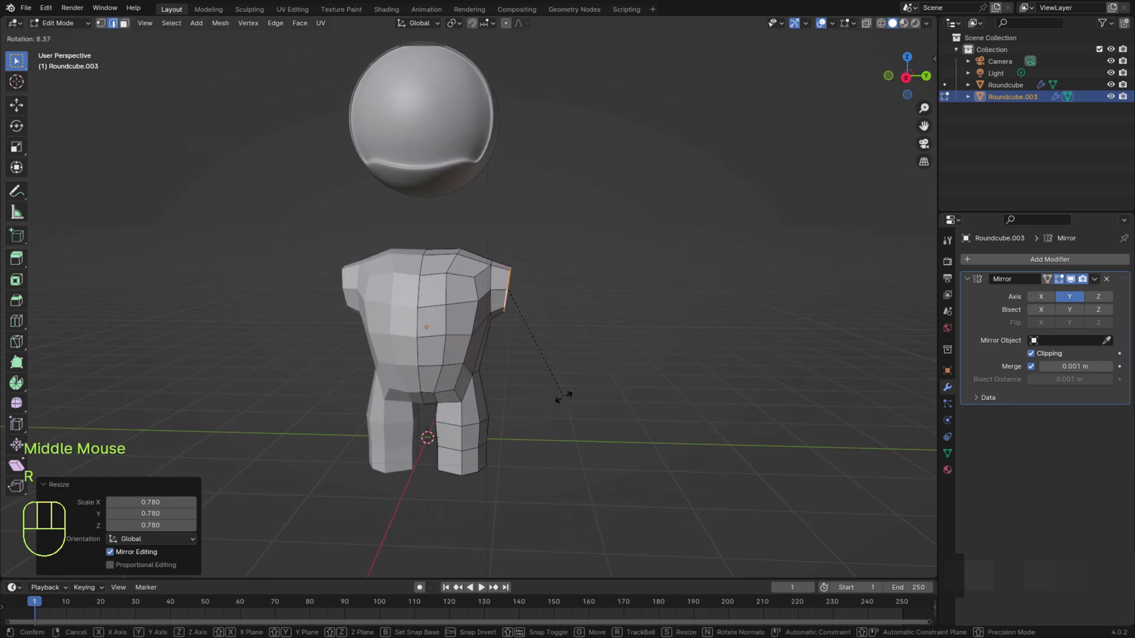
click(563, 396)
key(g)
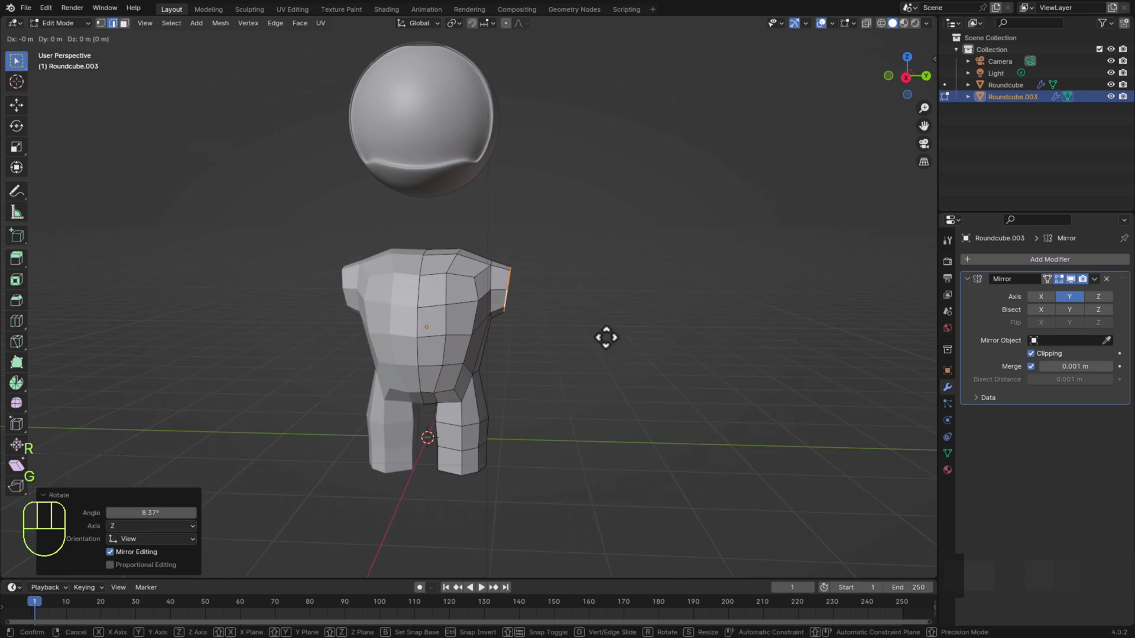
click(604, 341)
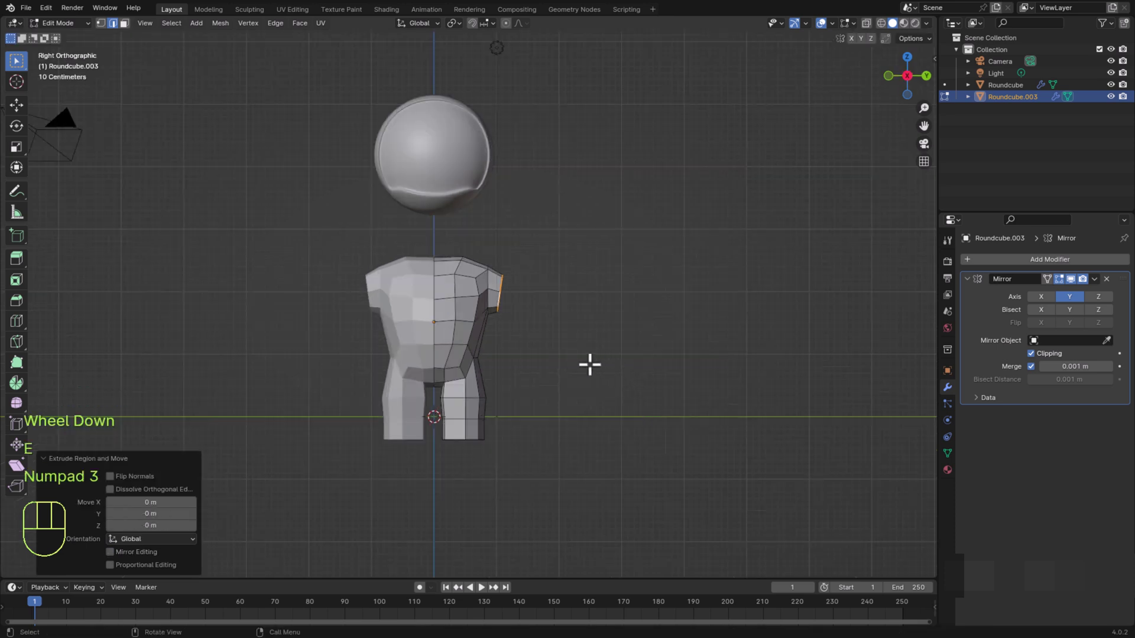
Extrude the arm's end loop about 0.19 m outward and 0.10 m down, rotated 12.2° and scaled to 0.842
key(e)
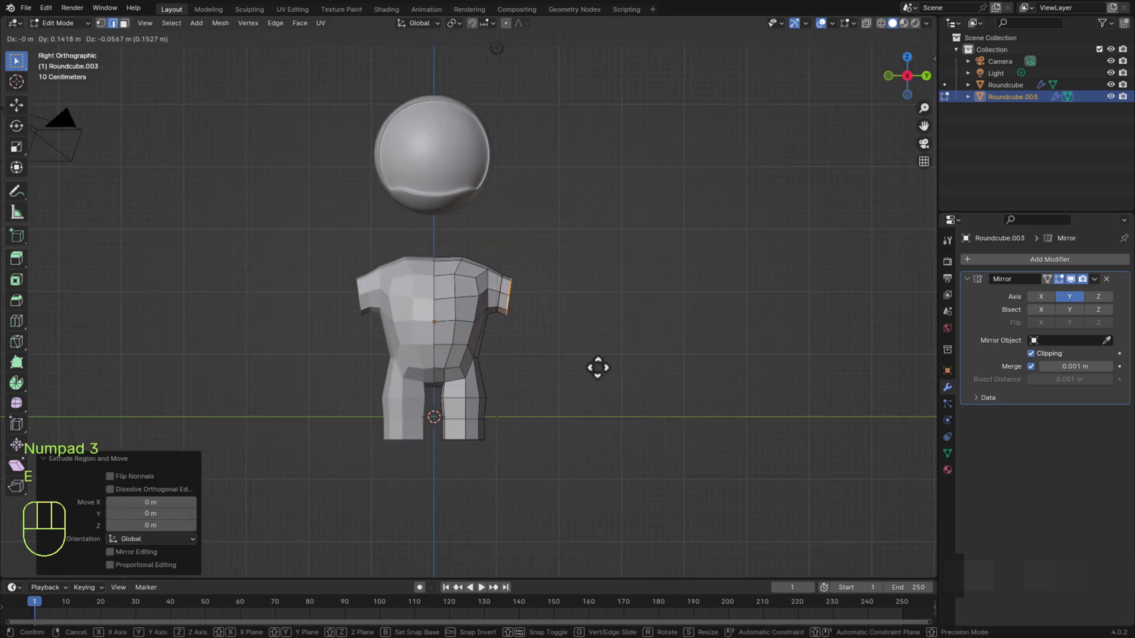
key(r)
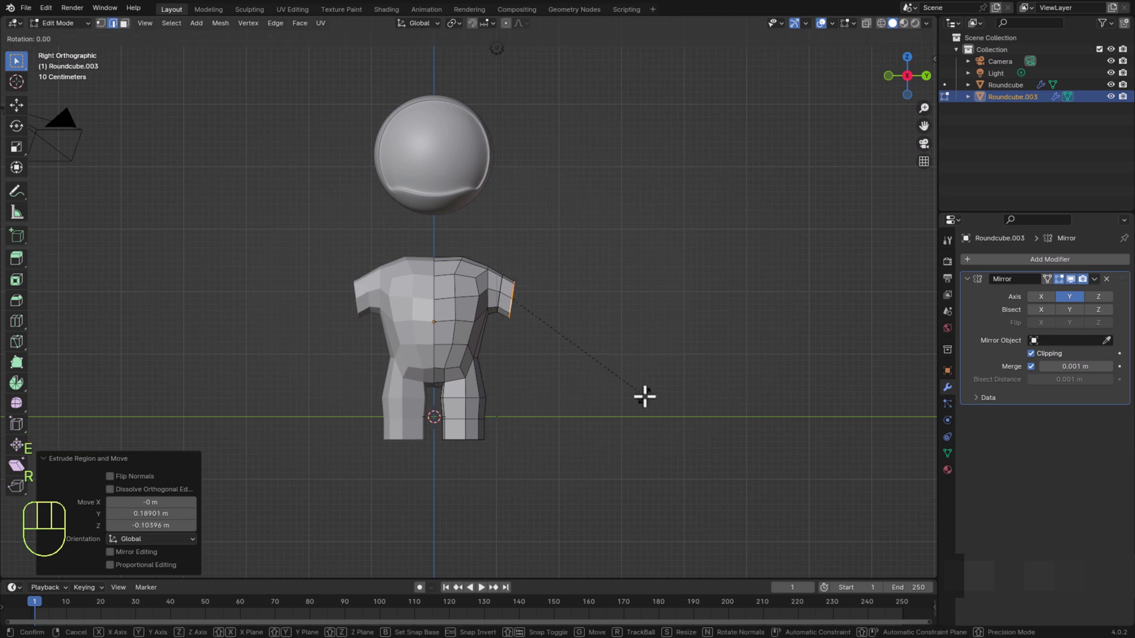
click(589, 385)
key(s)
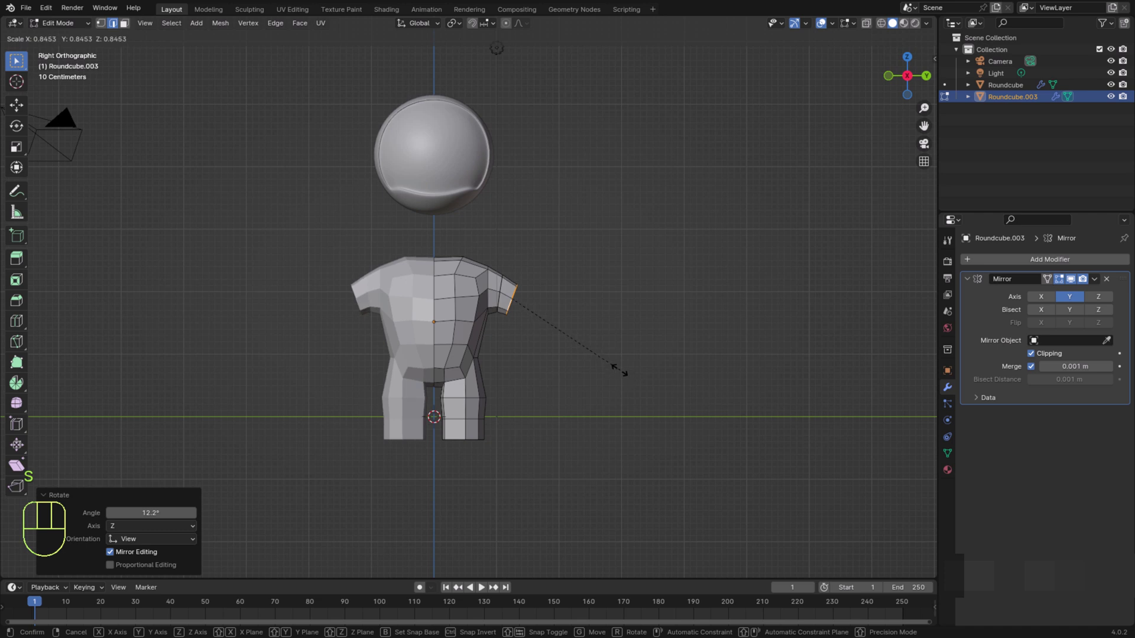
click(619, 370)
Extrude another arm segment about 0.16 m outward and 0.12 m down, and rotate its end loop 9.9°
key(e)
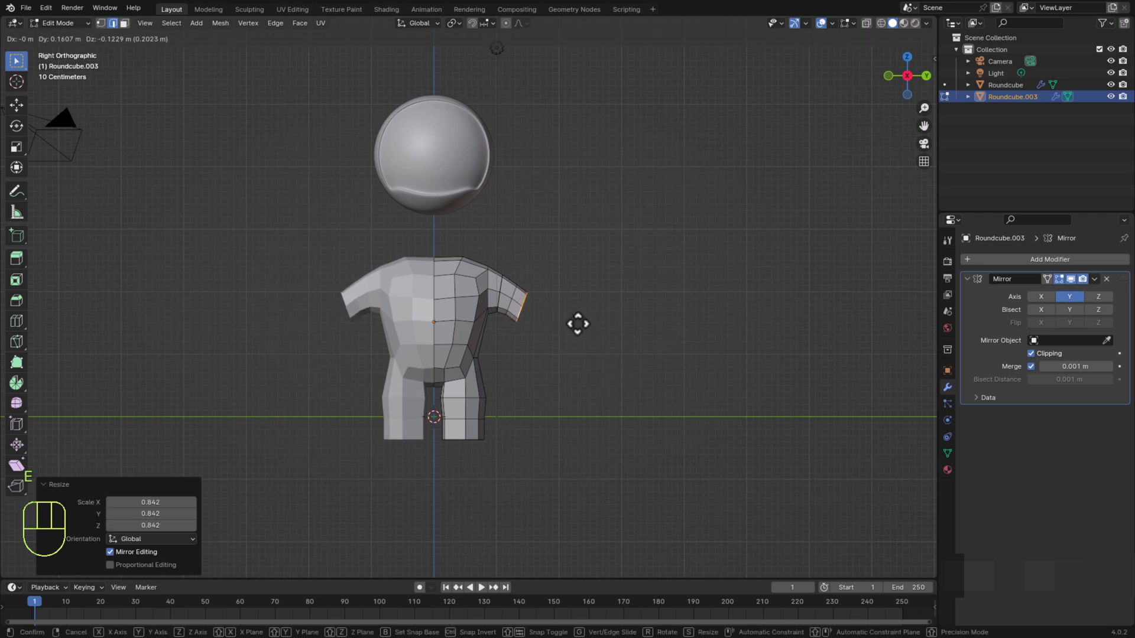
click(578, 324)
key(r)
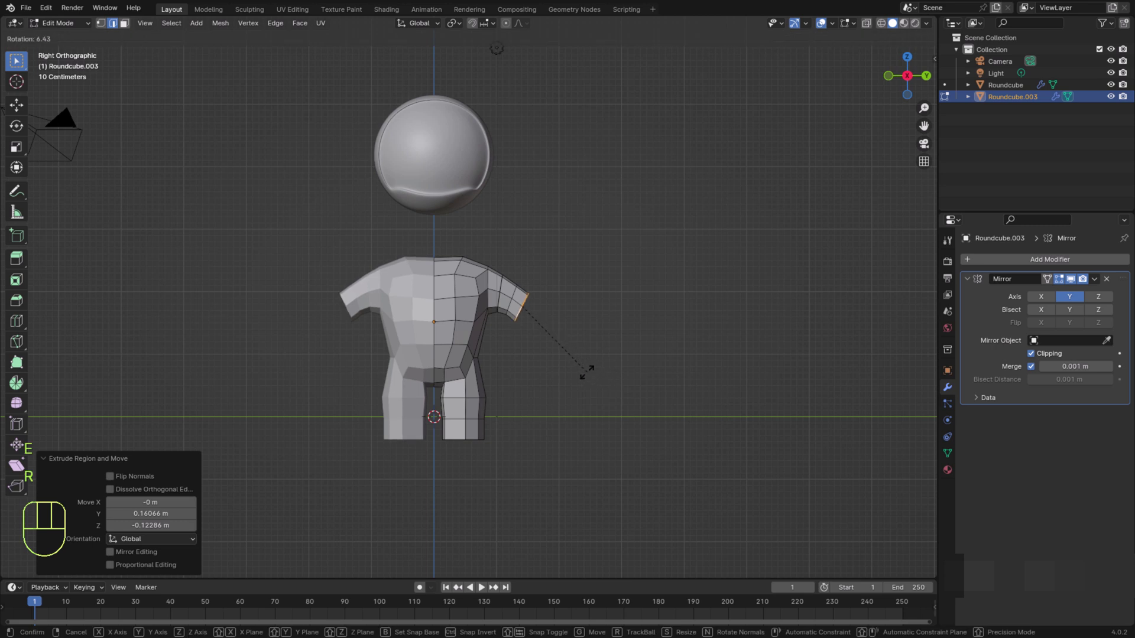
click(582, 373)
Extrude the next arm segment about 0.17 m outward and 0.12 m down, and scale its end loop to 0.866
key(e)
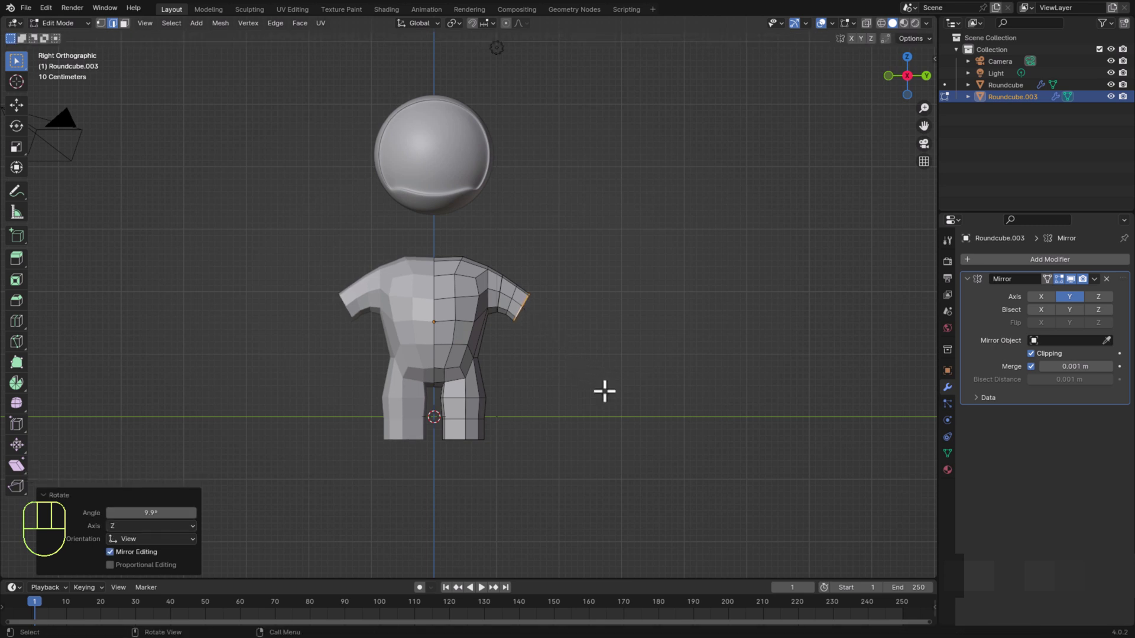
click(611, 397)
key(s)
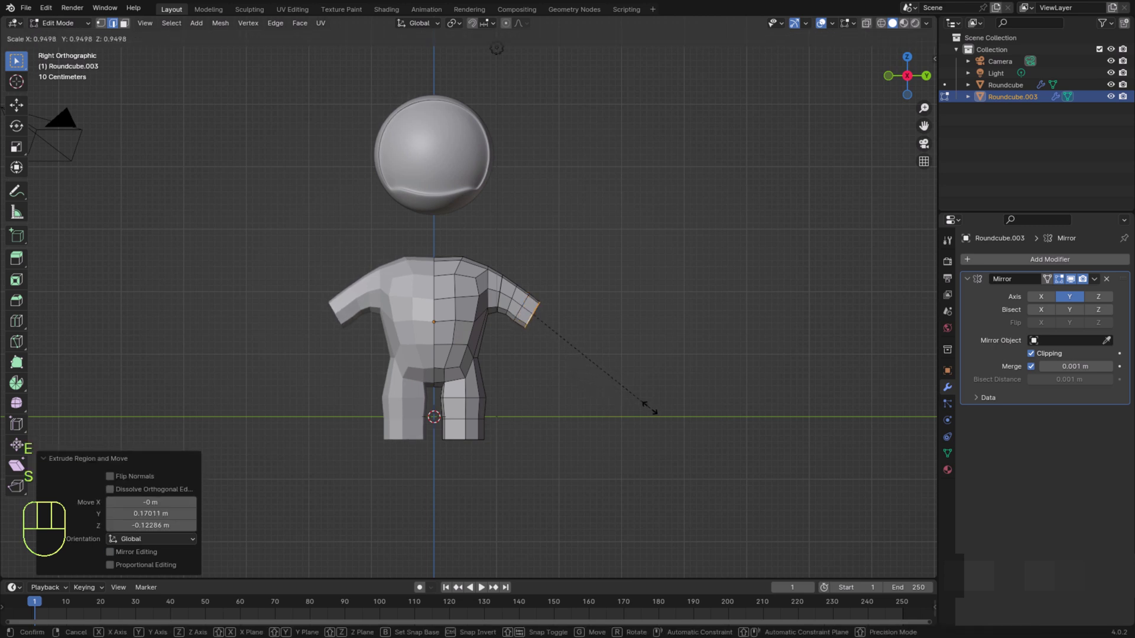
click(655, 395)
Extend the arm with a segment about 0.21 m outward and 0.18 m down, and scale its end loop to 0.935
key(e)
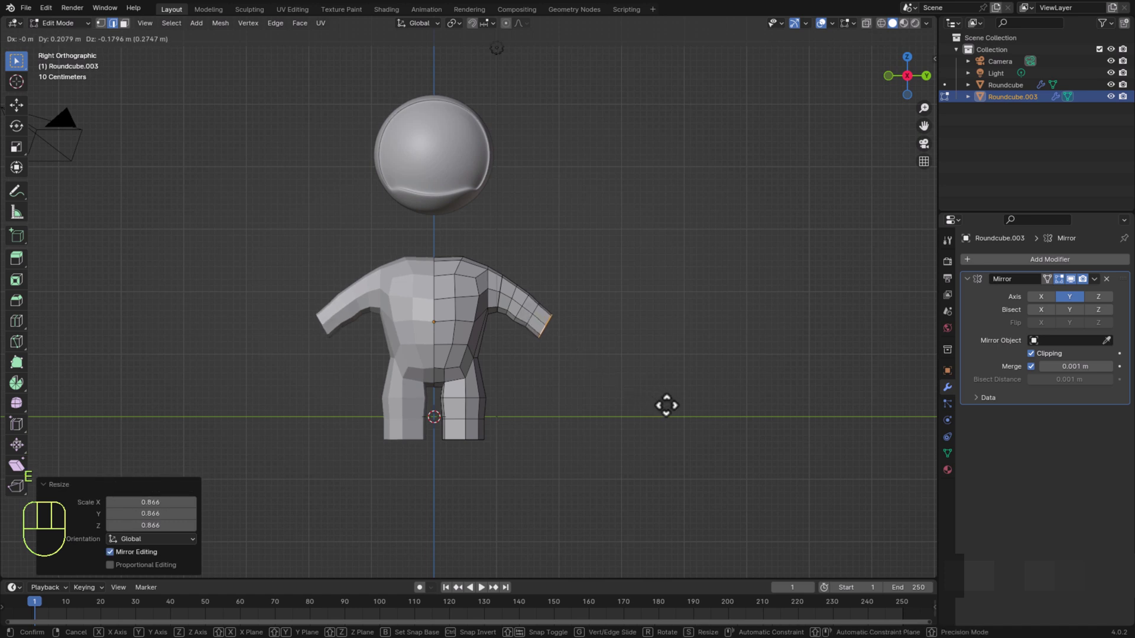
click(669, 407)
key(s)
click(702, 442)
Extrude the last arm segment about 0.19 m outward and 0.17 m down, and scale its end loop to 0.938
key(e)
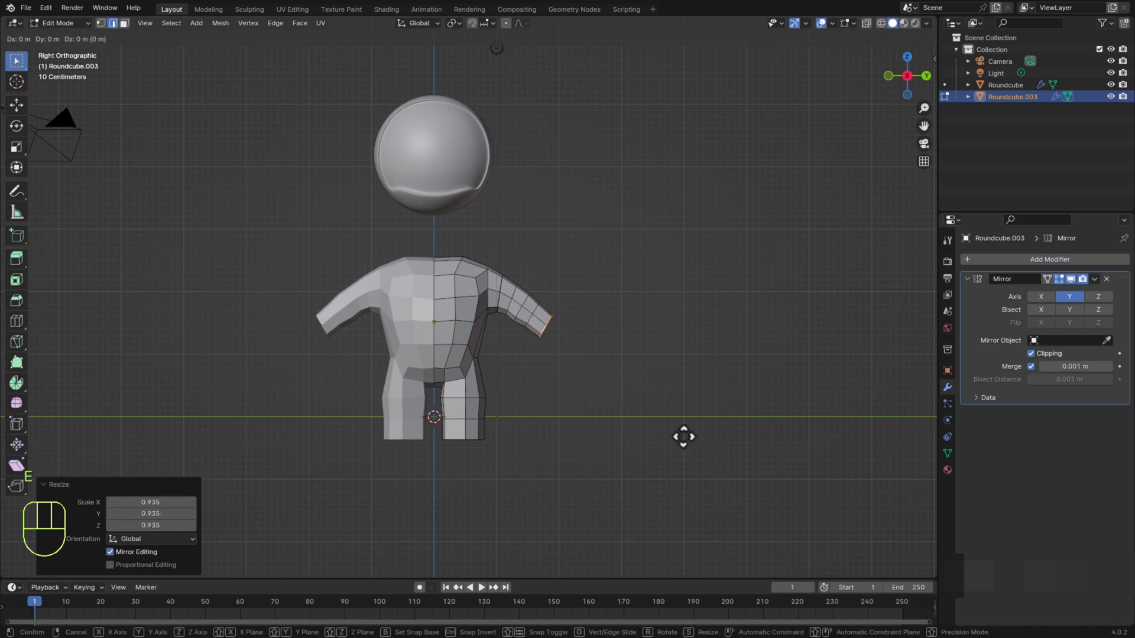
click(696, 447)
key(s)
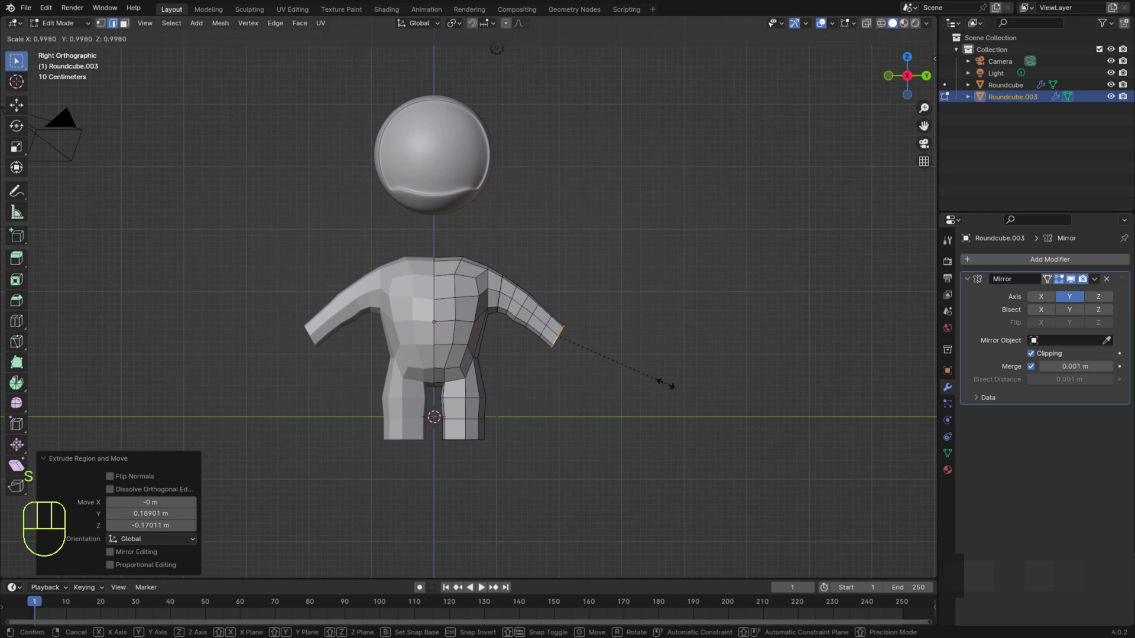
click(661, 381)
Turn on proportional editing and scale the arm's end loop to 0.74 along Z with a proportional size of about 0.68
middle_drag(661, 381, 512, 402)
scroll(512, 402, up, 3)
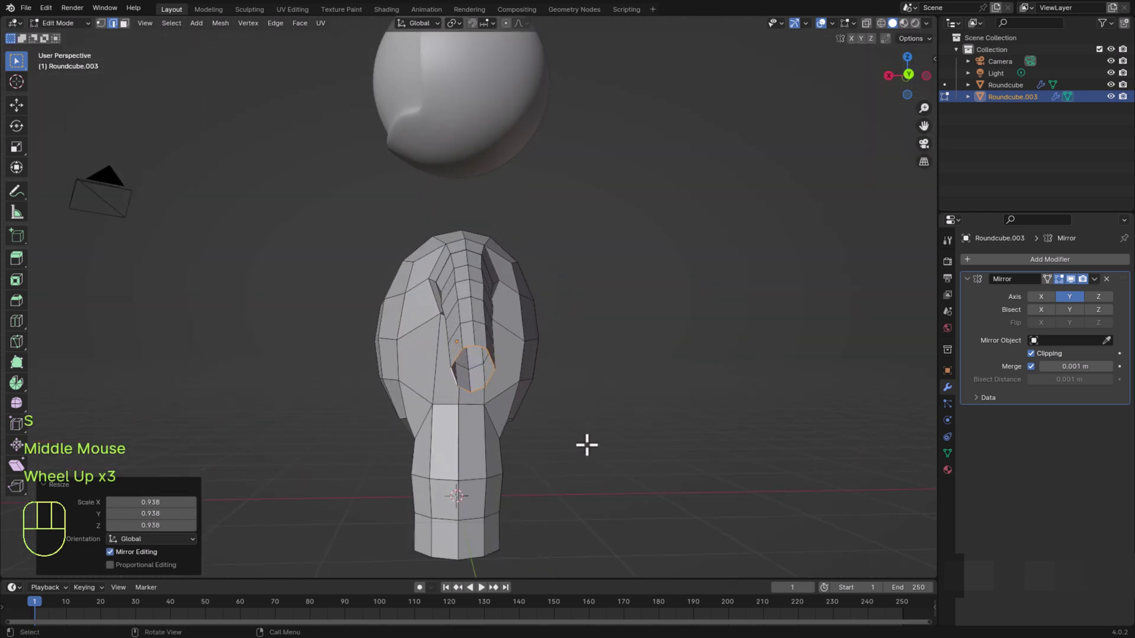
middle_drag(585, 443, 640, 446)
click(506, 24)
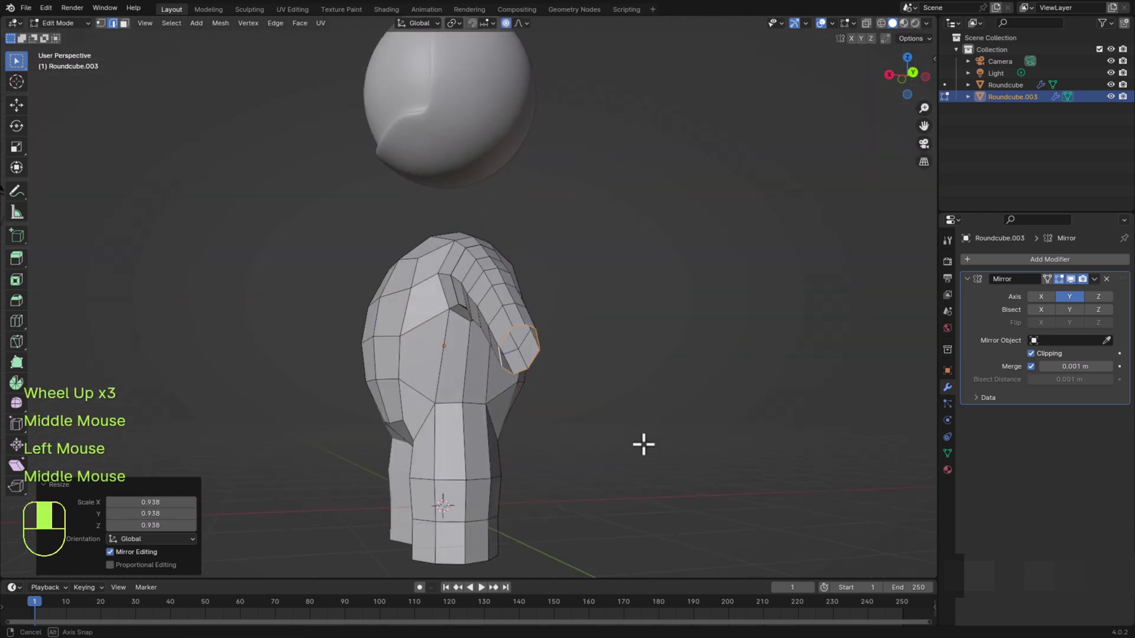
key(s)
key(z)
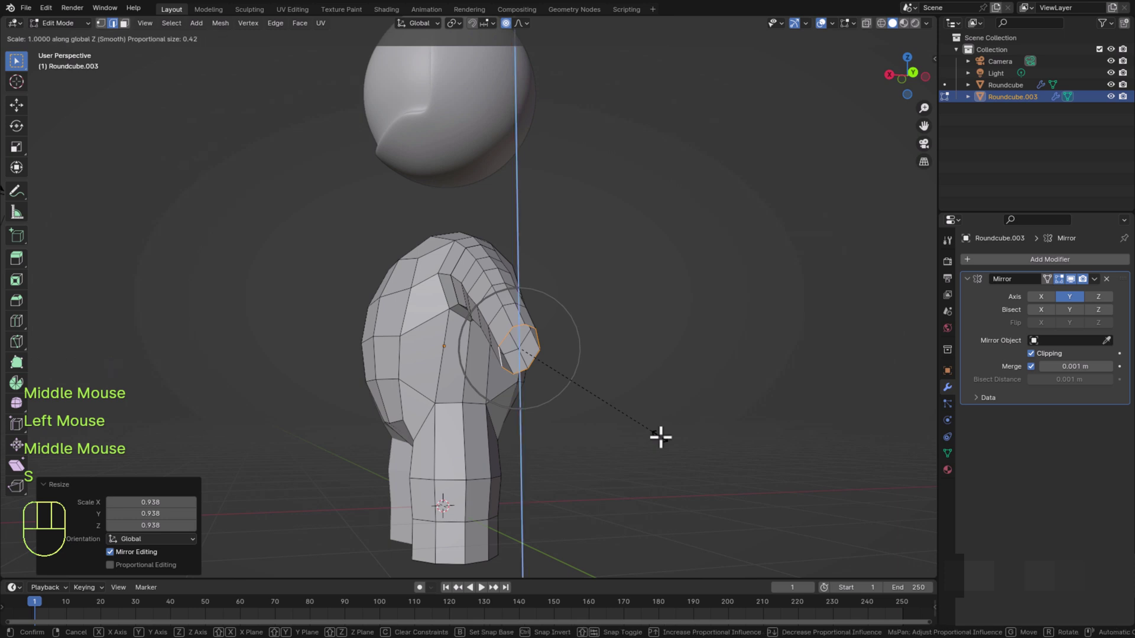
scroll(634, 392, down, 5)
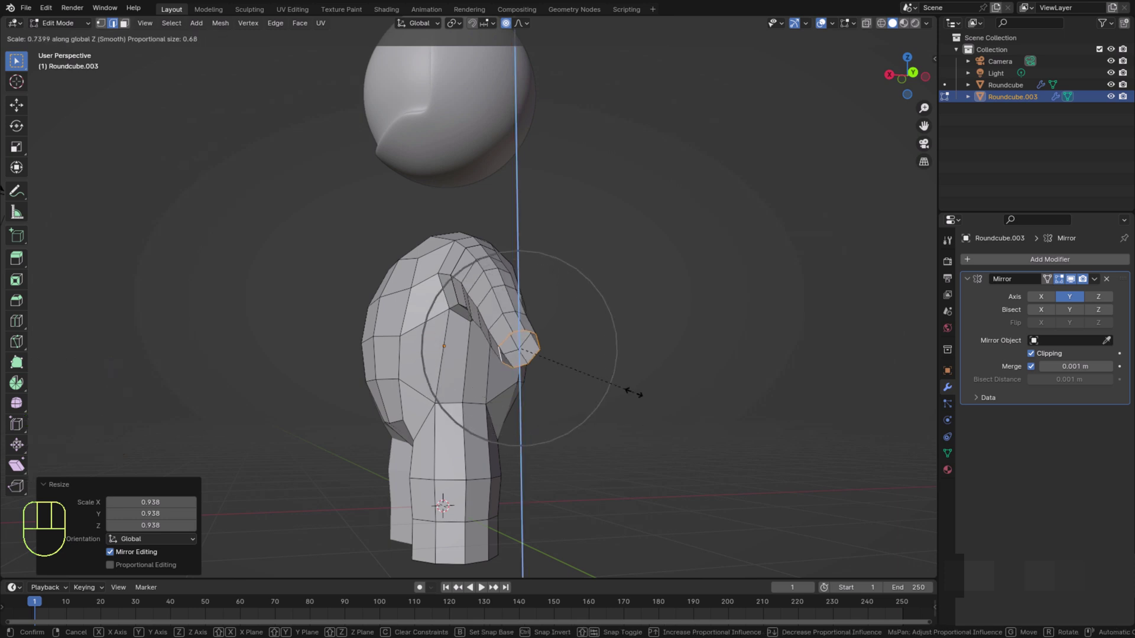
click(634, 392)
Turn off proportional editing and scale the edge loop midway along the arm to 0.912
middle_drag(634, 392, 585, 450)
scroll(540, 474, up, 3)
click(506, 23)
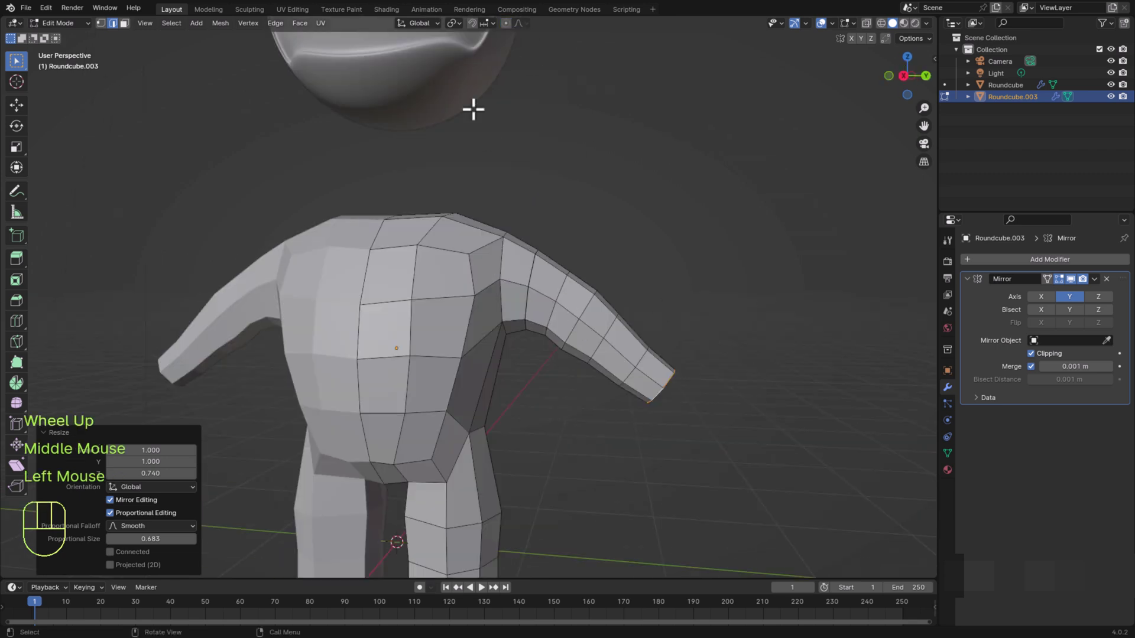
alt+click(575, 326)
key(s)
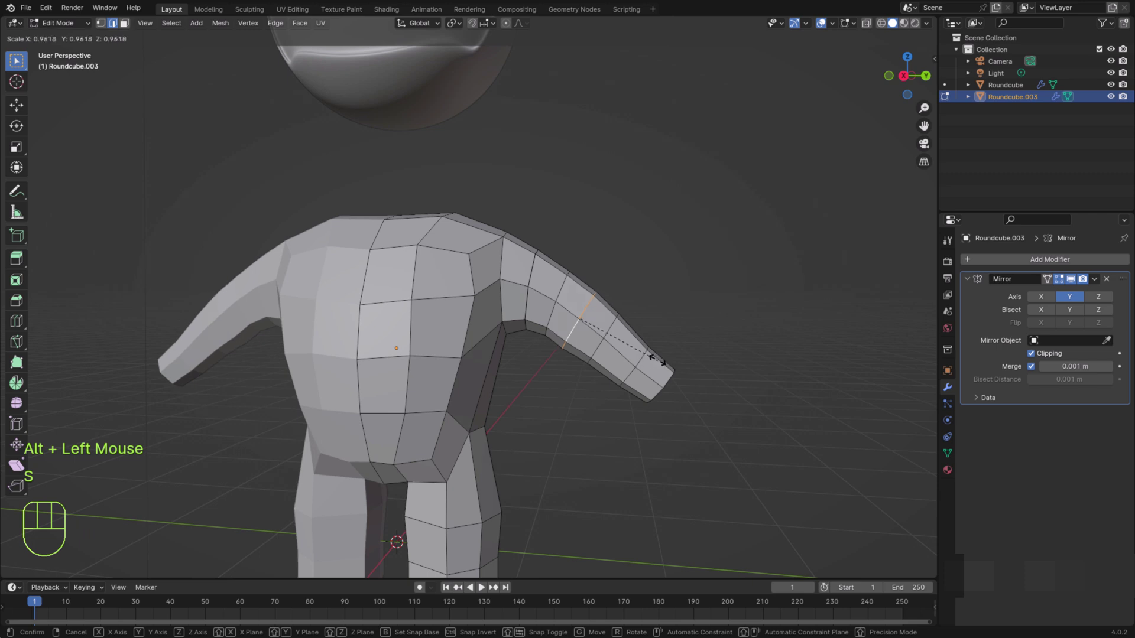
click(655, 355)
Select the edge loop at the arm's open end and move it slightly inward and down
middle_drag(606, 532, 651, 456)
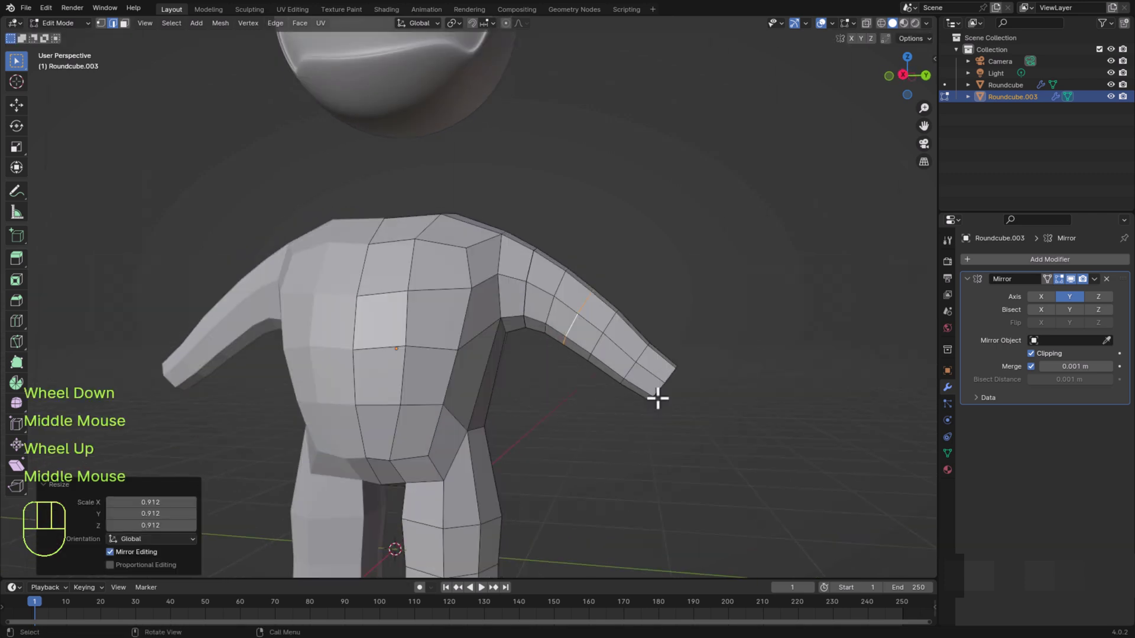
alt+click(657, 396)
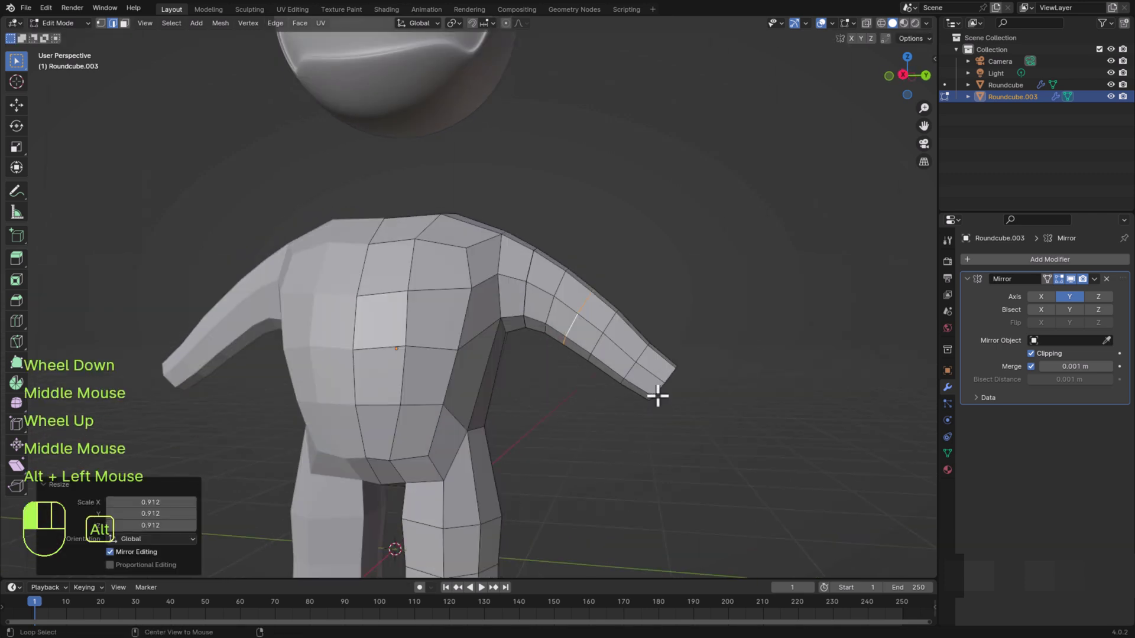
key(g)
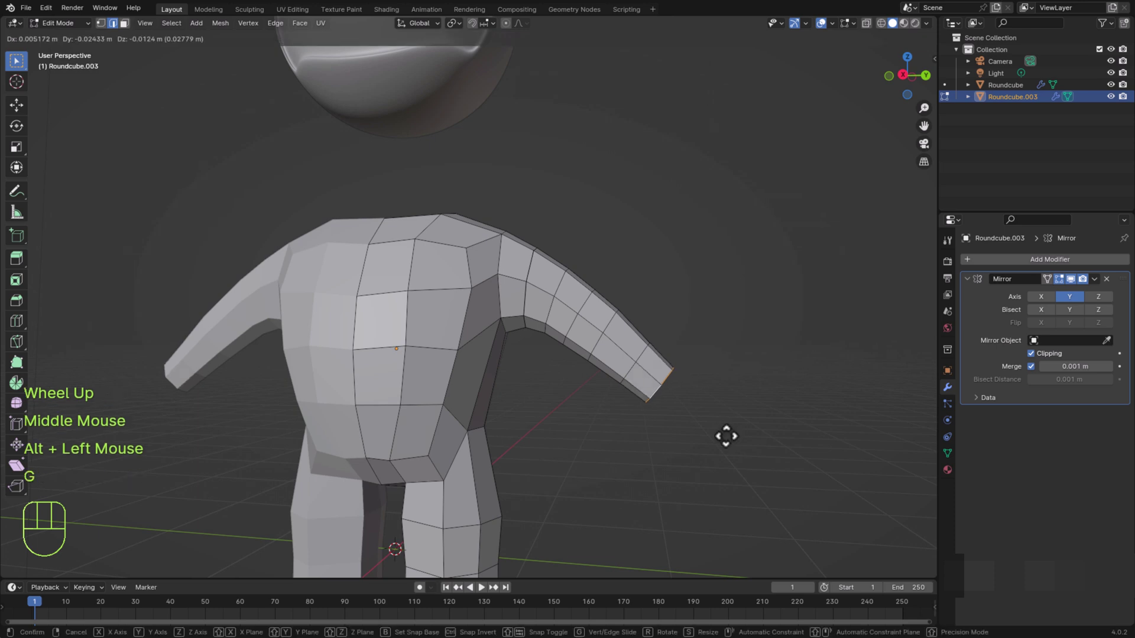
scroll(568, 355, down, 3)
Leave Edit Mode, add a level 3 Subdivision modifier to the body and shade it smooth
key(Tab)
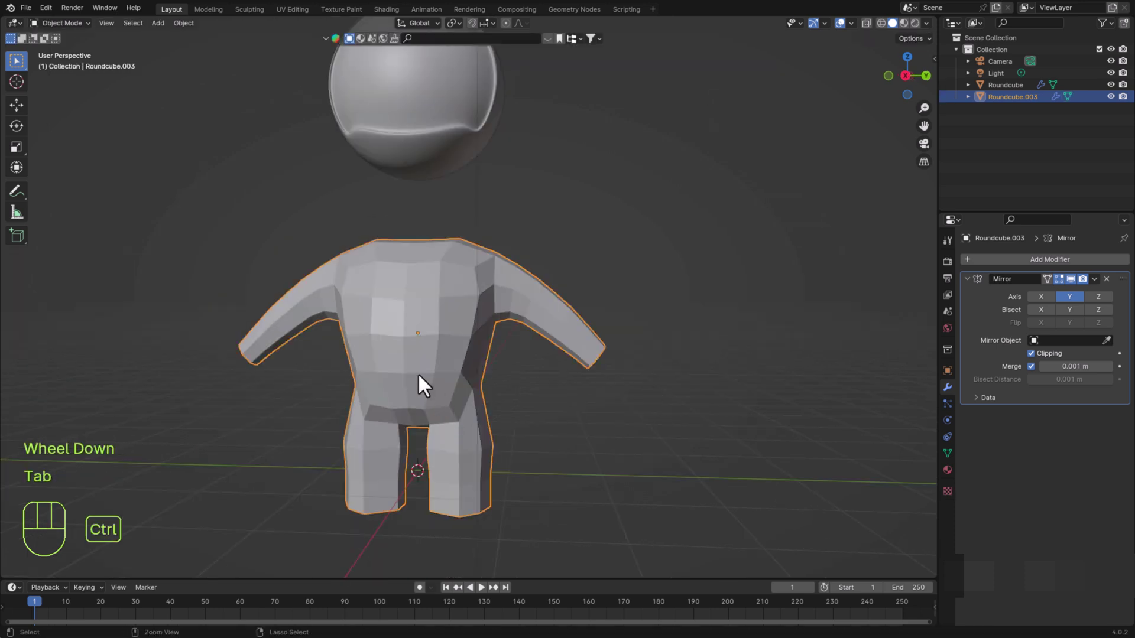
key(ctrl+3)
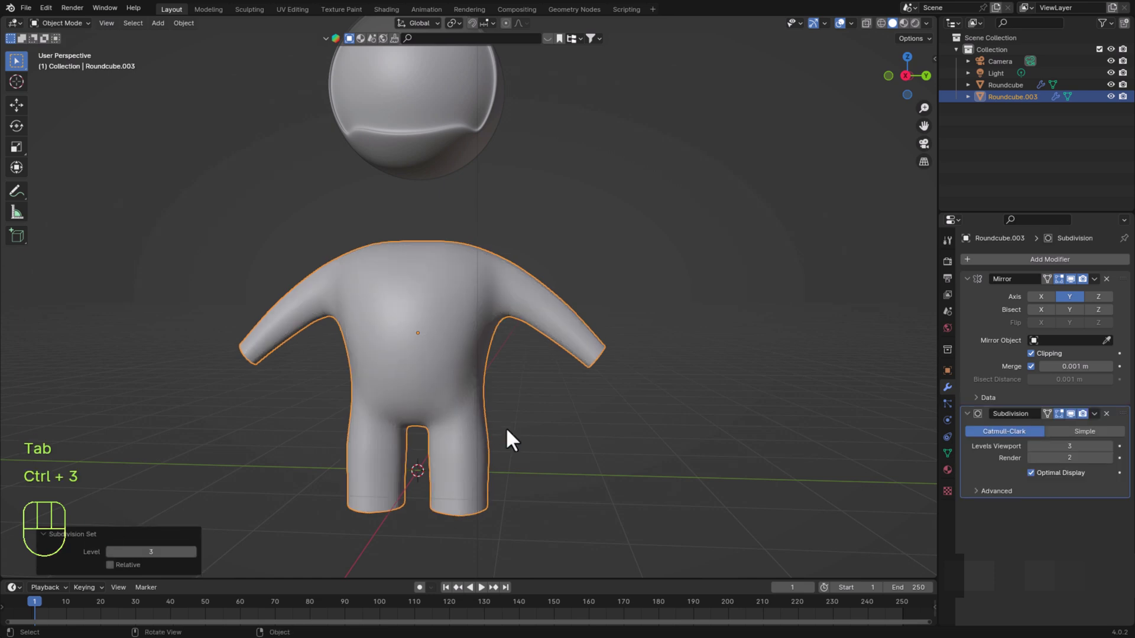
mouse_move(545, 442)
middle_down()
mouse_move(613, 439)
mouse_move(552, 445)
mouse_move(568, 444)
middle_up()
middle_drag(774, 466, 712, 459)
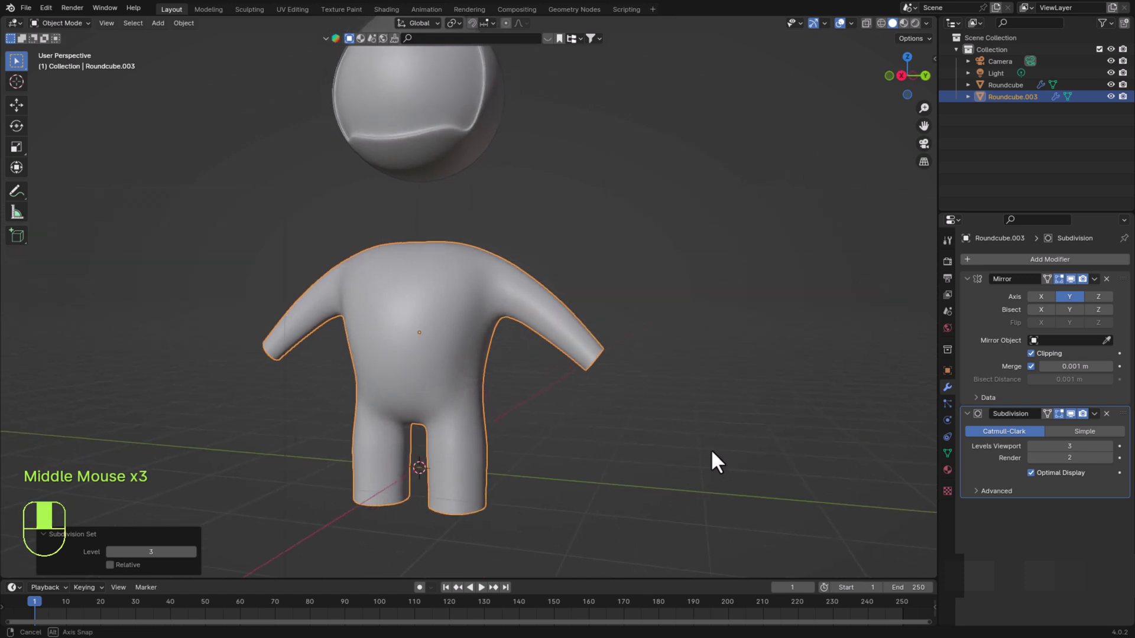
scroll(591, 485, down, 3)
middle_drag(591, 485, 440, 509)
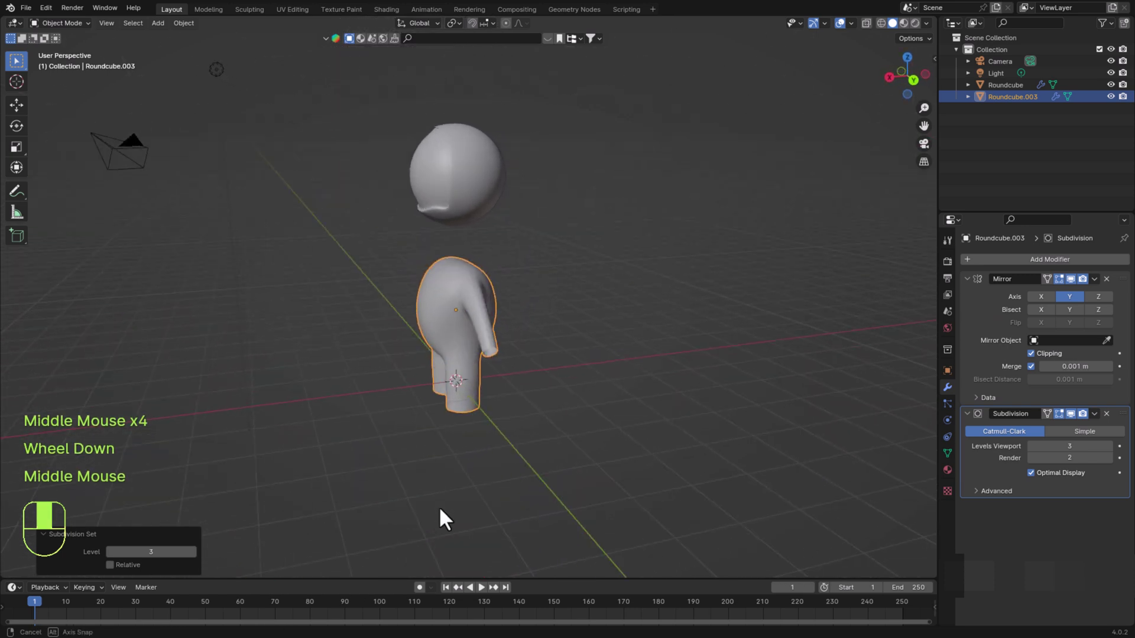
right_click(446, 381)
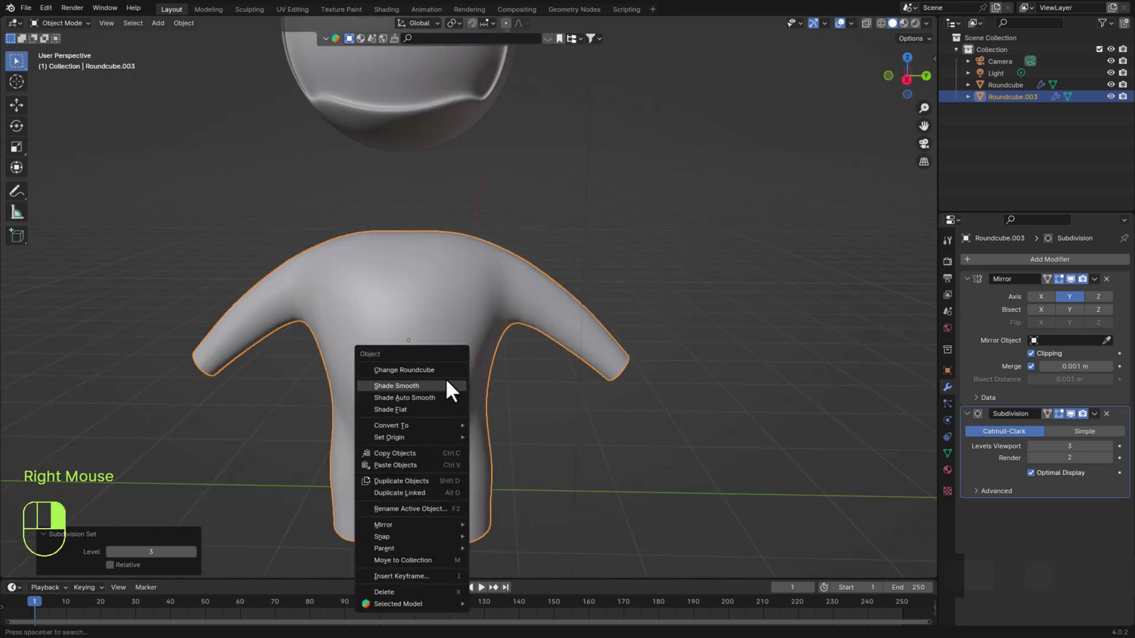
click(446, 381)
mouse_move(591, 505)
middle_down()
mouse_move(625, 495)
mouse_move(557, 514)
mouse_move(580, 504)
mouse_move(586, 443)
mouse_move(580, 499)
middle_up()
Return to Edit Mode and uniformly rescale the upper arm's edge loop beside the shoulder
key(Tab)
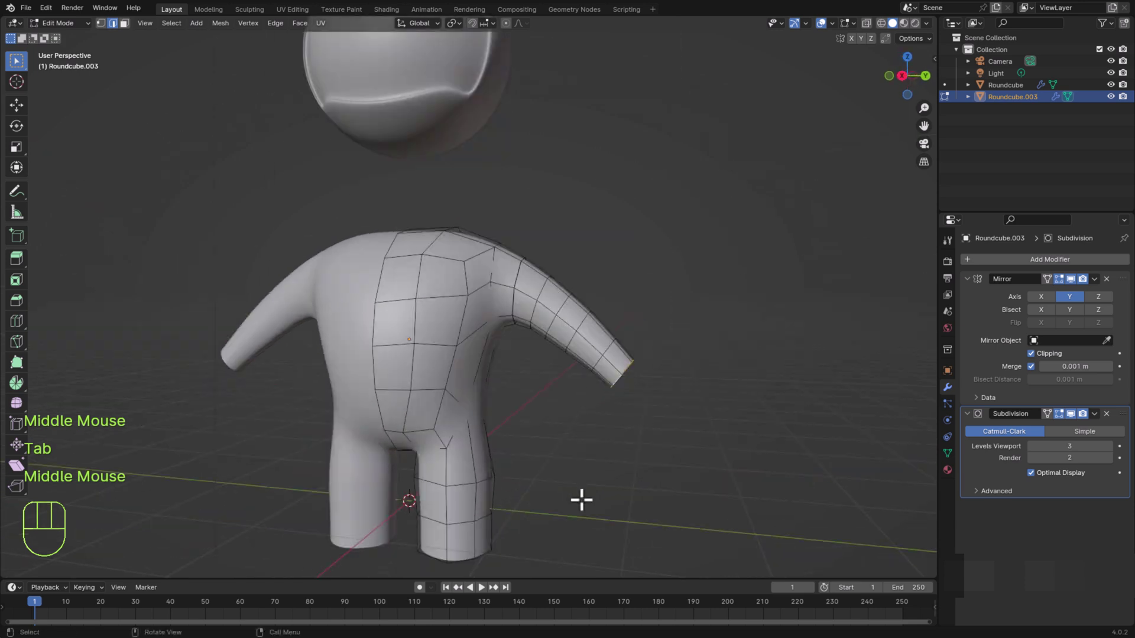
scroll(580, 499, up, 2)
alt+middle_click(522, 307)
alt+click(523, 307)
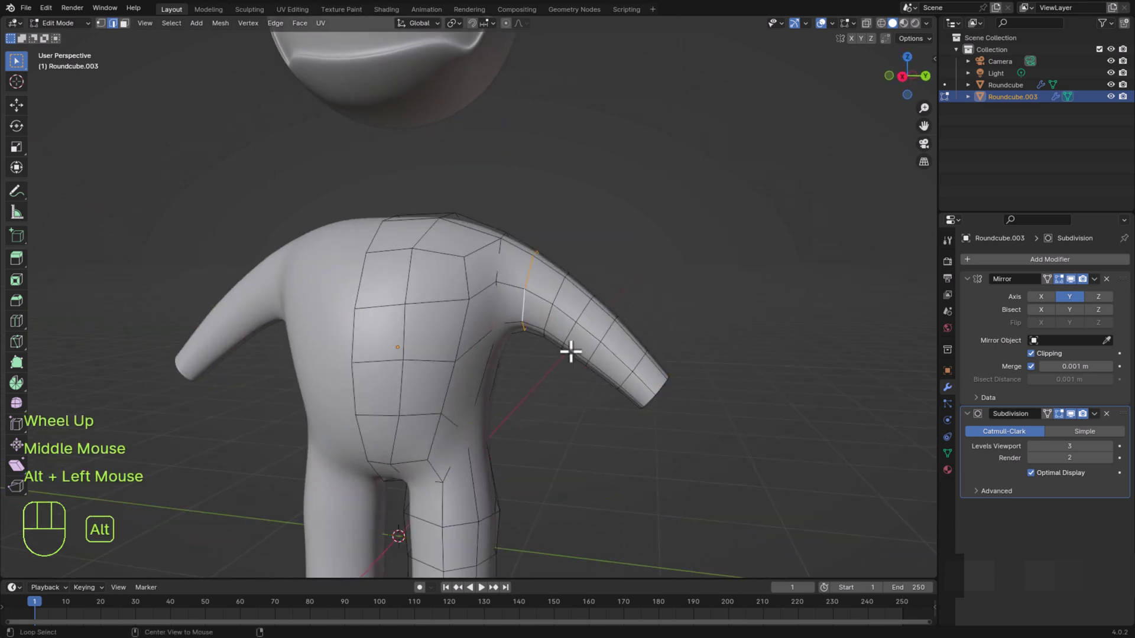
key(s)
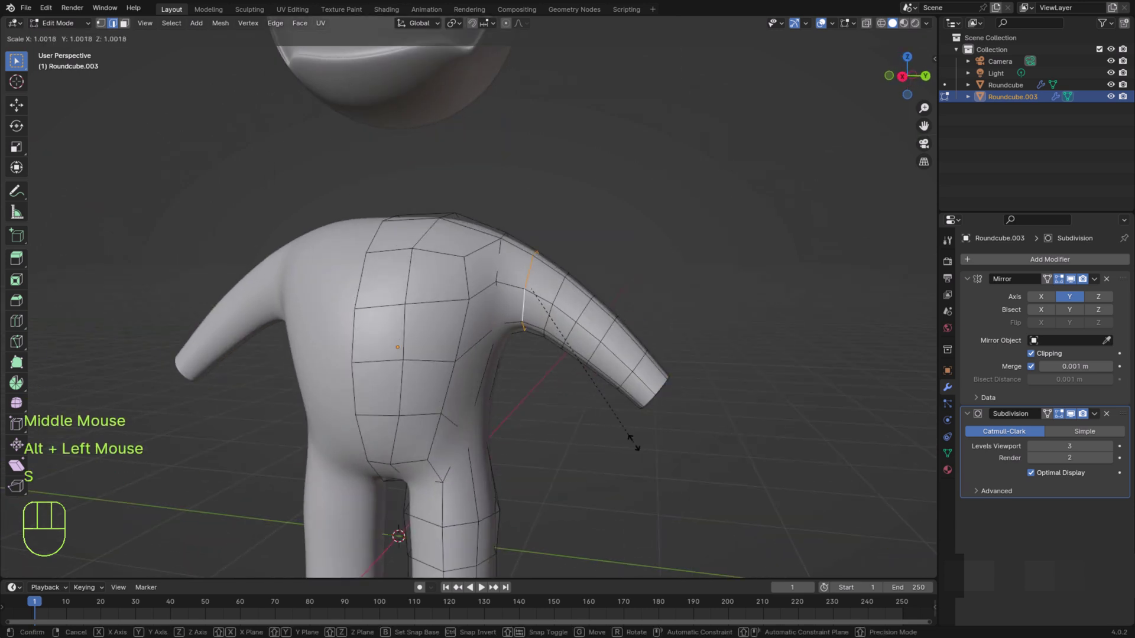
click(636, 443)
Select the edge loop at the junction of the arm and shoulder and rescale it uniformly
middle_drag(536, 488, 576, 467)
alt+click(522, 293)
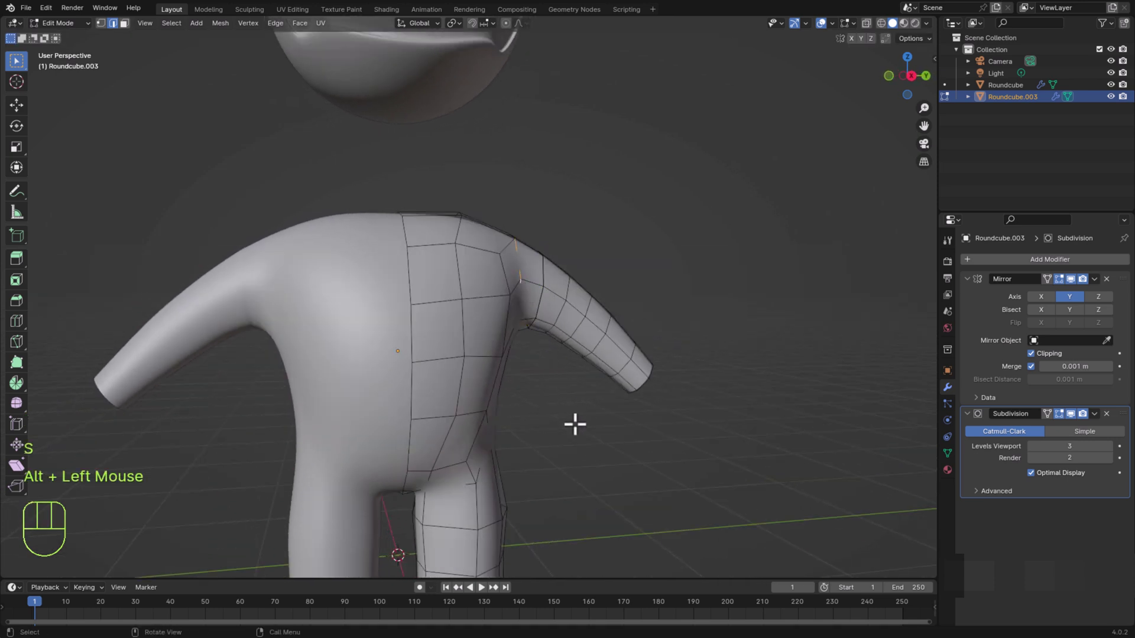
key(s)
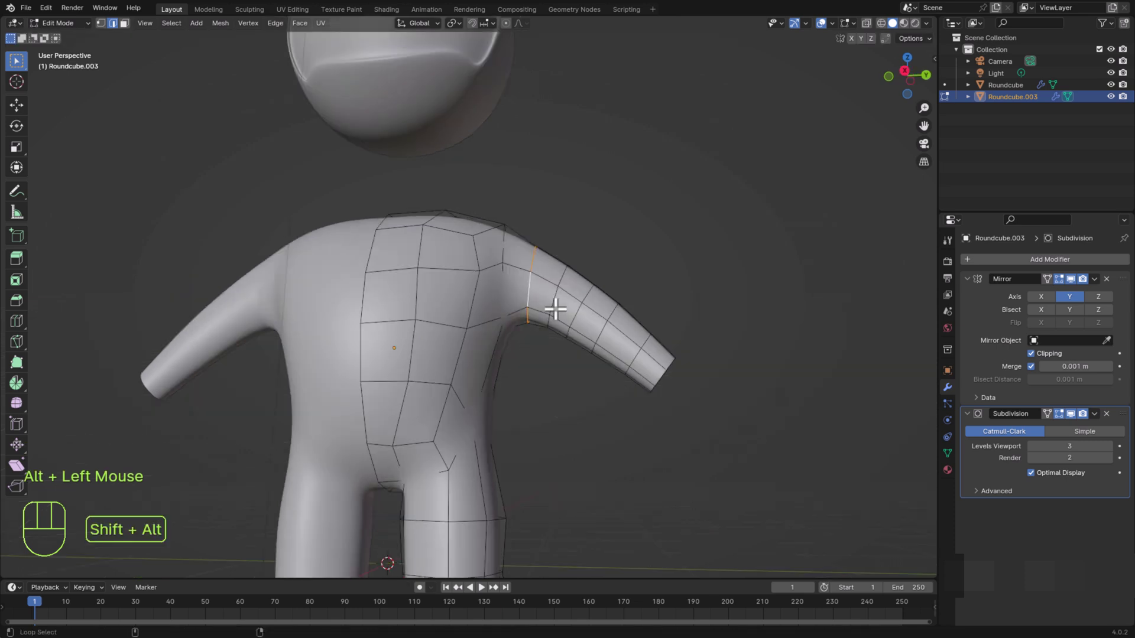
Select the edge loops along the whole arm out to its open end and scale them up to about 1.04
alt+shift+click(554, 308)
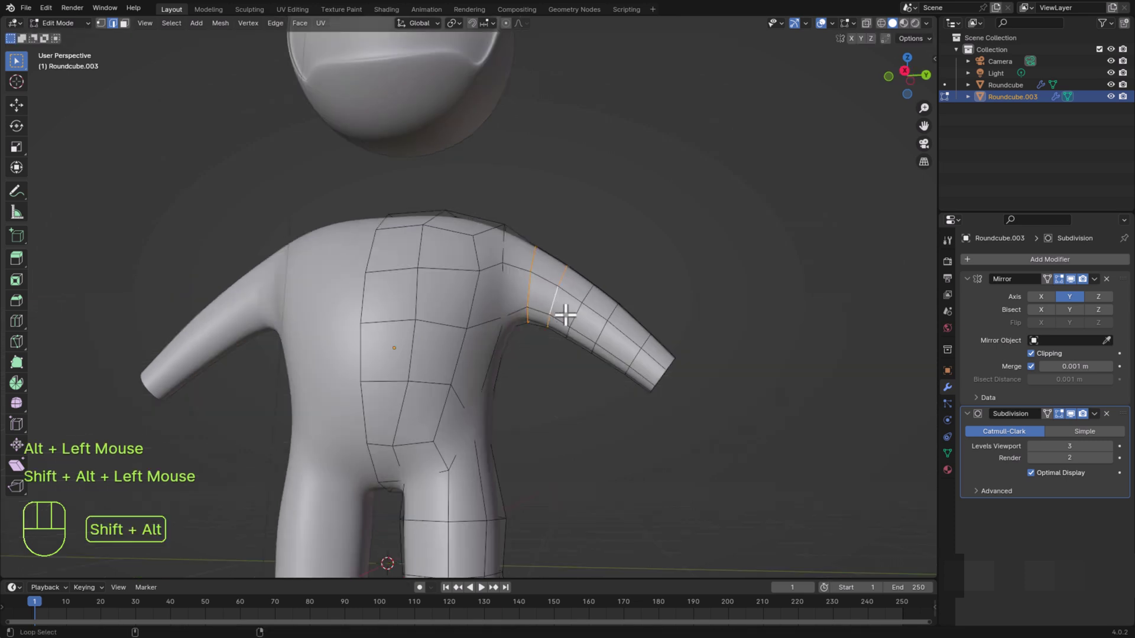
alt+shift+click(576, 322)
alt+shift+click(599, 333)
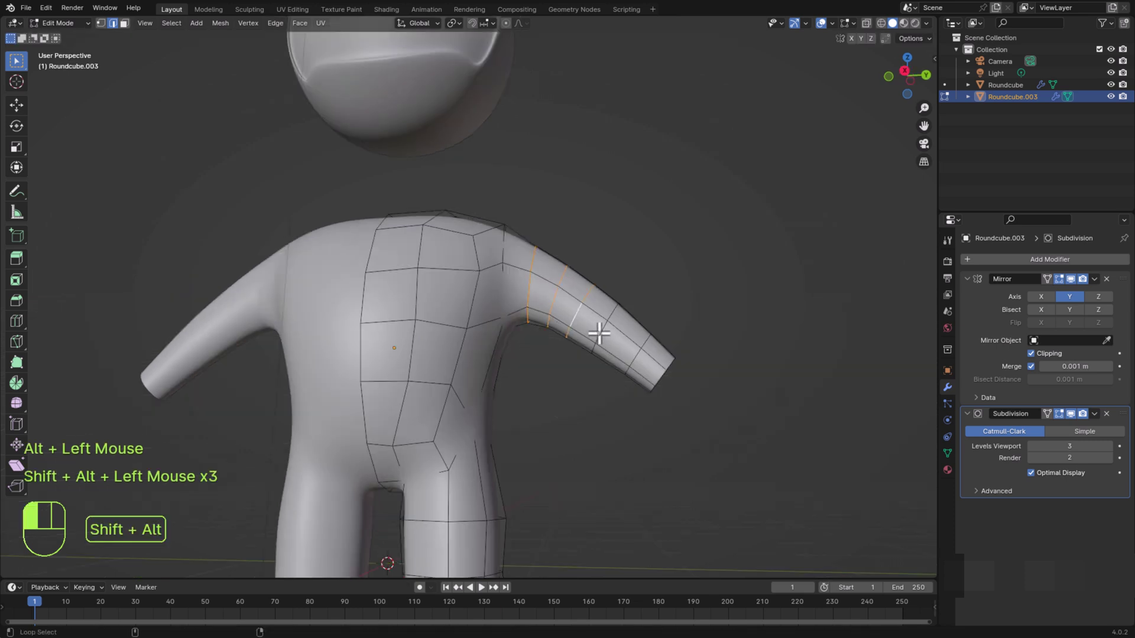
alt+shift+click(649, 370)
alt+shift+click(655, 376)
key(s)
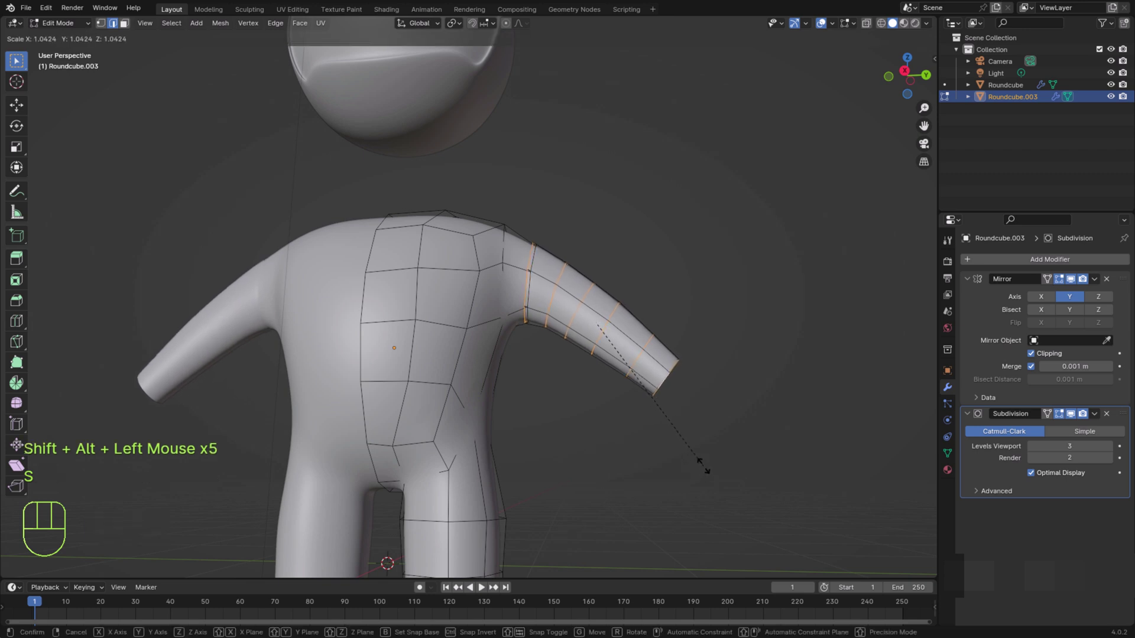
Edge-slide the upper arm's loop by a factor of 0.565 and the loop at the shoulder by 0.198
scroll(702, 461, down, 2)
middle_drag(702, 462, 605, 469)
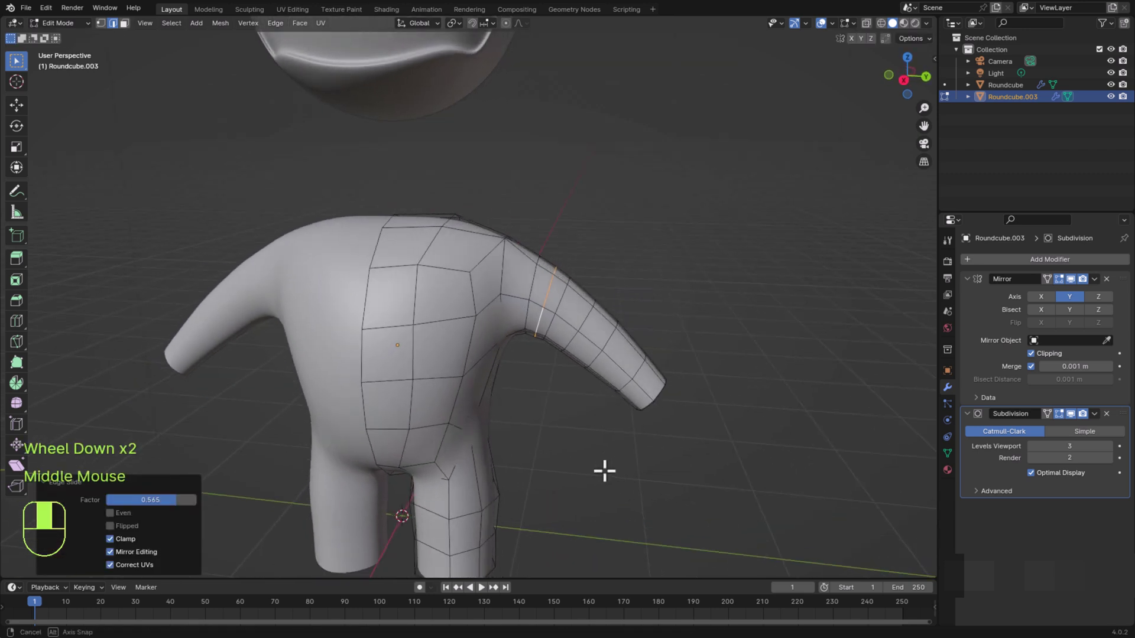
scroll(535, 438, up, 1)
middle_drag(535, 437, 549, 514)
scroll(540, 438, up, 1)
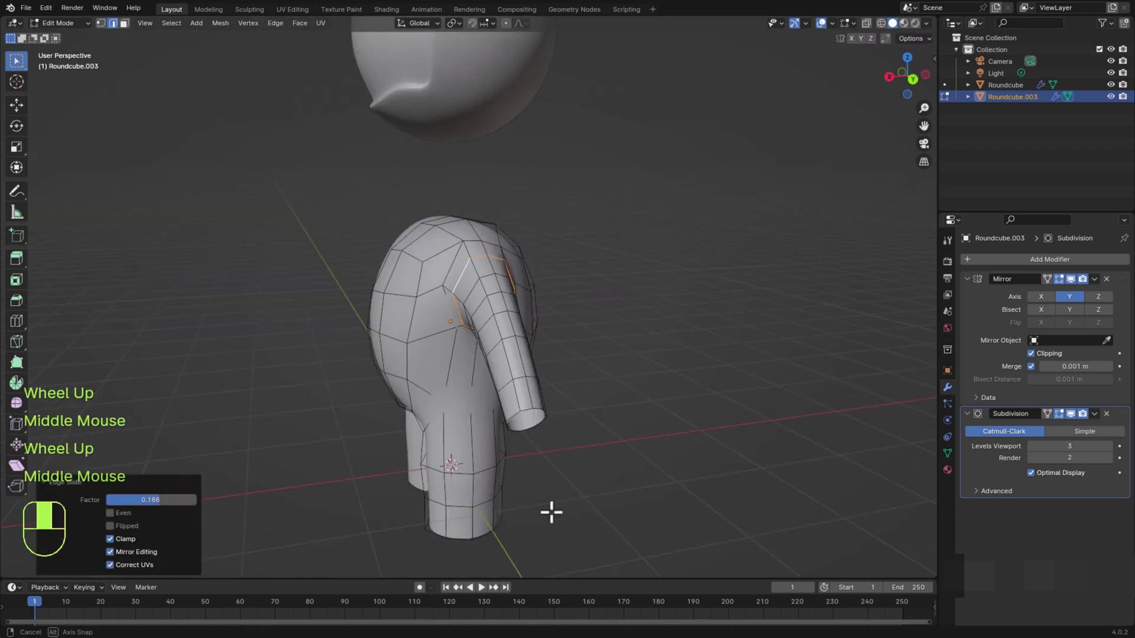
Select the arm's open end loop and scale it to 1.247 with proportional editing enabled at a size of 1.464
alt+click(537, 410)
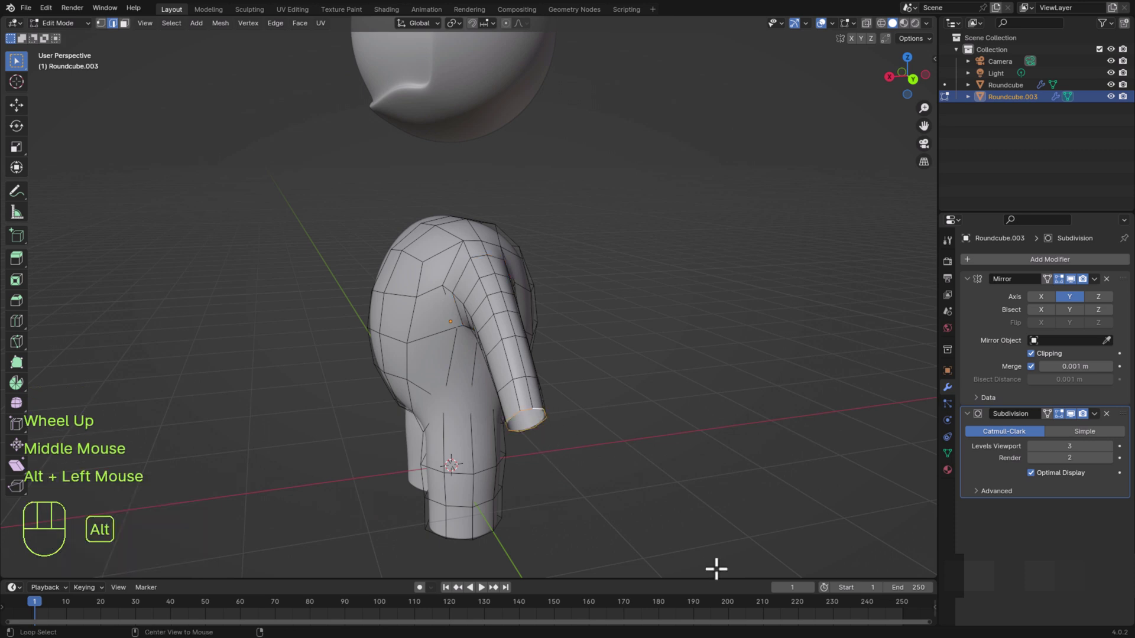
middle_drag(654, 154, 613, 454)
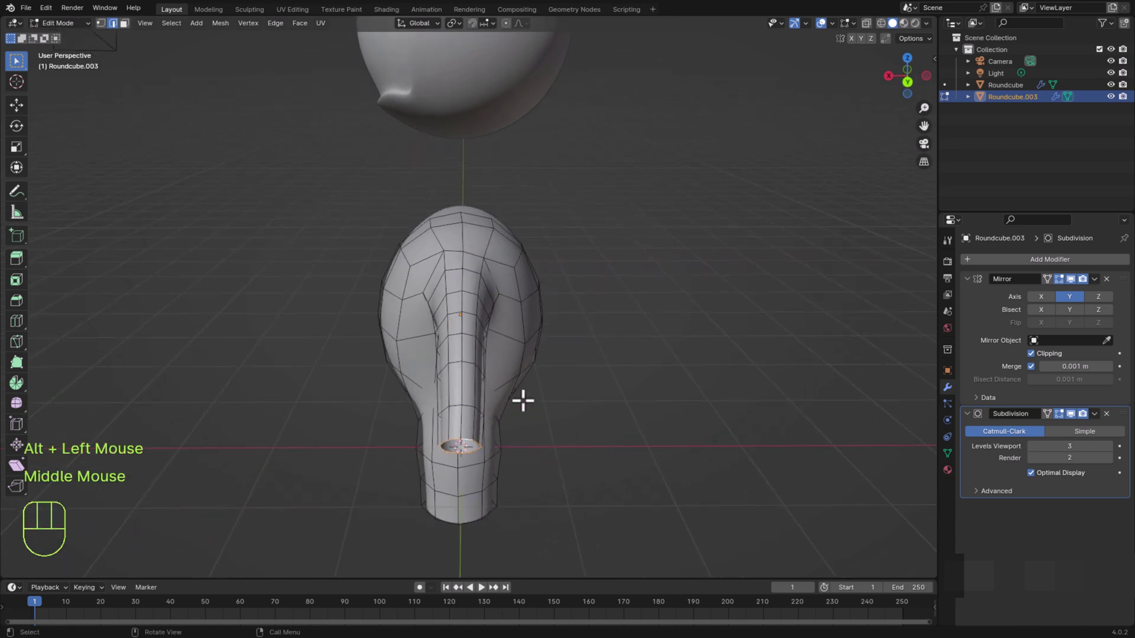
click(505, 22)
scroll(576, 457, down, 1)
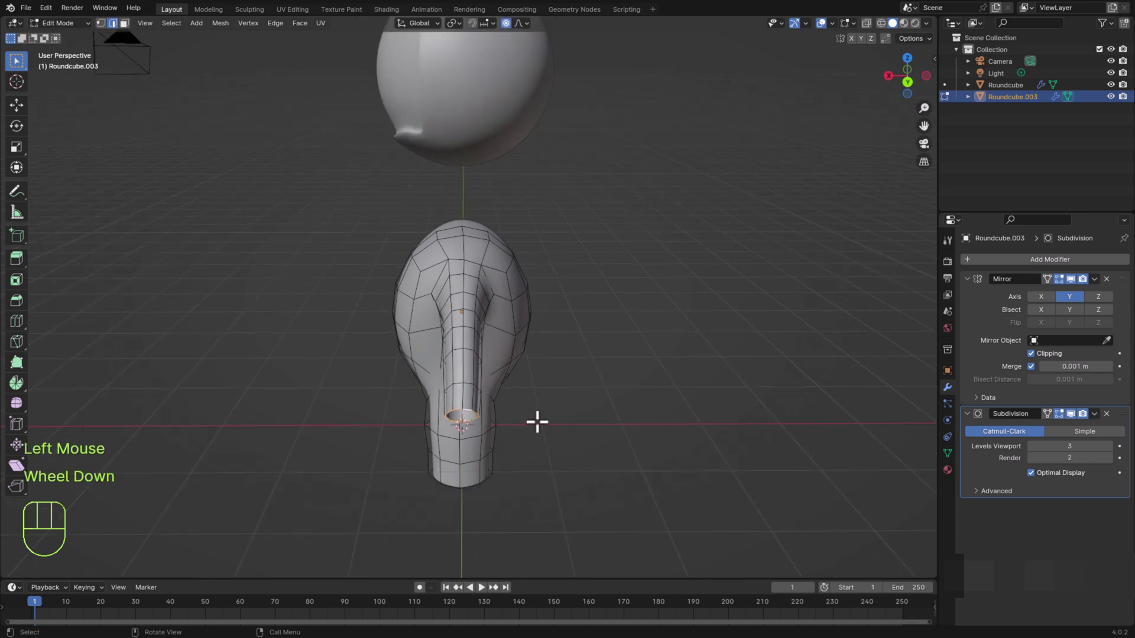
key(s)
scroll(550, 423, down, 8)
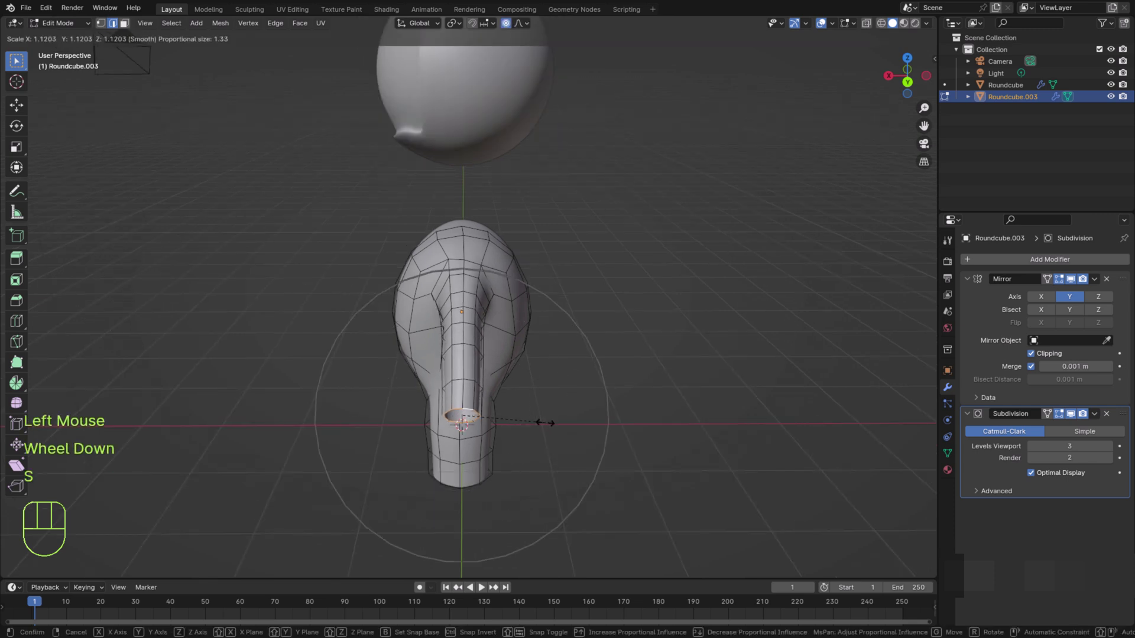
click(553, 423)
middle_drag(554, 423, 491, 438)
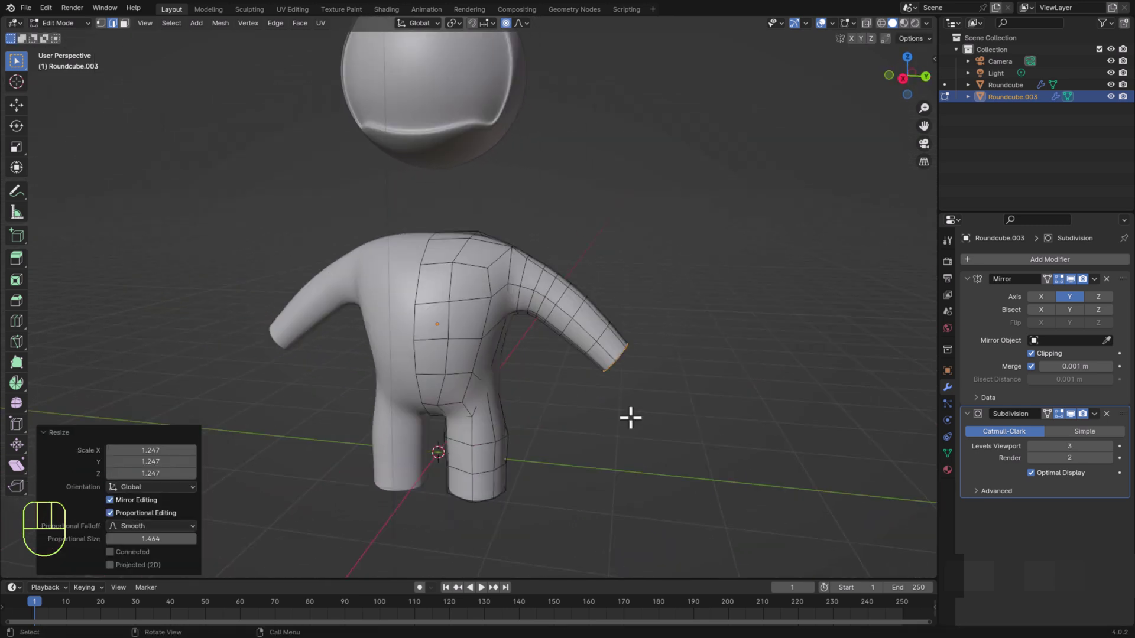
Grow the selection up the arm to the shoulder and scale it to about 0.89 along Z with a proportional size of 0.29
key(ctrl+KP_Add)
key(ctrl+KP_Add)
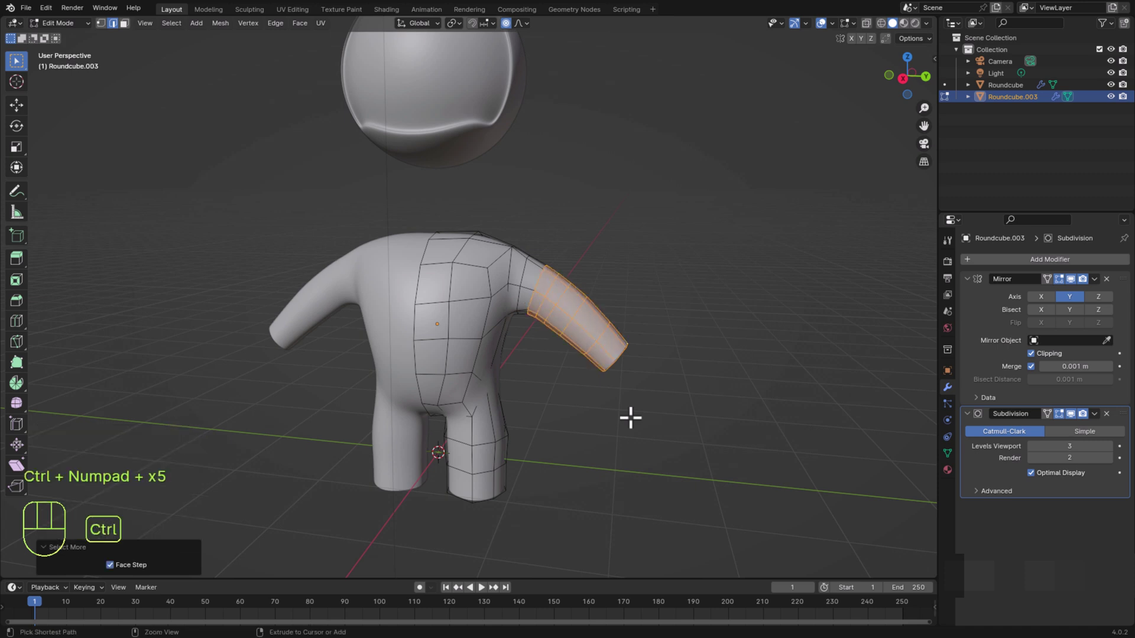
key(ctrl+KP_Add)
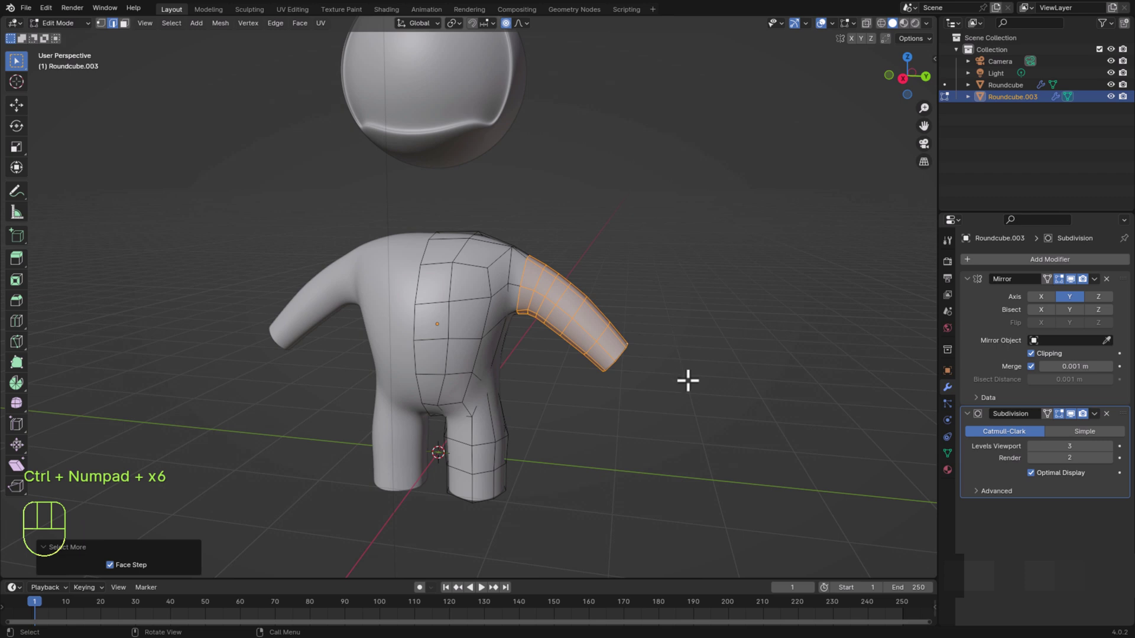
key(s)
key(z)
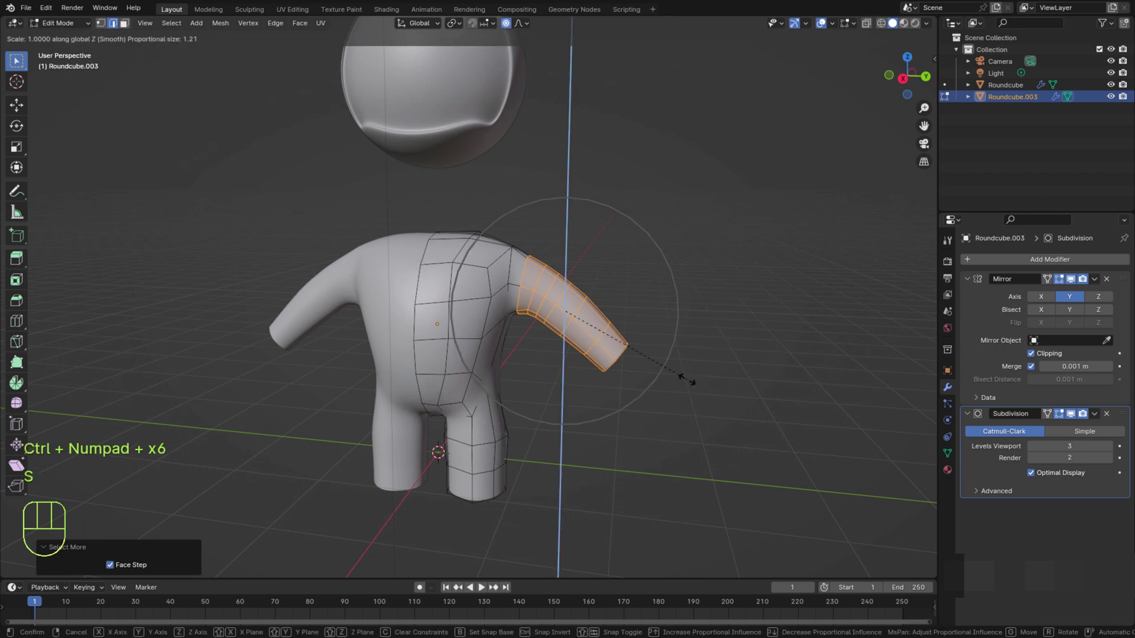
scroll(686, 380, up, 15)
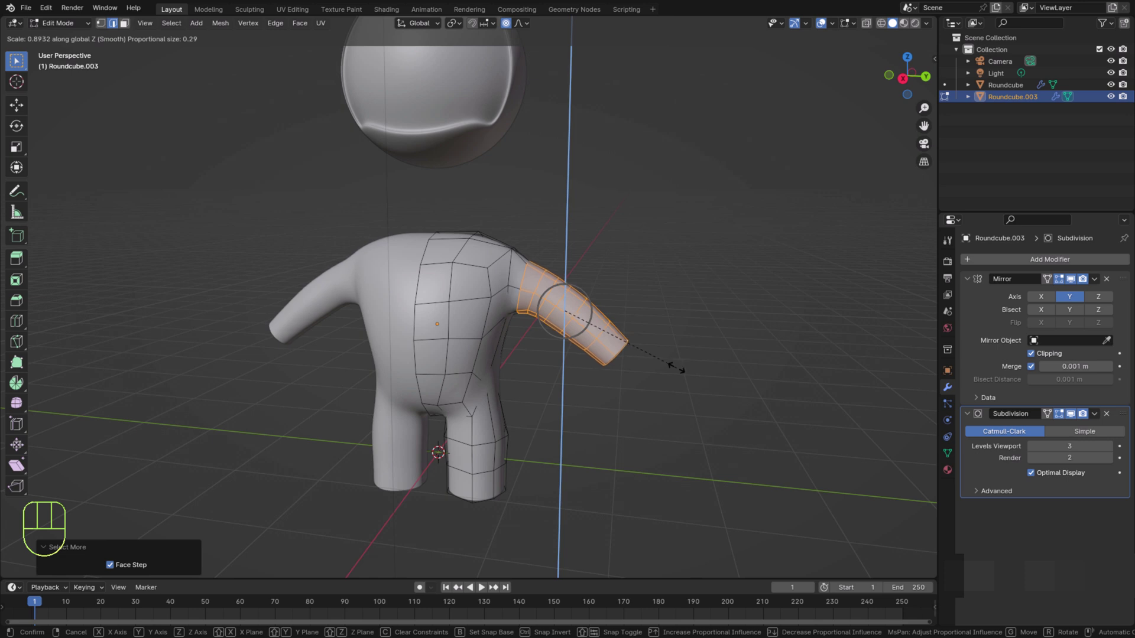
click(674, 373)
Raise the single vertex on top of the shoulder about 0.06 m along Z with proportional editing, and leave Edit Mode
middle_drag(580, 436, 521, 383)
scroll(502, 402, up, 2)
click(101, 22)
scroll(512, 389, down, 2)
scroll(522, 383, up, 2)
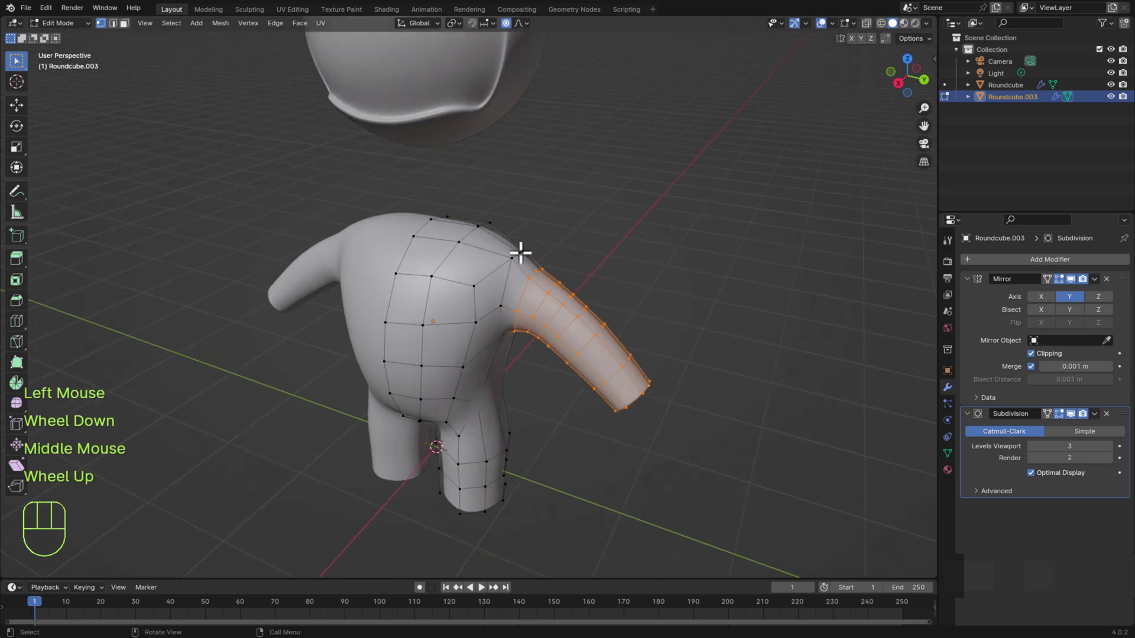
click(520, 253)
middle_drag(550, 479, 658, 388)
key(g)
middle_click(730, 346)
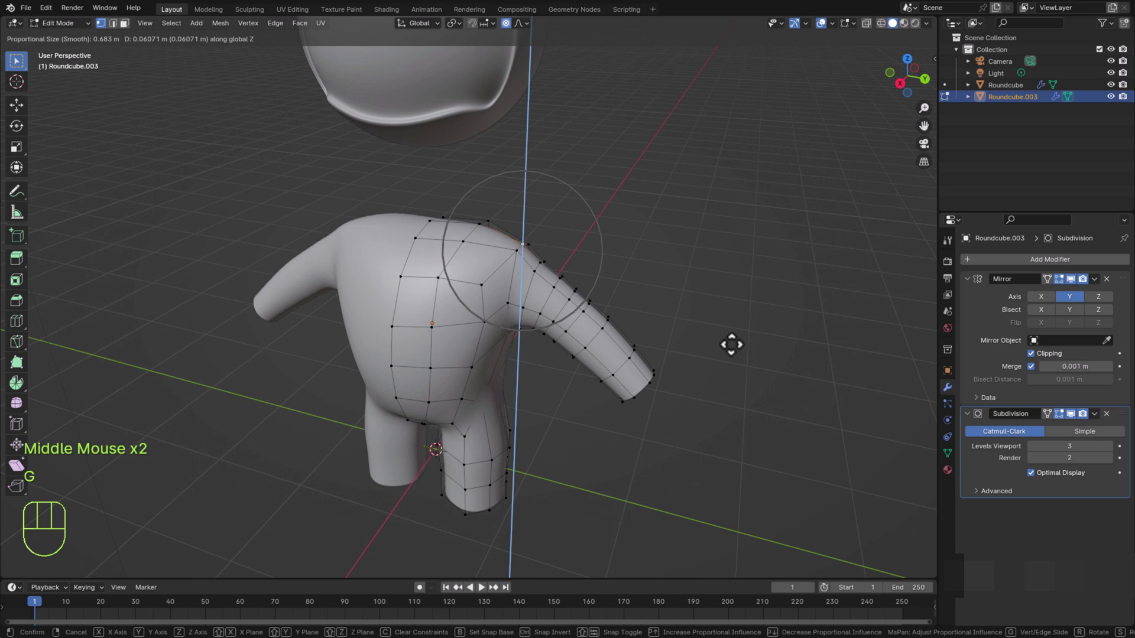
scroll(732, 343, down, 3)
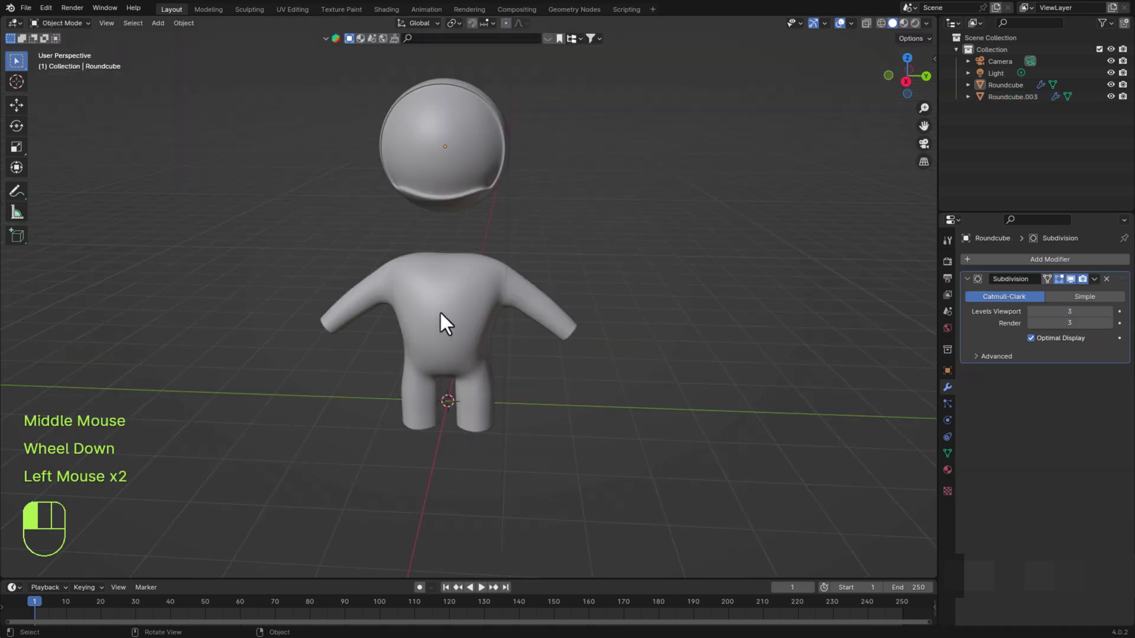
Scale the whole body to 1.042 and move it up 0.776 m along Z to meet the head
middle_drag(567, 452, 615, 402)
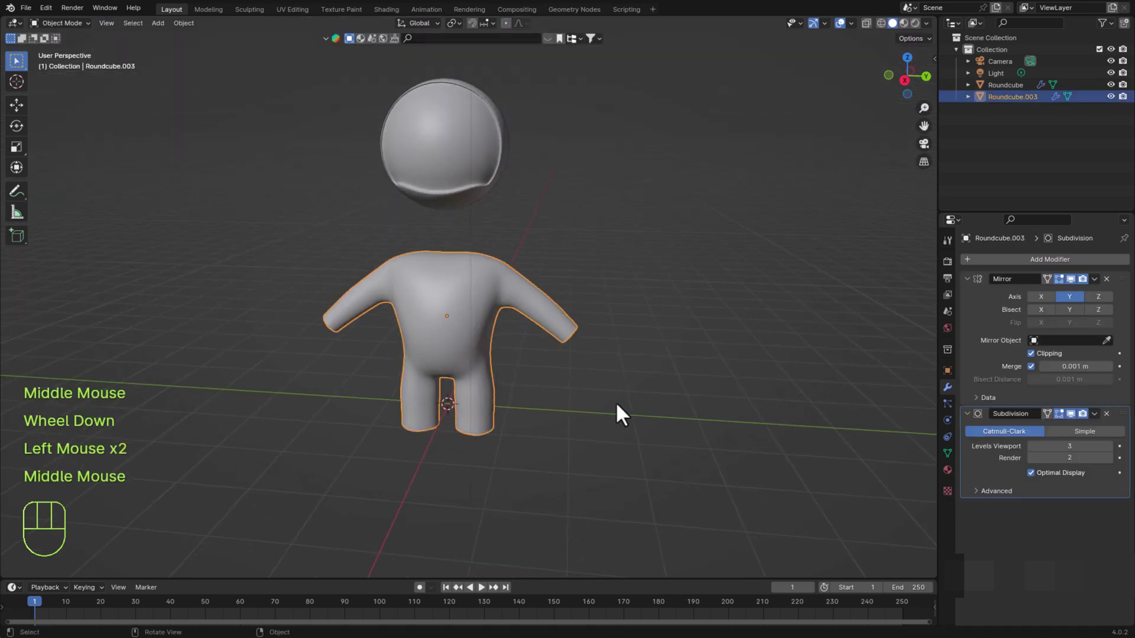
key(s)
click(636, 417)
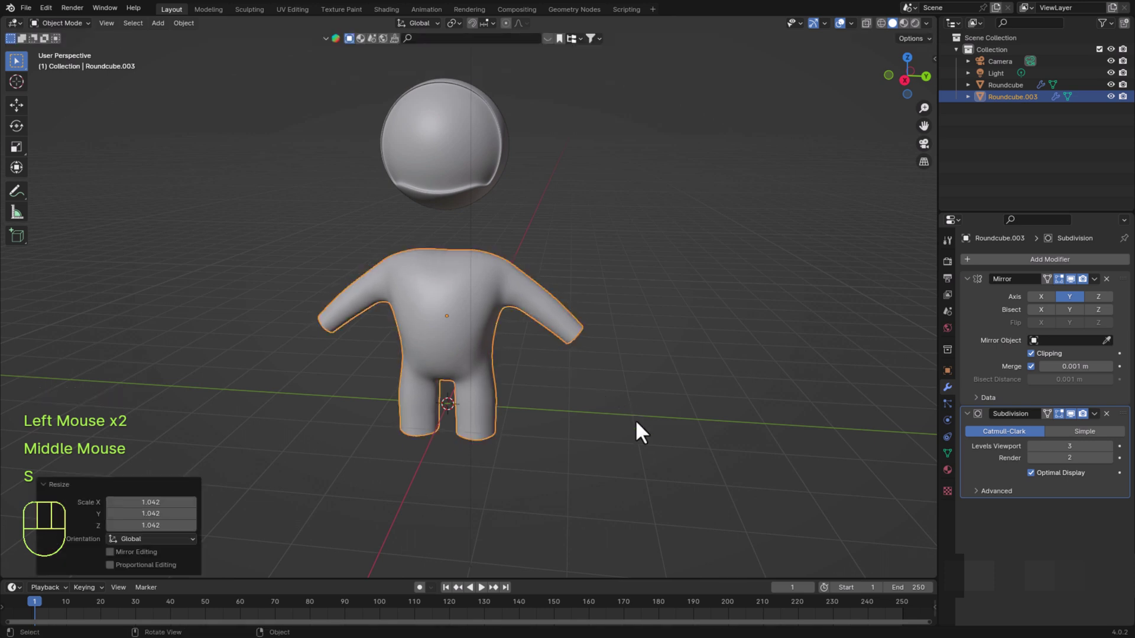
key(g)
key(z)
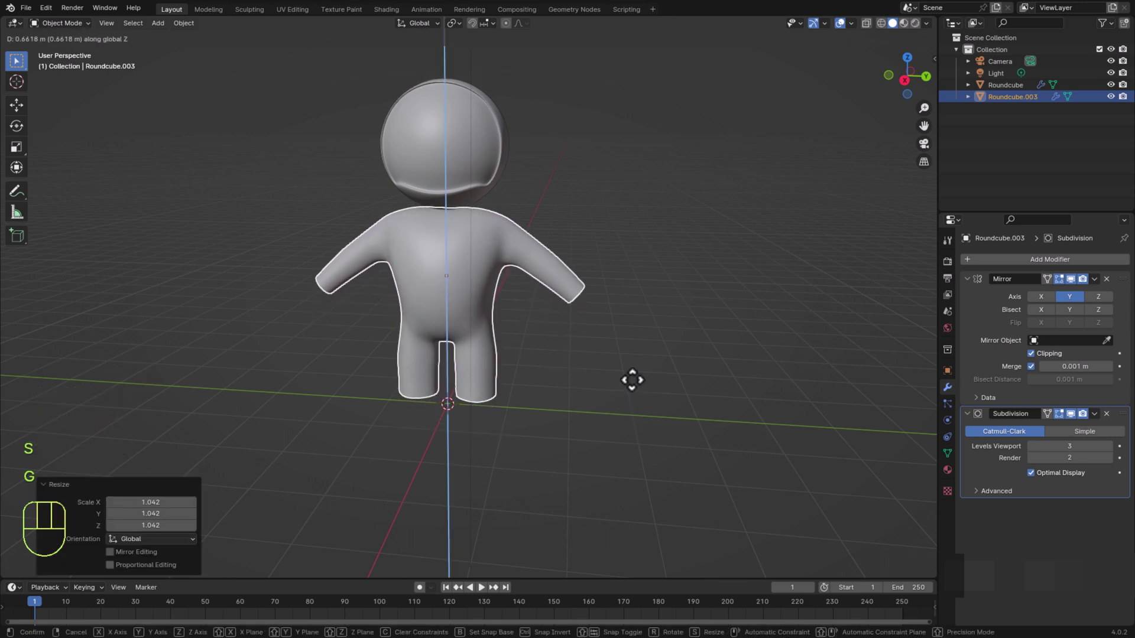
click(632, 375)
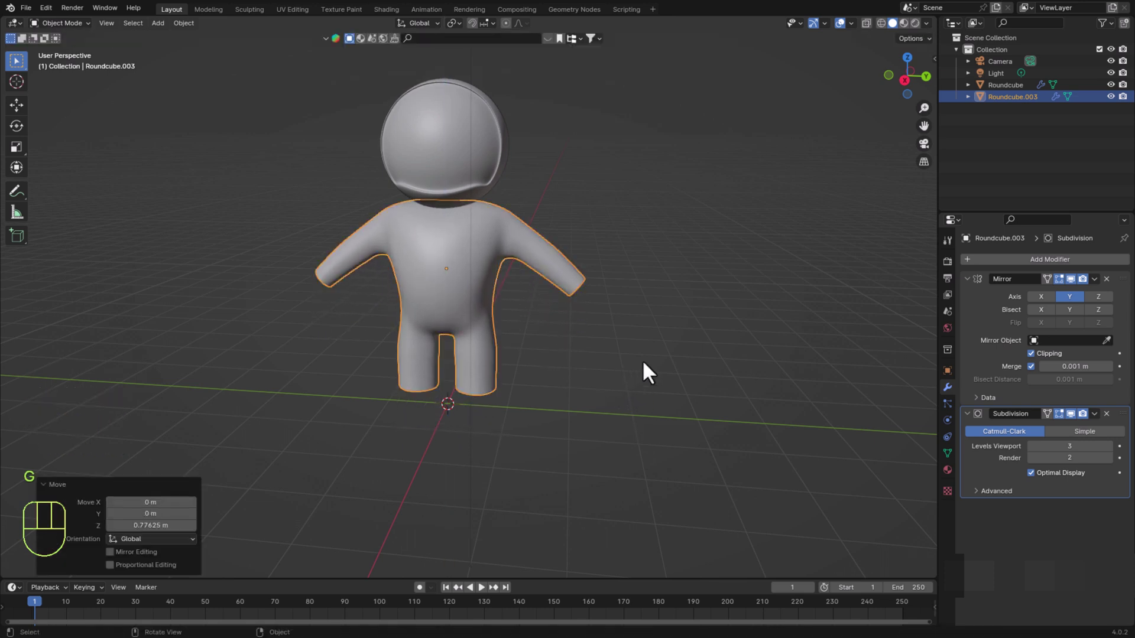
In the body's Edit Mode, push the back inward along X by 0.152 m and about 0.04 m with a proportional size of 1.1
scroll(644, 370, up, 4)
middle_drag(644, 370, 506, 282)
scroll(512, 398, down, 1)
key(Tab)
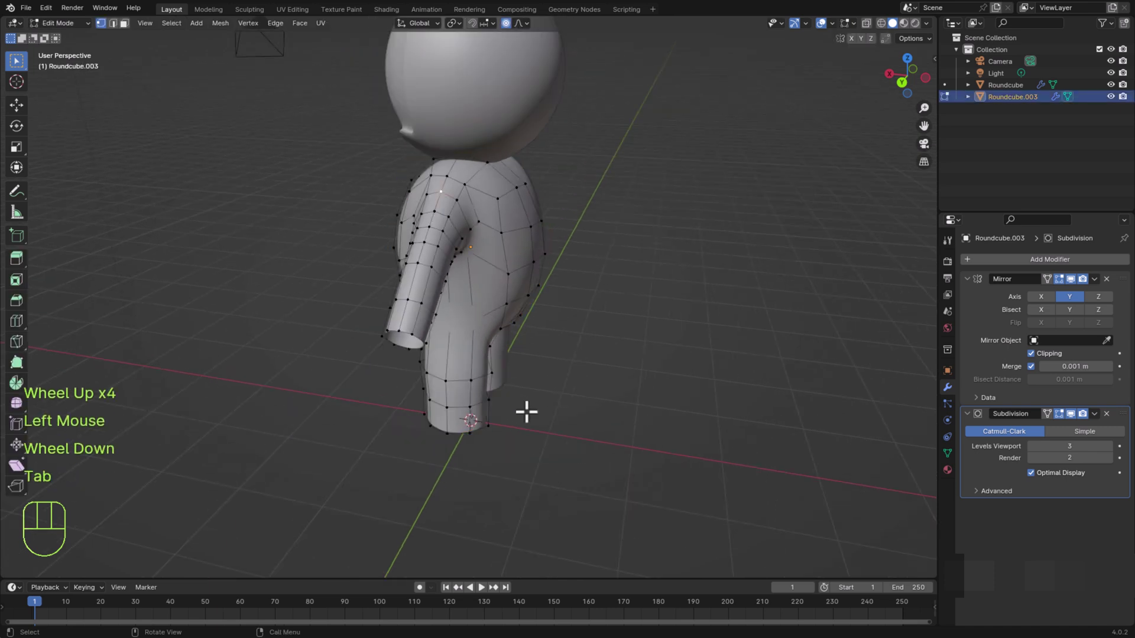
middle_drag(685, 255, 552, 236)
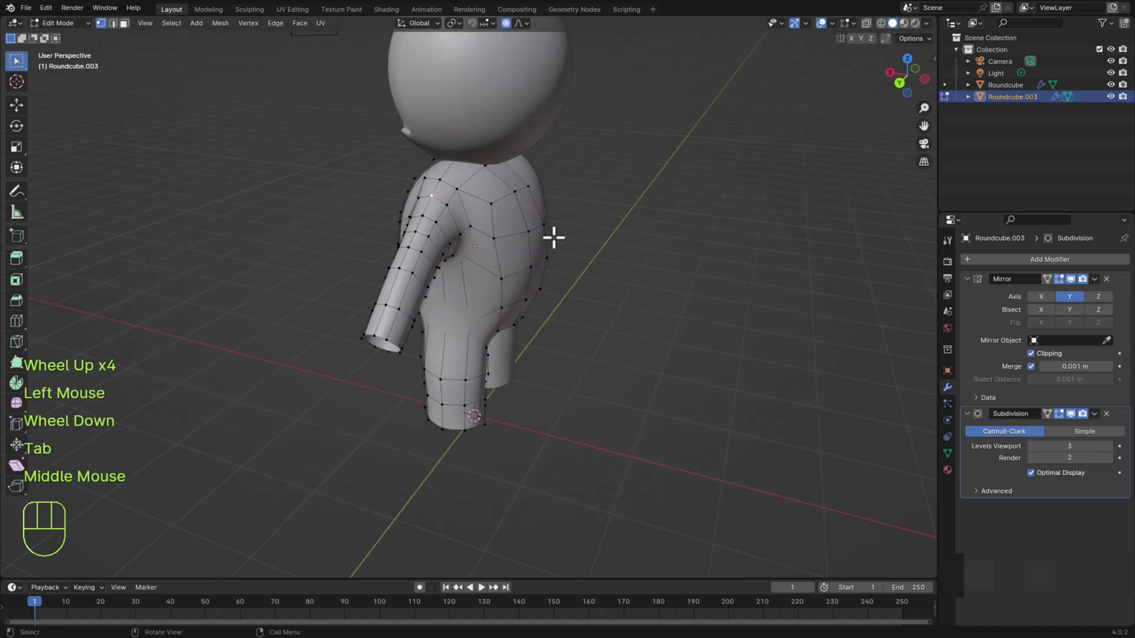
click(544, 225)
middle_drag(681, 399, 727, 384)
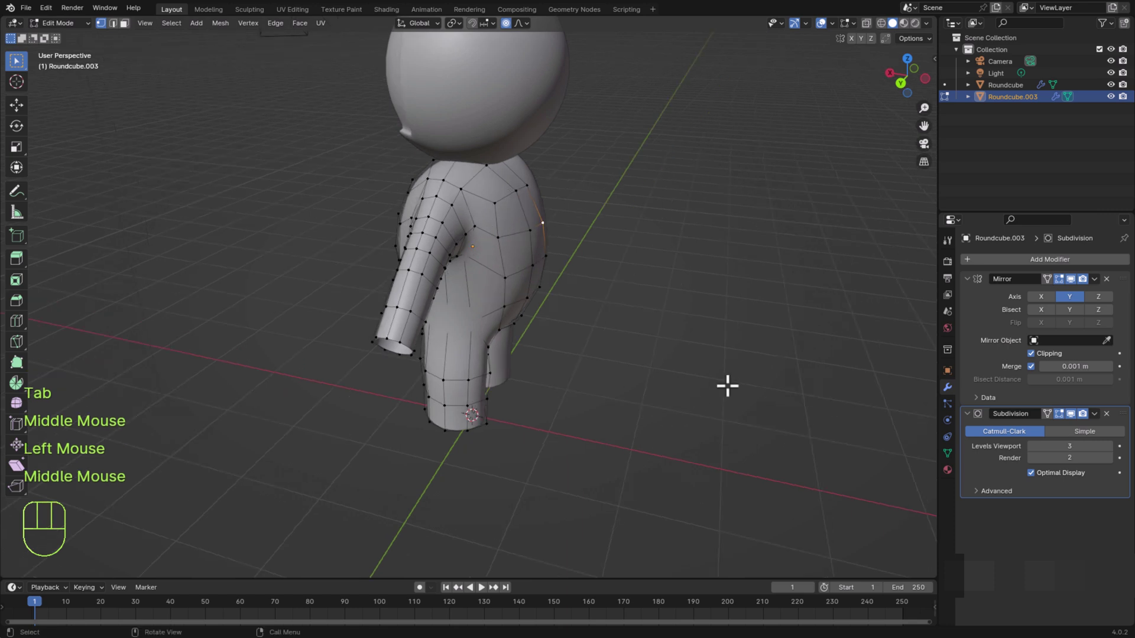
key(g)
key(x)
scroll(725, 385, down, 6)
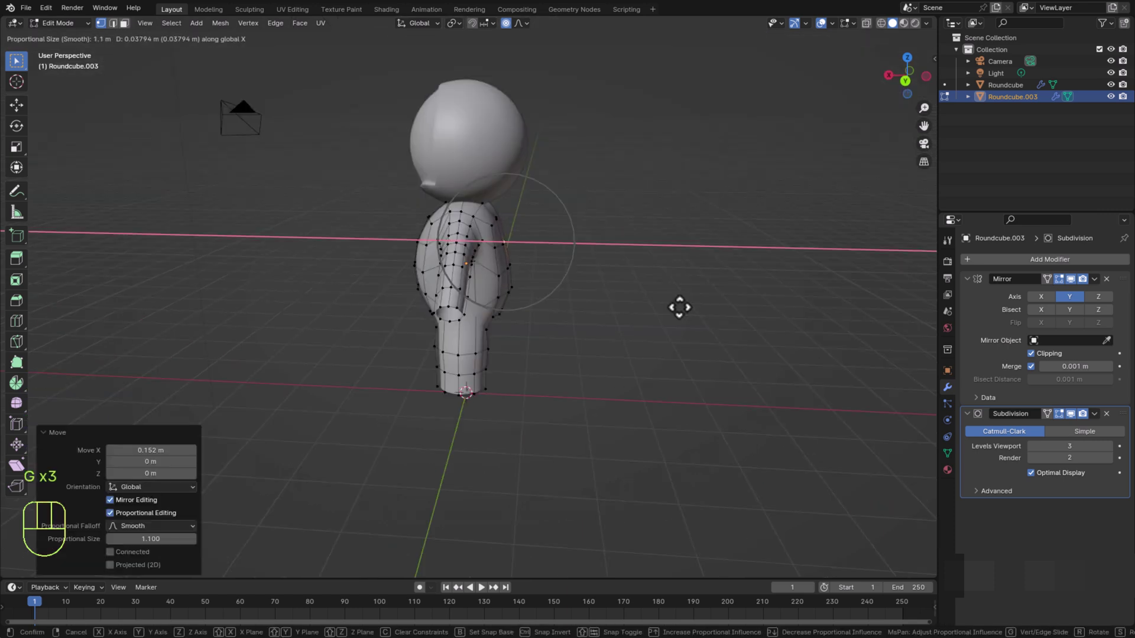
click(678, 307)
Move the upper back vertex inward 0.0576 m along X with a proportional size of 0.621
scroll(560, 398, up, 1)
middle_drag(560, 398, 499, 212)
click(499, 211)
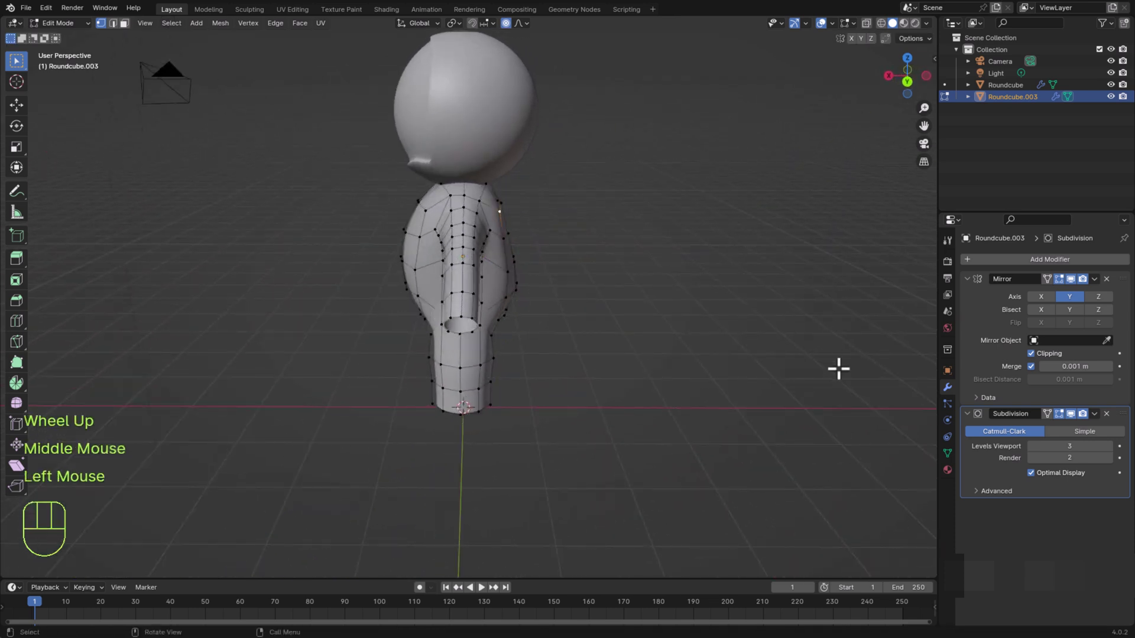
key(g)
key(x)
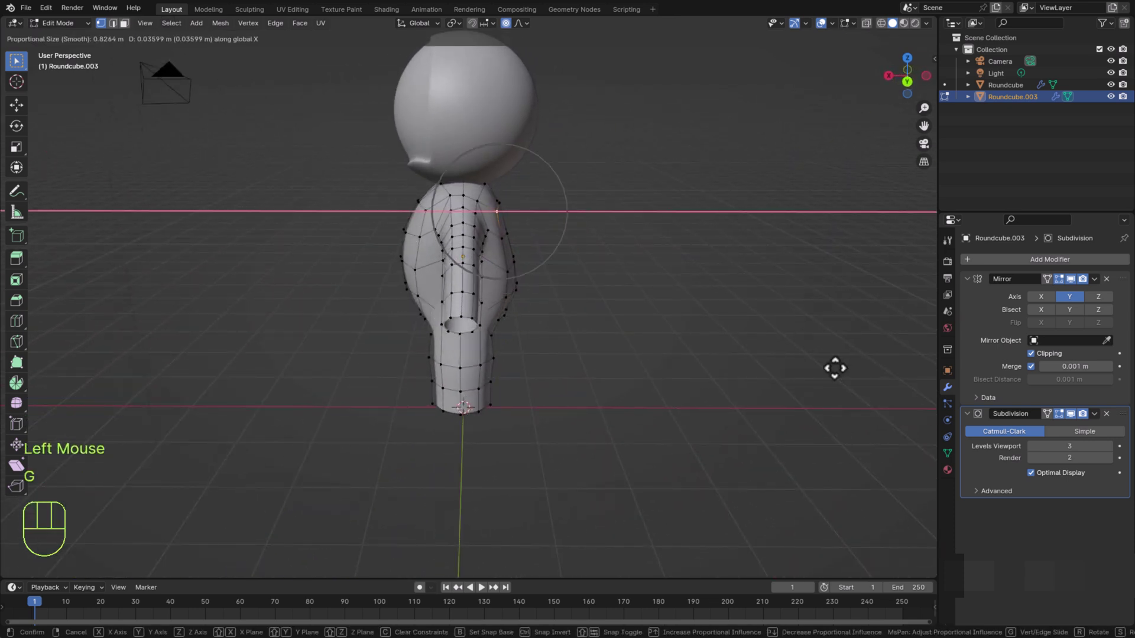
scroll(835, 368, up, 3)
click(833, 368)
Move the upper chest vertex on the centre line inward by -0.096 m along X with a proportional size of 1
middle_drag(714, 446, 428, 228)
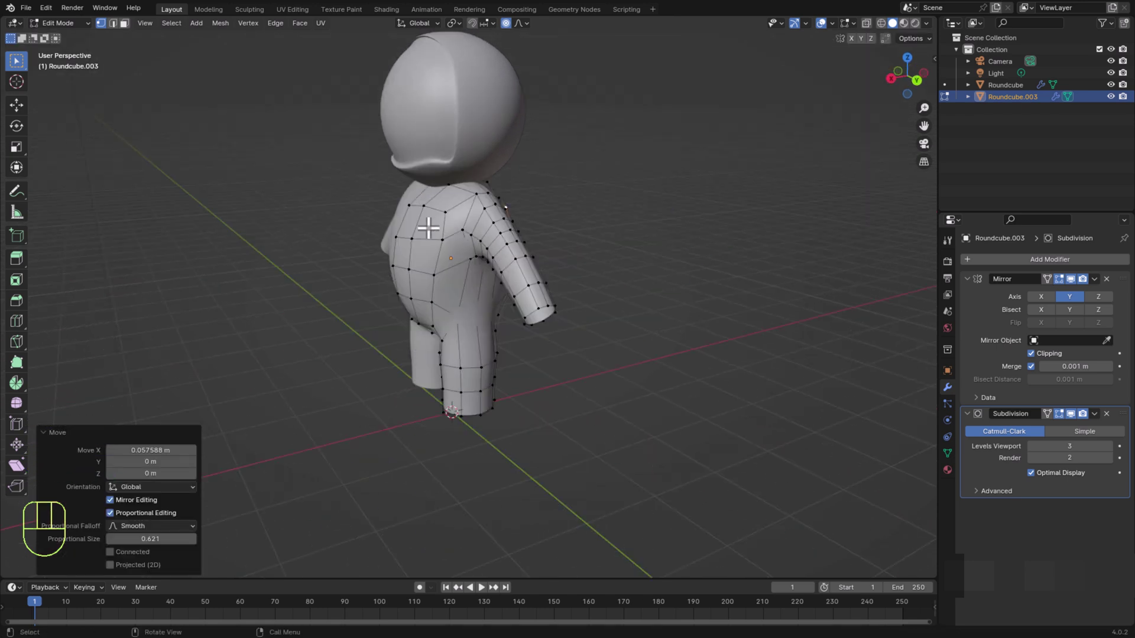
click(418, 205)
middle_drag(606, 404, 600, 405)
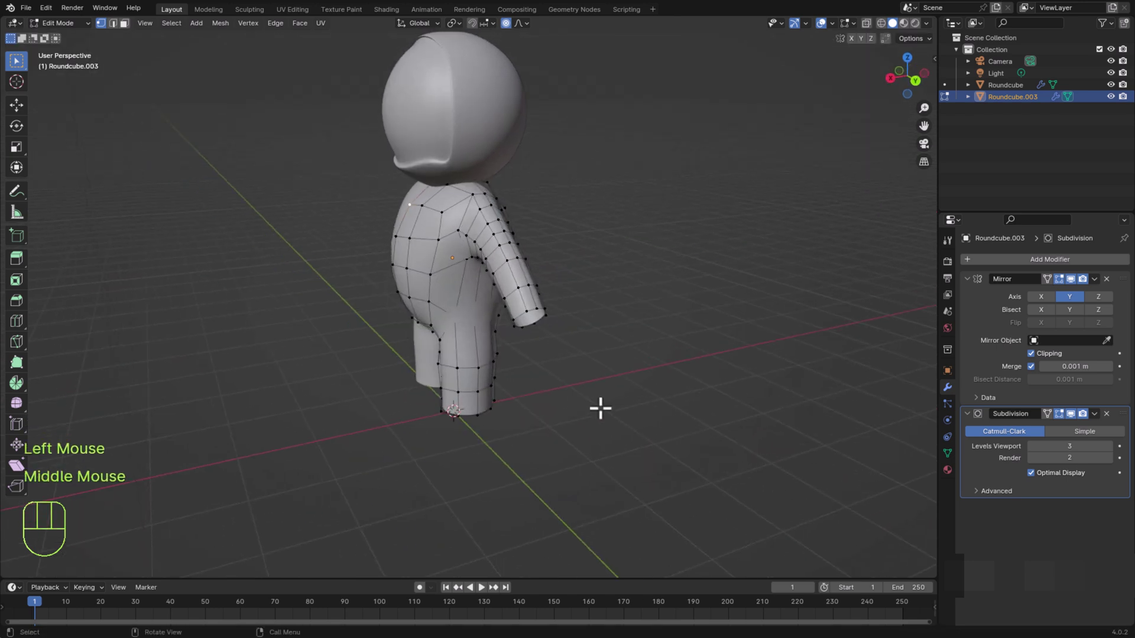
key(g)
key(x)
scroll(603, 408, down, 5)
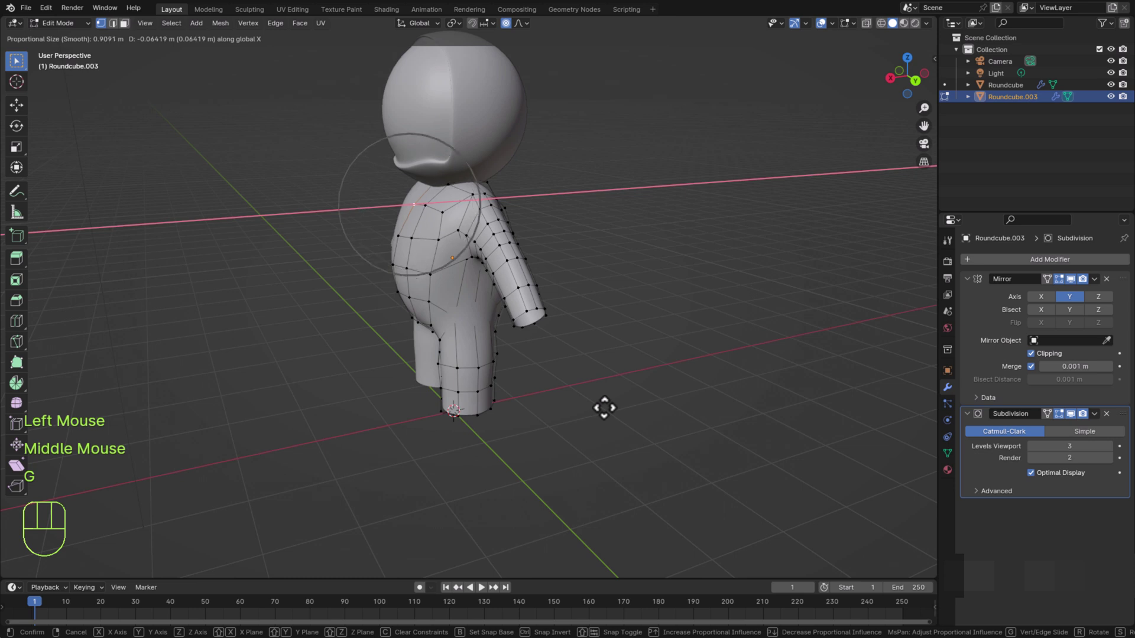
click(607, 407)
Raise the leg and hip vertices 0.244 m along Z with a proportional size of 1.331 to shorten the torso
middle_drag(629, 462, 811, 273)
middle_drag(515, 331, 534, 350)
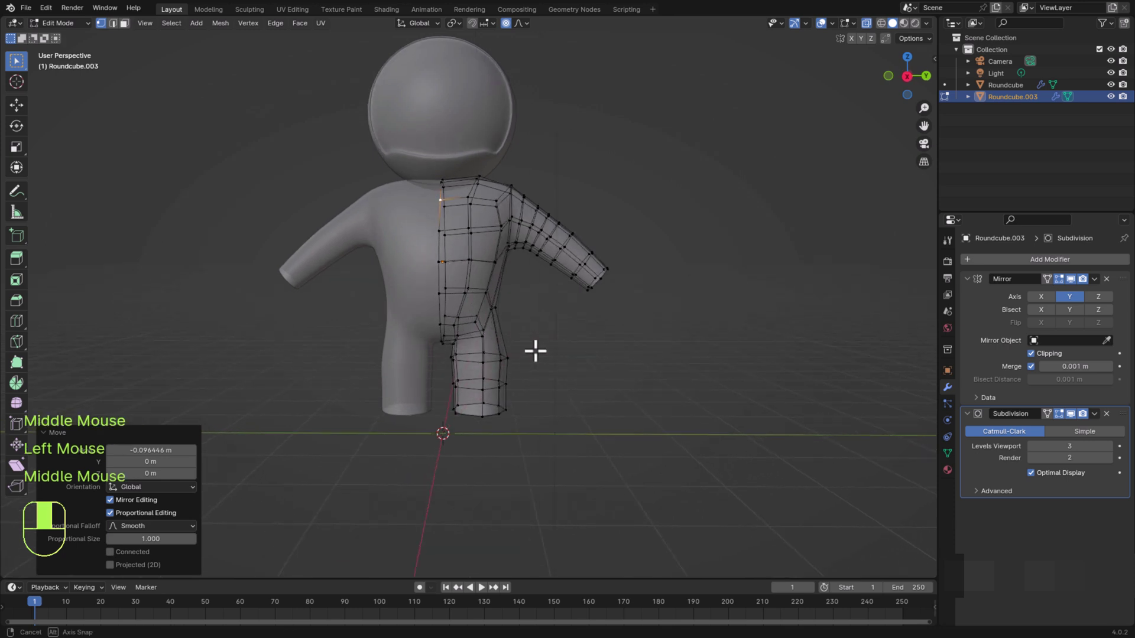
drag(312, 471, 550, 280)
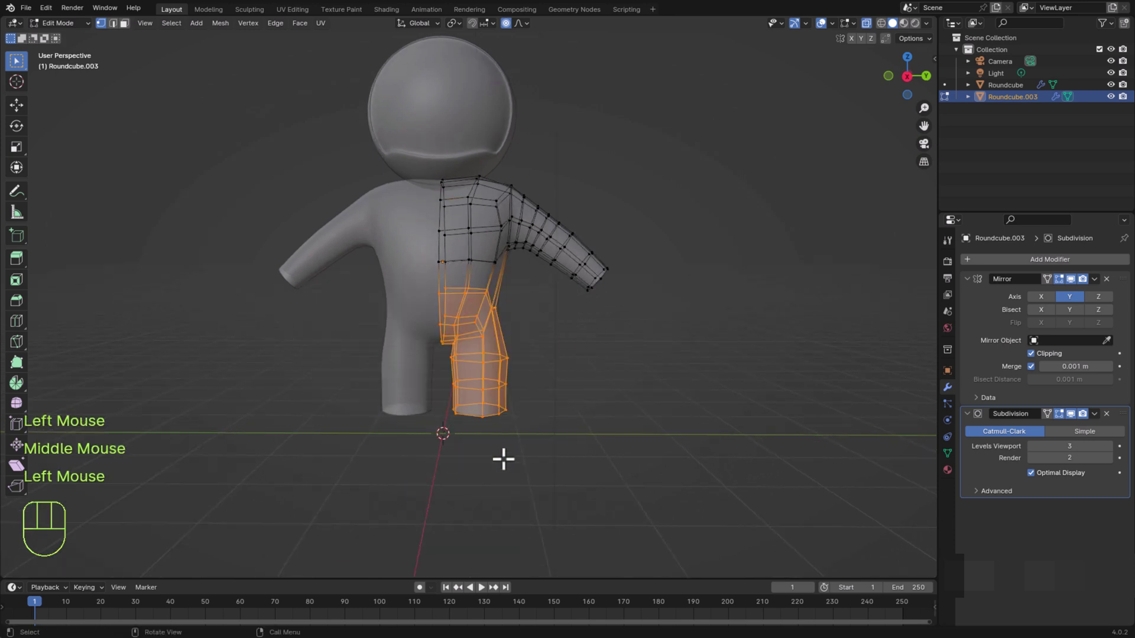
key(g)
key(z)
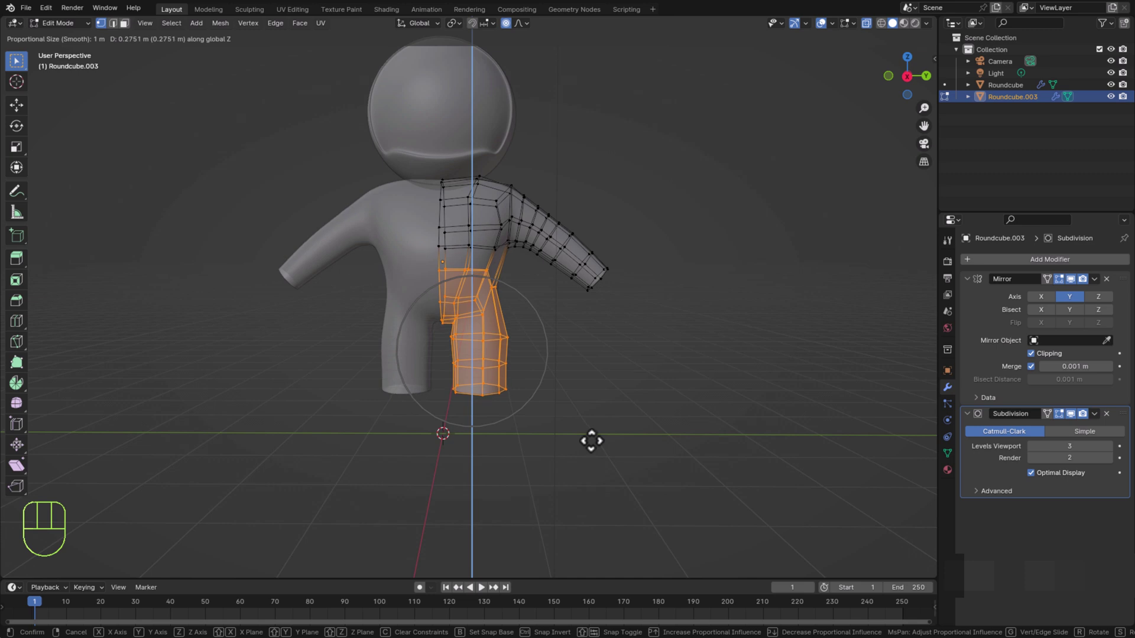
scroll(592, 441, down, 3)
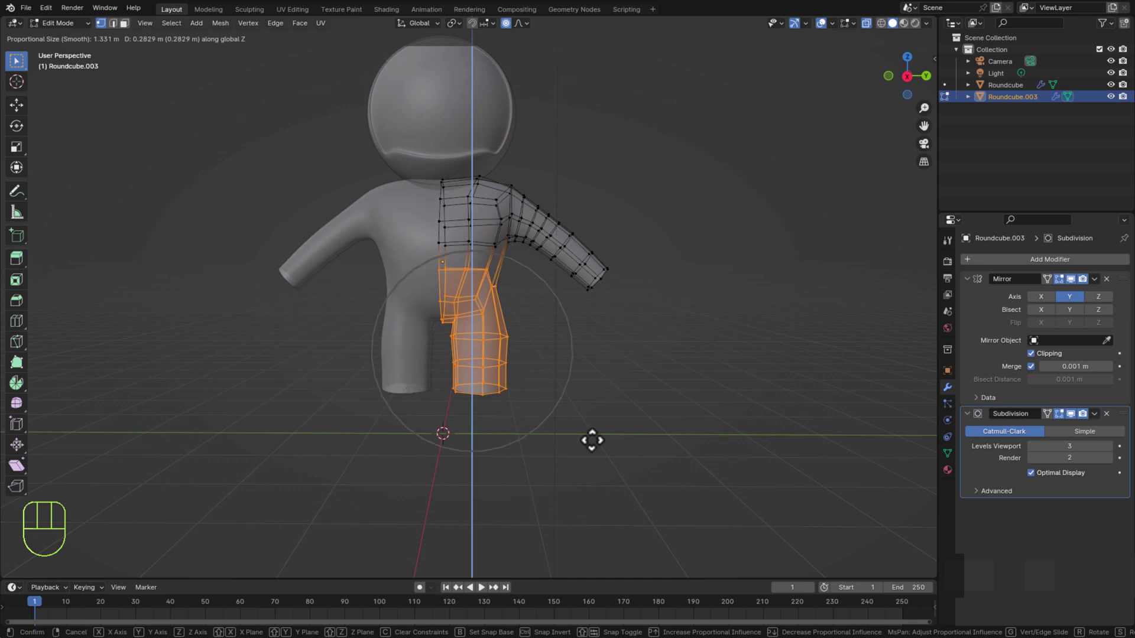
scroll(591, 442, up, 2)
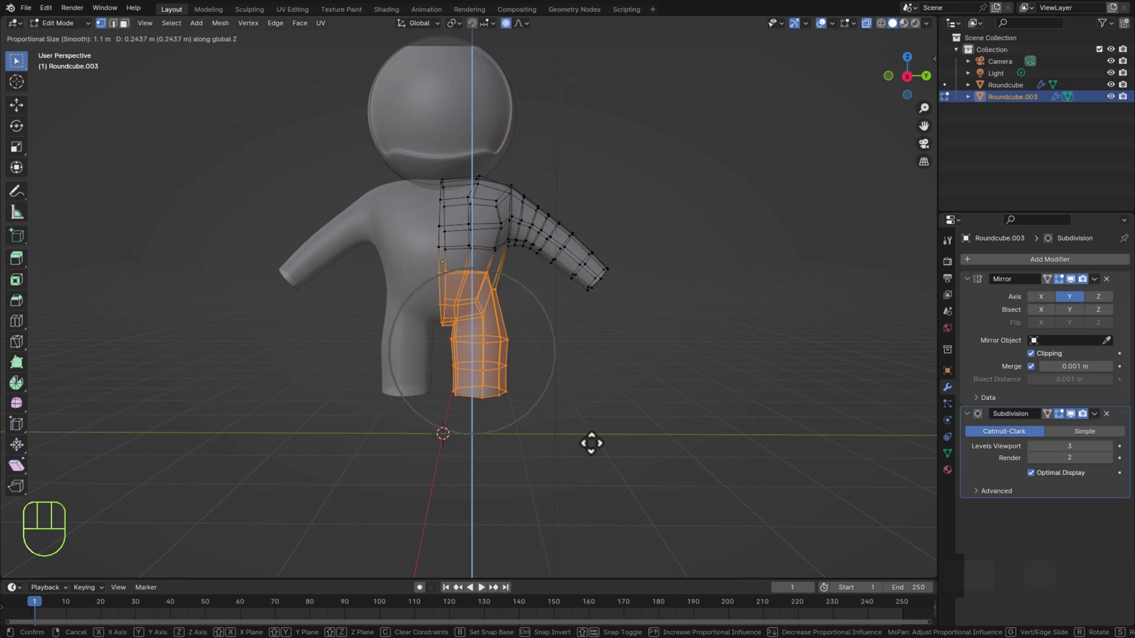
scroll(592, 444, down, 2)
click(592, 443)
middle_drag(615, 460, 620, 471)
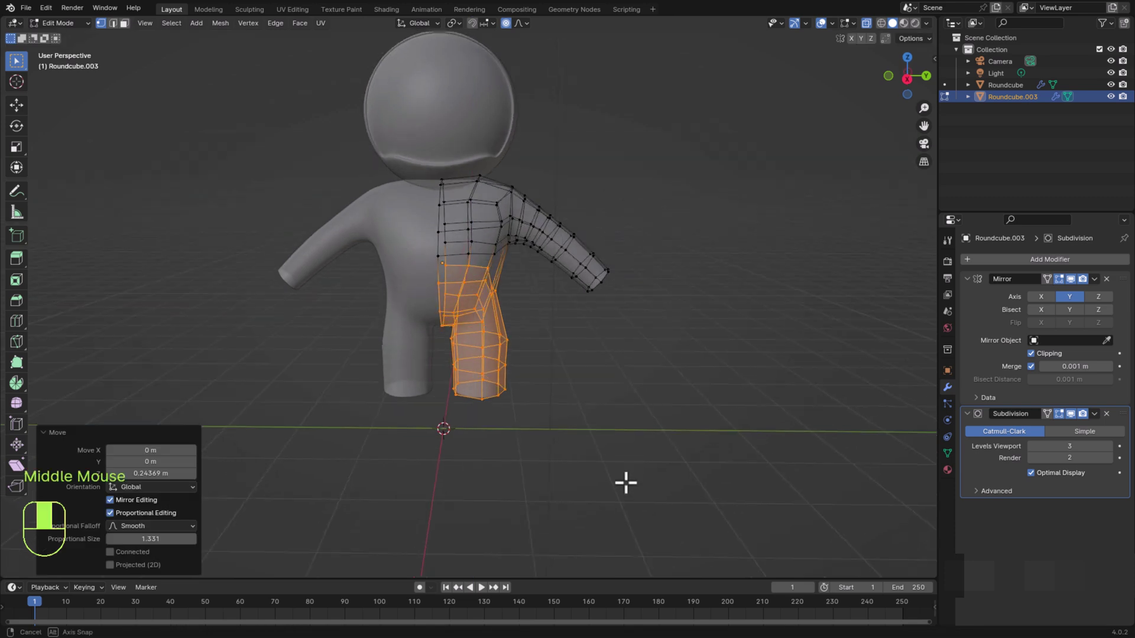
Turn off X-ray display in Object Mode and reopen the body in Edit Mode
click(620, 471)
key(Tab)
click(866, 25)
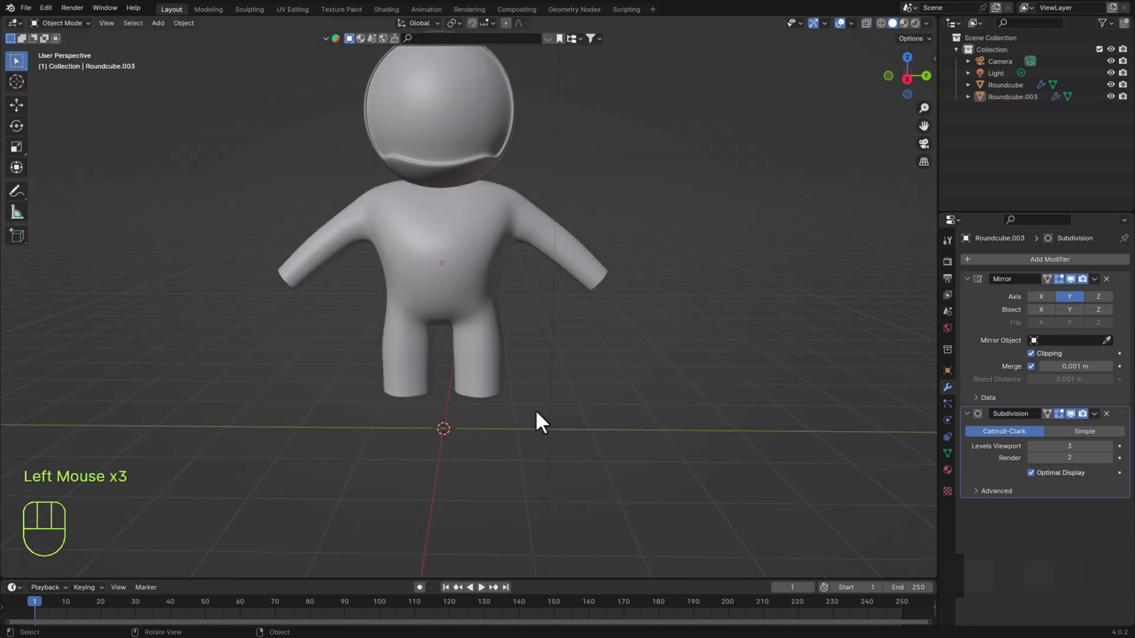
scroll(534, 411, down, 1)
click(456, 278)
key(Tab)
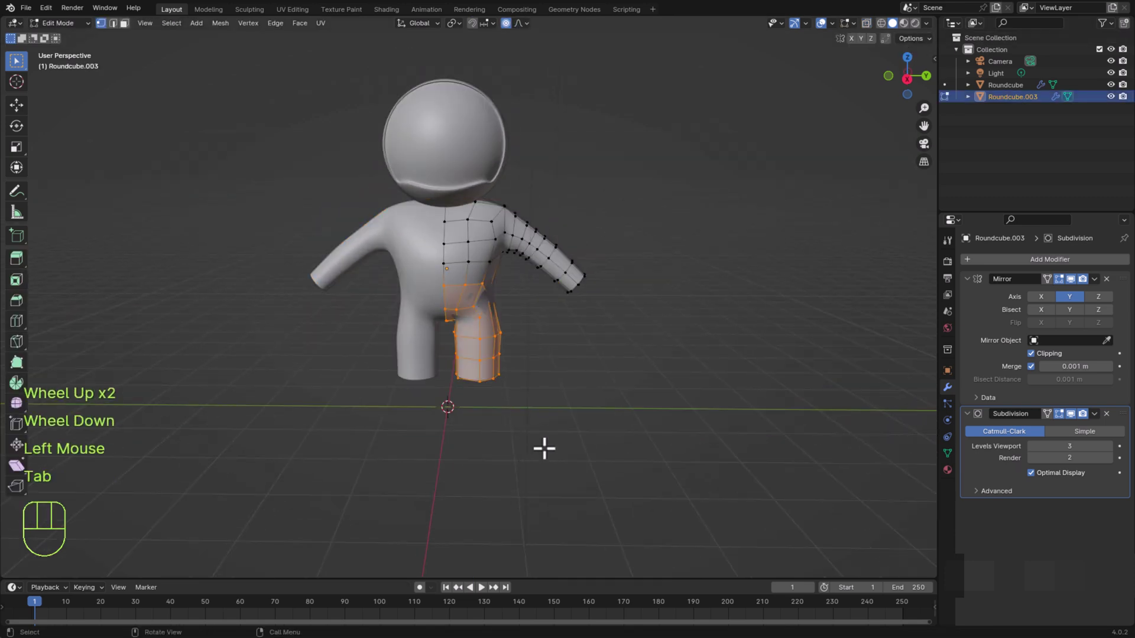
Shift the selected leg and hip 0.0094 m along Y with a proportional size of 1.331
mouse_move(543, 449)
middle_down()
mouse_move(560, 433)
mouse_move(421, 420)
mouse_move(596, 421)
mouse_move(583, 445)
mouse_move(525, 446)
mouse_move(558, 446)
middle_up()
key(g)
key(y)
click(555, 398)
scroll(555, 400, down, 1)
scroll(554, 400, up, 2)
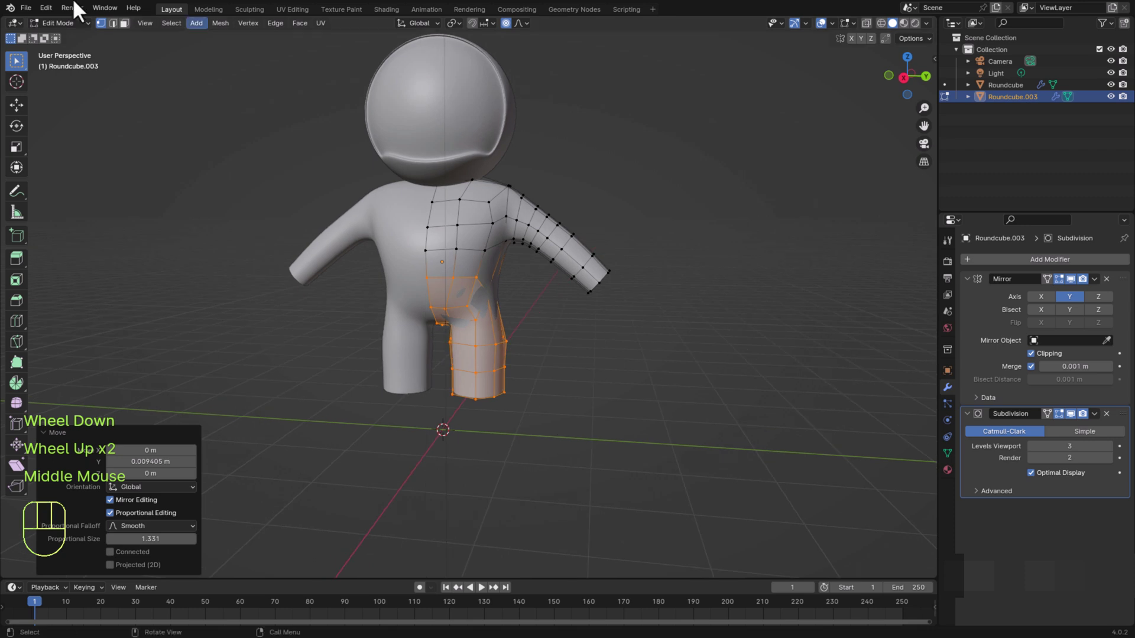
In edge mode with X-ray on, scale the edge loop where the leg joins the torso to 1.354 with a proportional size of 0.35
click(113, 24)
scroll(591, 448, up, 2)
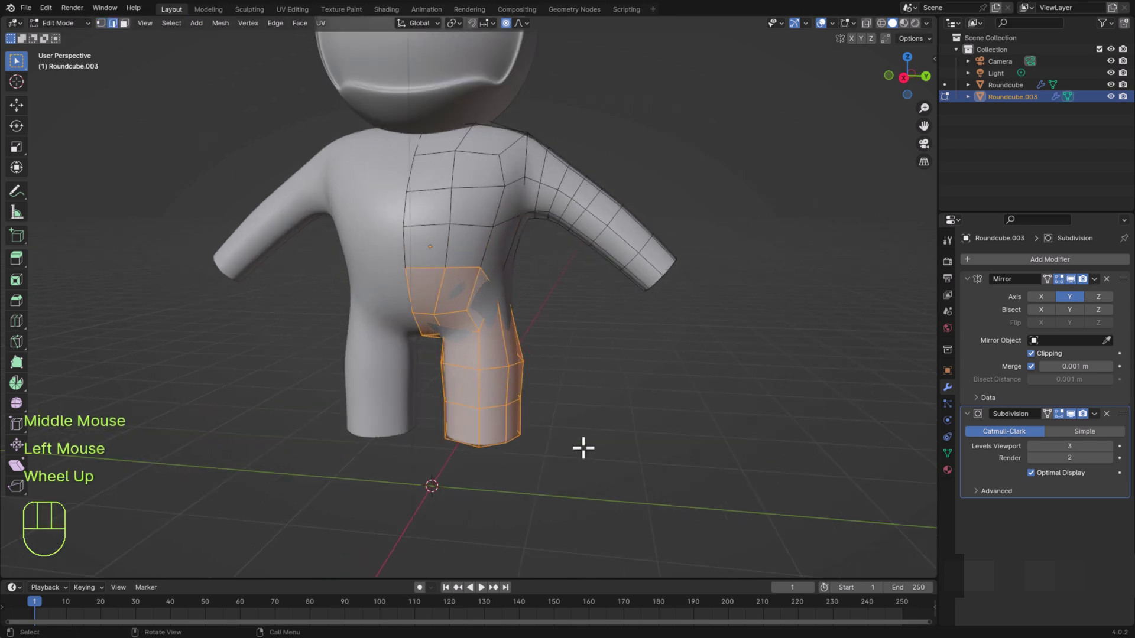
alt+click(484, 322)
click(866, 22)
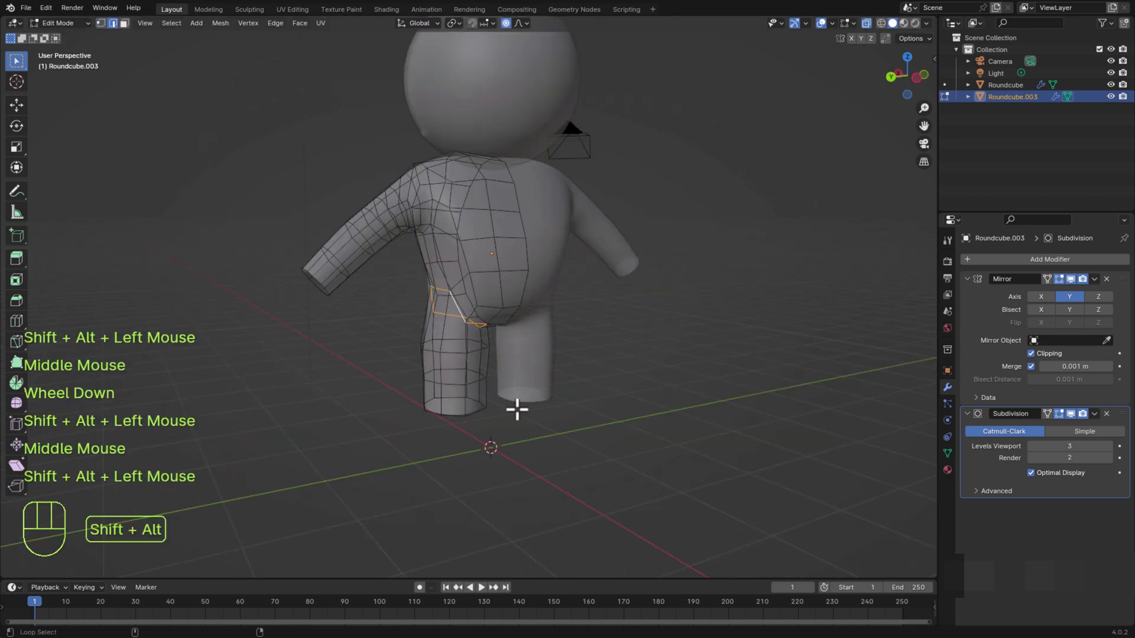
shift+middle_drag(517, 408, 472, 402)
scroll(308, 406, up, 2)
key(s)
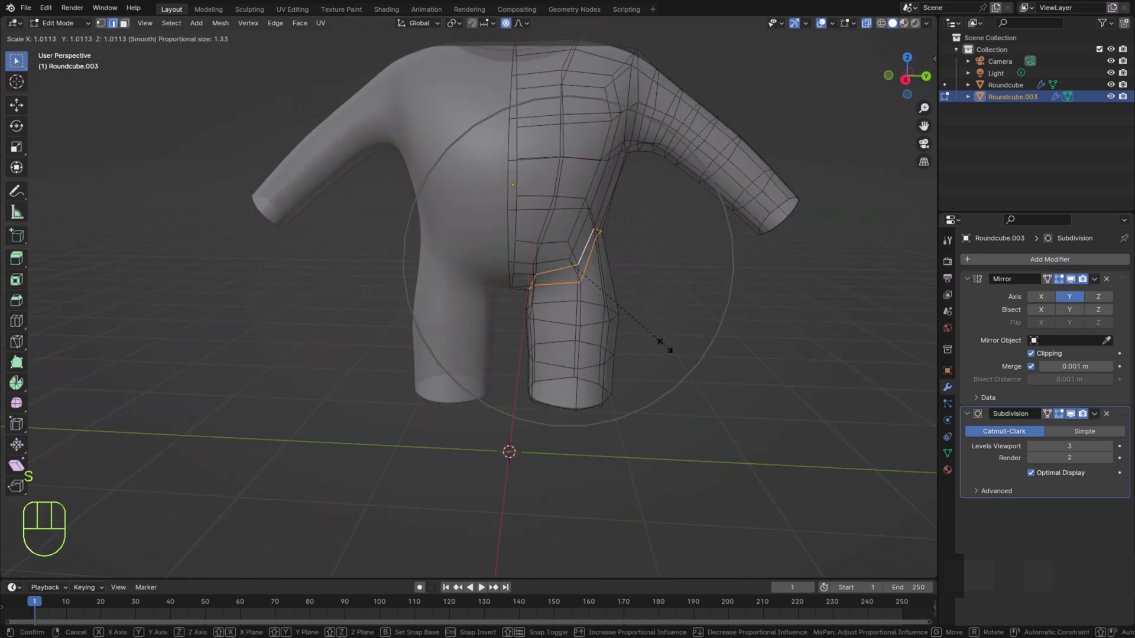
scroll(666, 344, up, 13)
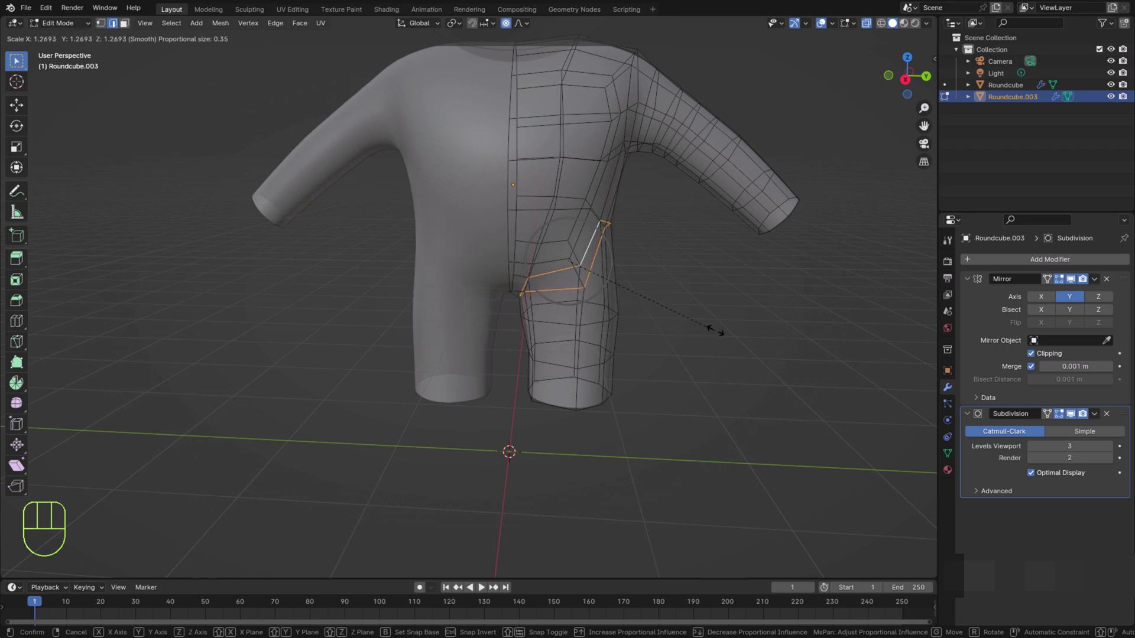
click(734, 329)
scroll(542, 481, down, 2)
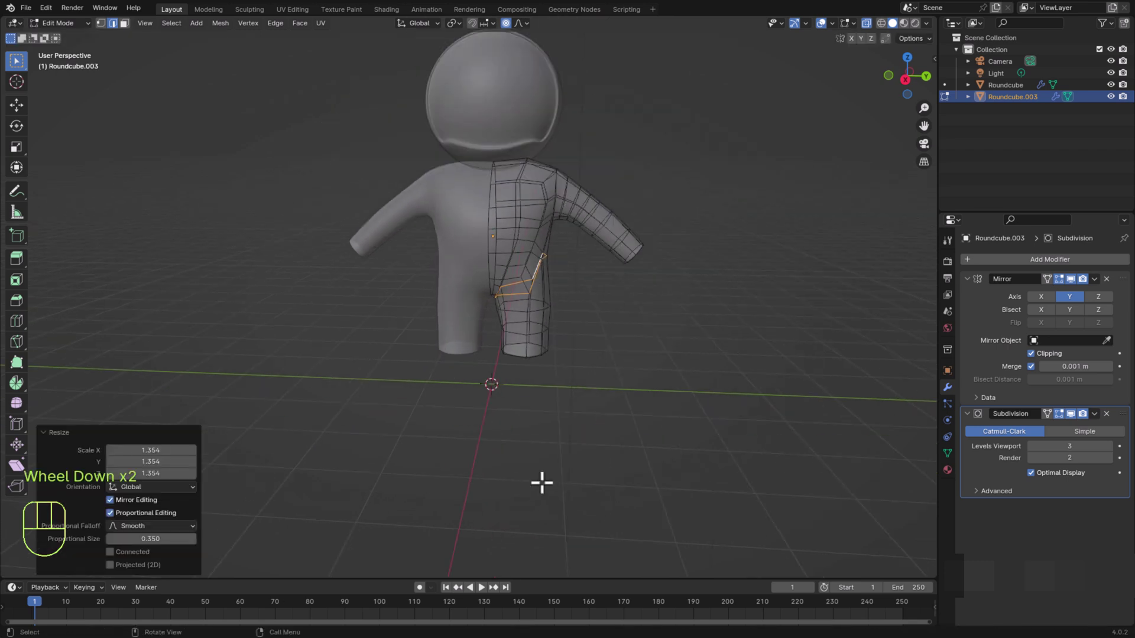
Lengthen the leg by extruding its bottom edge loop along Z by -0.393 m and again by -0.146 m
mouse_move(543, 480)
middle_down()
mouse_move(564, 457)
mouse_move(561, 480)
middle_up()
scroll(572, 478, up, 1)
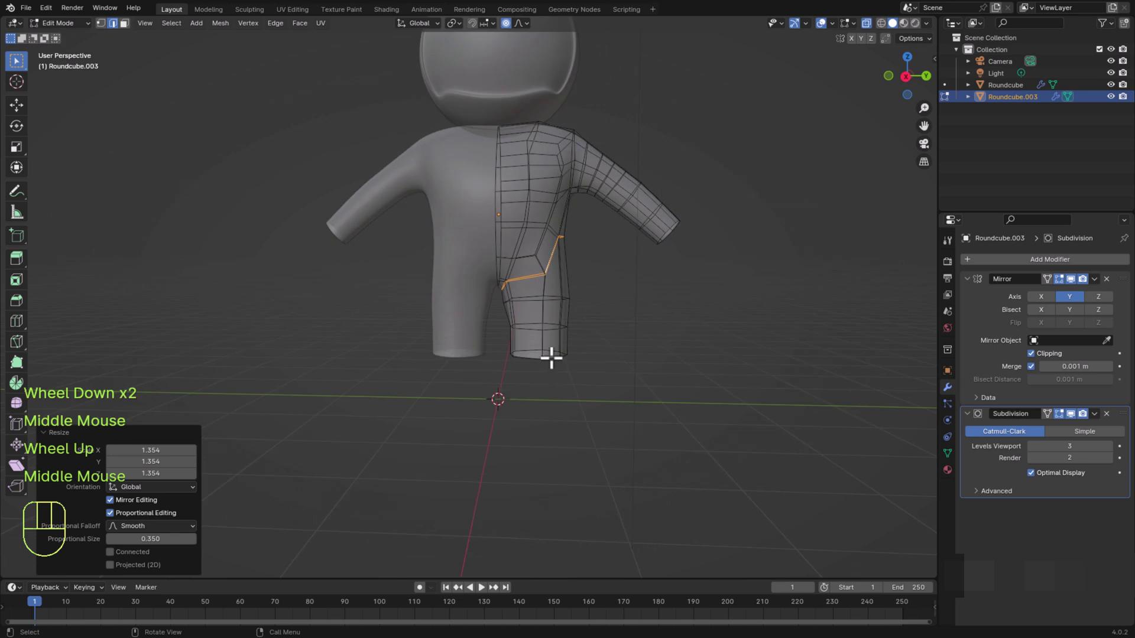
alt+click(554, 360)
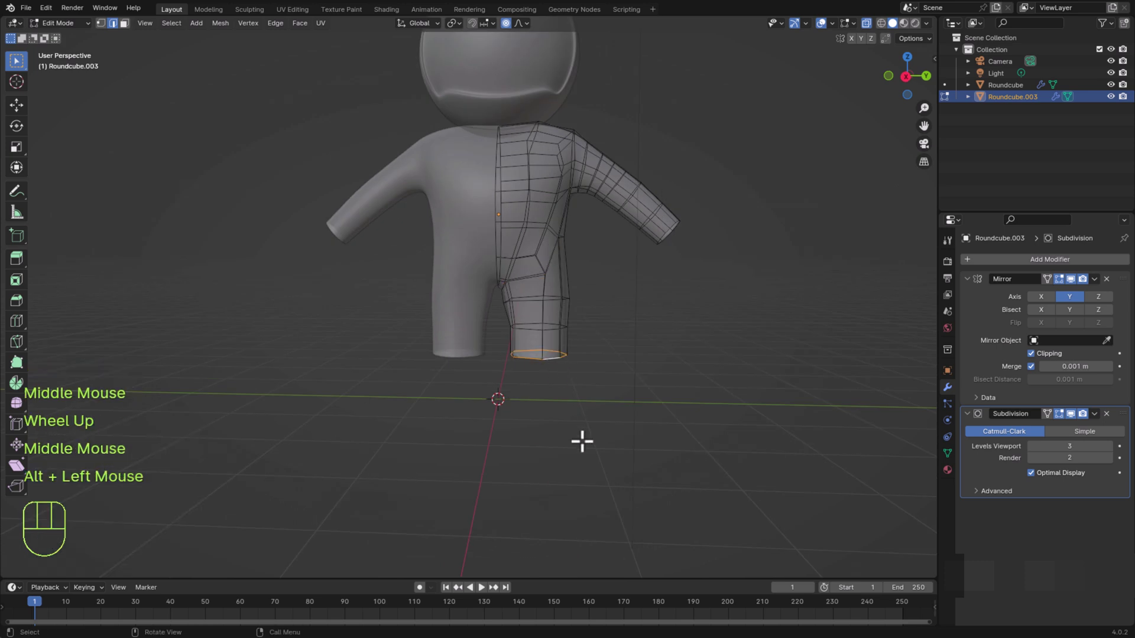
key(e)
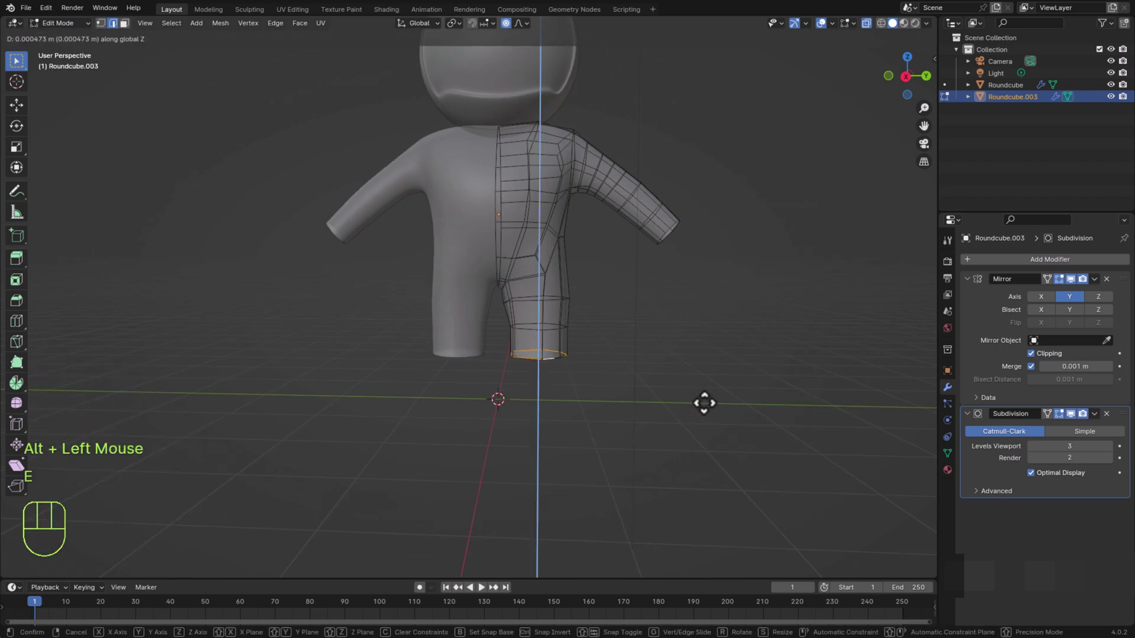
click(718, 435)
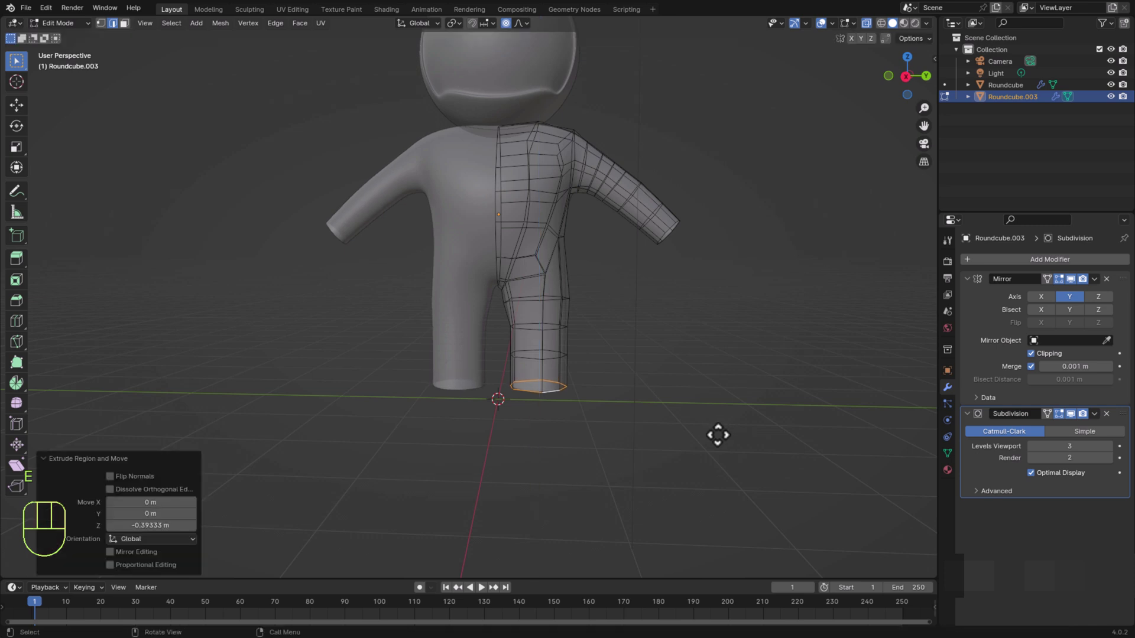
key(e)
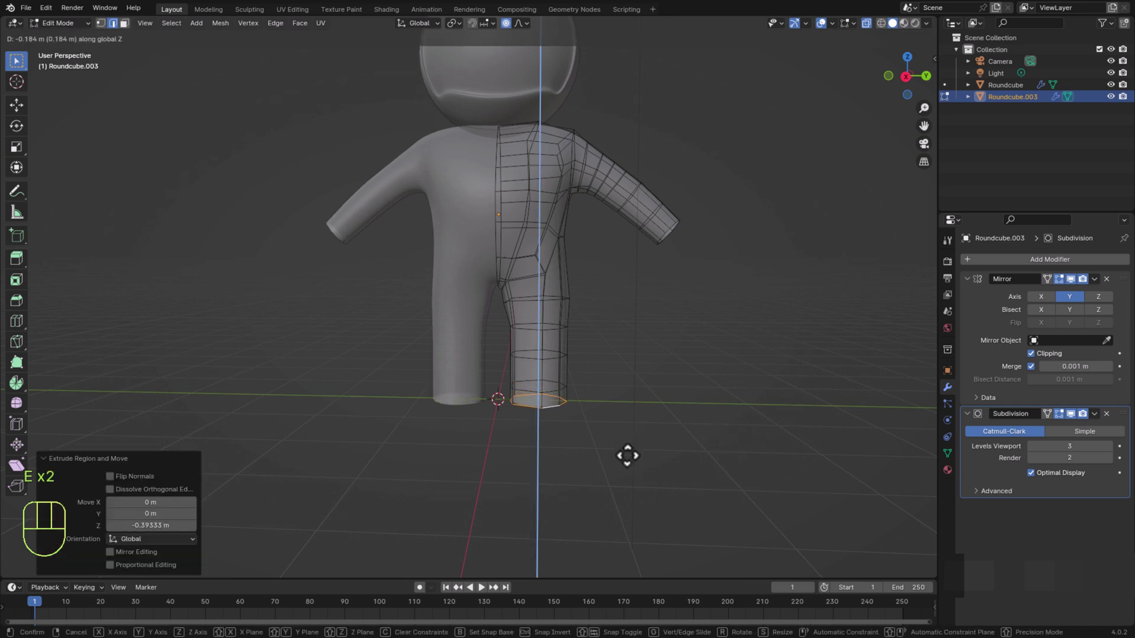
click(628, 456)
scroll(525, 474, down, 2)
scroll(526, 475, up, 1)
shift+middle_drag(571, 459, 574, 488)
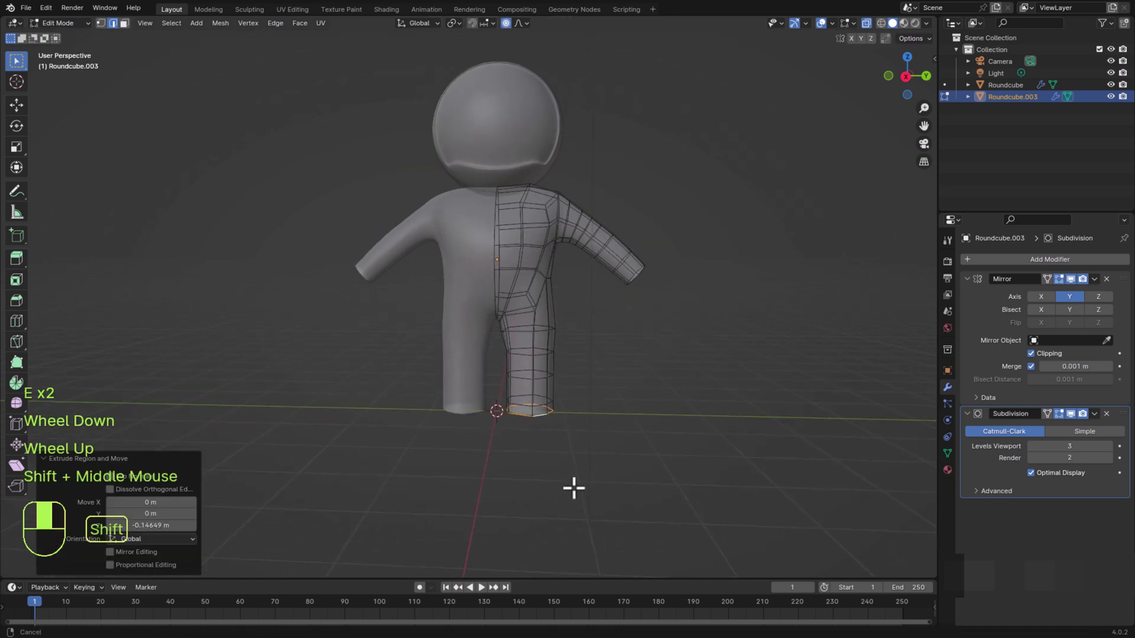
Move the edges on the side of the waist outward about 0.035 m along Y with a proportional size of about 0.826
middle_drag(565, 379, 501, 375)
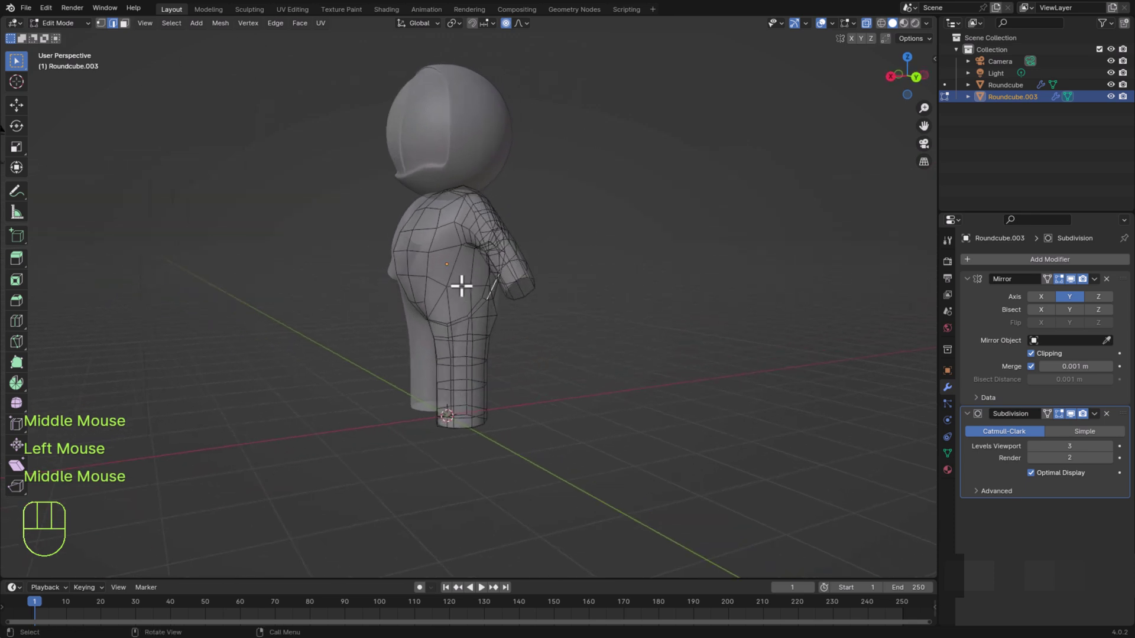
click(468, 287)
shift+click(483, 287)
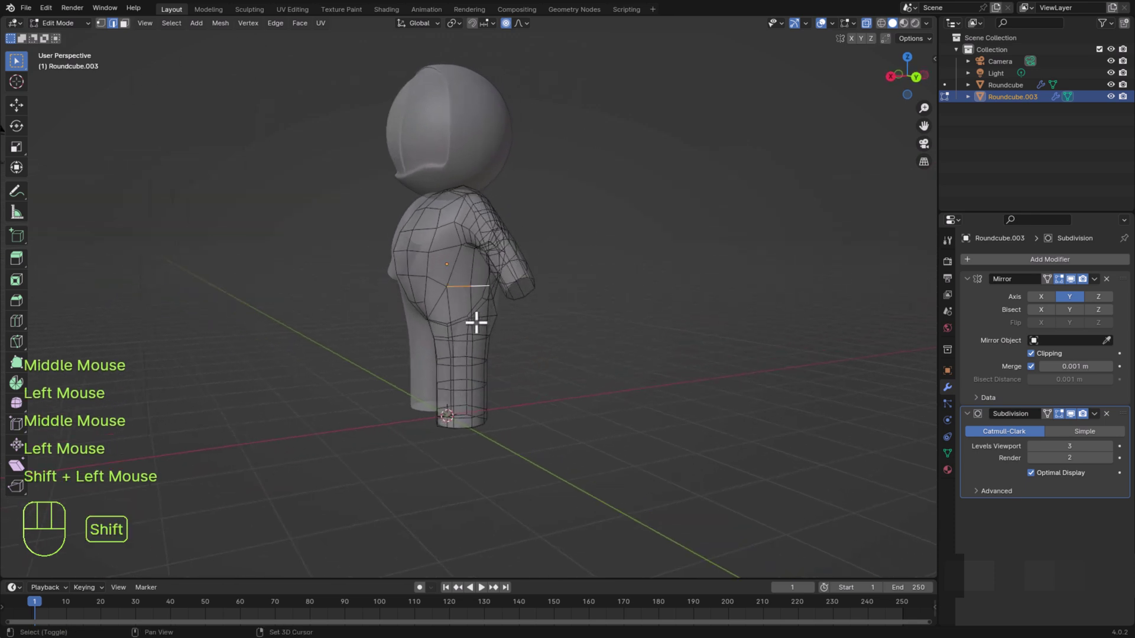
middle_drag(464, 448, 554, 457)
key(g)
key(y)
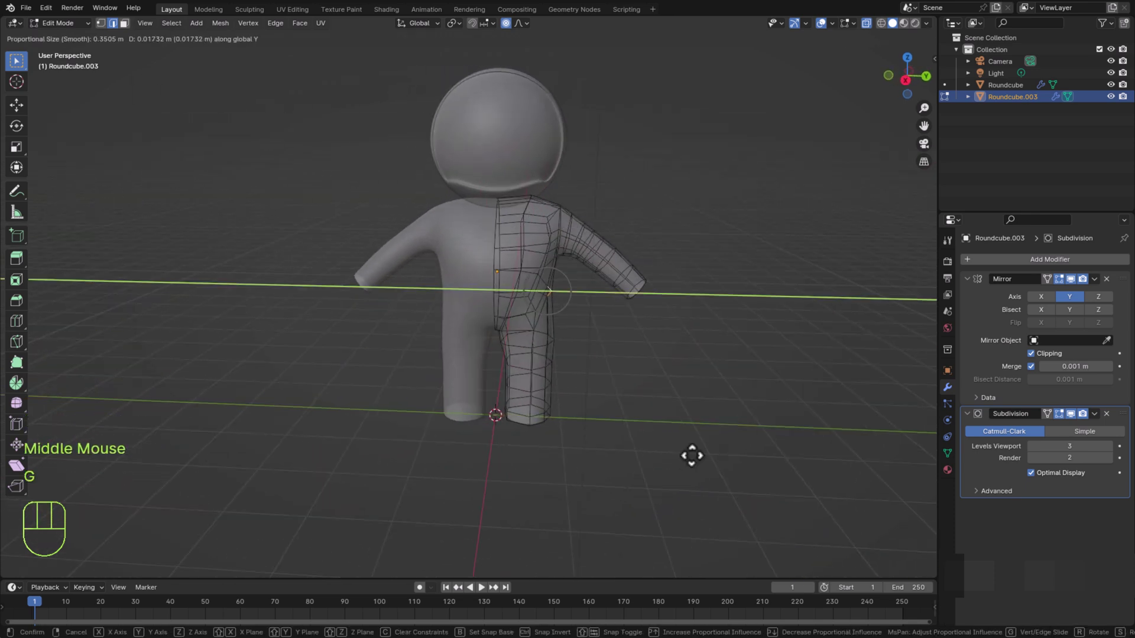
scroll(693, 455, down, 9)
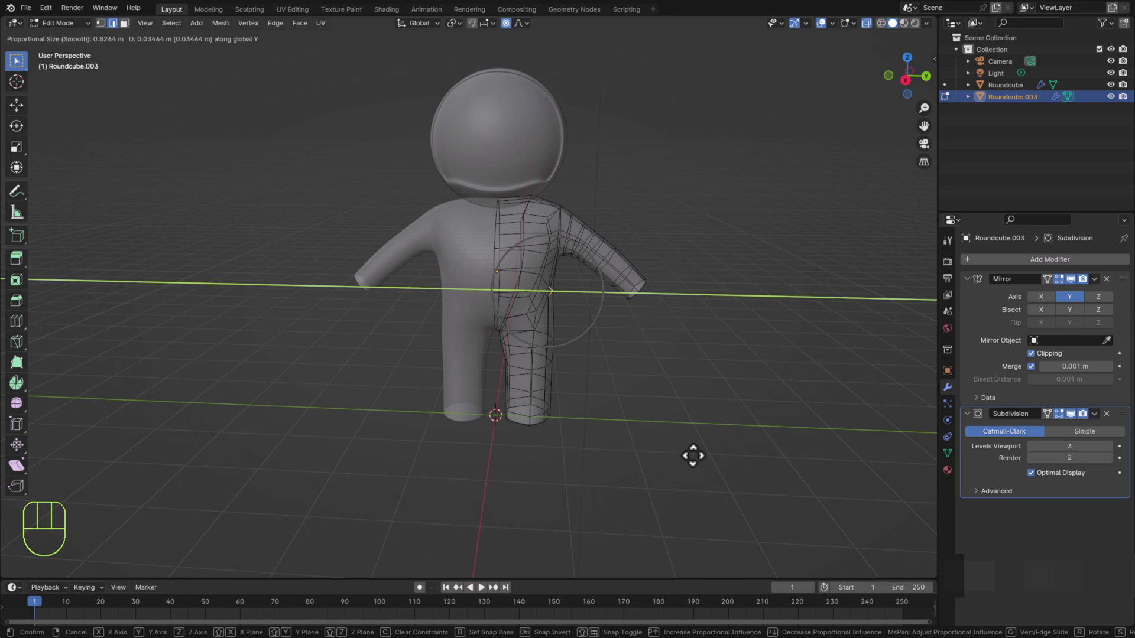
click(666, 536)
Save the file and turn off X-ray display
key(ctrl+s)
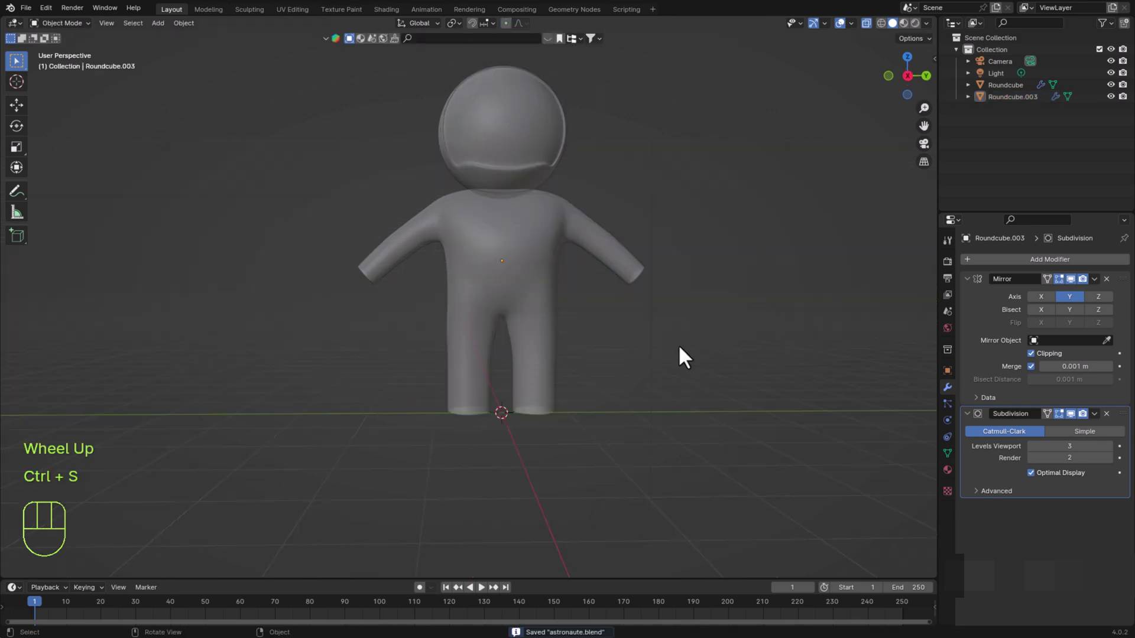
middle_drag(613, 394, 597, 402)
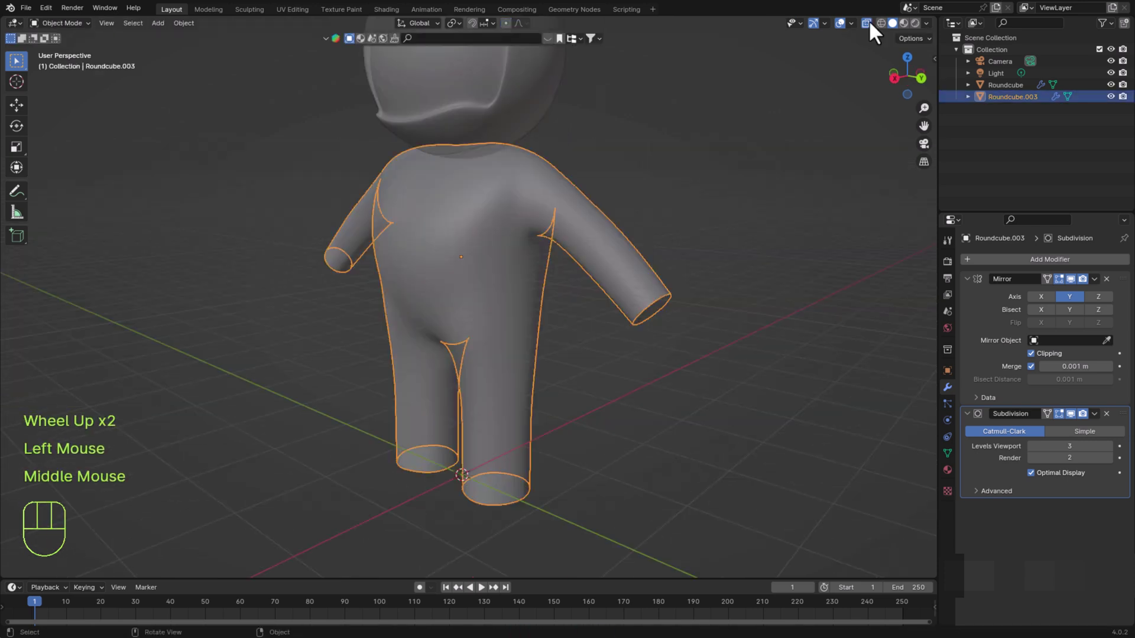
click(868, 24)
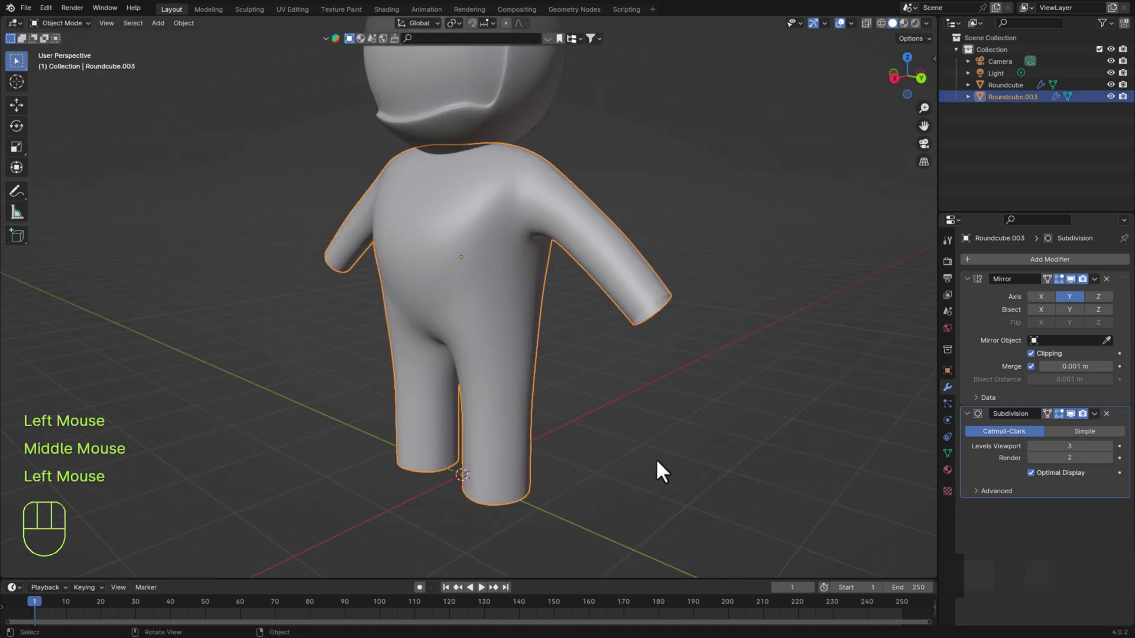
In the body's Edit Mode, extrude the open edge loop at the arm's end inward, scaled to 0.692
key(Tab)
middle_drag(663, 469, 644, 463)
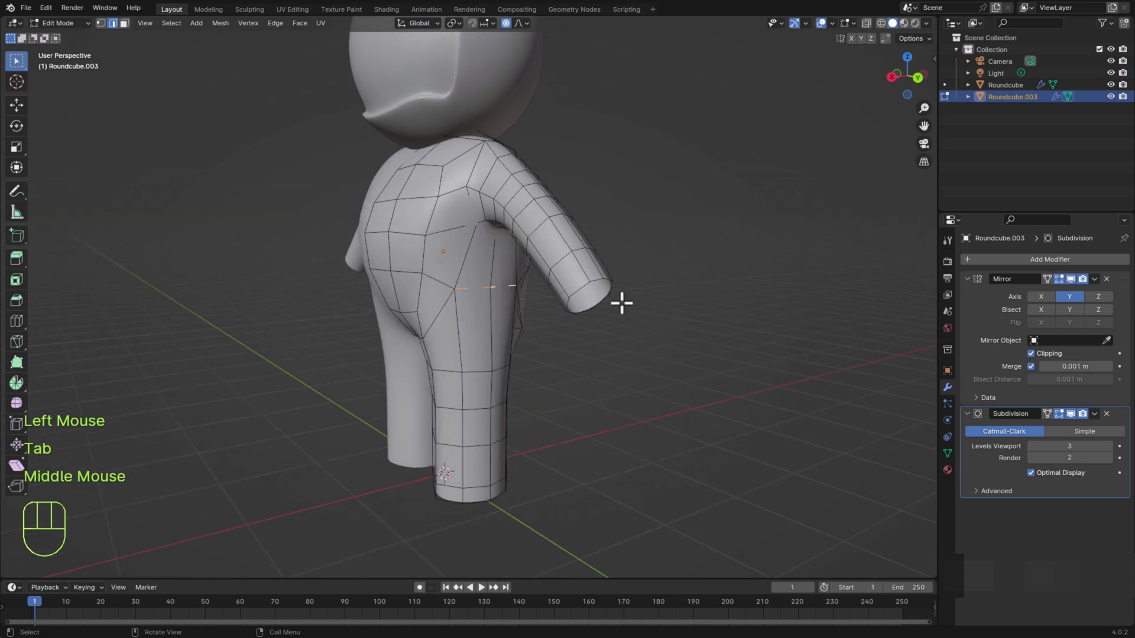
alt+click(604, 293)
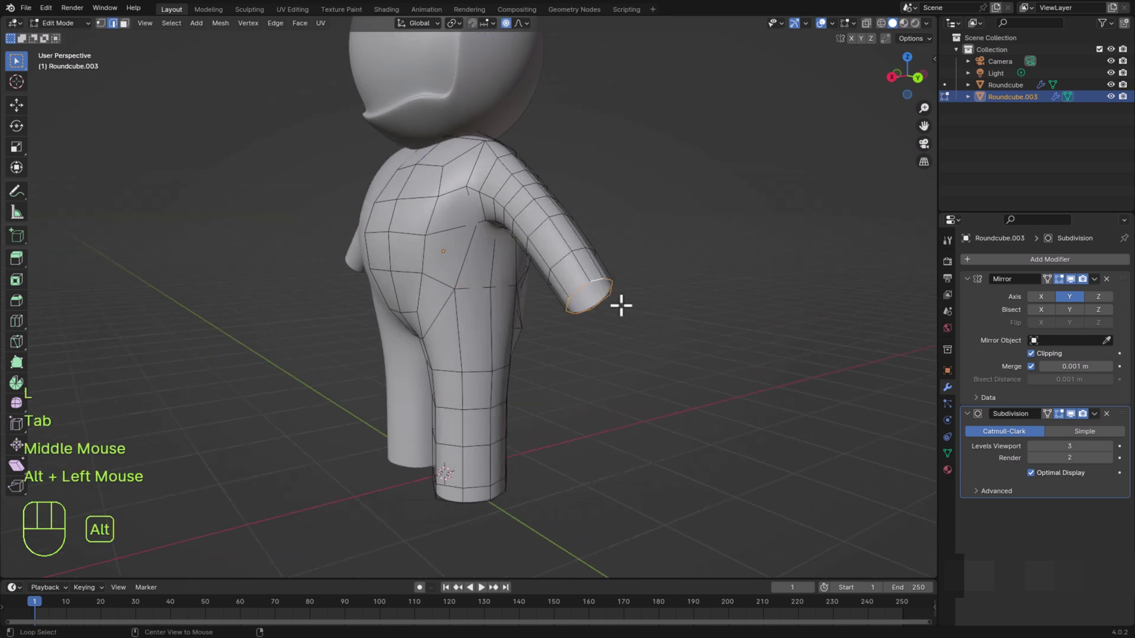
middle_drag(621, 304, 601, 375)
scroll(600, 375, up, 2)
middle_drag(684, 437, 680, 434)
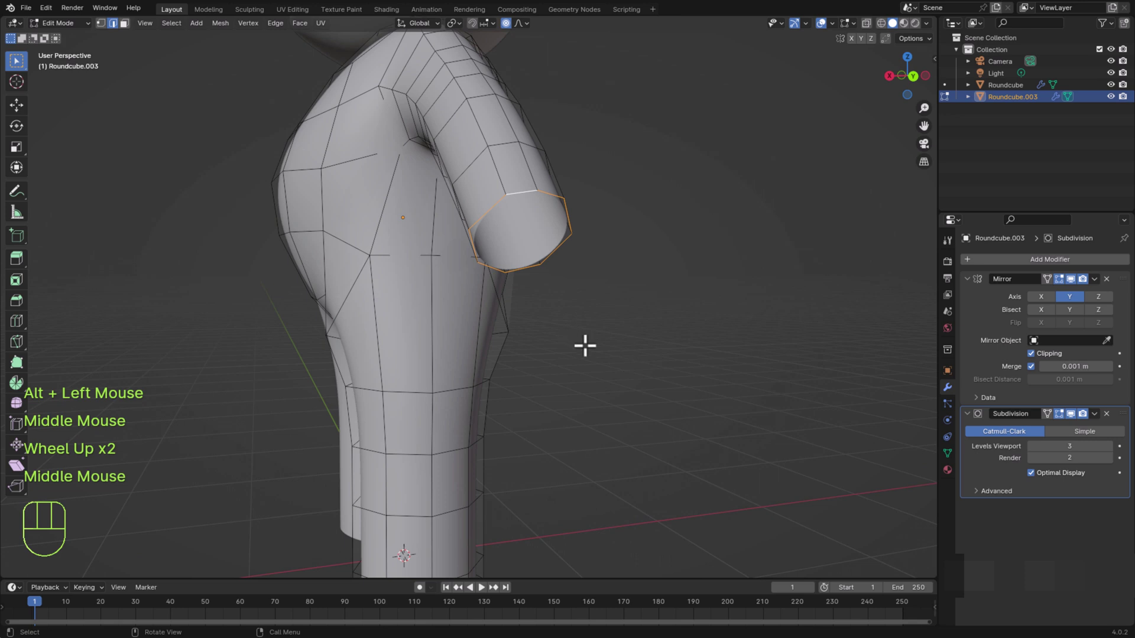
key(e)
key(s)
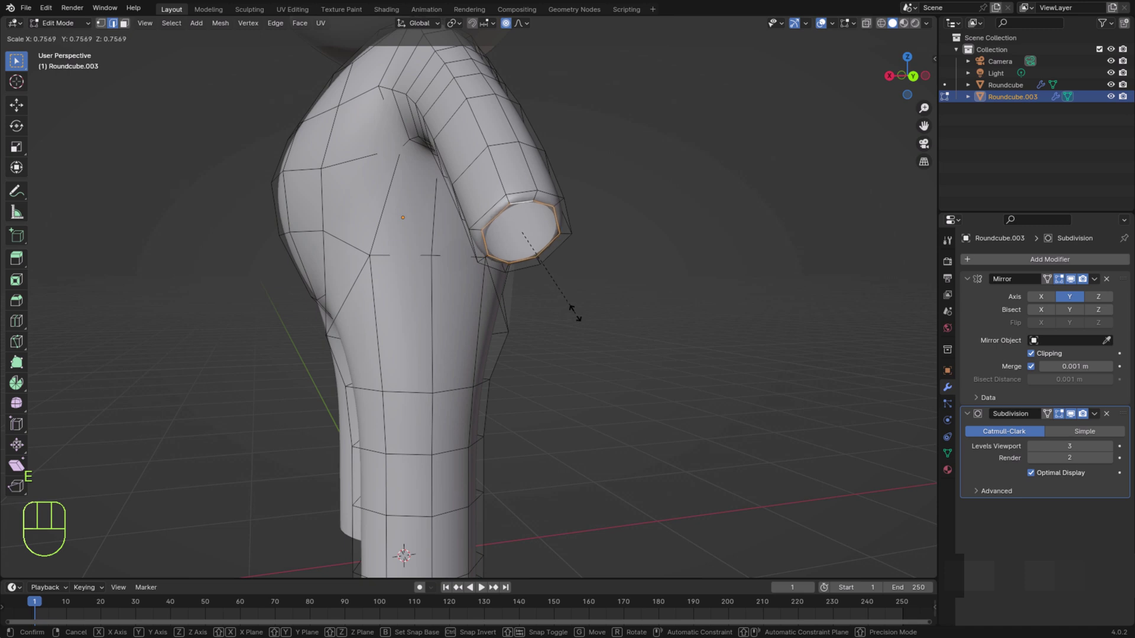
click(572, 309)
Extrude two more inward rings at the arm's end, scaled to 0.558 and 0.257
key(e)
key(s)
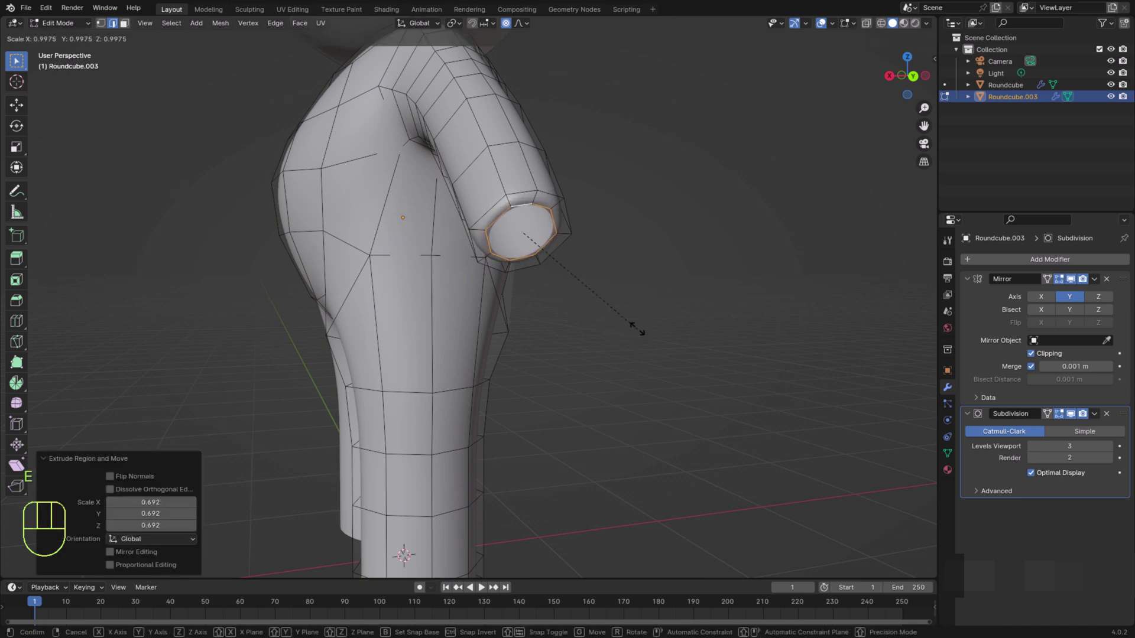
click(590, 284)
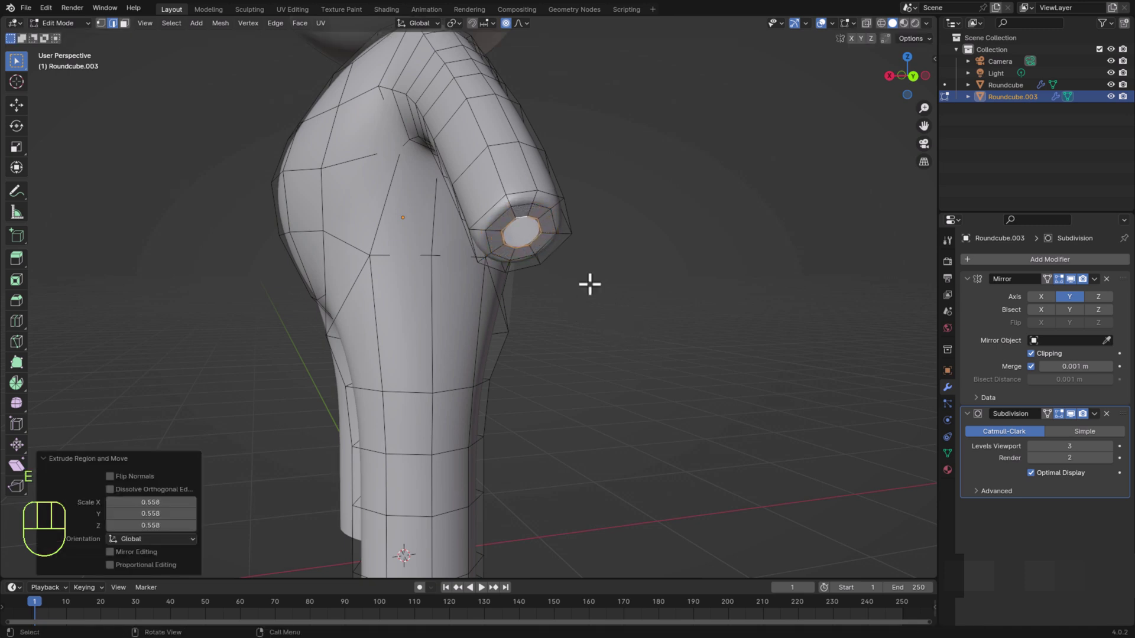
key(e)
key(s)
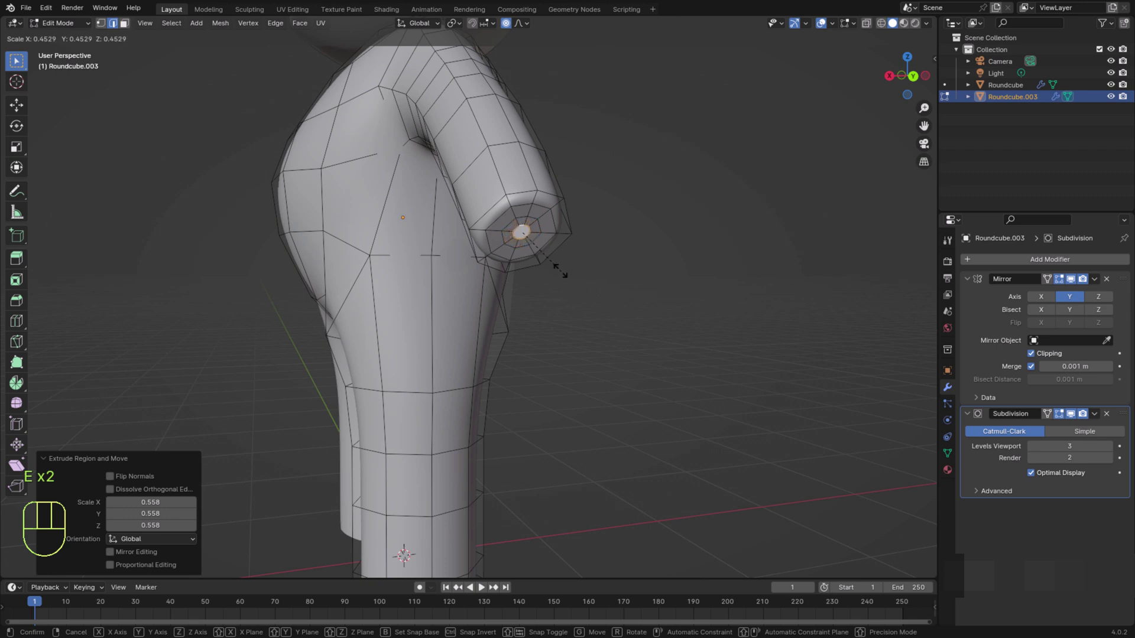
click(544, 255)
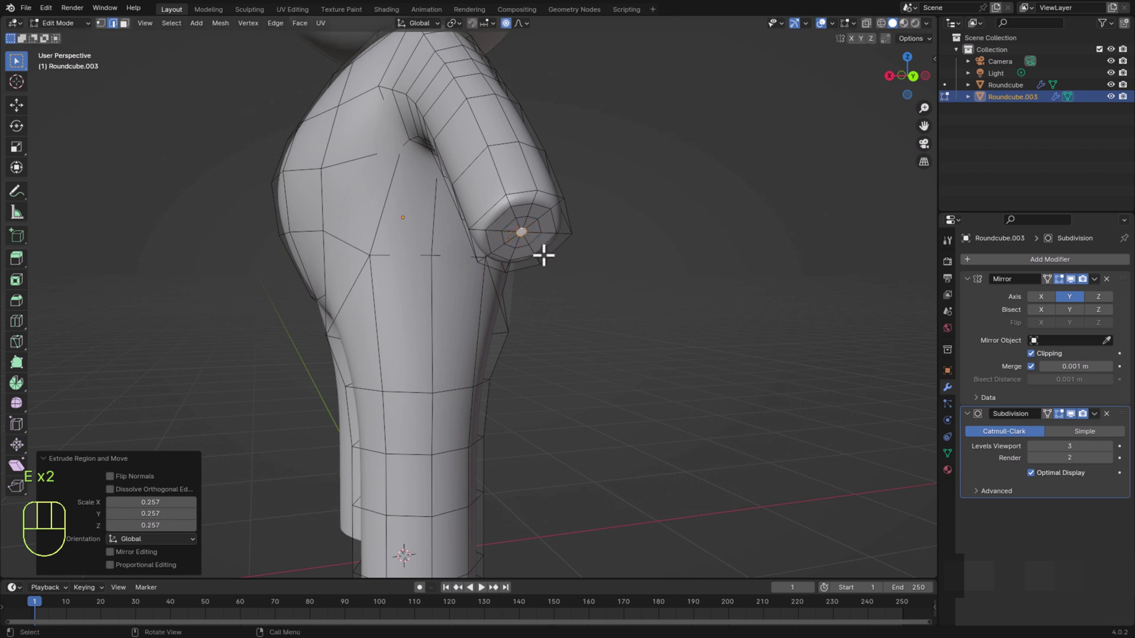
Merge the innermost ring at the arm's end at its center, clear the selection and save the file
key(m)
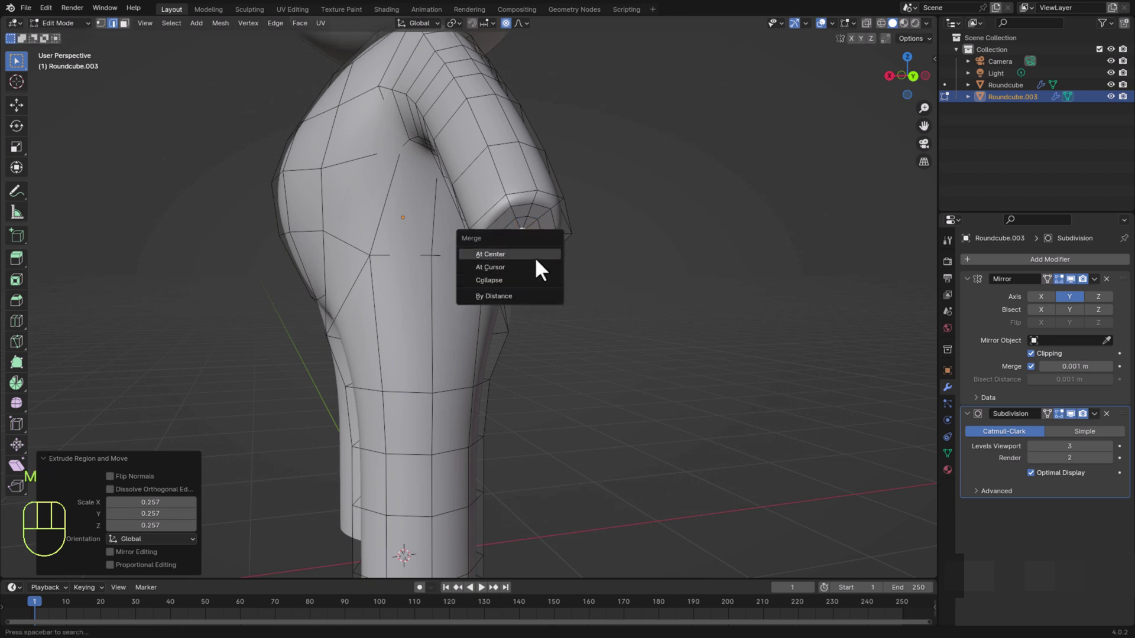
click(535, 257)
click(595, 370)
middle_drag(595, 370, 304, 434)
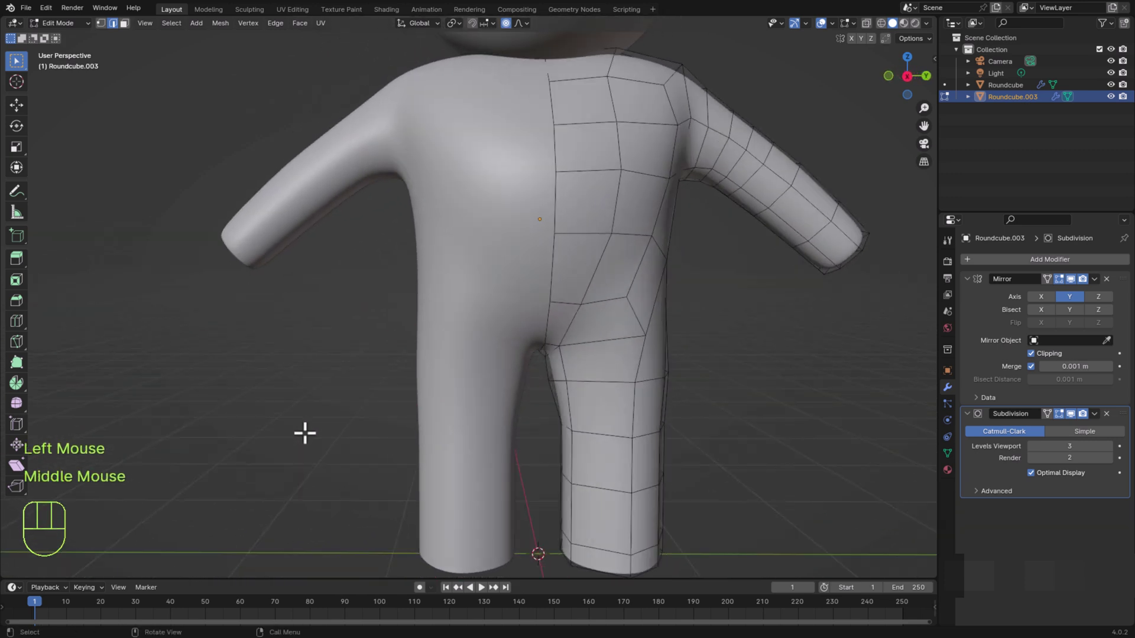
scroll(591, 467, down, 2)
key(ctrl+s)
Extrude the open edge loop at the leg's lower end inward, scaled to 0.677
middle_drag(650, 476, 601, 418)
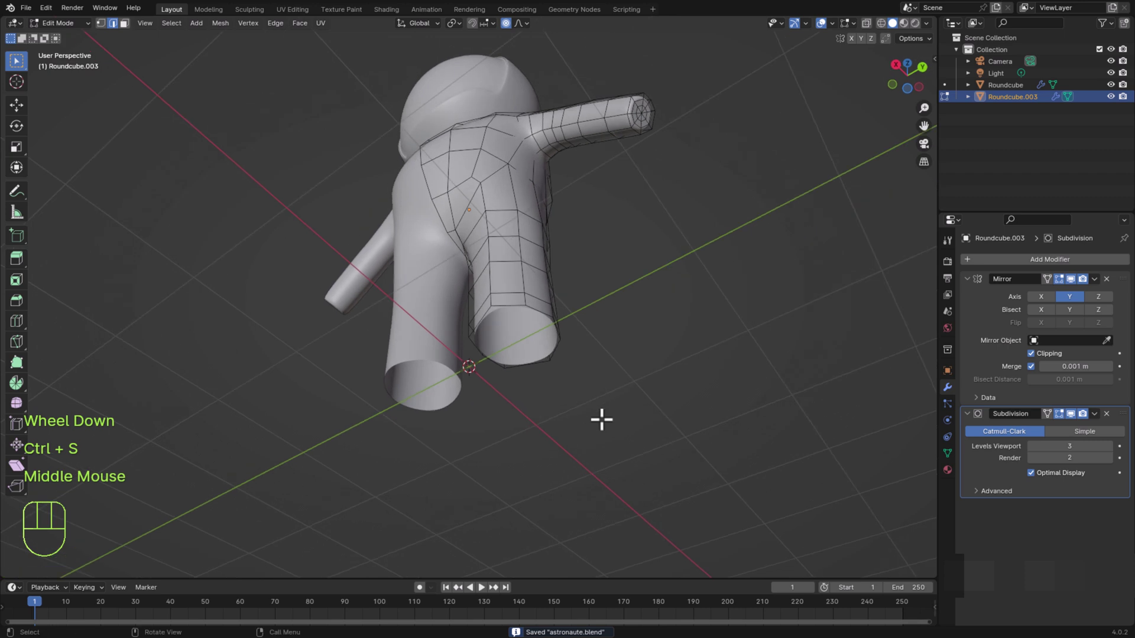
scroll(601, 420, up, 2)
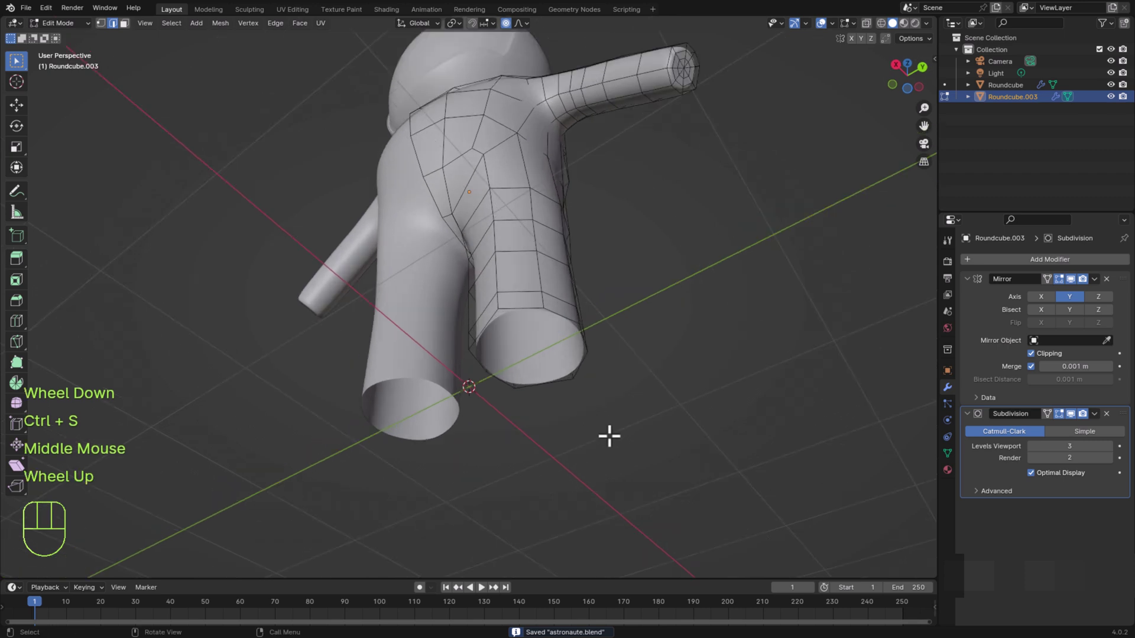
alt+click(565, 318)
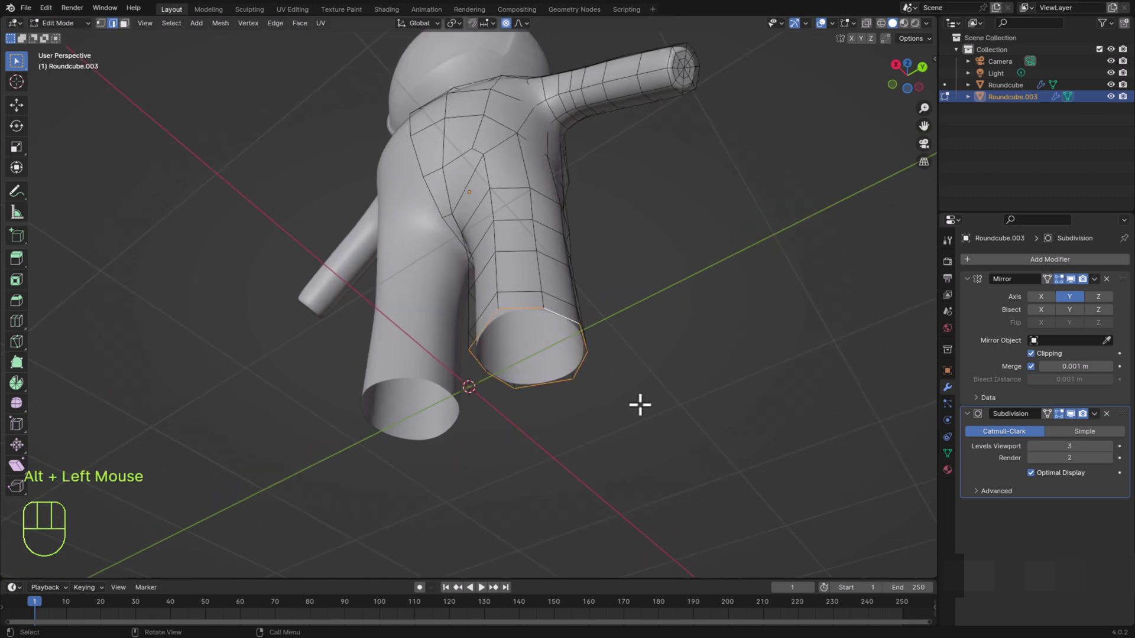
key(e)
key(s)
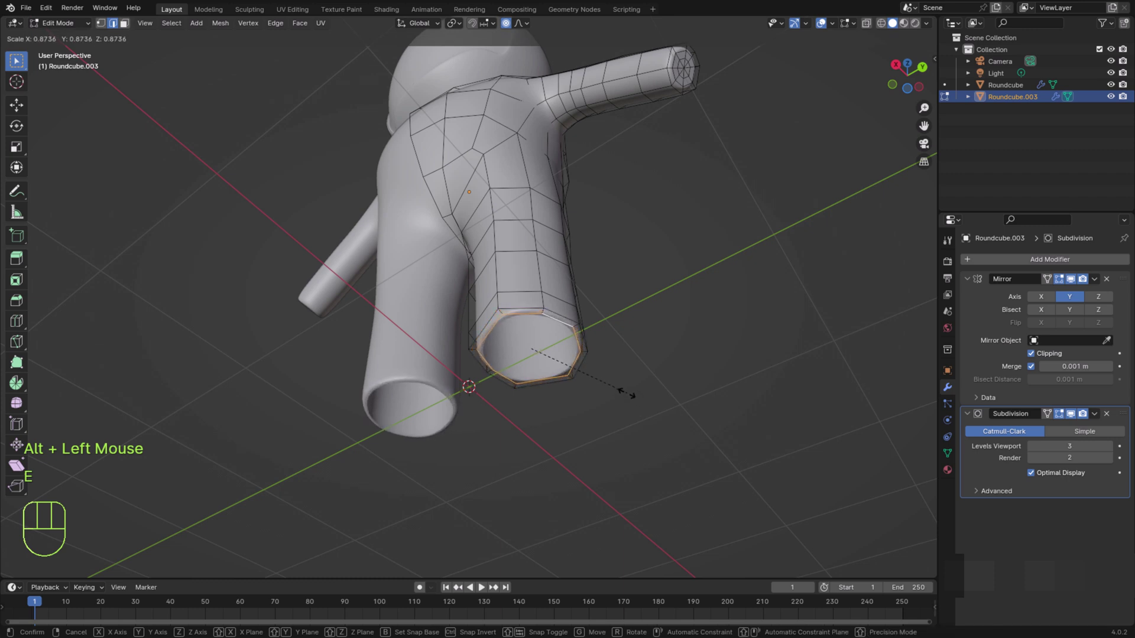
click(600, 380)
Extrude two more inward rings at the leg's lower end, scaled to 0.469 and 0.320
key(e)
key(s)
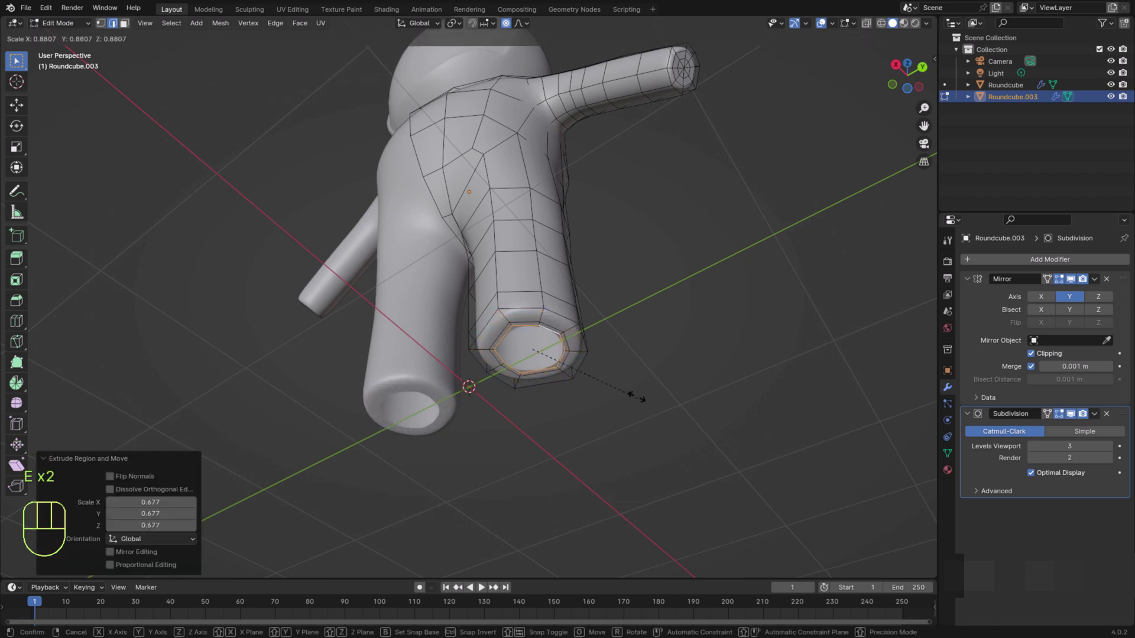
click(588, 373)
key(e)
key(s)
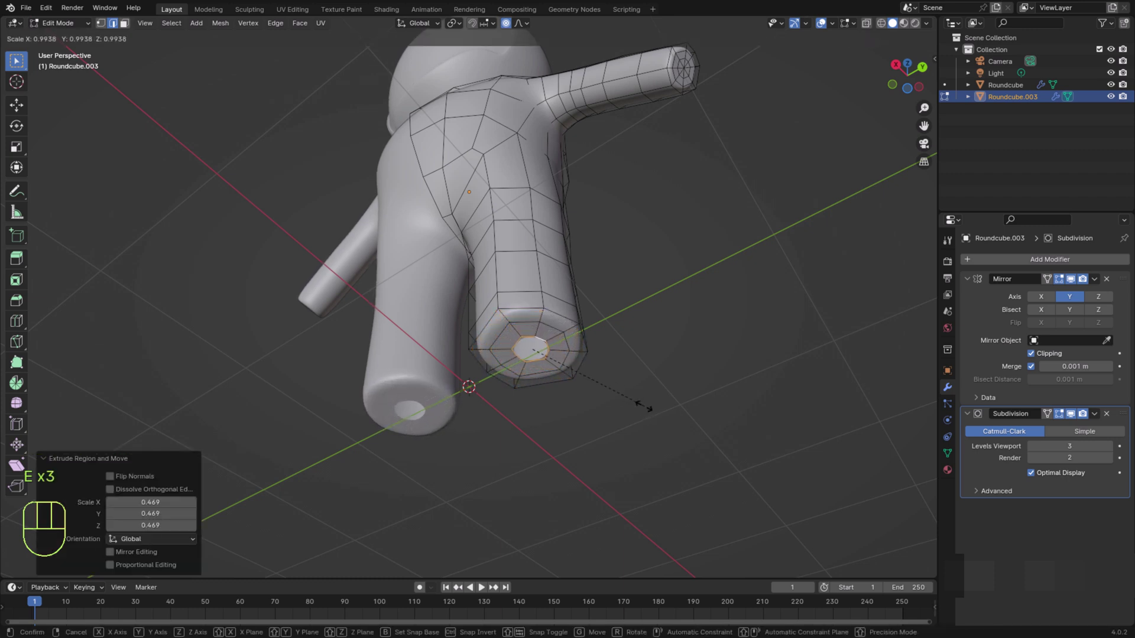
click(569, 373)
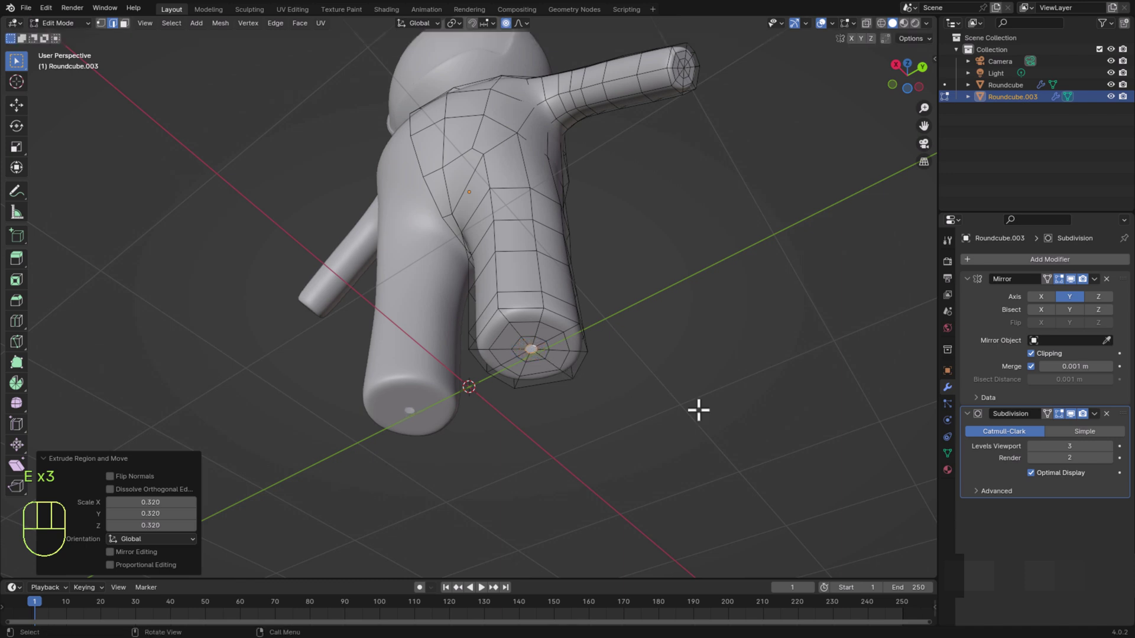
Merge the innermost ring at the leg's lower end at its center and save the file
key(m)
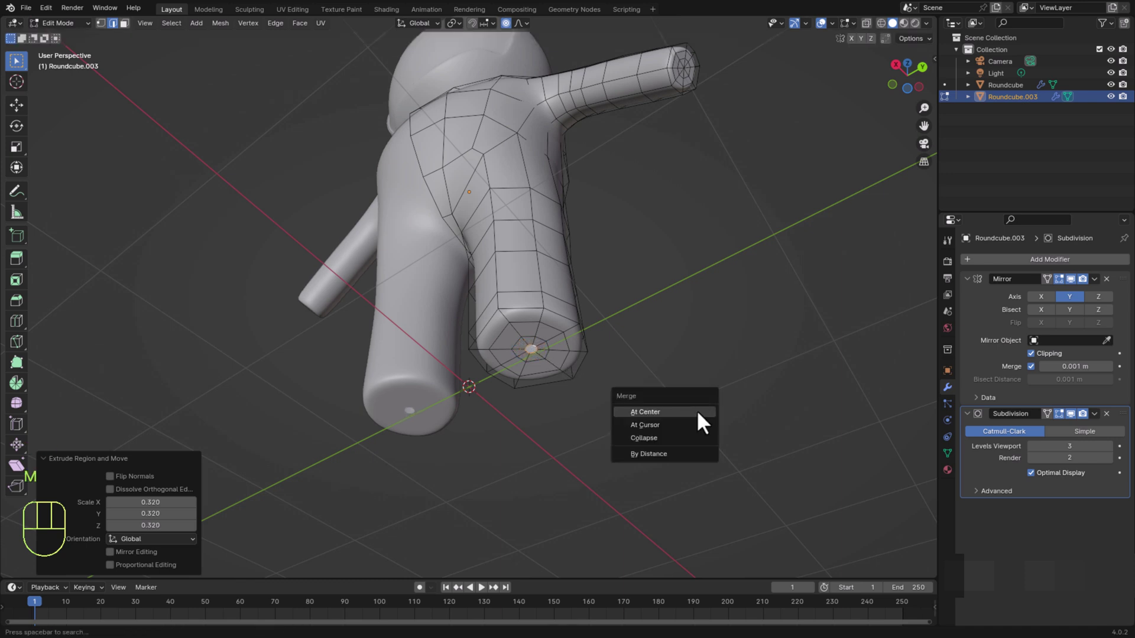
click(698, 412)
middle_drag(671, 464, 608, 514)
scroll(650, 515, down, 2)
middle_drag(680, 516, 741, 516)
key(ctrl+s)
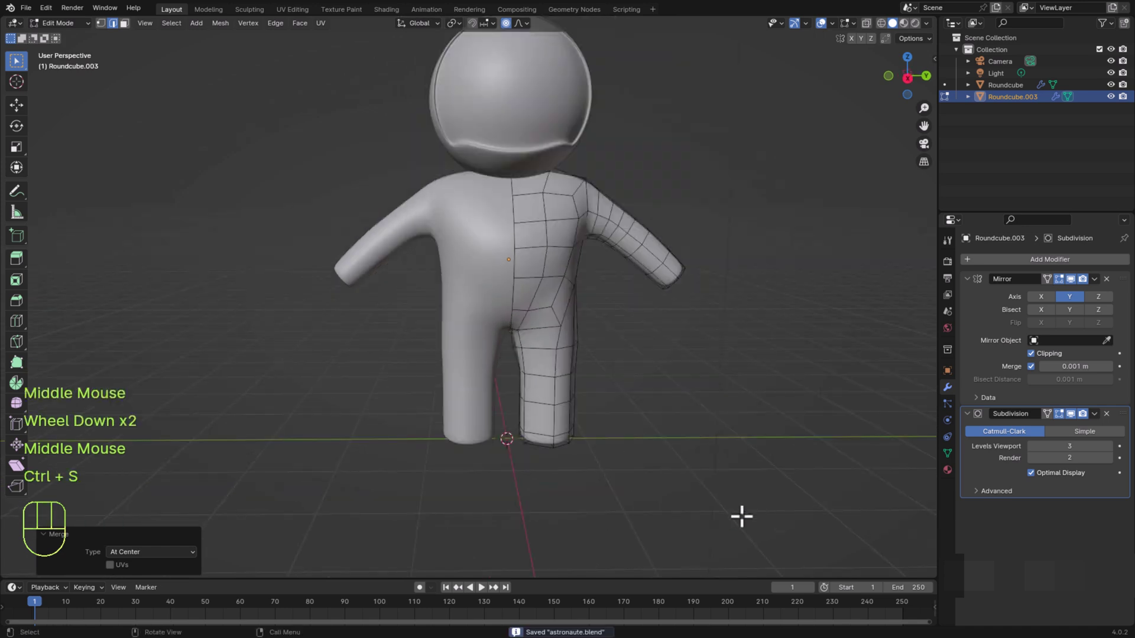
Switch to Object Mode and add a 2 m mesh cube at the world origin
click(60, 21)
click(66, 34)
click(594, 487)
middle_drag(594, 488, 545, 483)
scroll(512, 474, down, 1)
scroll(513, 473, up, 1)
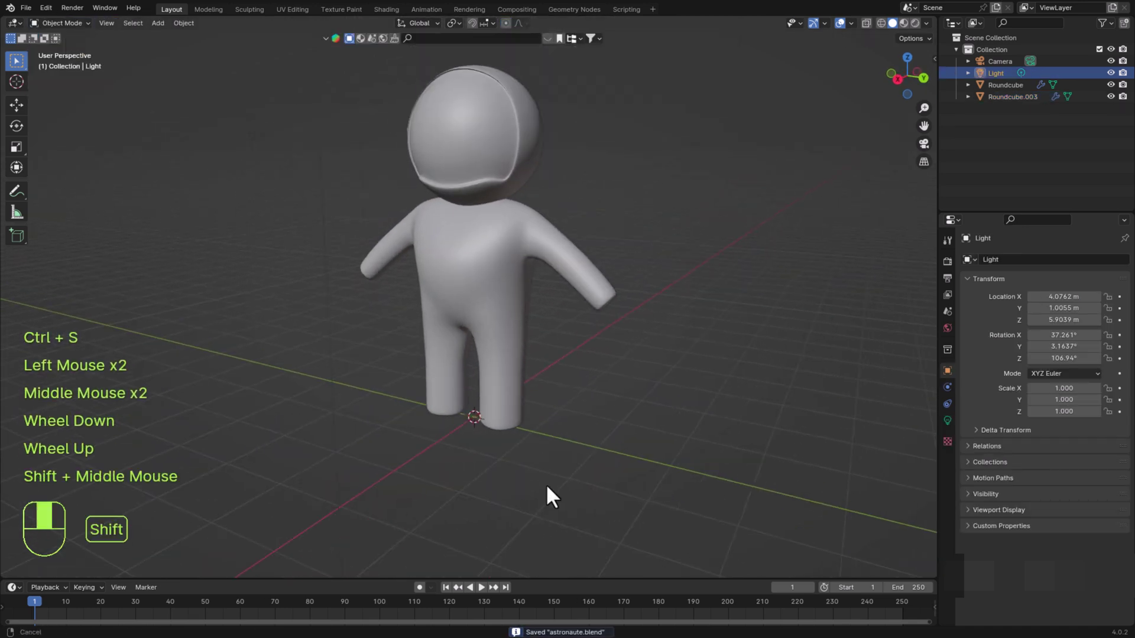
scroll(555, 480, up, 1)
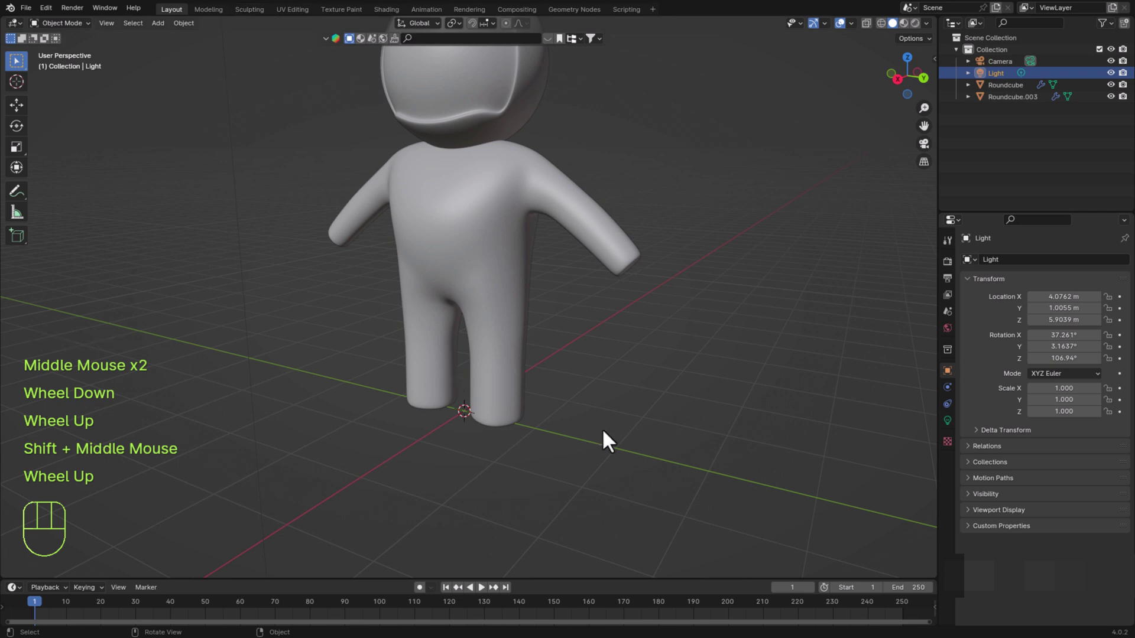
key(shift+a)
mouse_move(580, 421)
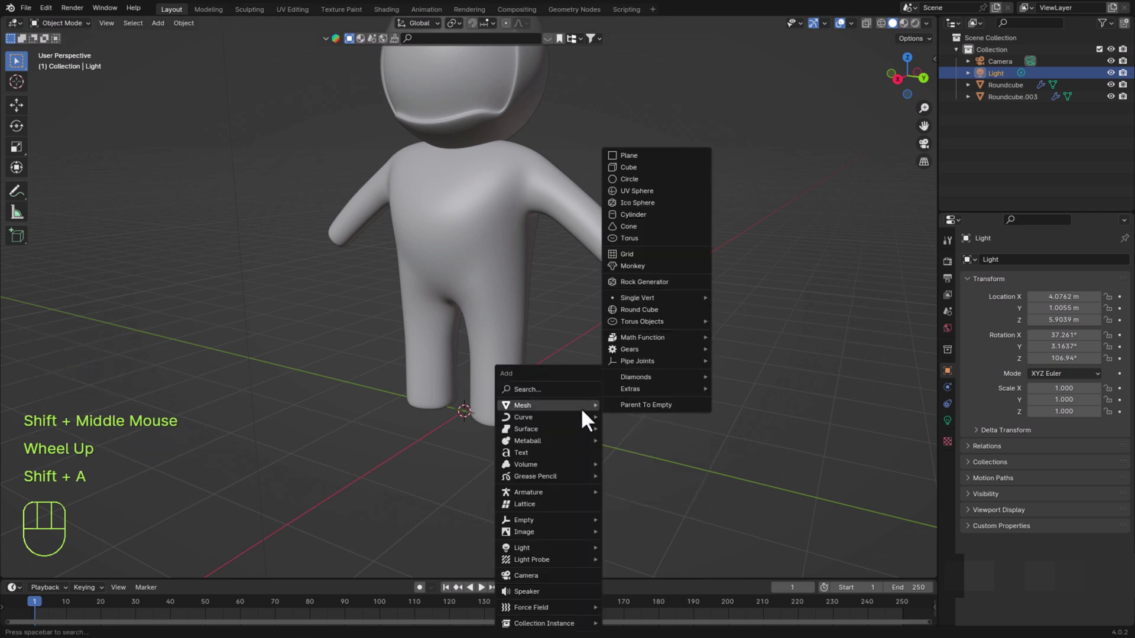
click(638, 166)
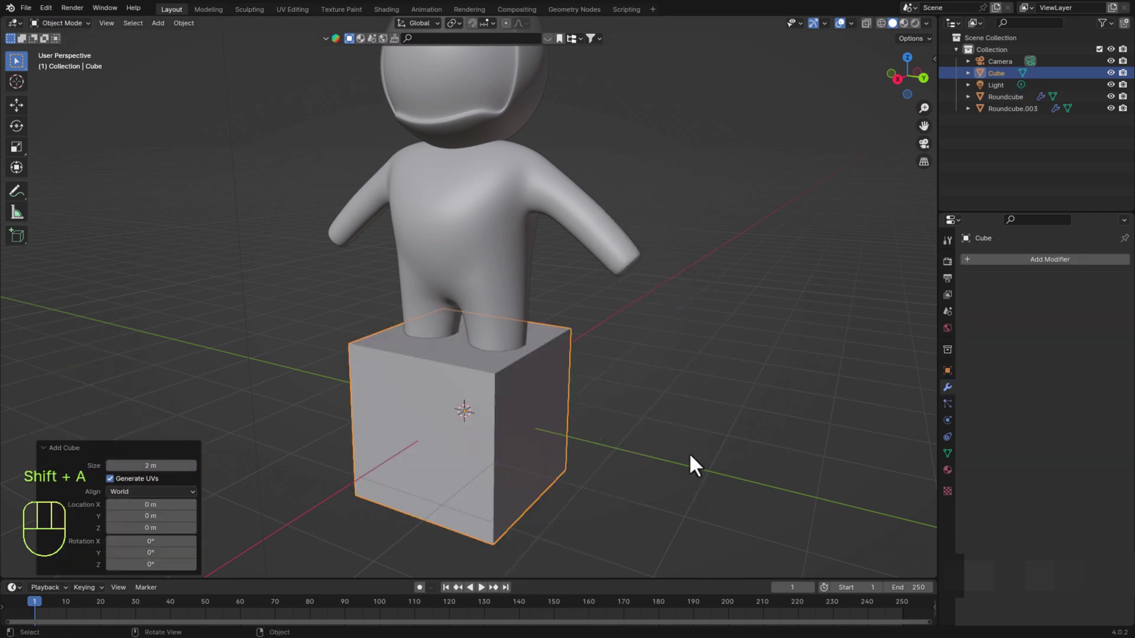
Scale the cube to 0.374 and move it about 0.465 m along Y to surround the leg's lower end
key(s)
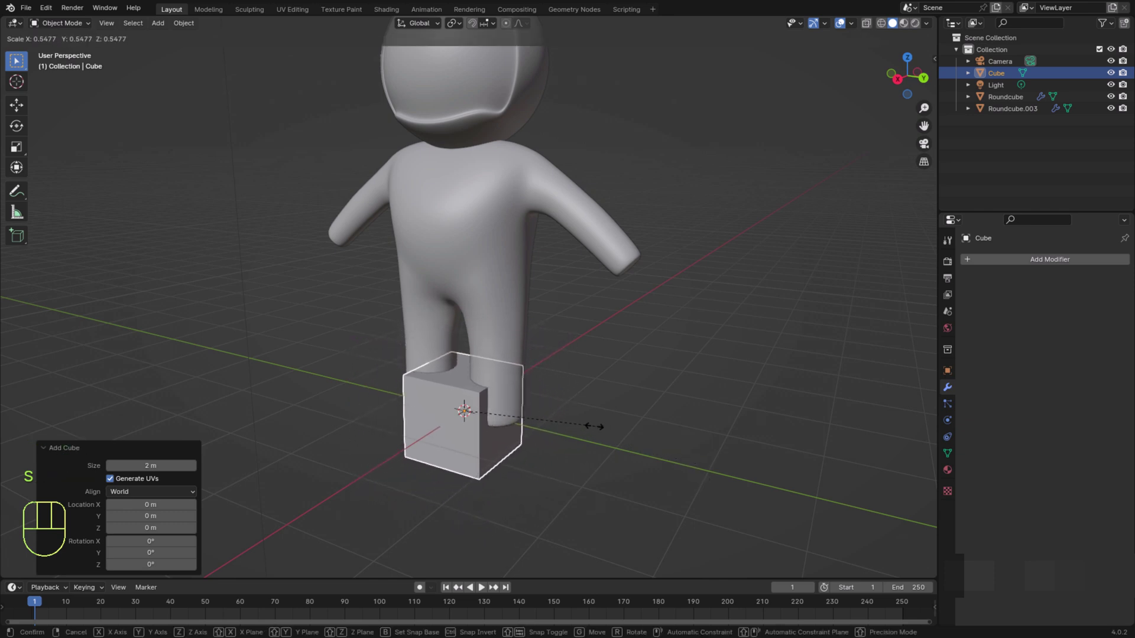
click(554, 414)
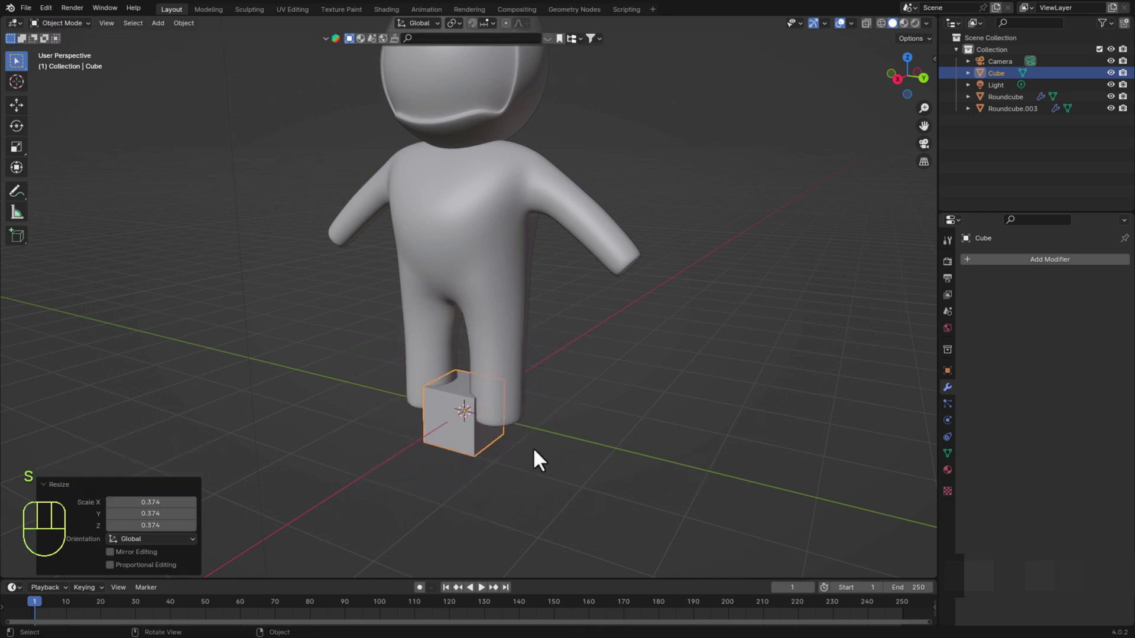
key(g)
key(y)
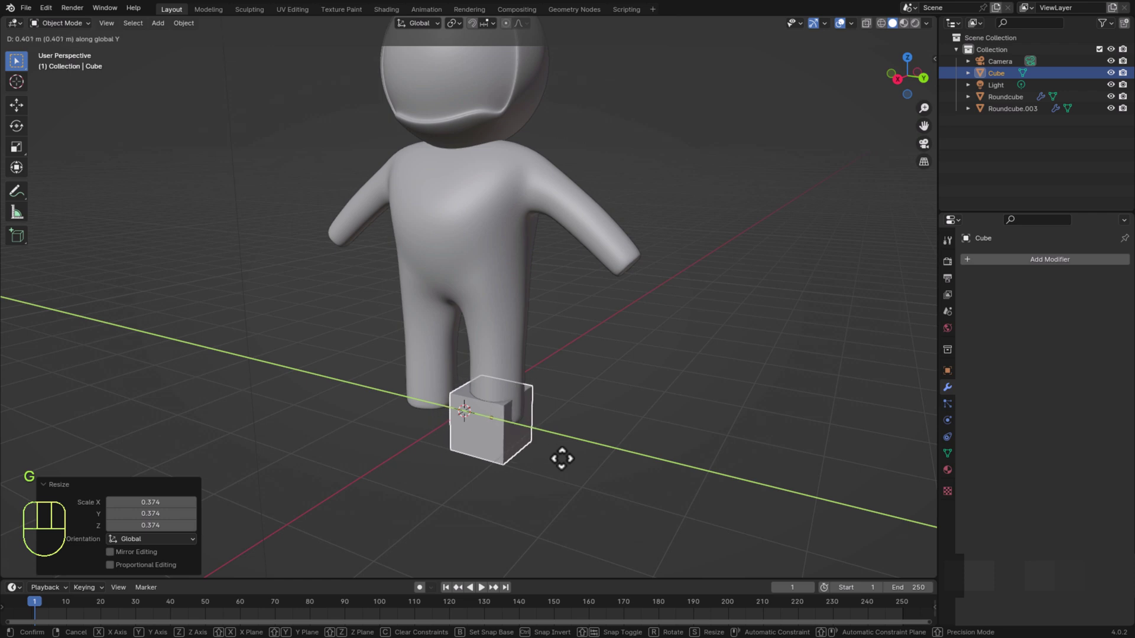
click(565, 459)
Move the cube slightly along Z so it wraps the leg's lower end
middle_drag(565, 458, 564, 405)
scroll(531, 476, up, 2)
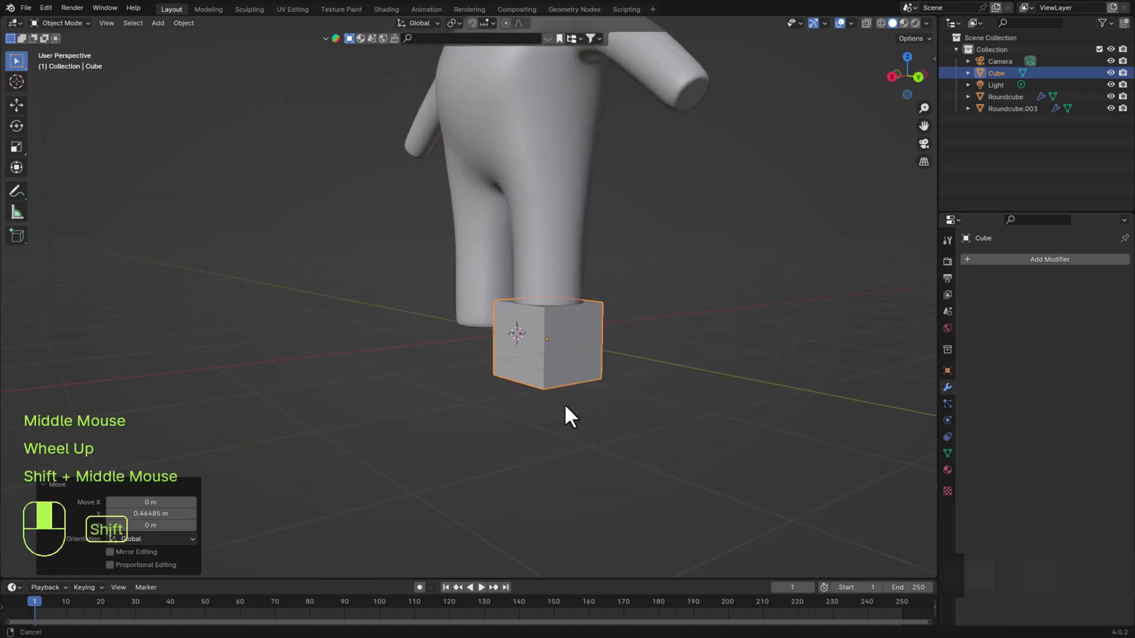
scroll(572, 443, up, 2)
key(g)
key(z)
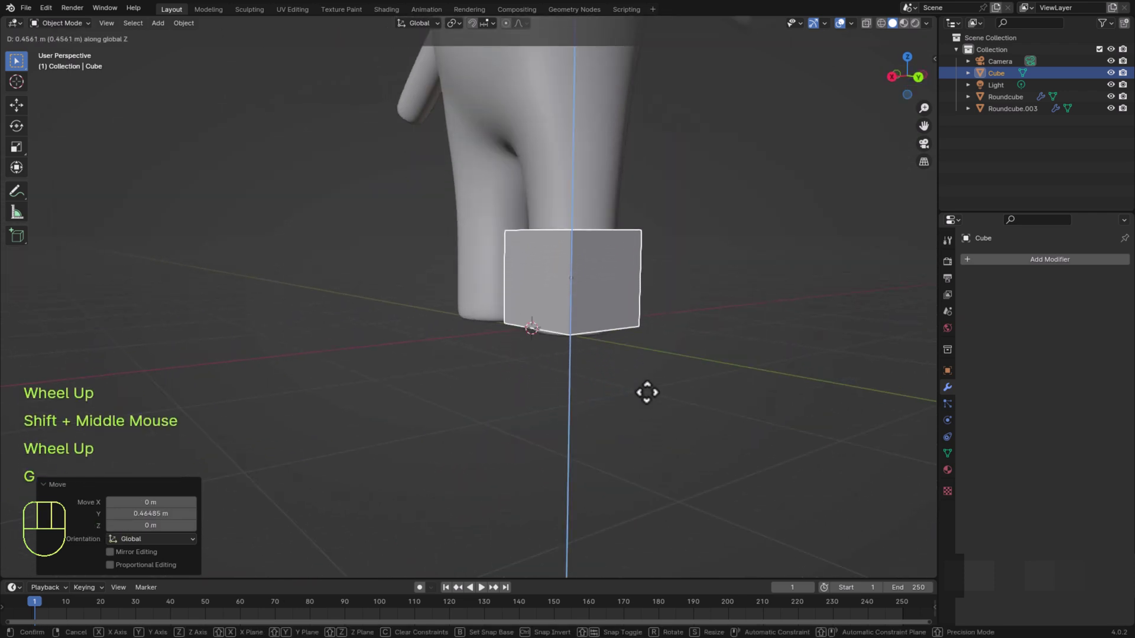
click(626, 446)
In the cube's Edit Mode, add one horizontal loop cut just below mid-height with a slide factor of about 0.117
middle_drag(626, 446, 627, 476)
key(Tab)
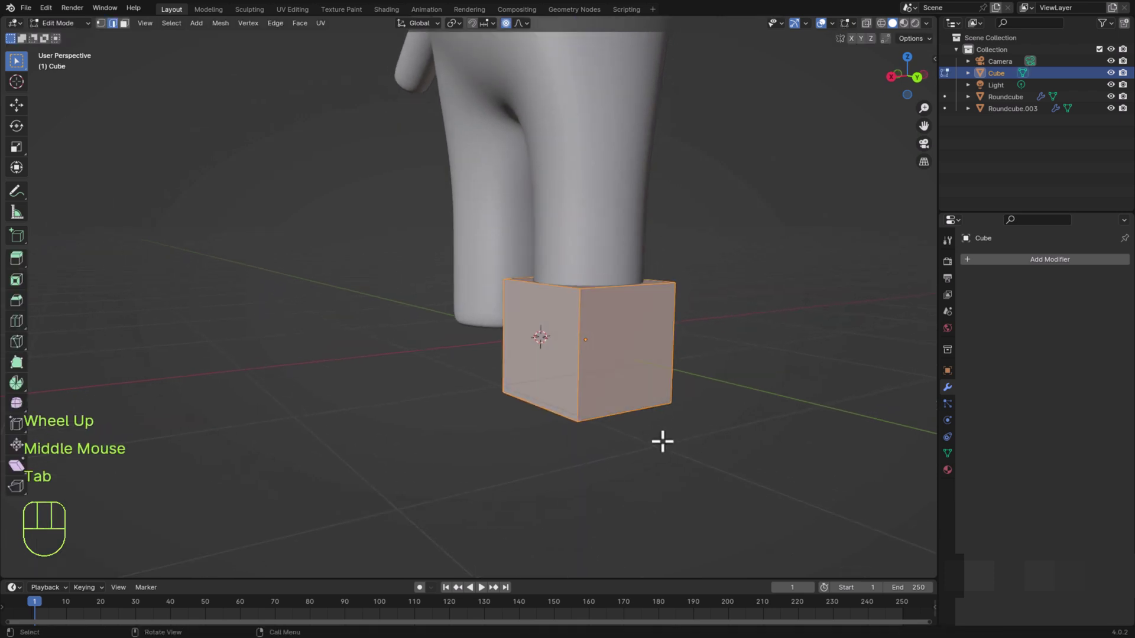
key(ctrl+r)
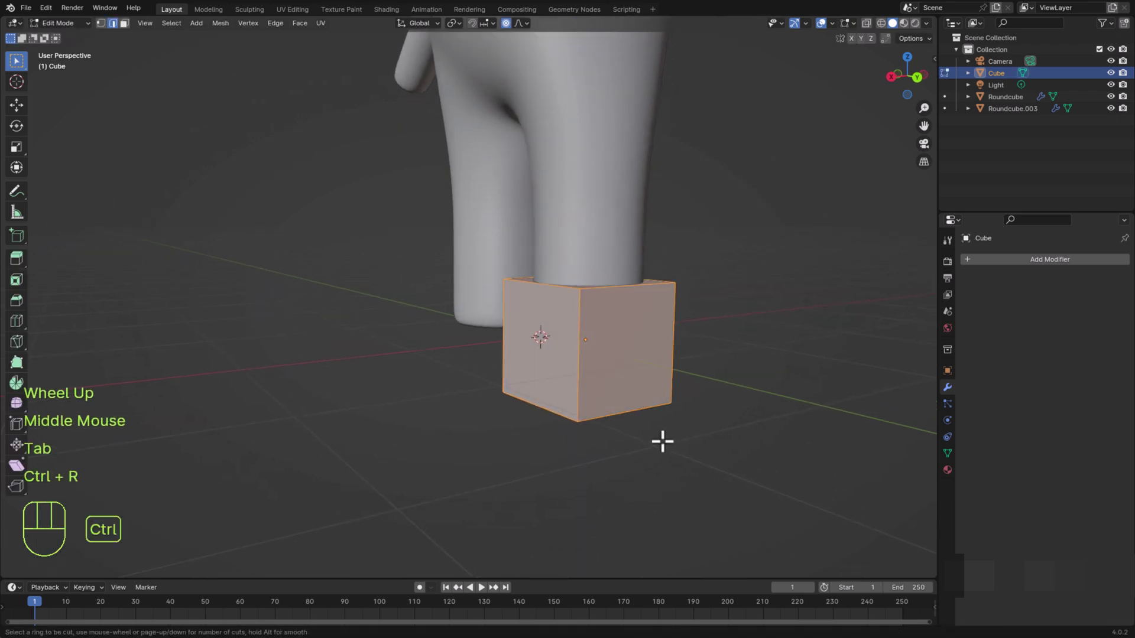
click(665, 357)
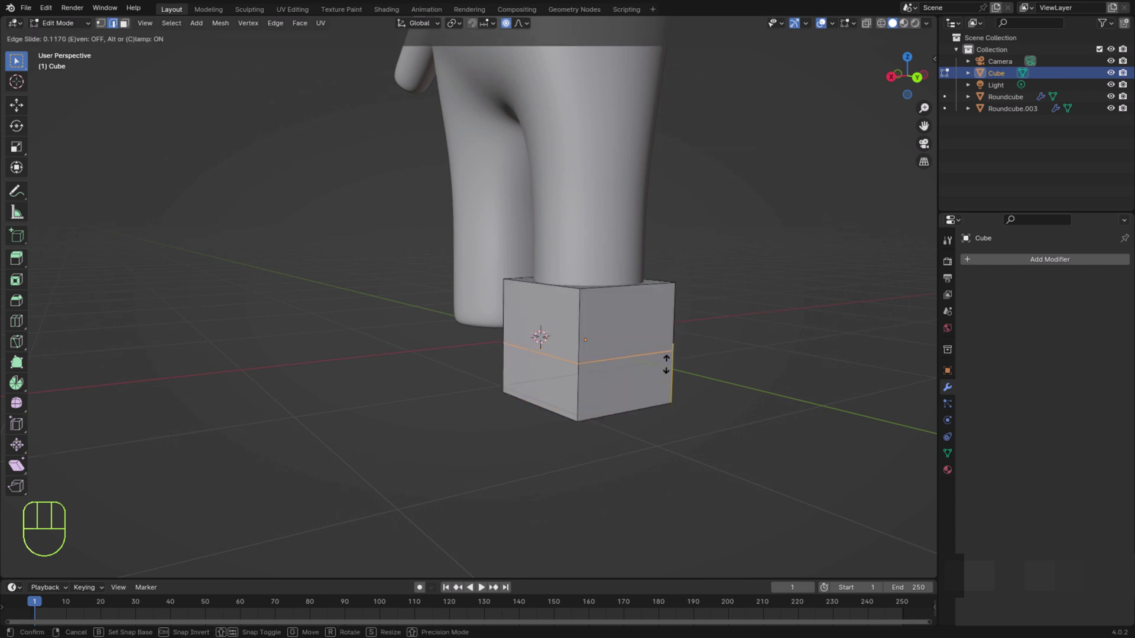
click(666, 364)
Delete the cube's top face around the leg
middle_drag(565, 484, 265, 182)
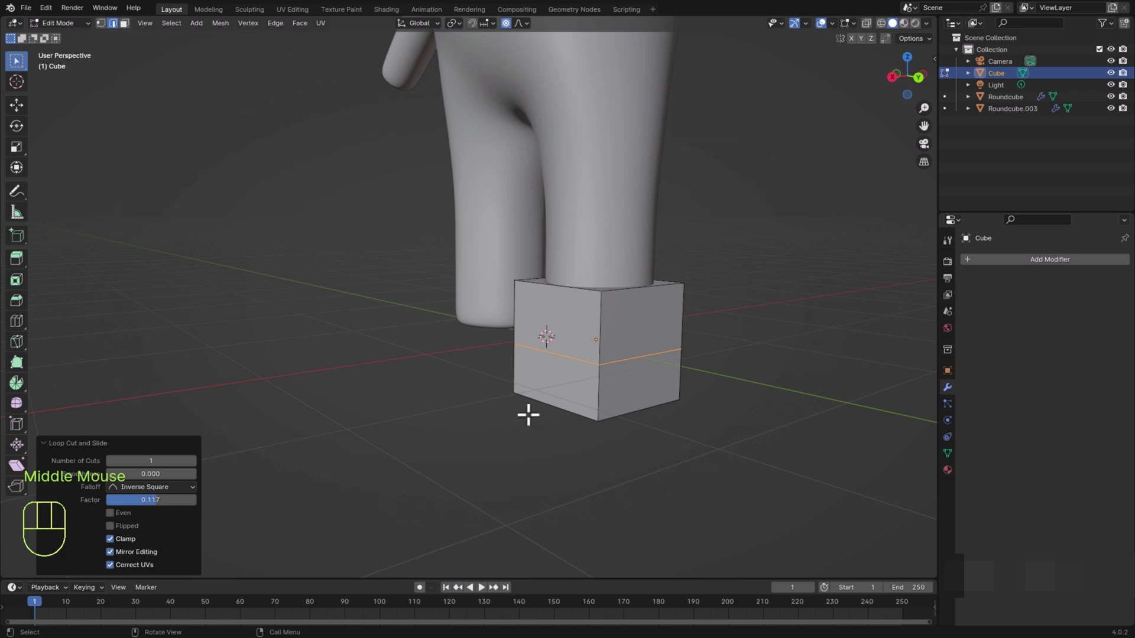
key(3)
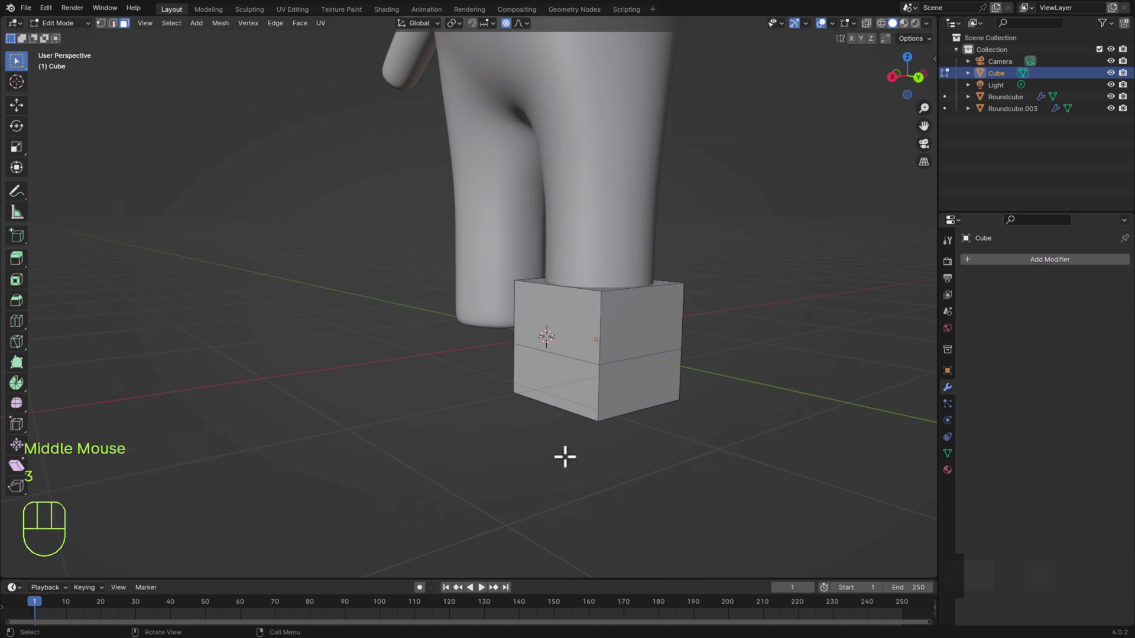
middle_drag(565, 457, 575, 470)
click(611, 334)
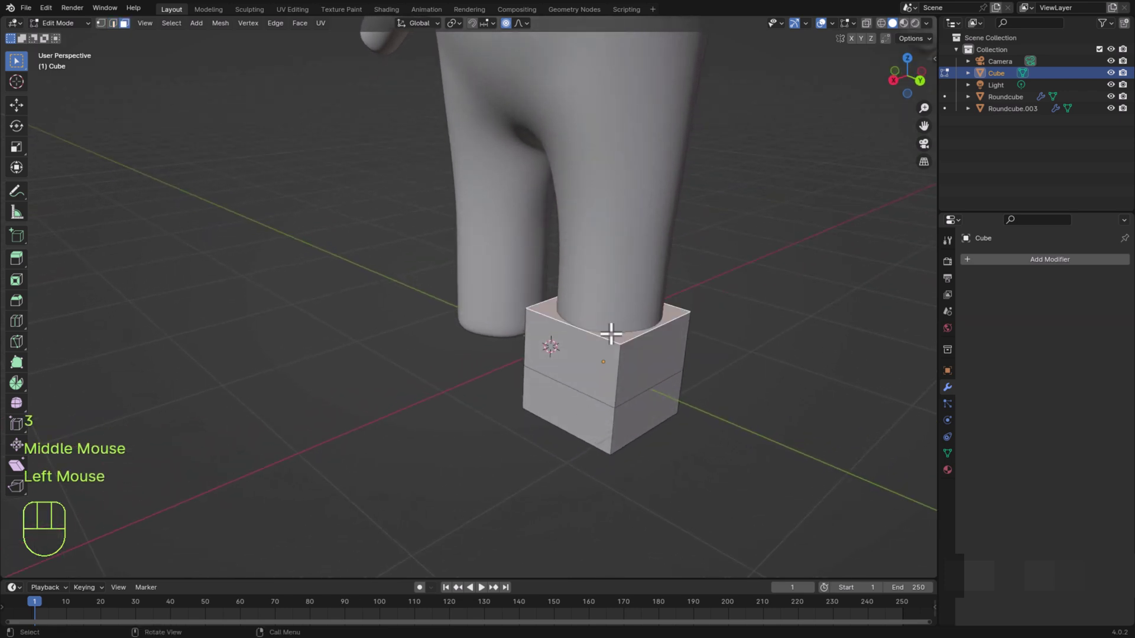
key(x)
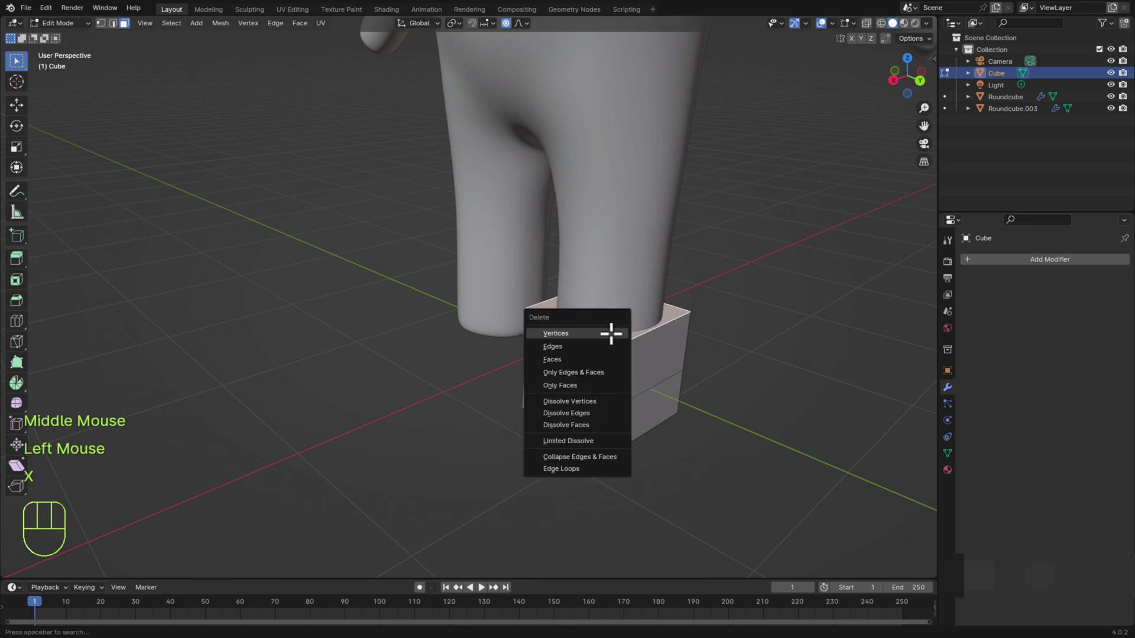
click(608, 359)
Extrude the cube's lower front face about 0.436 m along X to form the boot's toe
middle_drag(601, 459, 589, 470)
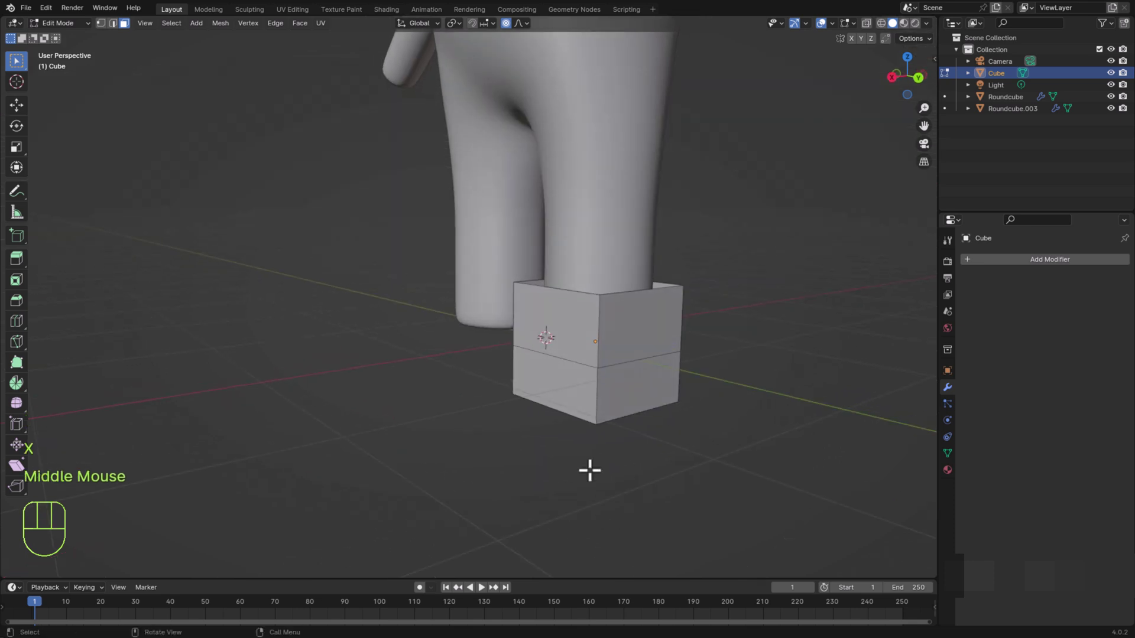
click(575, 403)
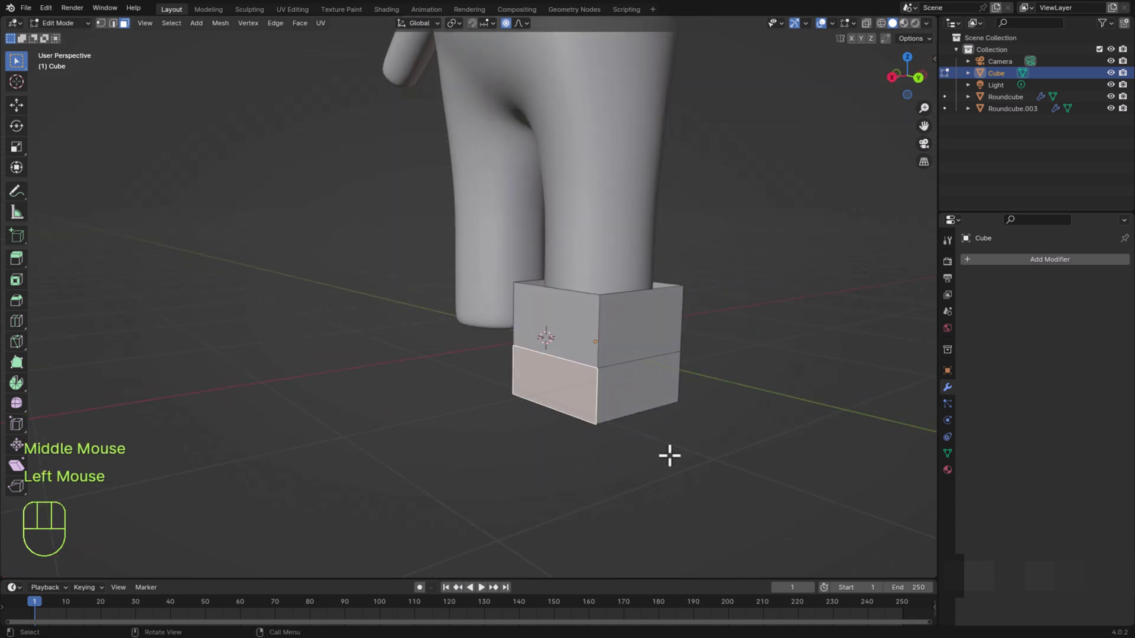
key(e)
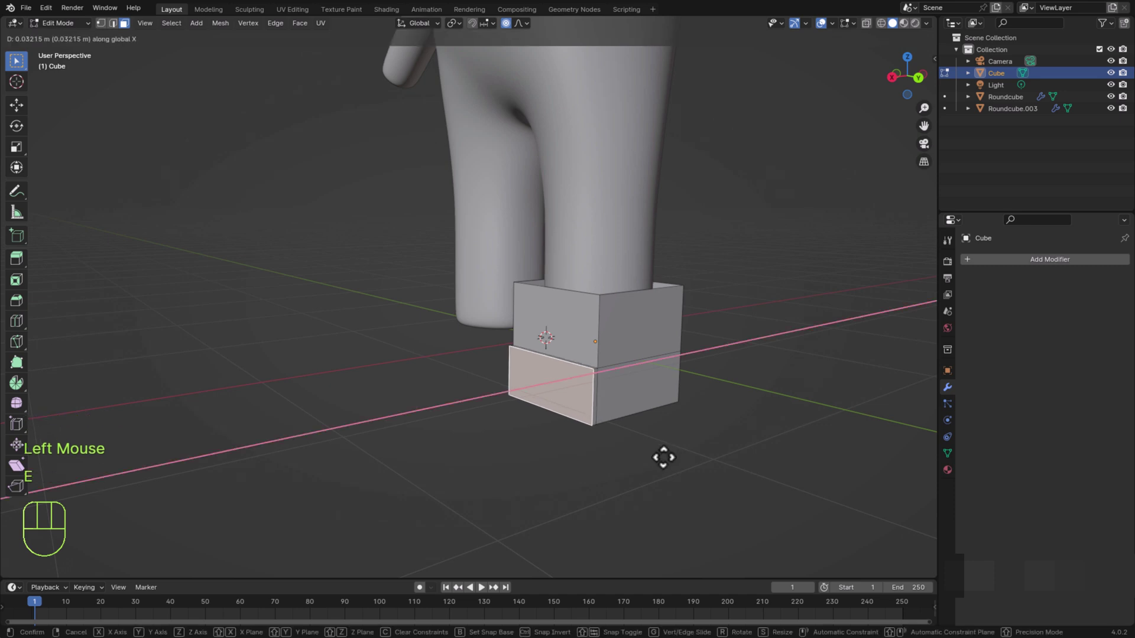
click(615, 478)
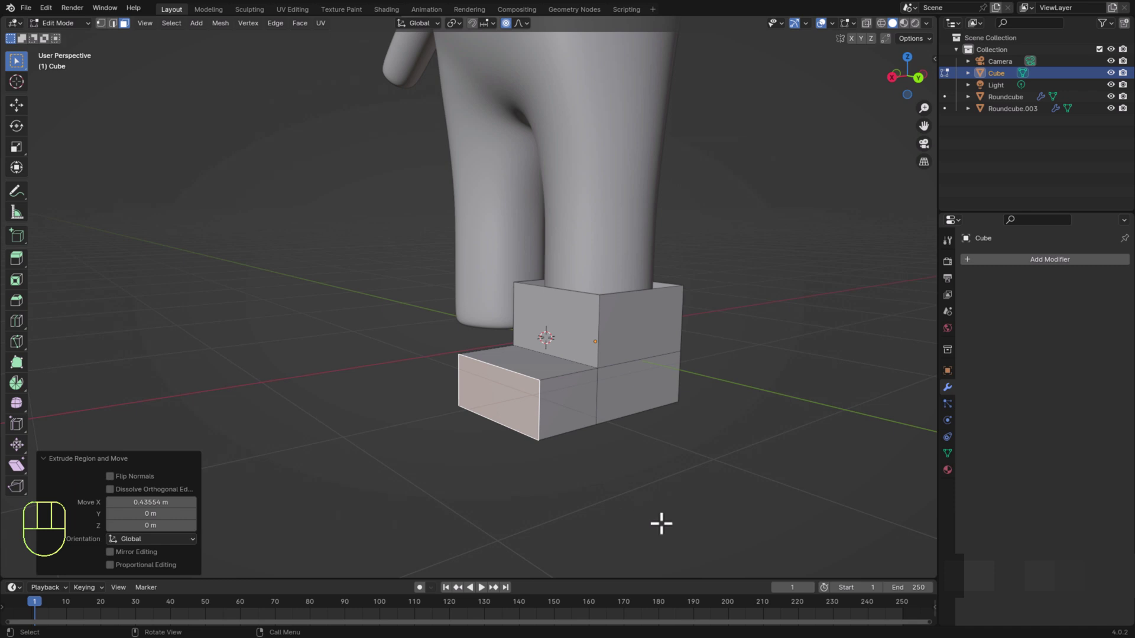
key(s)
key(z)
right_click(654, 484)
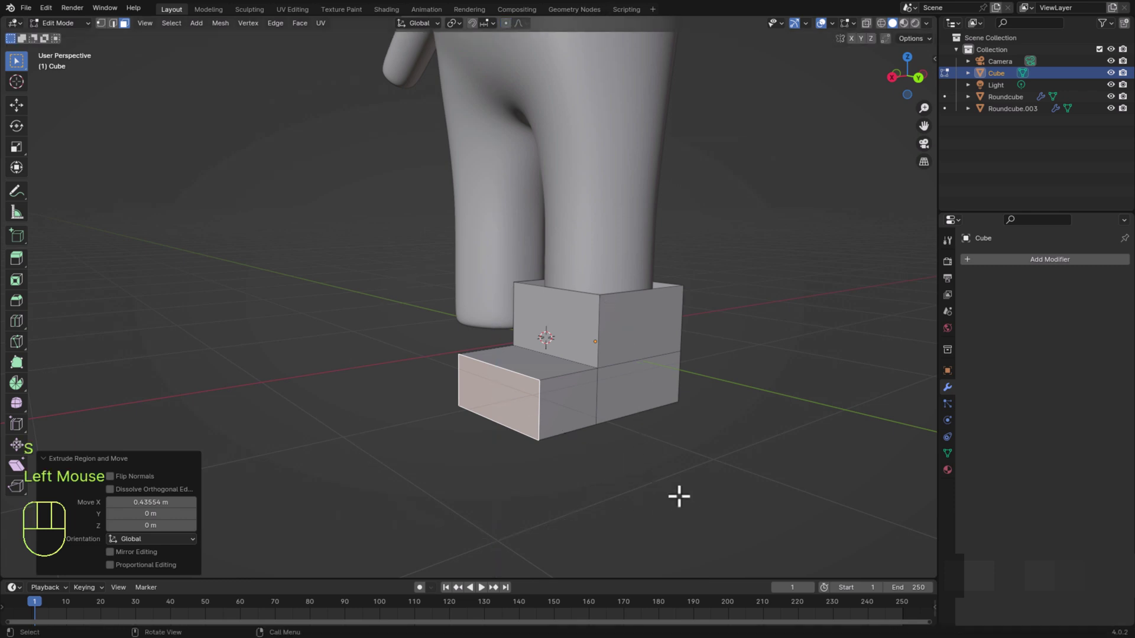
Scale the boot's toe face by 1.212 along Z
key(s)
key(z)
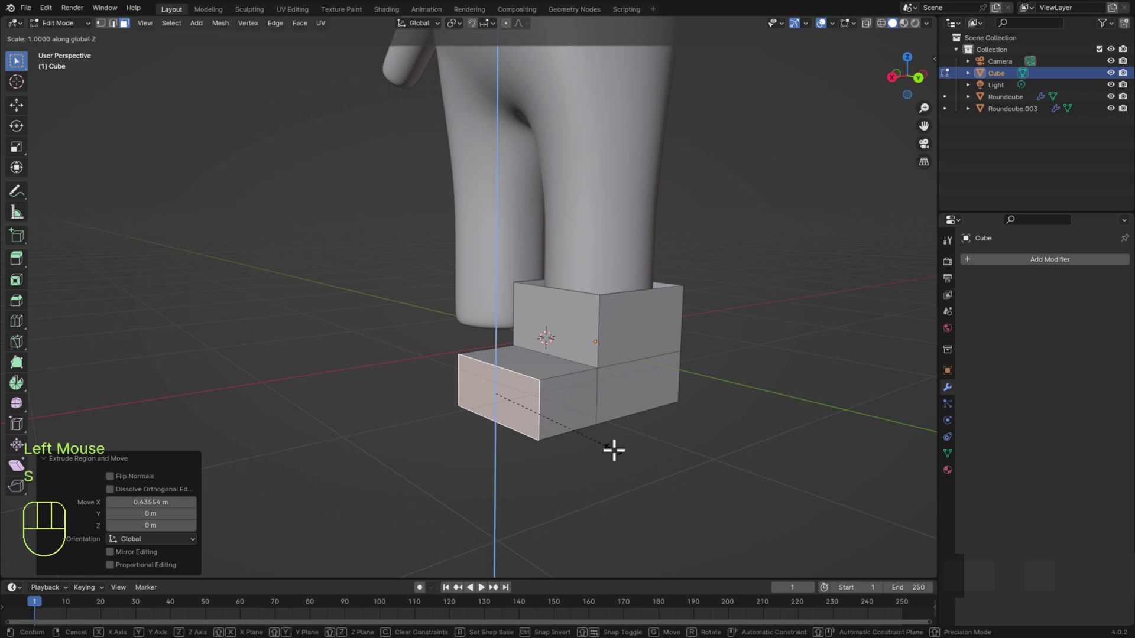
click(629, 479)
Raise the boot's toe face 0.04 m along Z so its lower edge lines up with the sole
middle_drag(532, 510, 499, 466)
key(g)
key(z)
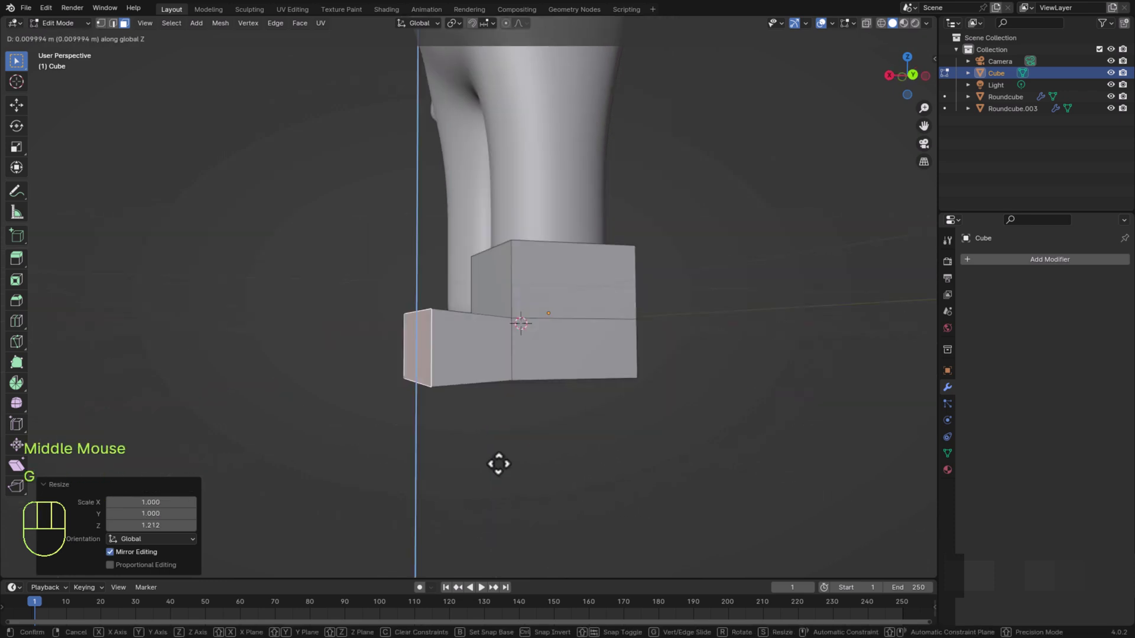
click(478, 430)
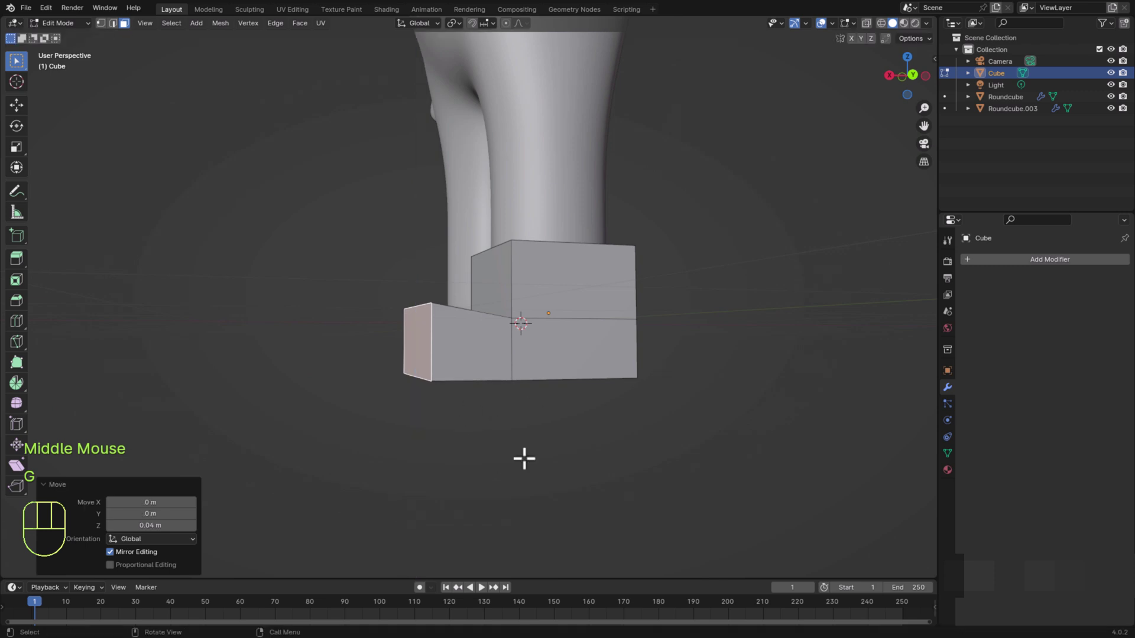
Move the upper front edge of the boot's toe back along X toward the leg so the toe front slopes
middle_drag(524, 459, 491, 535)
key(2)
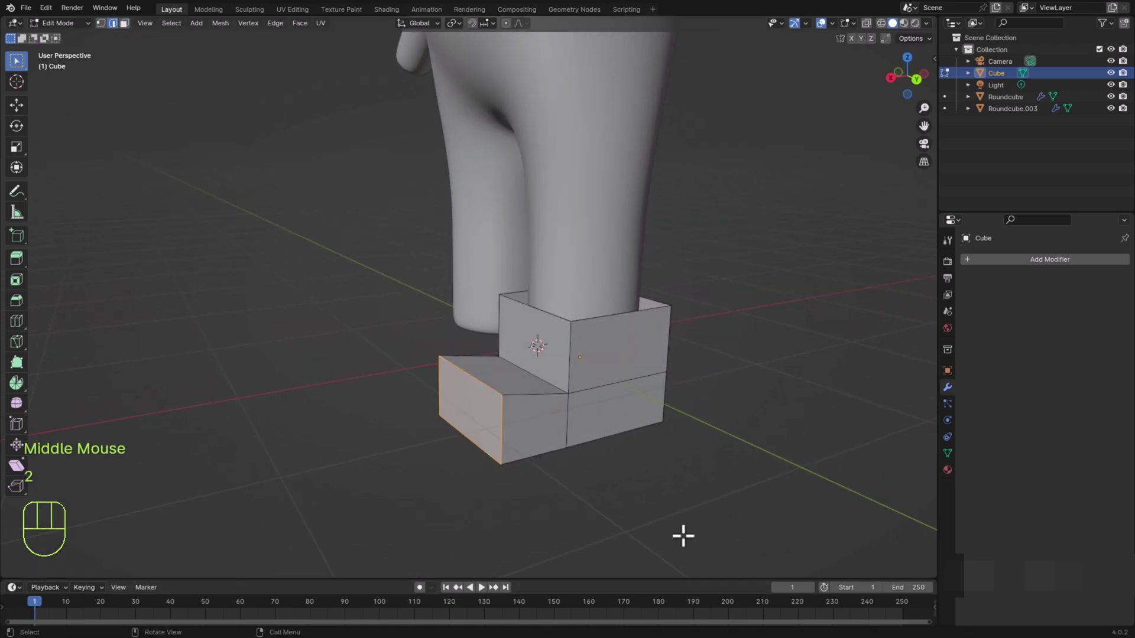
middle_drag(636, 573, 633, 571)
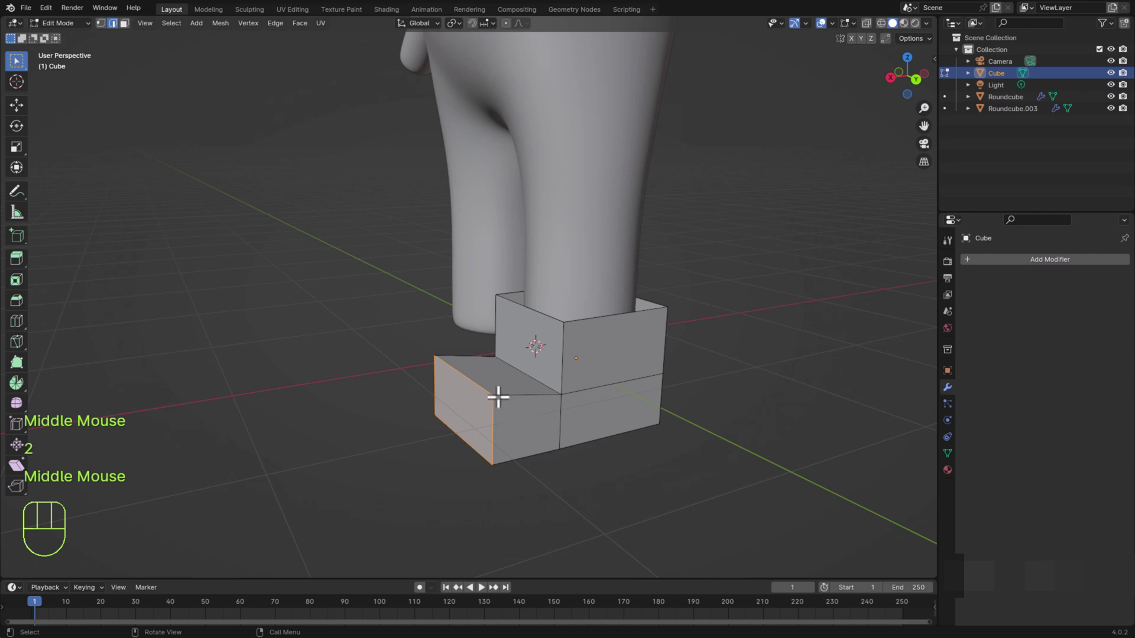
click(471, 383)
middle_drag(471, 385, 514, 502)
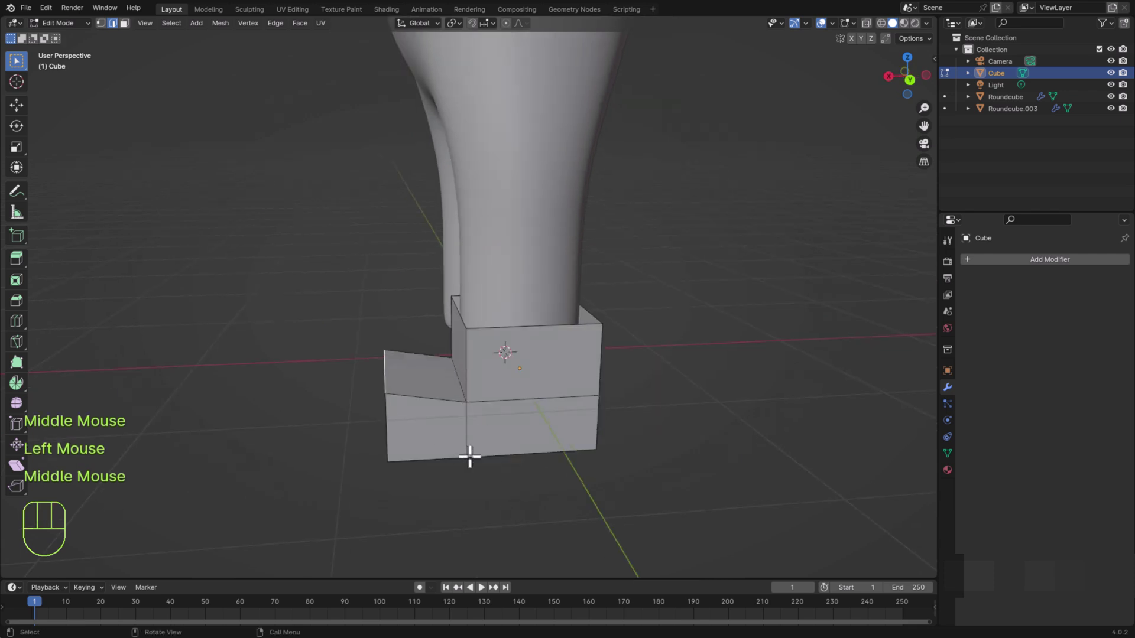
key(g)
key(x)
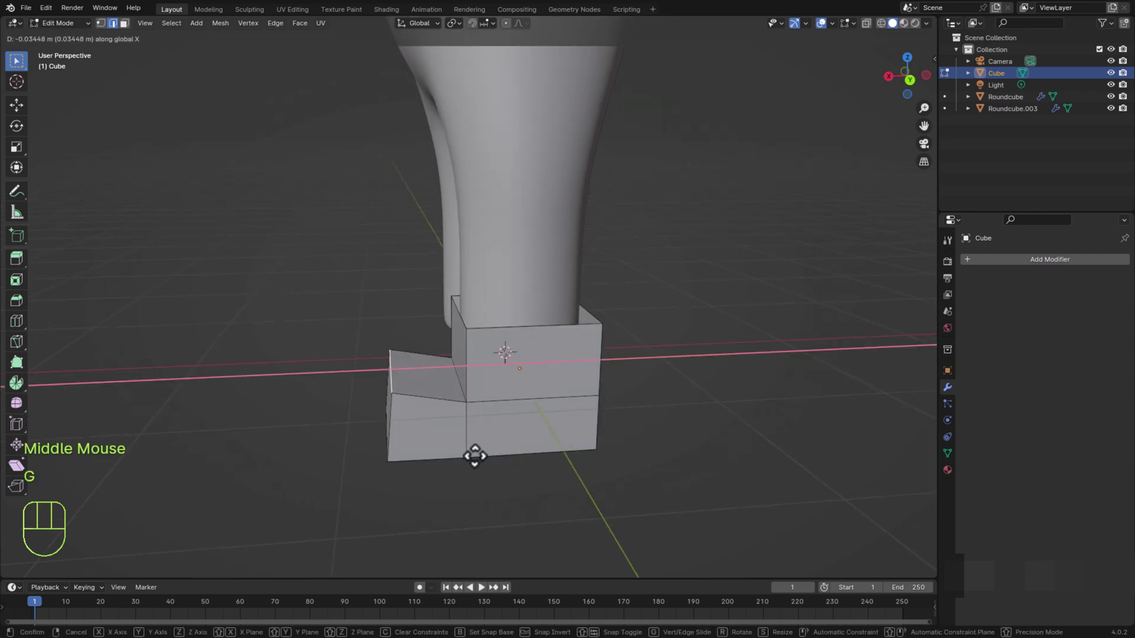
click(478, 455)
Add a level 3 subdivision to the boot and set its render level to 3
middle_drag(478, 451, 486, 437)
scroll(486, 436, down, 1)
key(Tab)
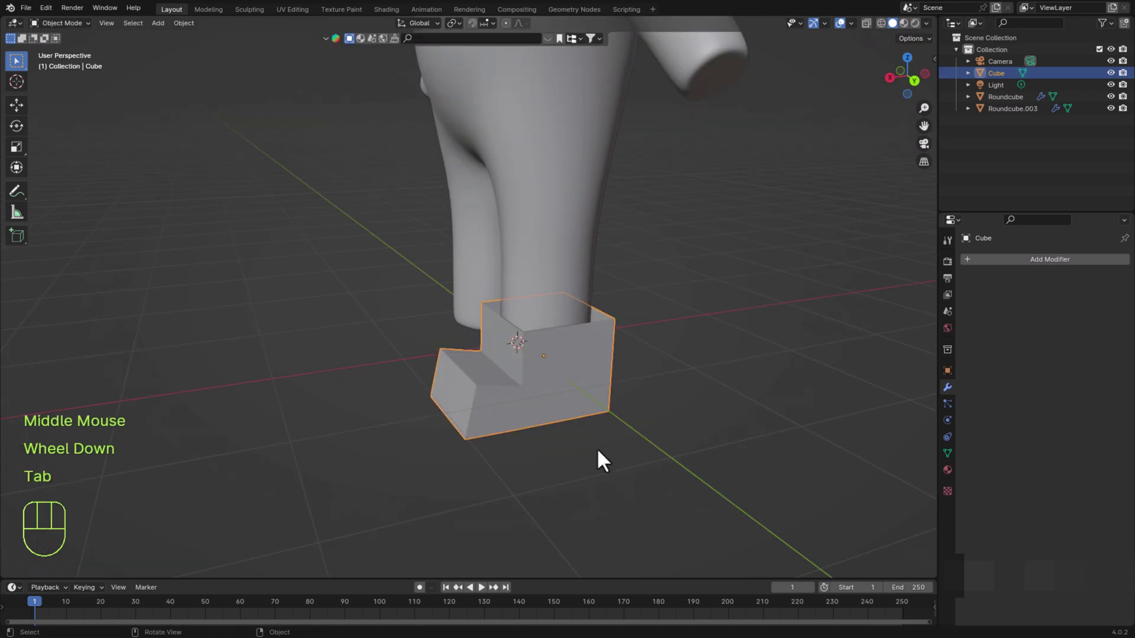
key(ctrl+3)
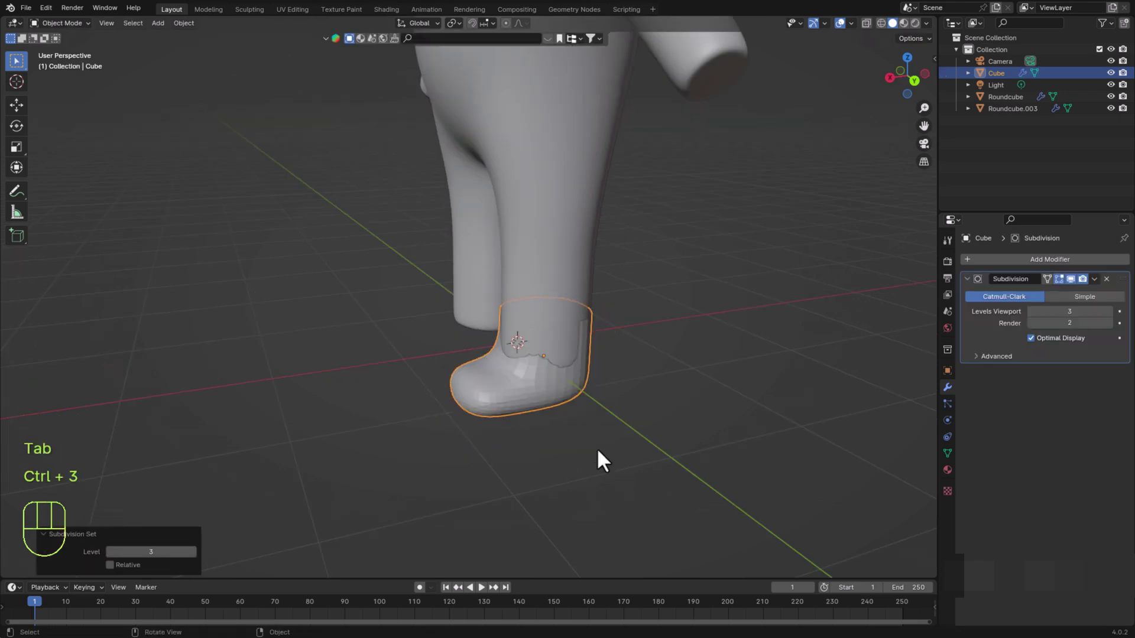
click(1108, 321)
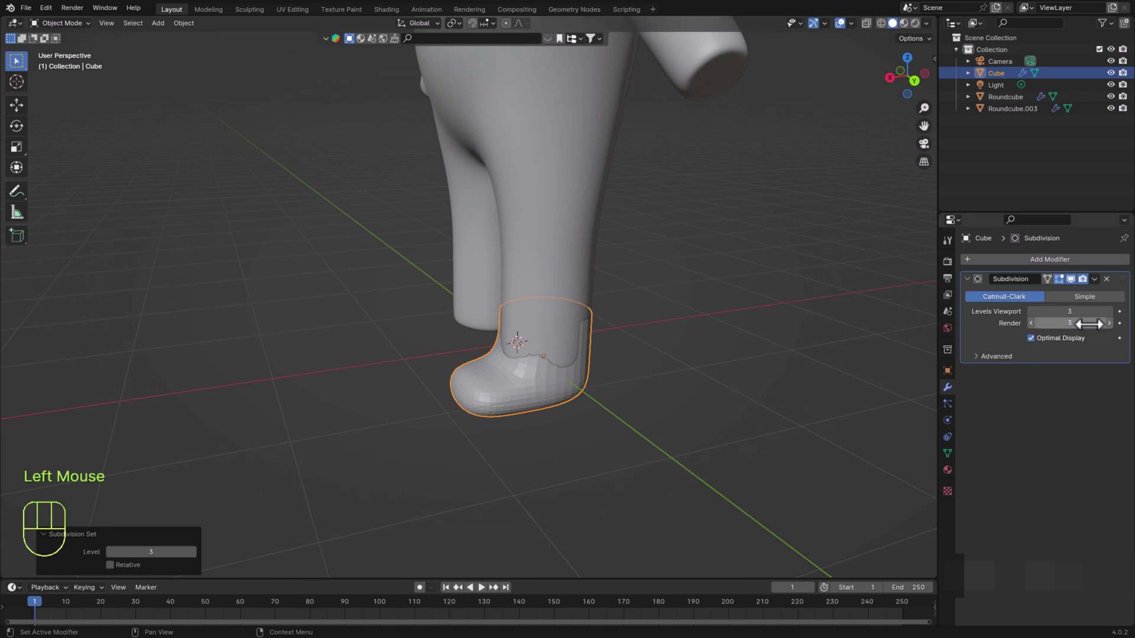
Shade the boot smooth
middle_drag(573, 435, 657, 467)
scroll(633, 414, up, 1)
shift+middle_drag(598, 367, 518, 334)
right_click(516, 332)
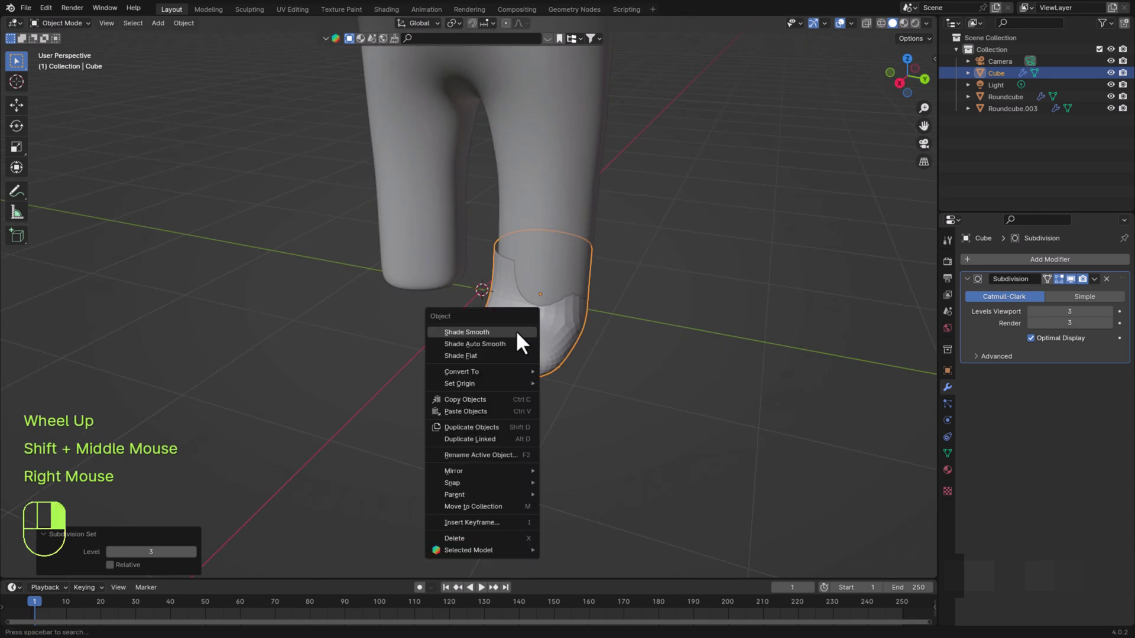
click(516, 331)
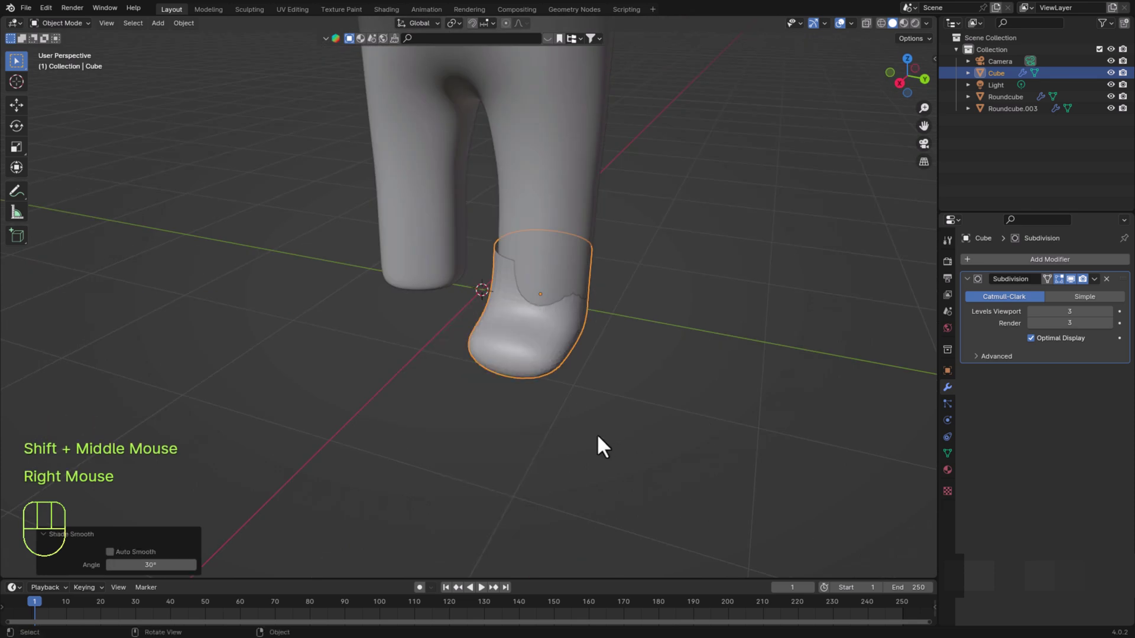
Scale the edge loop around the boot's top opening by 0.734 so it tucks into the leg
middle_drag(599, 437, 622, 437)
key(Tab)
scroll(680, 461, up, 1)
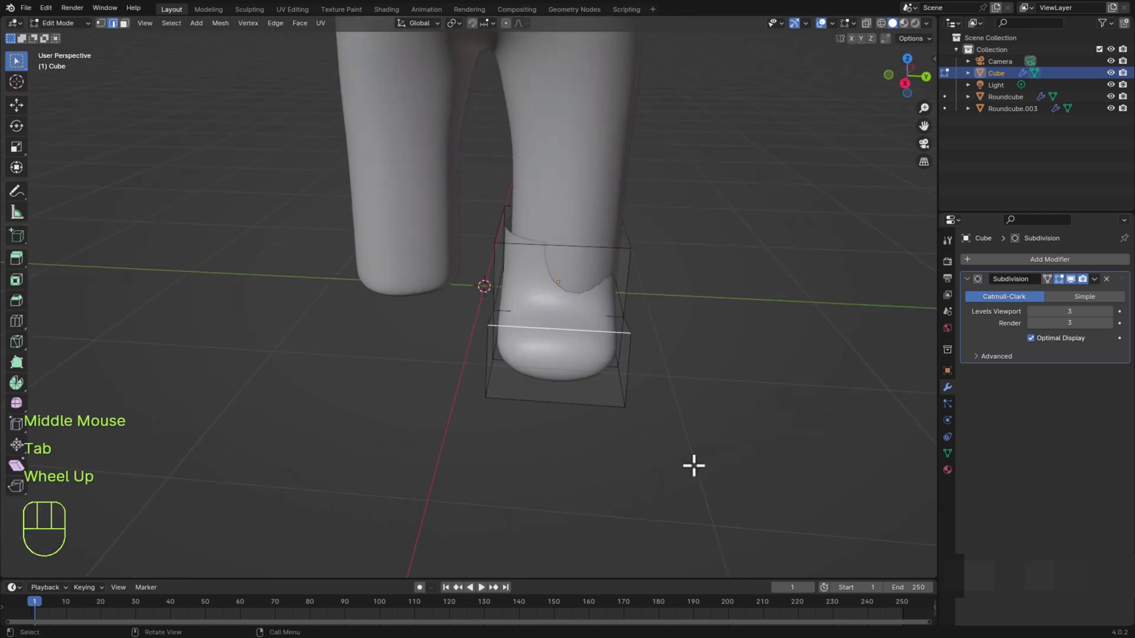
middle_drag(694, 466, 571, 468)
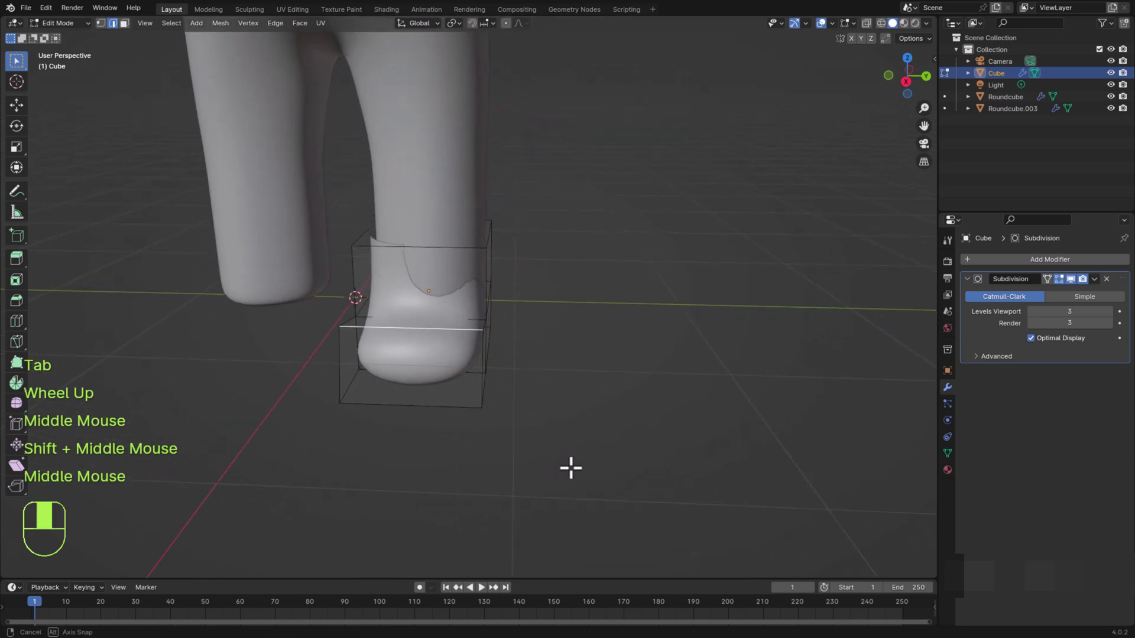
scroll(425, 384, down, 4)
scroll(417, 379, up, 6)
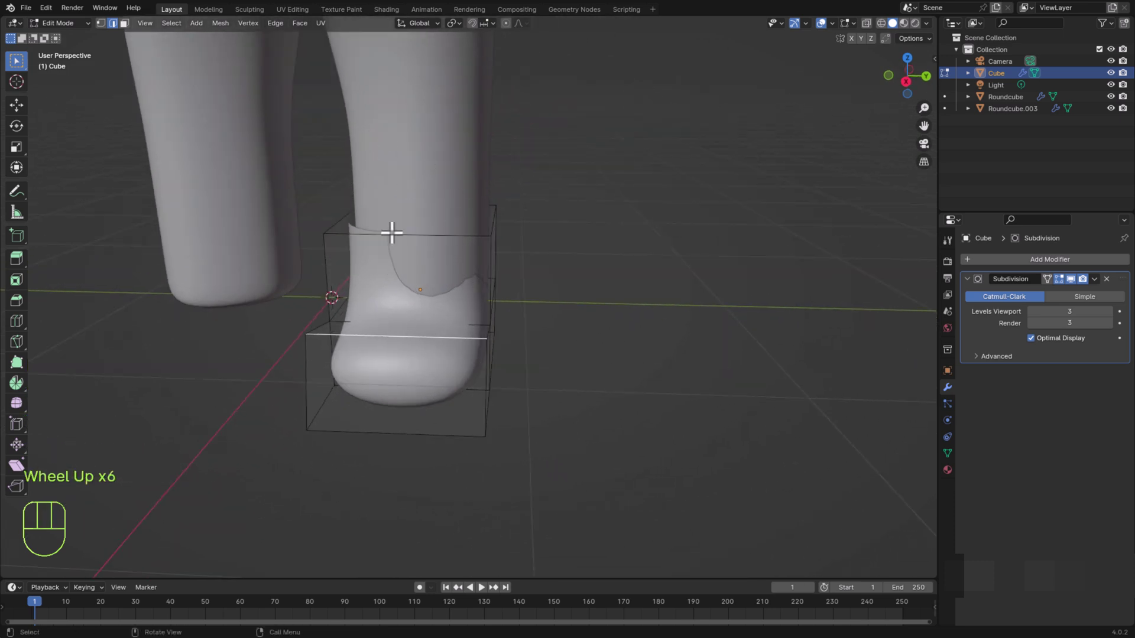
alt+click(427, 244)
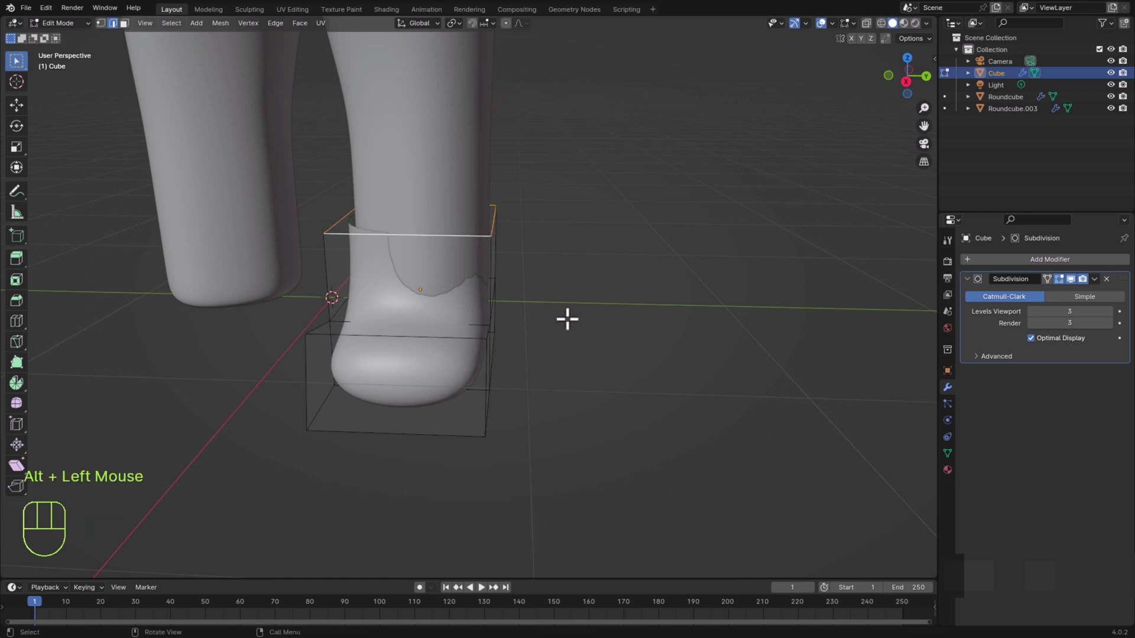
key(s)
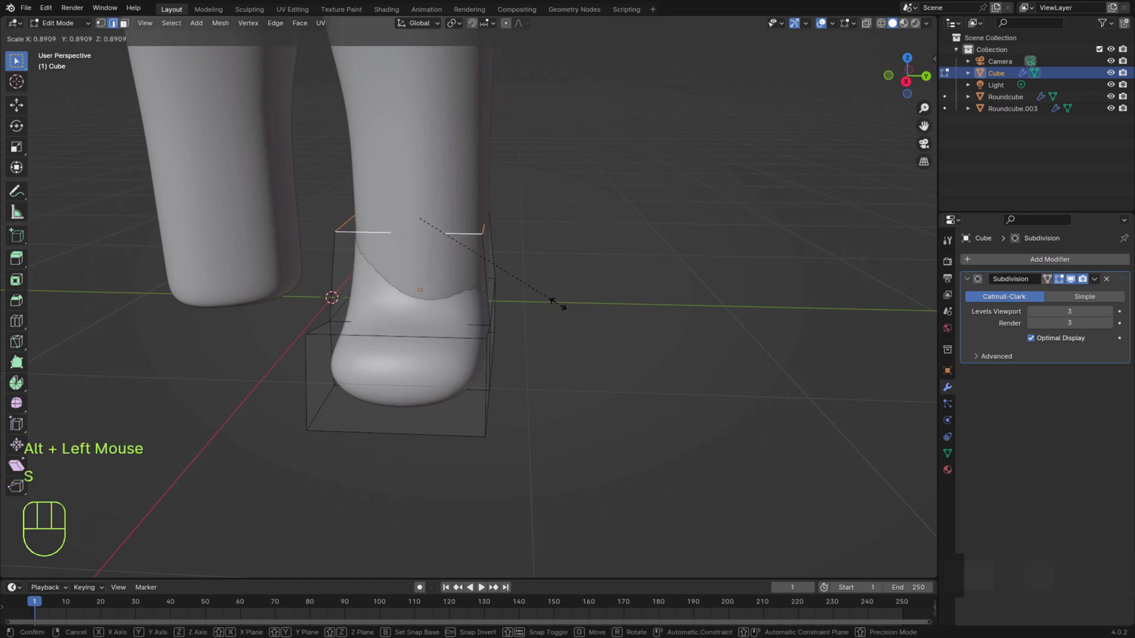
click(540, 278)
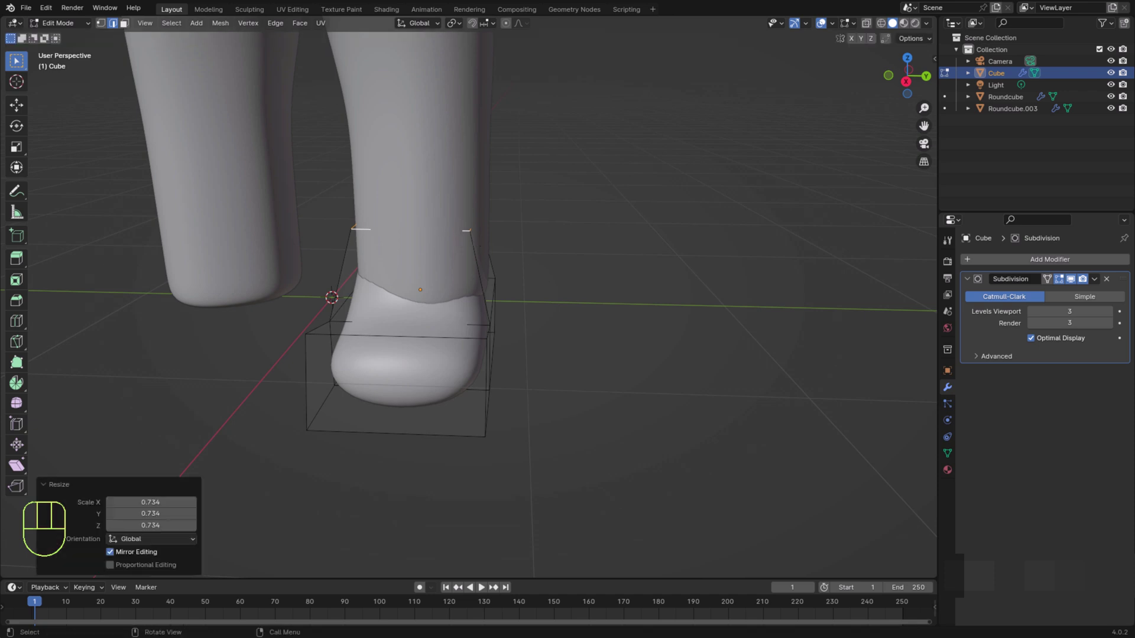
Lower the whole boot about 0.155 m along Z beneath the leg
middle_drag(567, 380, 621, 382)
scroll(527, 385, down, 2)
key(Tab)
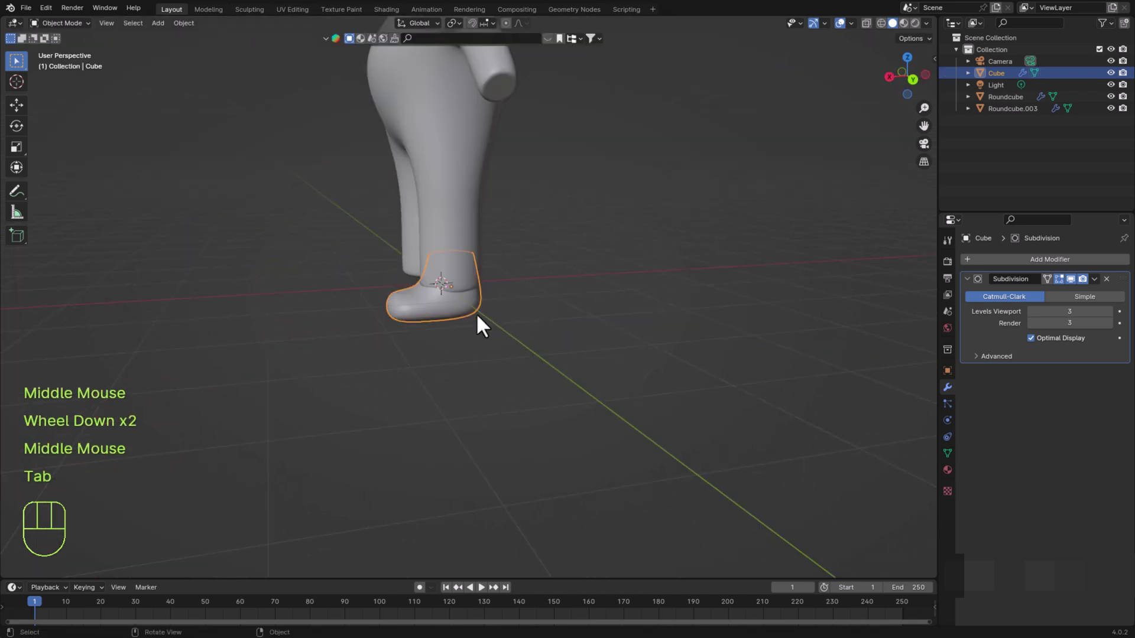
scroll(458, 387, up, 3)
key(g)
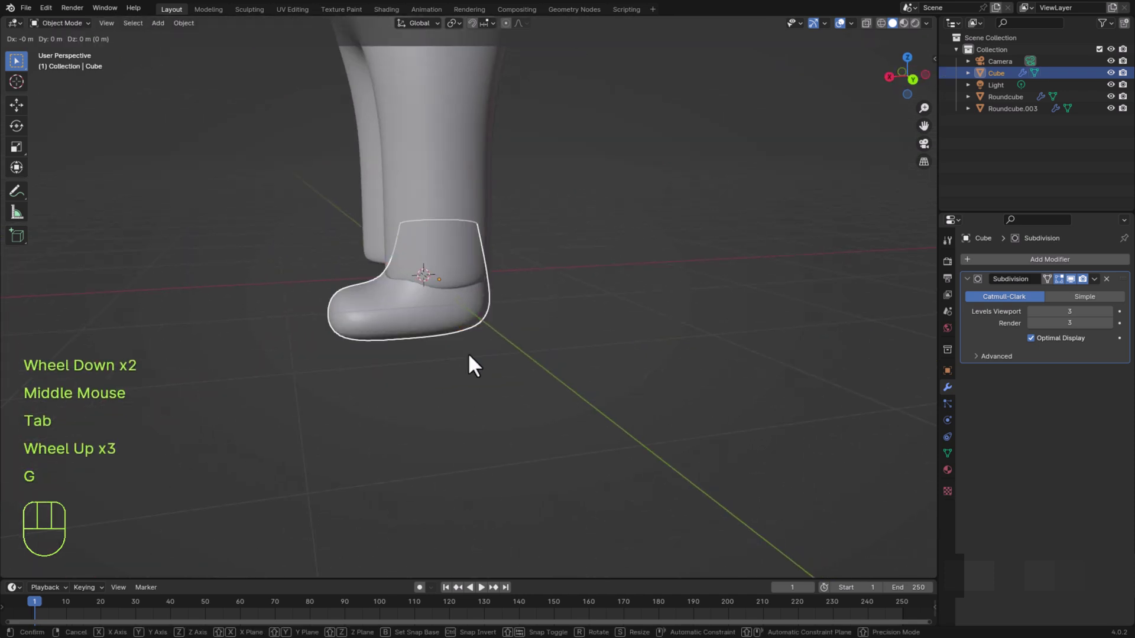
key(z)
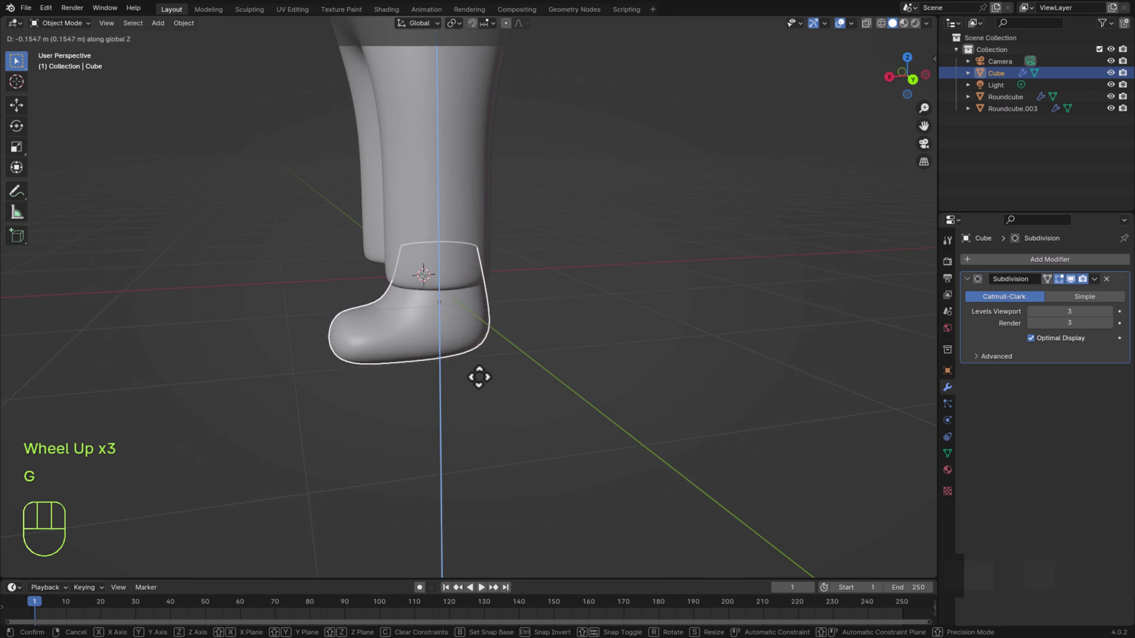
click(479, 376)
Scale the boot along Y to fit the leg's width and shift it about 0.019 m along Y
middle_drag(479, 376, 449, 433)
key(s)
key(y)
click(495, 442)
key(g)
key(y)
click(453, 436)
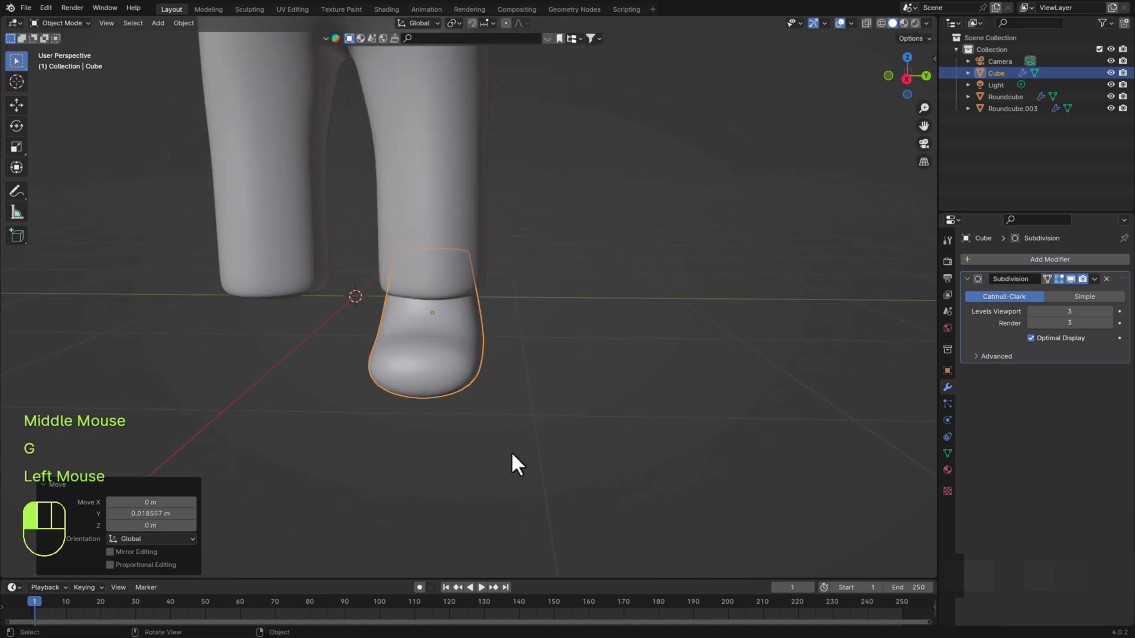
Add one centred loop cut around the boot's ankle and scale it by 0.845
middle_drag(515, 464, 453, 371)
scroll(256, 481, up, 1)
scroll(466, 413, down, 1)
scroll(467, 413, up, 1)
key(Tab)
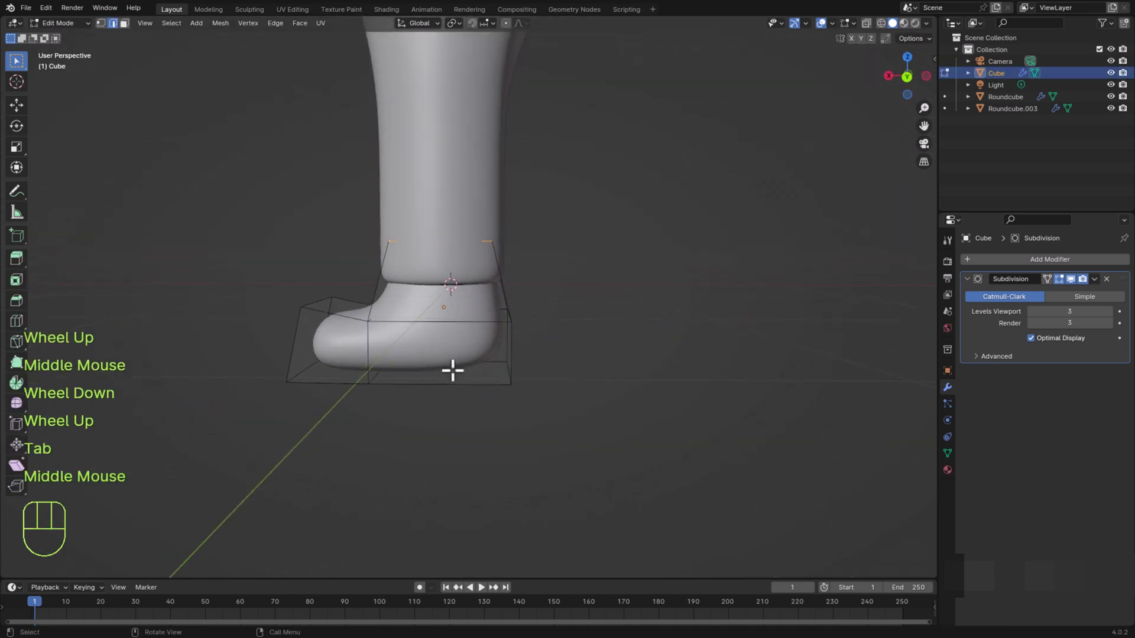
key(ctrl+r)
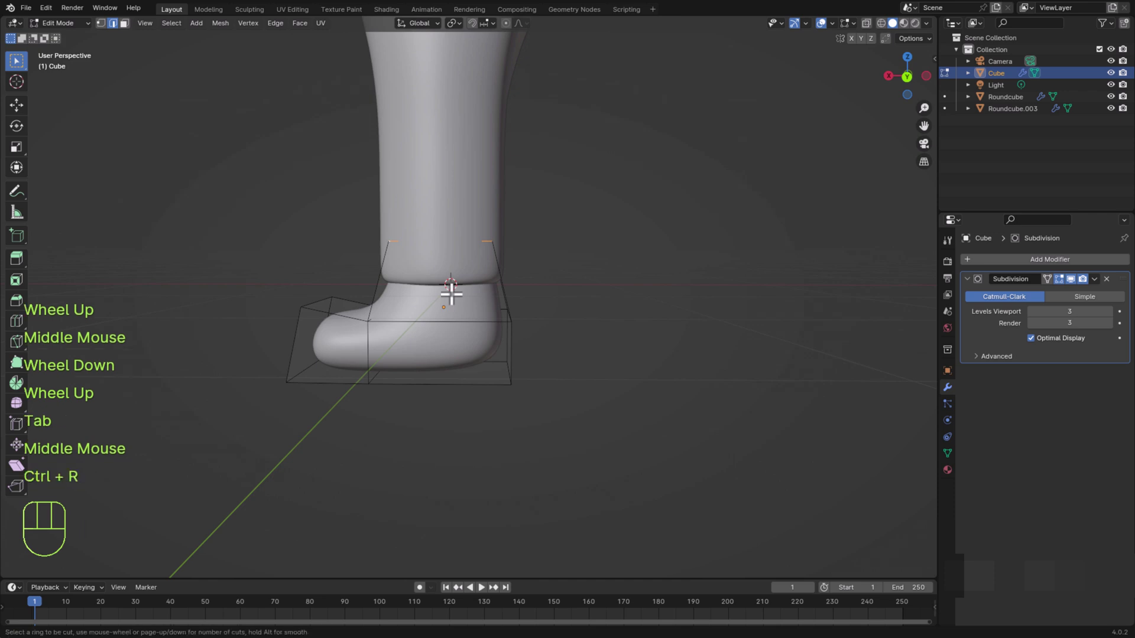
click(398, 273)
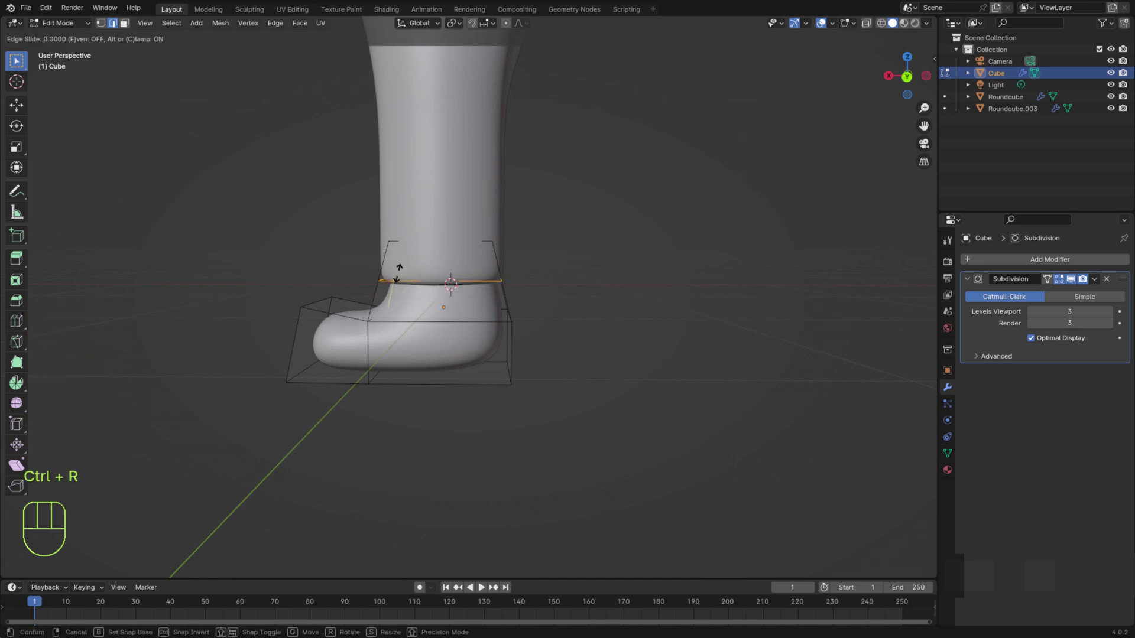
right_click(399, 274)
key(s)
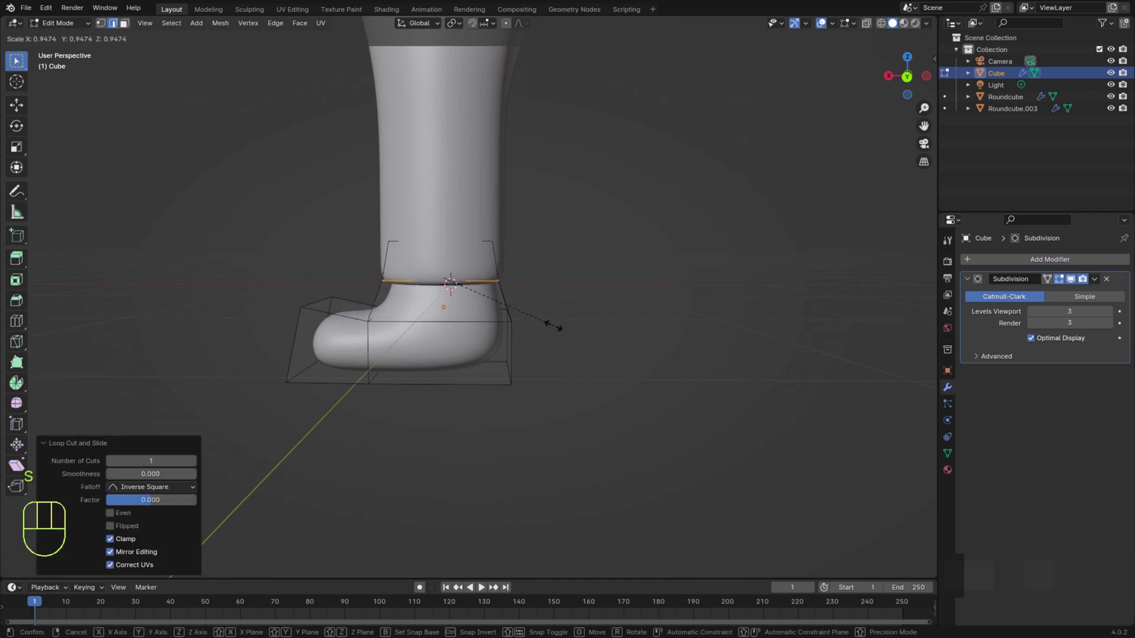
click(547, 322)
Select all faces of the boot's lower foot section, including hidden ones, and scale them by about 1.117
middle_drag(547, 322, 447, 353)
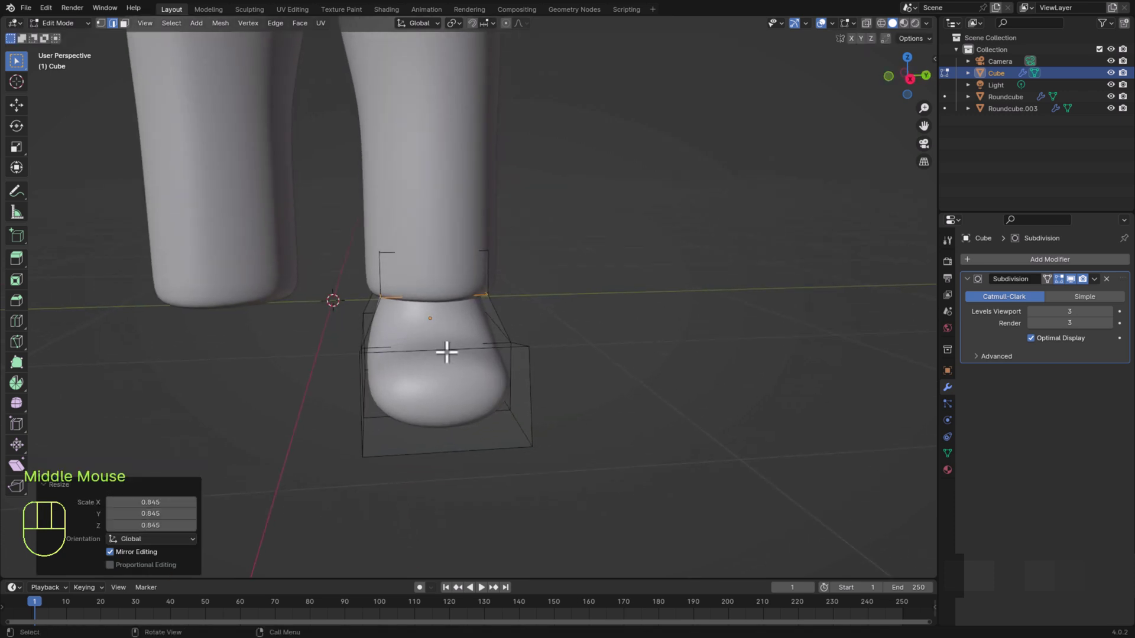
click(124, 23)
scroll(449, 376, down, 2)
scroll(332, 390, down, 2)
scroll(332, 393, up, 5)
middle_drag(441, 378, 412, 392)
scroll(300, 398, up, 1)
middle_drag(412, 393, 438, 394)
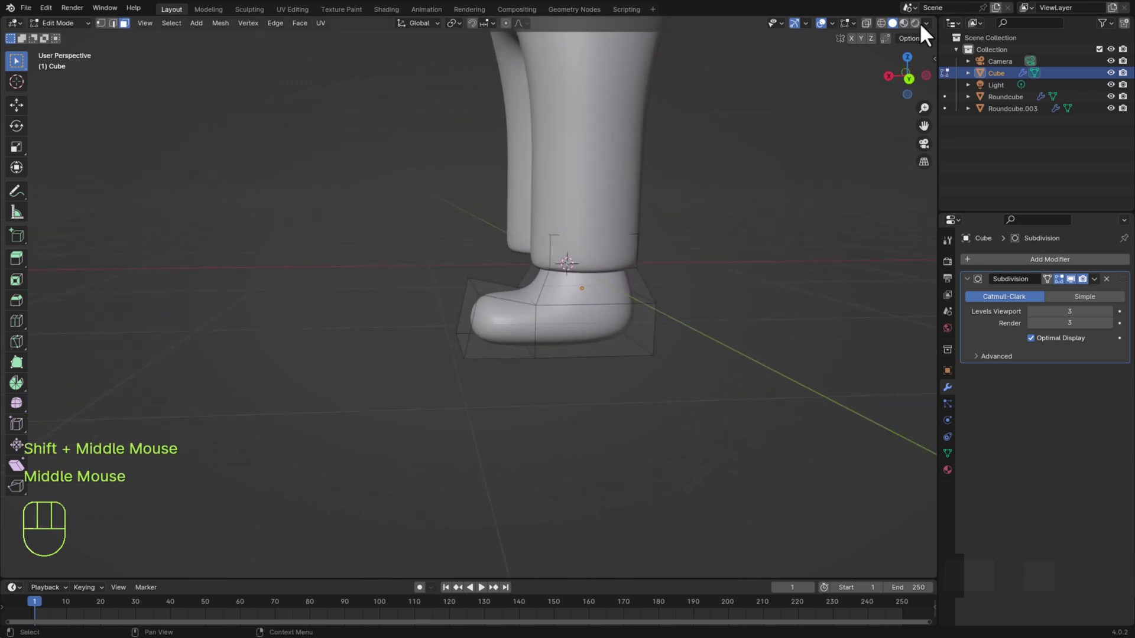
click(867, 22)
middle_drag(676, 423, 662, 407)
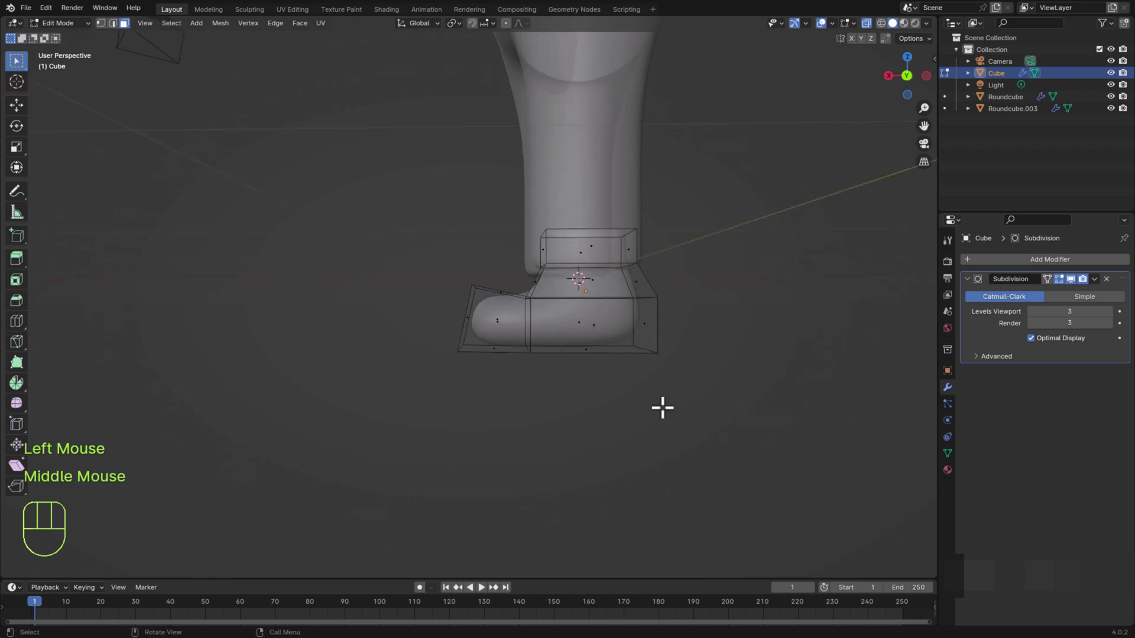
scroll(662, 408, down, 1)
drag(322, 412, 739, 300)
middle_drag(481, 437, 519, 466)
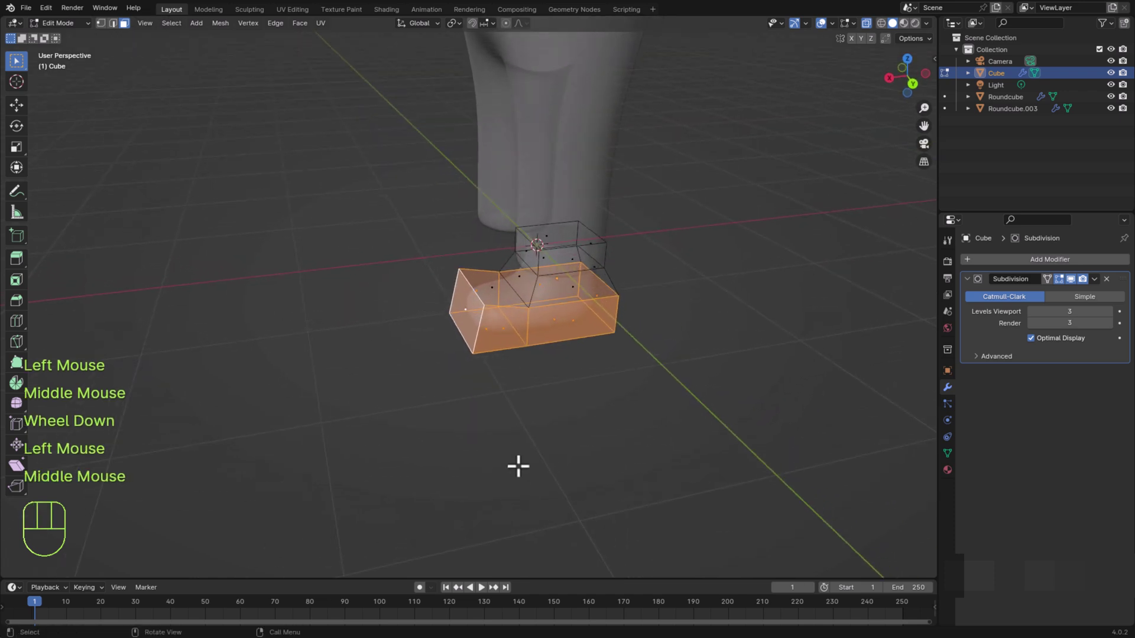
click(867, 22)
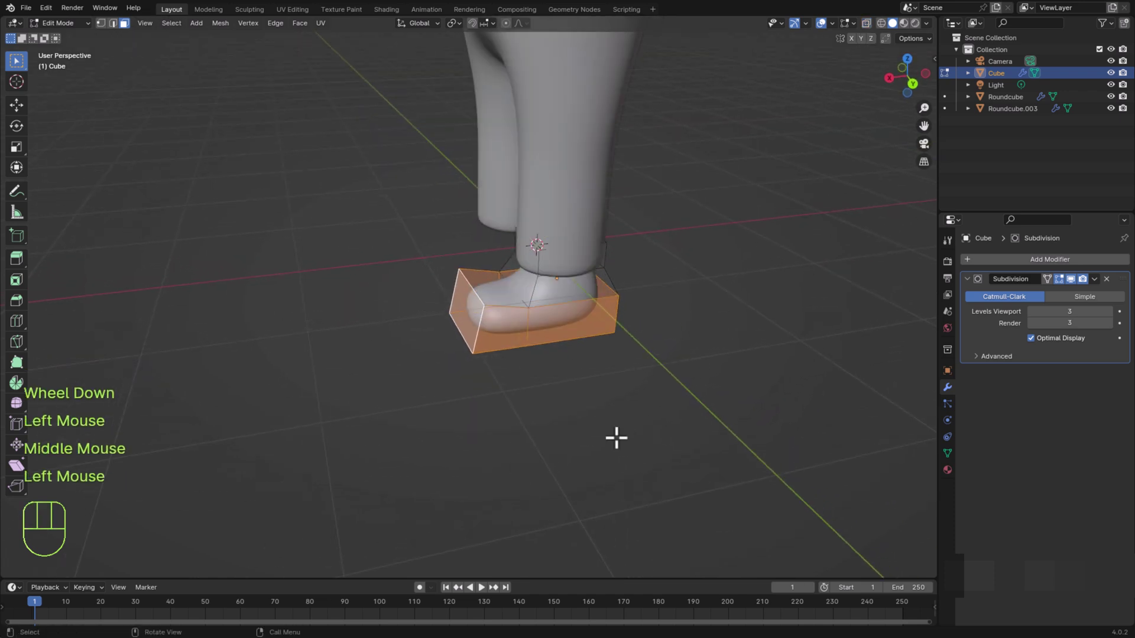
key(s)
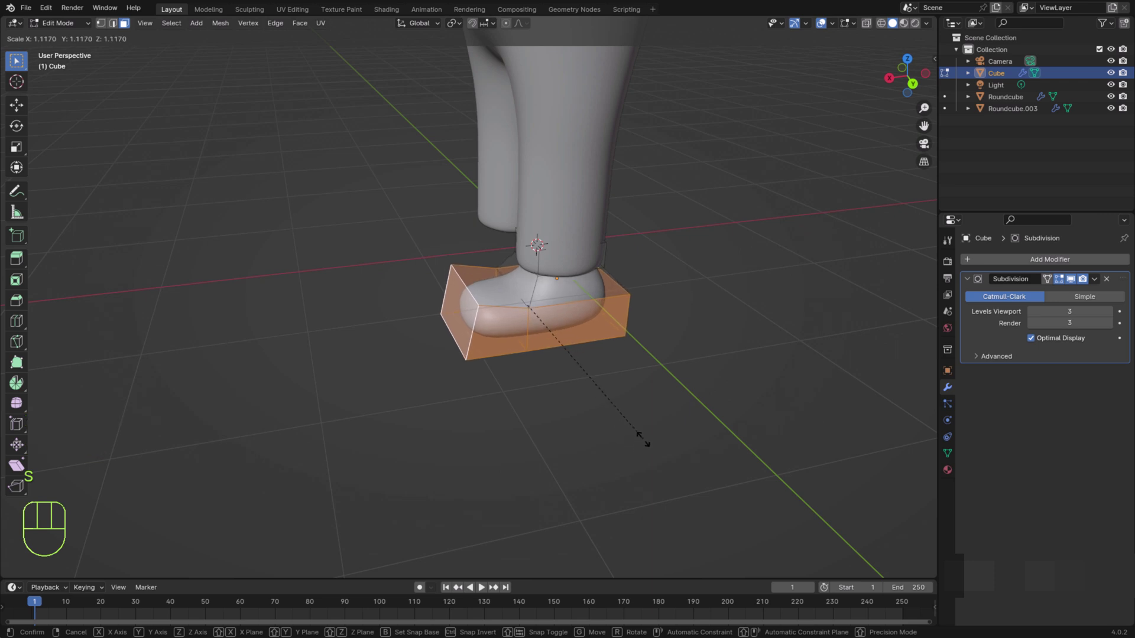
click(643, 439)
Move the boot's heel face about 0.064 m along X toward the toe
middle_drag(644, 440, 686, 458)
scroll(688, 461, up, 1)
middle_drag(710, 464, 737, 499)
click(653, 359)
key(g)
key(x)
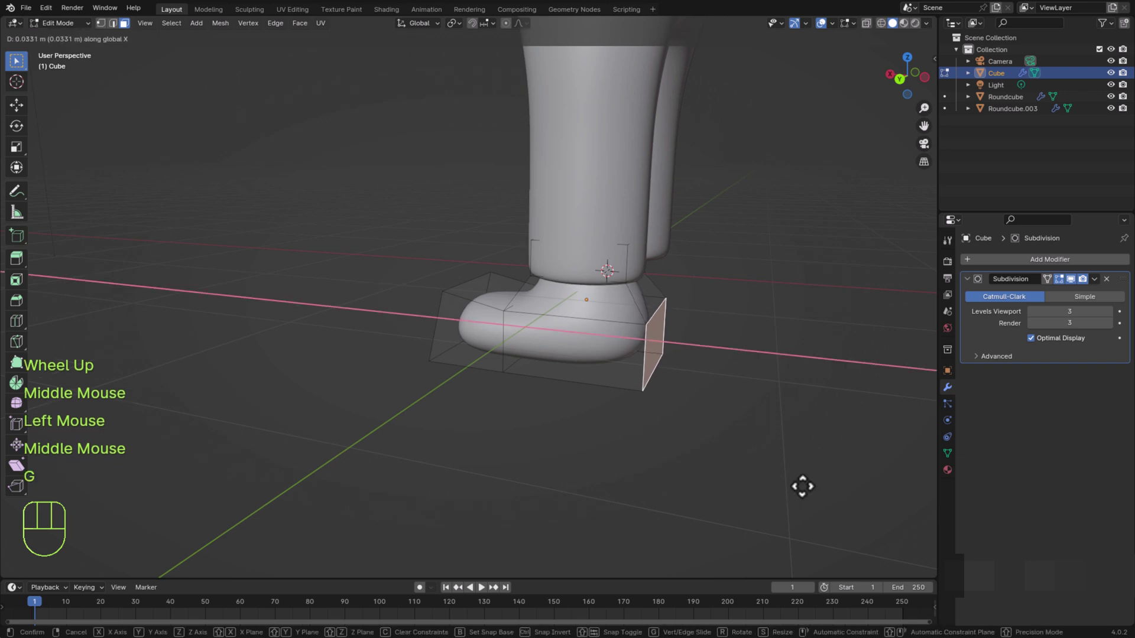
click(795, 484)
Shift the boot's heel face about 0.014 m backward along X
middle_drag(679, 504, 661, 309)
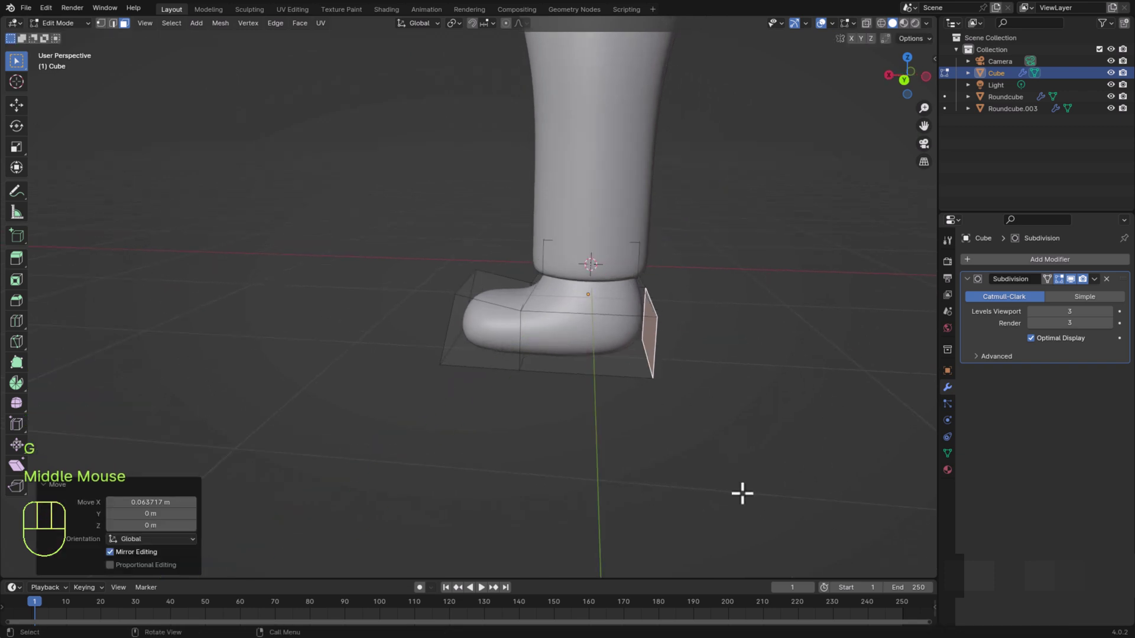
key(g)
key(x)
click(710, 428)
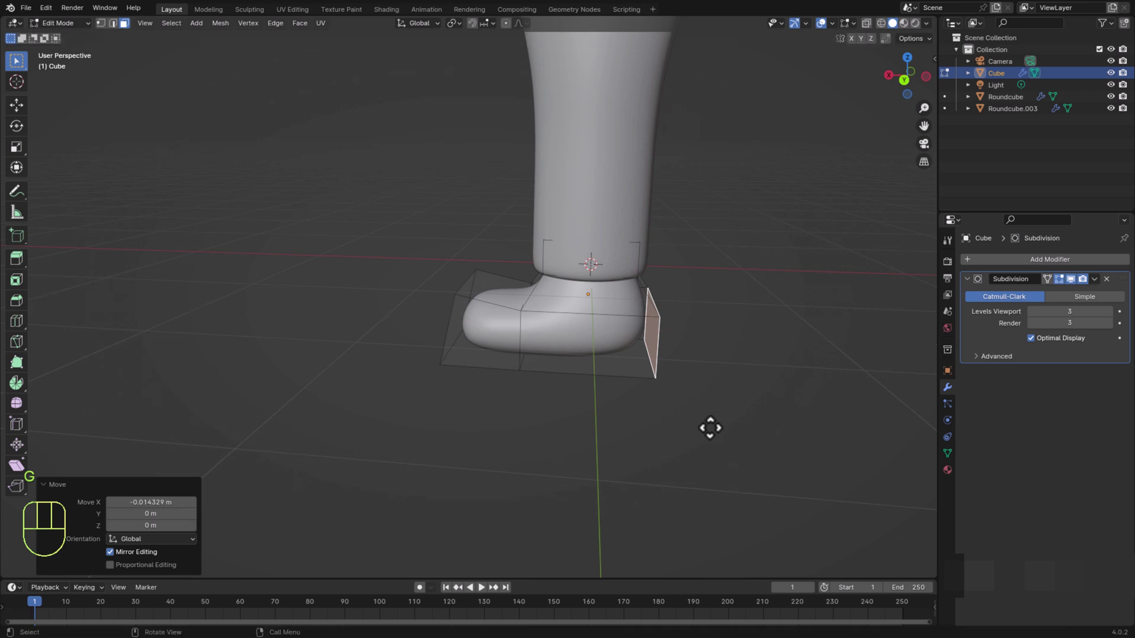
Select the two upper crosswise edges of the boot's toe section and raise them about 0.142 m along Z
middle_drag(593, 444, 642, 471)
click(112, 23)
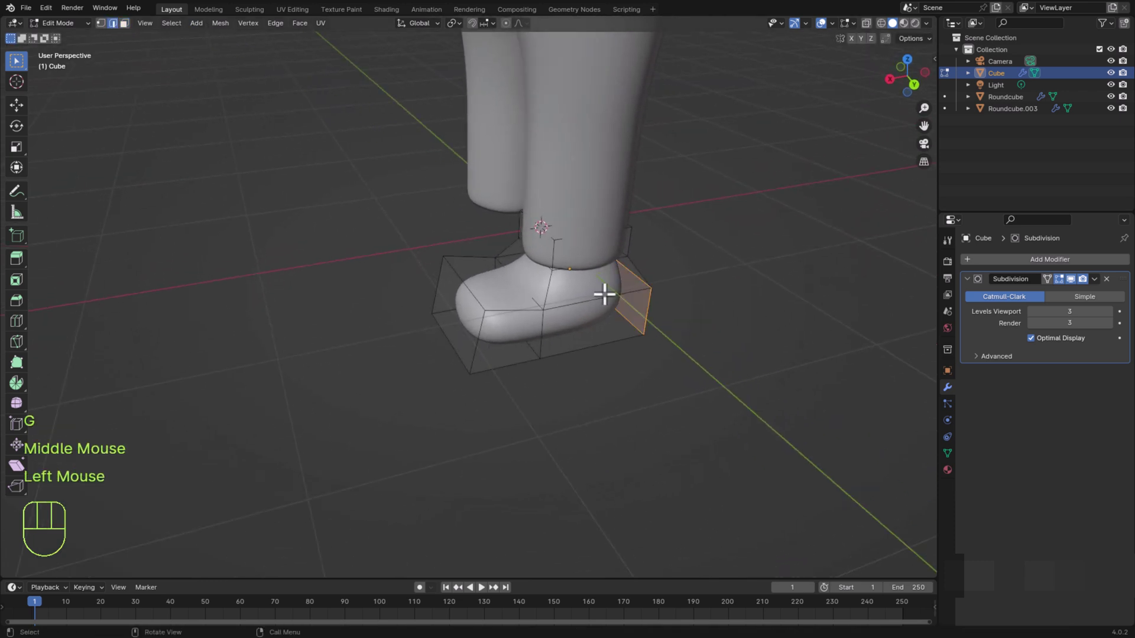
click(529, 296)
middle_drag(573, 428, 543, 414)
shift+click(466, 281)
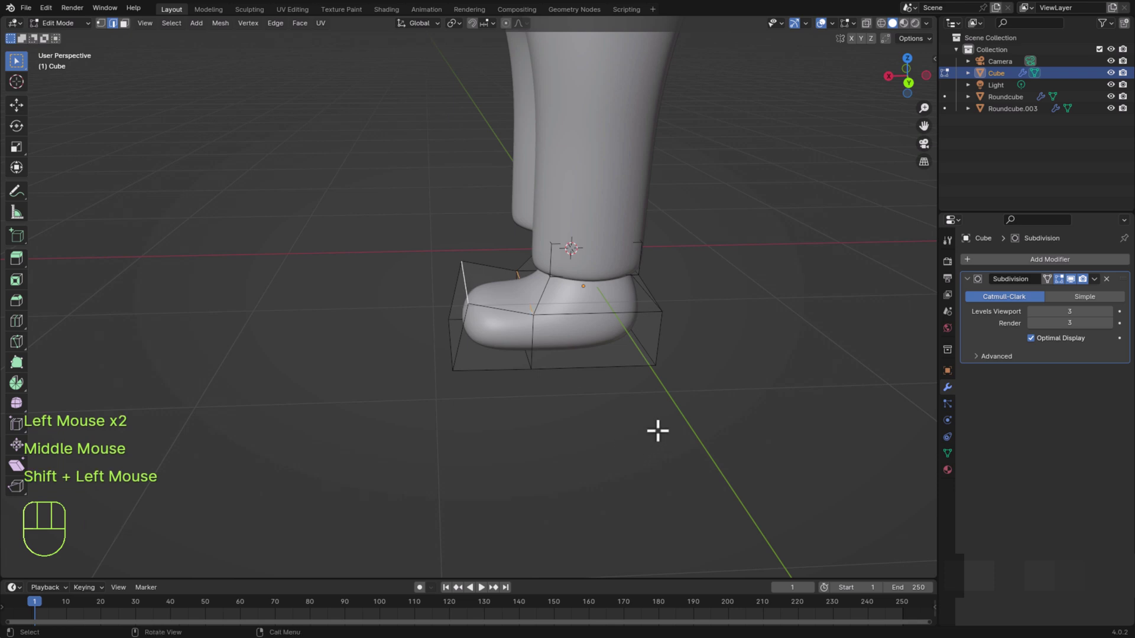
key(g)
key(z)
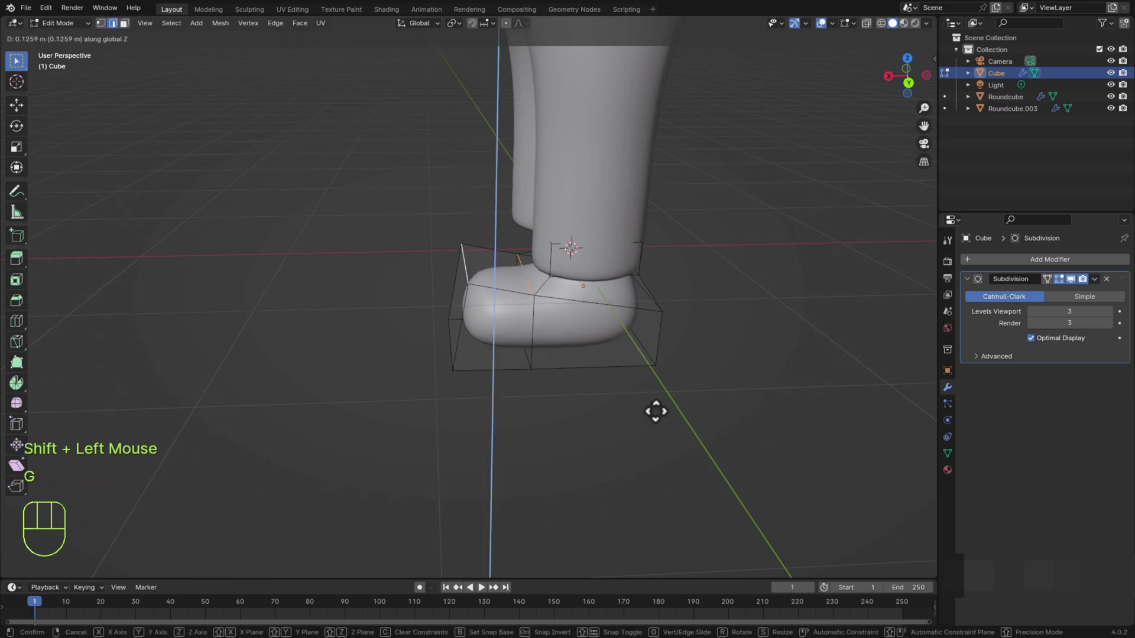
click(656, 409)
middle_drag(657, 408, 617, 458)
mouse_move(542, 428)
middle_down()
mouse_move(476, 408)
mouse_move(519, 425)
middle_up()
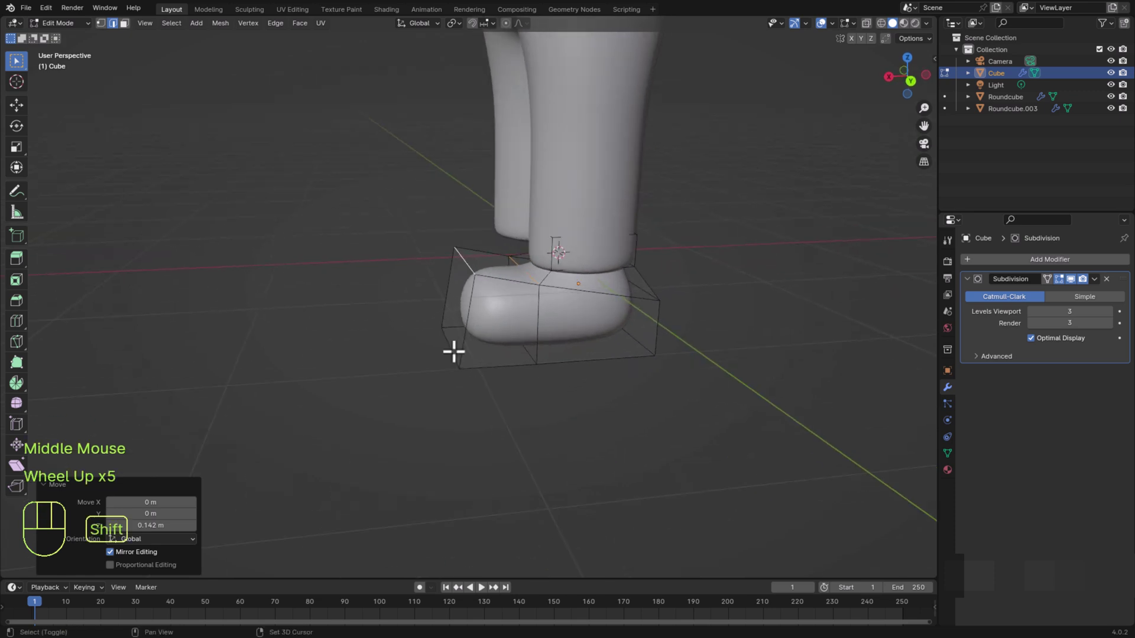
Add the lower front toe edge to the selection, shift the edges along X and scale them by about 1.147
shift+click(454, 351)
key(g)
key(x)
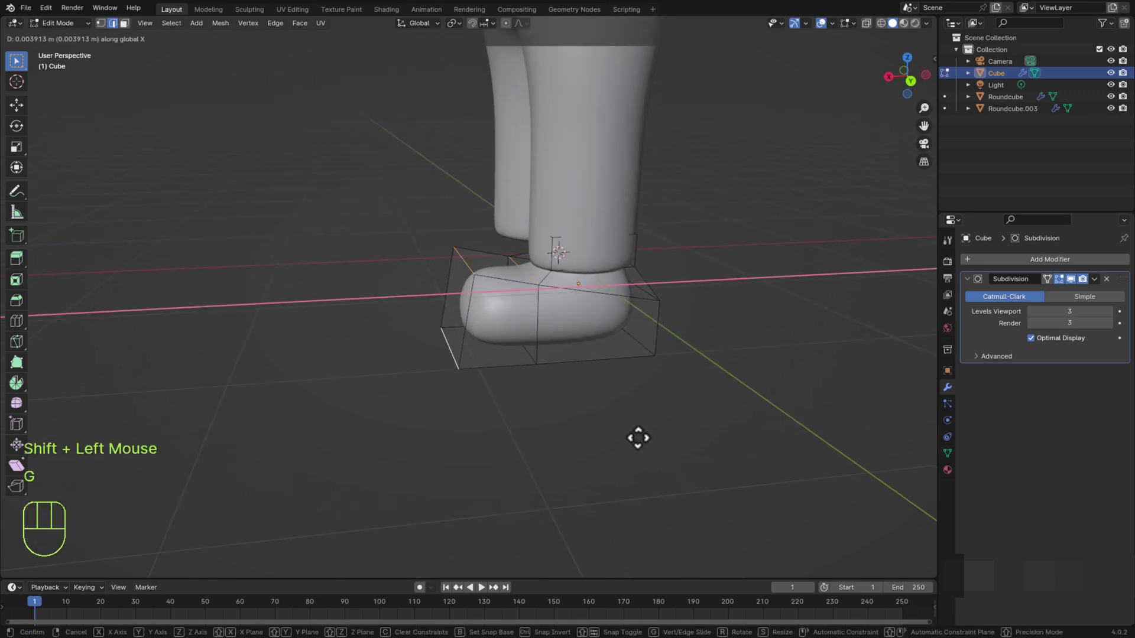
click(623, 438)
scroll(591, 443, up, 5)
key(s)
click(585, 467)
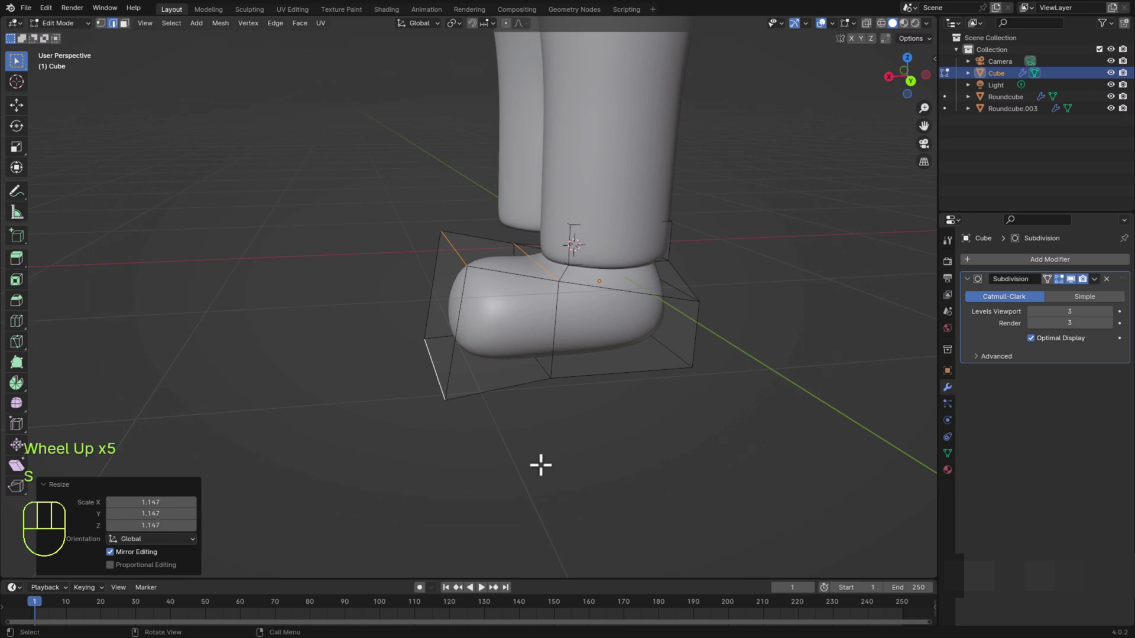
Select the two vertical edges at the front of the boot's toe and scale them by about 0.824
scroll(508, 457, down, 4)
middle_drag(484, 451, 637, 441)
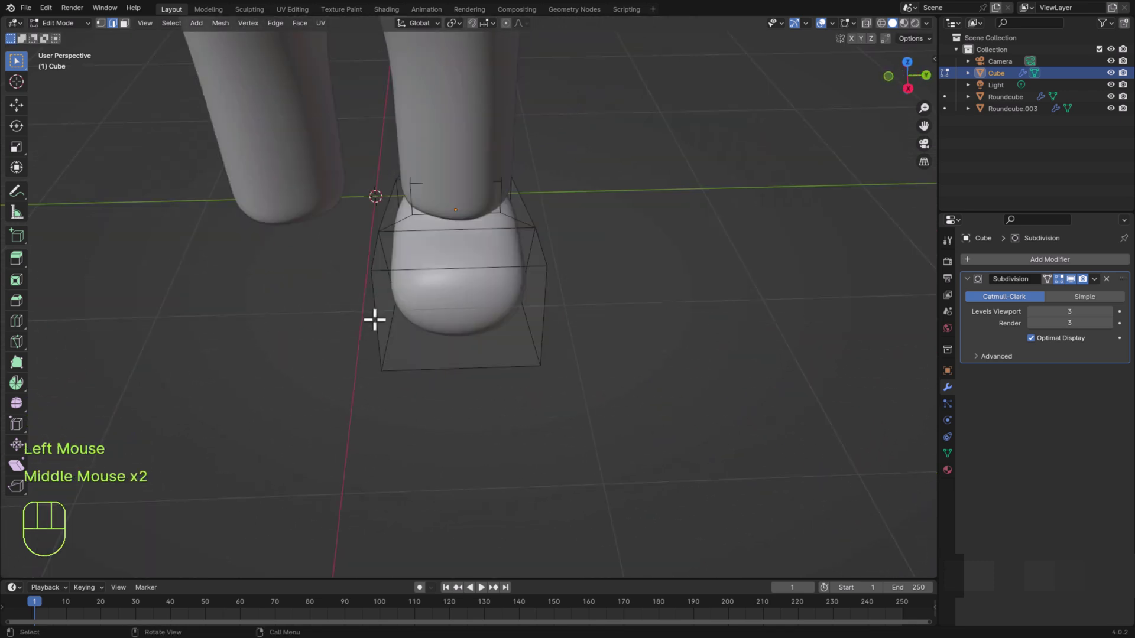
click(374, 320)
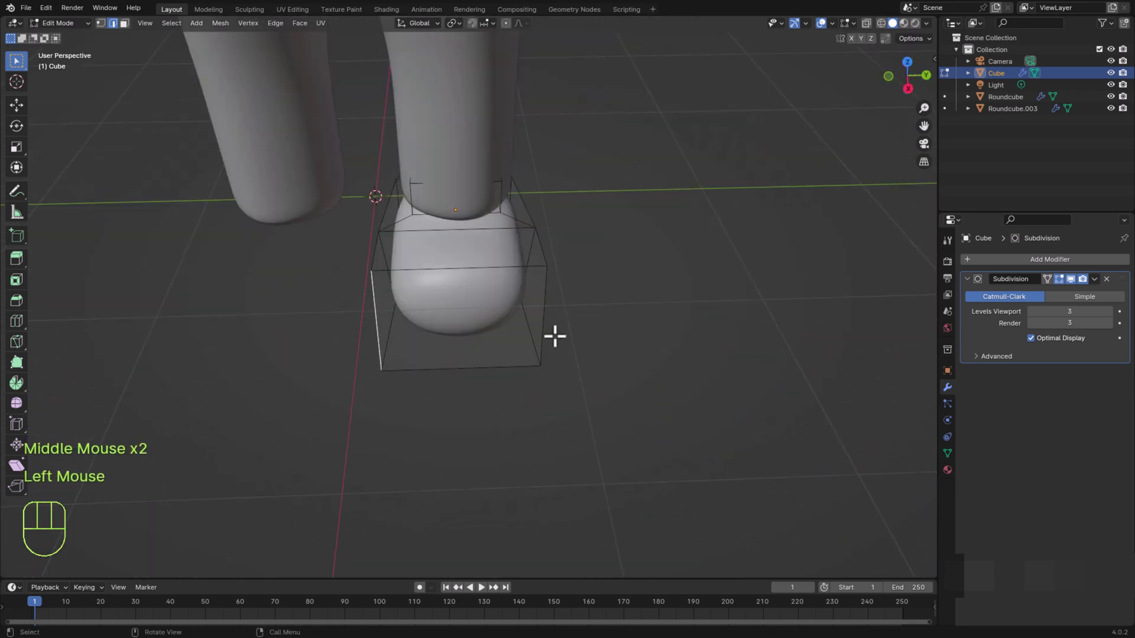
shift+click(544, 329)
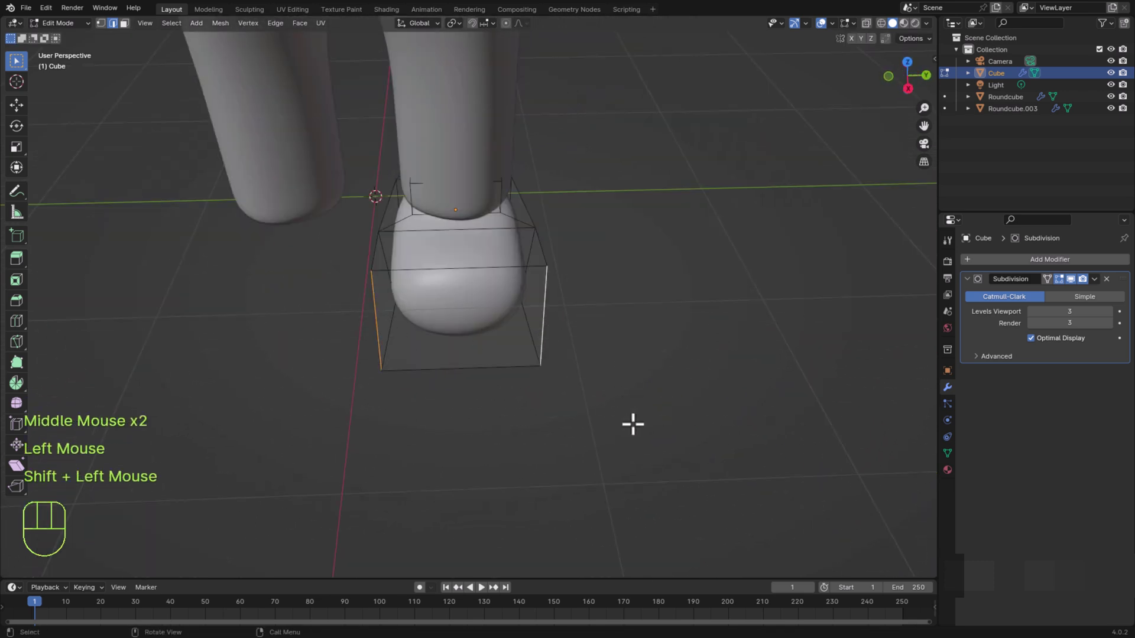
key(s)
click(603, 405)
middle_drag(603, 405, 514, 413)
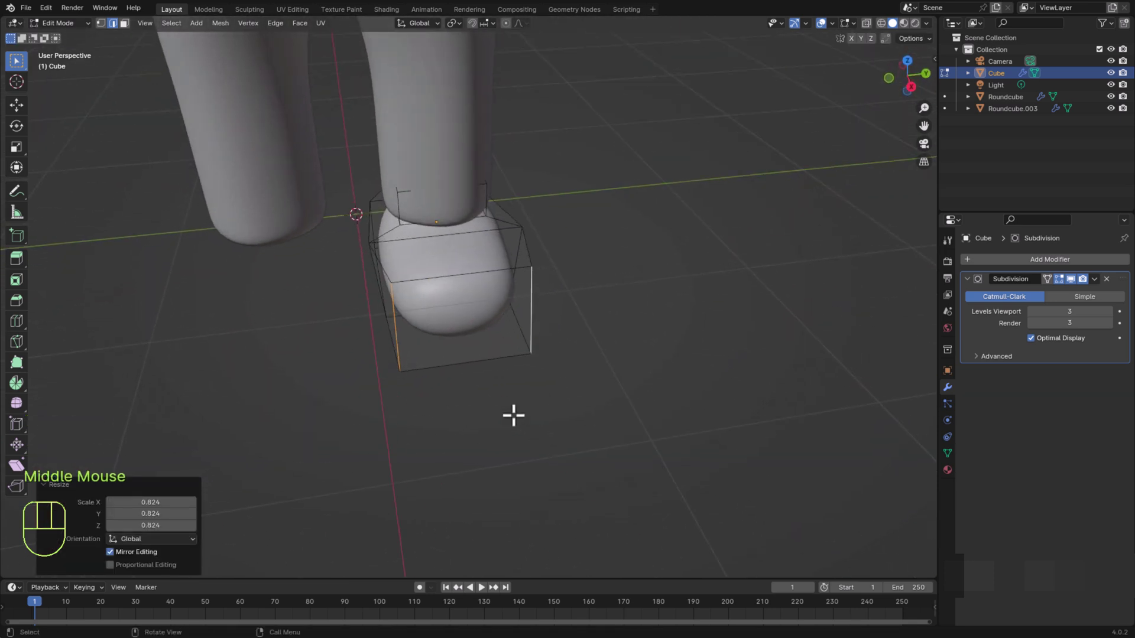
scroll(608, 388, down, 1)
scroll(608, 388, up, 1)
middle_drag(608, 388, 515, 367)
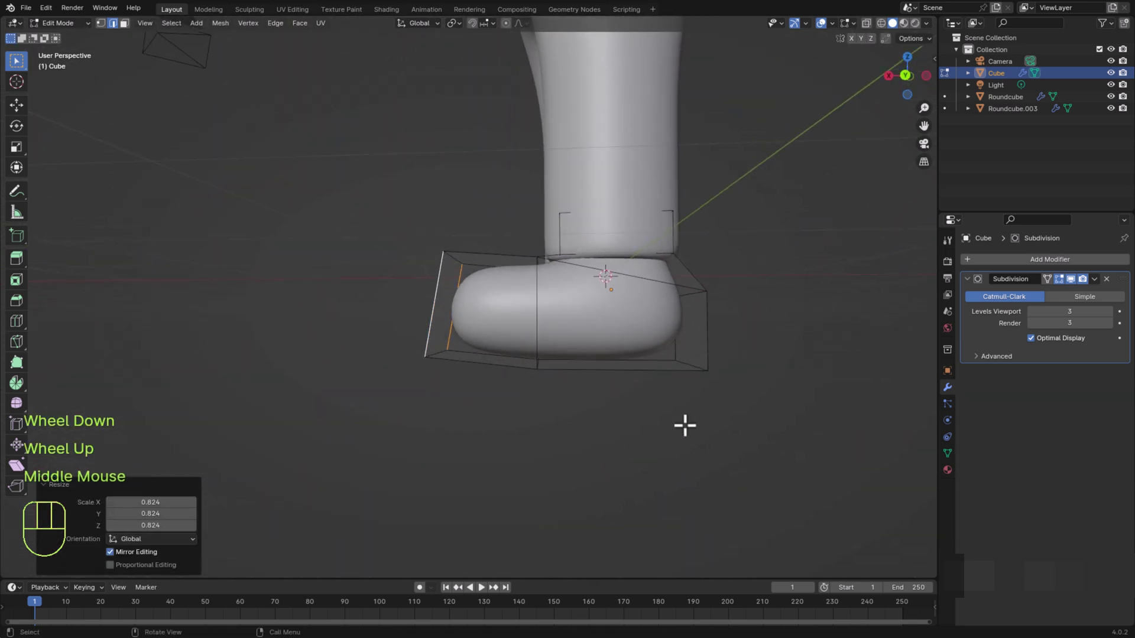
middle_drag(685, 425, 670, 386)
Raise the sole's middle crosswise edge about 0.072 m along Z and adjust the position of the bottom heel edge
click(545, 351)
middle_drag(542, 352, 638, 497)
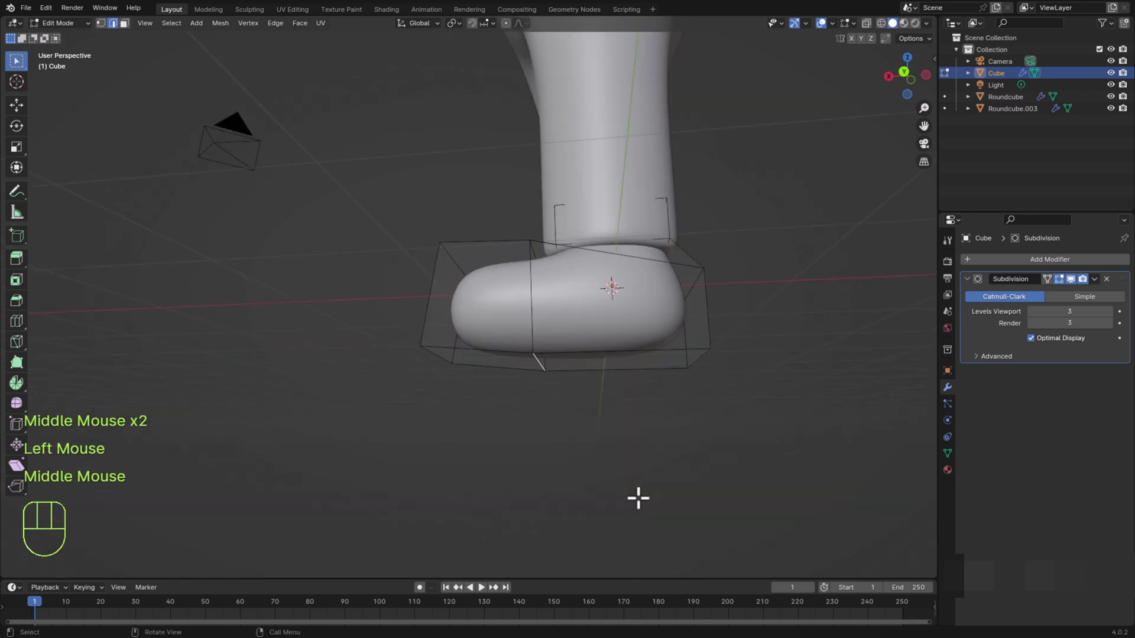
key(g)
key(z)
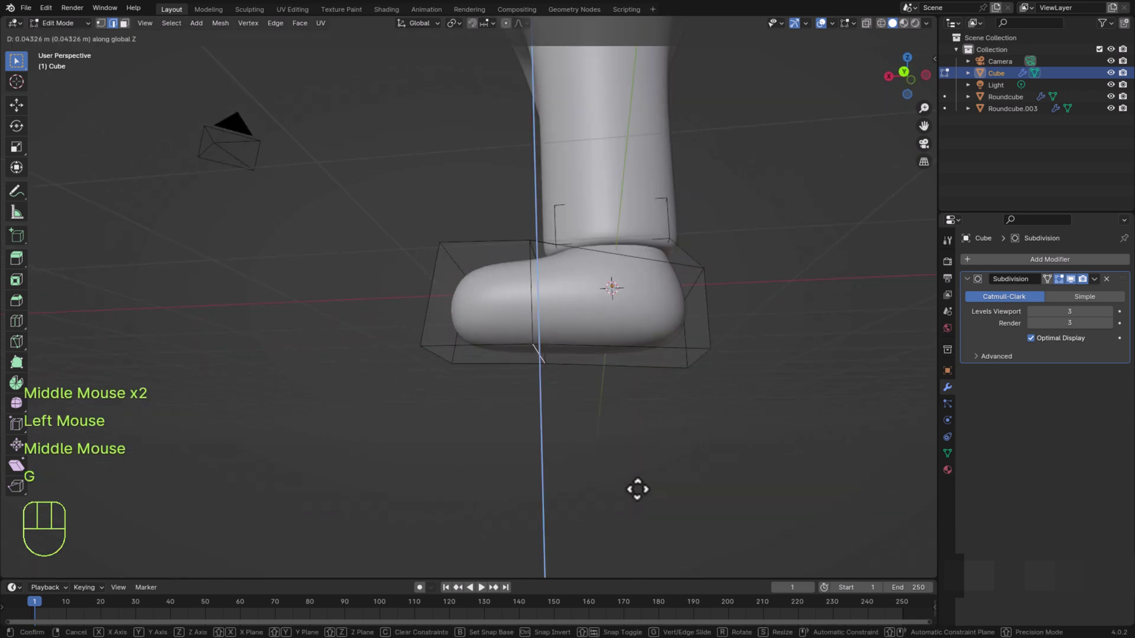
click(752, 468)
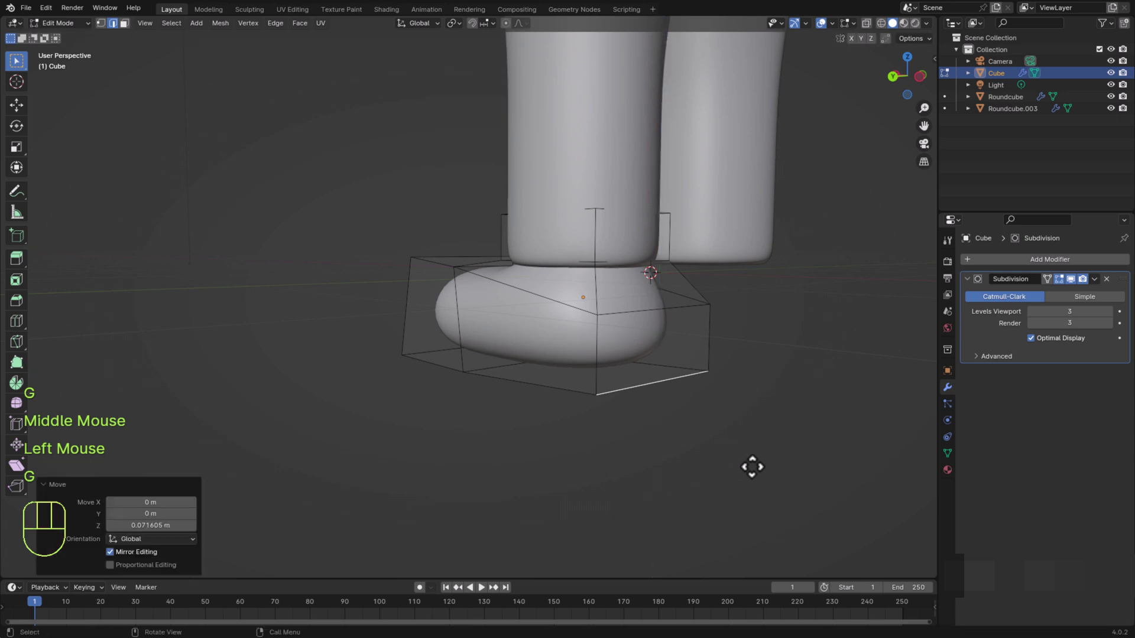
Return to Object Mode and save the astronaute.blend file
scroll(587, 477, down, 3)
scroll(587, 478, up, 2)
middle_drag(587, 478, 560, 474)
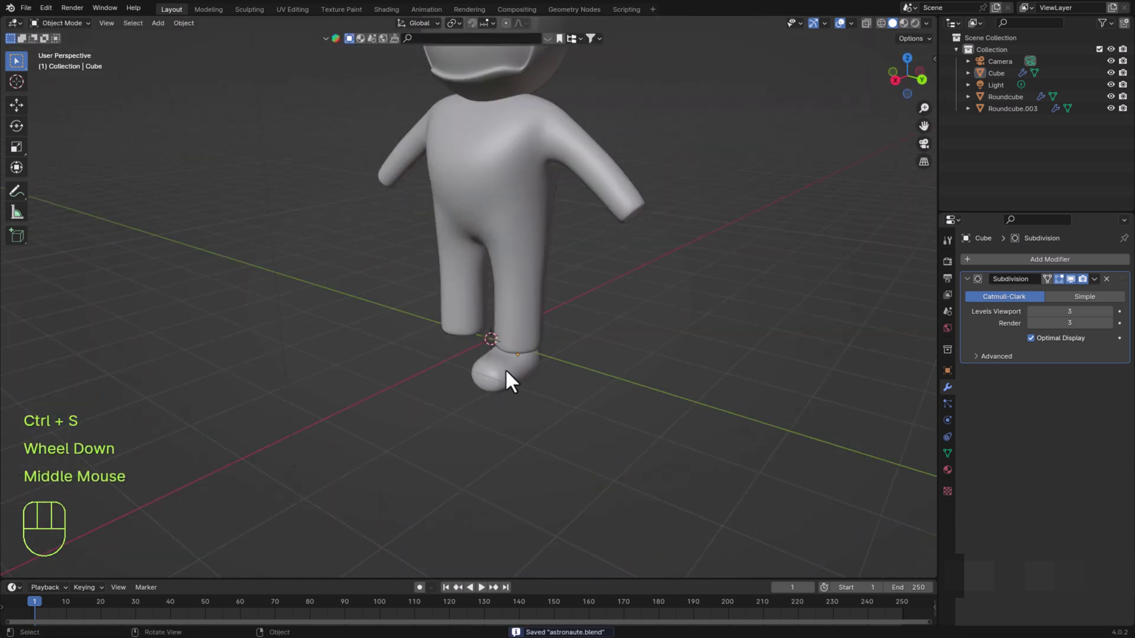
middle_drag(339, 446, 438, 460)
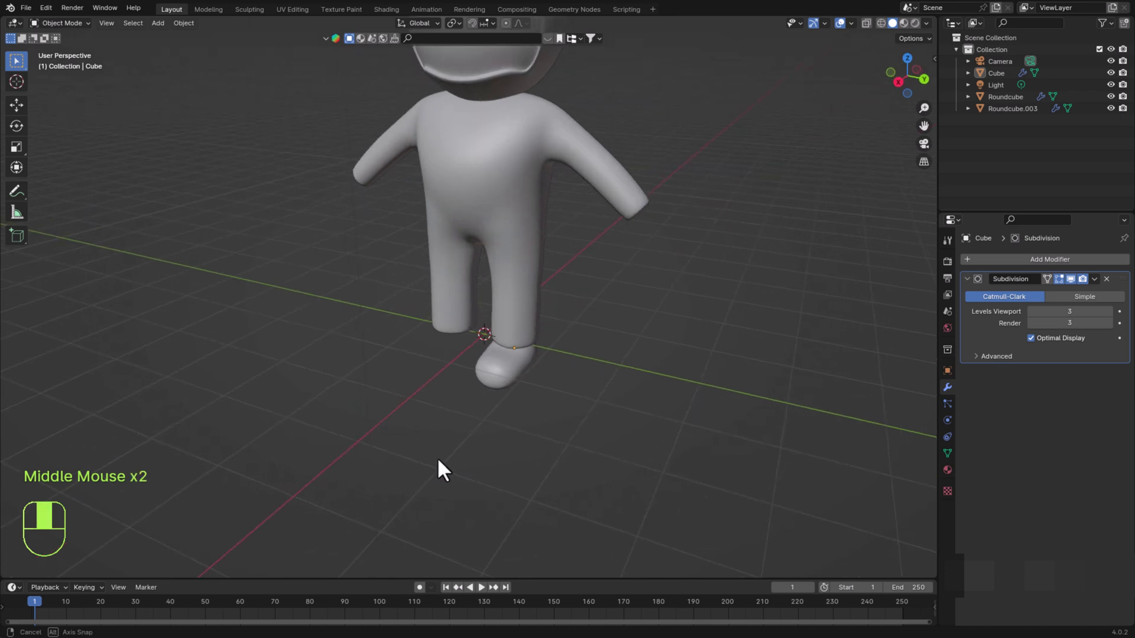
Add a Mirror modifier to the boot and set it to mirror on the Y axis only
click(494, 378)
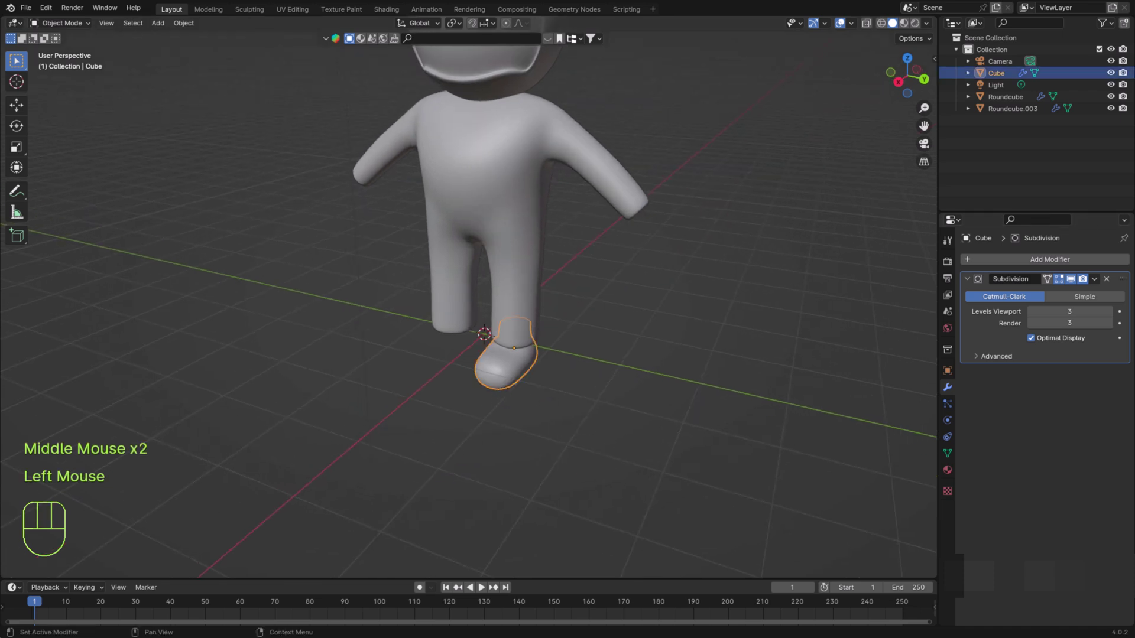
click(1095, 259)
mouse_move(1094, 259)
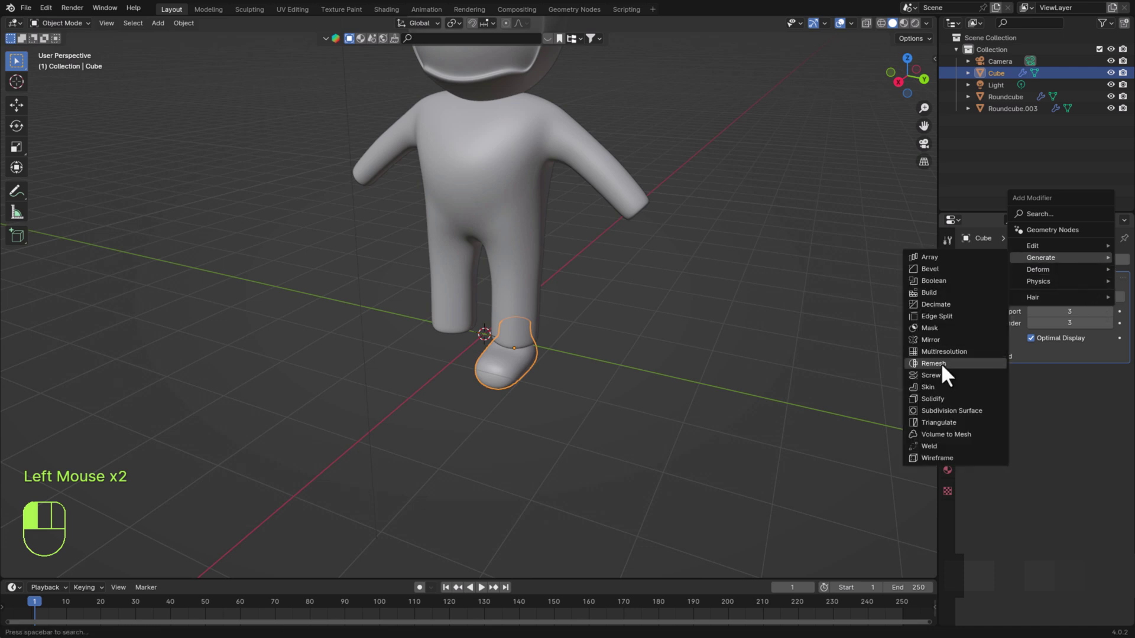
click(948, 339)
middle_drag(639, 444, 671, 444)
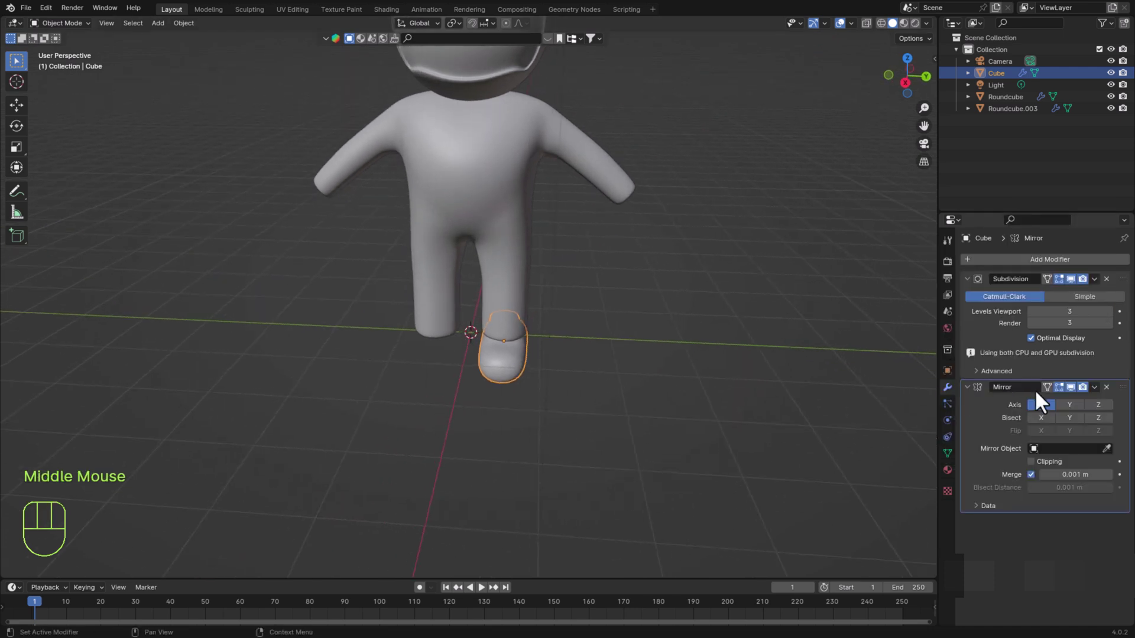
click(1064, 405)
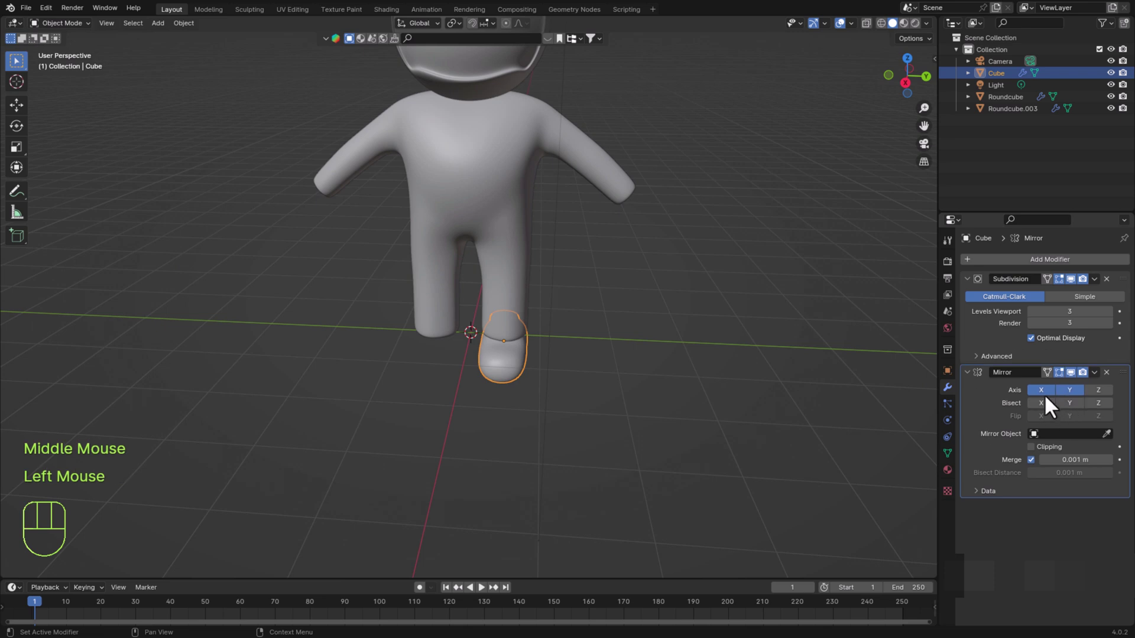
Use the body, Roundcube.003, as the mirror object for the boot and deselect the boots
click(1106, 434)
click(474, 152)
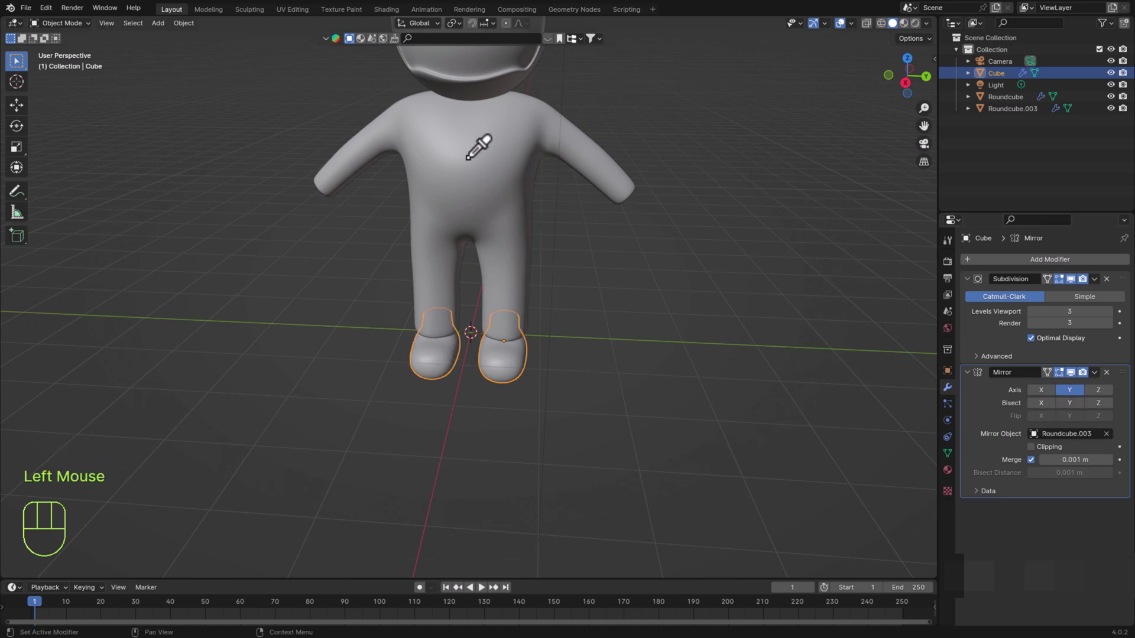
click(729, 387)
mouse_move(728, 388)
middle_down()
mouse_move(618, 371)
mouse_move(731, 369)
middle_up()
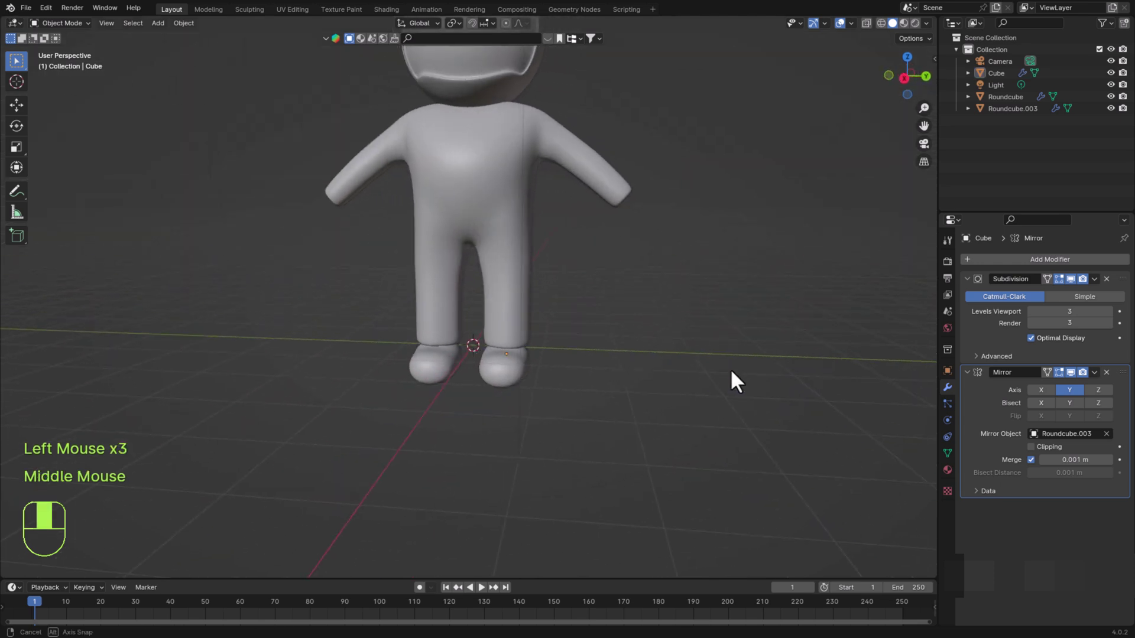
scroll(639, 359, down, 2)
scroll(587, 384, up, 2)
Select the body, enter Edit Mode and select the edge loop around the leg at knee height
mouse_move(587, 384)
middle_down()
mouse_move(453, 404)
mouse_move(533, 414)
mouse_move(587, 397)
middle_up()
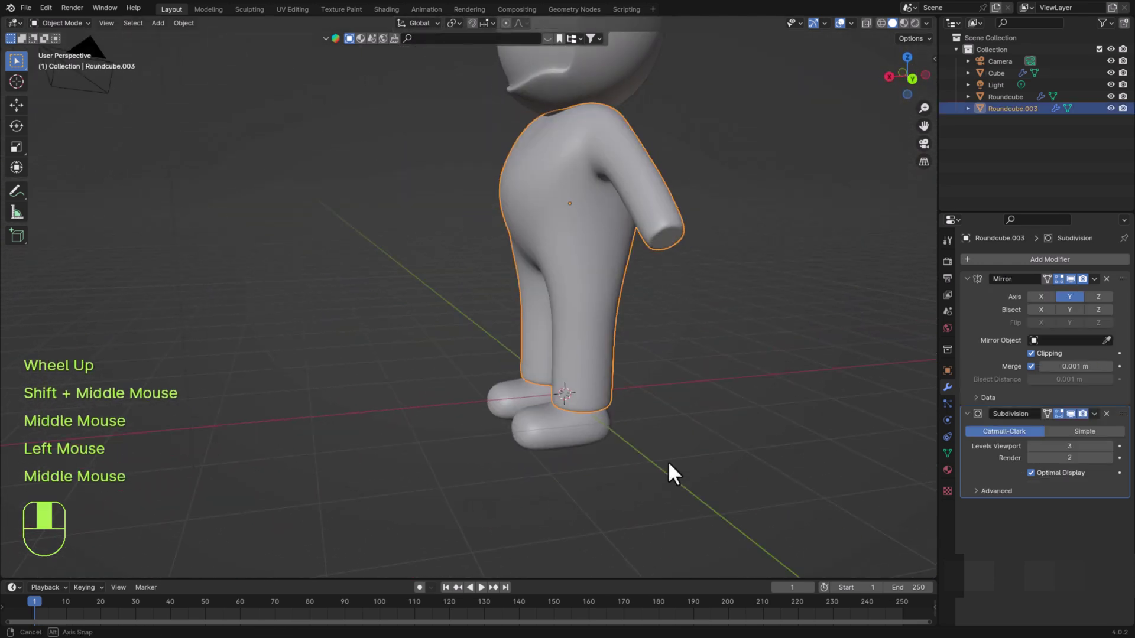
middle_drag(668, 460, 691, 418)
key(Tab)
scroll(685, 455, up, 2)
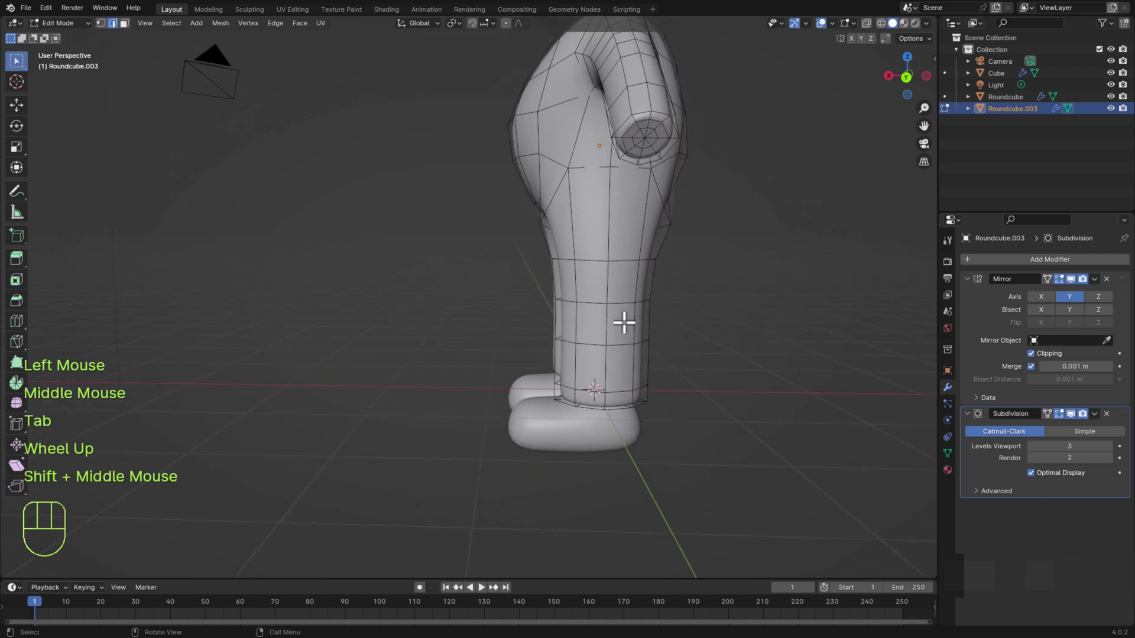
alt+click(590, 304)
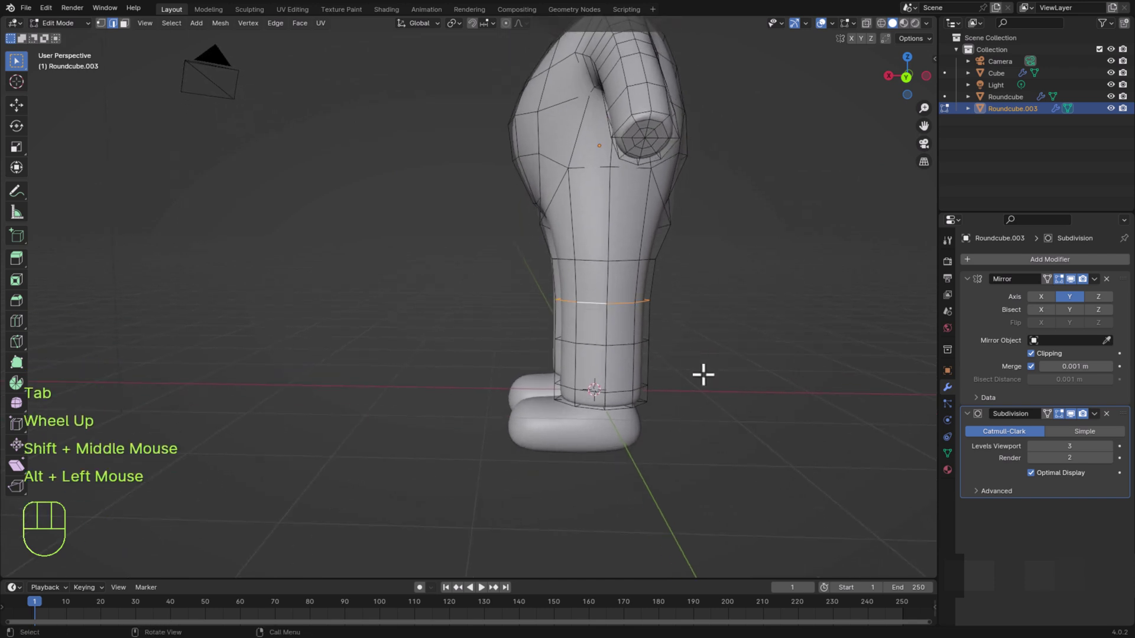
key(g)
key(x)
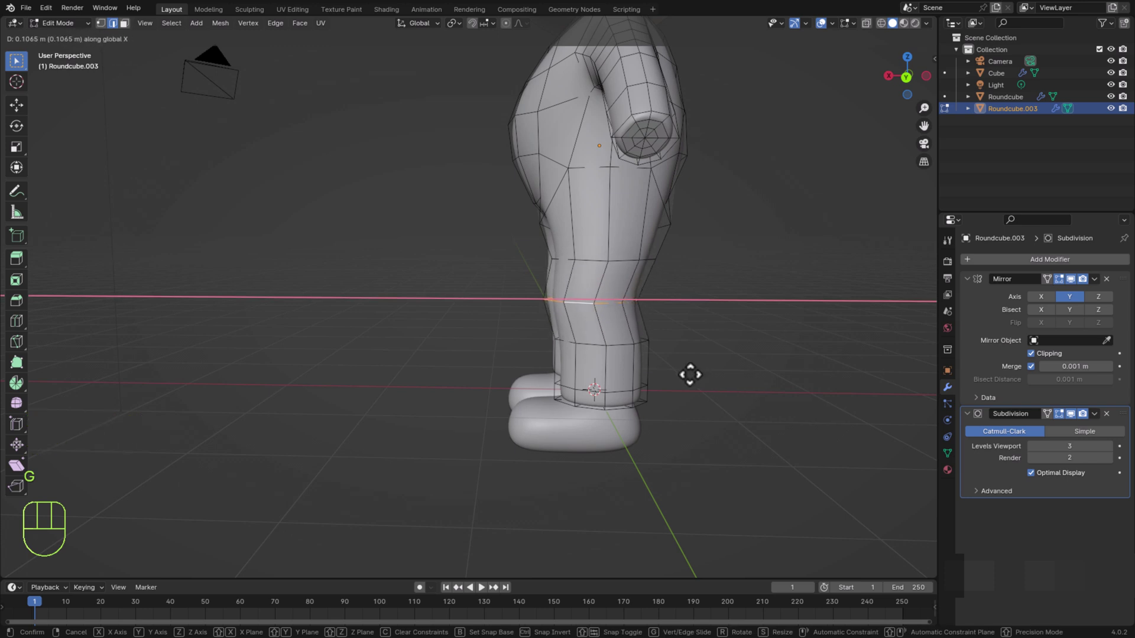
right_click(691, 374)
Enable proportional editing and move the knee loop about 0.102 m forward along X with a proportional size of about 0.826
click(506, 25)
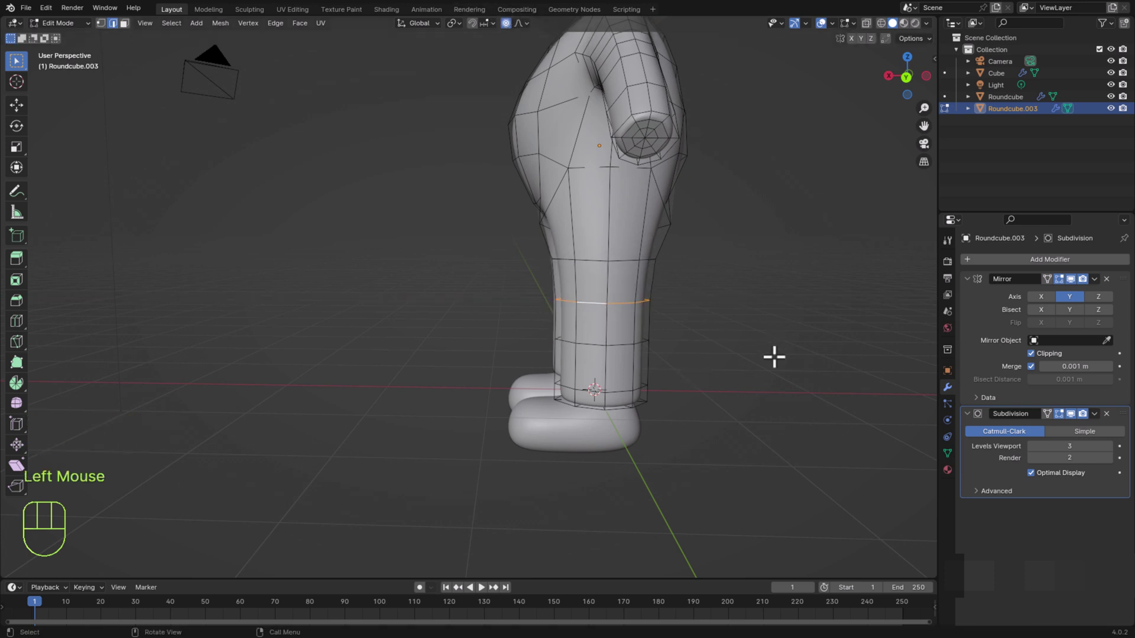
key(g)
key(x)
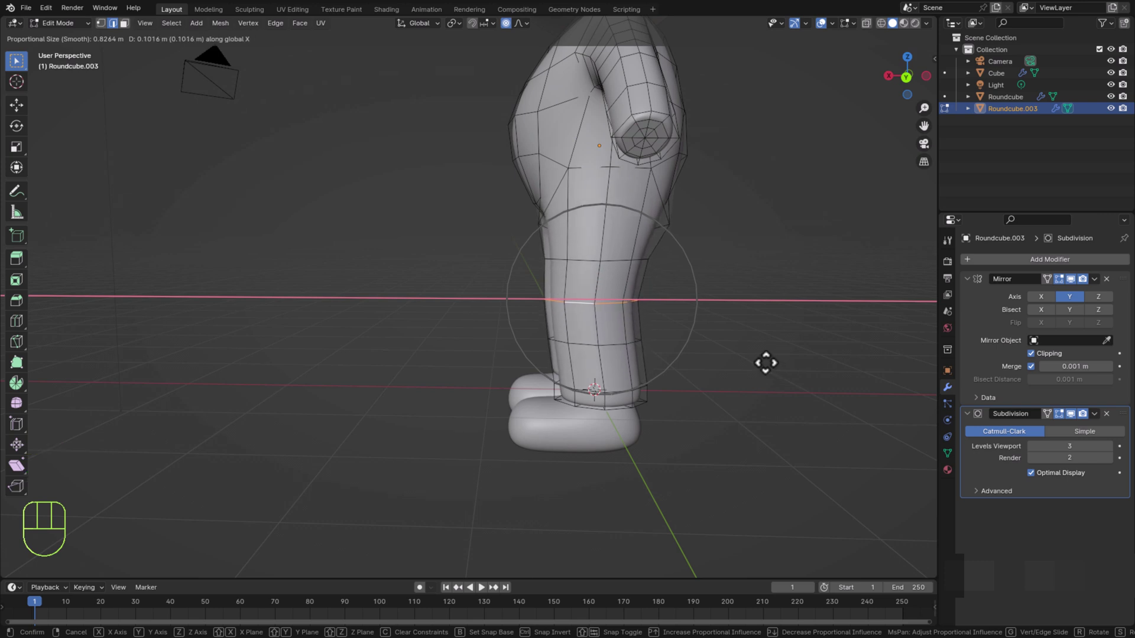
click(766, 363)
Scale the knee loop by about 0.964 with a proportional size of about 0.621
scroll(717, 453, down, 2)
middle_drag(598, 455, 684, 352)
scroll(663, 390, up, 4)
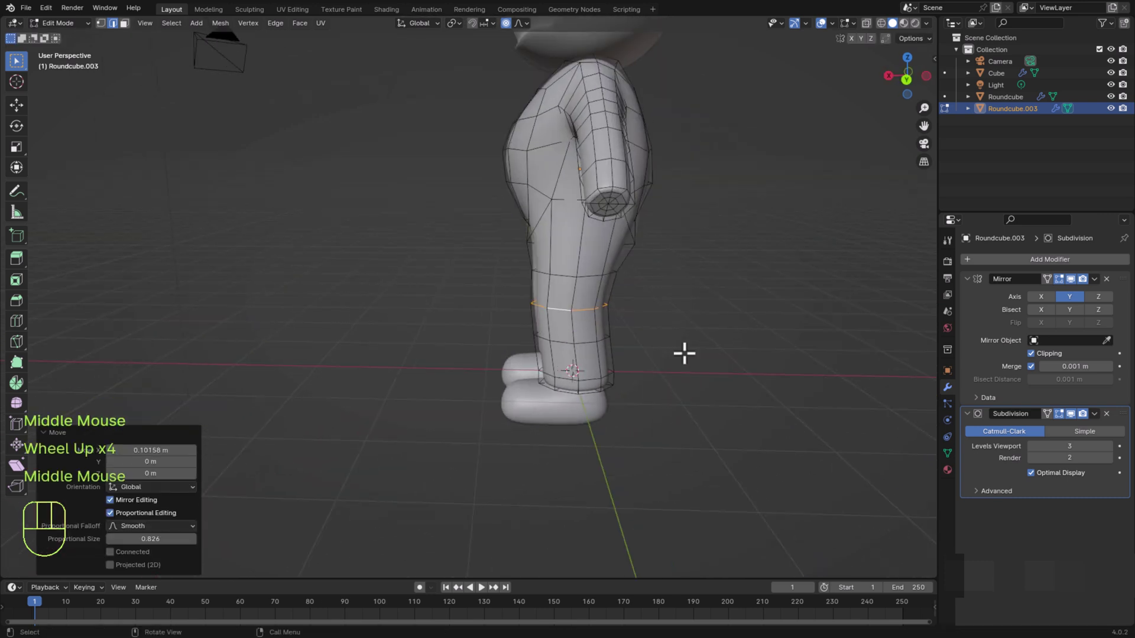
key(s)
scroll(684, 352, up, 4)
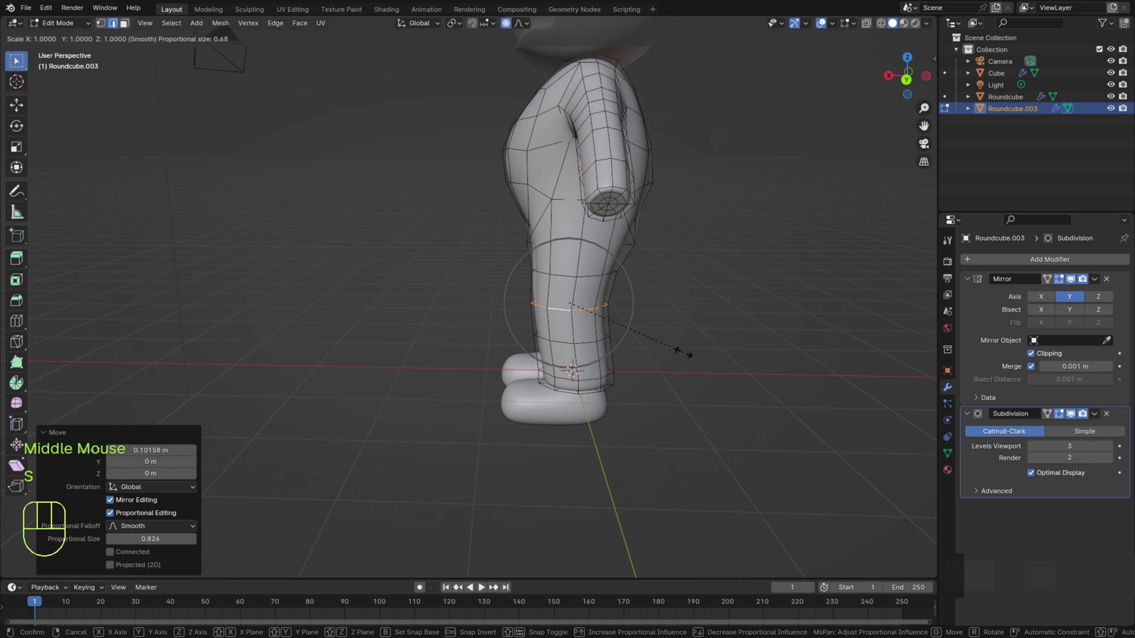
click(680, 351)
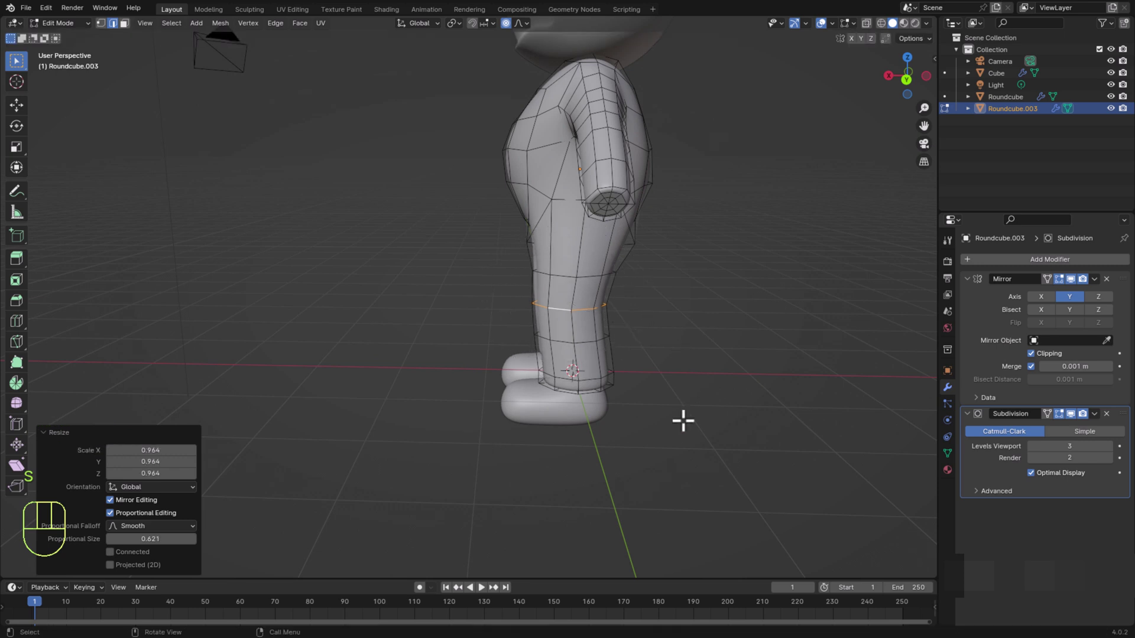
Nudge the knee loop slightly farther forward along X with proportional editing
middle_drag(681, 420, 672, 403)
key(g)
key(x)
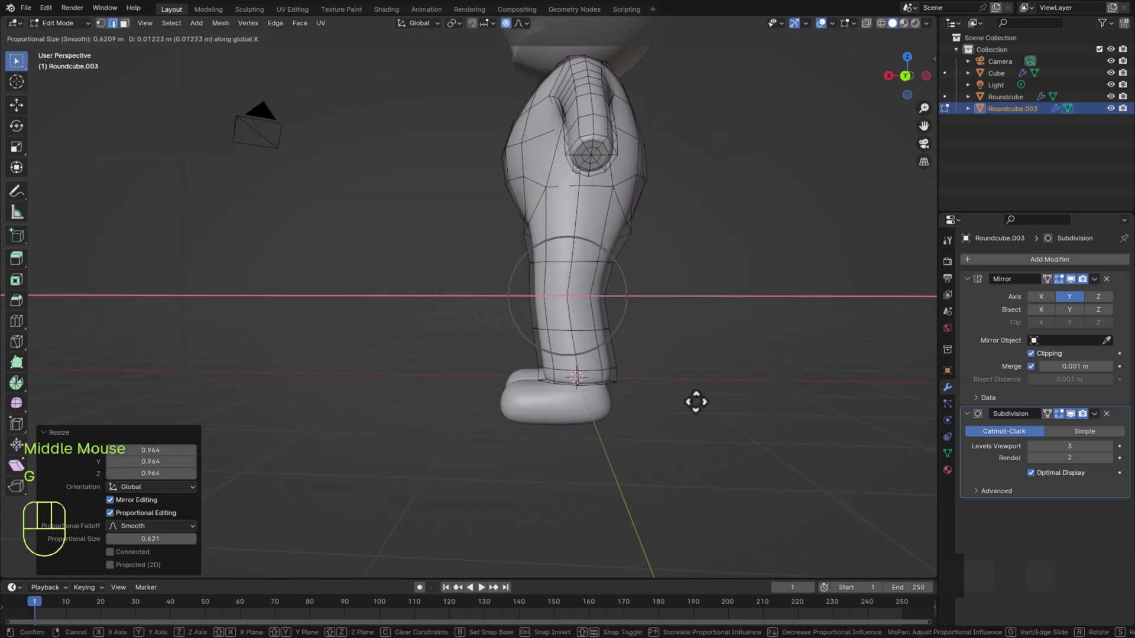
click(695, 401)
Select the edge loop at the arm's elbow and move it about -0.08 m along X with a proportional size of about 0.621
scroll(661, 420, down, 2)
middle_drag(641, 372, 520, 331)
scroll(451, 367, up, 1)
shift+middle_drag(520, 331, 587, 293)
scroll(522, 304, up, 2)
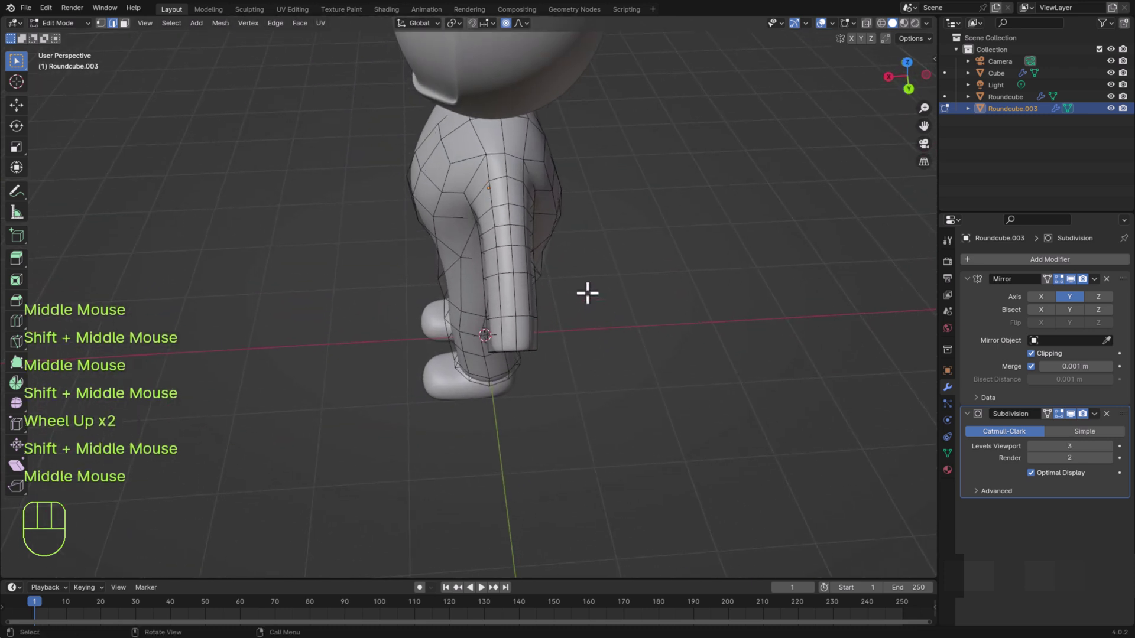
alt+click(516, 247)
scroll(552, 304, up, 1)
key(g)
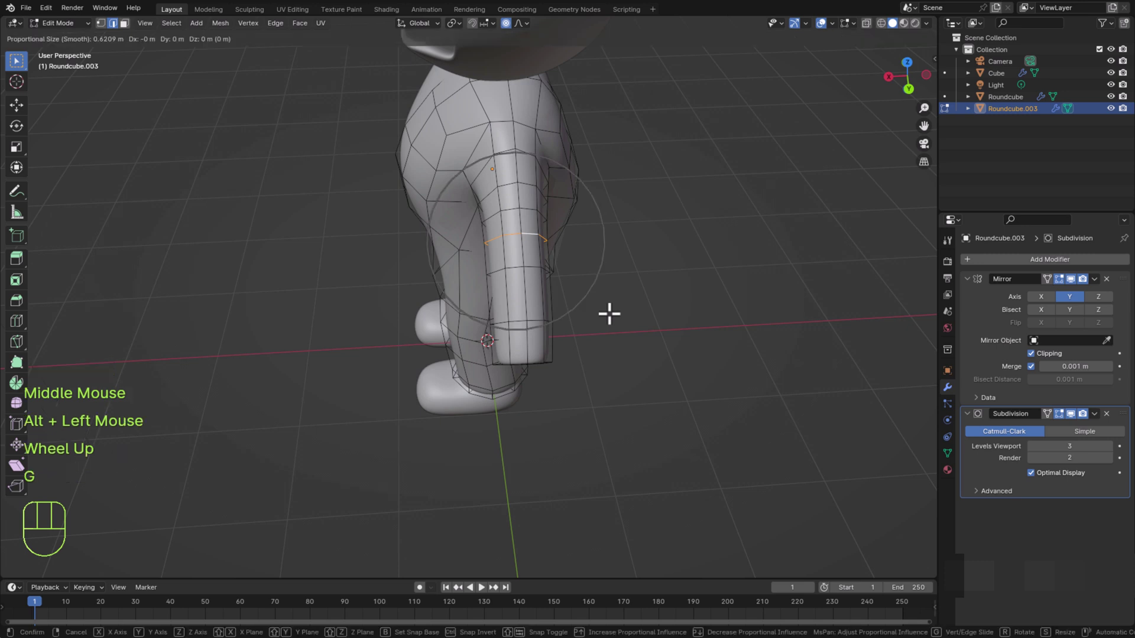
key(x)
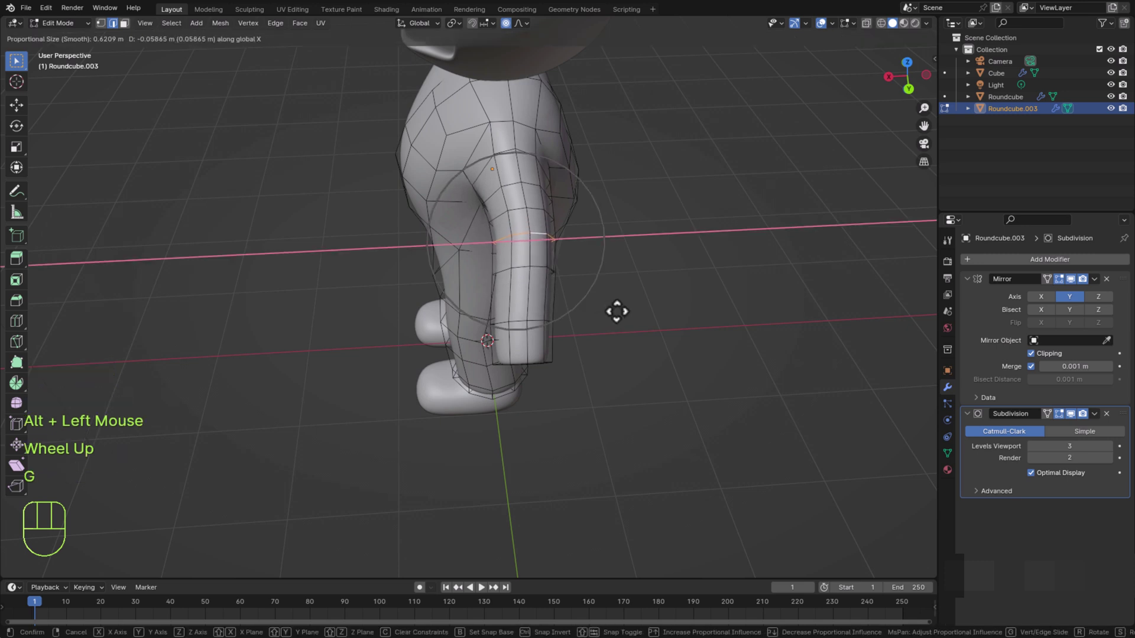
click(615, 310)
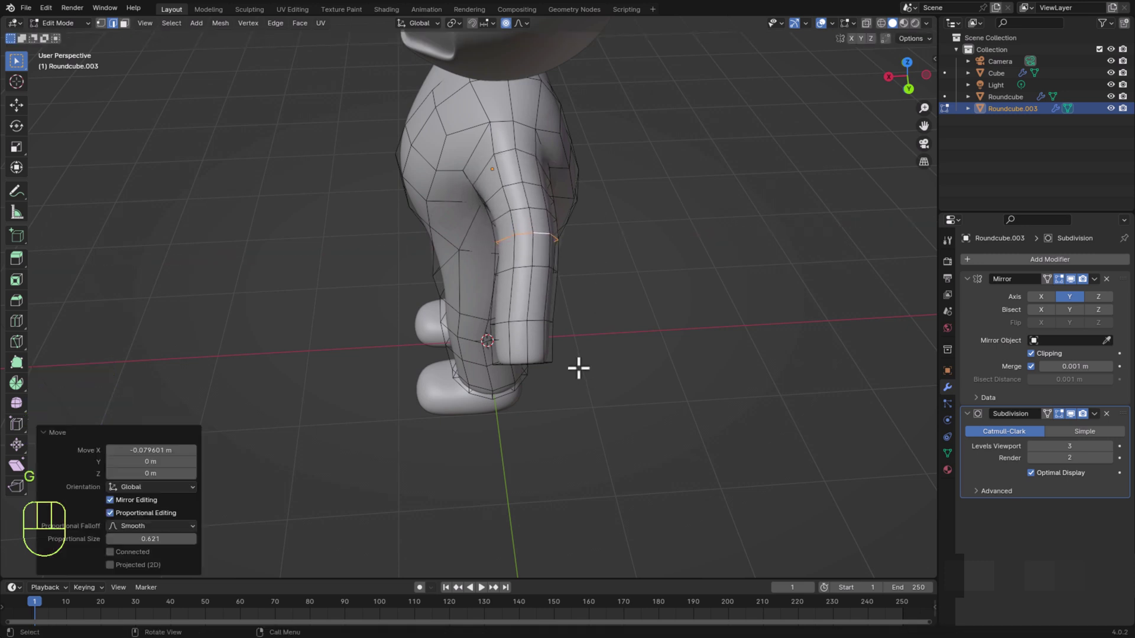
Rotate the edge loop at the wrist end by about 6.43° with a proportional size of about 0.621 and save the file
alt+click(537, 367)
key(r)
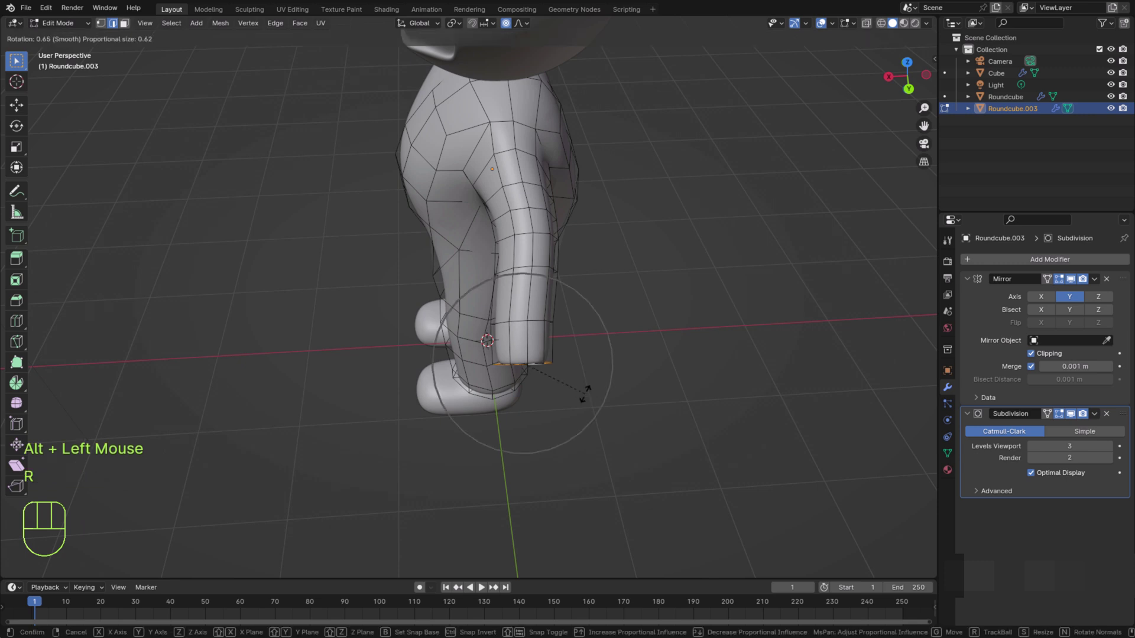
click(402, 502)
middle_drag(402, 502, 307, 271)
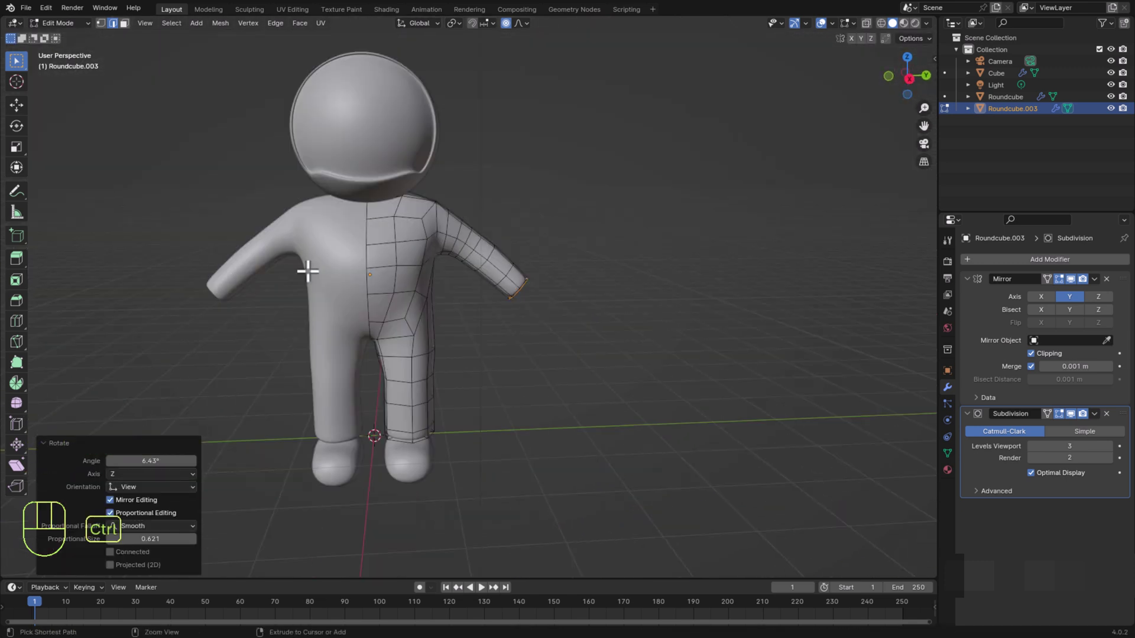
key(ctrl+s)
scroll(568, 360, down, 1)
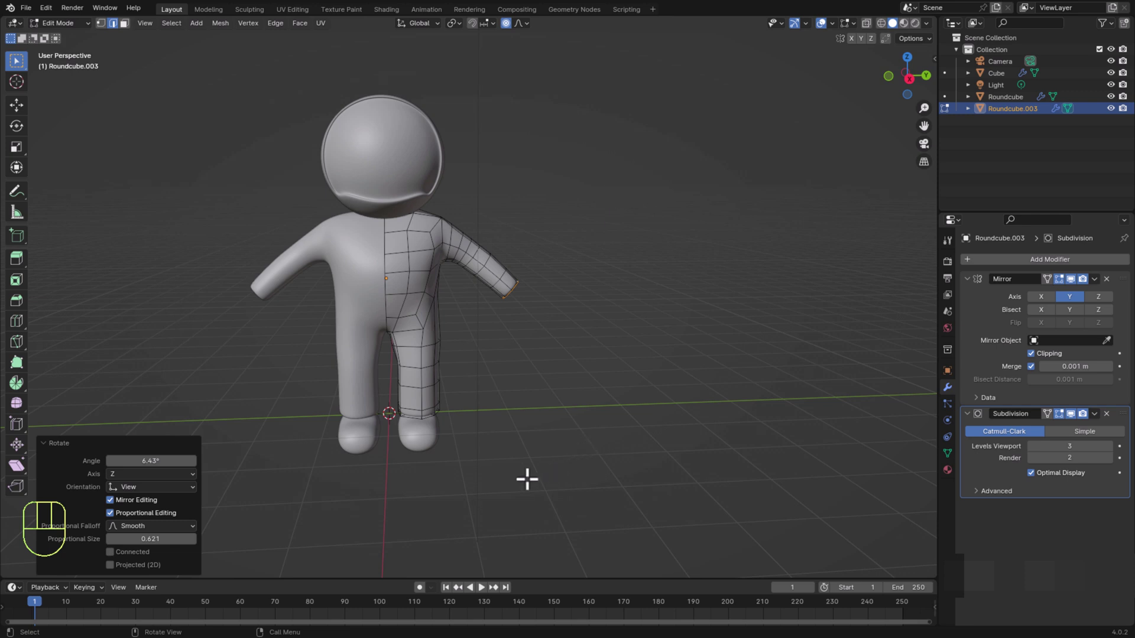
In vertex selection mode, move the outer chest vertex near the armpit about -0.098 m along Y with a proportional size of about 0.621
scroll(527, 477, up, 2)
scroll(508, 461, down, 1)
middle_drag(514, 449, 540, 449)
click(216, 198)
scroll(347, 389, up, 2)
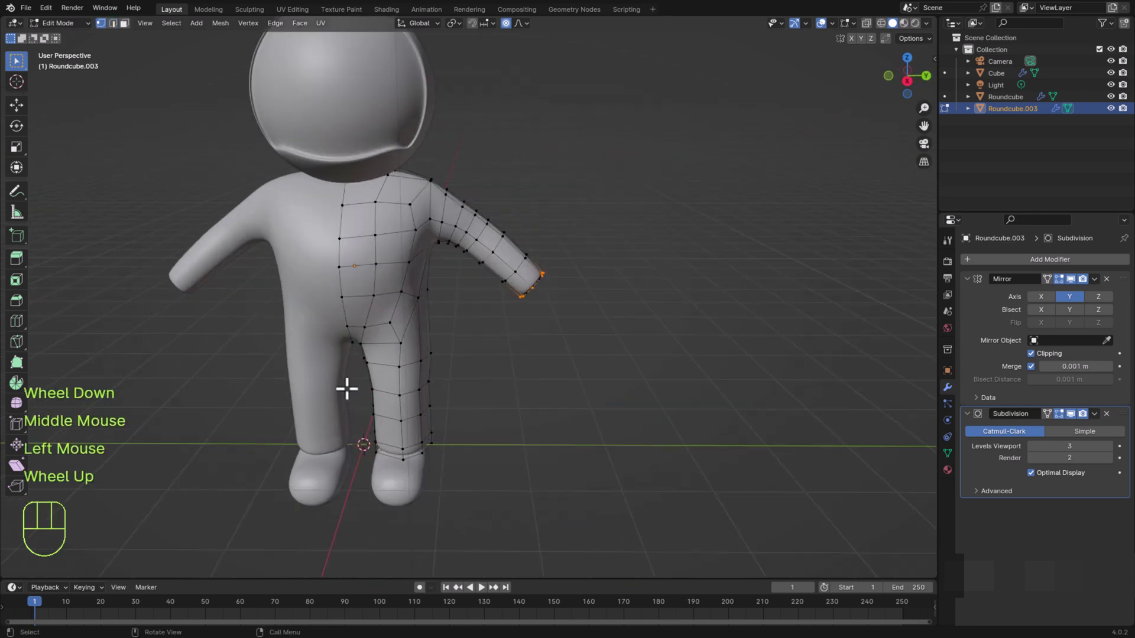
middle_drag(347, 388, 373, 377)
click(416, 230)
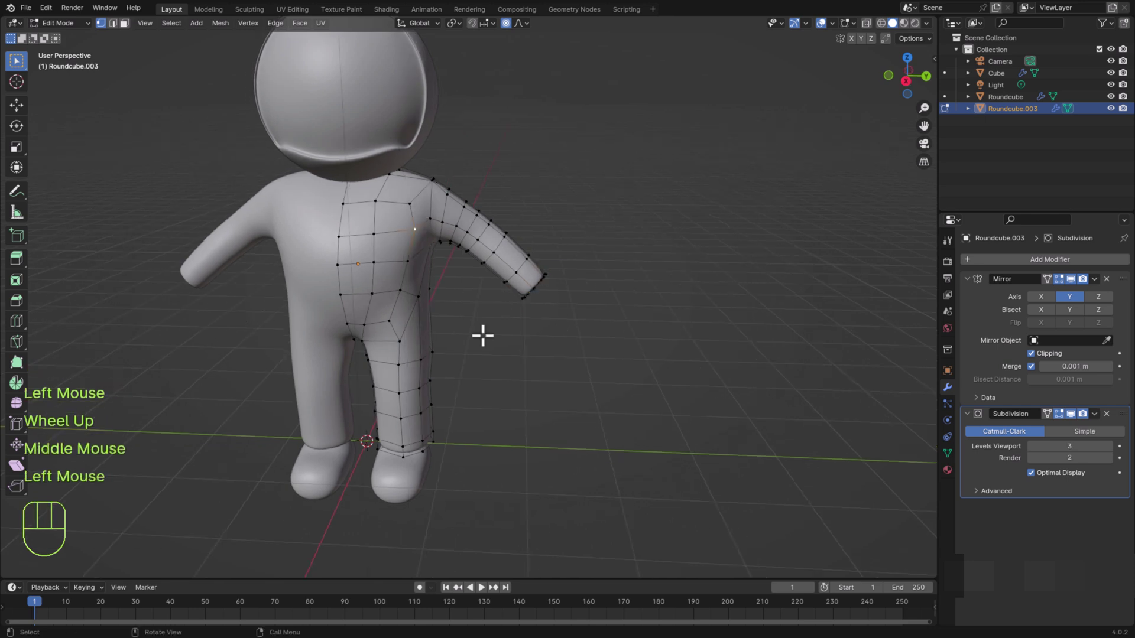
scroll(449, 367, down, 1)
middle_drag(449, 367, 473, 357)
key(g)
key(y)
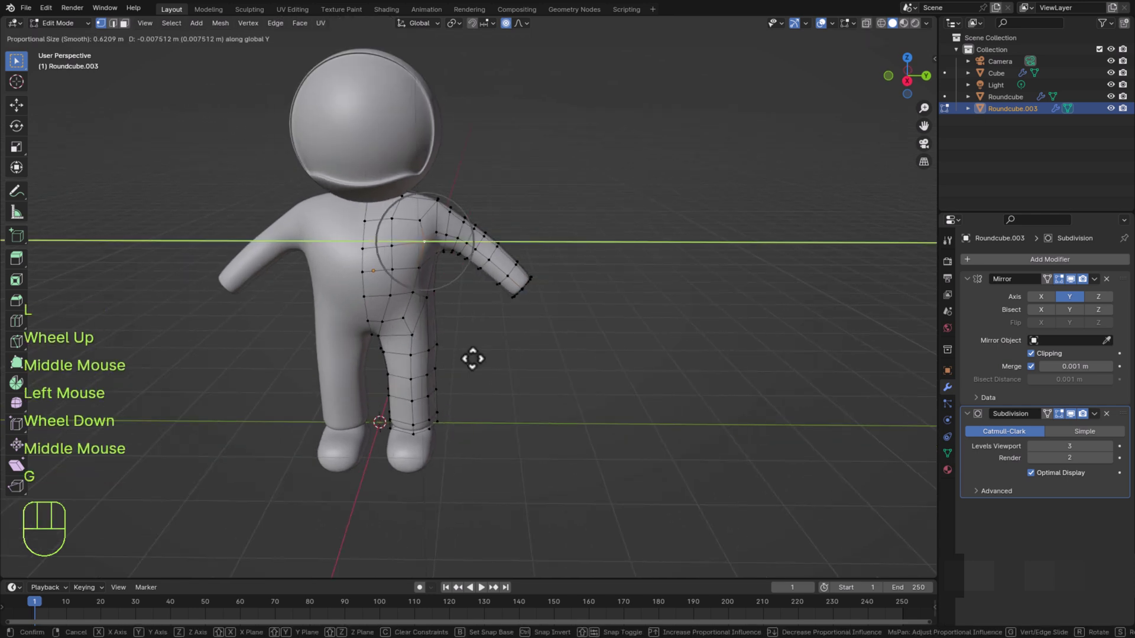
click(465, 358)
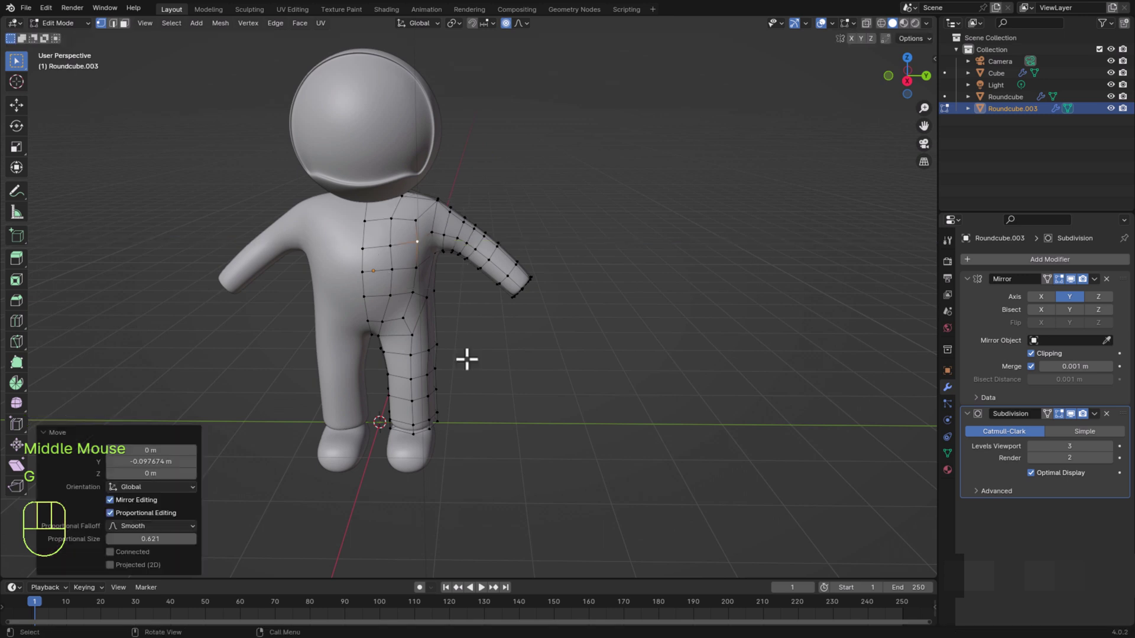
Move the two front centre belly vertices about -0.185 m along Z with proportional size 0.683, and shift them freely by about 0.08 m
middle_drag(466, 360, 366, 257)
click(366, 259)
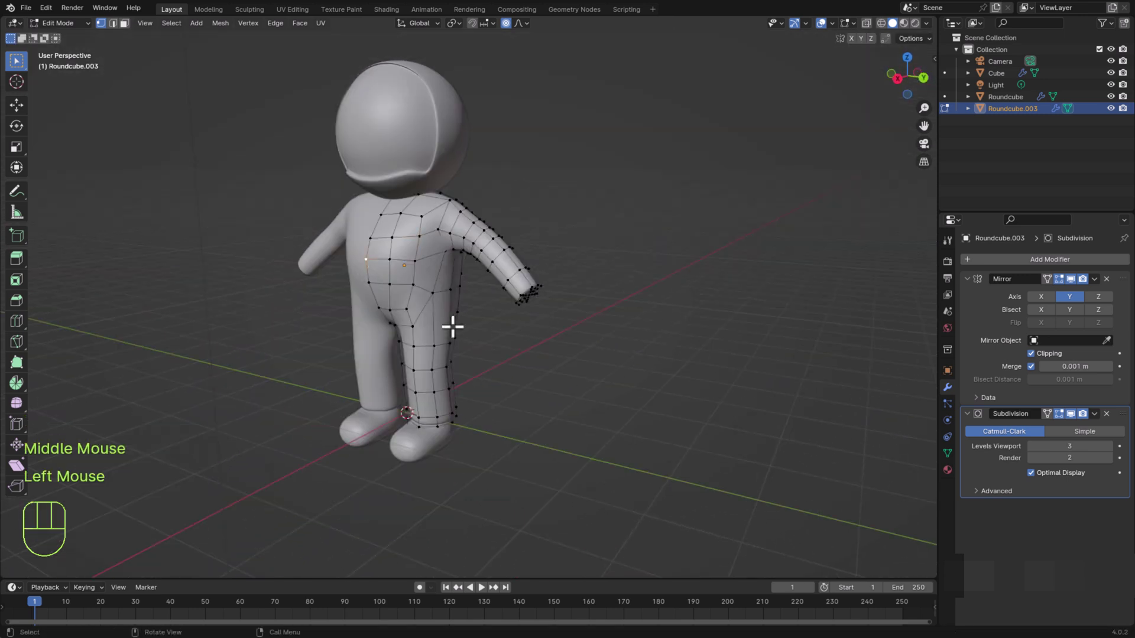
shift+click(369, 282)
key(g)
key(z)
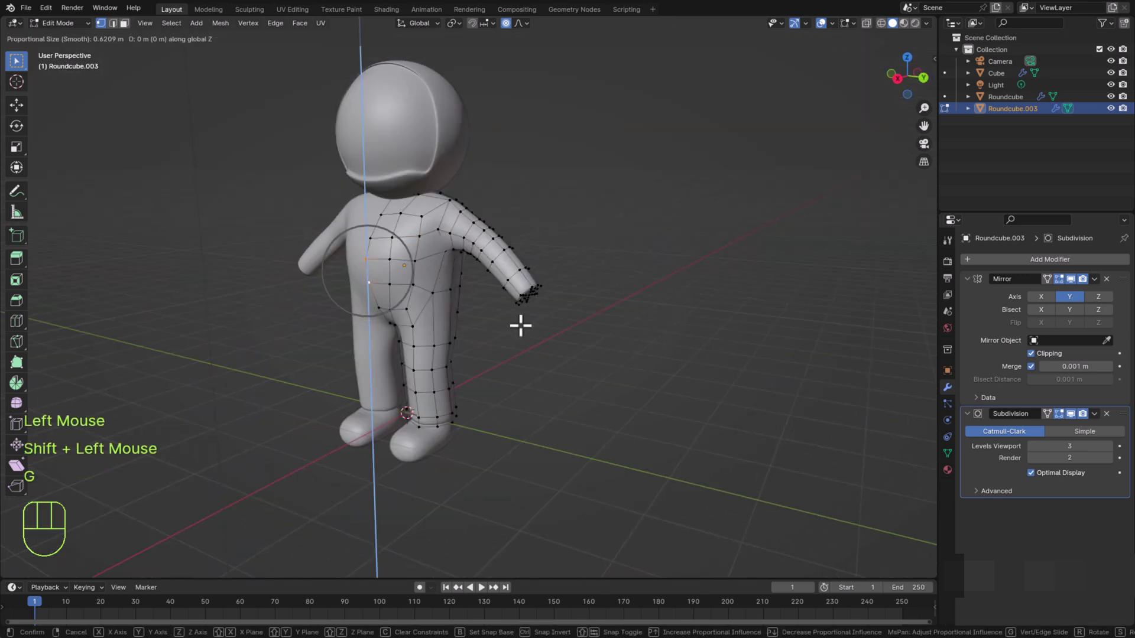
scroll(526, 334, up, 1)
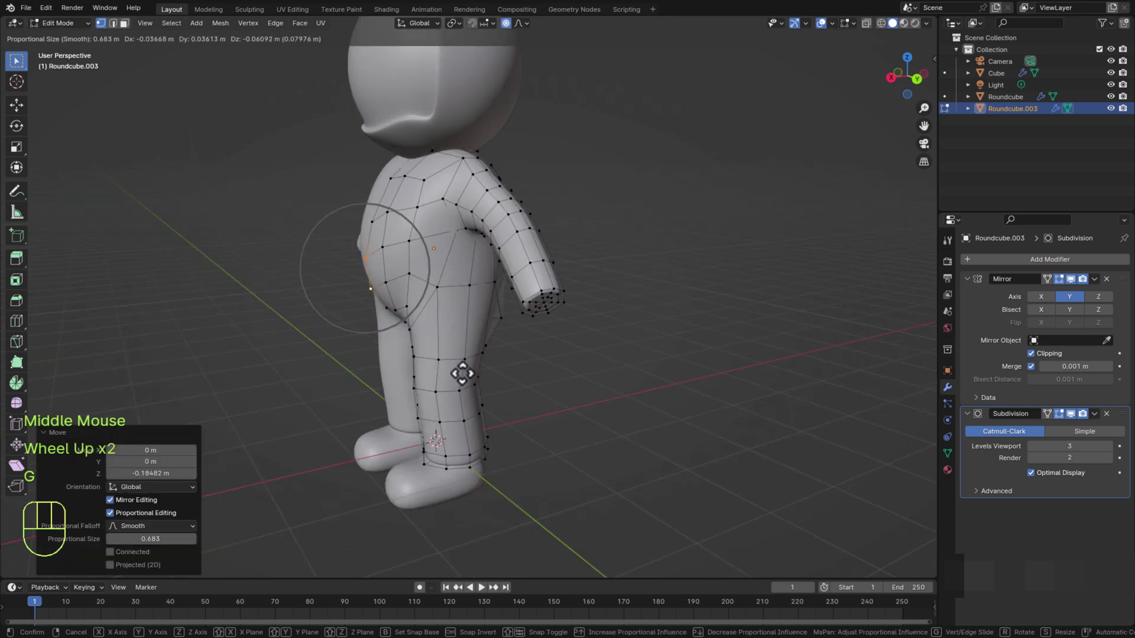
click(462, 374)
Select the outer belly vertex above the front of the leg and move it along Z with proportional editing
middle_drag(413, 417, 436, 421)
click(397, 279)
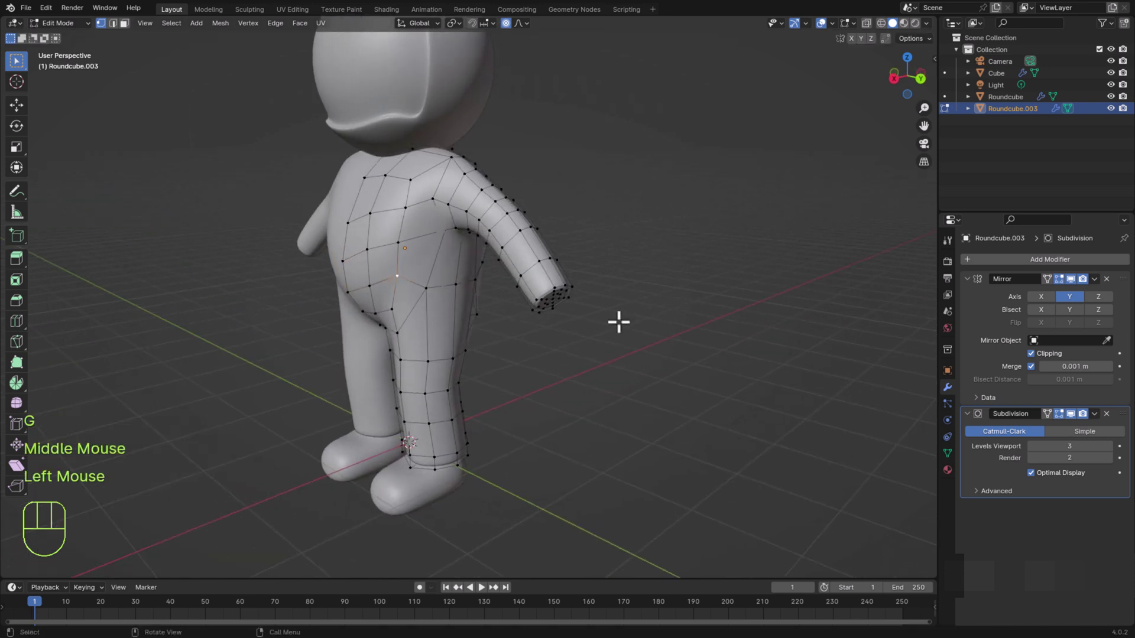
key(g)
key(z)
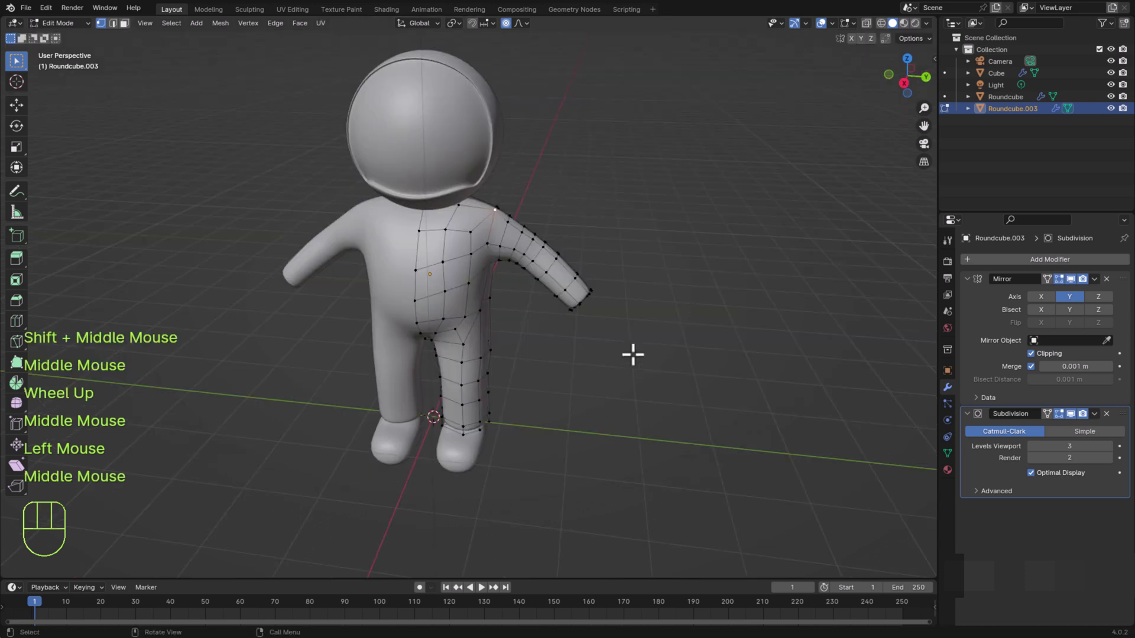
Move the selected top shoulder vertex about 0.094 m inward along Y with proportional editing at size 0.467
key(g)
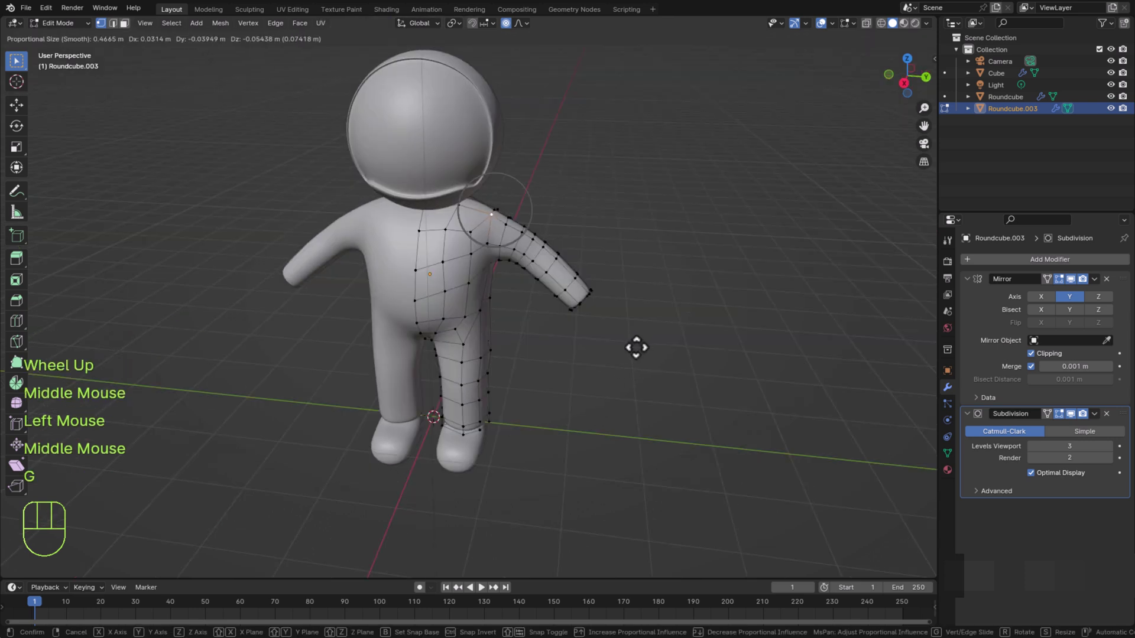
scroll(514, 388, up, 3)
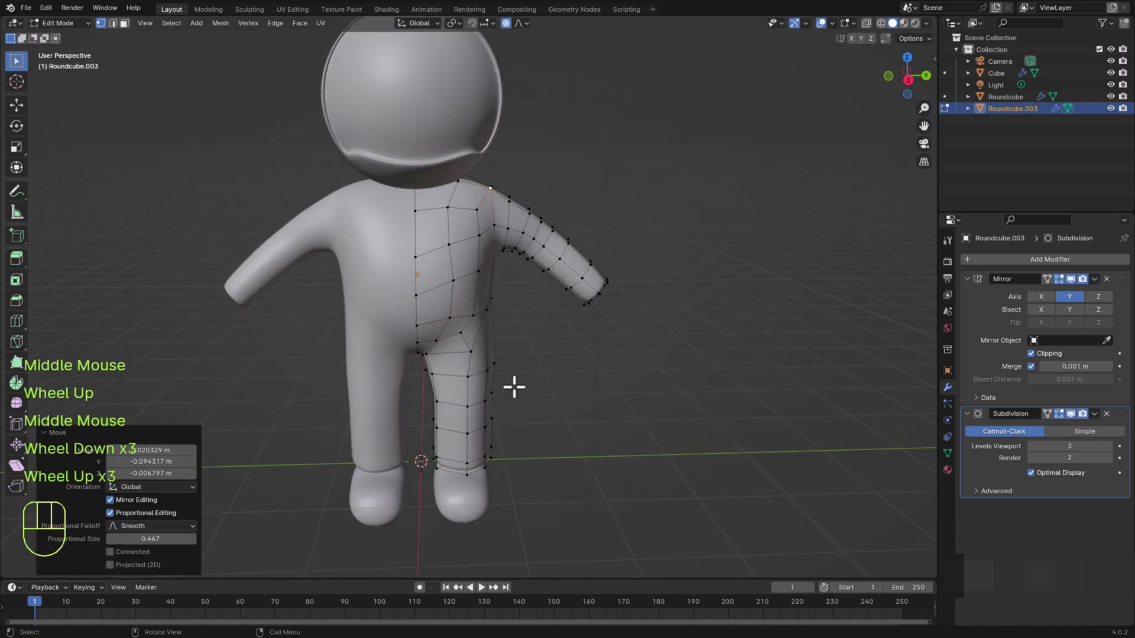
mouse_move(494, 422)
middle_down()
mouse_move(393, 426)
mouse_move(481, 425)
middle_up()
scroll(481, 426, down, 1)
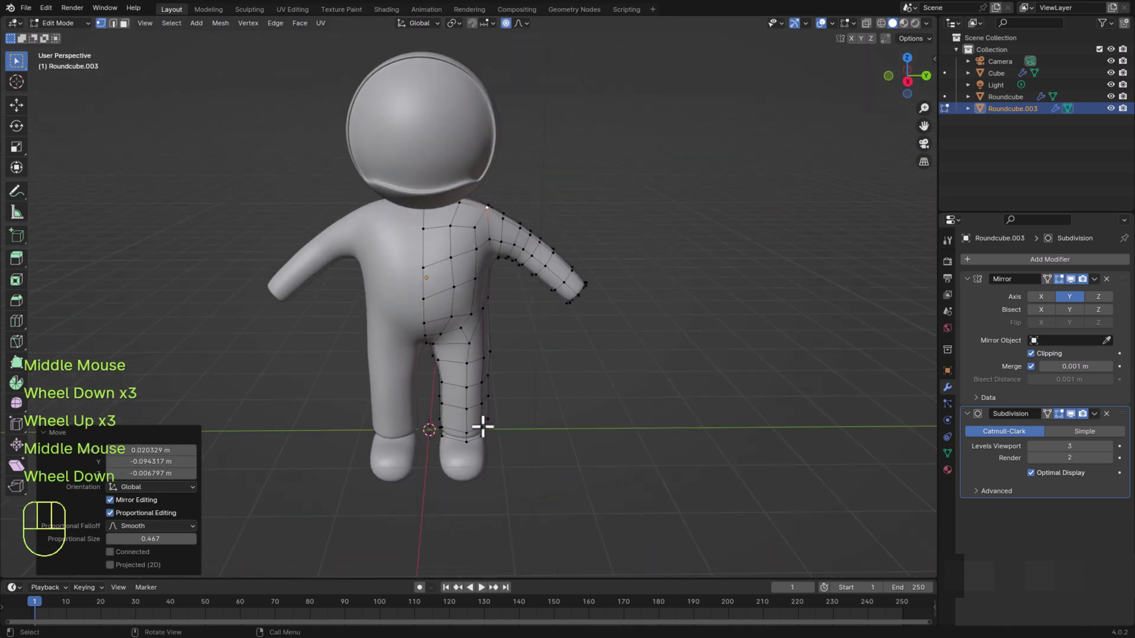
Move the chest vertex beside the armpit about 0.037 m inward along Y and 0.049 m down with proportional editing
click(474, 251)
key(g)
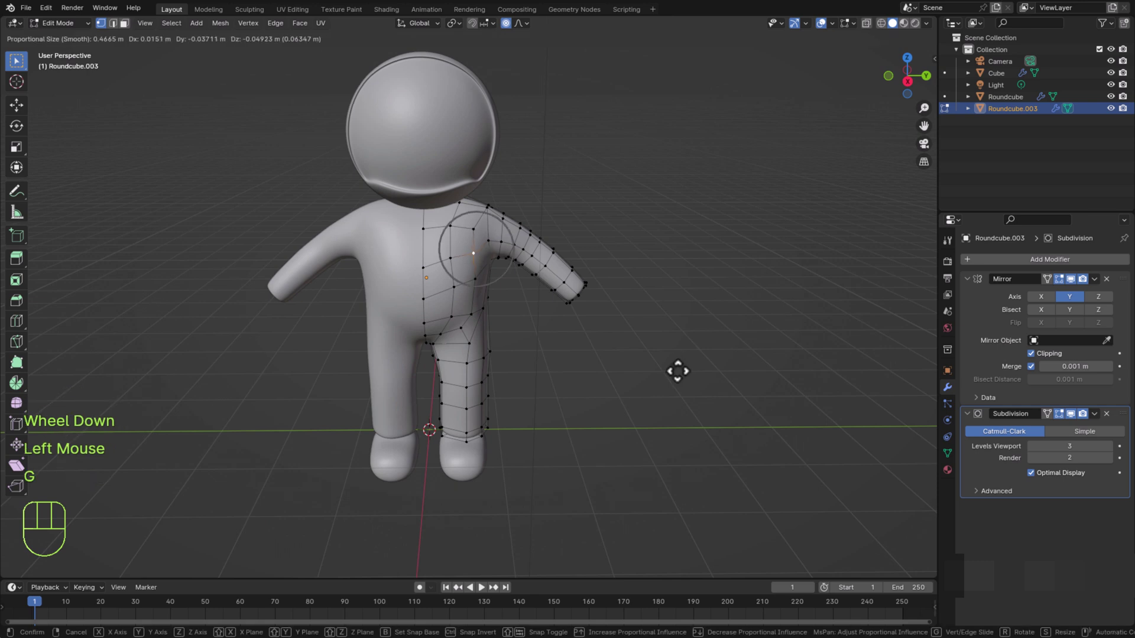
click(678, 371)
scroll(586, 431, down, 1)
scroll(578, 434, up, 2)
middle_drag(577, 433, 495, 318)
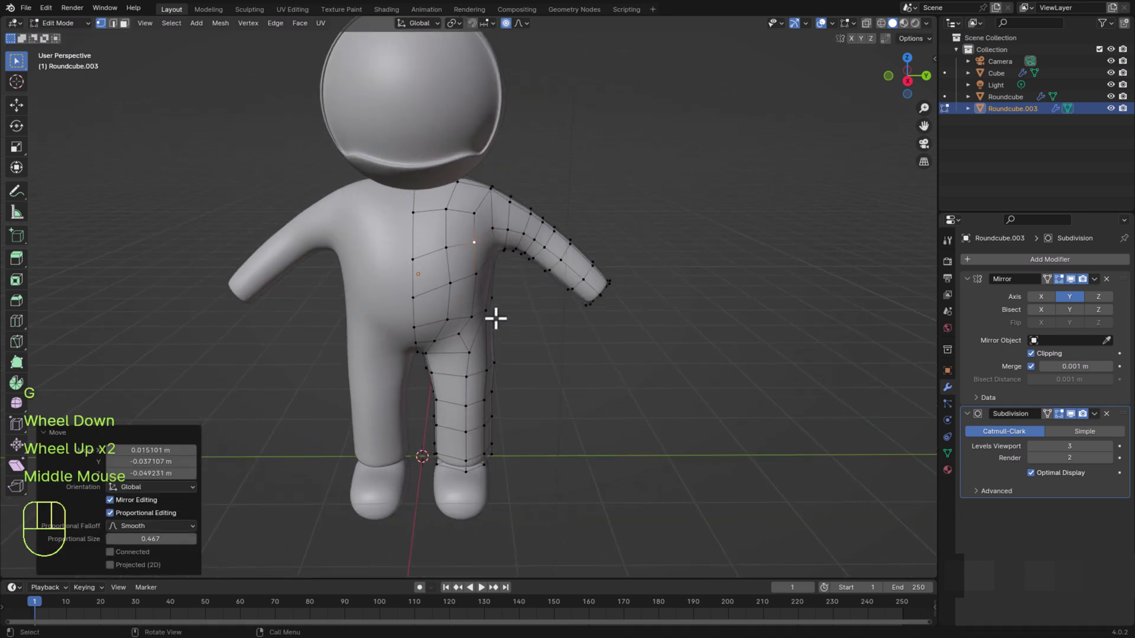
Move the side vertex below the chest about 0.031 m inward along Y and 0.041 m down, and save the file
click(473, 275)
key(g)
click(527, 422)
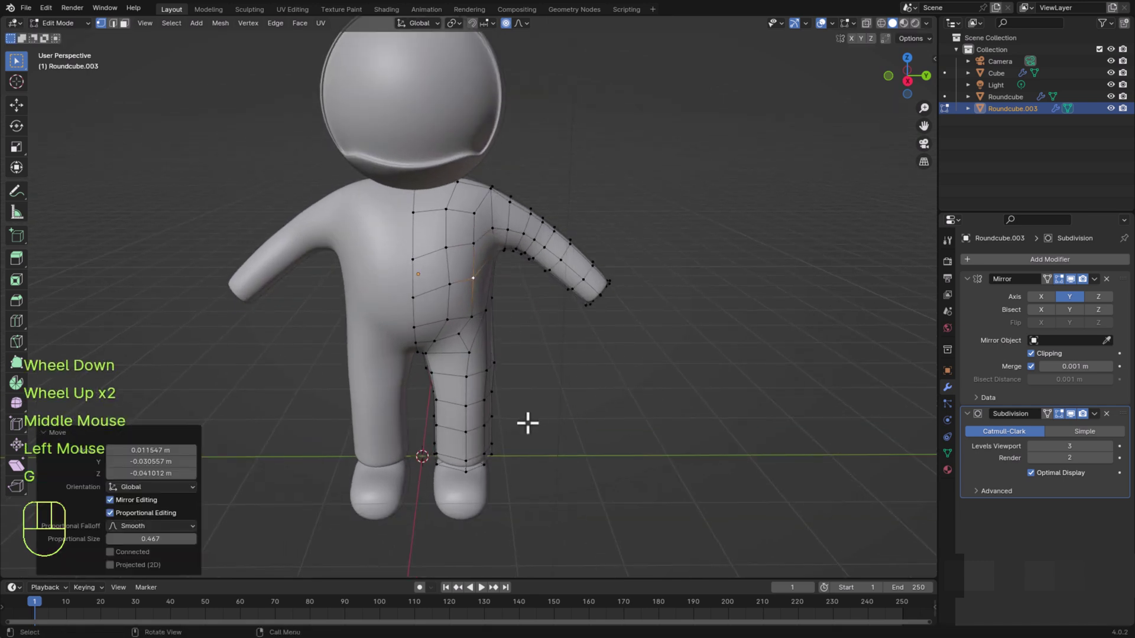
scroll(521, 423, down, 1)
scroll(521, 423, up, 2)
key(ctrl+s)
Scale the edge loop around the shoulder by about 1.018 with proportional editing
middle_drag(522, 424, 548, 402)
scroll(547, 402, down, 1)
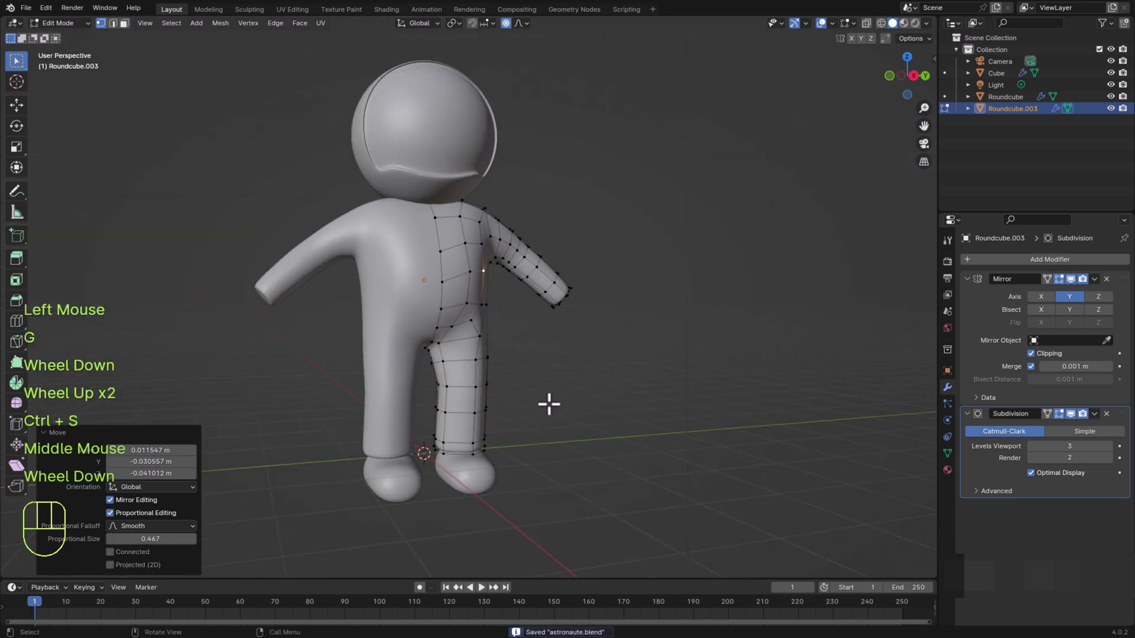
scroll(538, 446, up, 2)
scroll(519, 473, down, 1)
middle_drag(517, 473, 491, 451)
middle_drag(530, 388, 587, 416)
scroll(513, 373, up, 1)
click(560, 404)
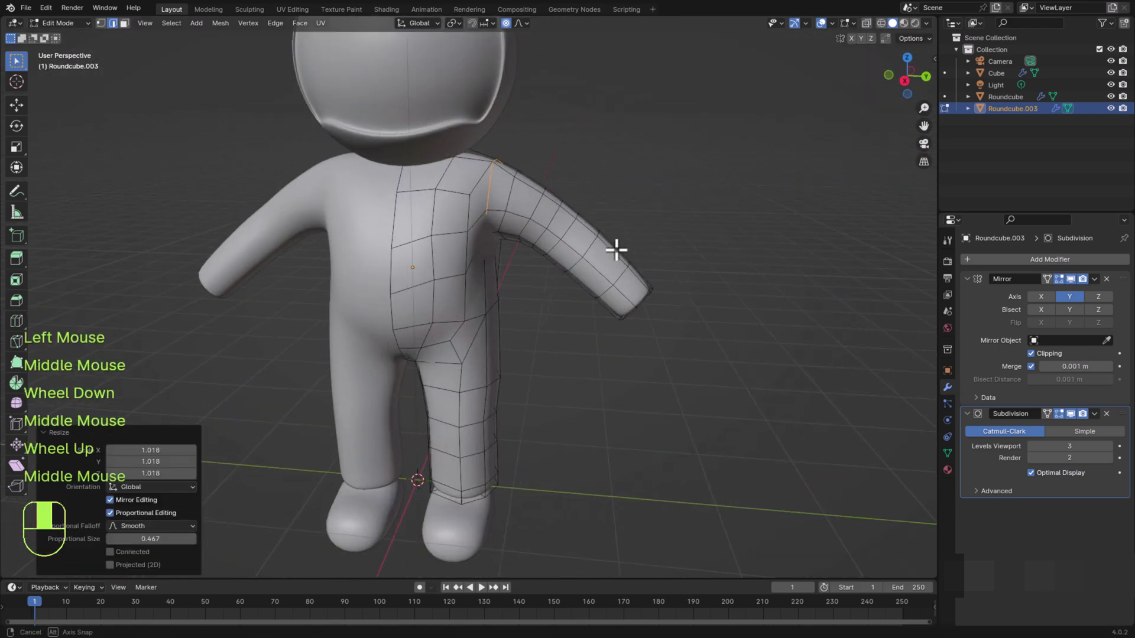
Lower the selected shoulder edge loop about 0.033 m along Z with proportional editing and leave mesh editing
middle_drag(616, 250, 639, 253)
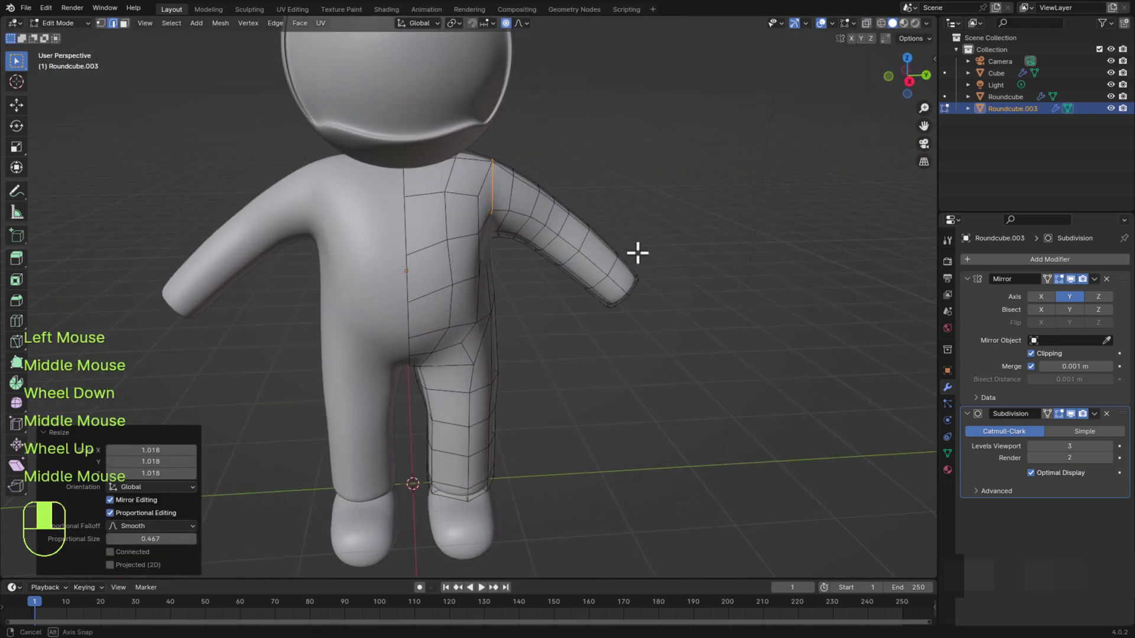
key(g)
key(z)
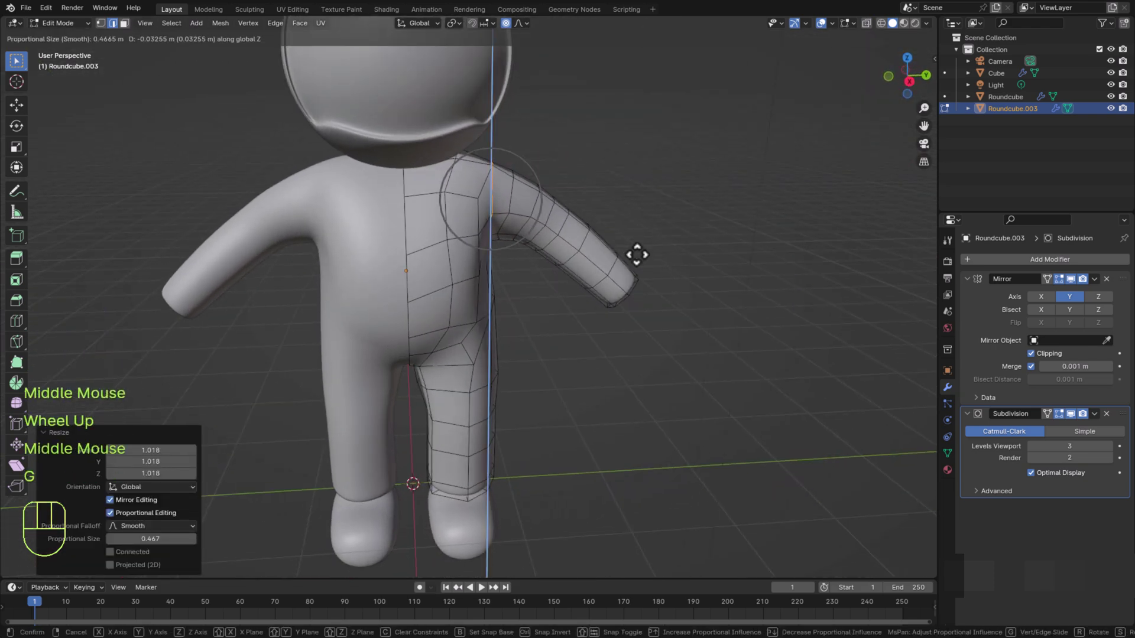
click(636, 254)
scroll(555, 276, down, 2)
middle_drag(552, 279, 580, 301)
scroll(581, 316, up, 2)
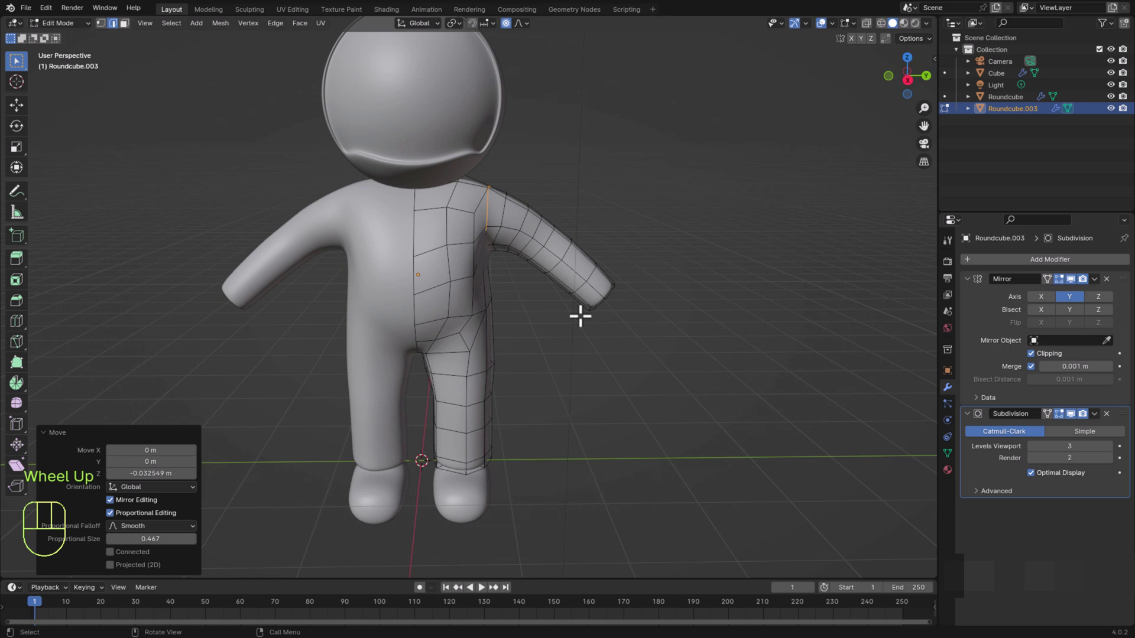
scroll(571, 325, down, 3)
scroll(570, 324, up, 1)
middle_drag(570, 324, 527, 278)
scroll(593, 325, up, 2)
scroll(527, 278, down, 1)
key(Tab)
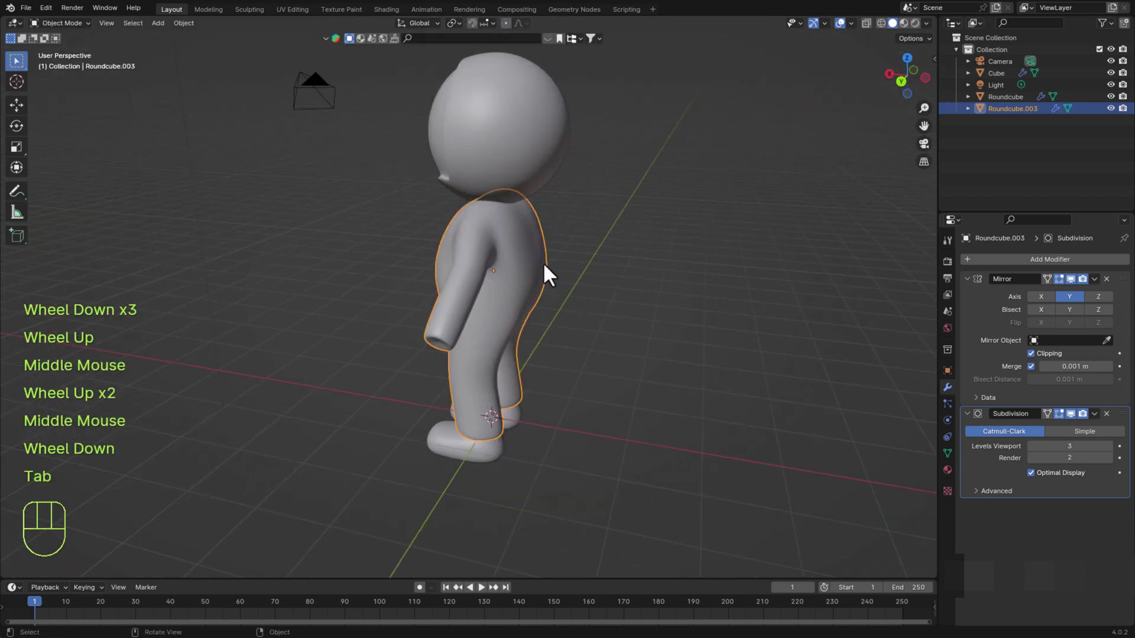
Resume editing the body in vertex selection and move the back vertex behind the shoulder about 0.043 m along X
key(Tab)
click(101, 23)
scroll(646, 297, up, 2)
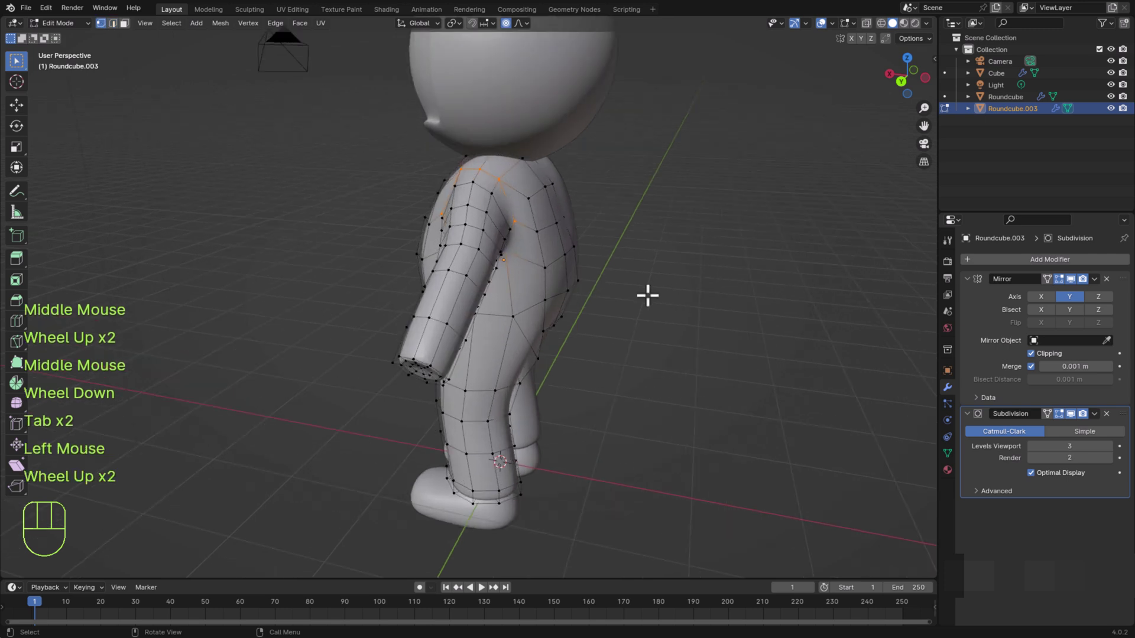
click(533, 198)
middle_drag(789, 331, 778, 344)
key(g)
click(643, 279)
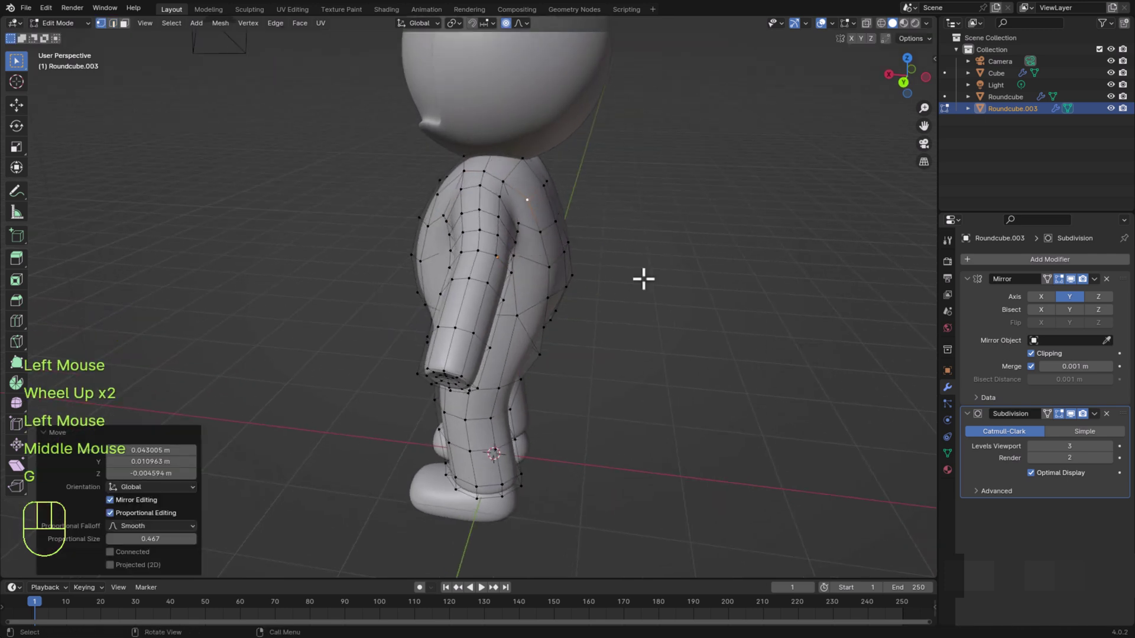
Nudge the two upper-back vertices between the shoulder and the spine to smooth the area below the neck
click(545, 186)
key(g)
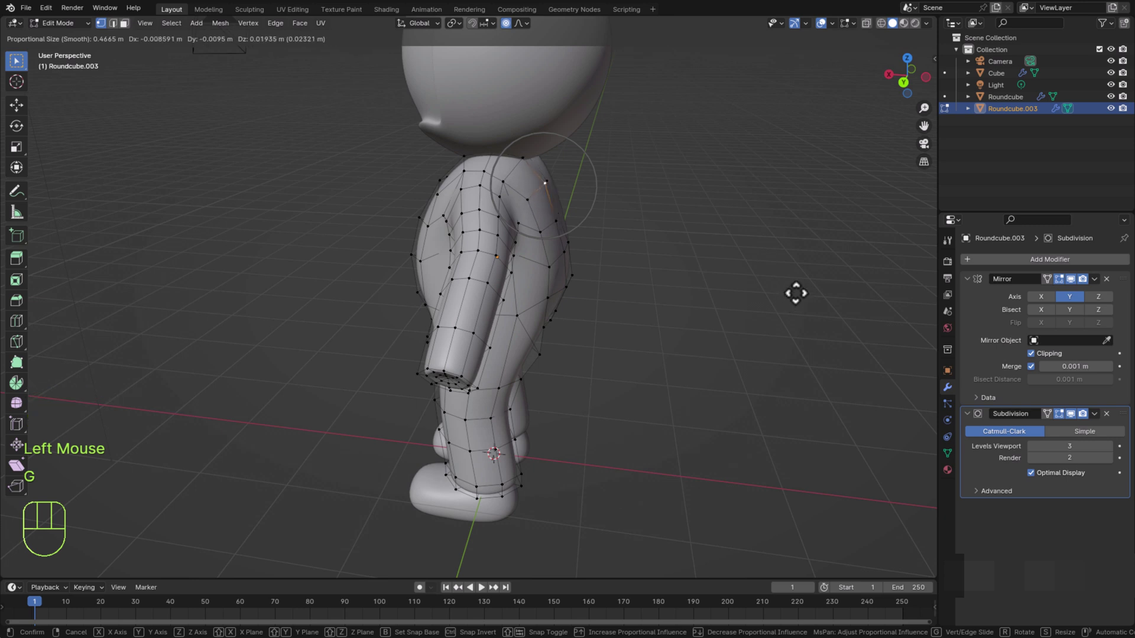
click(792, 297)
middle_drag(792, 296, 569, 213)
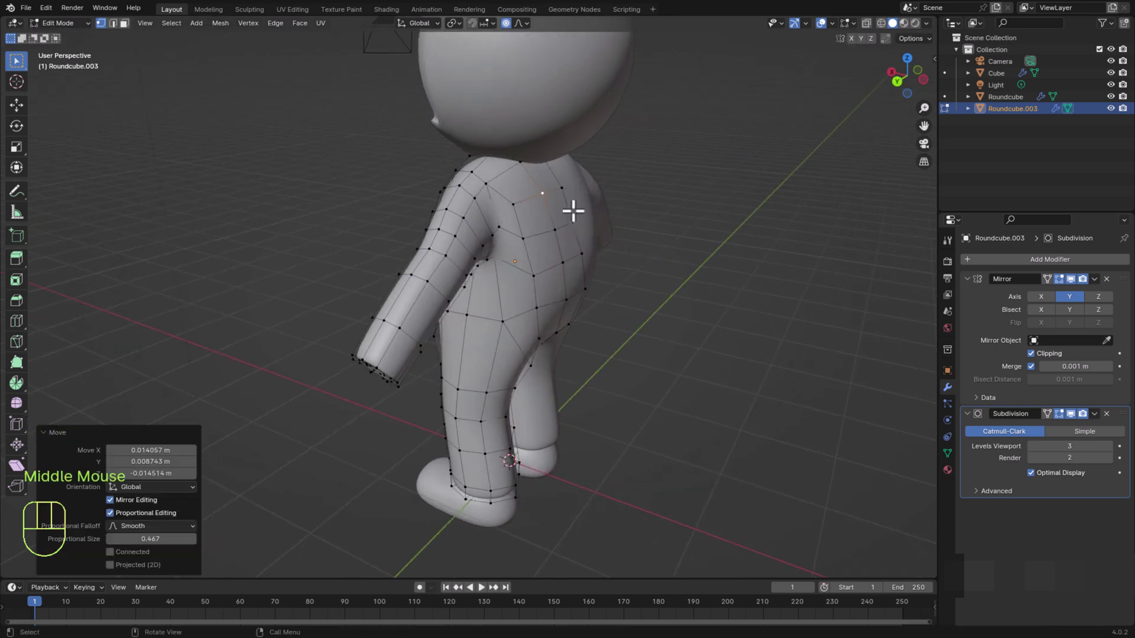
click(568, 192)
key(g)
click(576, 185)
middle_drag(704, 332, 629, 344)
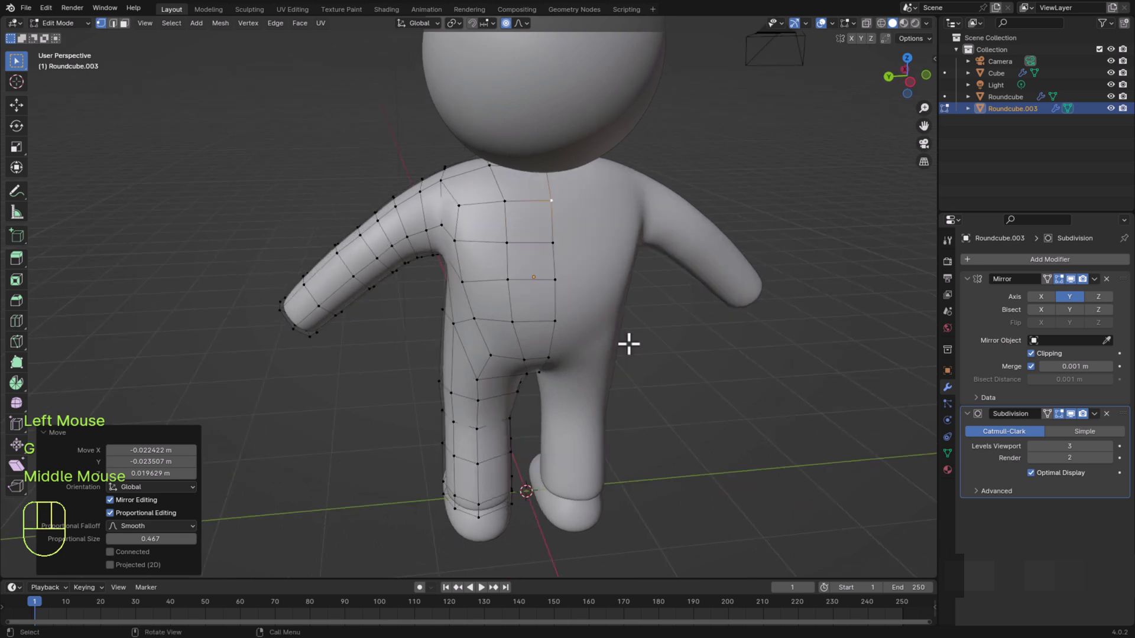
Pull the two outer back vertices below the armpit toward the spine, the lower one by about 0.069 m along Y
scroll(615, 342, down, 1)
click(460, 253)
key(g)
click(469, 256)
click(465, 285)
key(g)
click(482, 284)
middle_drag(590, 392, 564, 383)
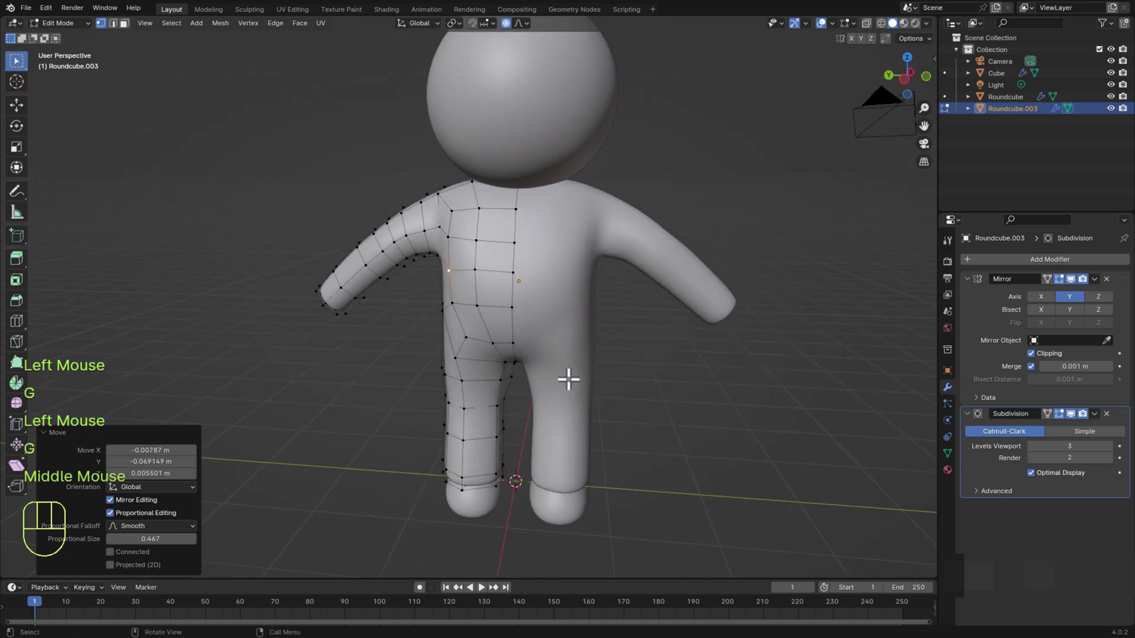
Move the mid-back vertex on the spine about 0.009 m along X with a proportional size of 0.909
scroll(569, 380, down, 1)
scroll(568, 380, up, 1)
middle_drag(350, 335, 686, 361)
scroll(686, 362, up, 1)
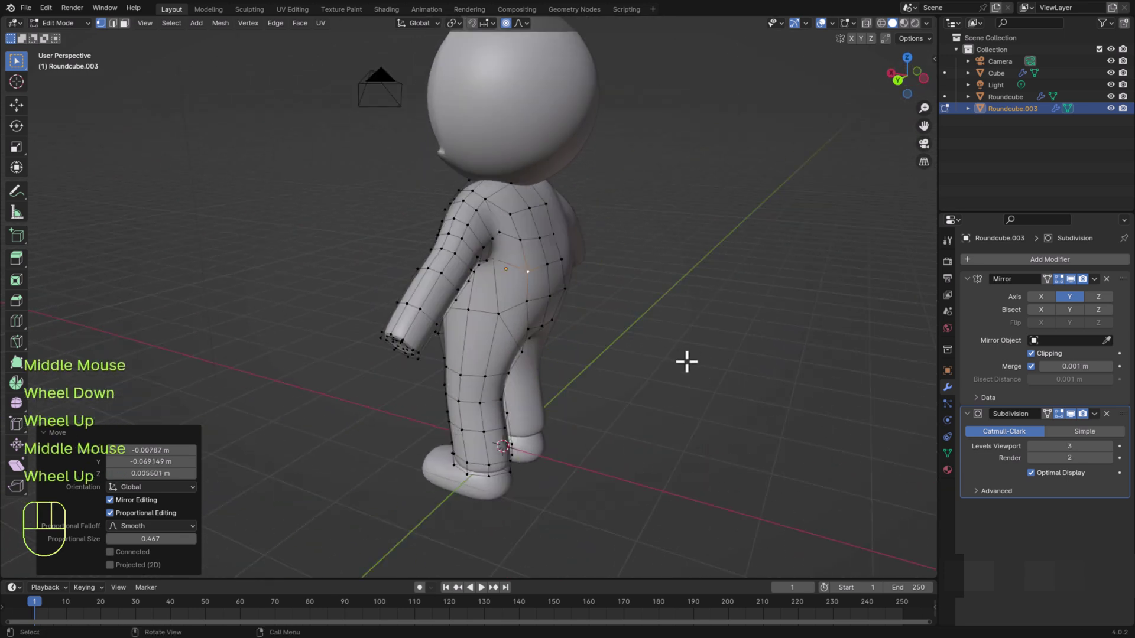
click(562, 261)
middle_drag(755, 343, 795, 367)
key(g)
key(x)
scroll(798, 370, down, 7)
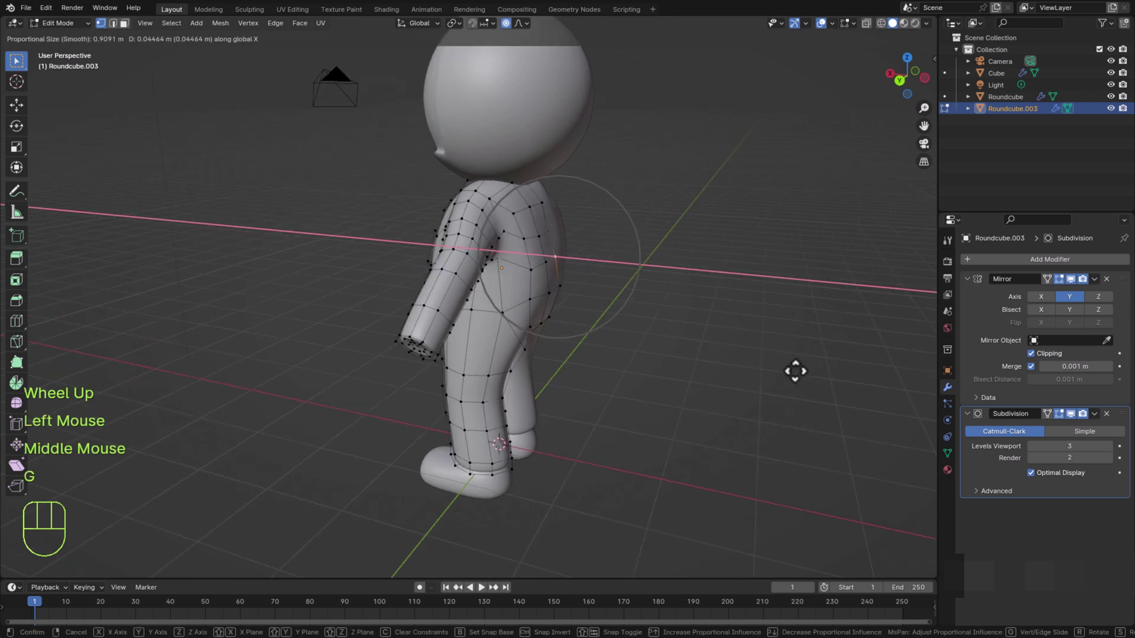
click(799, 373)
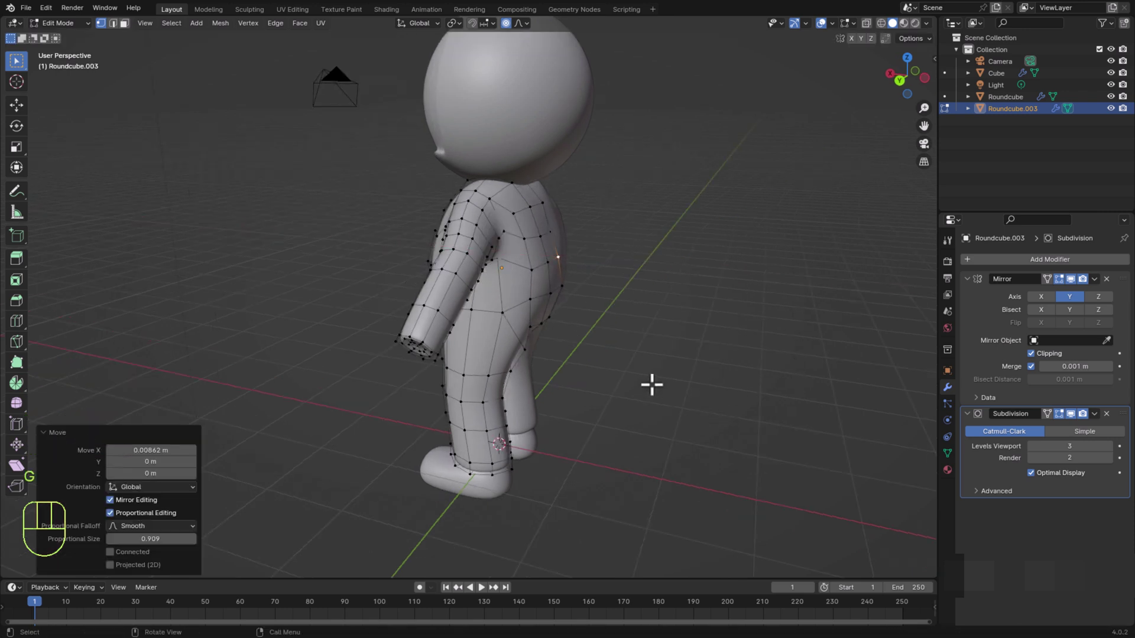
Adjust the mid-back spine vertex along X again, leave mesh editing with the body deselected, and save the file
scroll(674, 392, up, 1)
click(566, 256)
key(g)
key(x)
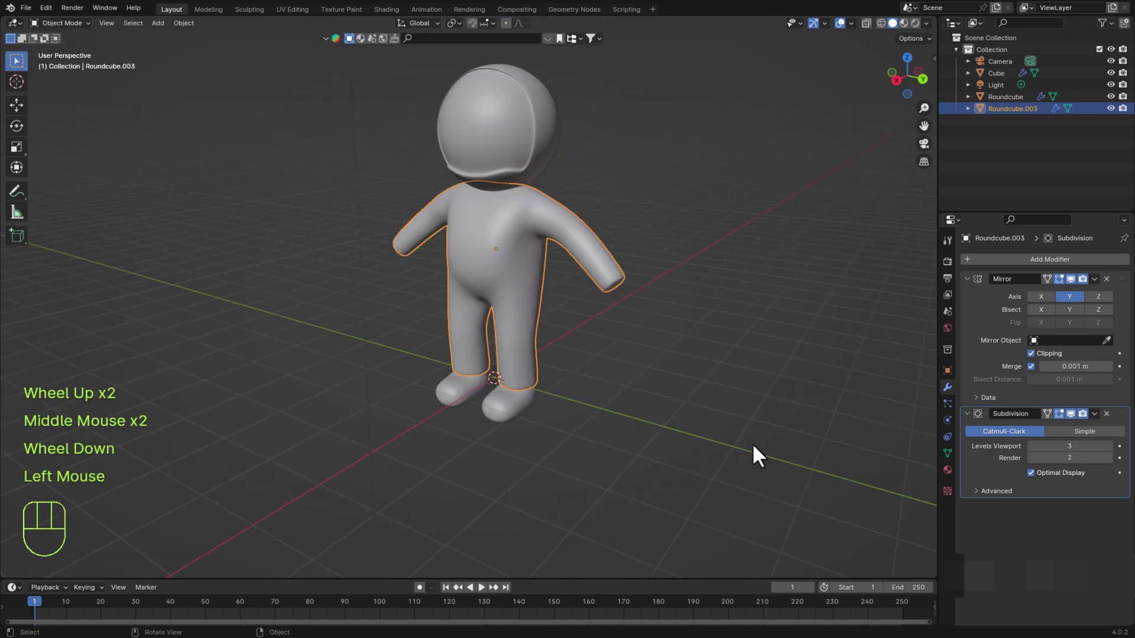
click(674, 435)
key(ctrl+s)
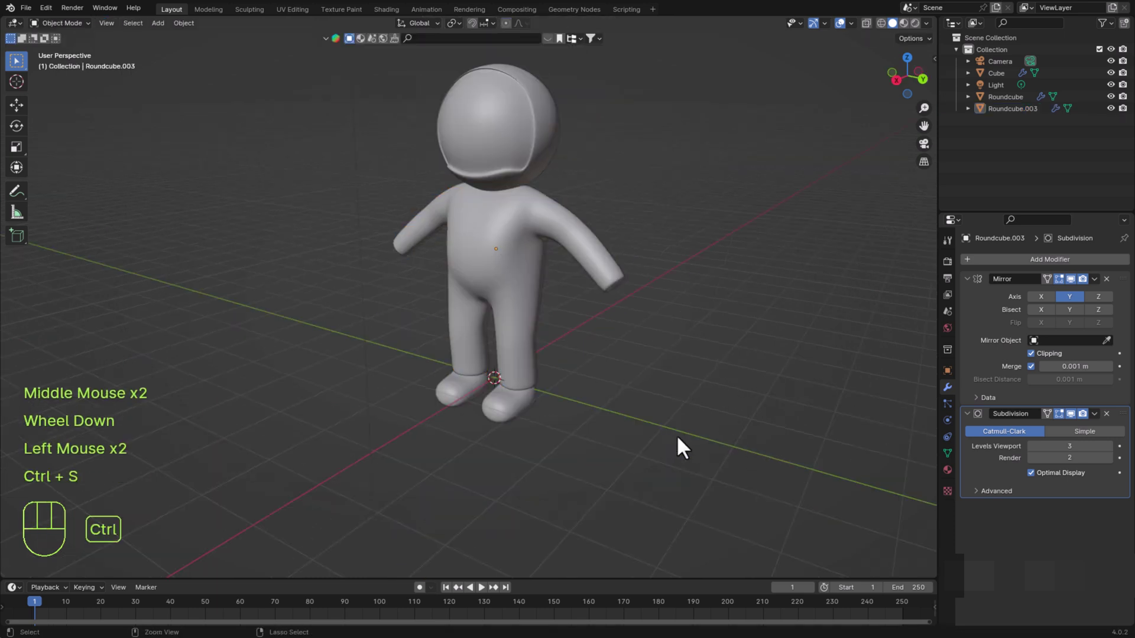
Add a cube mesh and move it about 2.81 m along Y to stand beside the figure
scroll(620, 434, up, 1)
shift+middle_drag(677, 435, 649, 408)
scroll(690, 469, up, 1)
click(656, 344)
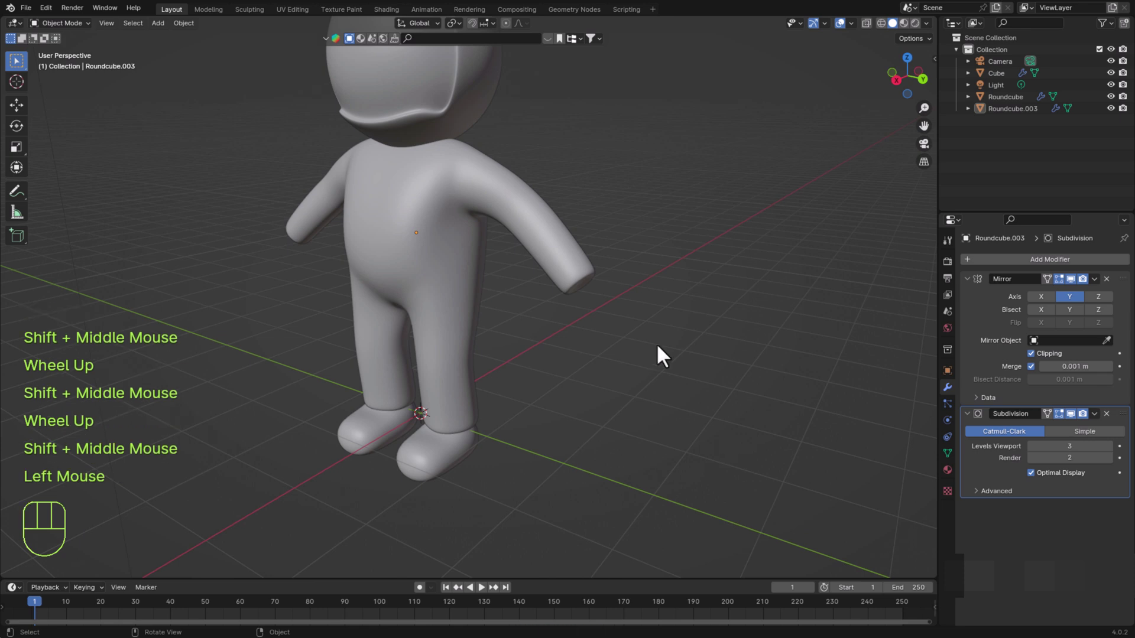
click(157, 22)
mouse_move(165, 36)
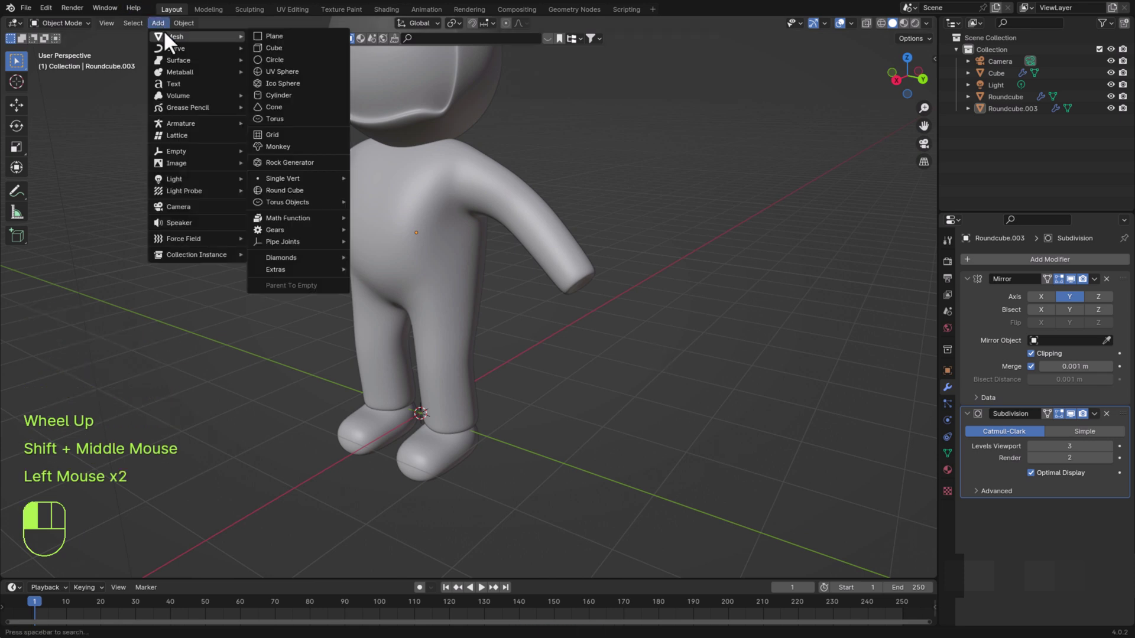
click(319, 48)
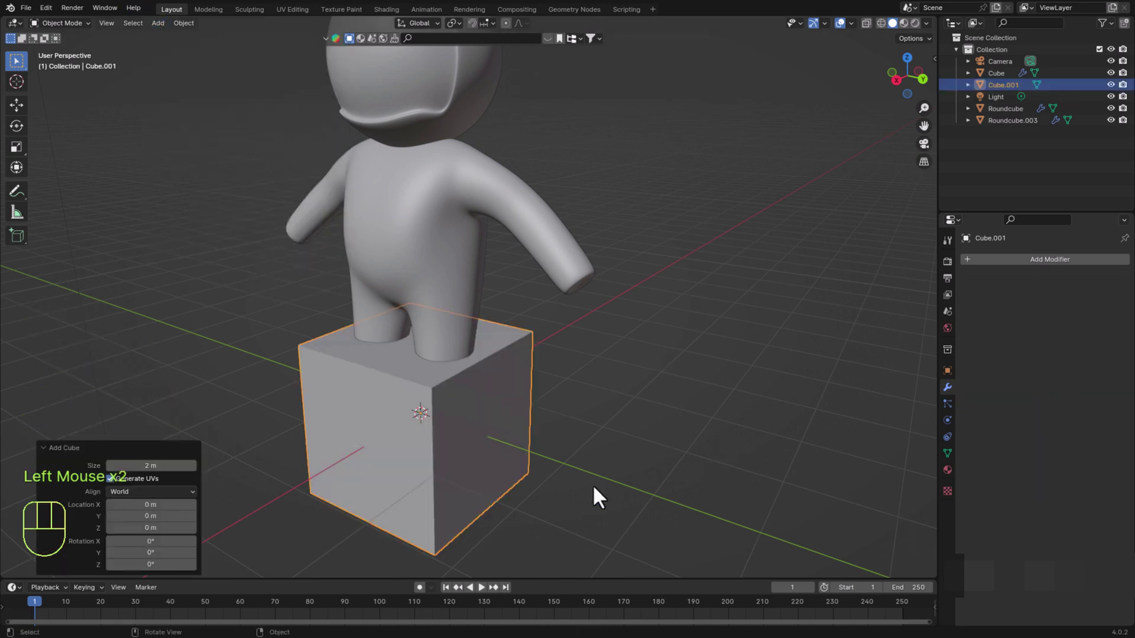
key(g)
key(y)
click(821, 520)
Scale the cube uniformly to about 0.342 and raise it about 1.8 m along Z to hand height
key(s)
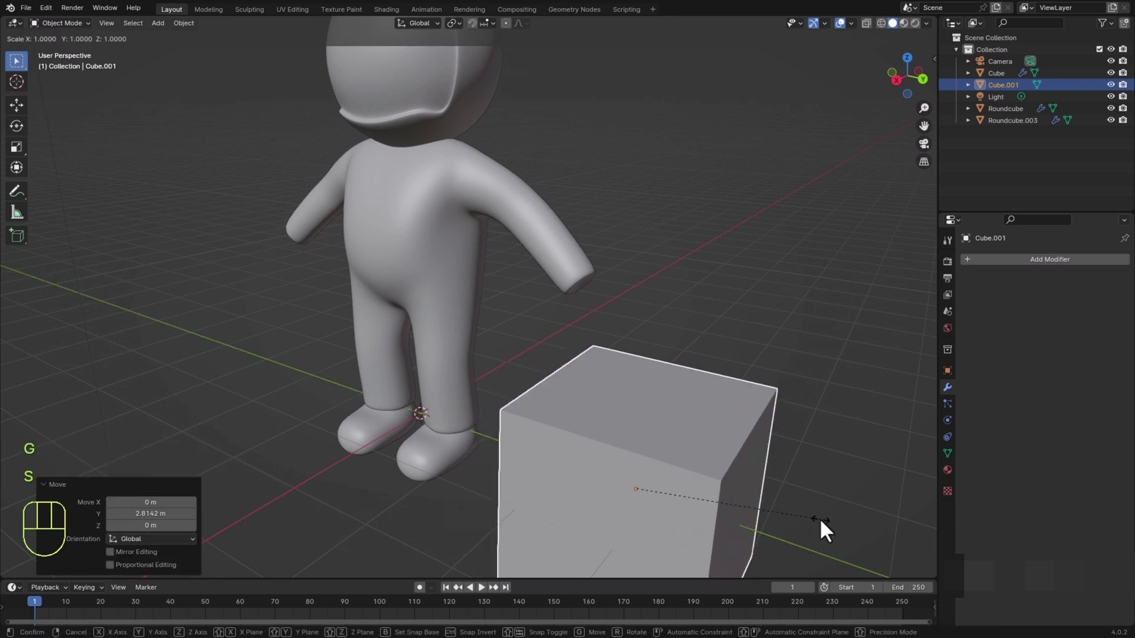
click(730, 502)
key(g)
key(z)
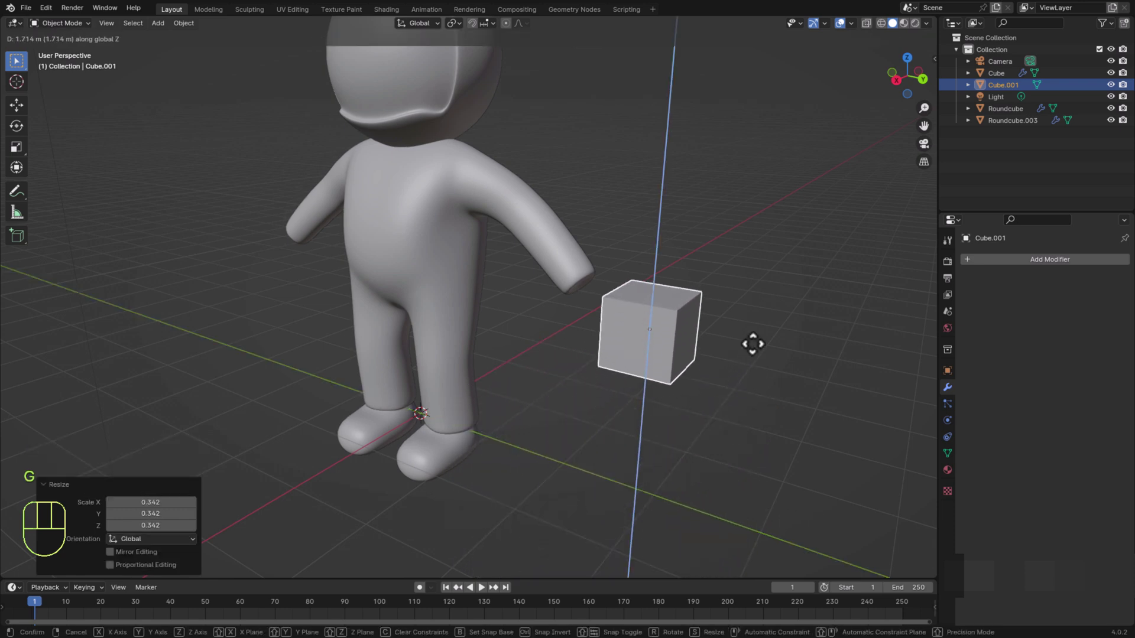
click(752, 334)
Flatten the cube to about 0.394 along Z and narrow it to about 0.735 along X
key(s)
key(z)
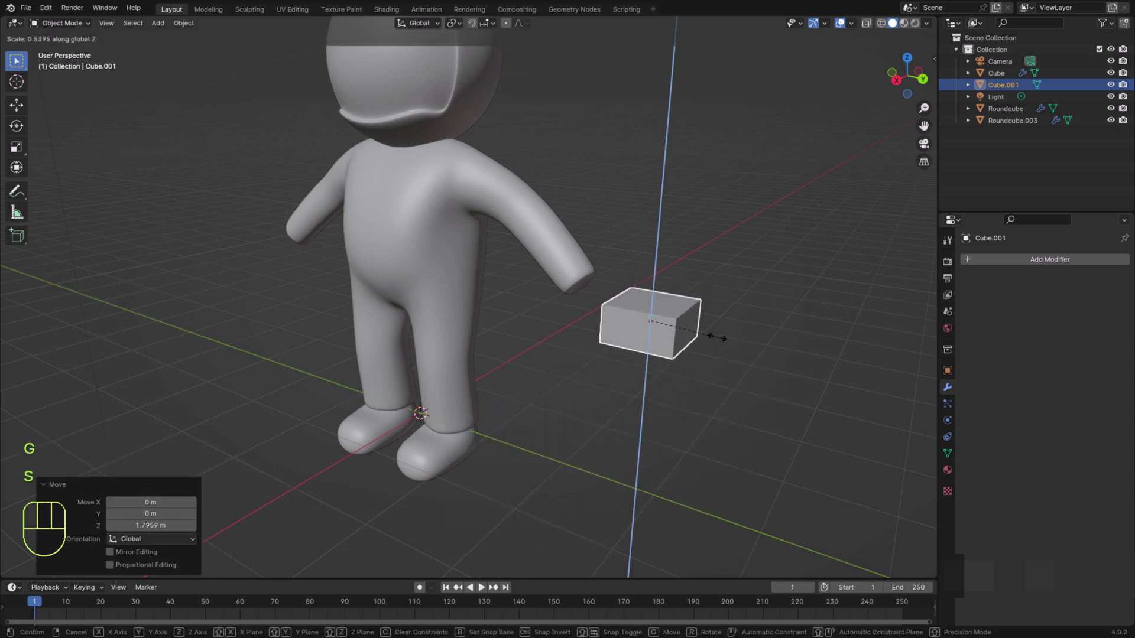
click(694, 325)
middle_drag(601, 463, 660, 463)
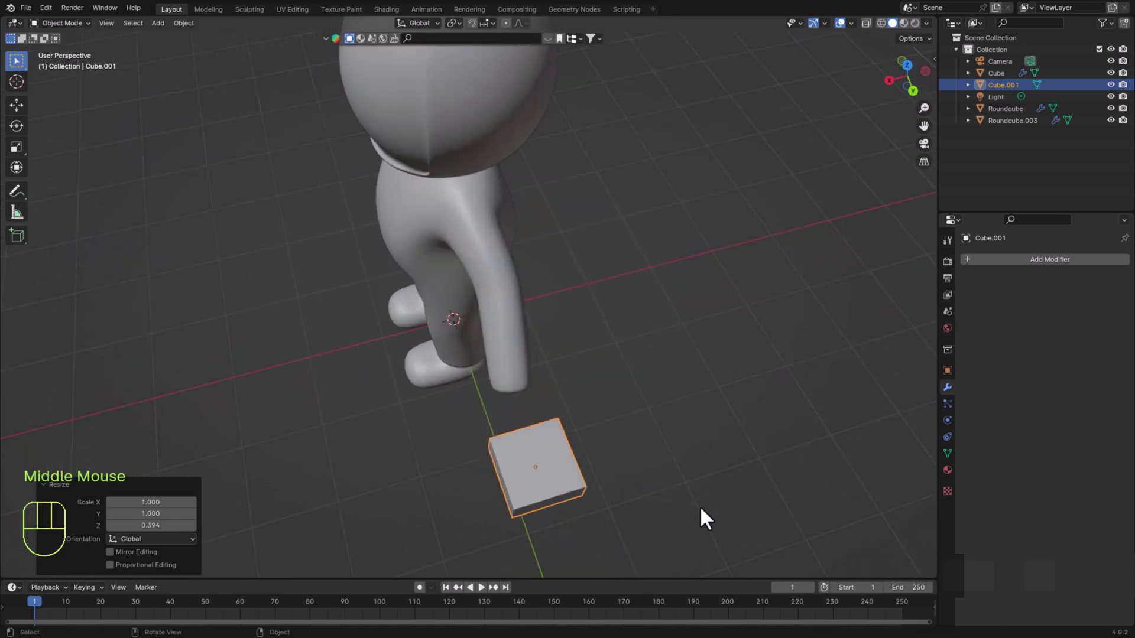
key(s)
key(x)
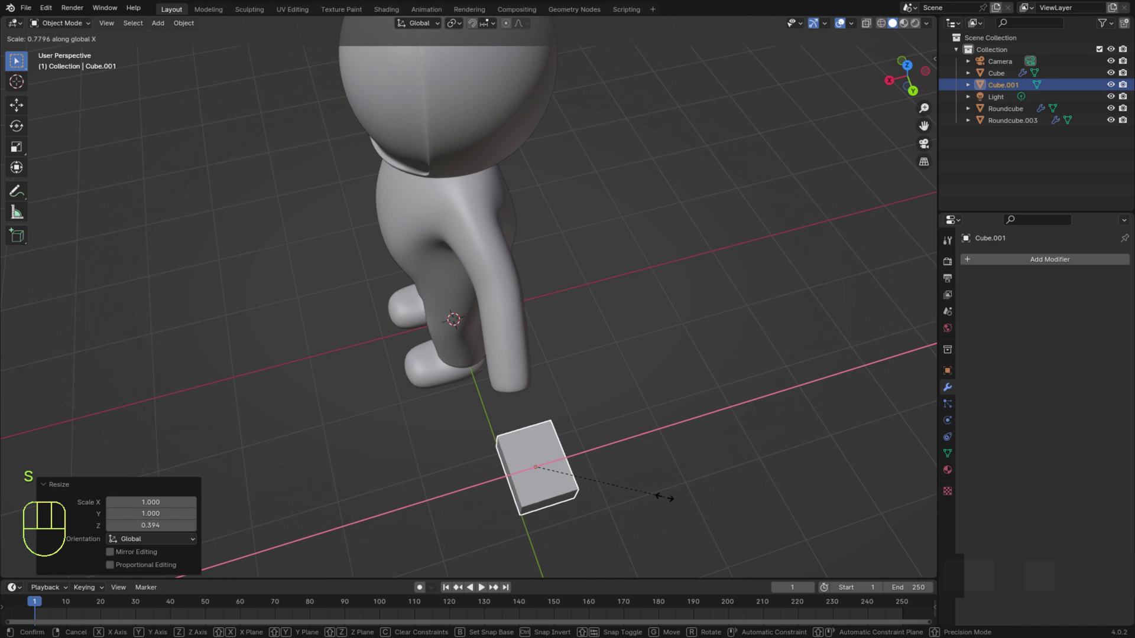
click(657, 497)
Apply the scale of the flattened cube beside the arm
scroll(626, 514, up, 2)
shift+middle_drag(606, 522, 736, 414)
middle_drag(751, 509, 845, 476)
shift+middle_drag(846, 476, 463, 463)
scroll(466, 468, up, 1)
shift+scroll(462, 463, down, 1)
shift+middle_drag(466, 418, 484, 443)
key(ctrl+a)
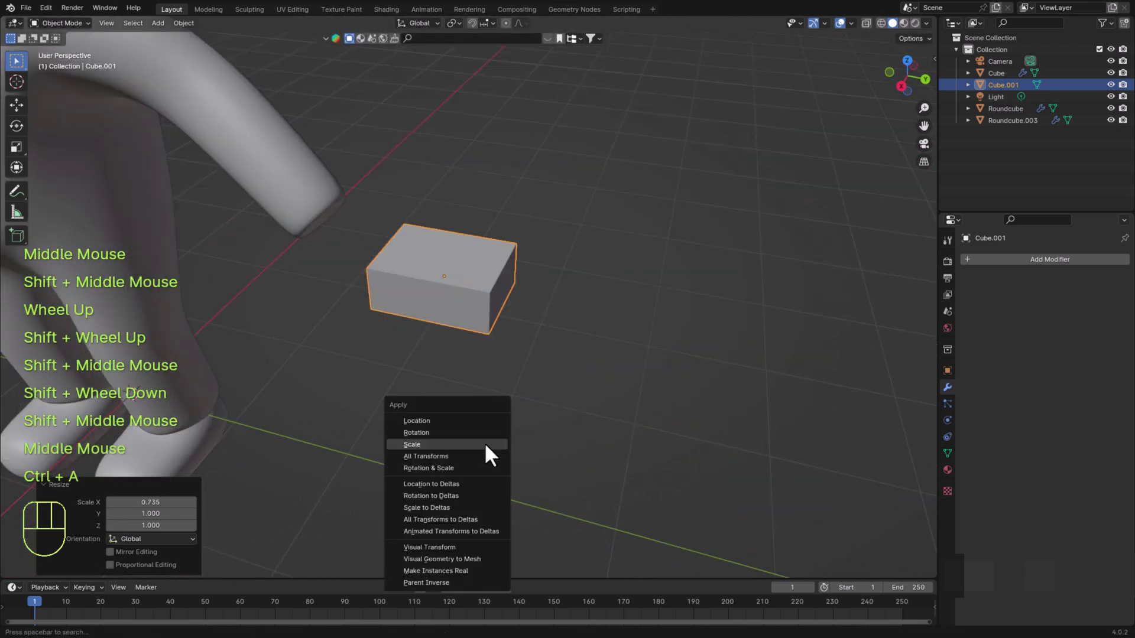
click(484, 443)
Add a loop cut across the hand cube's top and front, slid off-centre toward the arm by a factor of about 0.275
key(Tab)
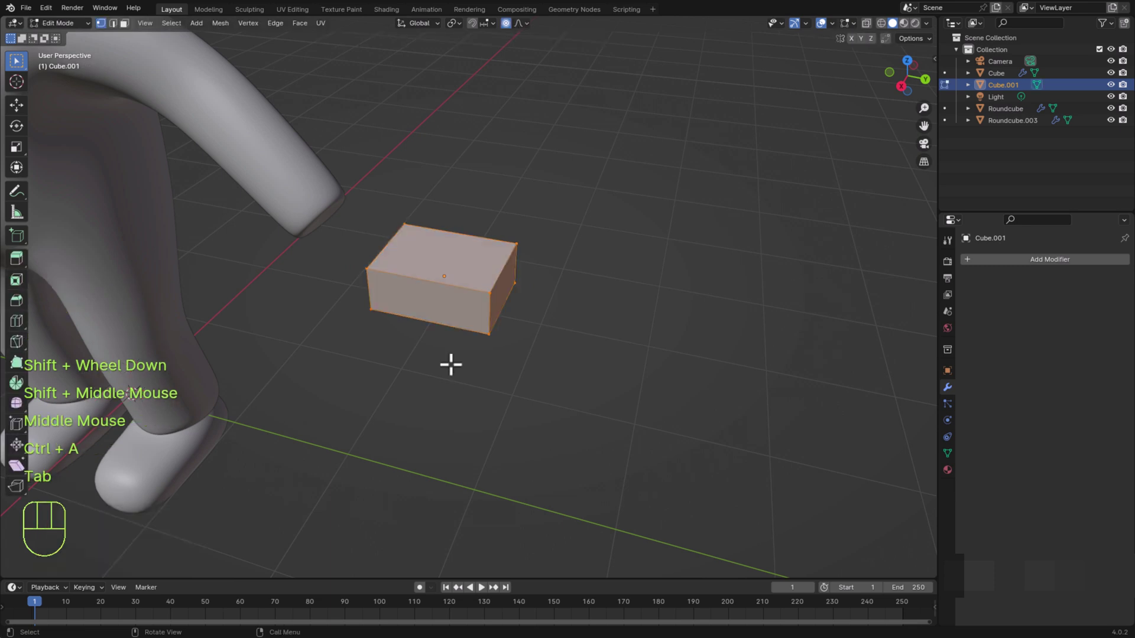
key(2)
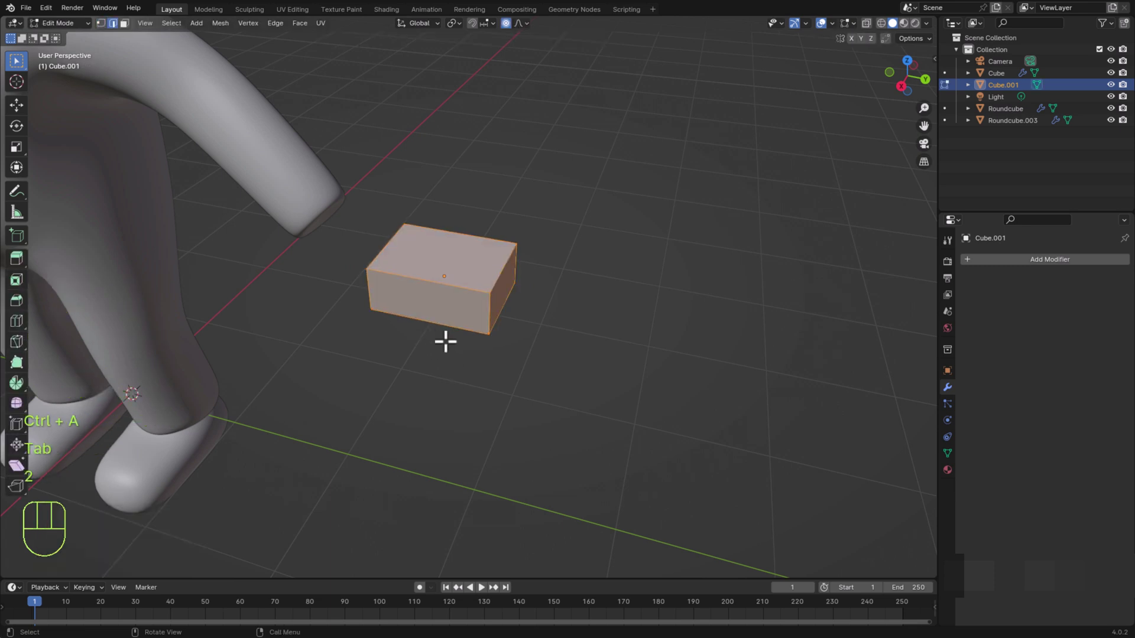
key(ctrl+r)
click(426, 286)
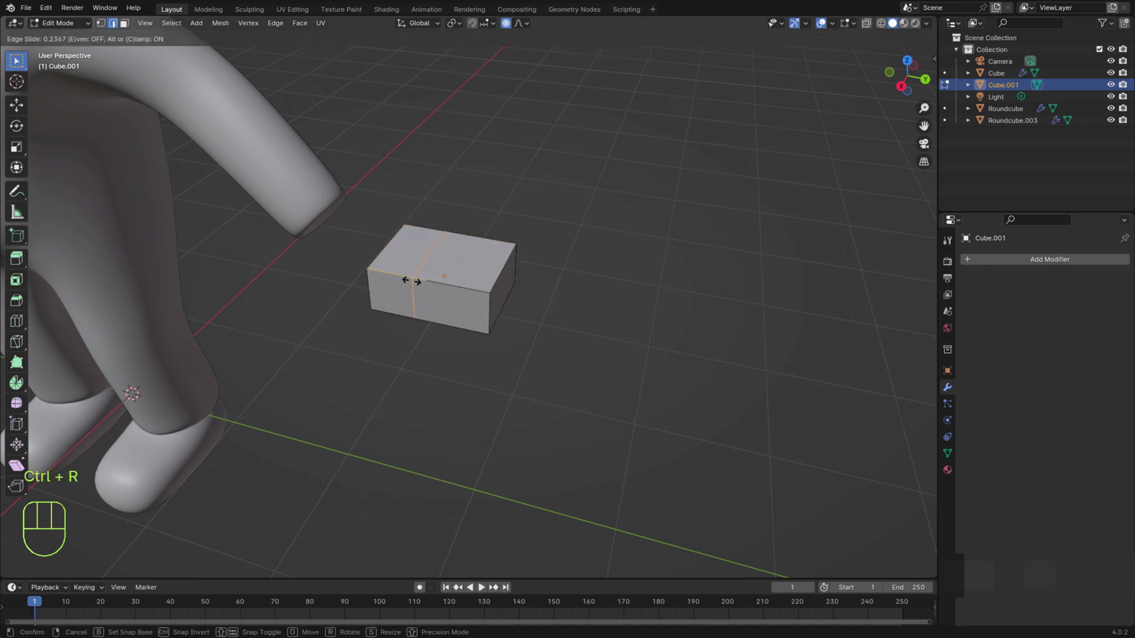
click(409, 281)
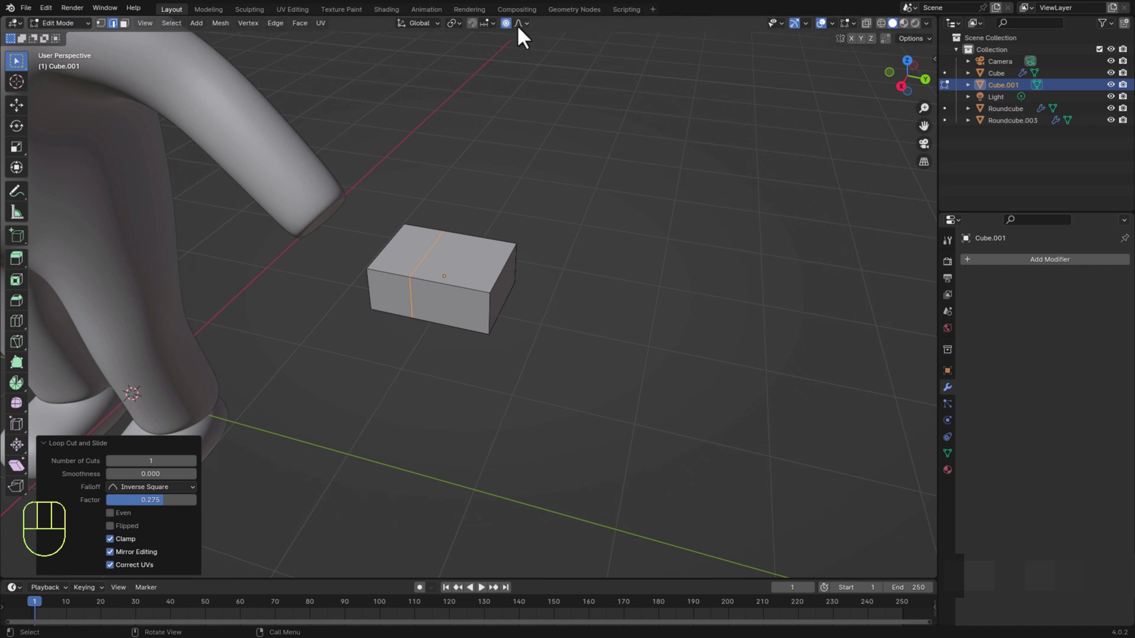
Extrude the narrow front face of the hand block about 0.238 m along X to start the thumb
click(124, 24)
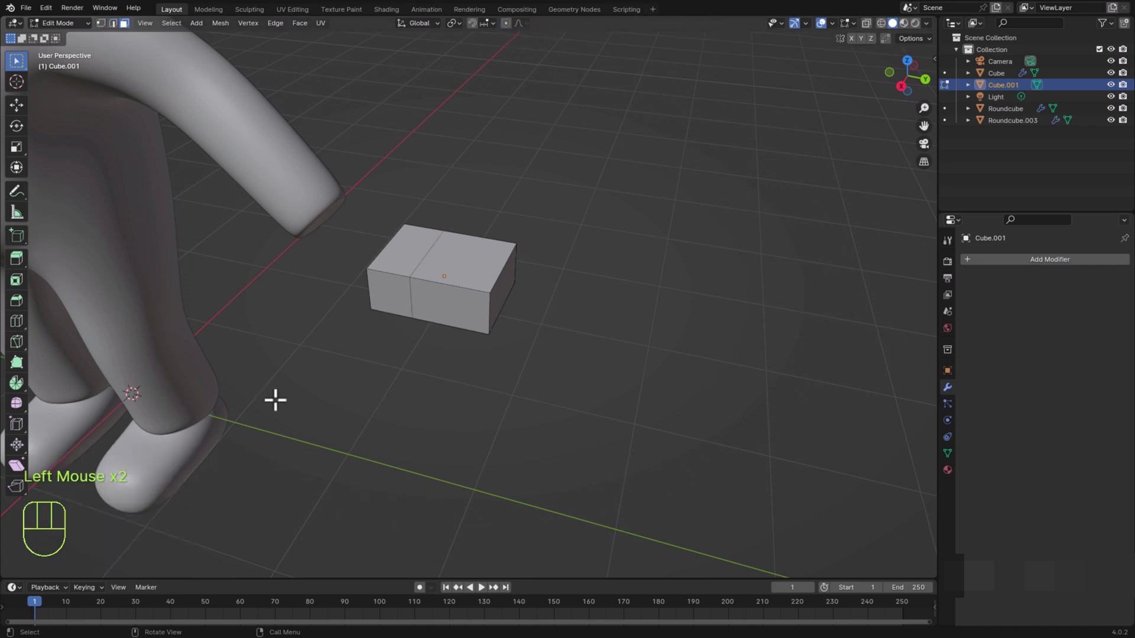
click(390, 299)
middle_drag(402, 474, 421, 357)
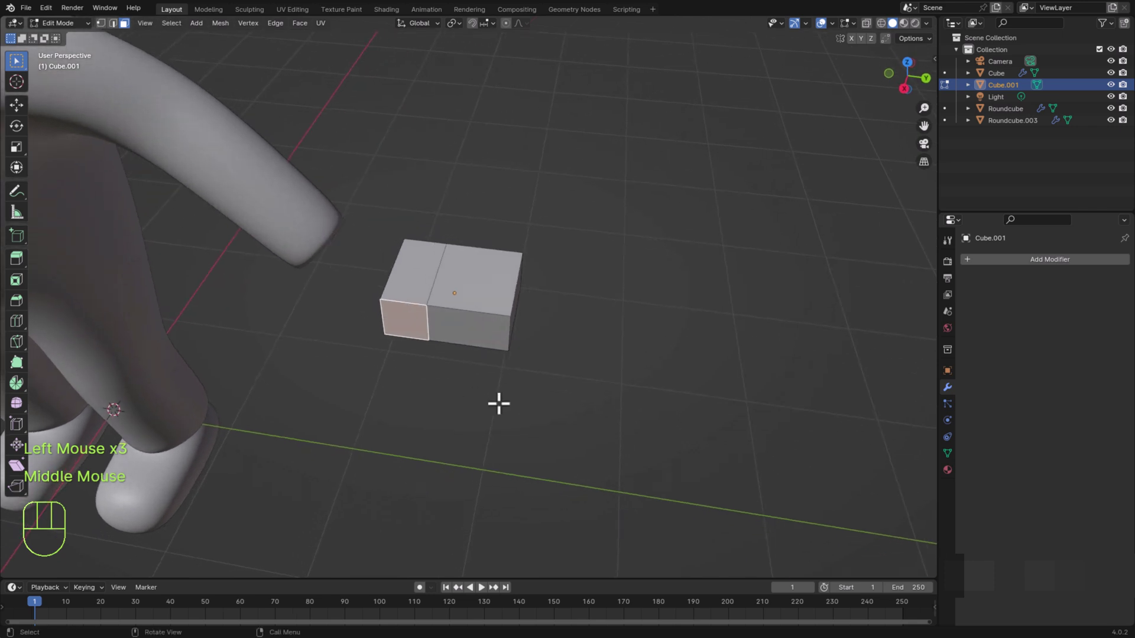
key(e)
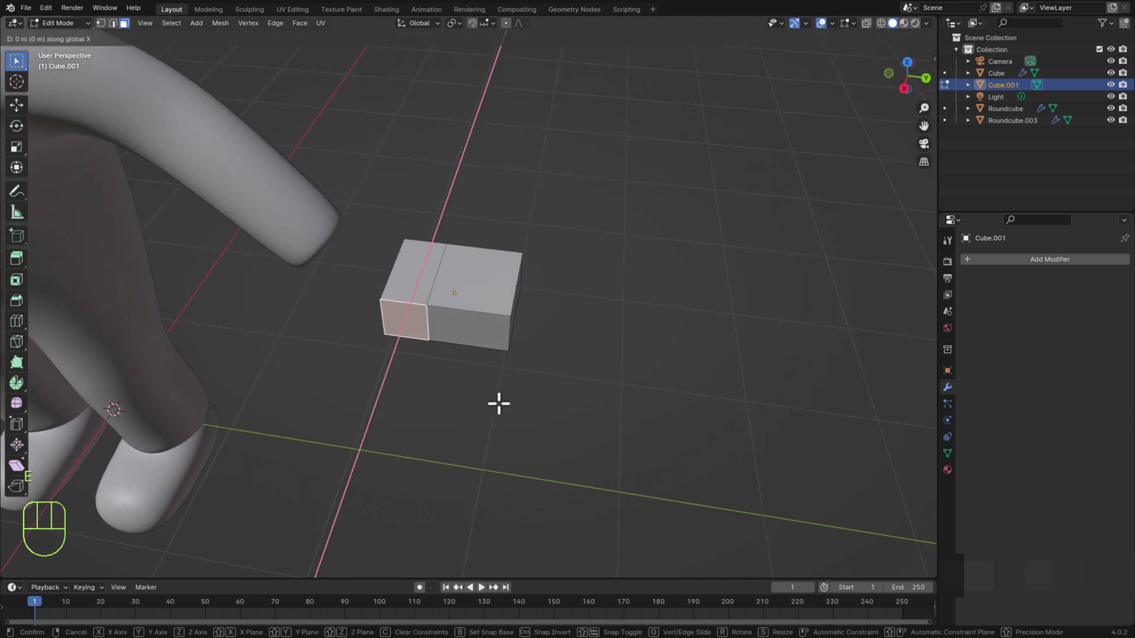
click(498, 440)
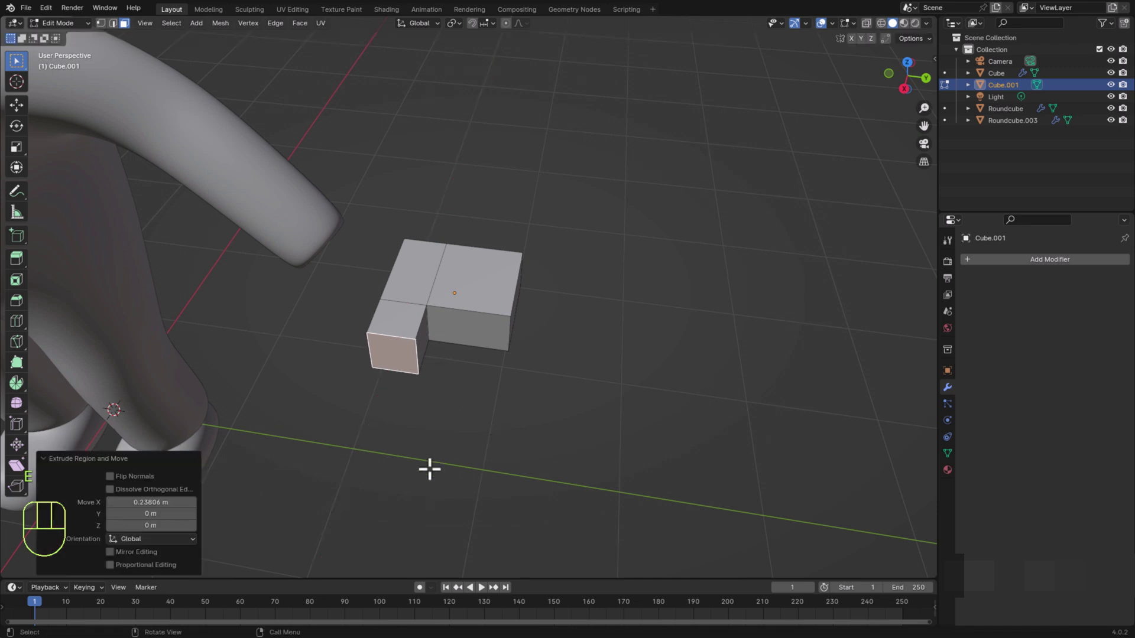
Rotate the thumb's end face about 14.8° around Z and shift it about 0.124 m along Y toward the palm
middle_drag(430, 469, 431, 469)
key(r)
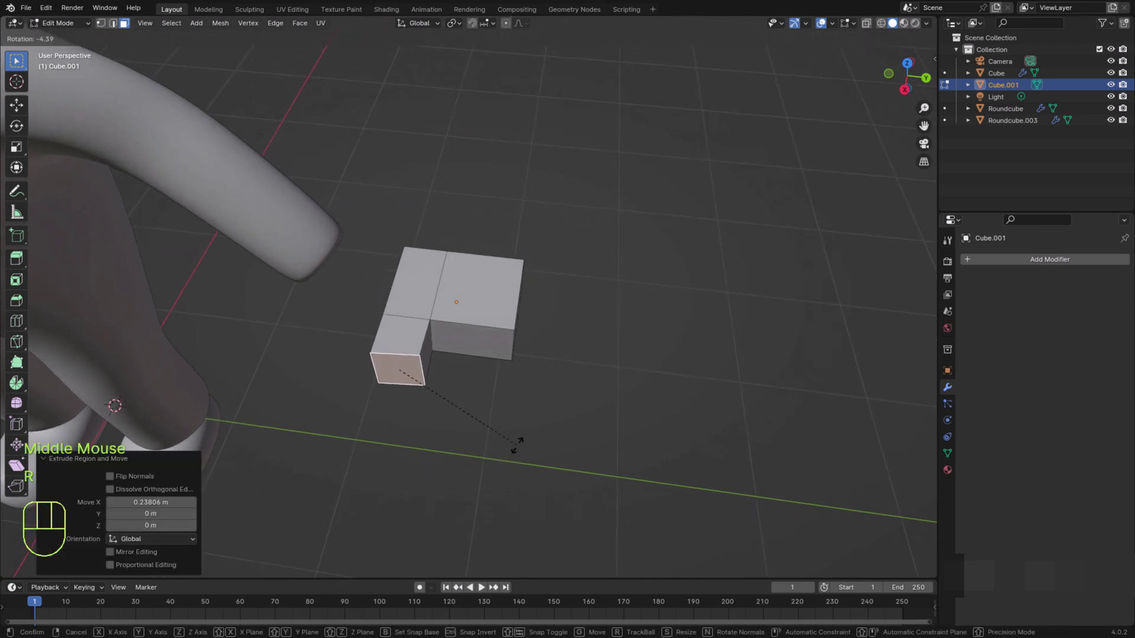
key(r)
key(r)
key(z)
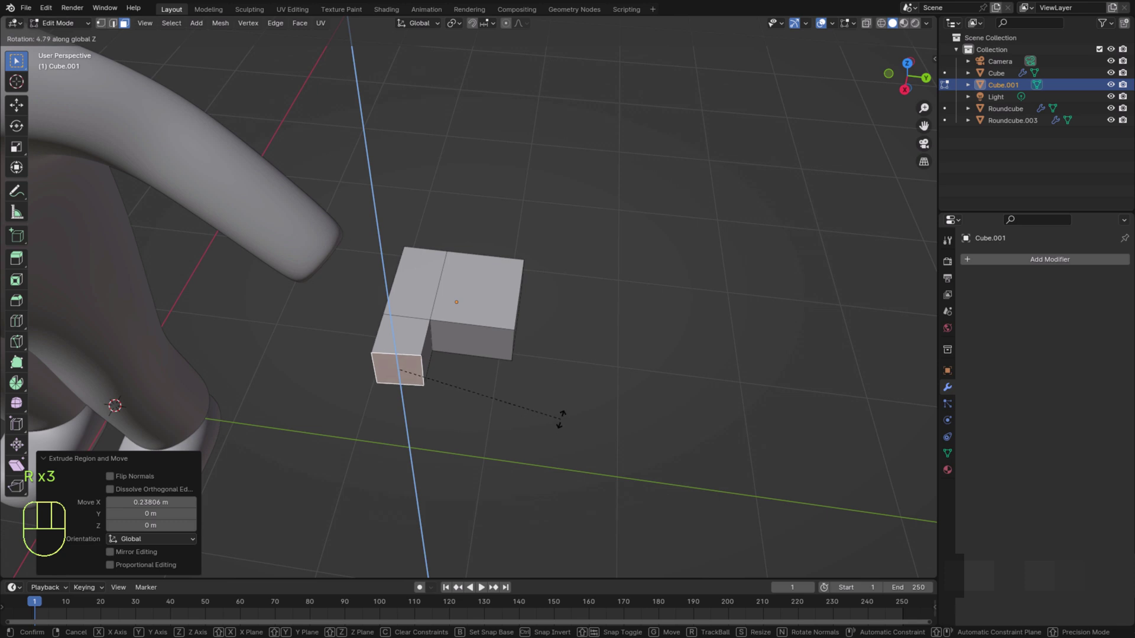
click(555, 388)
key(g)
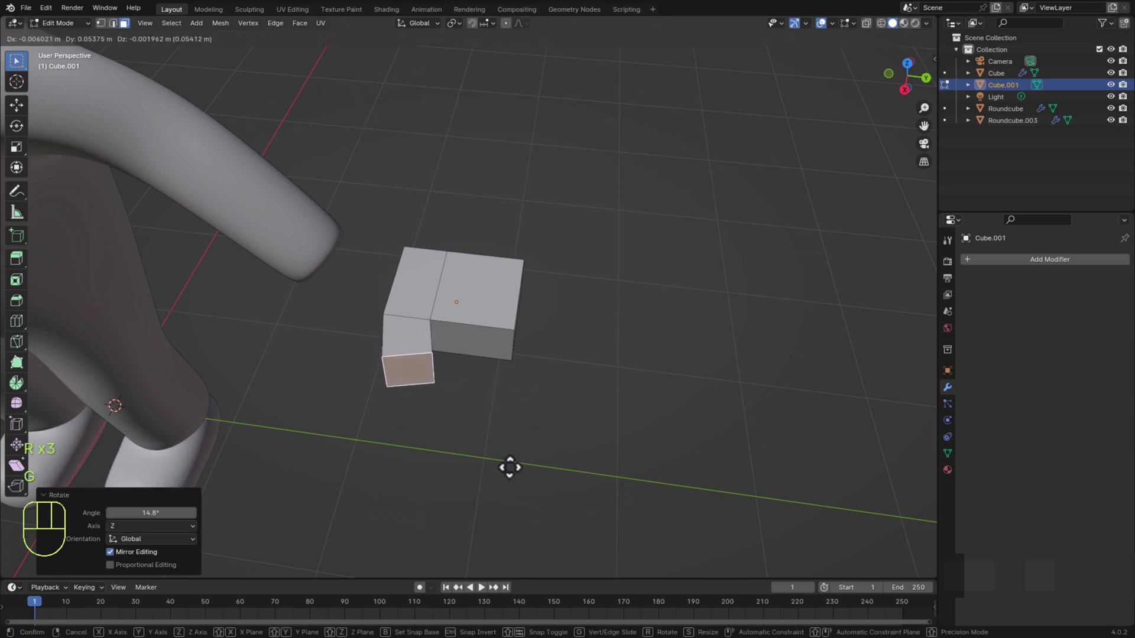
click(524, 466)
Turn the thumb's end face inward by about 17.2° around Z
key(r)
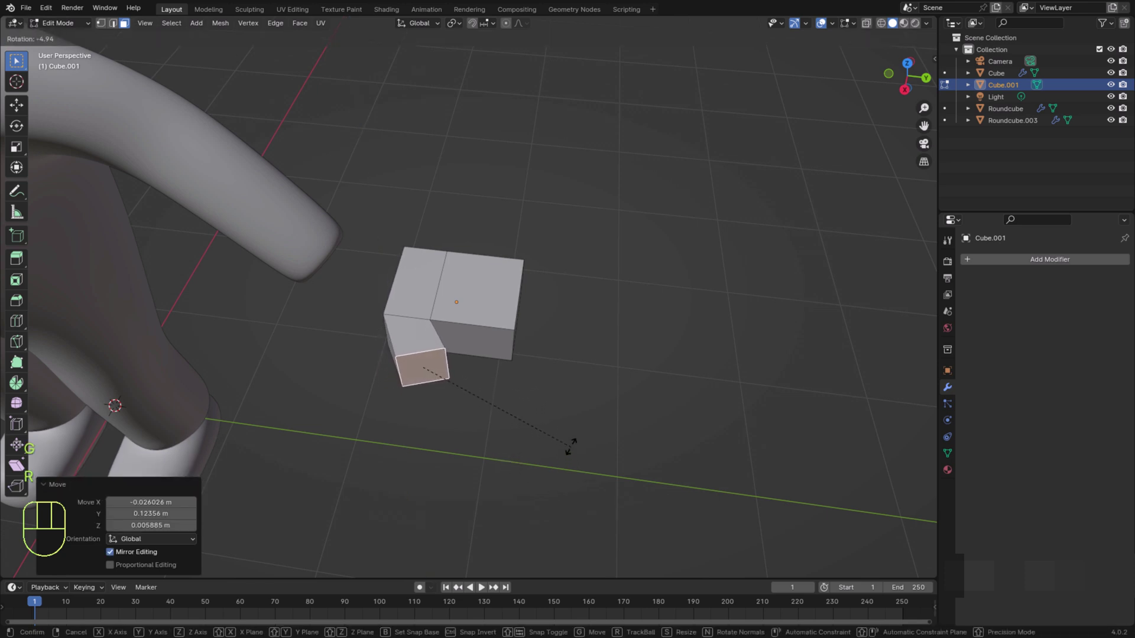
key(r)
key(z)
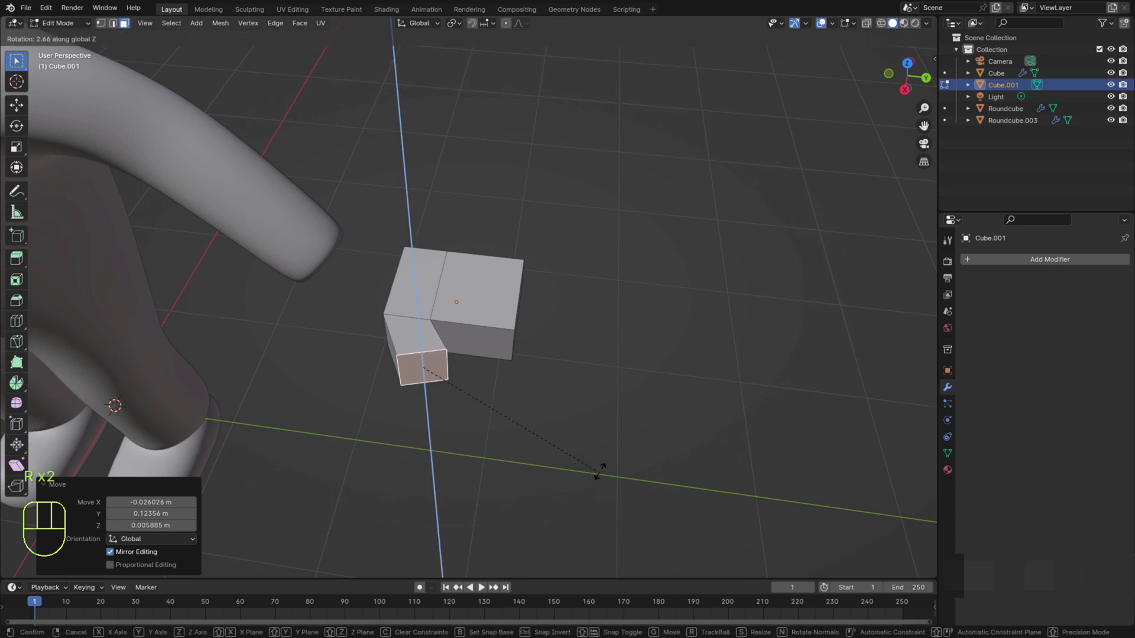
click(564, 408)
middle_drag(563, 408, 544, 407)
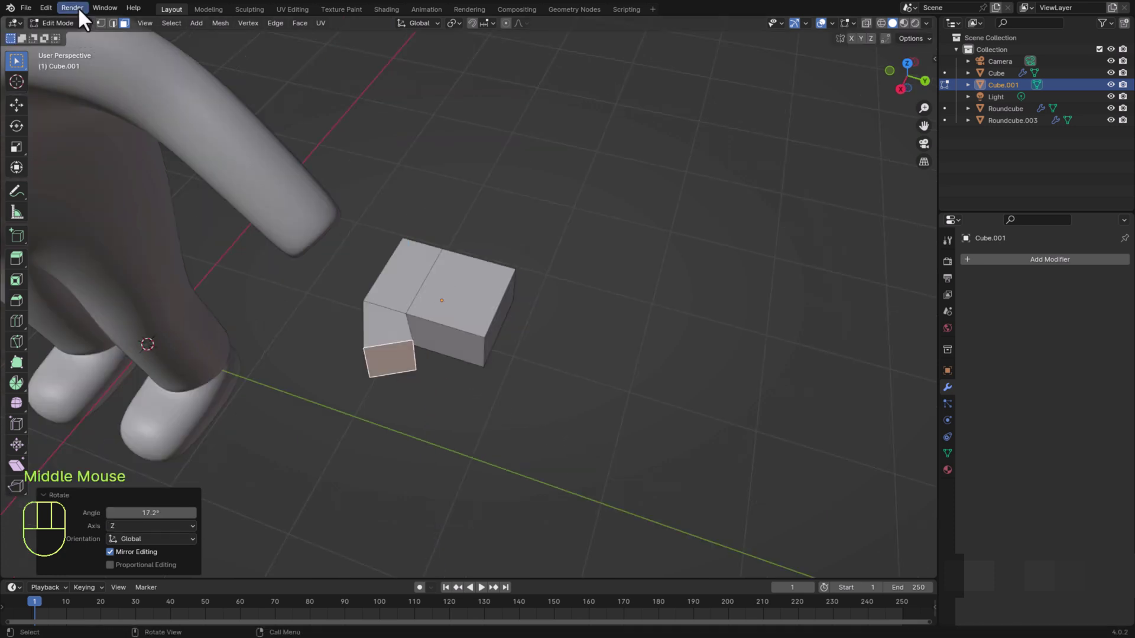
Add a Subdivision modifier to the hand with viewport and render levels of 3, and shade the hand smooth
key(Tab)
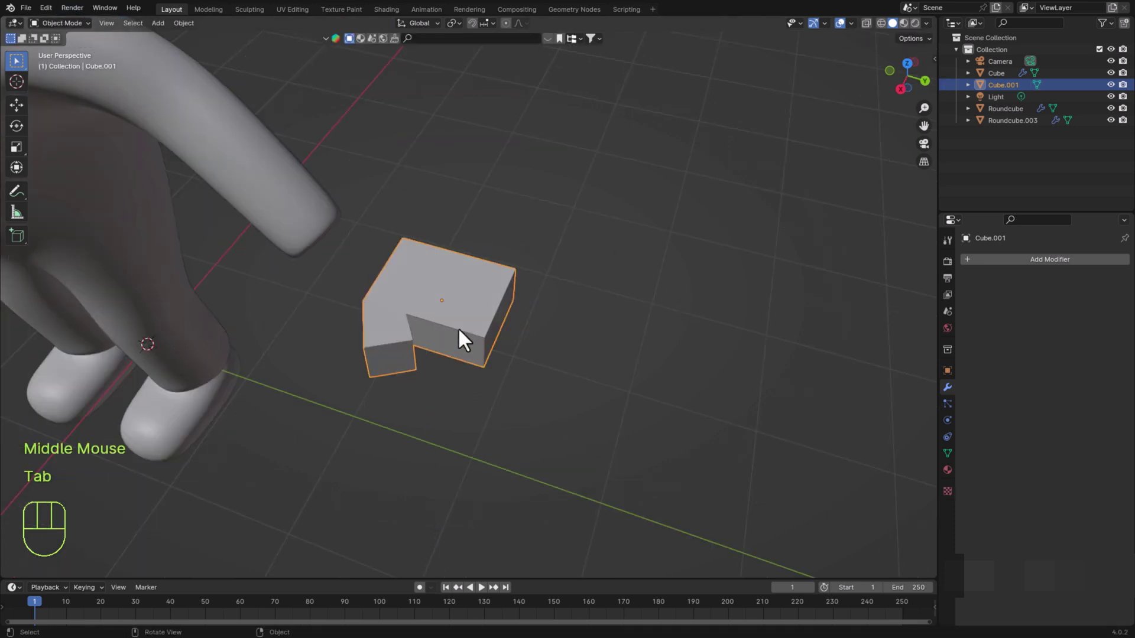
key(ctrl+3)
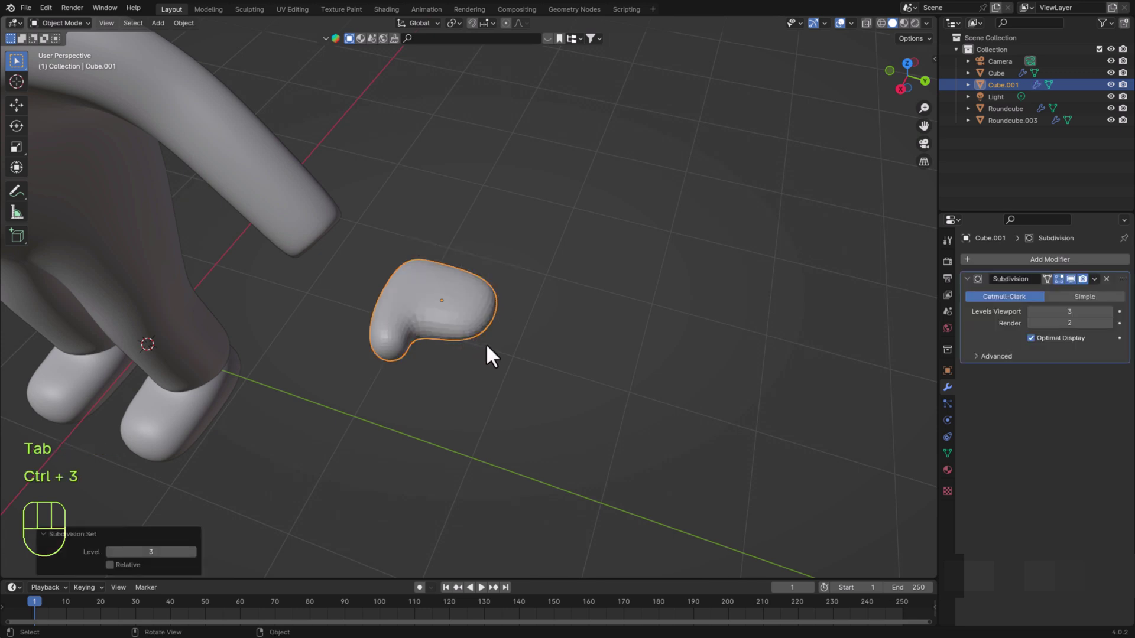
click(1106, 322)
scroll(452, 317, up, 2)
right_click(453, 317)
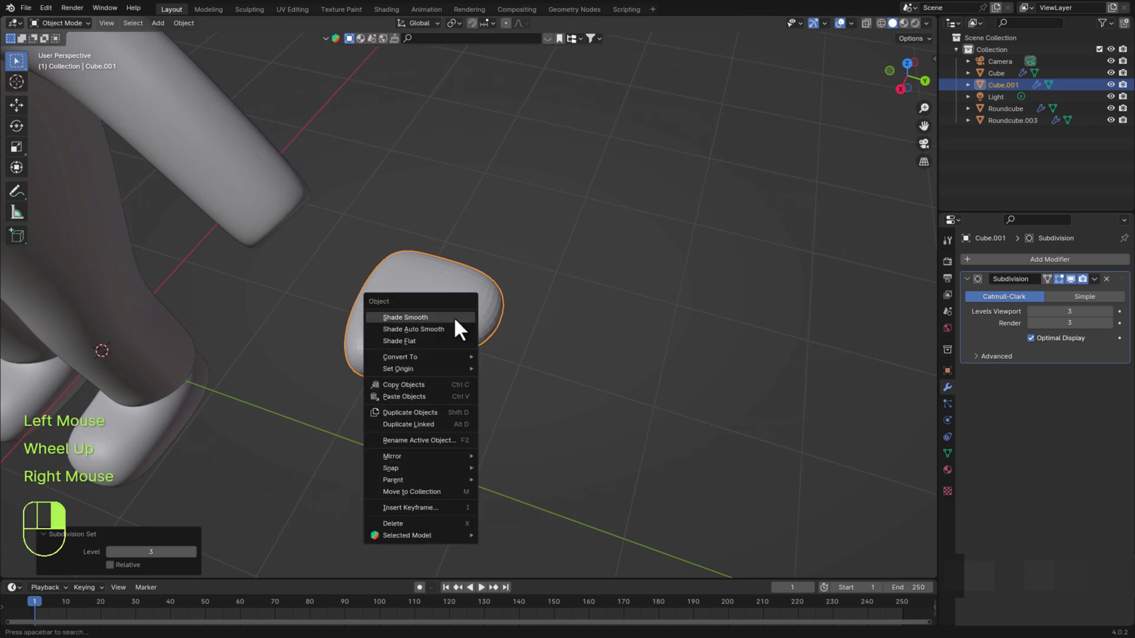
click(454, 318)
Move the inner corner edge between thumb and palm about 0.05 m, mostly along negative Y, to narrow the thumb's base
middle_drag(462, 486, 453, 459)
middle_drag(438, 521, 420, 509)
key(Tab)
scroll(423, 512, up, 1)
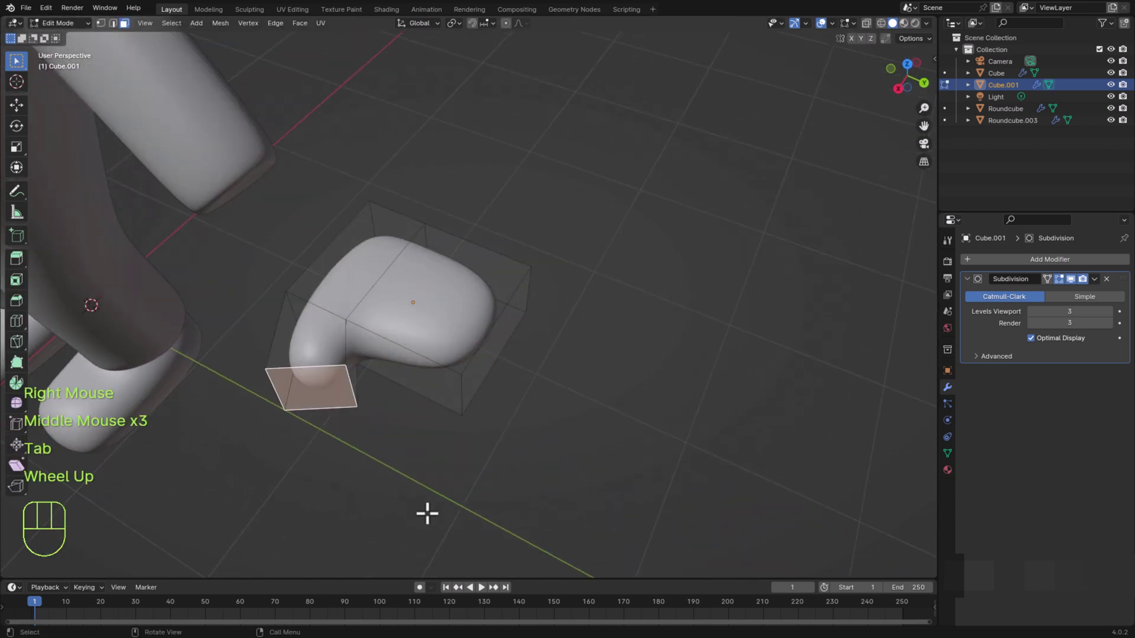
click(113, 24)
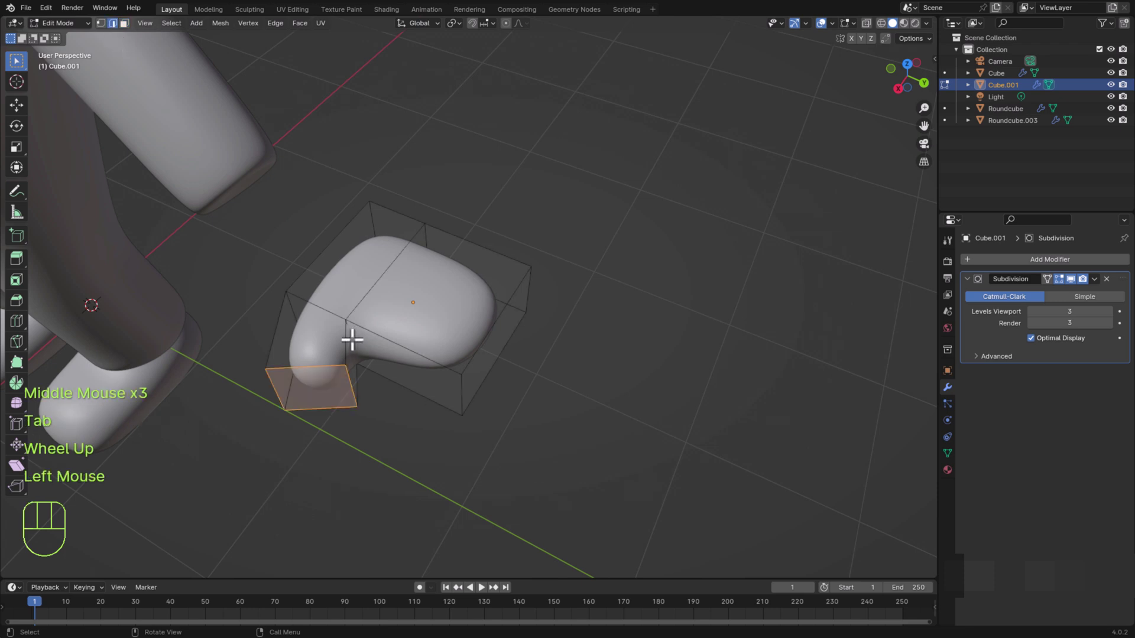
click(421, 446)
middle_drag(370, 438, 374, 448)
middle_drag(449, 451, 441, 460)
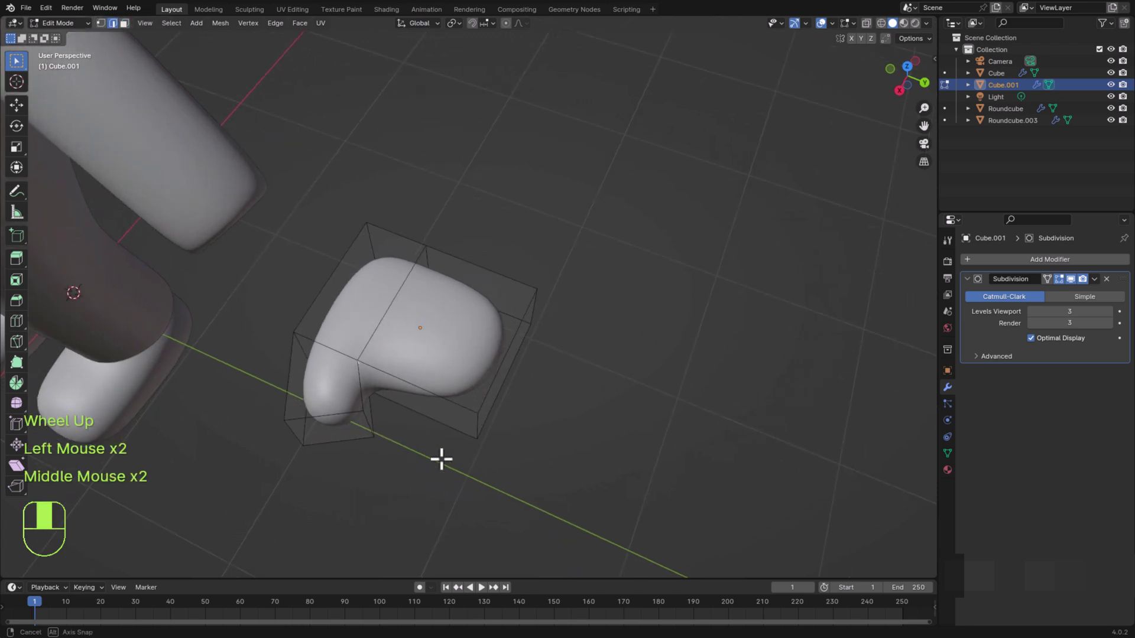
key(g)
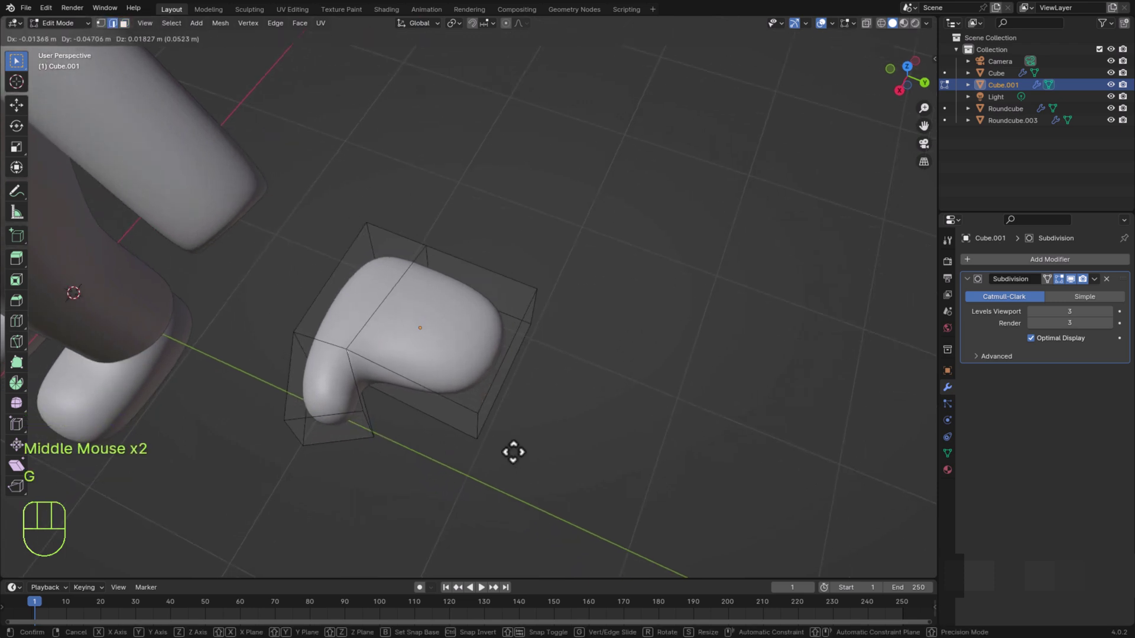
click(513, 452)
Move the thumb's end face toward the palm, about -0.061 m along X and 0.087 m along Y
key(3)
click(362, 438)
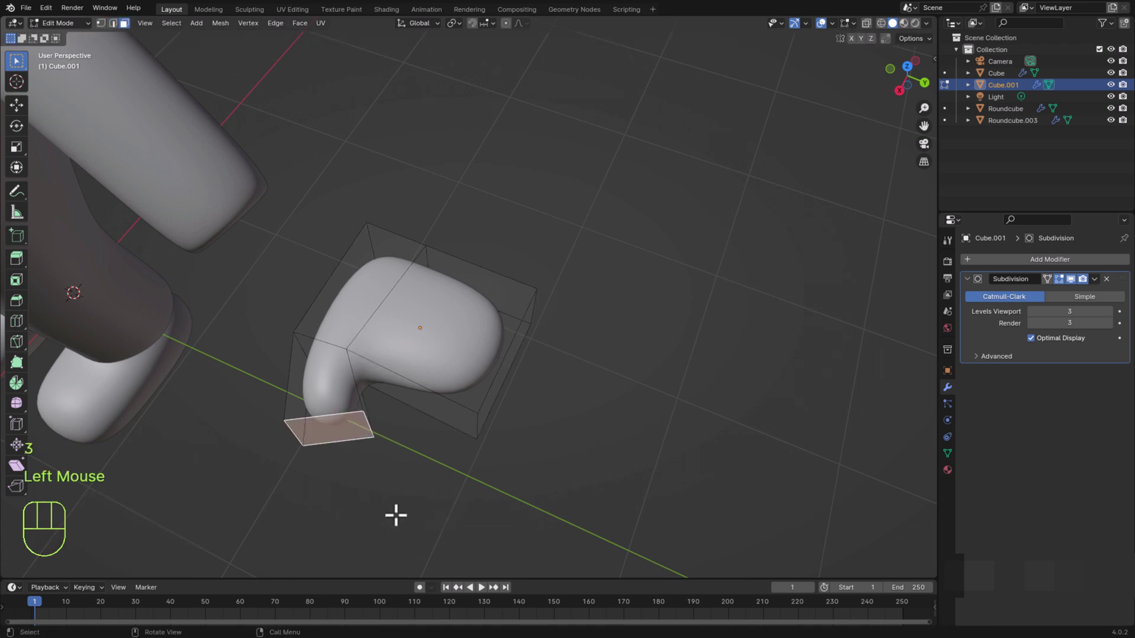
key(g)
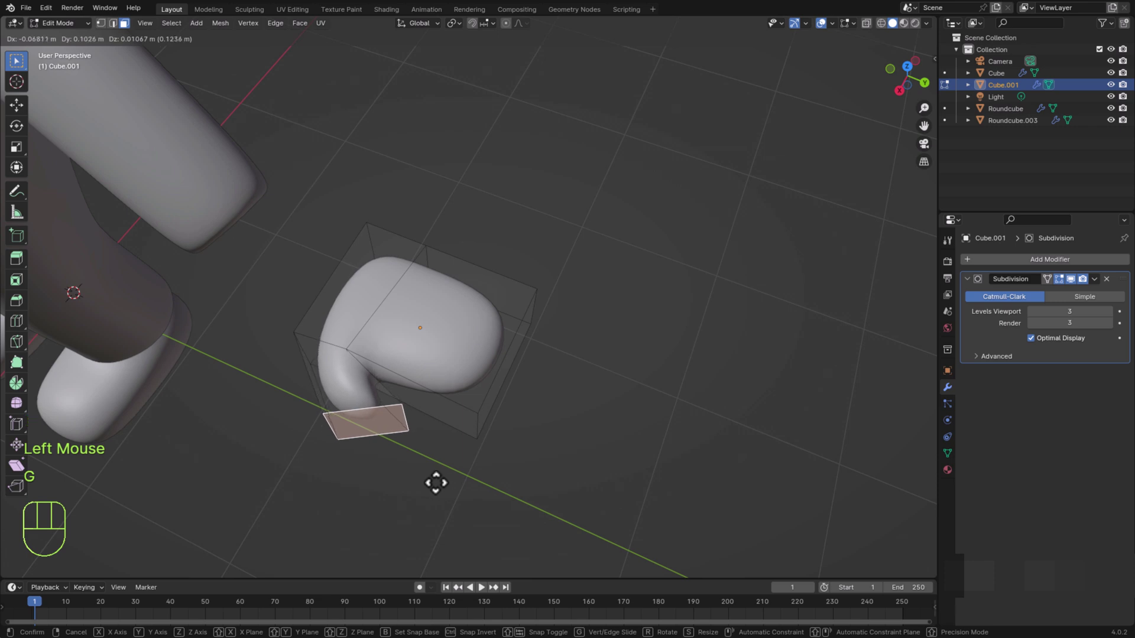
click(436, 483)
Add a centred loop cut around the thumb and rotate it by about -9.78° in the view plane
middle_drag(276, 499, 469, 514)
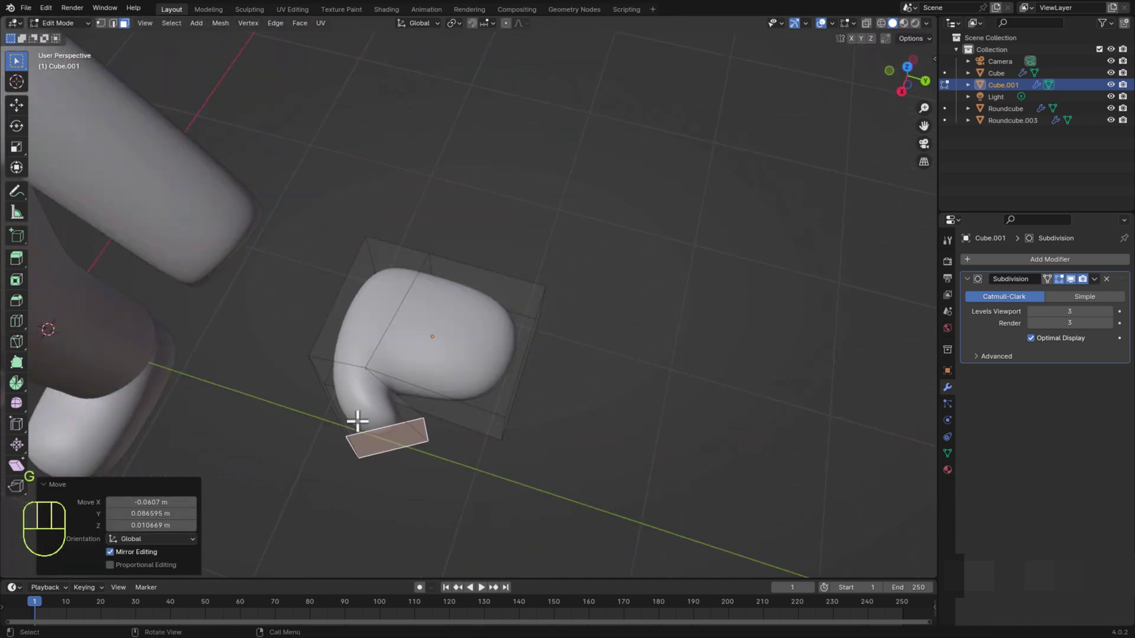
middle_drag(357, 420, 358, 427)
middle_click(372, 432)
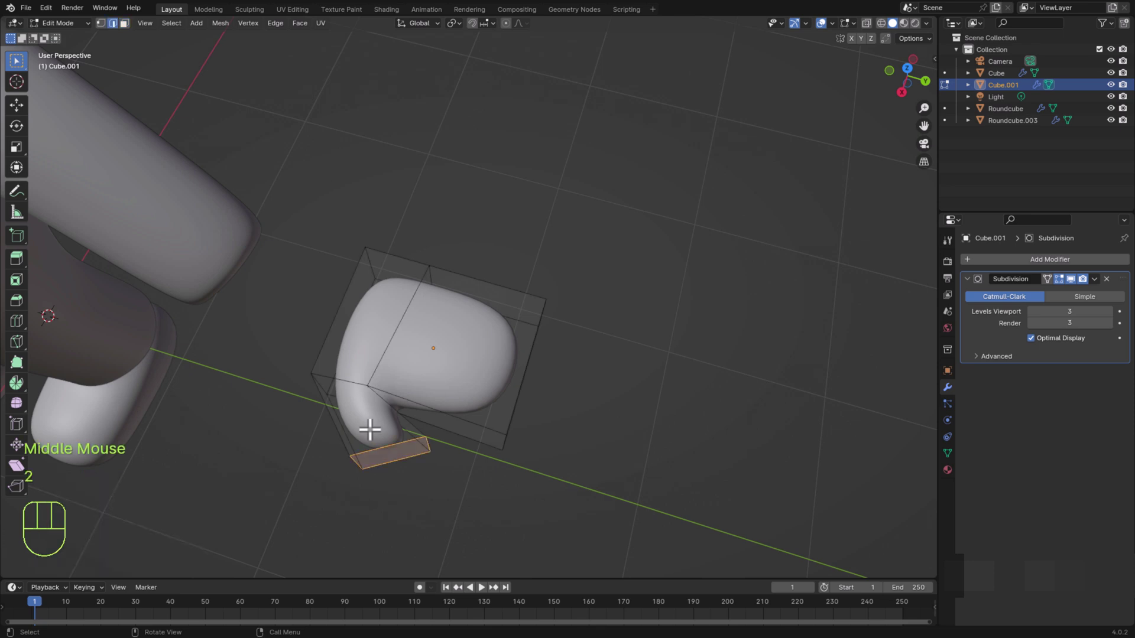
key(ctrl+r)
click(384, 409)
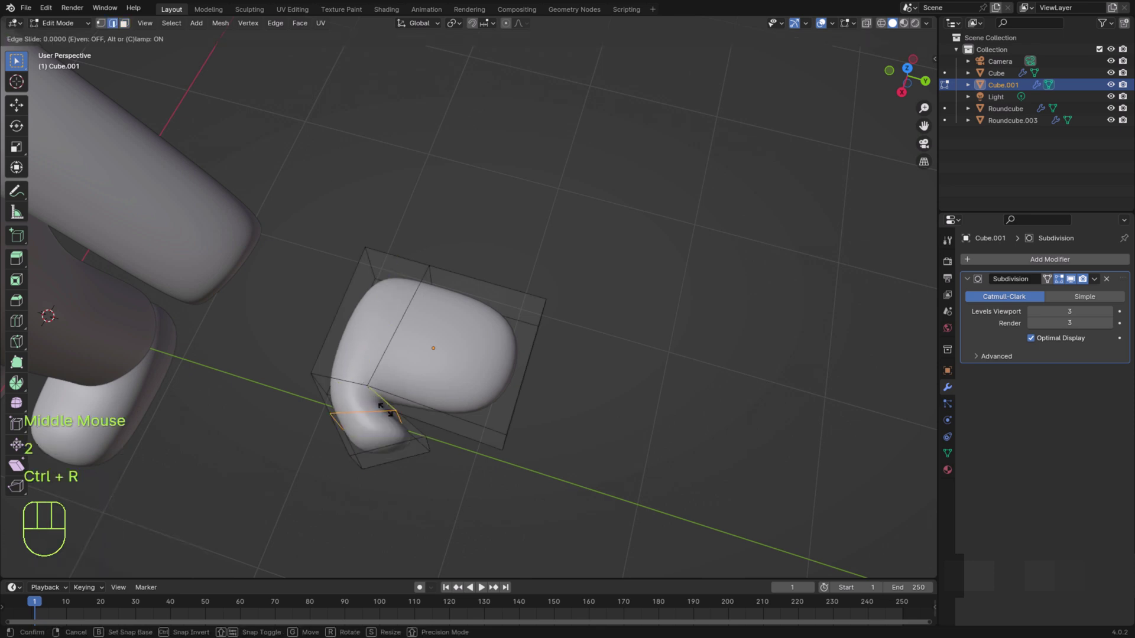
right_click(382, 406)
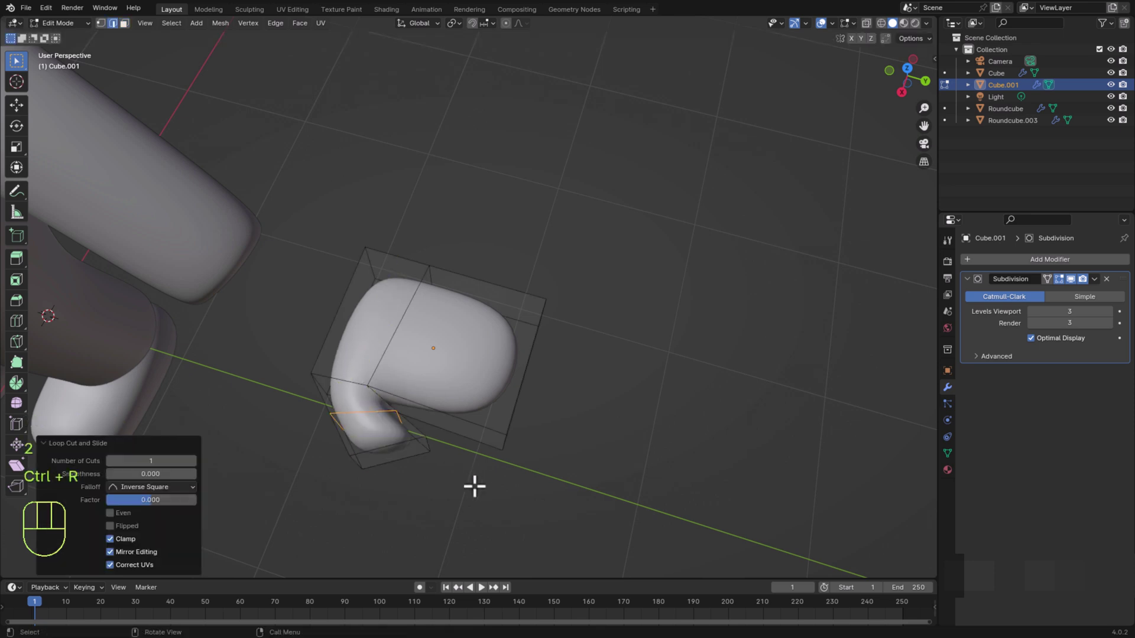
key(r)
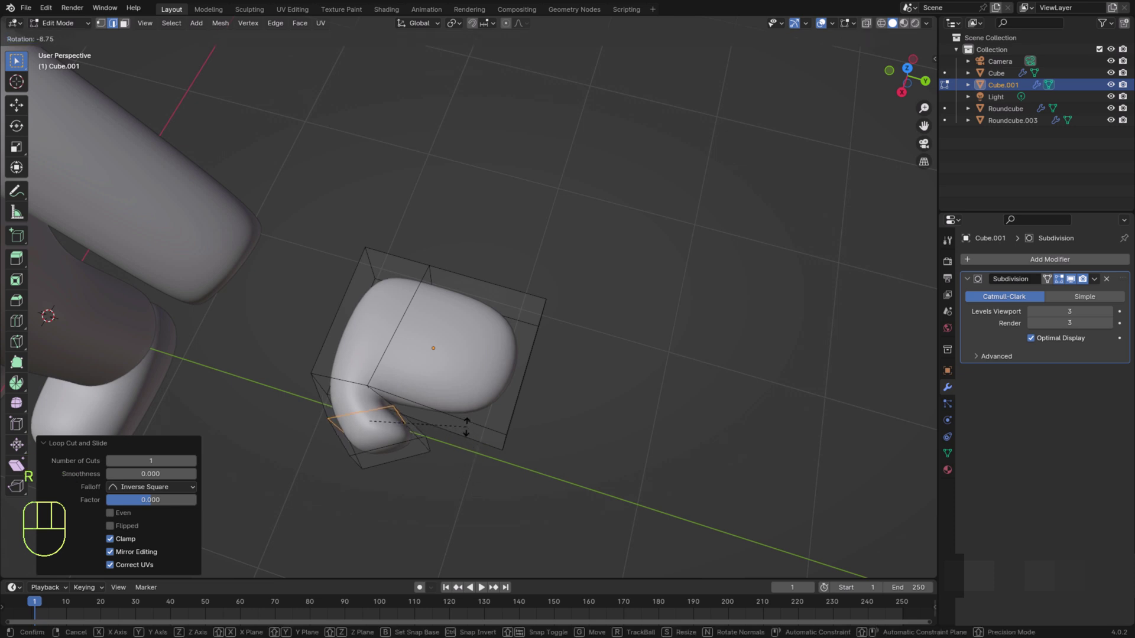
click(467, 425)
Select the upper and lower edges of the thumb's tip and scale them along Z
middle_drag(467, 426, 97, 19)
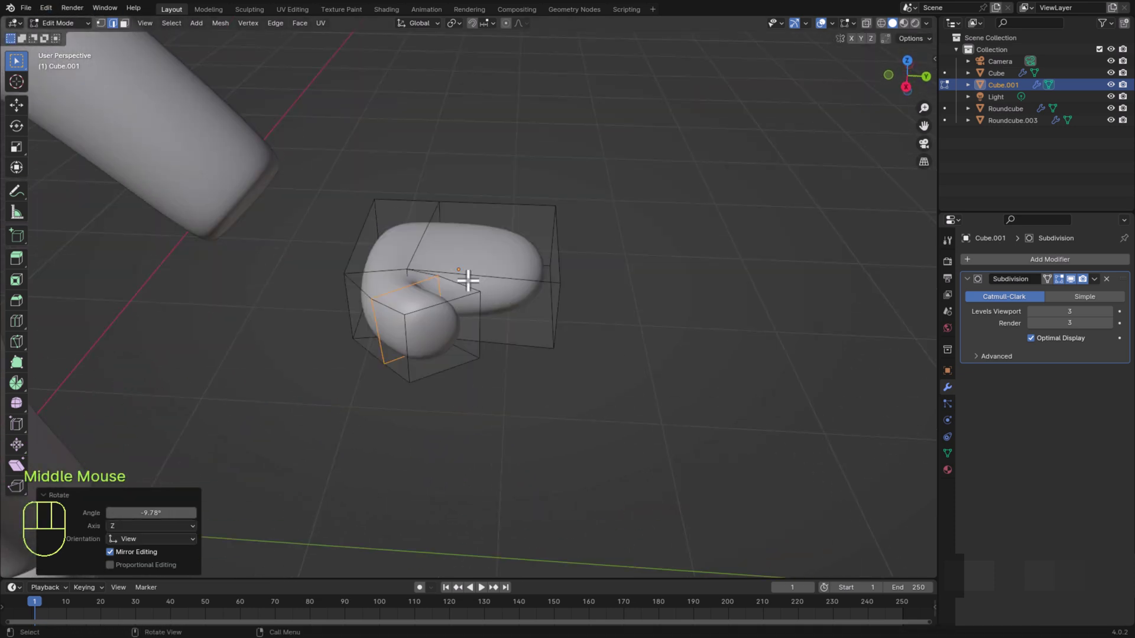
click(461, 299)
shift+click(453, 368)
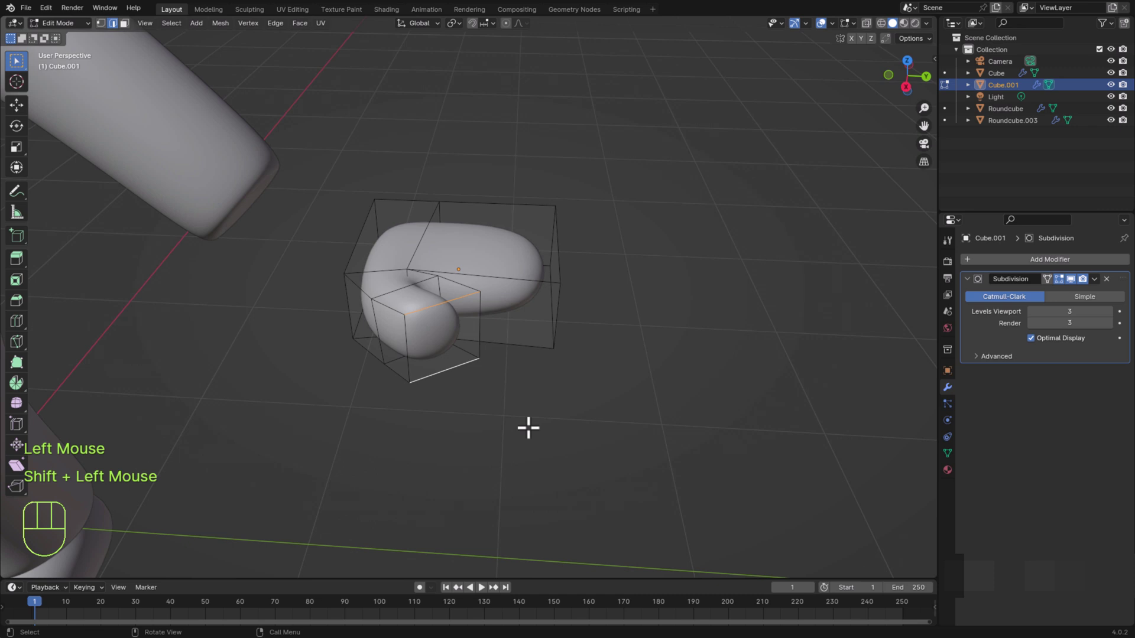
key(s)
key(z)
click(499, 414)
Select the outer side face and the end face of the thumb's tip and scale them along Z
middle_drag(442, 444, 455, 392)
middle_drag(455, 391, 470, 398)
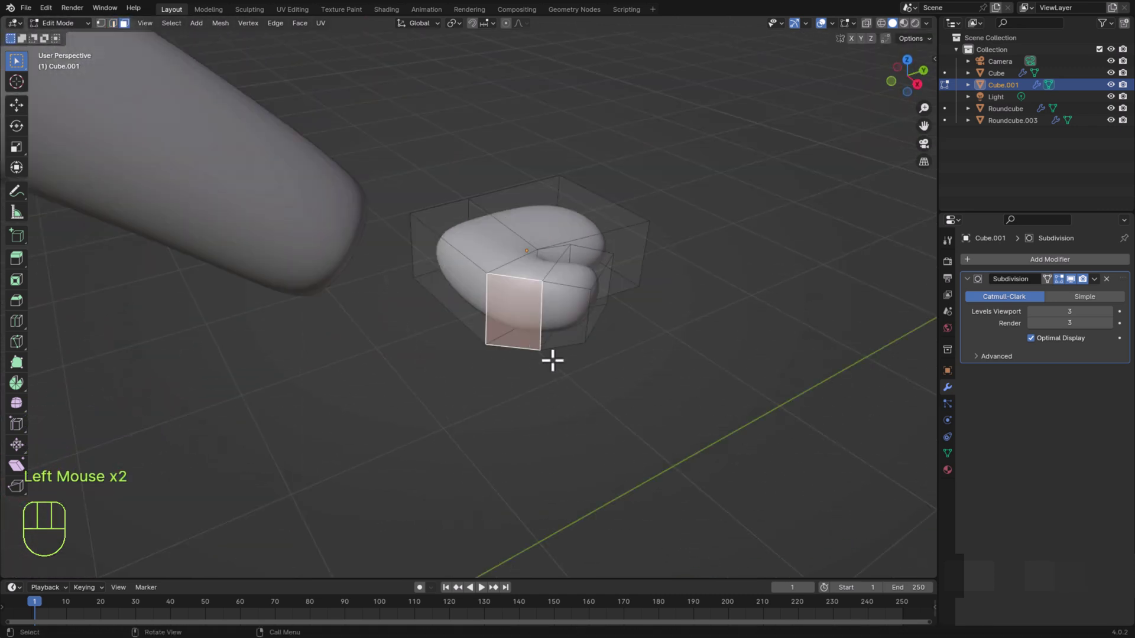
middle_drag(553, 361, 578, 418)
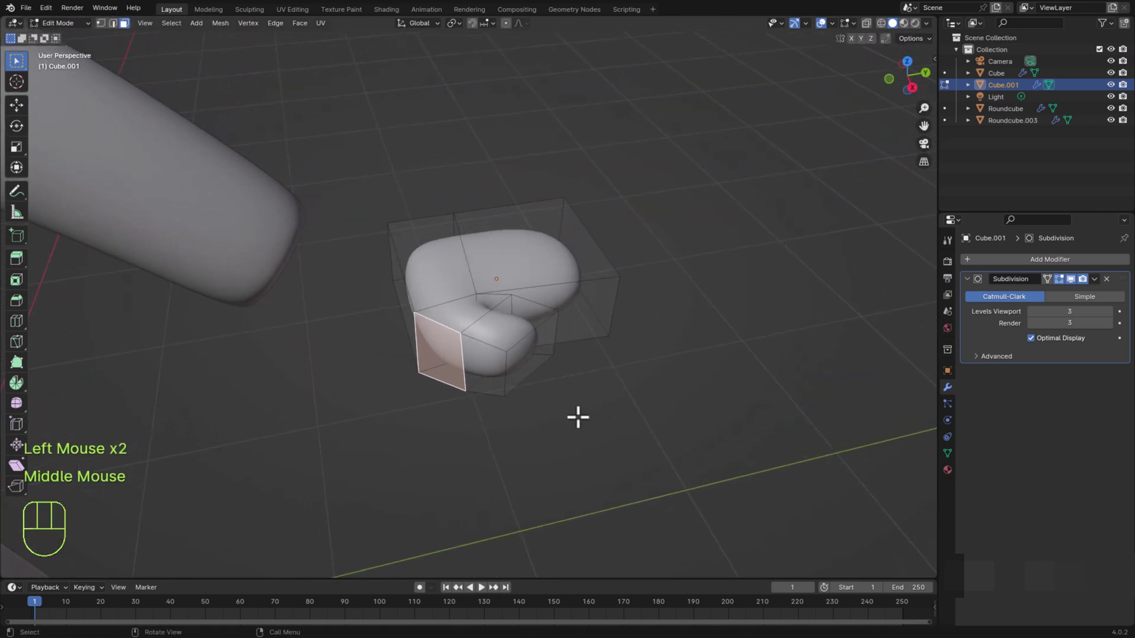
shift+click(499, 385)
key(s)
key(z)
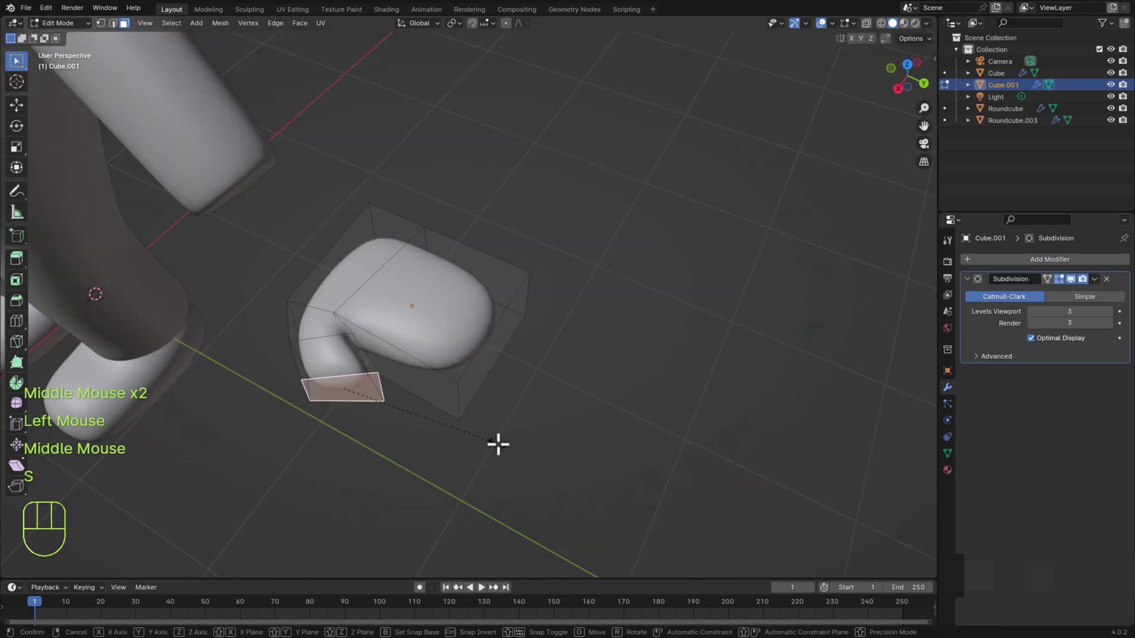
Shrink the thumb's end face uniformly to about 0.885 and narrow it to about 0.689 along Y
key(s)
click(476, 441)
middle_drag(476, 441, 444, 441)
key(s)
key(y)
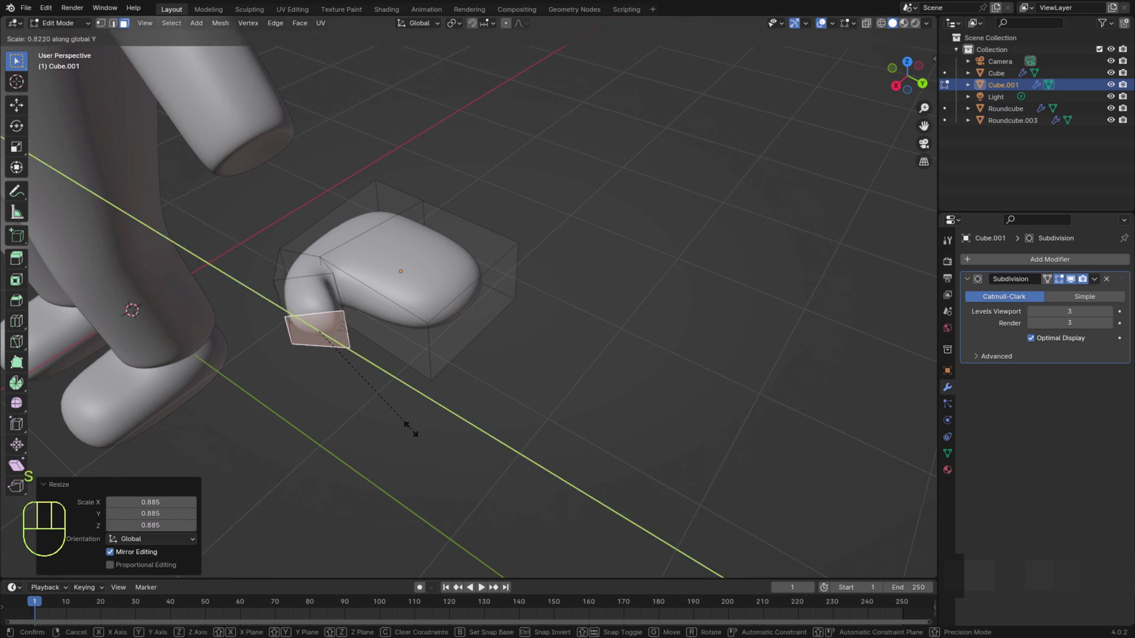
click(390, 418)
middle_drag(390, 417, 380, 481)
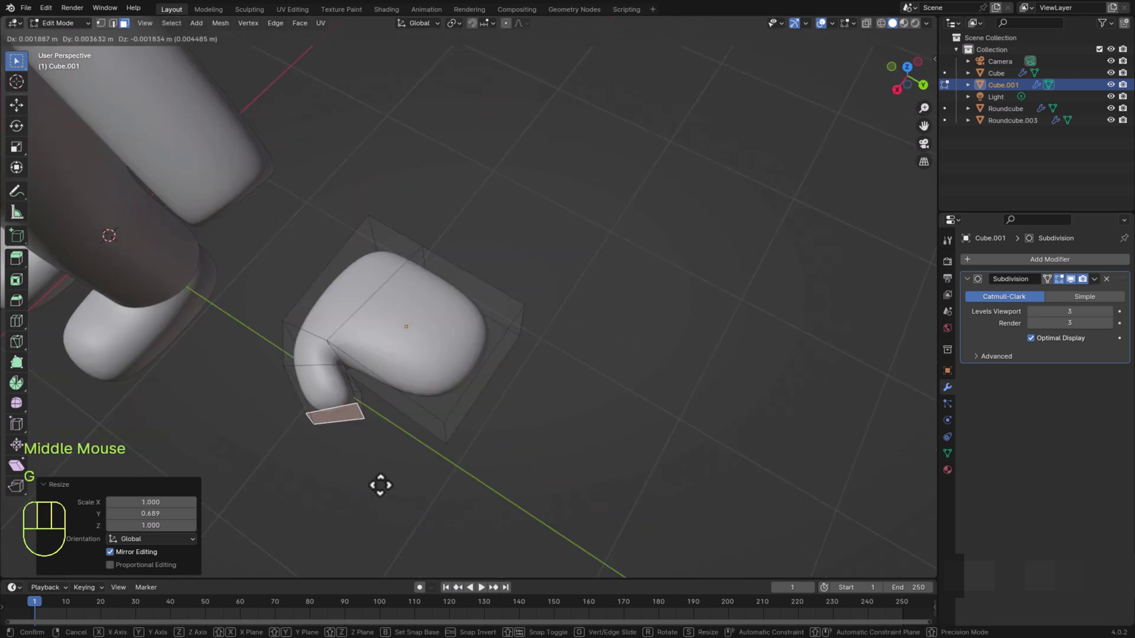
Move the thumb's end face about 0.07 m along Y and -0.018 m along Z
key(g)
click(397, 495)
middle_drag(242, 503, 247, 500)
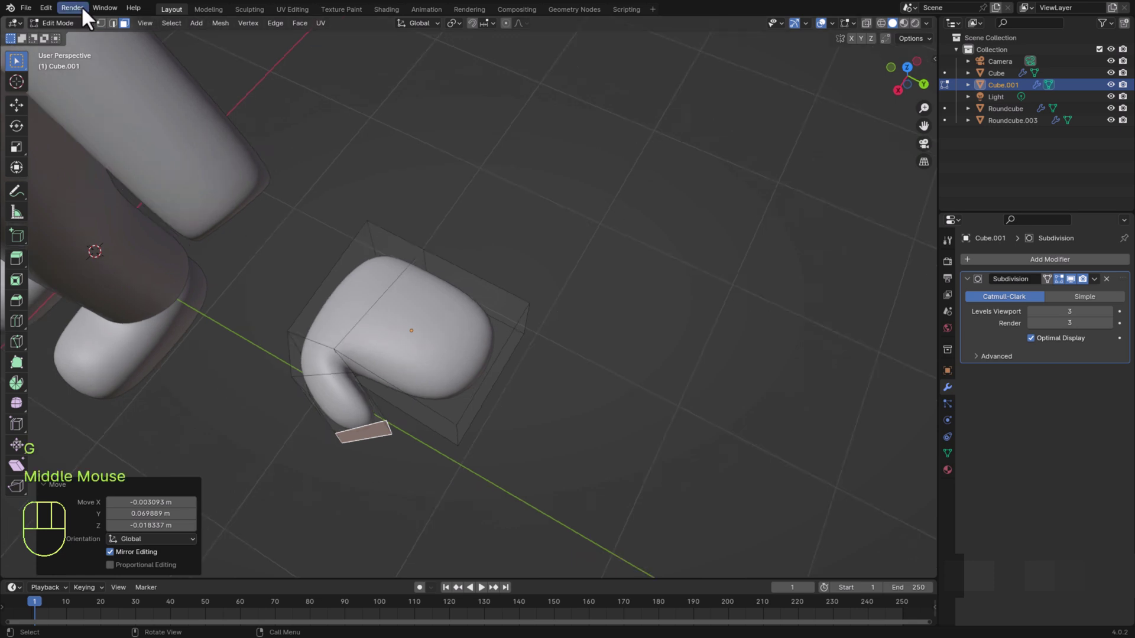
Select the inner edge where the thumb meets the palm and move it about 0.085 m along Y and -0.027 m along Z
click(115, 23)
middle_drag(402, 440, 378, 418)
middle_drag(399, 351, 423, 489)
key(g)
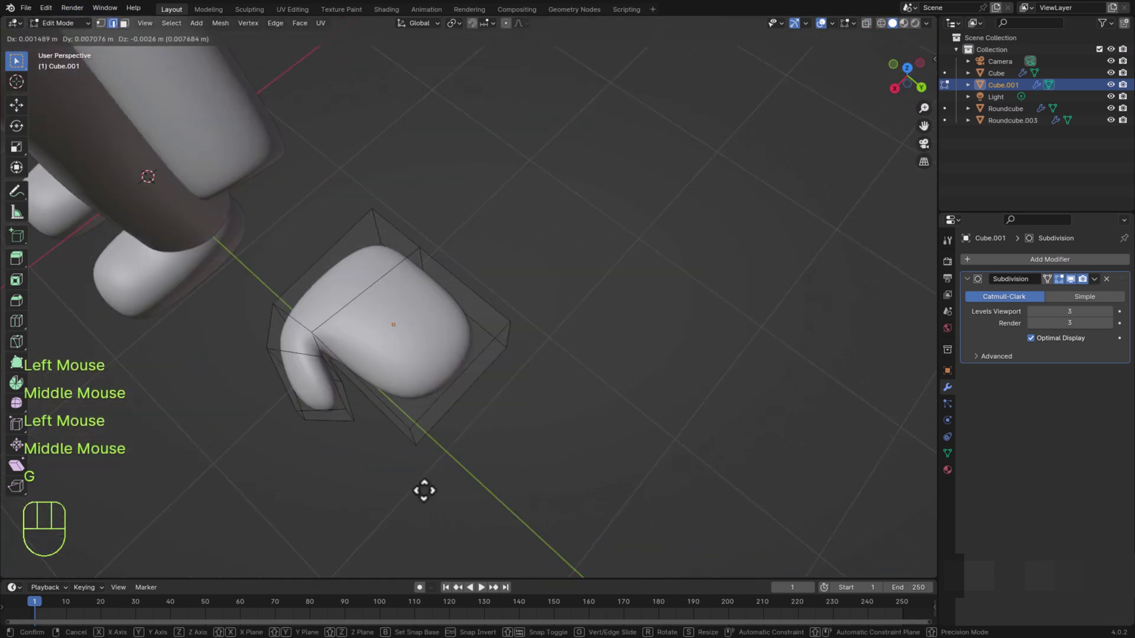
click(437, 504)
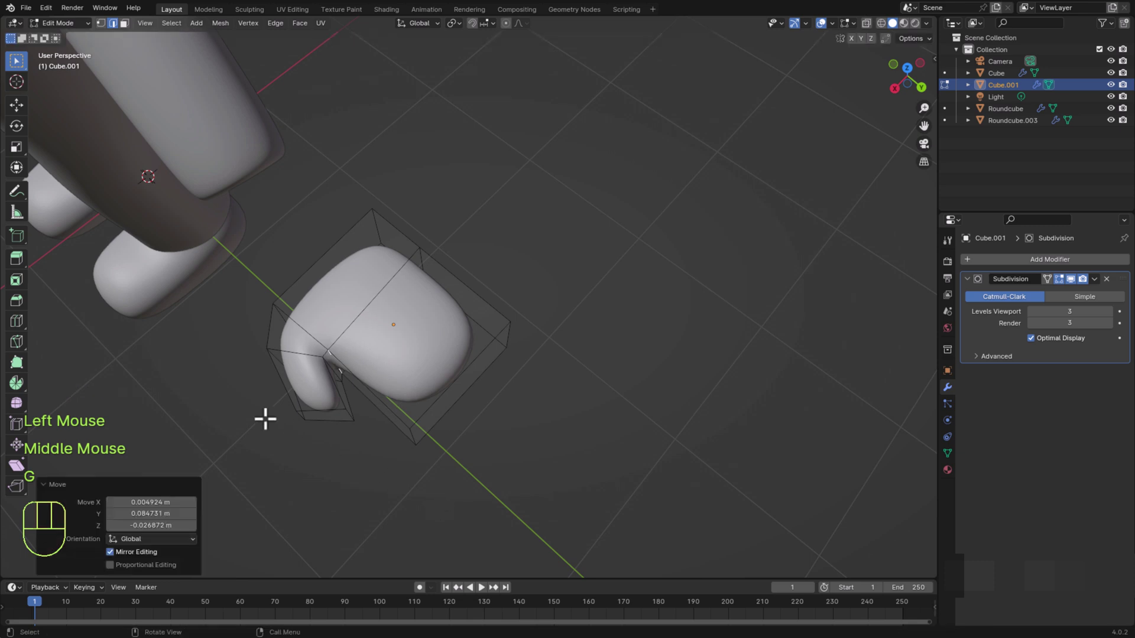
Select the outer edge of the thumb's bend and move it about 0.066 m along Y and -0.014 m along Z
scroll(260, 473, up, 1)
click(385, 420)
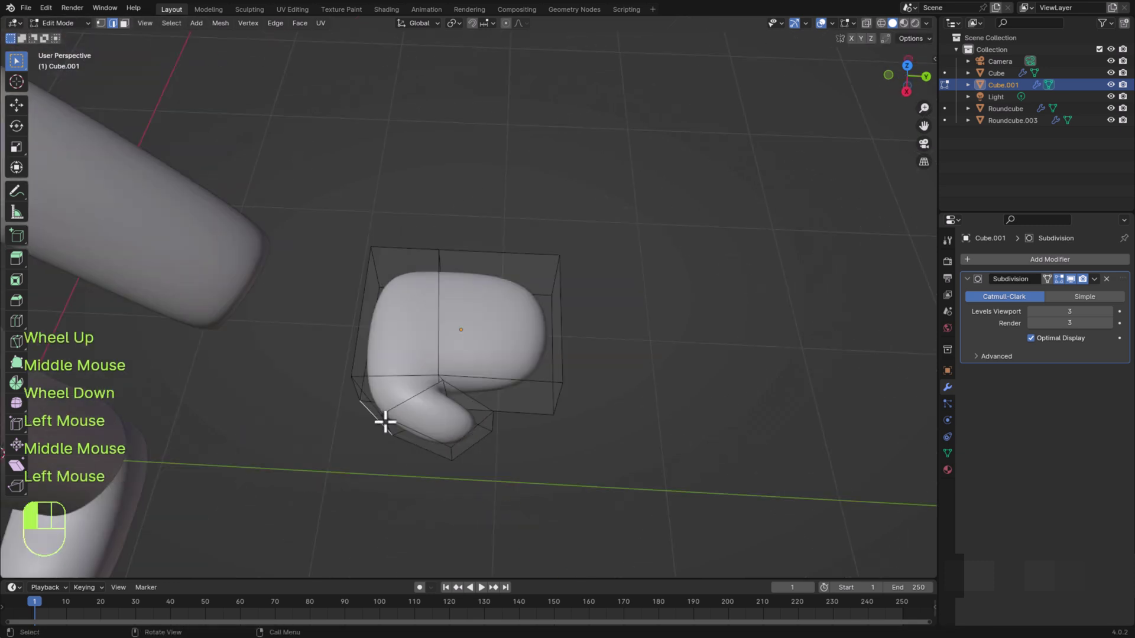
middle_drag(444, 489, 421, 536)
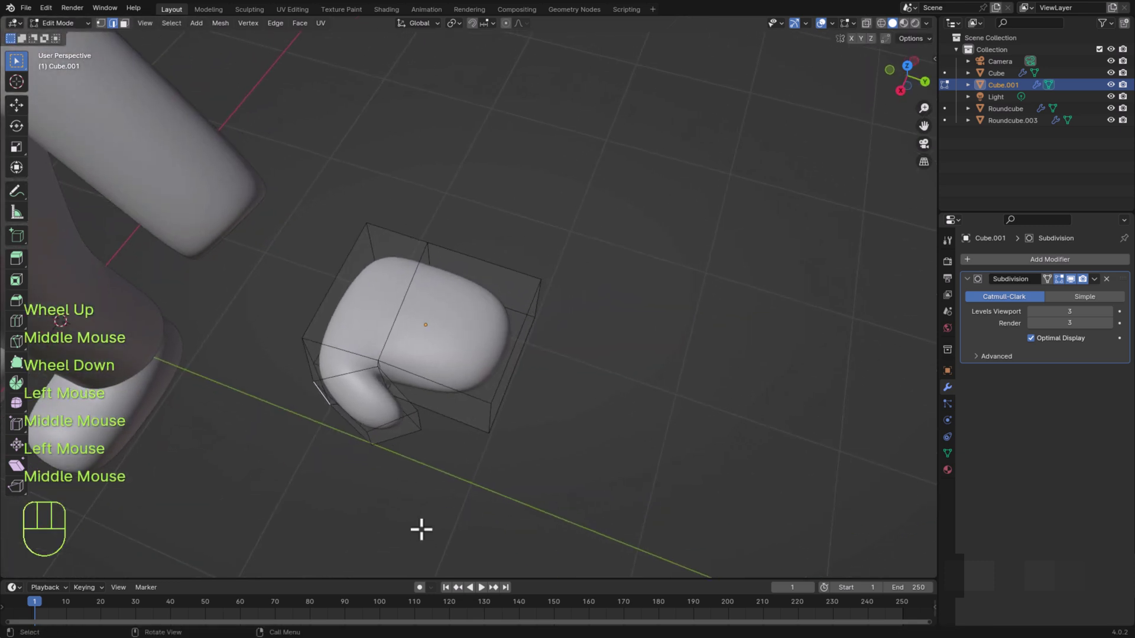
key(g)
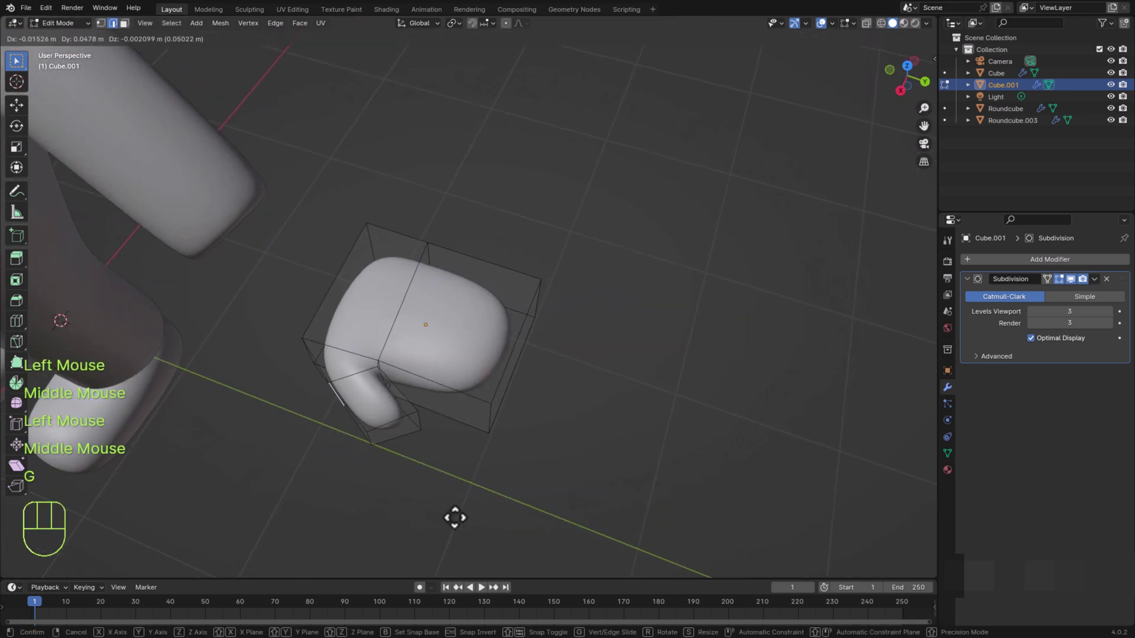
click(453, 526)
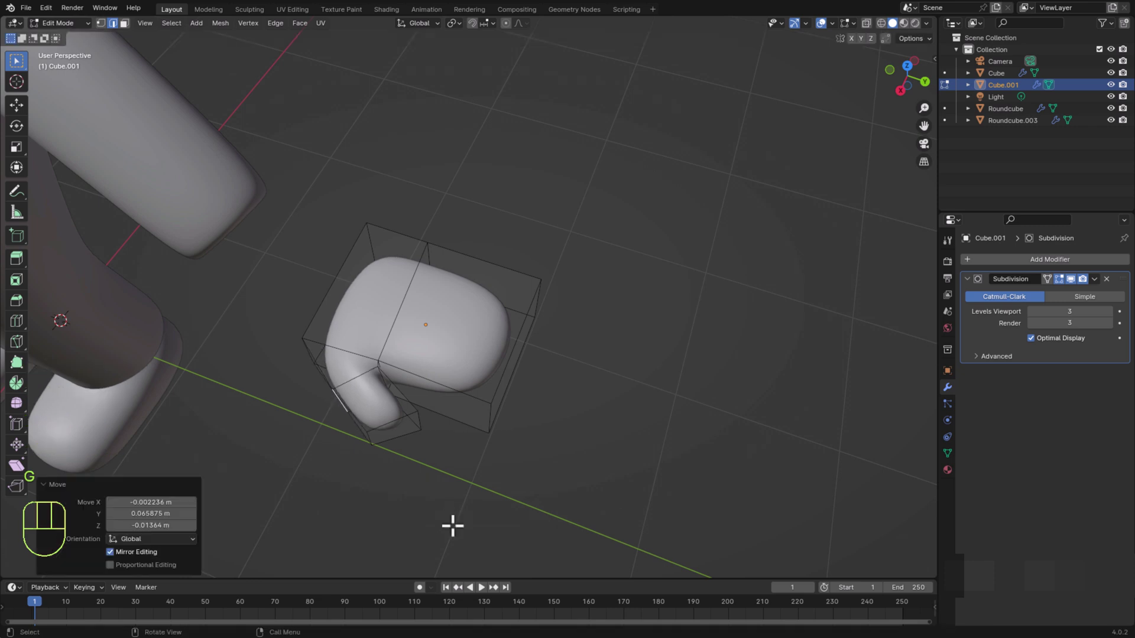
Reposition the inner edge of the thumb's bend to even out the thumb's thickness and select the outer edge at the wrist corner
key(g)
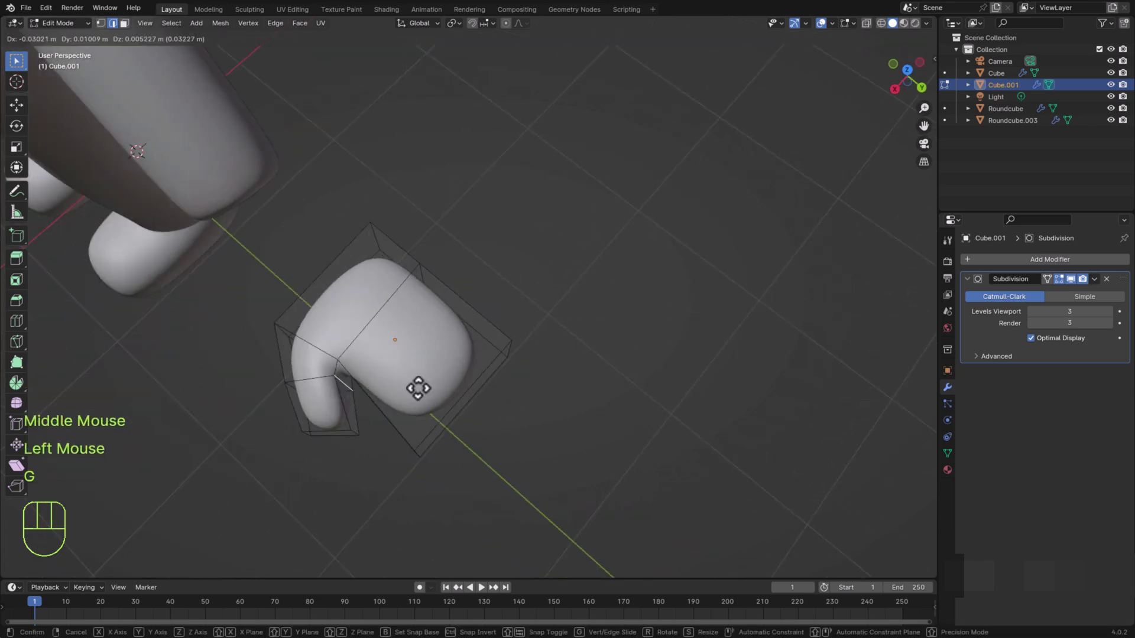
click(287, 380)
middle_drag(286, 381, 393, 362)
click(392, 362)
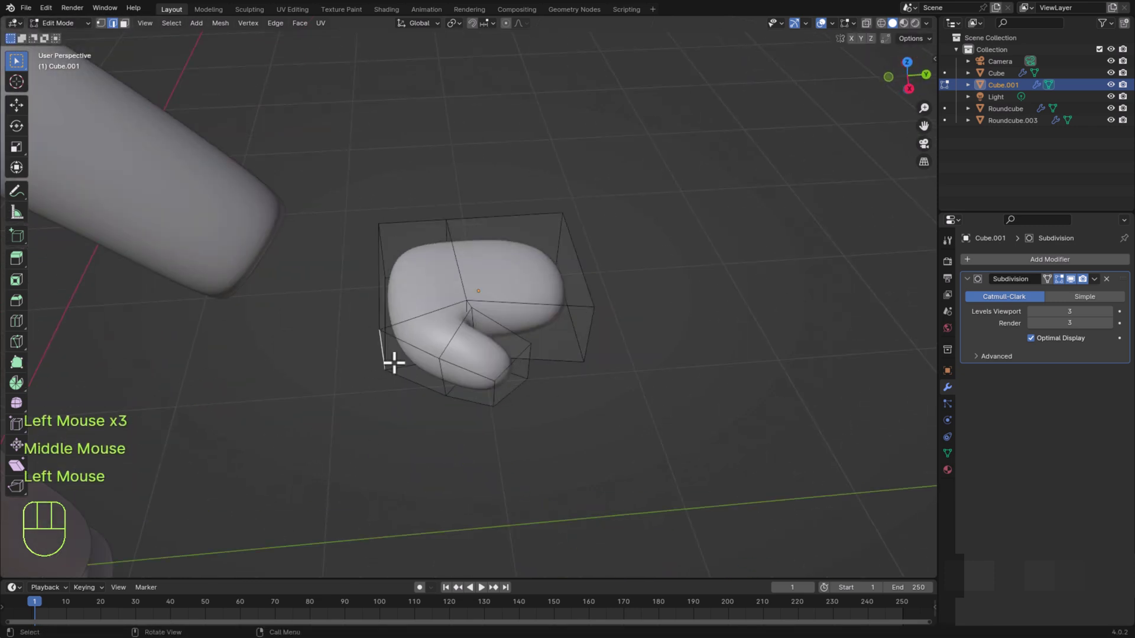
Move the palm's upper fingertip edge and several lower edges, mainly along Z, to round the hand's profile
key(g)
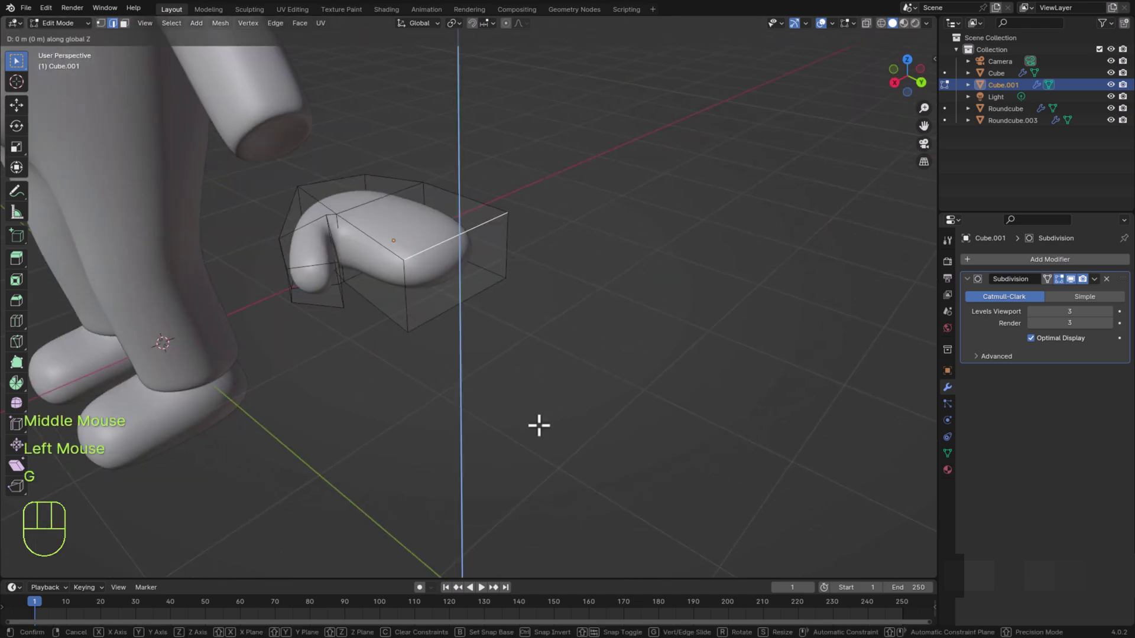
click(498, 337)
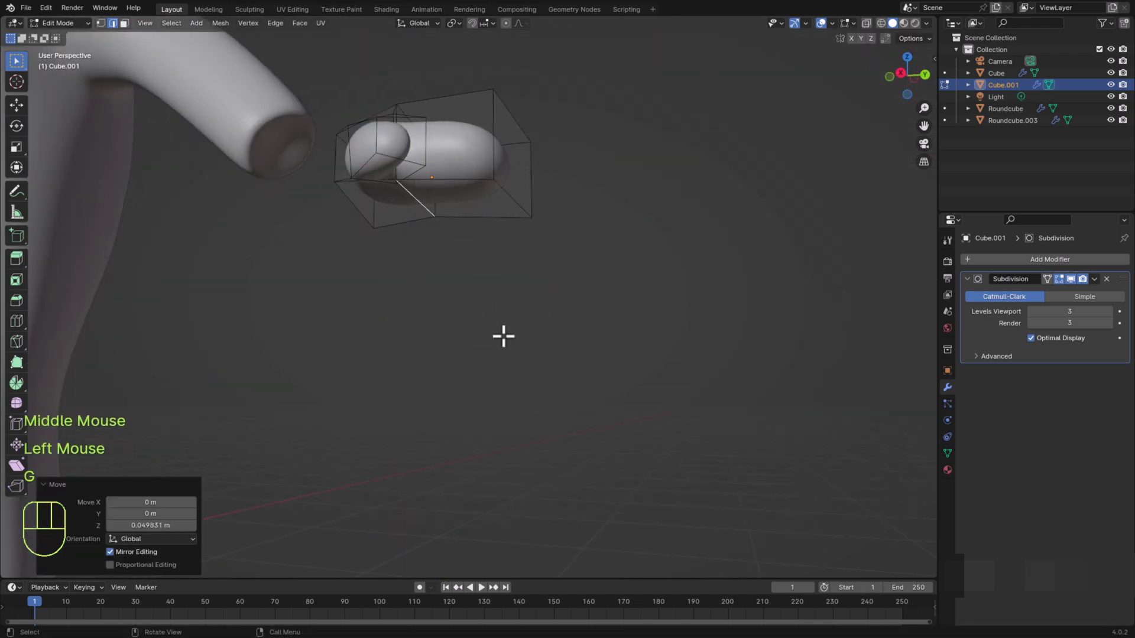
scroll(393, 233, down, 1)
middle_drag(502, 334, 534, 349)
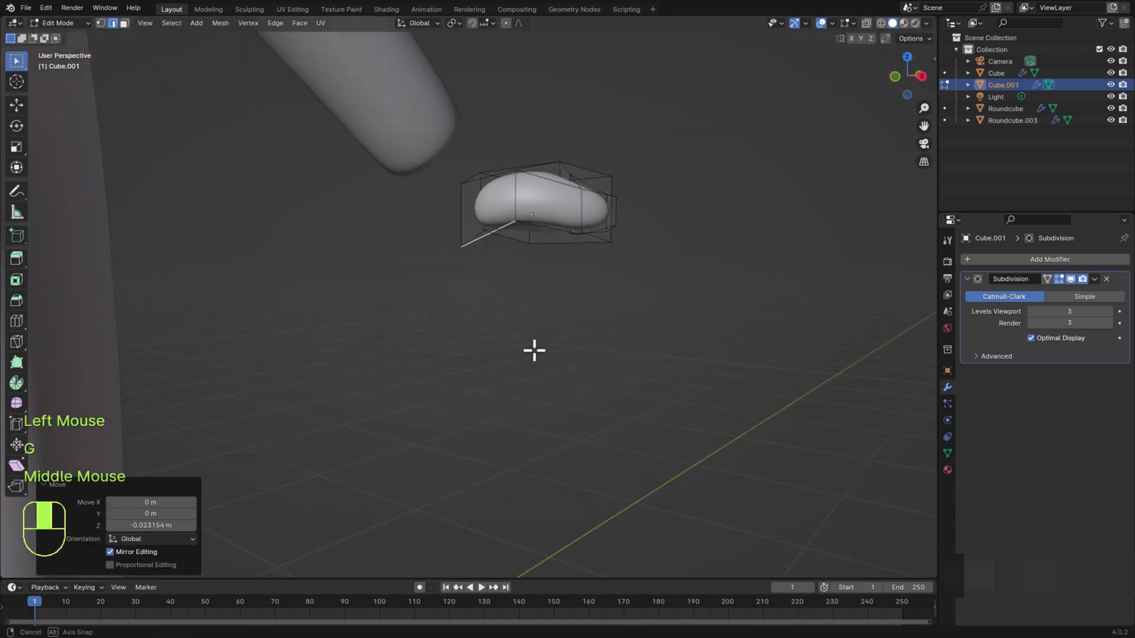
click(515, 309)
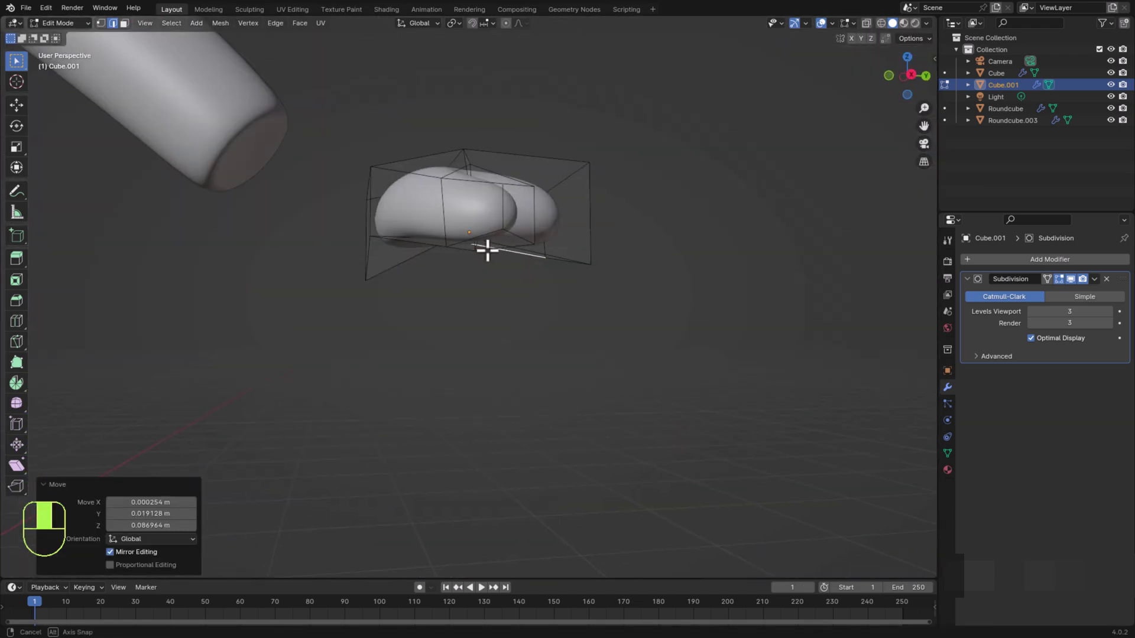
key(g)
click(541, 423)
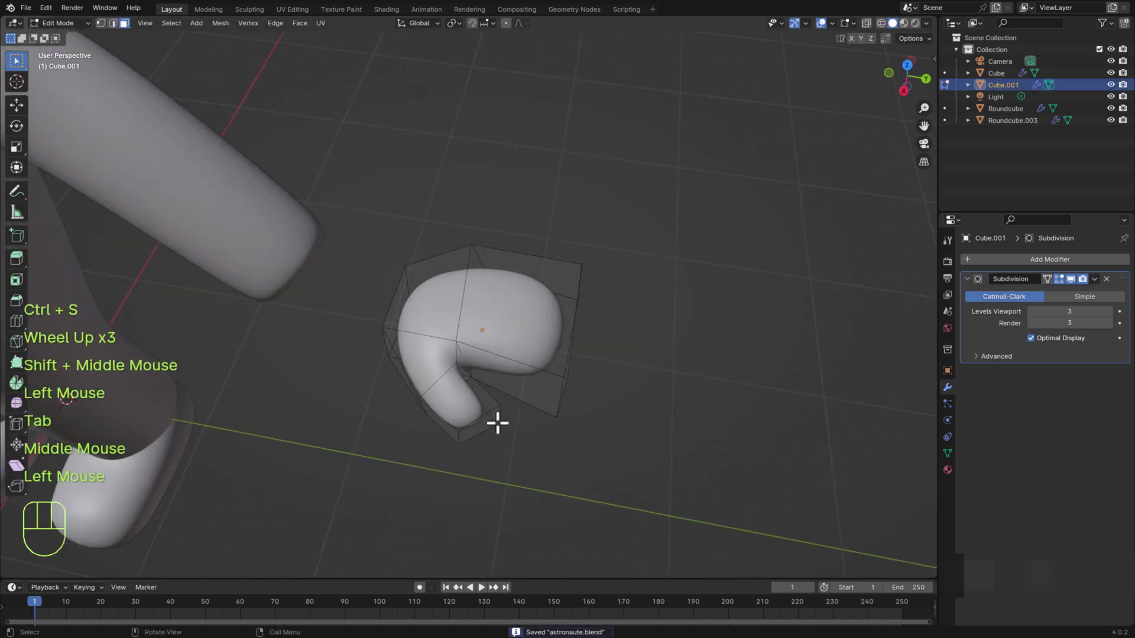
Reshape the thumb's curve by moving its end face in several passes with smooth proportional editing
key(g)
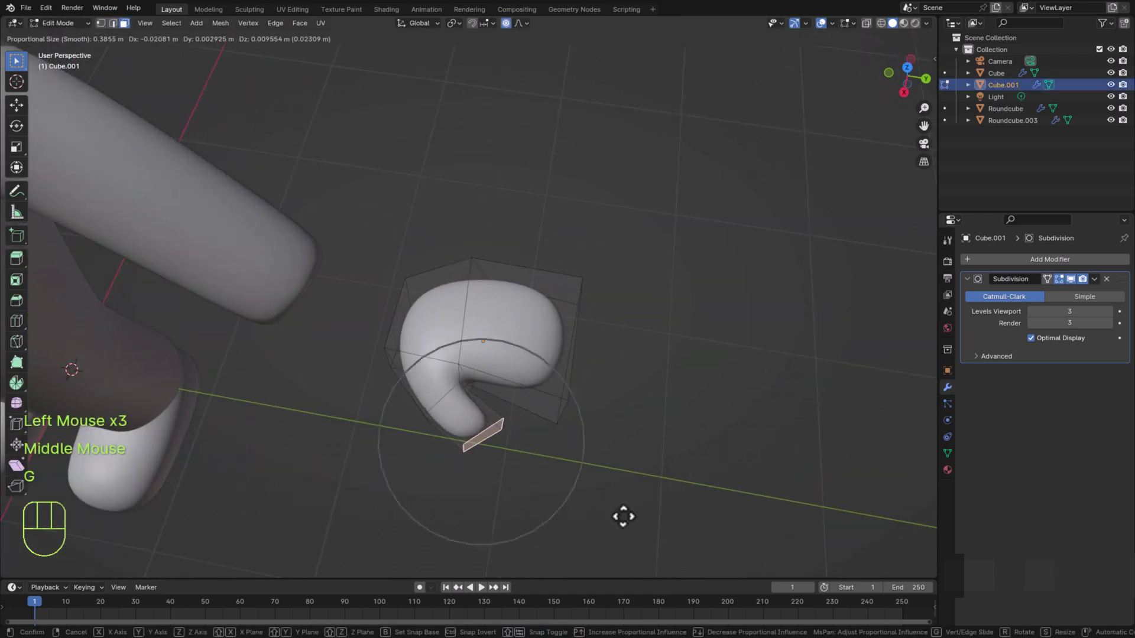
click(621, 517)
middle_drag(615, 461, 461, 502)
key(g)
click(569, 520)
scroll(569, 514, down, 2)
key(g)
click(604, 506)
middle_drag(461, 503, 609, 546)
key(g)
click(537, 515)
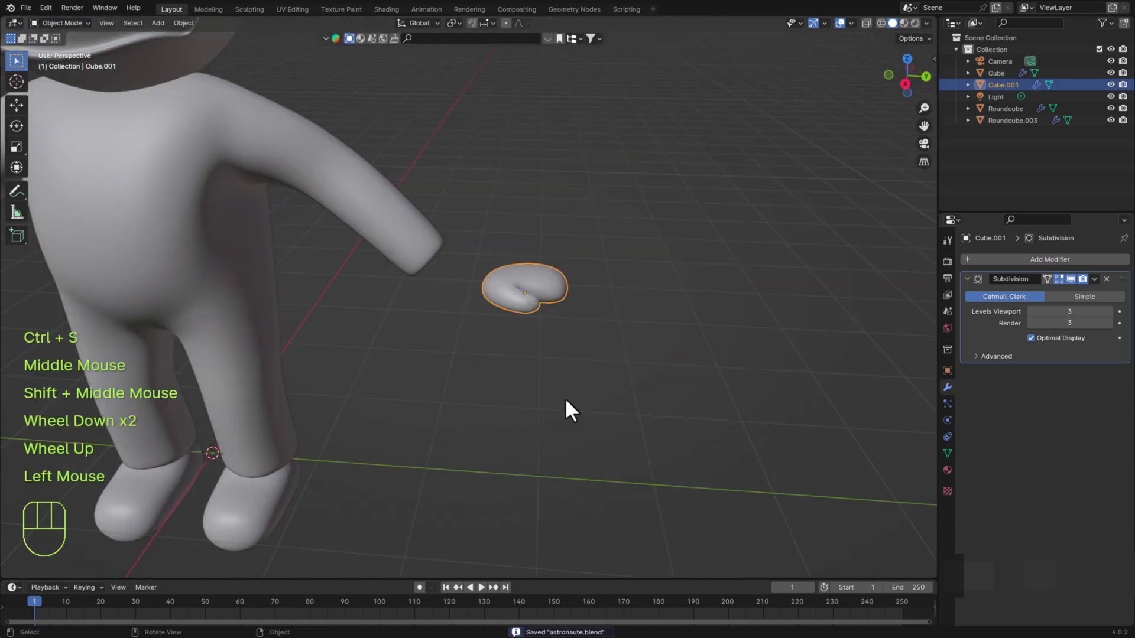
Scale the whole hand to 1.15 and move it about -0.401 m along Y toward the arm
middle_drag(565, 407, 558, 445)
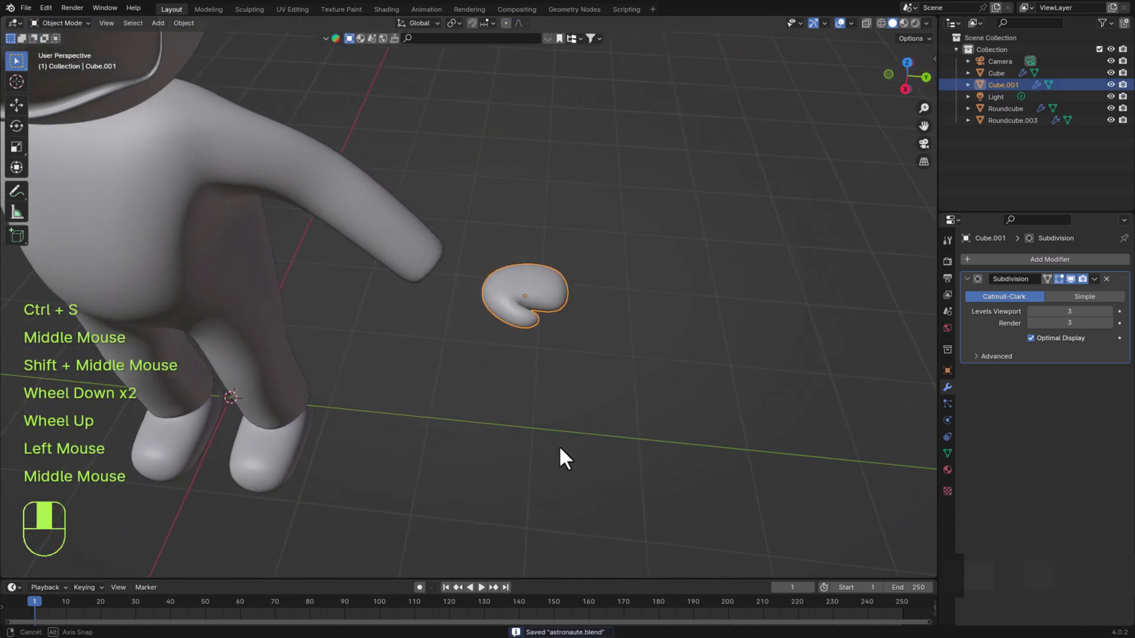
key(s)
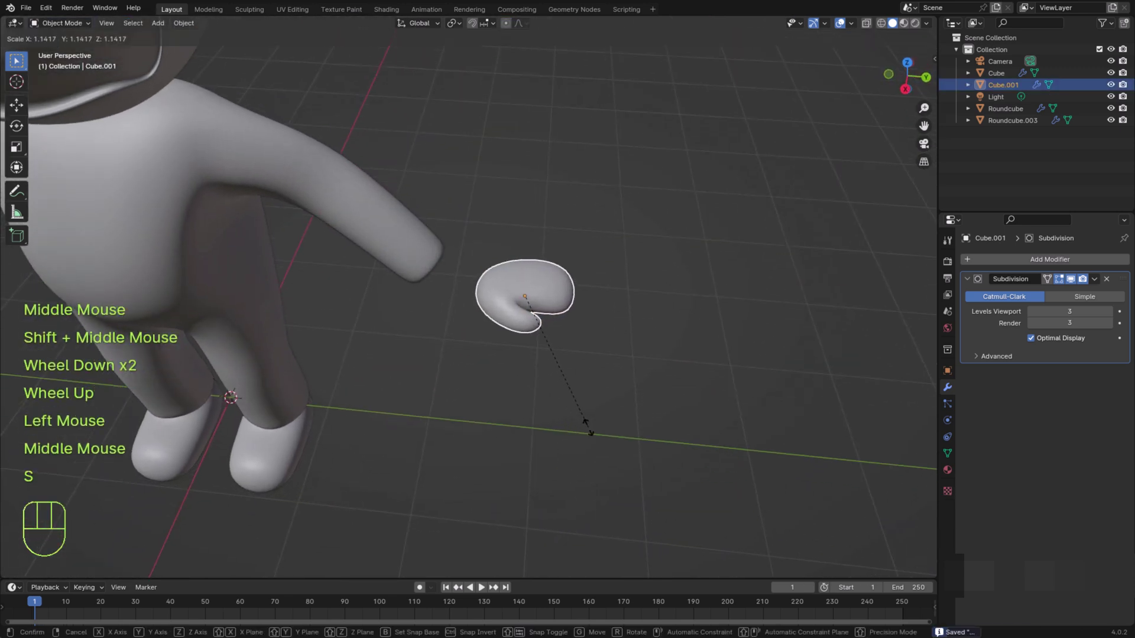
click(588, 426)
key(g)
key(y)
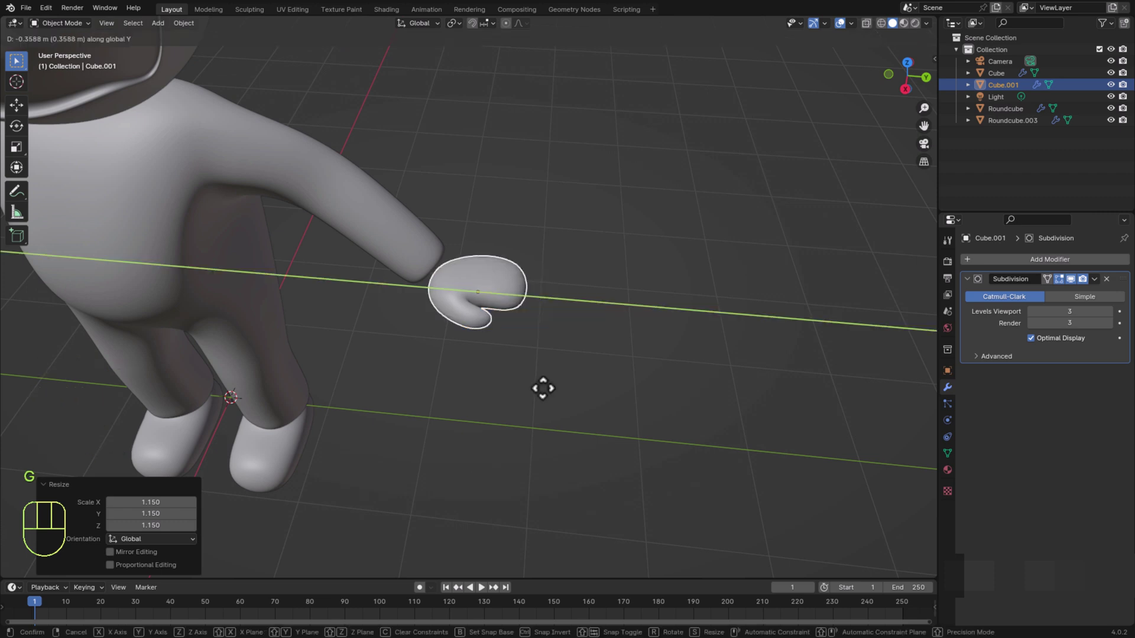
click(537, 385)
middle_drag(408, 432, 497, 382)
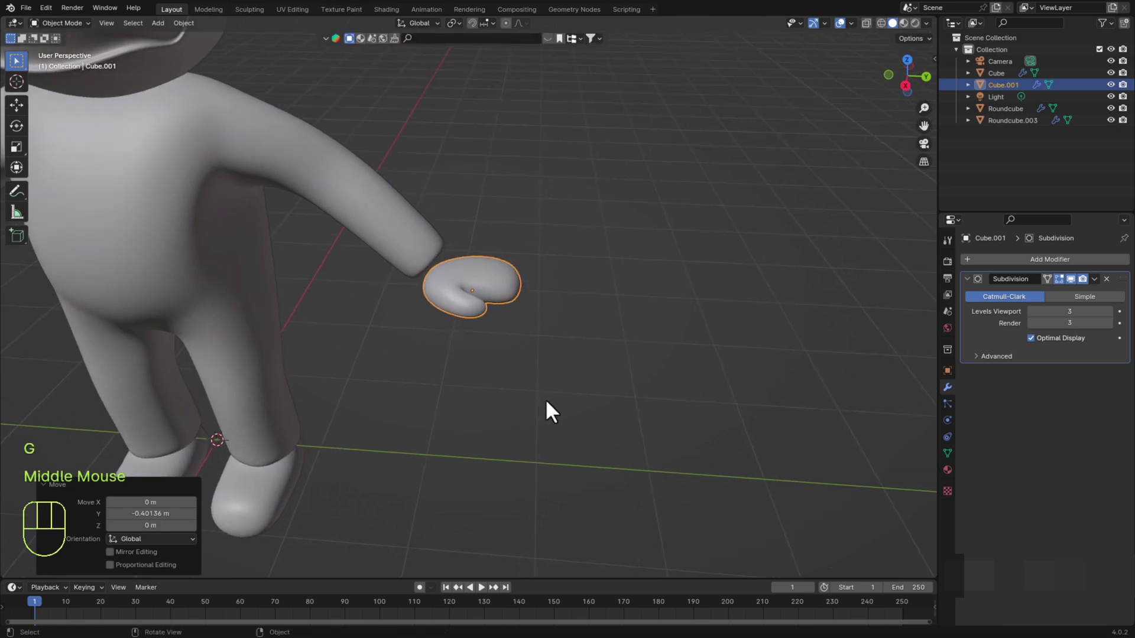
Rotate the hand about the X axis to follow the arm's slope and move it onto the arm's end
key(r)
key(x)
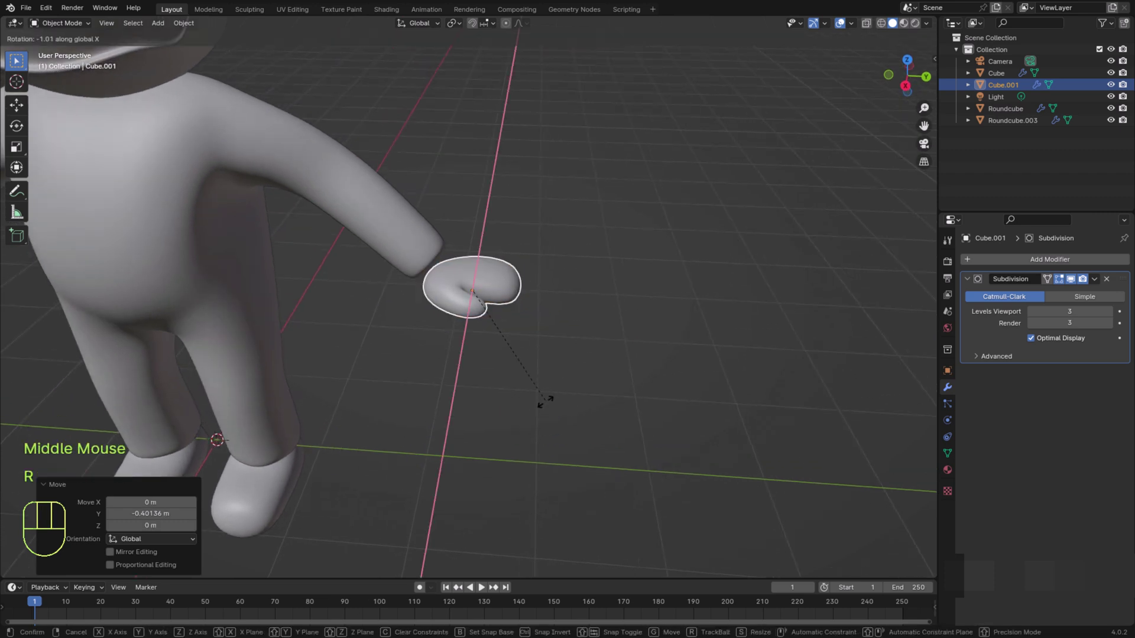
click(459, 393)
key(g)
click(570, 421)
middle_drag(570, 420, 385, 462)
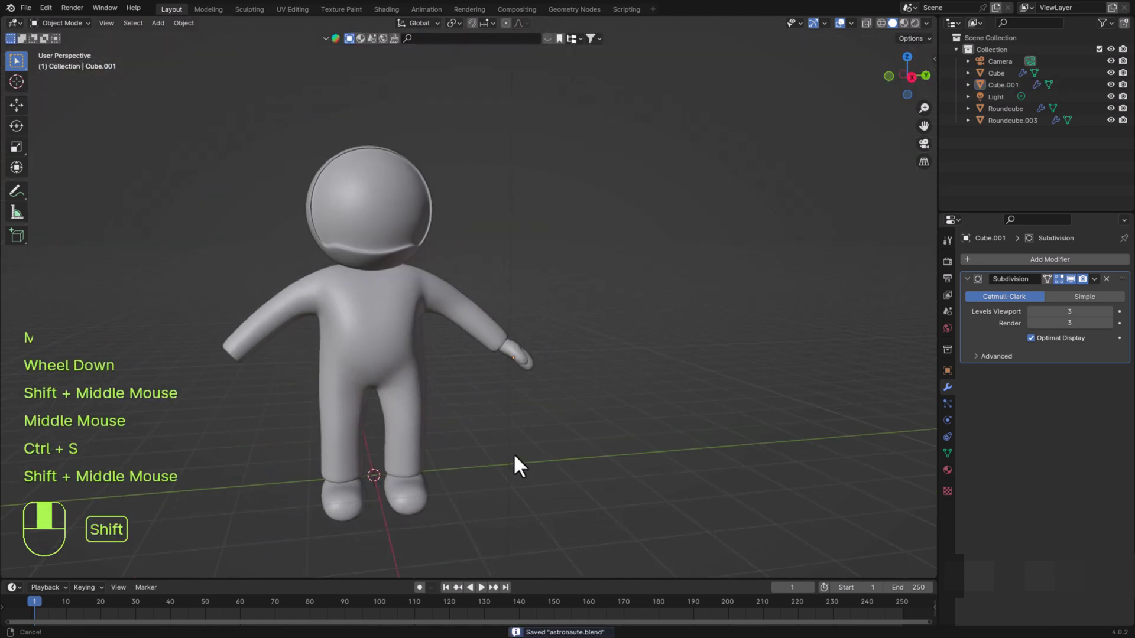
Add a Mirror modifier to the hand on the Y axis only, with the astronaut's body (Roundcube.003) as mirror object
shift+middle_drag(514, 453, 508, 454)
middle_drag(509, 454, 485, 455)
click(518, 368)
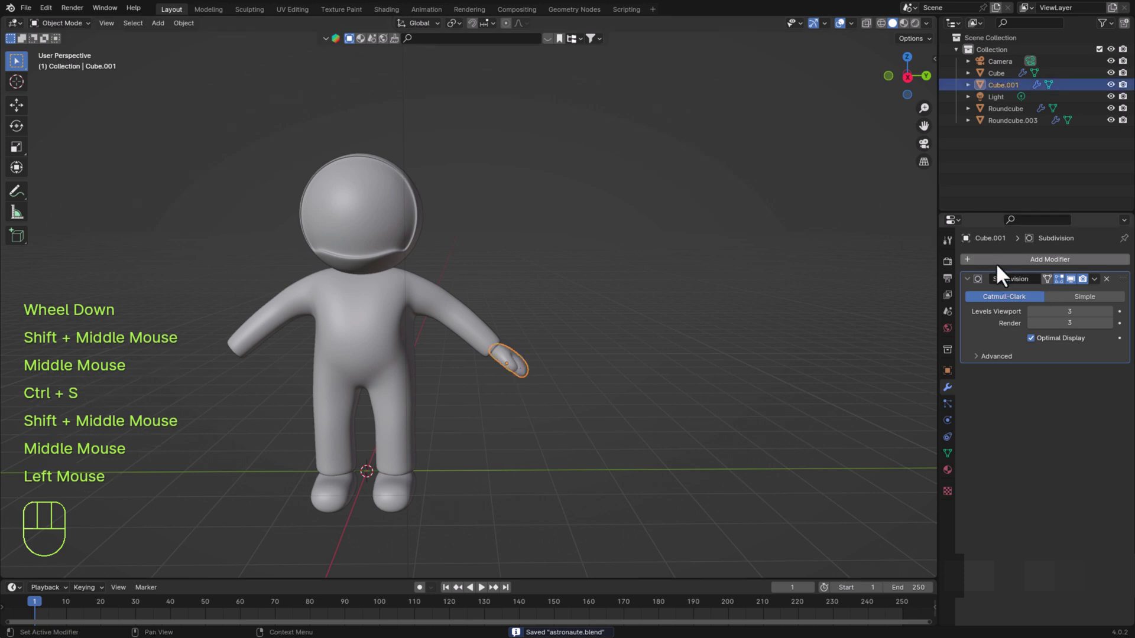
click(1012, 261)
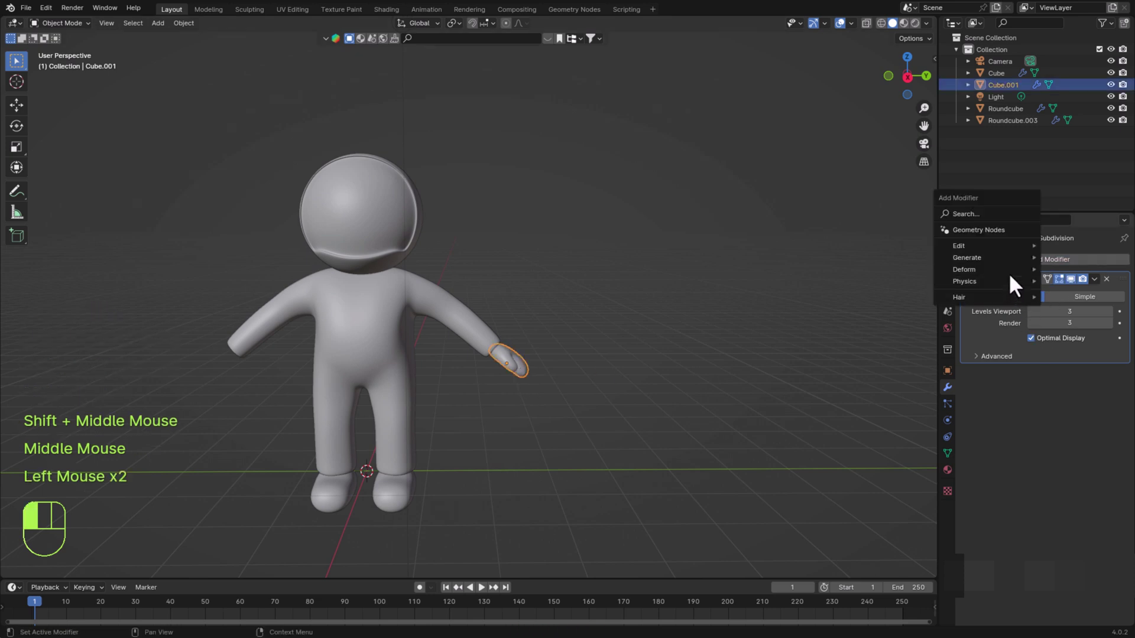
mouse_move(1003, 253)
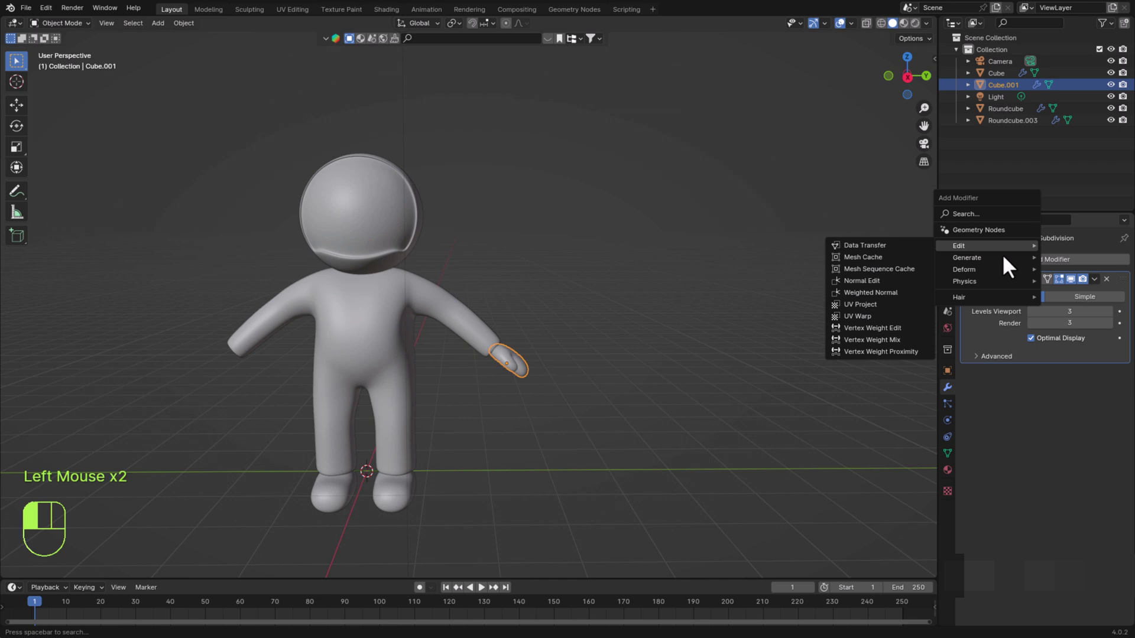
mouse_move(1003, 257)
click(878, 352)
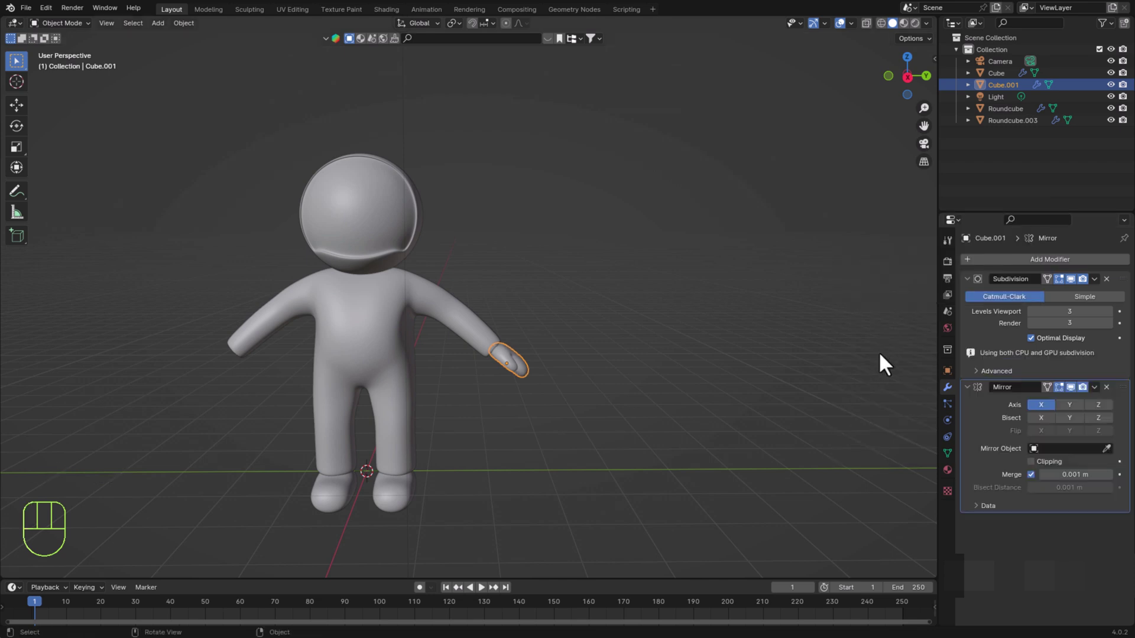
click(1069, 405)
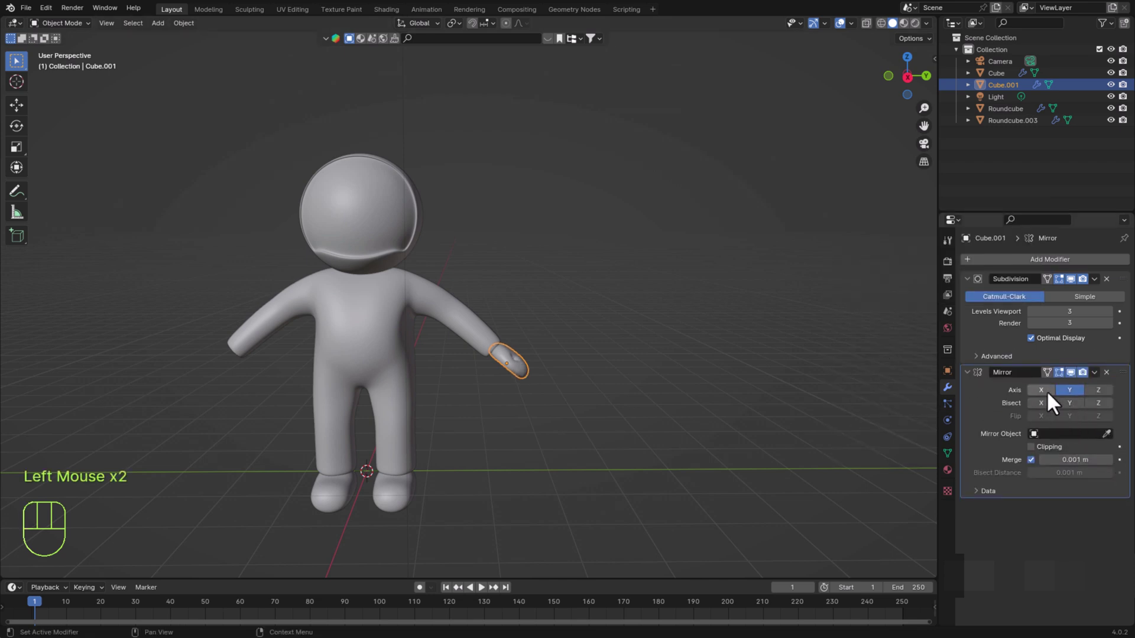
click(1106, 433)
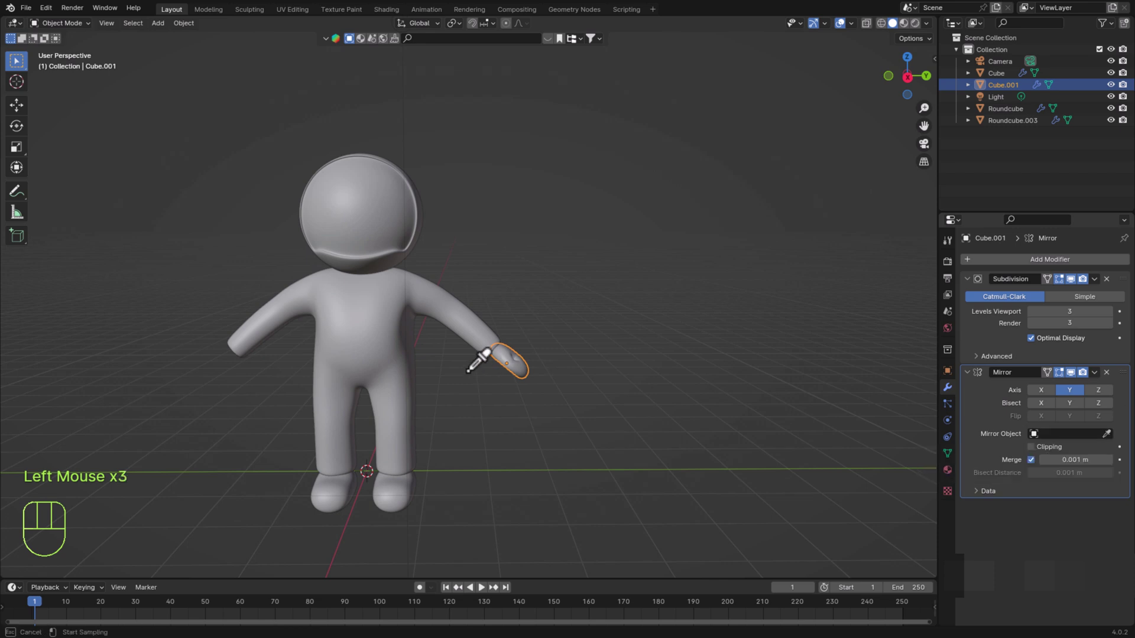
click(496, 361)
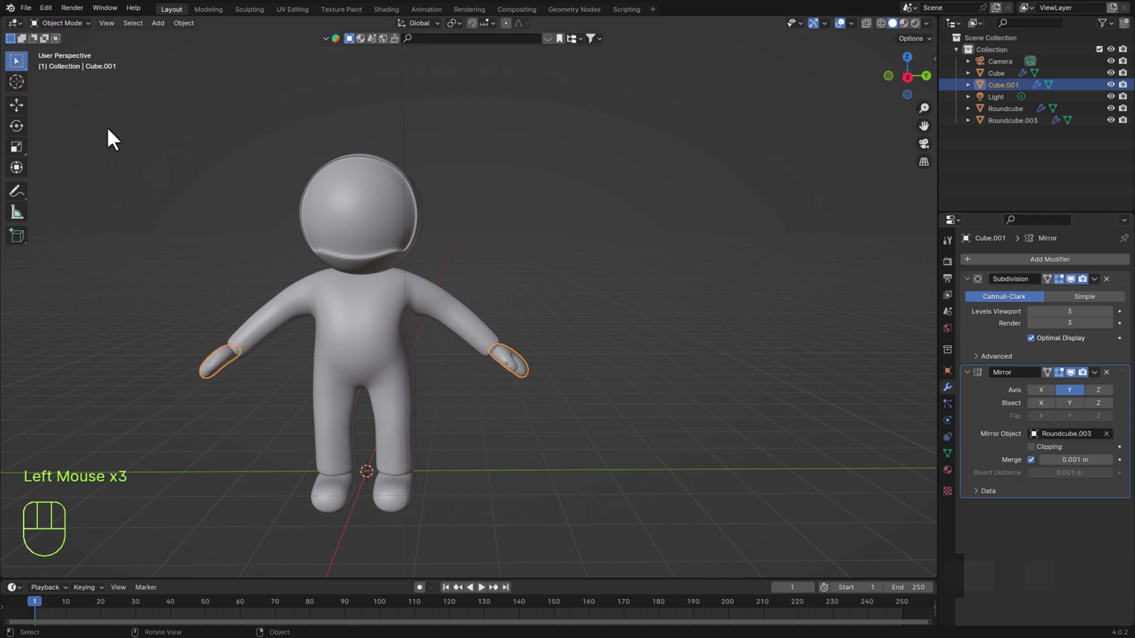
click(93, 468)
Rotate the hand about -10.3° around X and move it about -0.053 m along Y and -0.026 m along Z
middle_drag(93, 468, 242, 437)
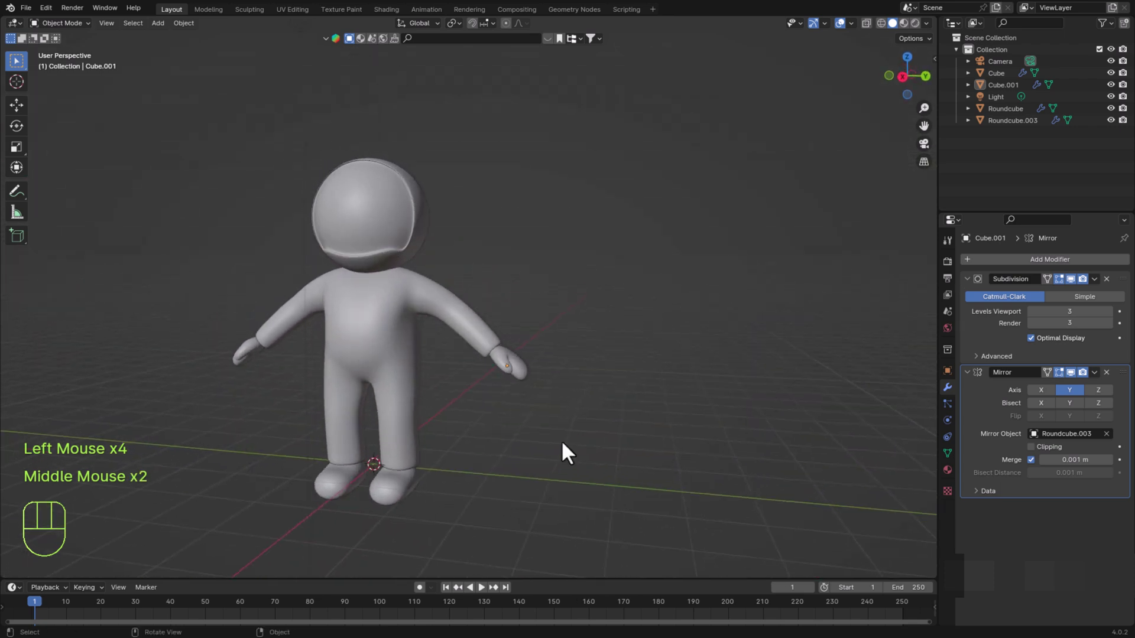
scroll(560, 443, up, 1)
middle_drag(560, 444, 558, 450)
scroll(580, 448, up, 1)
click(535, 410)
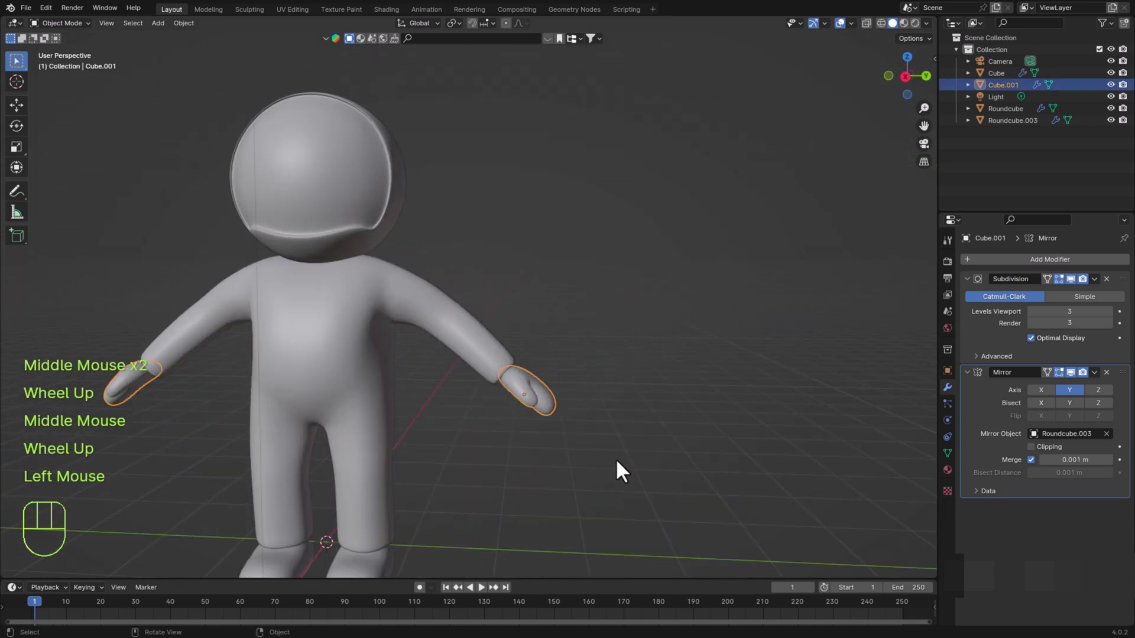
key(r)
key(x)
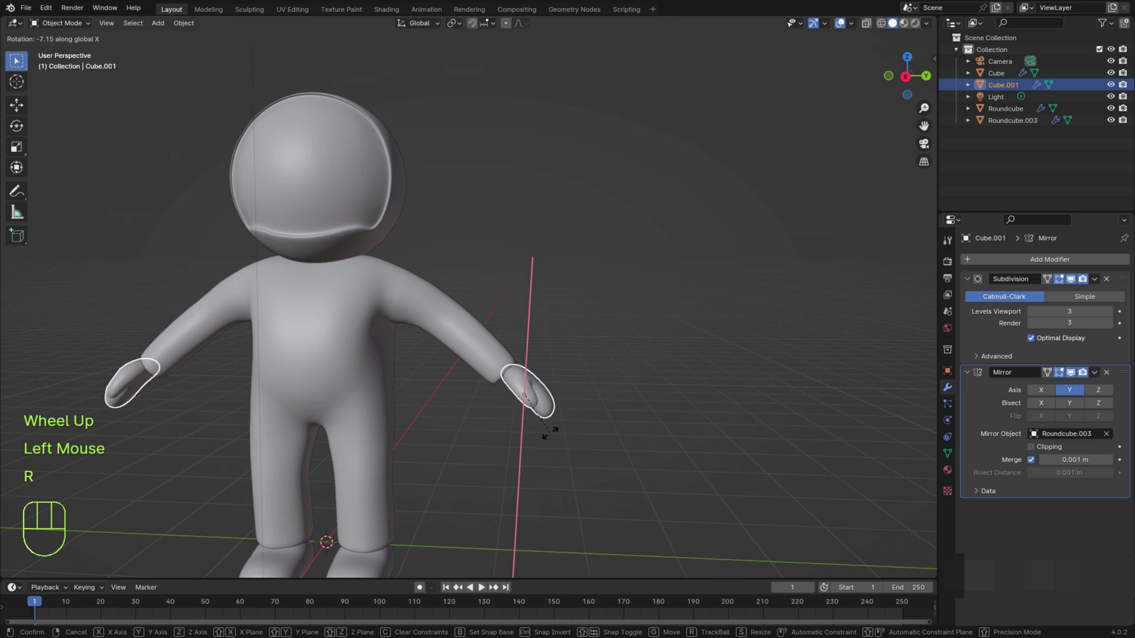
click(581, 422)
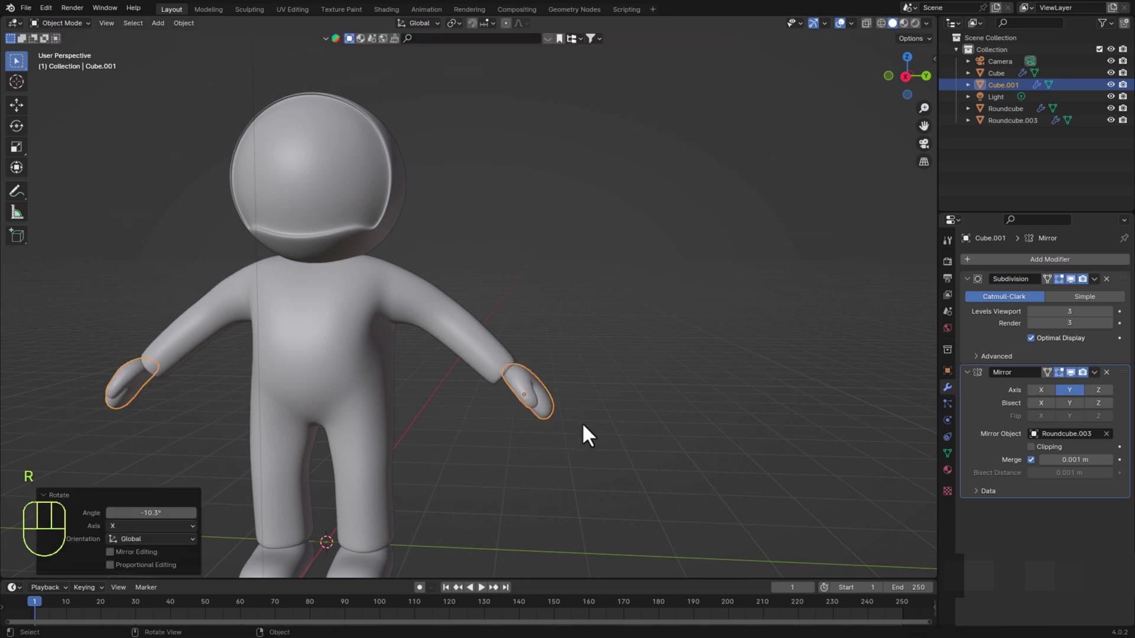
key(g)
click(578, 426)
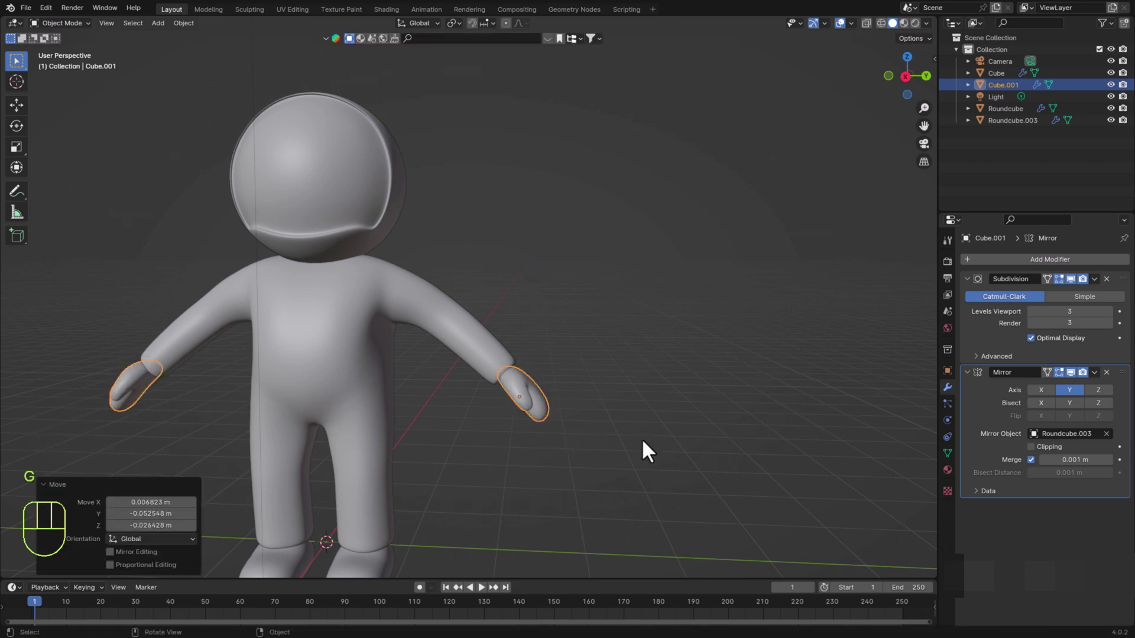
Deselect the hands, inspect the astronaut from several angles and save the file
click(643, 441)
middle_drag(643, 441, 427, 526)
scroll(496, 526, up, 2)
middle_drag(496, 526, 409, 441)
scroll(409, 440, down, 3)
key(ctrl+s)
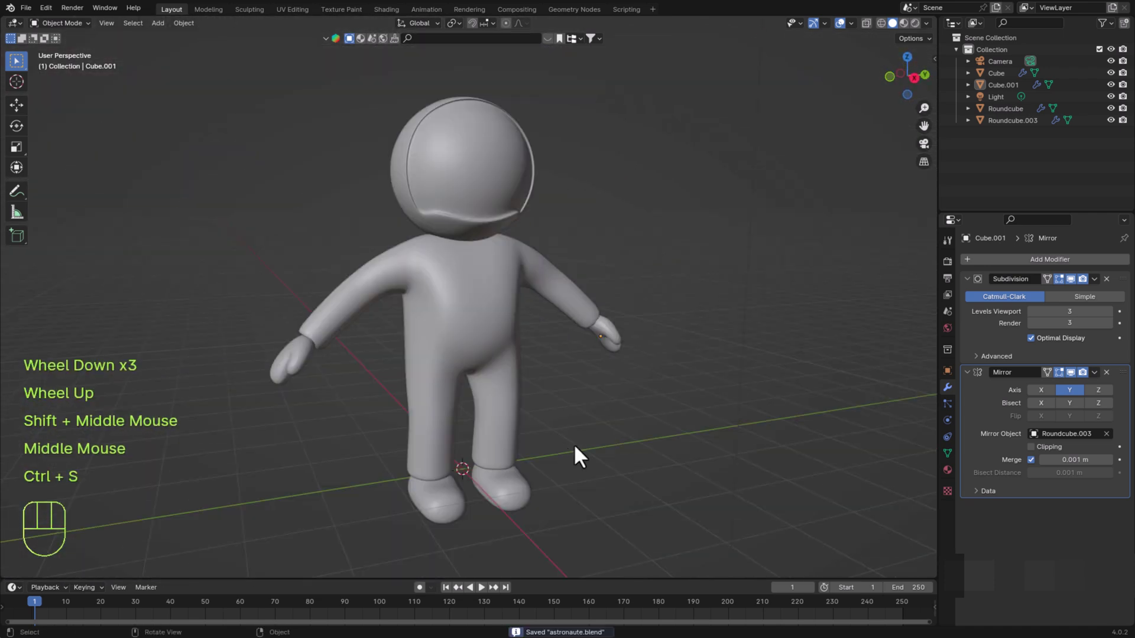
Select all the astronaut's parts and move them up along Z until the feet stand on the ground grid
shift+middle_drag(571, 448, 395, 453)
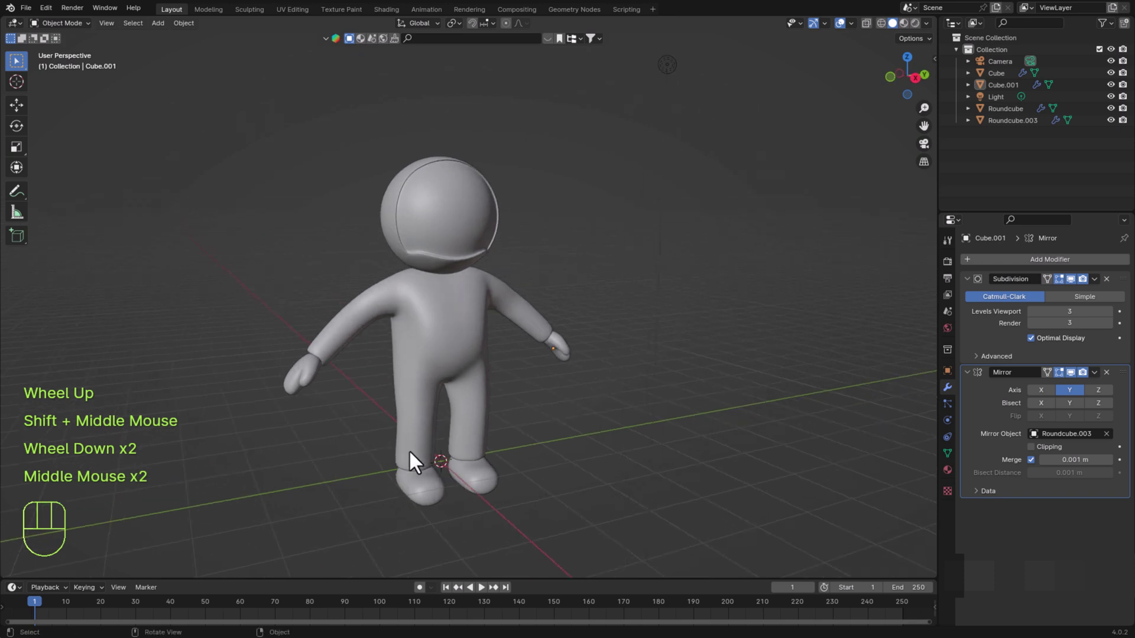
scroll(366, 451, down, 2)
drag(362, 408, 529, 214)
key(g)
key(z)
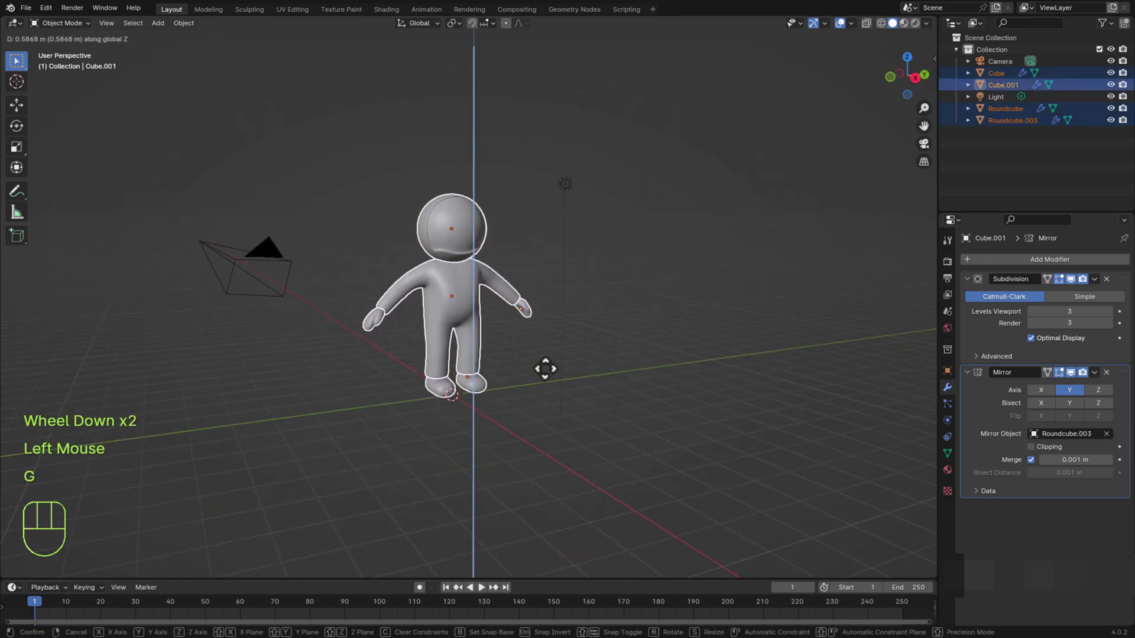
click(528, 343)
scroll(554, 385, up, 3)
mouse_move(555, 384)
shift+middle_down()
mouse_move(533, 409)
mouse_move(540, 425)
mouse_move(513, 427)
shift+middle_up()
middle_drag(514, 427, 485, 430)
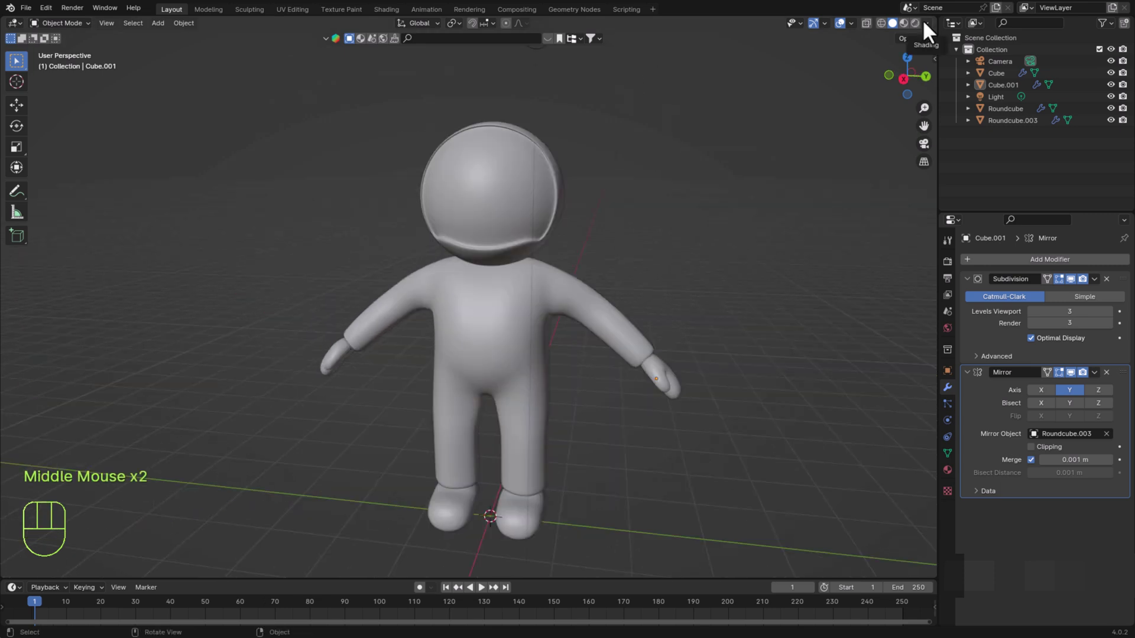
Change the viewport's solid shading to MatCap lighting with the beige-brown matcap and enable Cavity
click(925, 25)
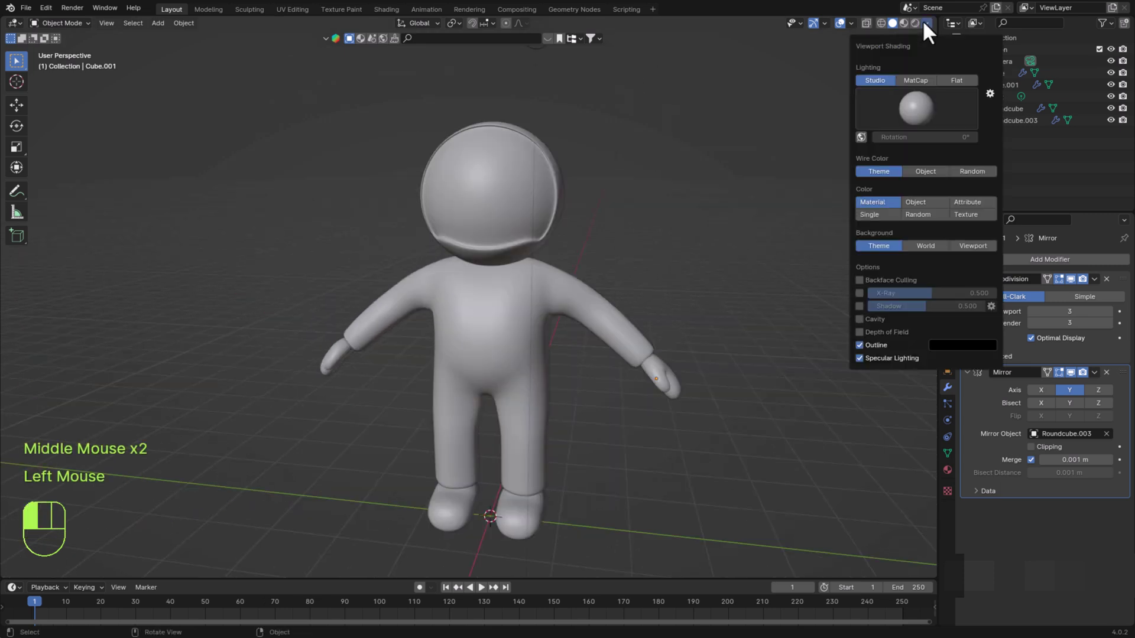
click(913, 79)
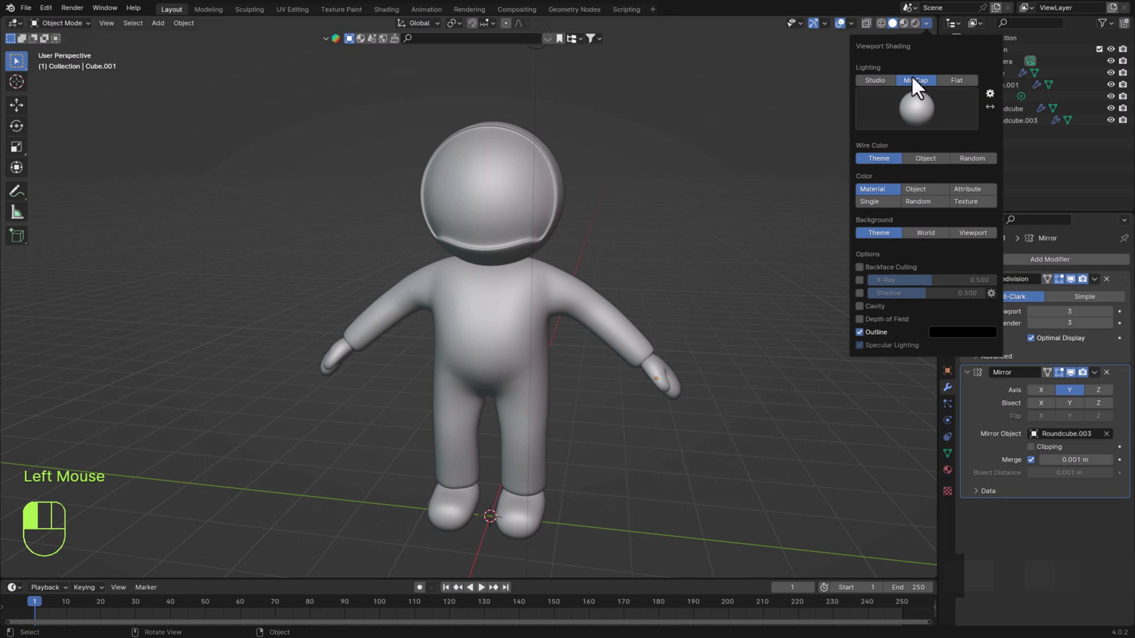
click(917, 108)
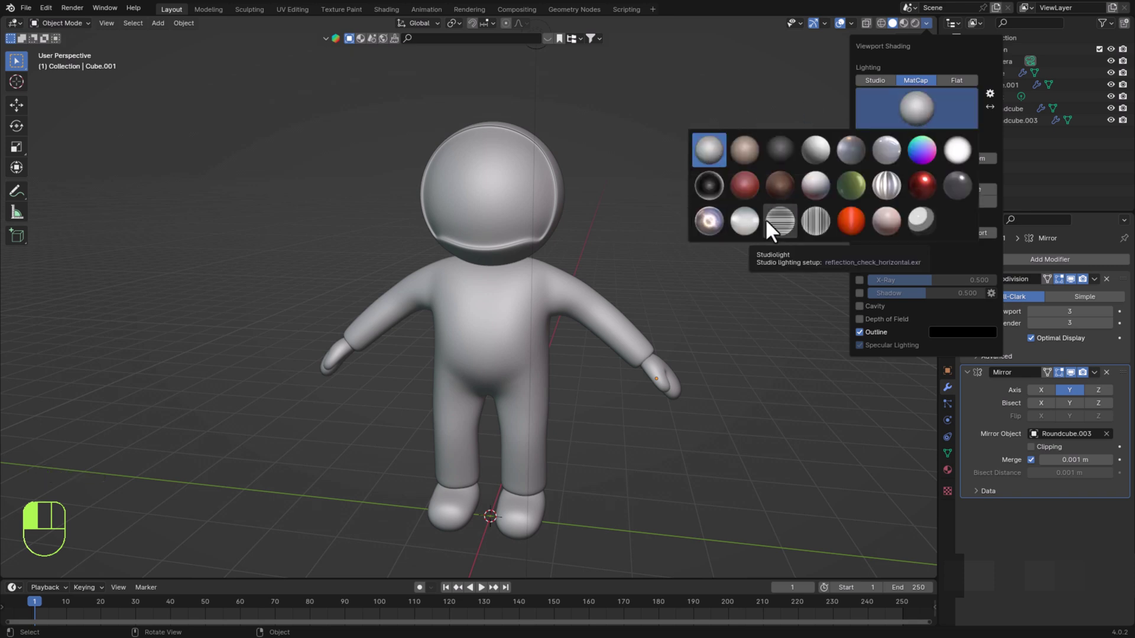
click(746, 151)
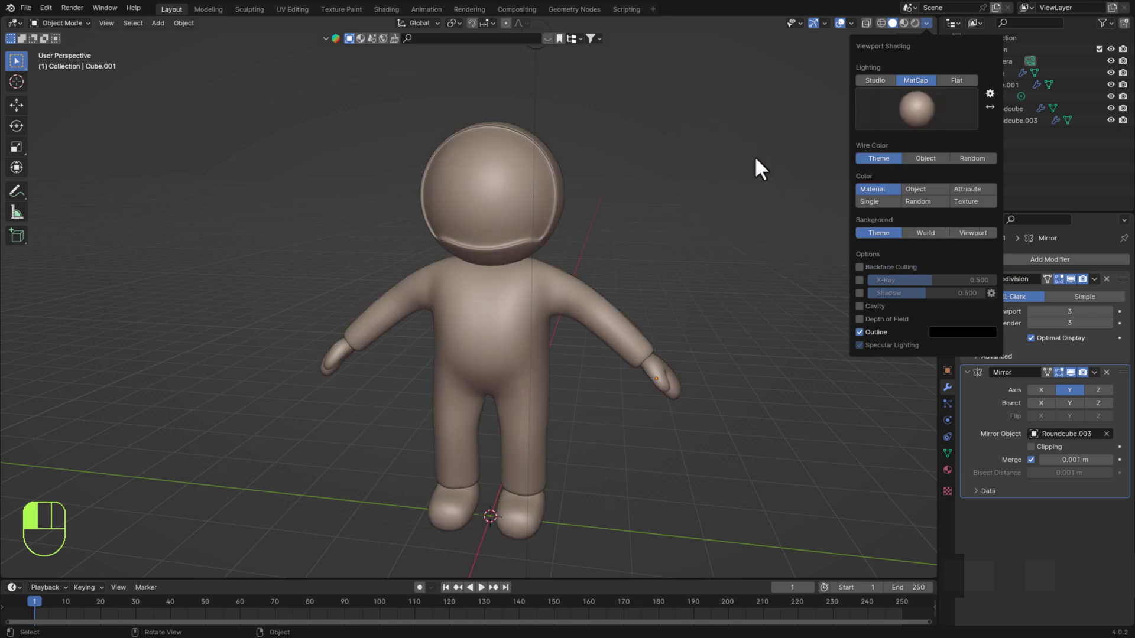
click(860, 306)
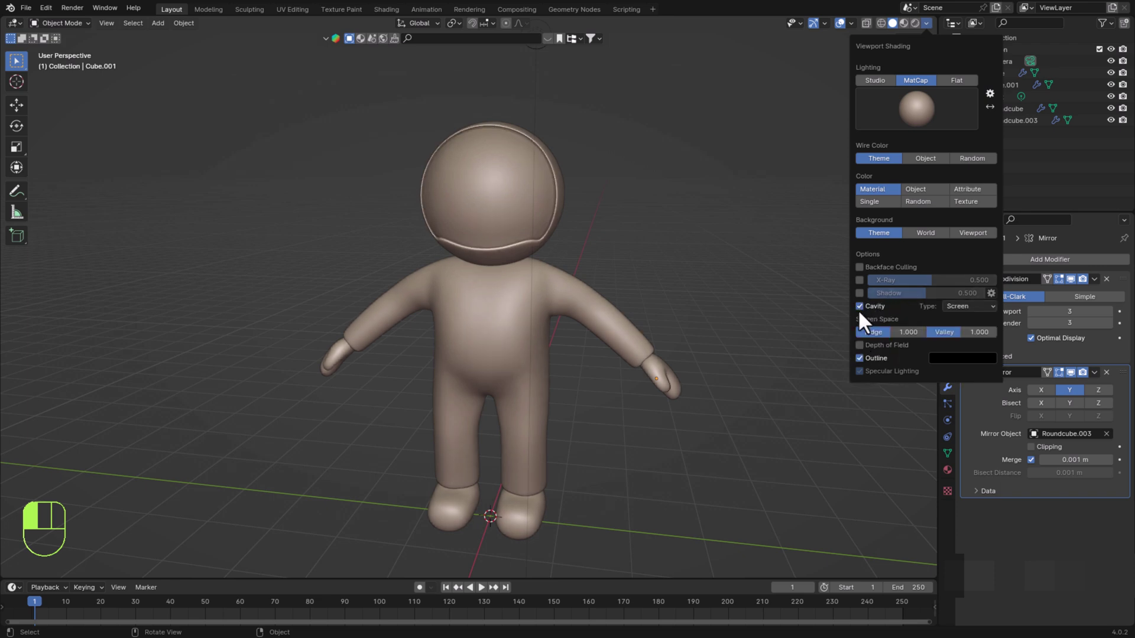
click(925, 24)
Deselect everything and place the 3D cursor at the astronaut's neck, just under the helmet
mouse_move(739, 331)
middle_down()
mouse_move(504, 377)
mouse_move(451, 376)
middle_up()
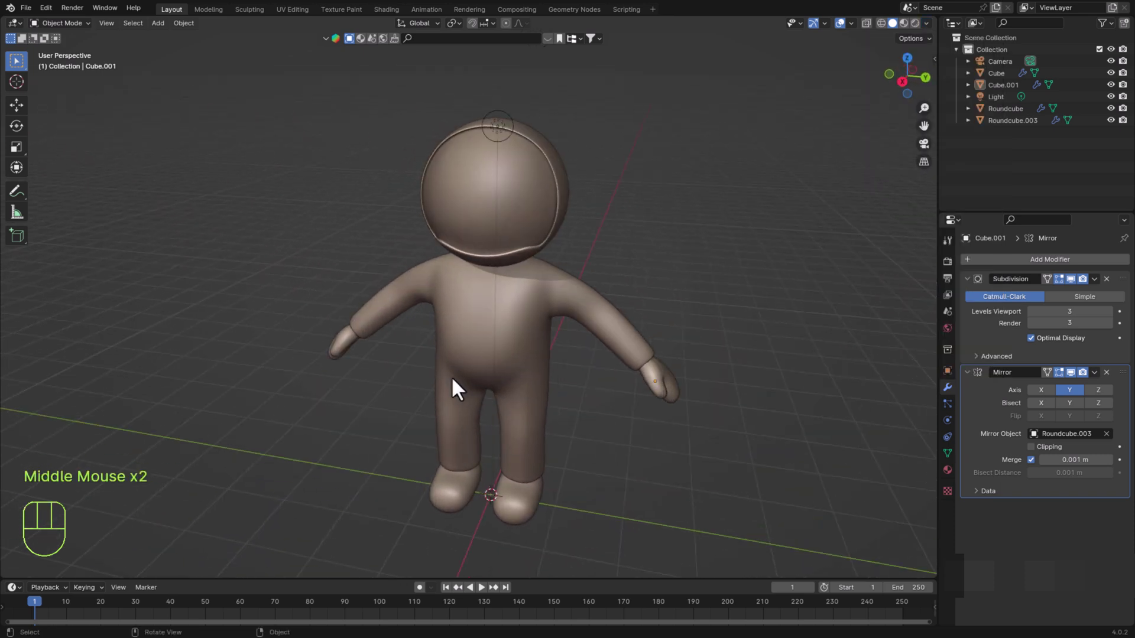
scroll(591, 399, up, 1)
middle_drag(586, 381, 601, 356)
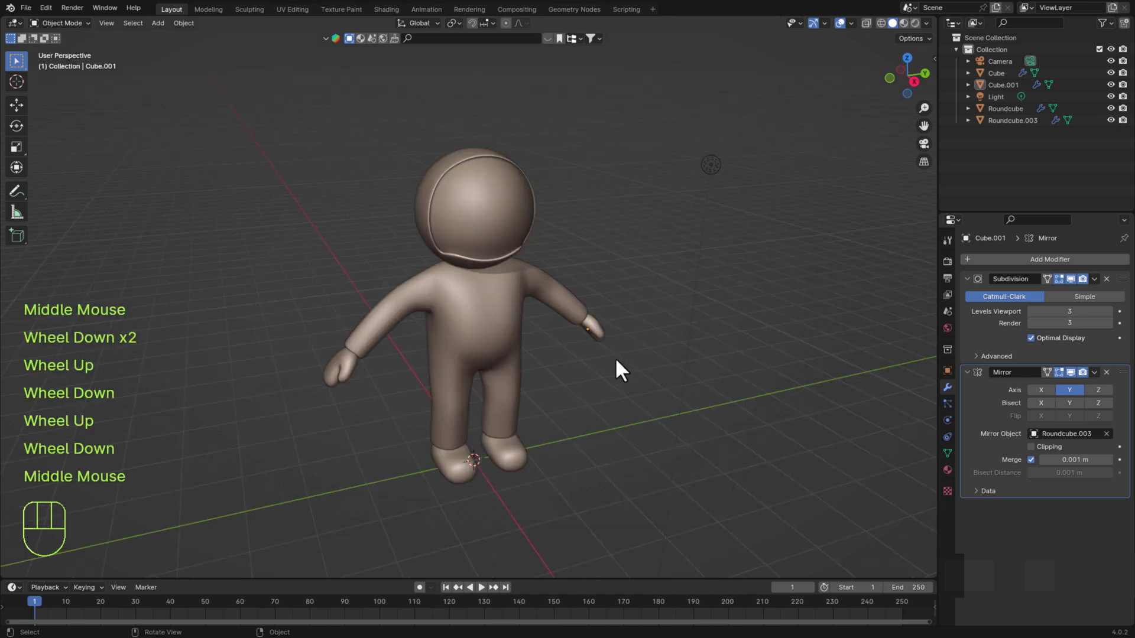
click(615, 355)
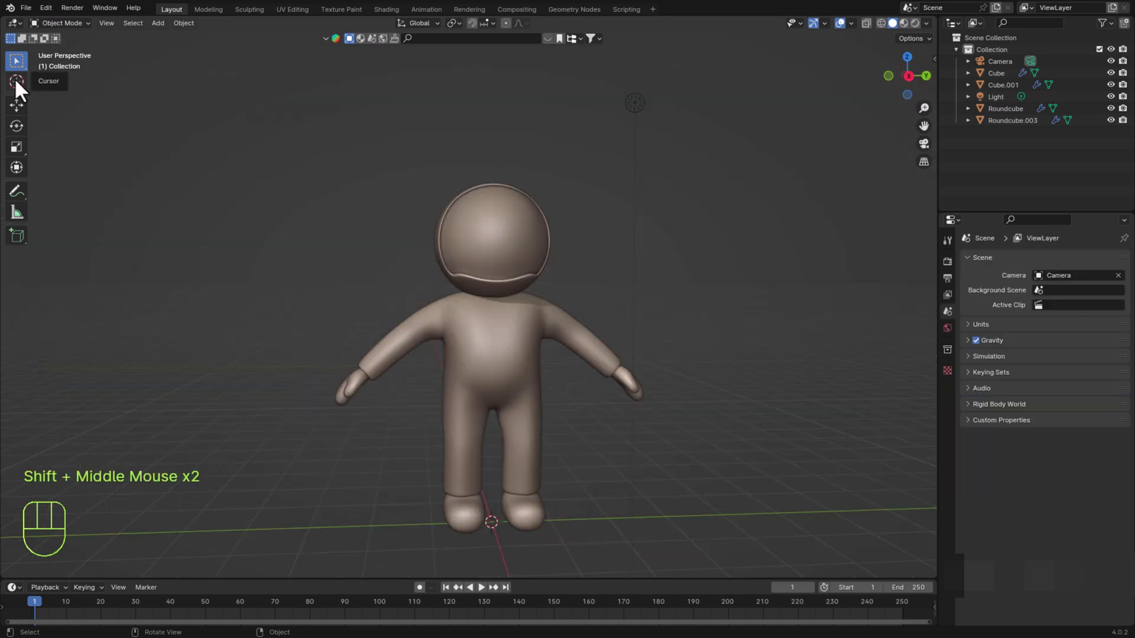
click(16, 82)
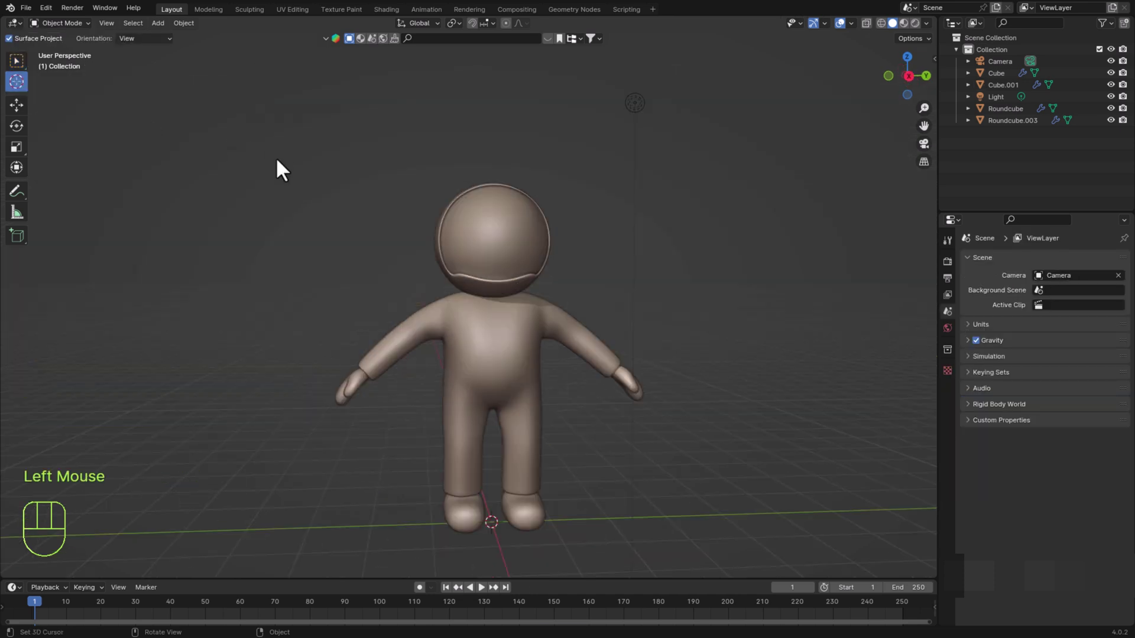
click(494, 297)
middle_drag(484, 306, 498, 346)
click(16, 60)
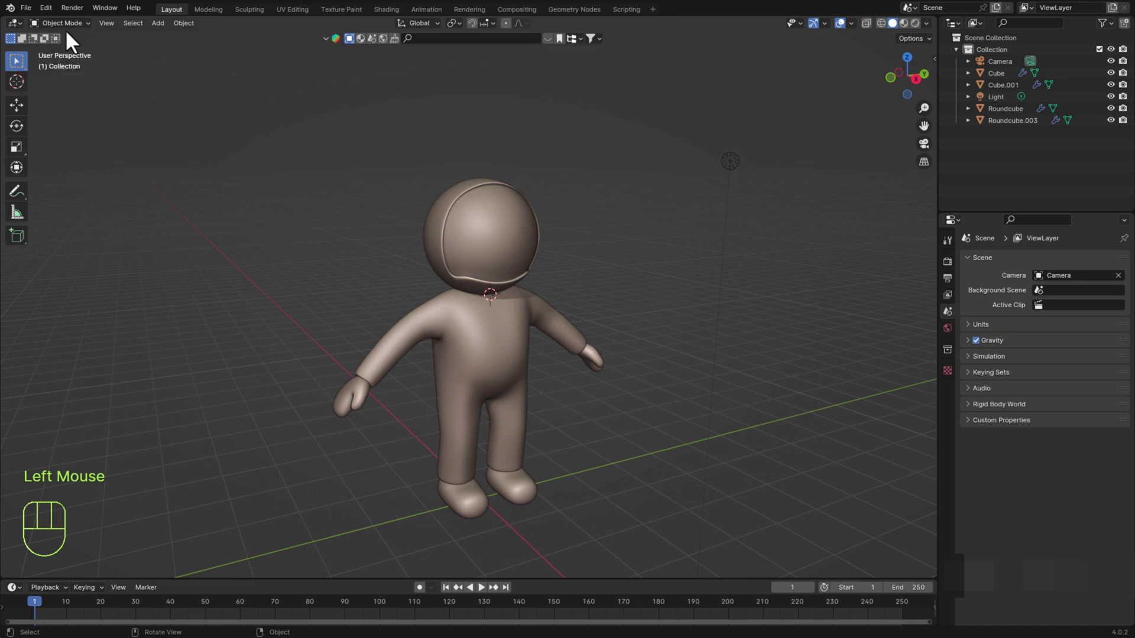
Add a torus at the neck with a major radius of 0.63 m and a minor radius of 0.21 m
key(shift+a)
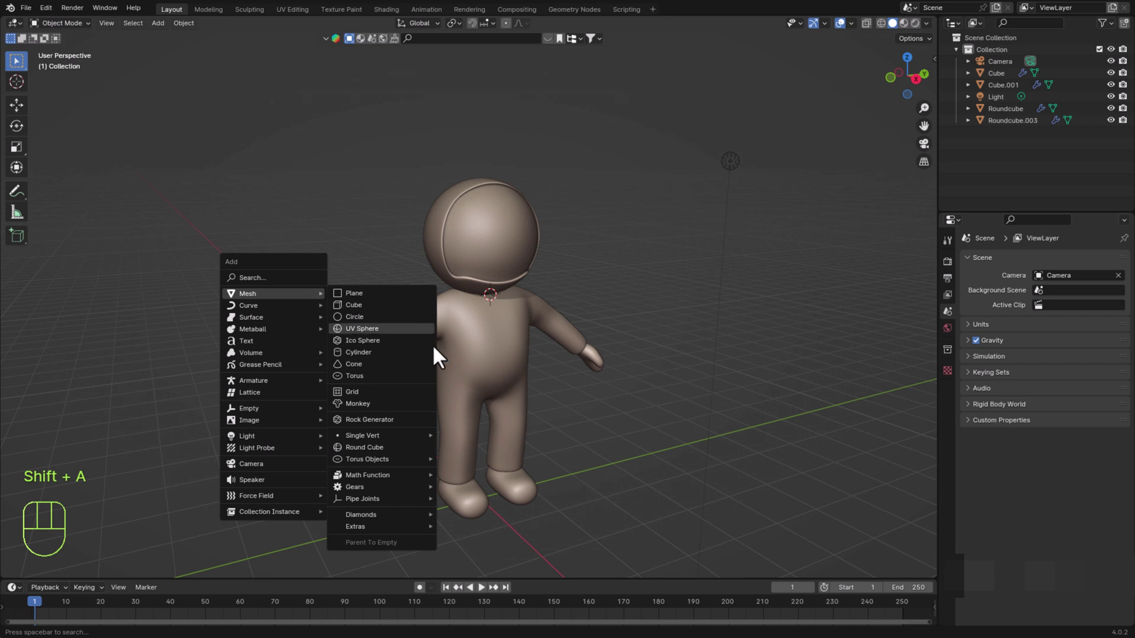
click(370, 376)
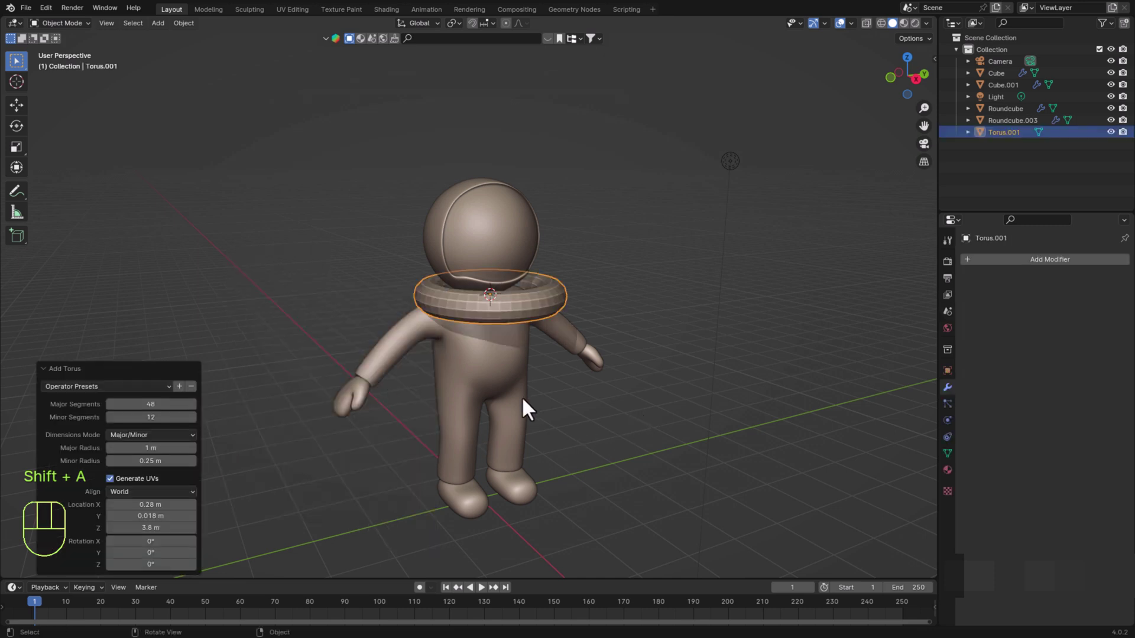
mouse_move(523, 399)
middle_down()
mouse_move(534, 471)
mouse_move(506, 377)
mouse_move(503, 389)
middle_up()
scroll(511, 383, up, 2)
mouse_move(151, 448)
mouse_down()
mouse_move(121, 448)
mouse_move(147, 461)
mouse_up()
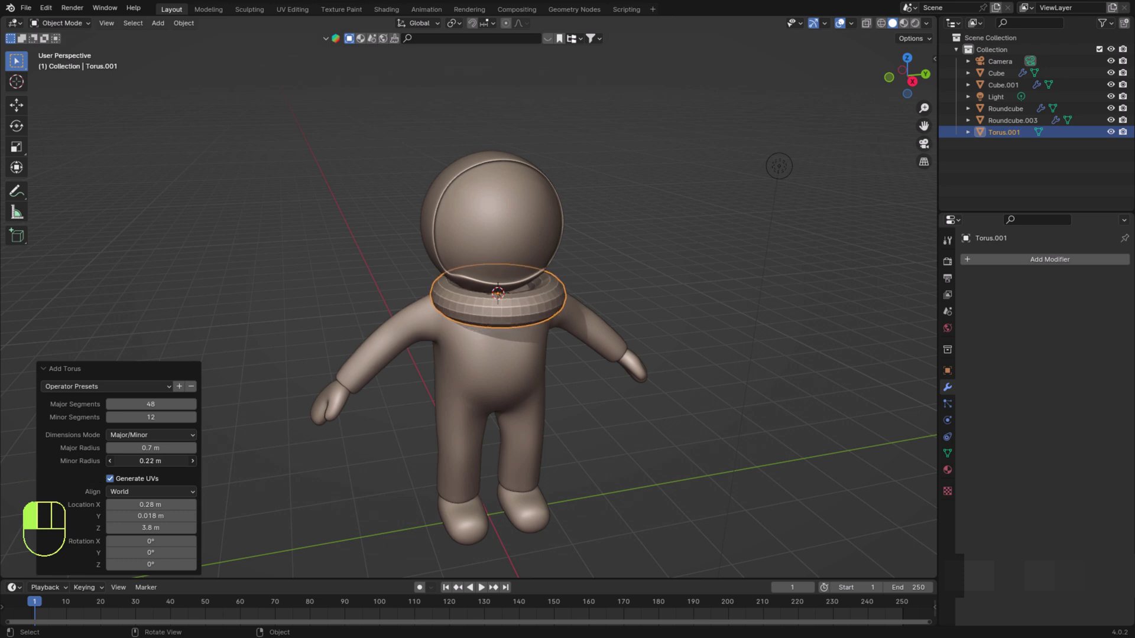
drag(147, 461, 156, 448)
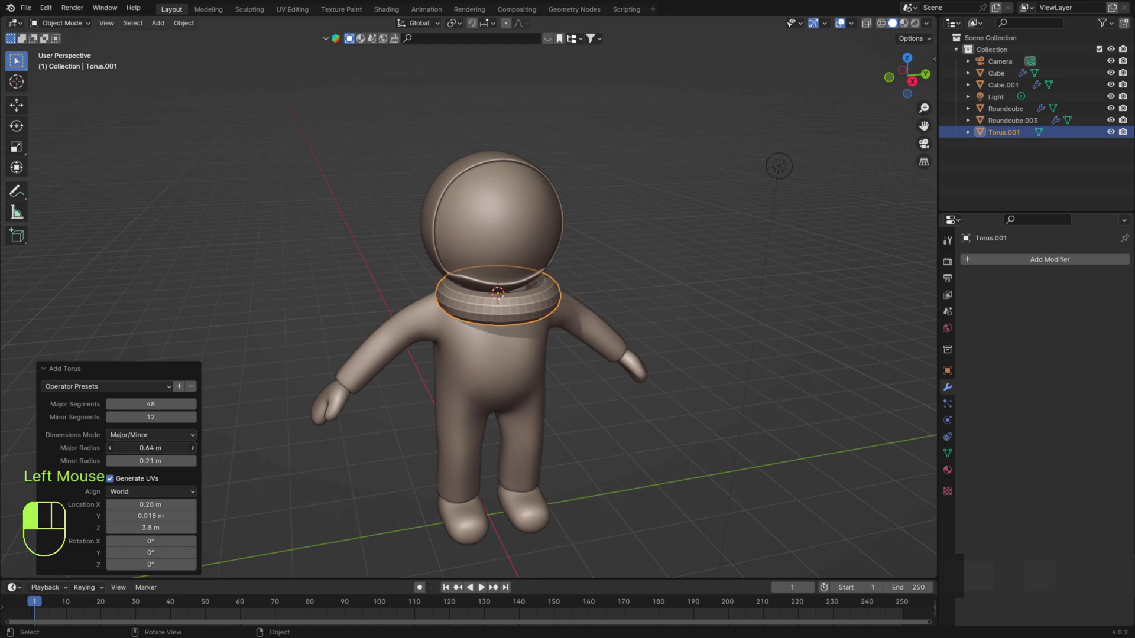
drag(156, 448, 155, 448)
Centre the torus on the neck by moving it about -0.064 m along Y and -0.18 m along X
middle_drag(608, 381, 589, 377)
key(g)
key(y)
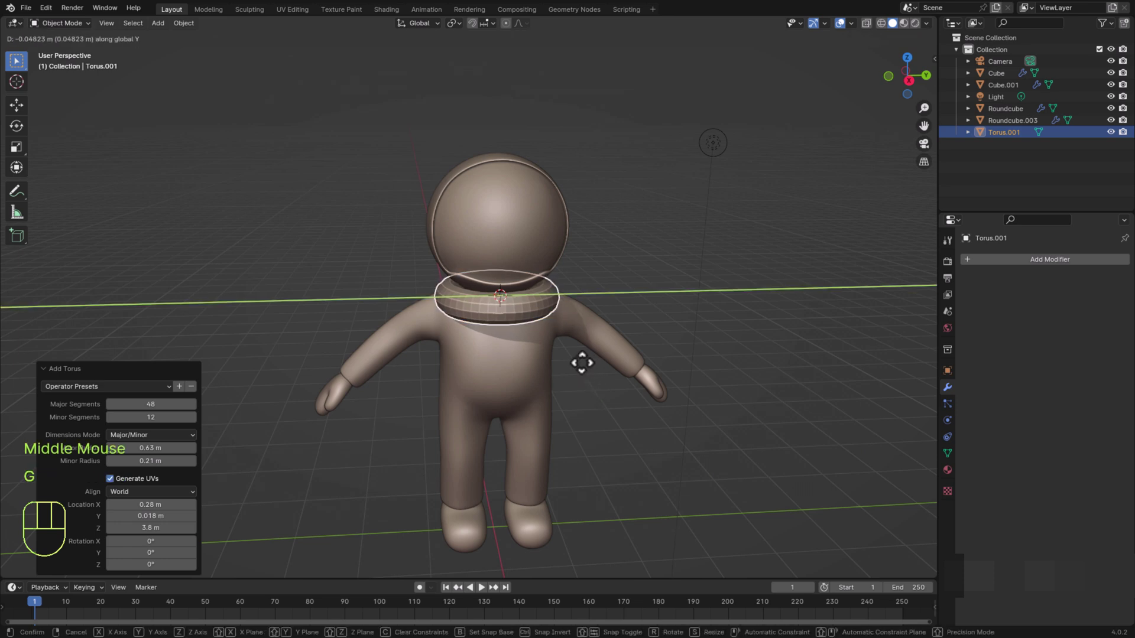
click(580, 362)
middle_drag(462, 409, 588, 435)
key(g)
key(x)
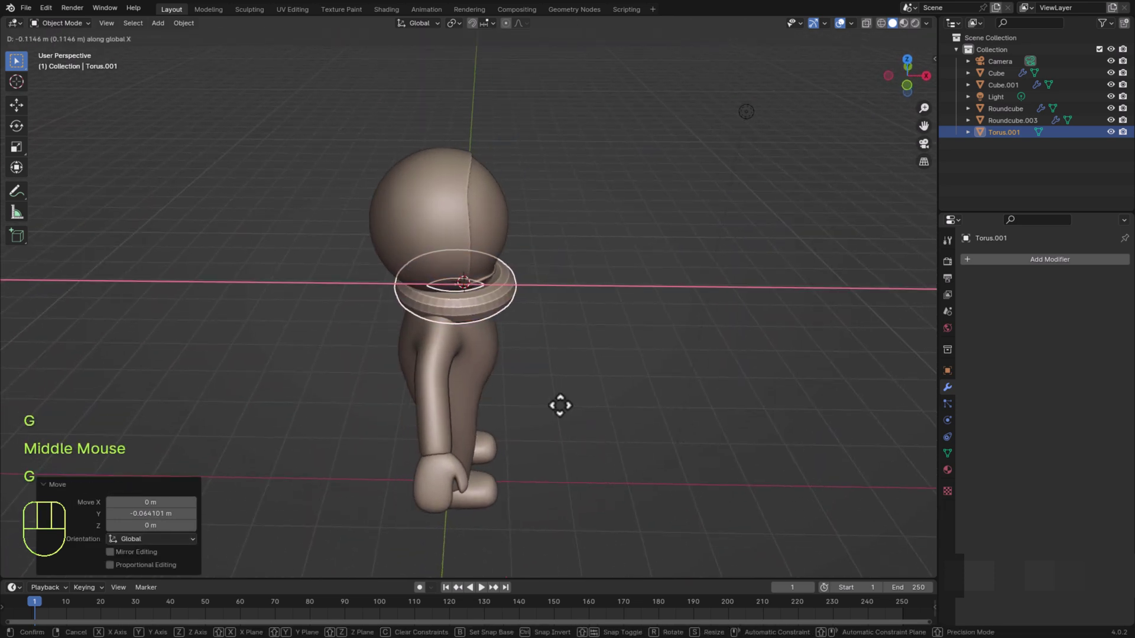
click(556, 404)
Scale the neck torus uniformly by 1.075 and shift it slightly along Y in the positive direction
middle_drag(554, 403, 414, 399)
key(s)
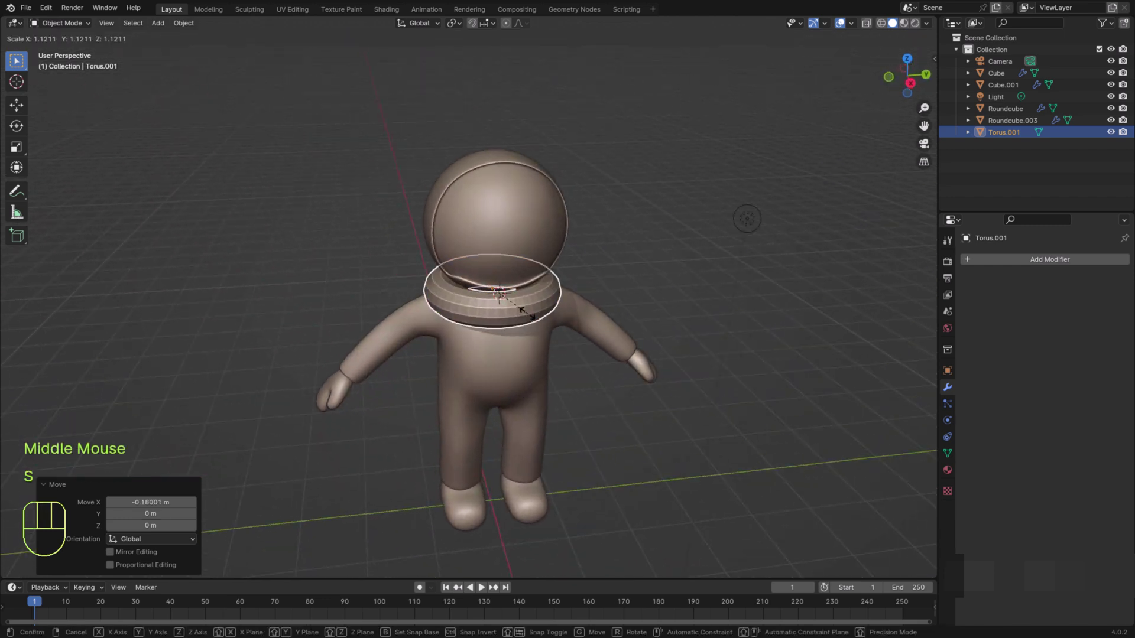
click(547, 364)
key(g)
key(y)
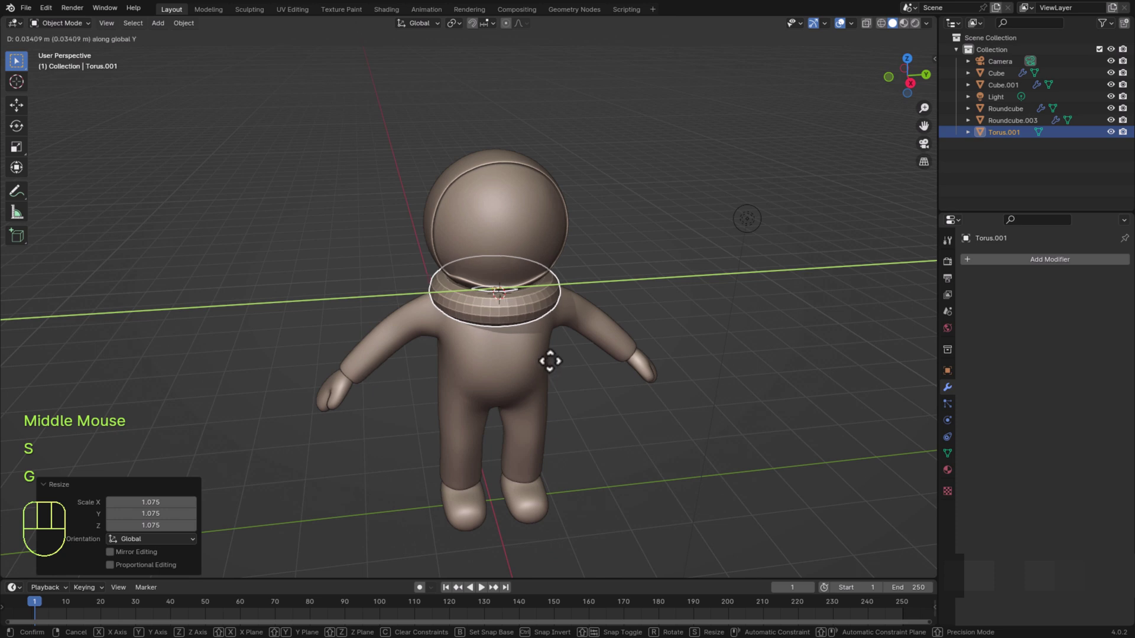
click(551, 361)
click(666, 334)
Shade the neck torus smooth and add a level 2 Subdivision modifier to it
scroll(520, 412, up, 1)
middle_drag(532, 412, 540, 317)
click(540, 317)
middle_click(520, 306)
right_click(522, 305)
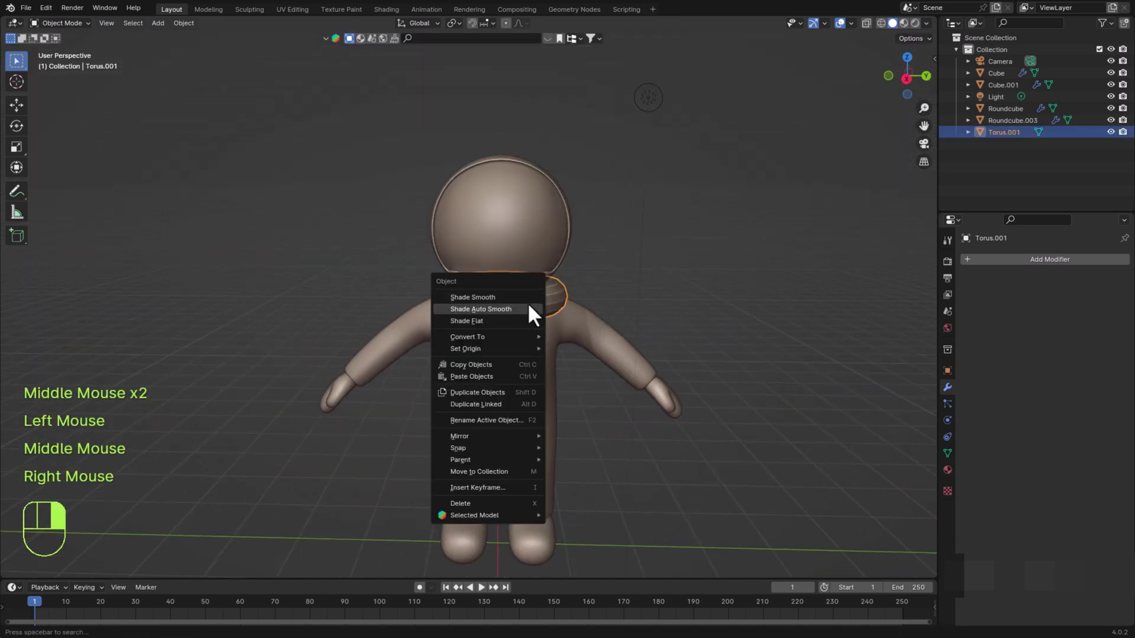
click(527, 301)
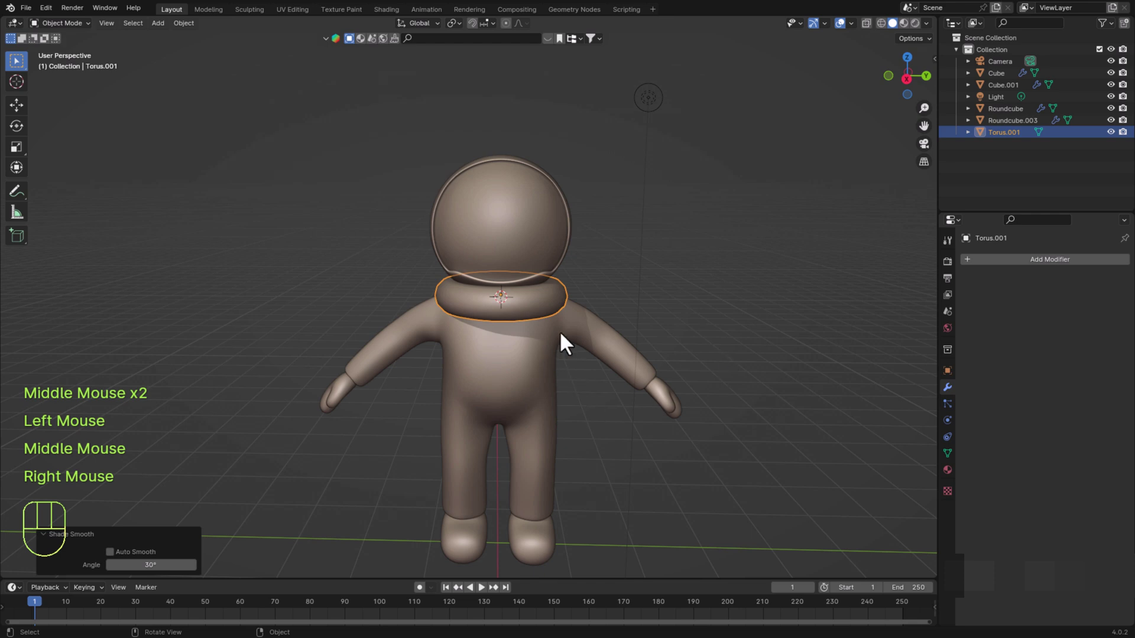
key(ctrl+2)
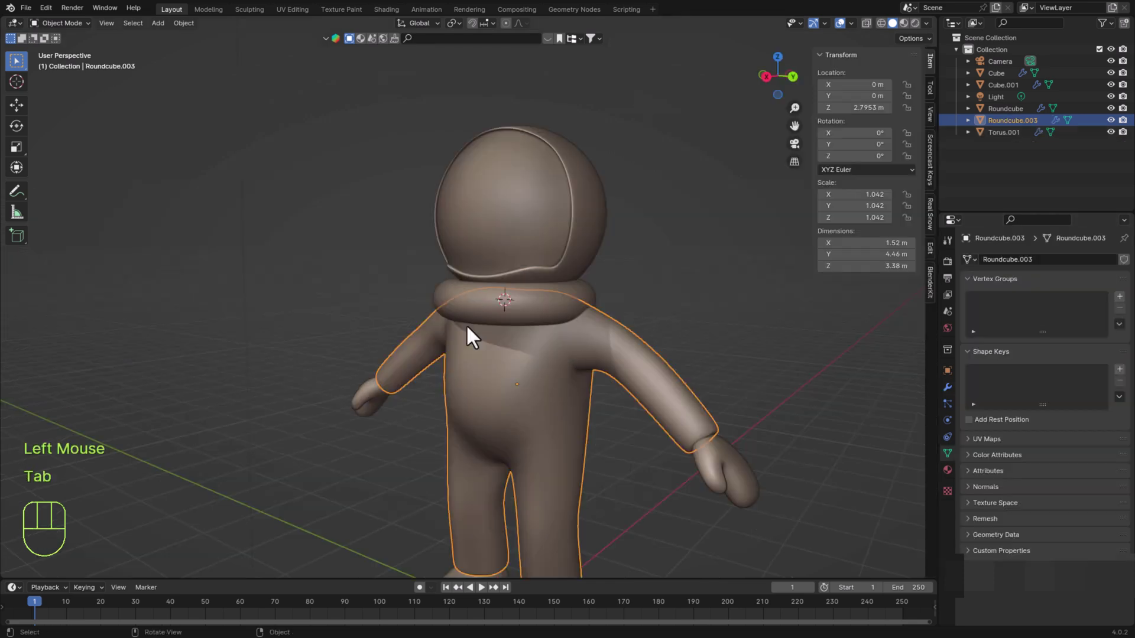
Open the neck torus's mesh in Edit Mode and turn on X-ray display
click(569, 316)
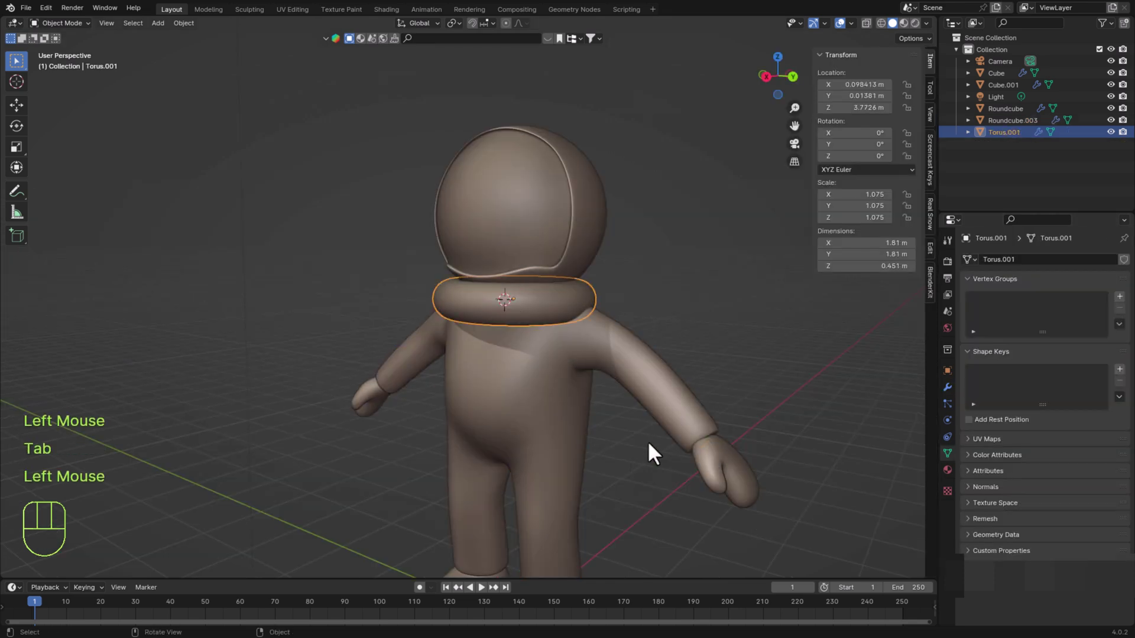
scroll(629, 407, up, 1)
key(Tab)
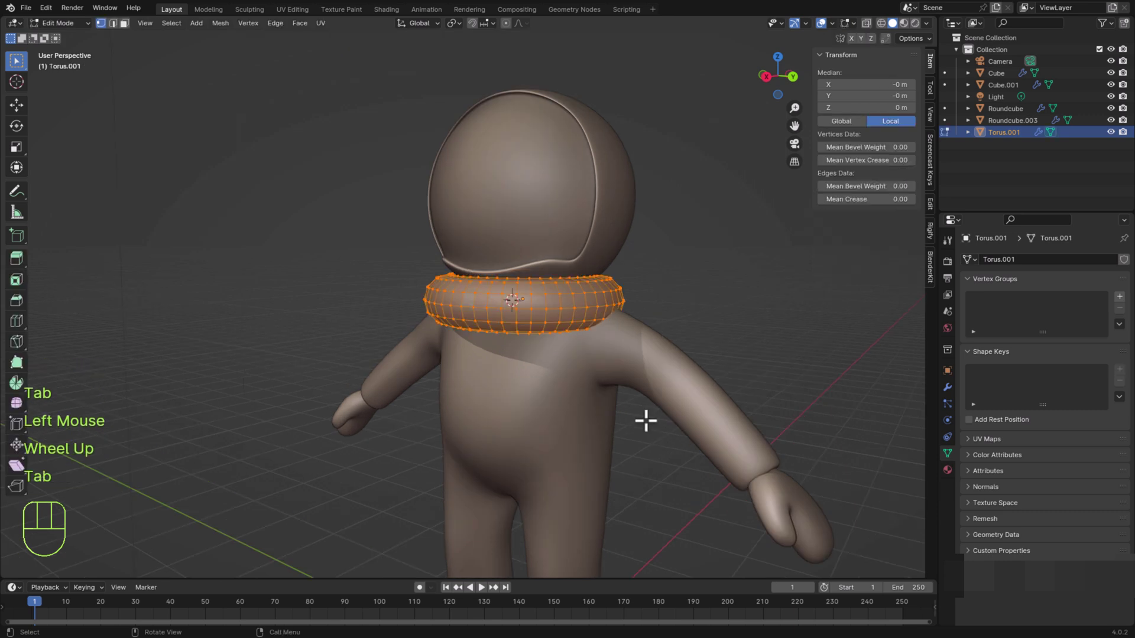
middle_drag(640, 433, 629, 419)
click(883, 37)
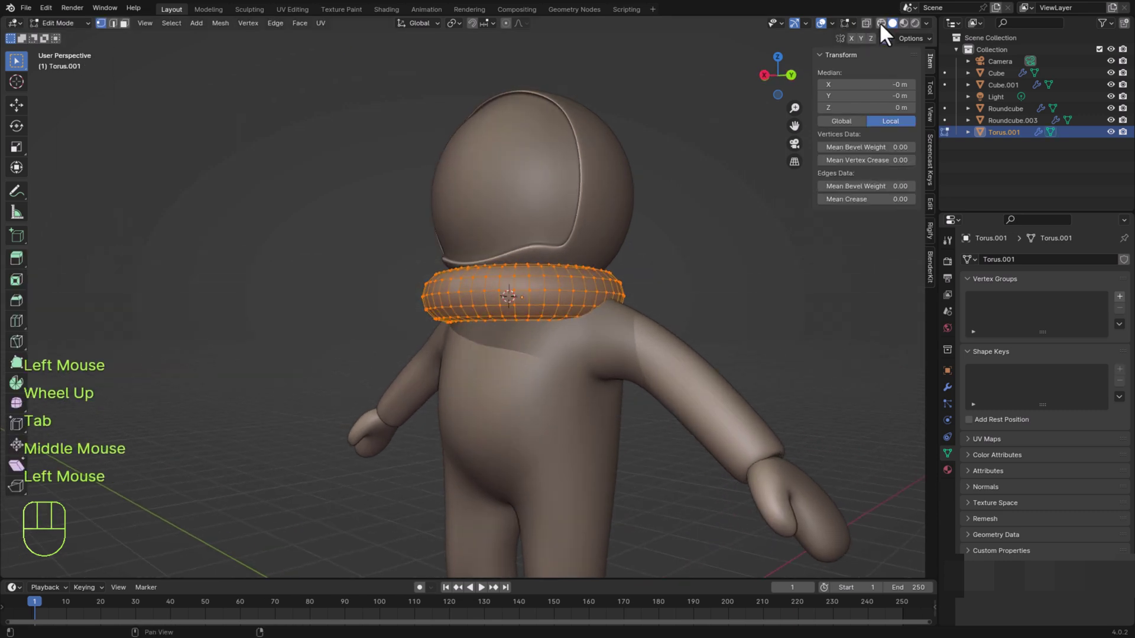
click(879, 23)
click(867, 23)
click(886, 39)
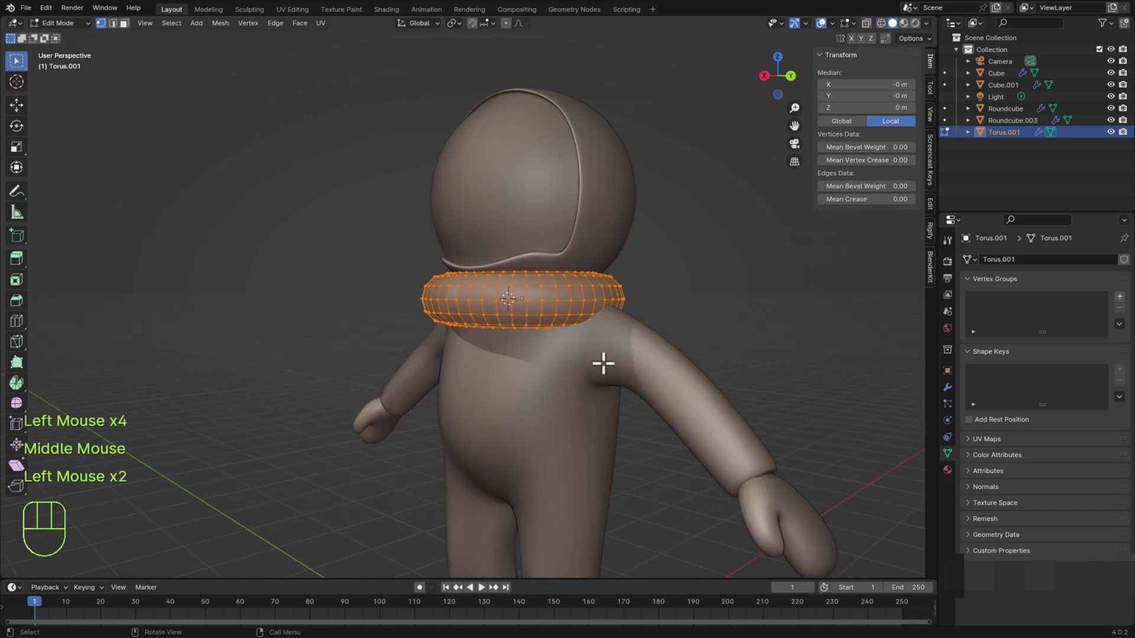
Enable proportional editing, turn X-ray off and raise a vertex on the torus's underside above one shoulder along Z
click(579, 340)
middle_drag(579, 340, 583, 347)
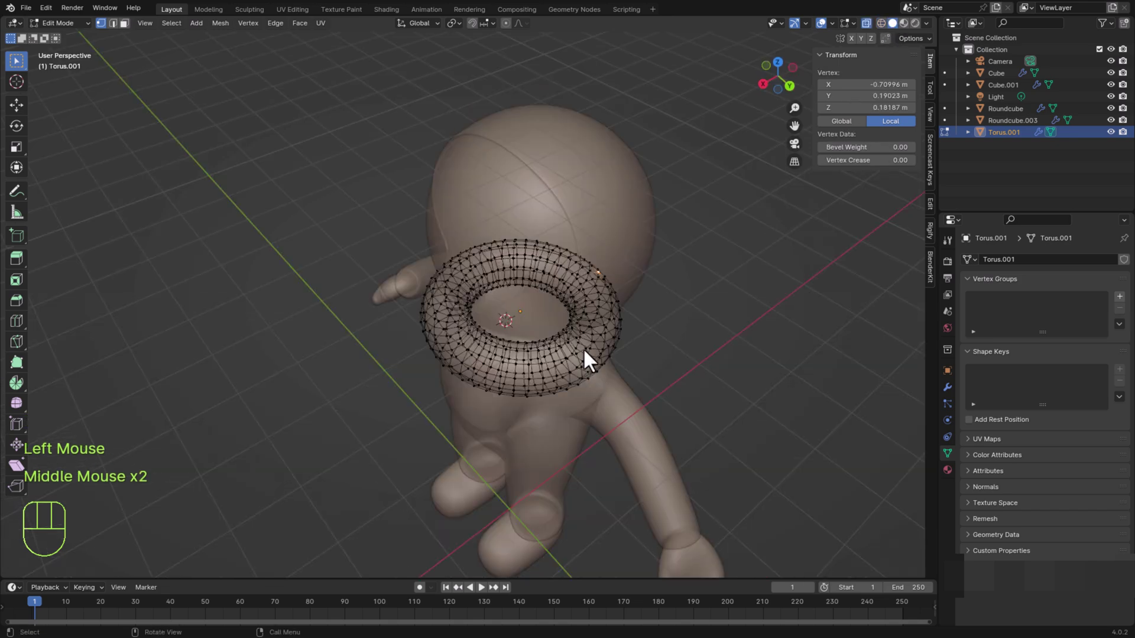
click(586, 349)
middle_drag(611, 459, 613, 489)
click(571, 362)
click(505, 24)
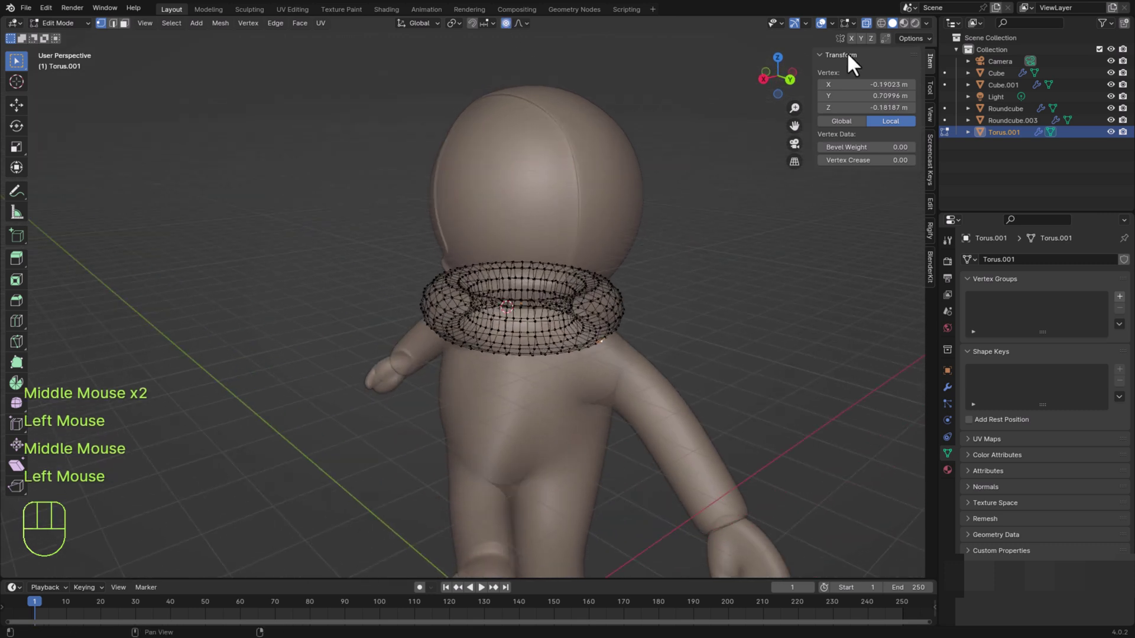
click(867, 23)
scroll(679, 367, down, 2)
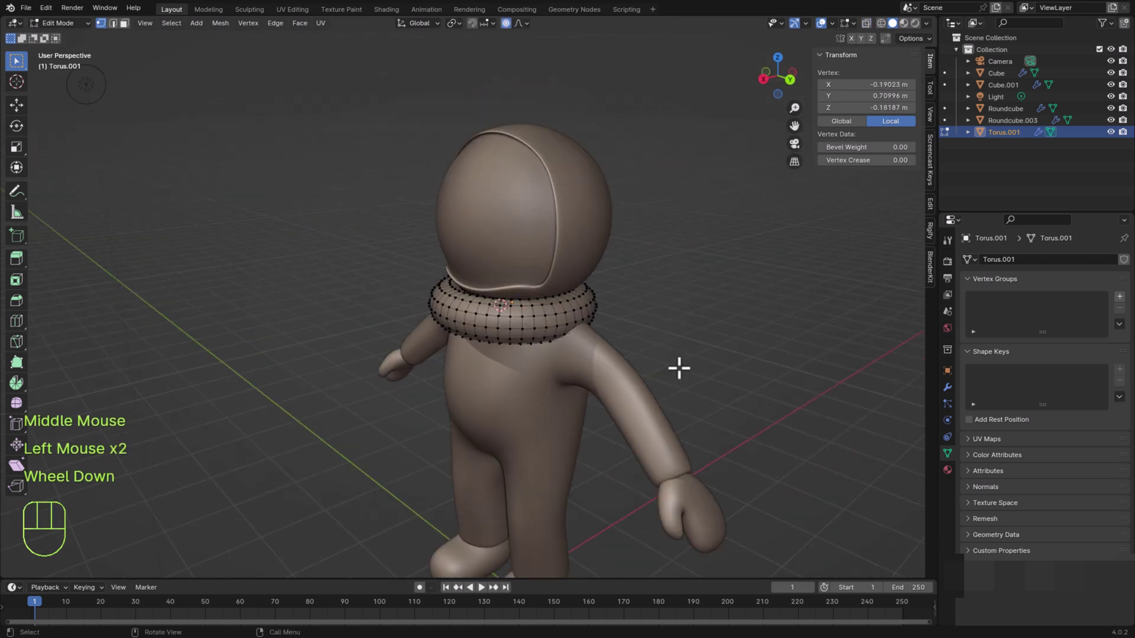
middle_drag(679, 368, 686, 357)
key(g)
key(z)
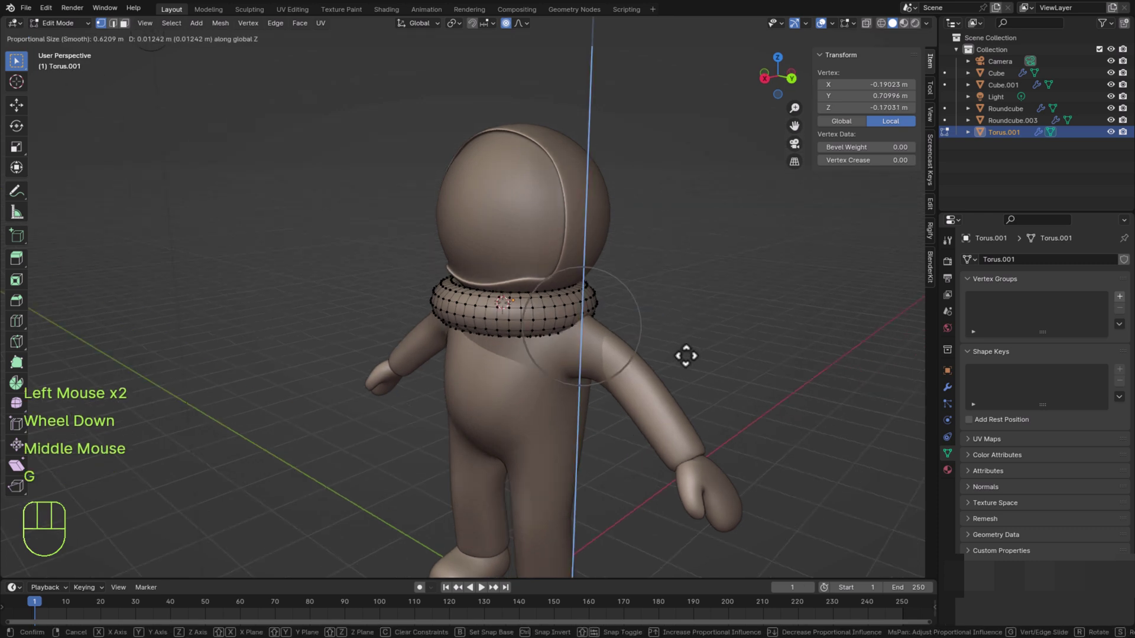
click(684, 348)
Raise two more underside vertices of the torus along Z so the collar arches over the same shoulder
middle_drag(684, 349, 575, 344)
middle_drag(572, 305, 517, 335)
click(517, 335)
key(g)
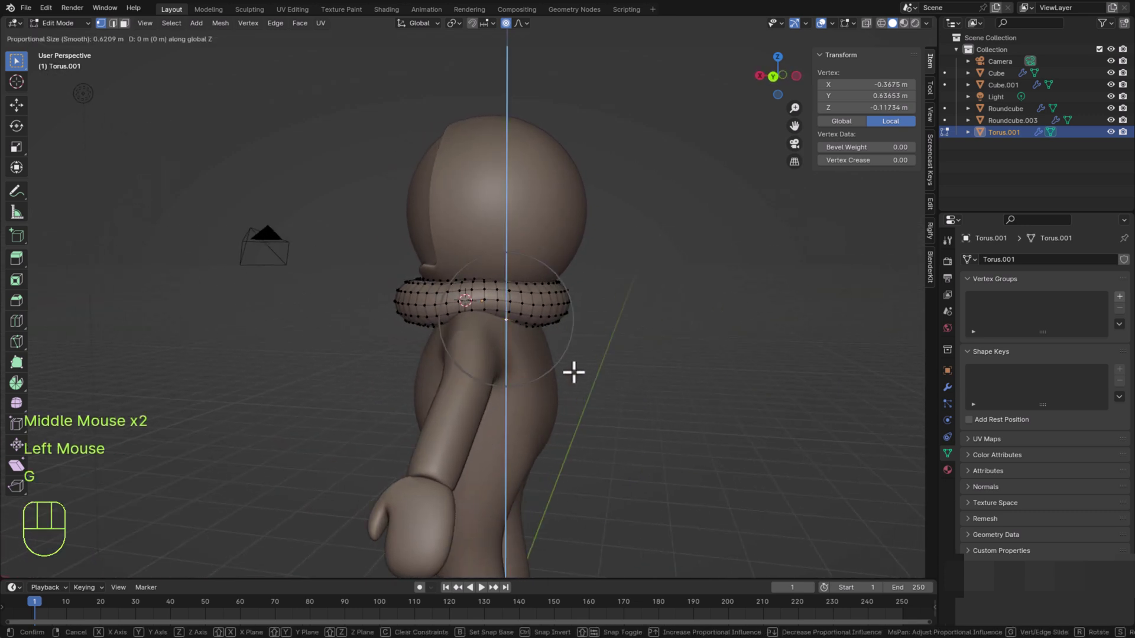
click(573, 367)
click(497, 314)
key(g)
key(z)
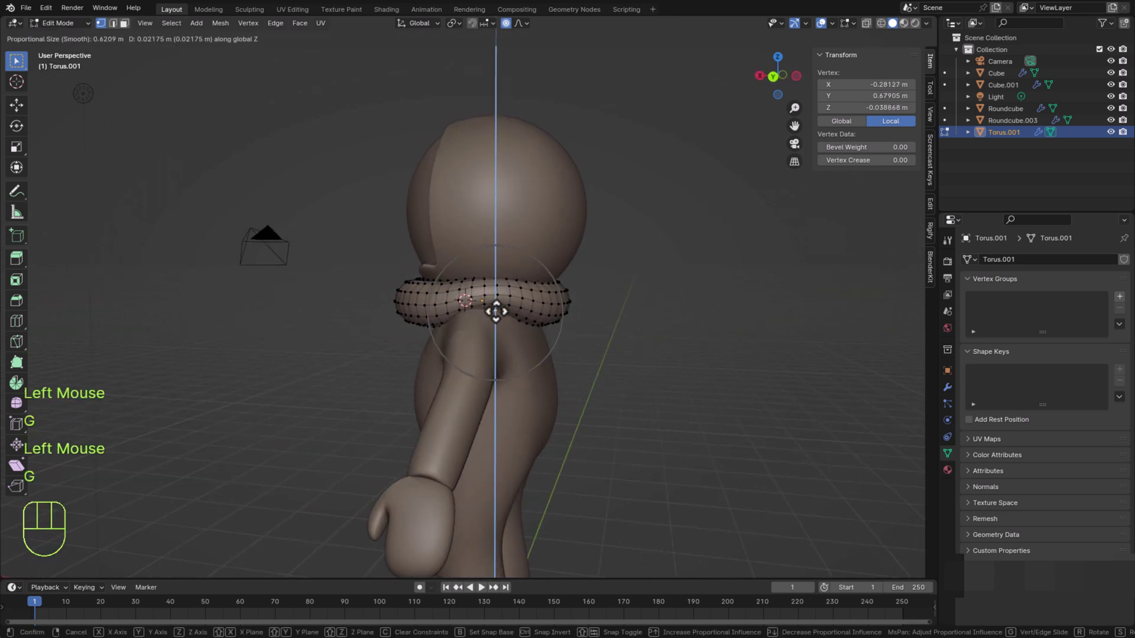
click(496, 310)
Reposition two more underside vertices of the torus collar with proportional editing to refine its arch over the first shoulder
middle_drag(498, 314, 502, 411)
click(509, 314)
key(g)
click(451, 313)
key(g)
click(451, 309)
Enable X-axis mirror editing for the torus mesh and raise an underside vertex above the opposite shoulder along Z
click(850, 39)
key(g)
key(z)
mouse_move(508, 366)
middle_down()
mouse_move(385, 387)
mouse_move(521, 354)
middle_up()
key(g)
key(z)
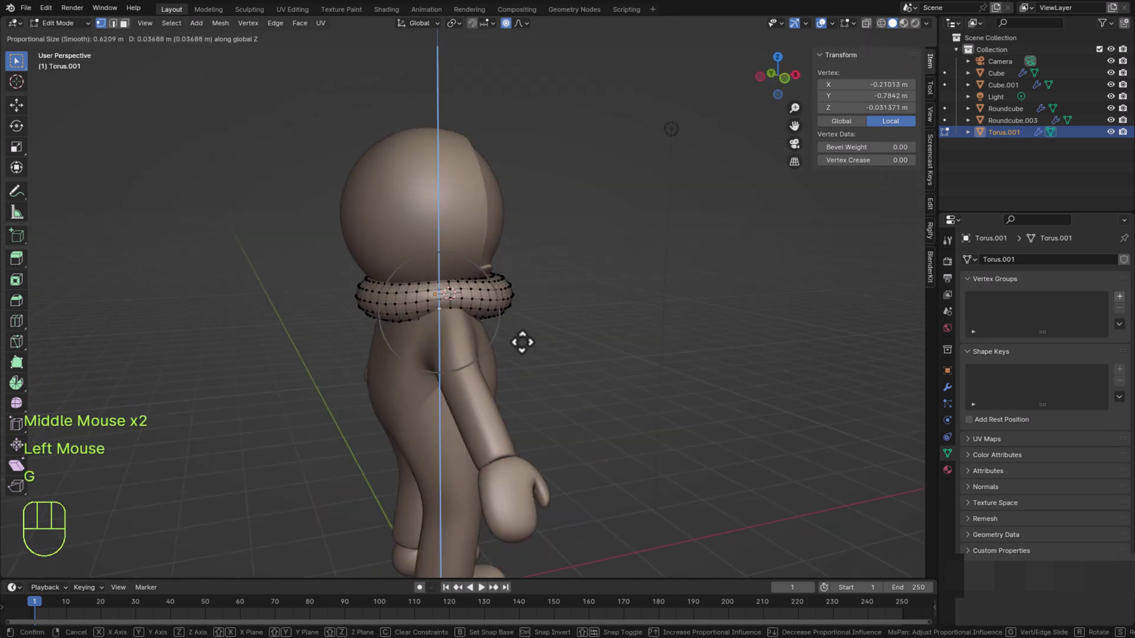
click(522, 341)
Raise further vertices on the collar's underside along Z, working around both sides of the opposite shoulder
click(461, 308)
key(g)
key(z)
click(461, 306)
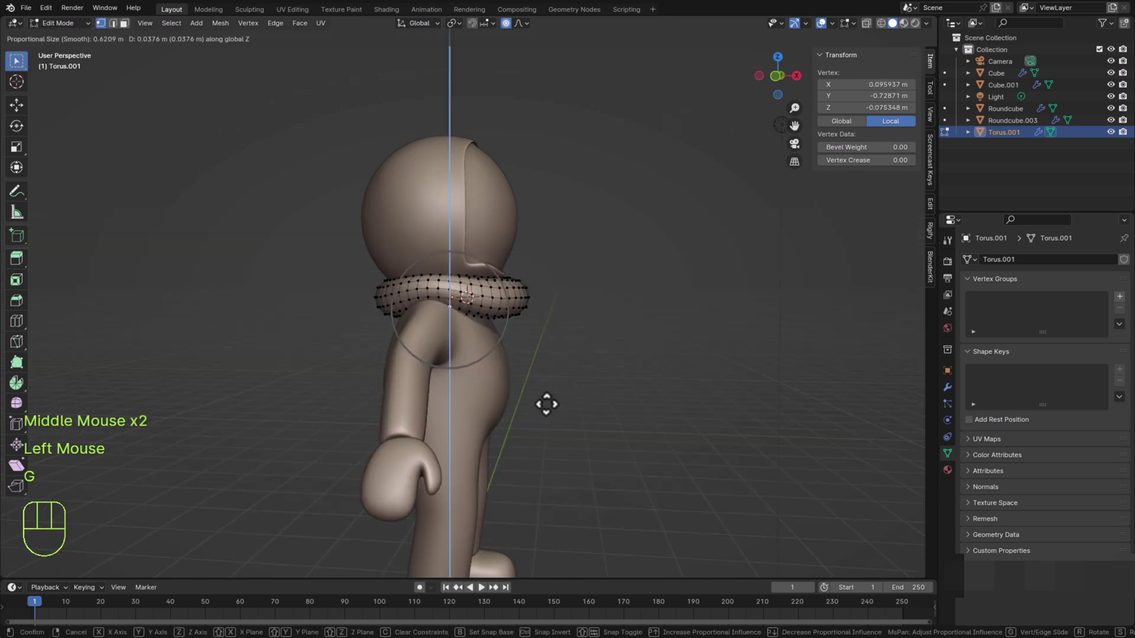
click(545, 406)
Refine the collar's arch over the opposite shoulder, raising the last underside vertex about 0.019 m along Z
middle_drag(545, 406, 432, 314)
click(432, 314)
key(g)
key(z)
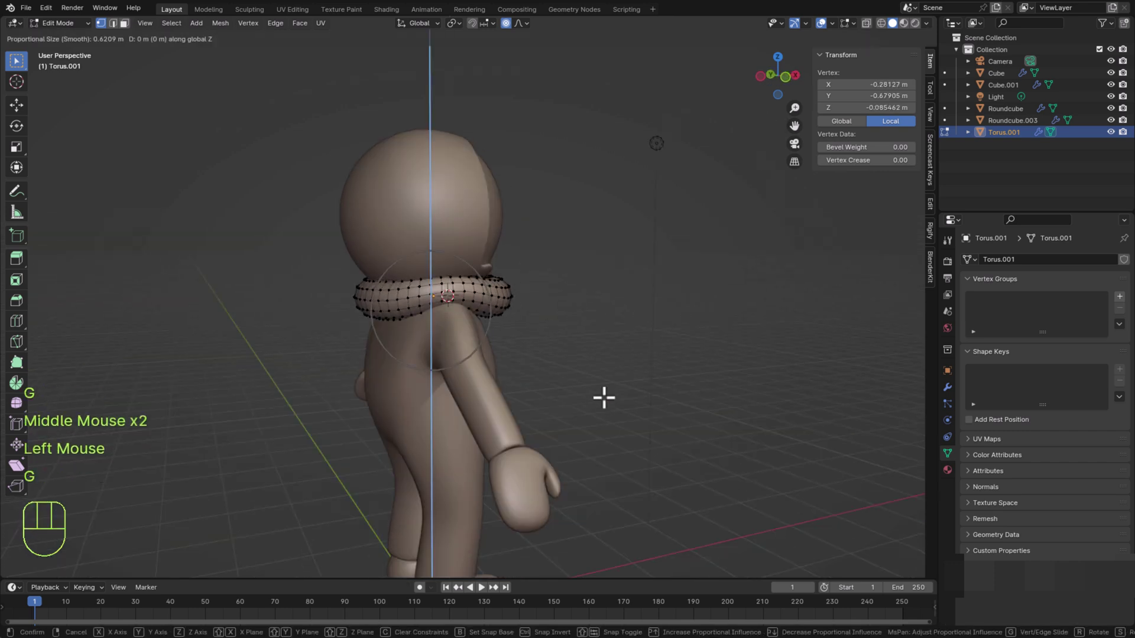
key(g)
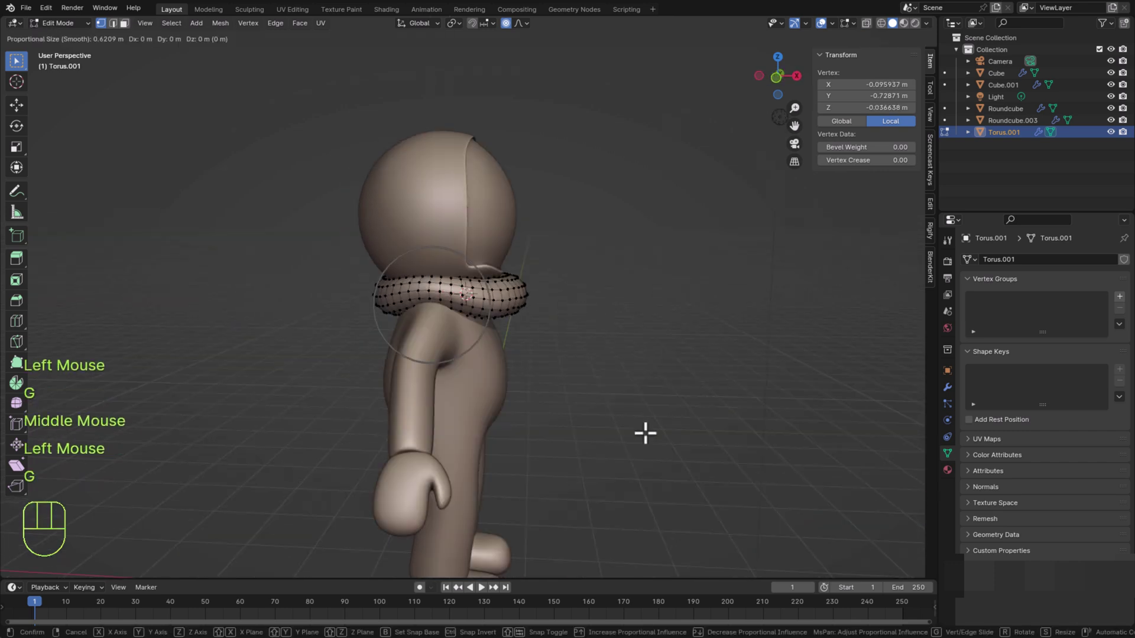
middle_click(645, 434)
click(638, 436)
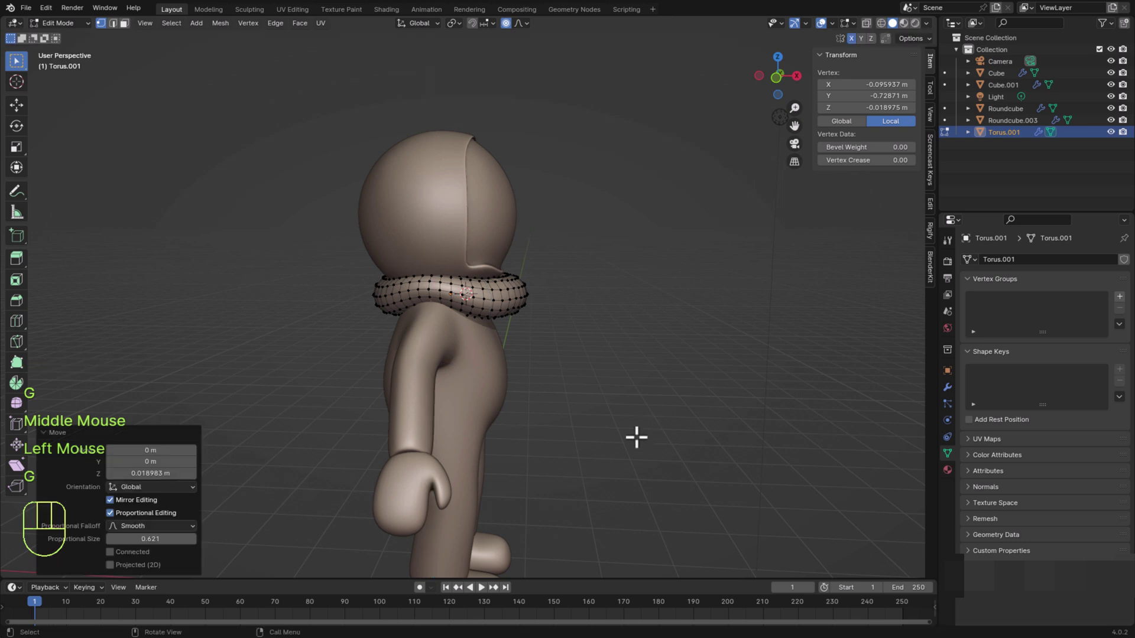
middle_drag(636, 438, 644, 377)
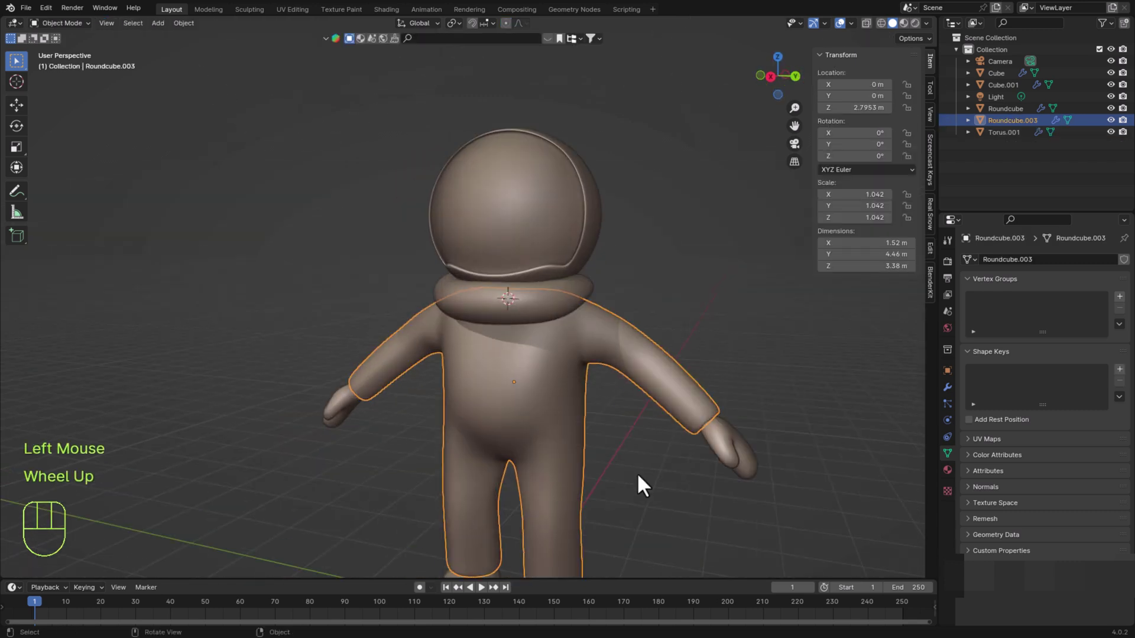
Open the body's mesh in Edit Mode with face selection and select the face ring around the upper arm
middle_drag(637, 473, 631, 480)
key(Tab)
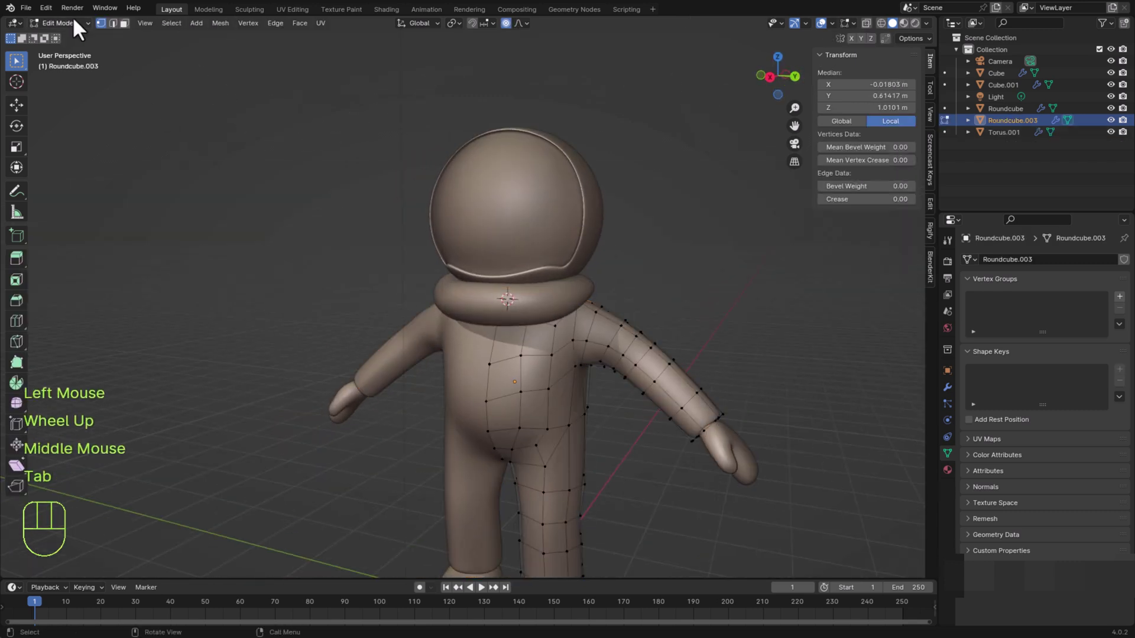
click(123, 23)
scroll(729, 388, up, 1)
mouse_move(732, 396)
middle_down()
mouse_move(754, 433)
mouse_move(684, 431)
mouse_move(615, 456)
mouse_move(690, 455)
mouse_move(721, 436)
mouse_move(722, 400)
middle_up()
alt+click(656, 358)
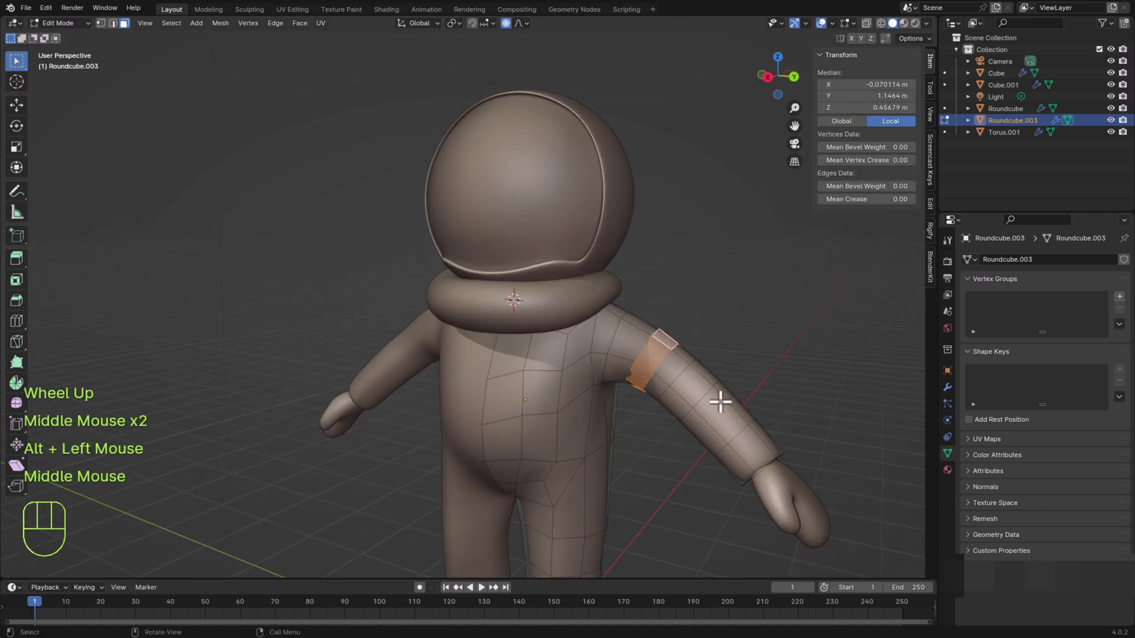
Duplicate the upper-arm face ring in place, separate it into its own object and select that object in Object Mode
key(shift)
key(shift+d)
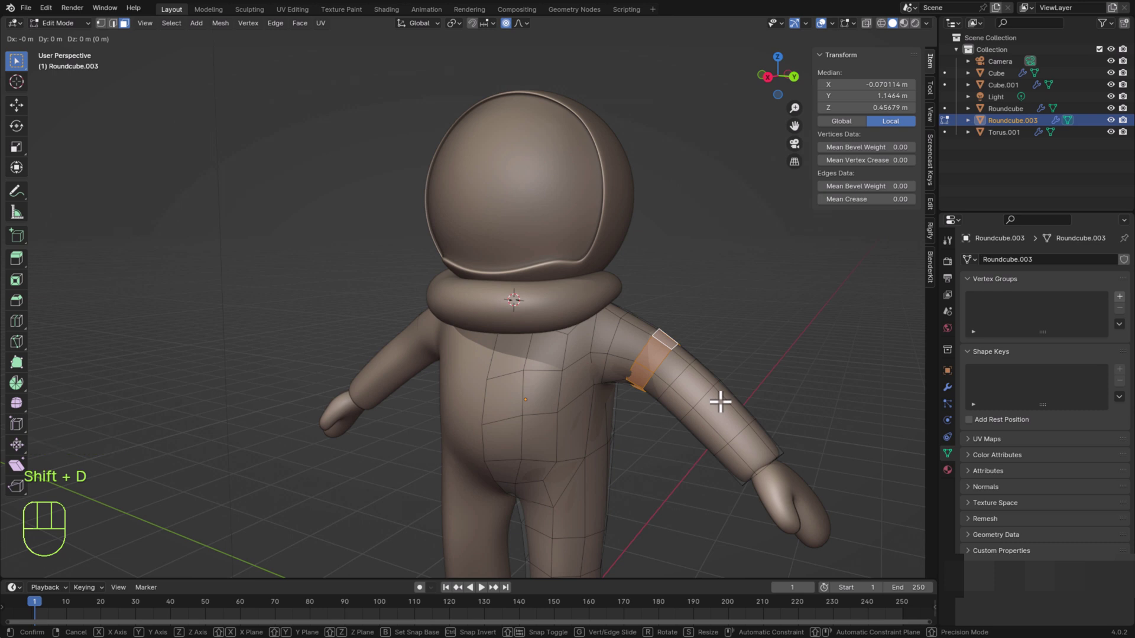
right_click(721, 402)
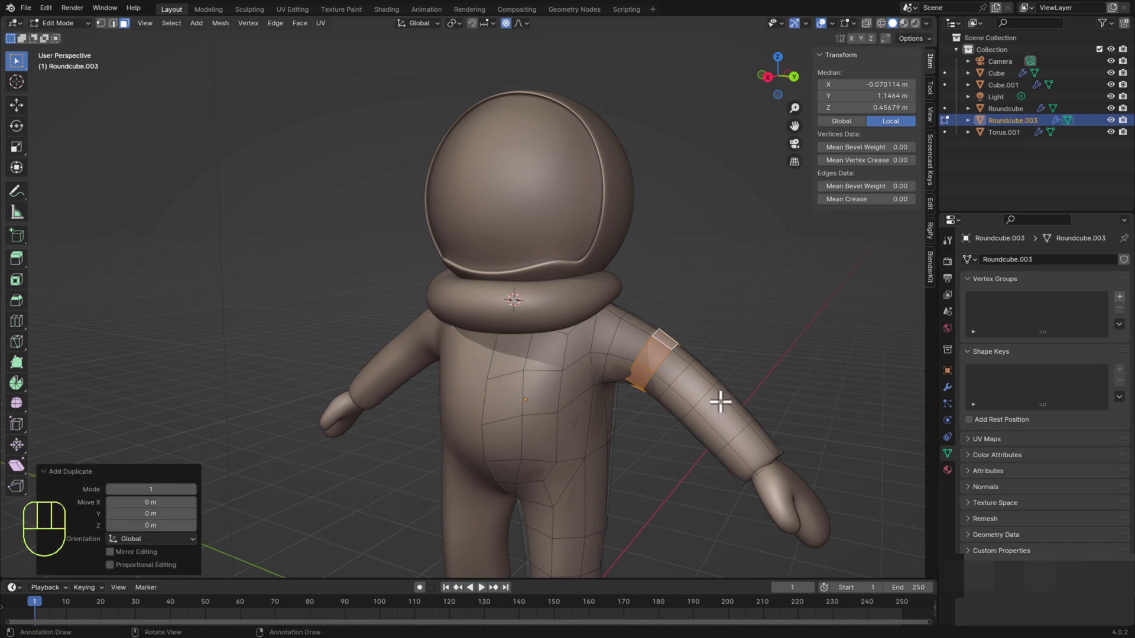
key(p)
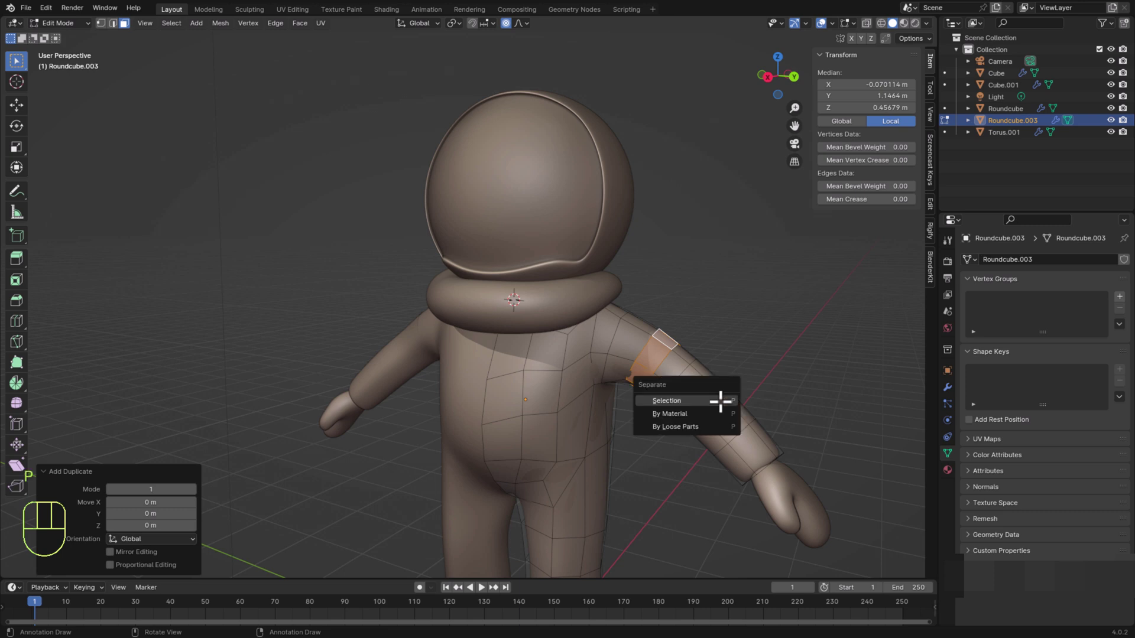
click(720, 402)
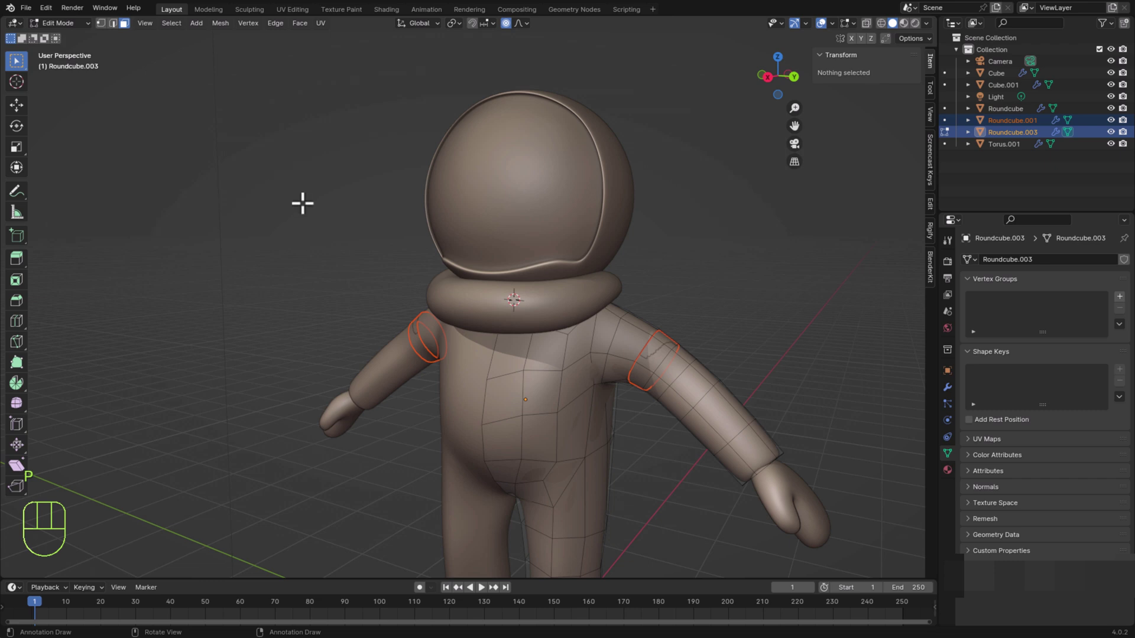
key(Tab)
click(758, 321)
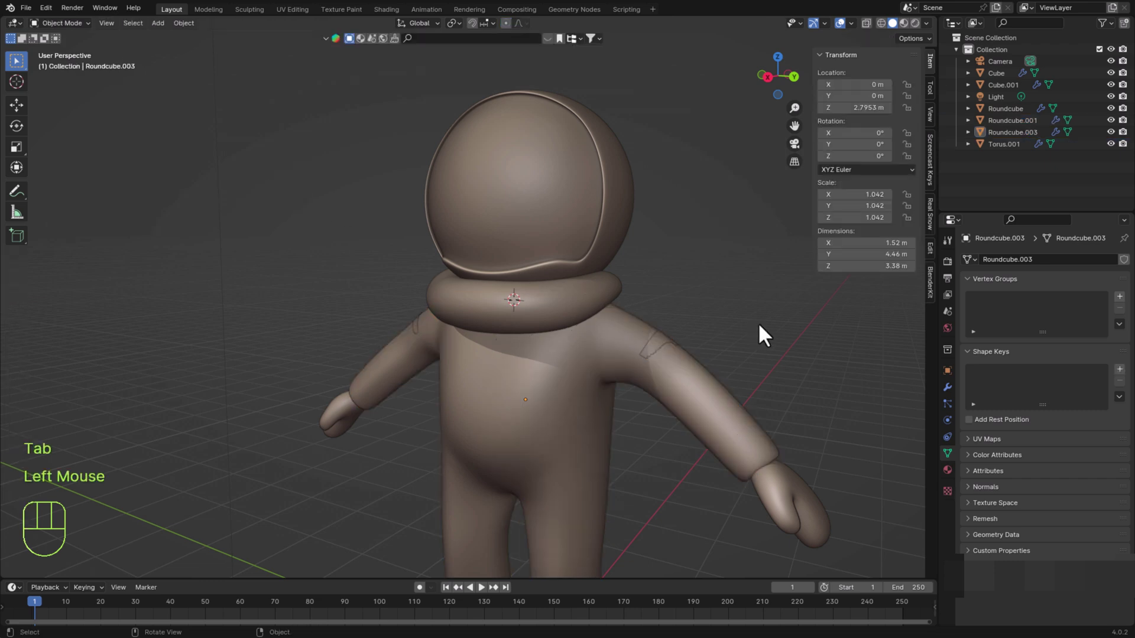
click(656, 342)
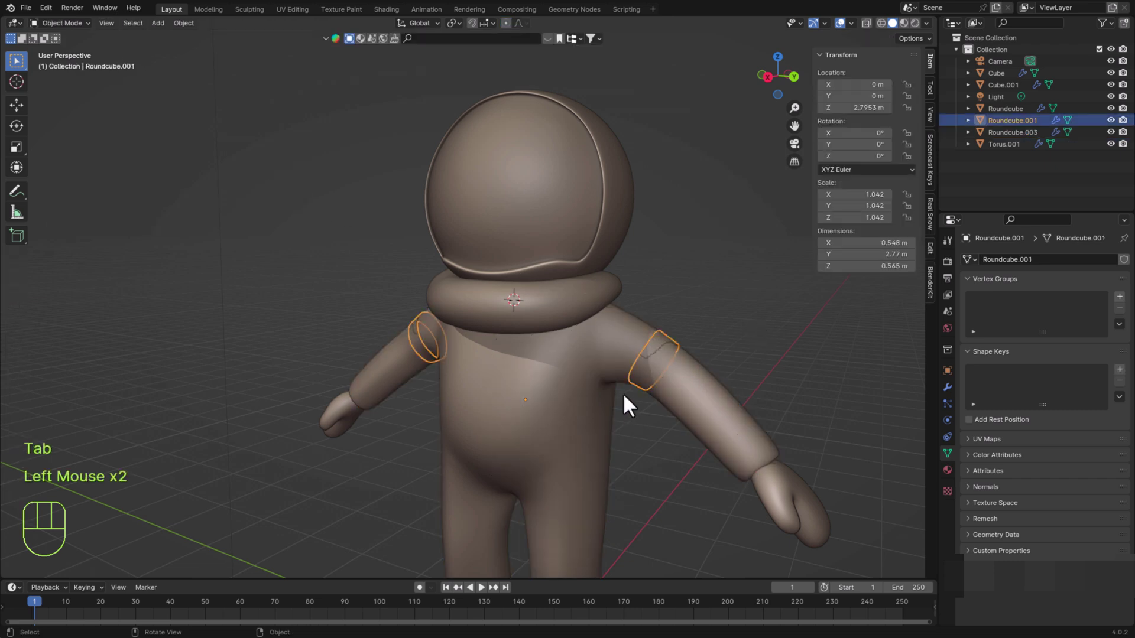
Try to scale the separated arm bands up uniformly by 1.006
scroll(624, 396, up, 1)
key(s)
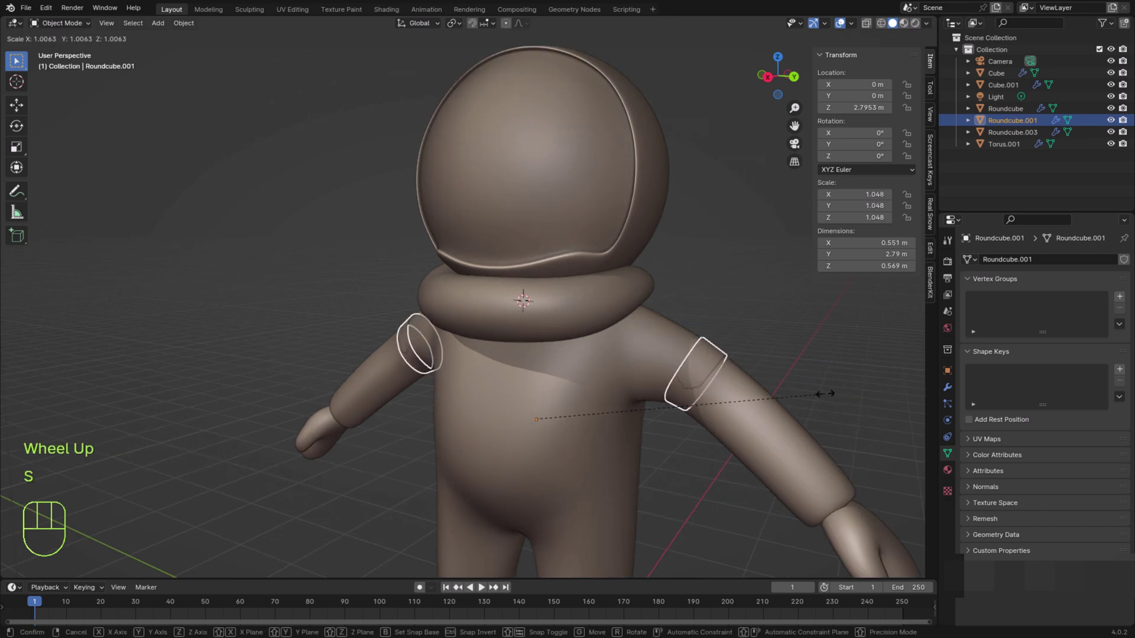
click(826, 394)
middle_drag(776, 445, 749, 391)
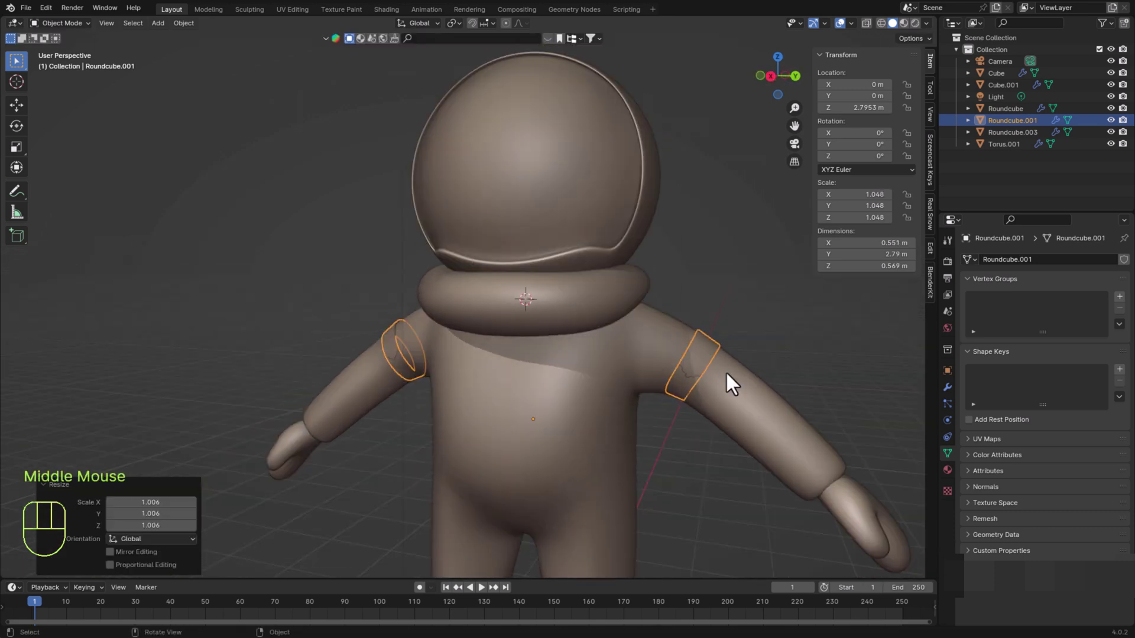
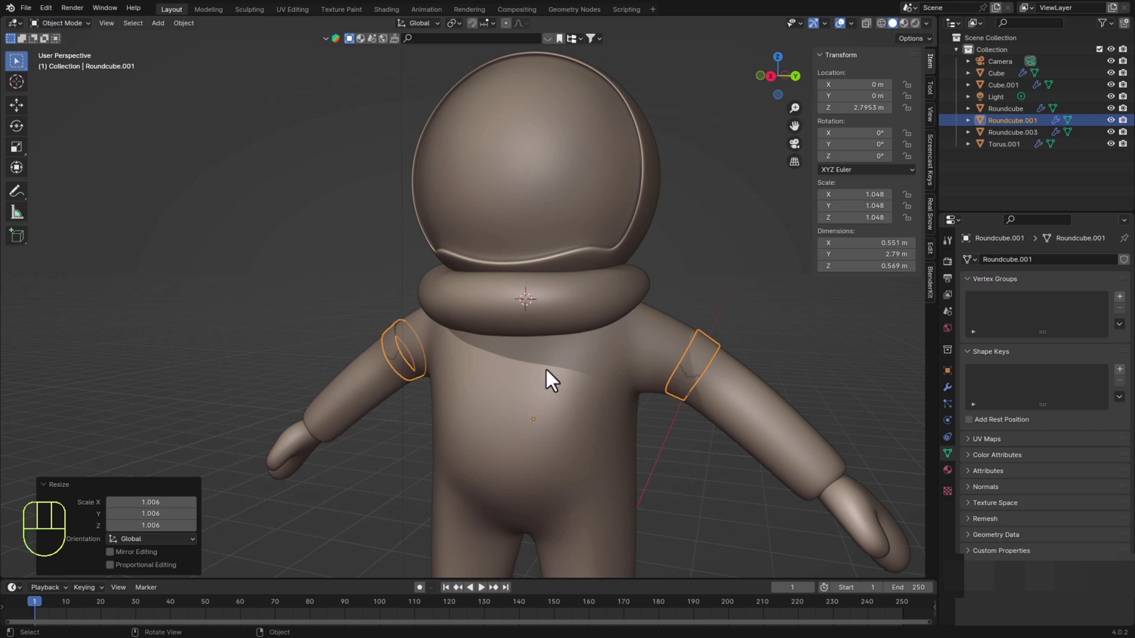
key(ctrl+z)
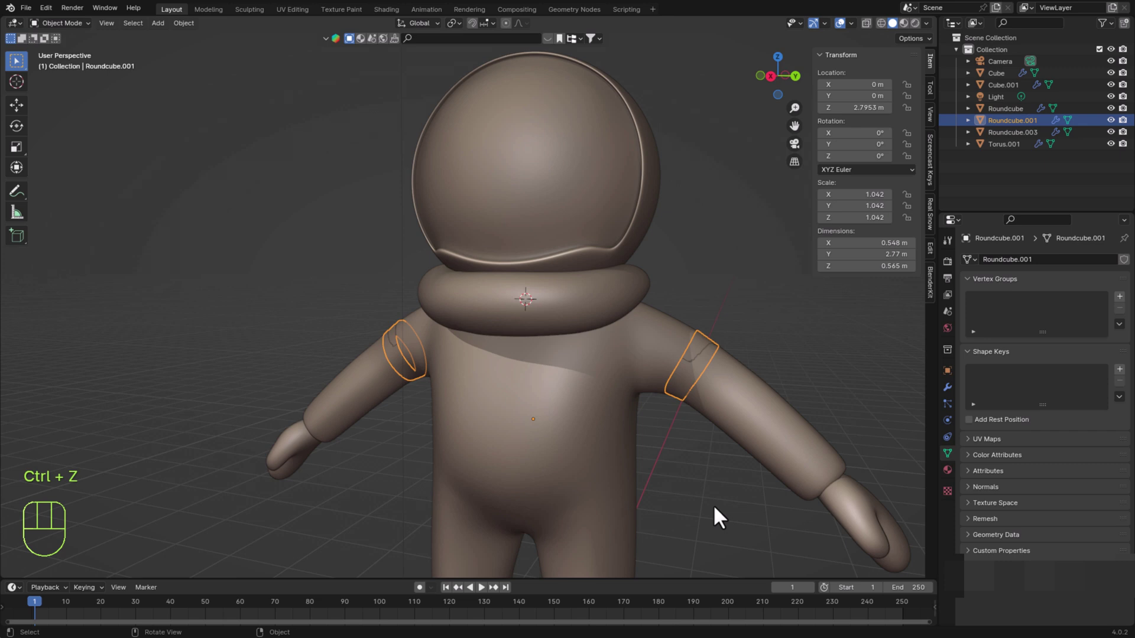
Set the arm band's origin to its geometry and make the body, Roundcube.003, the mirror object of its Mirror modifier
click(184, 23)
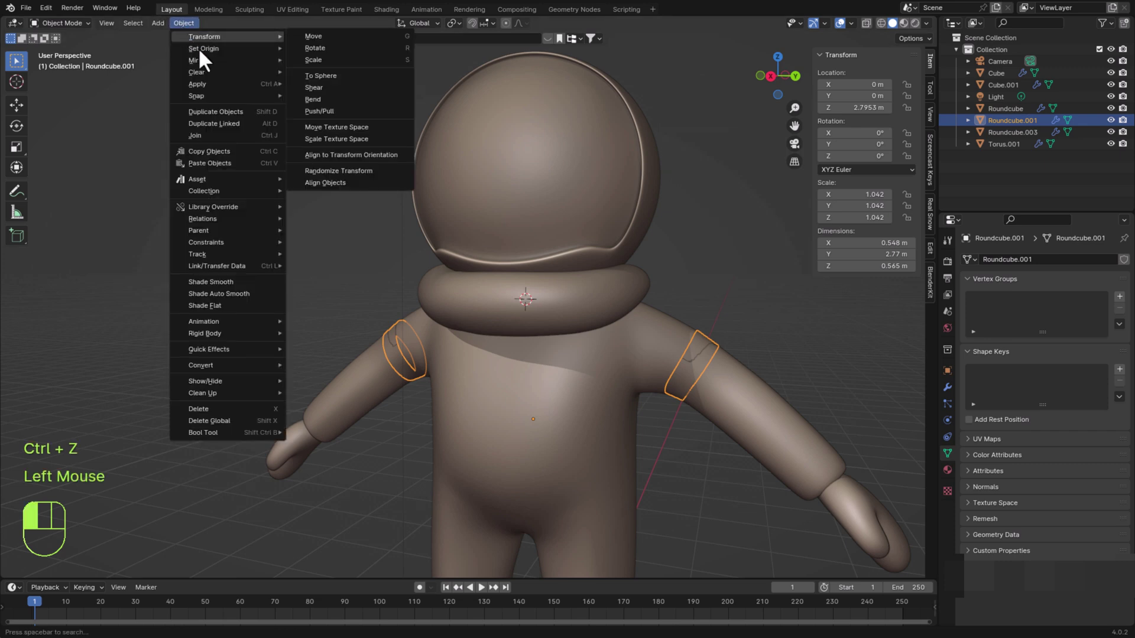
click(309, 62)
click(947, 385)
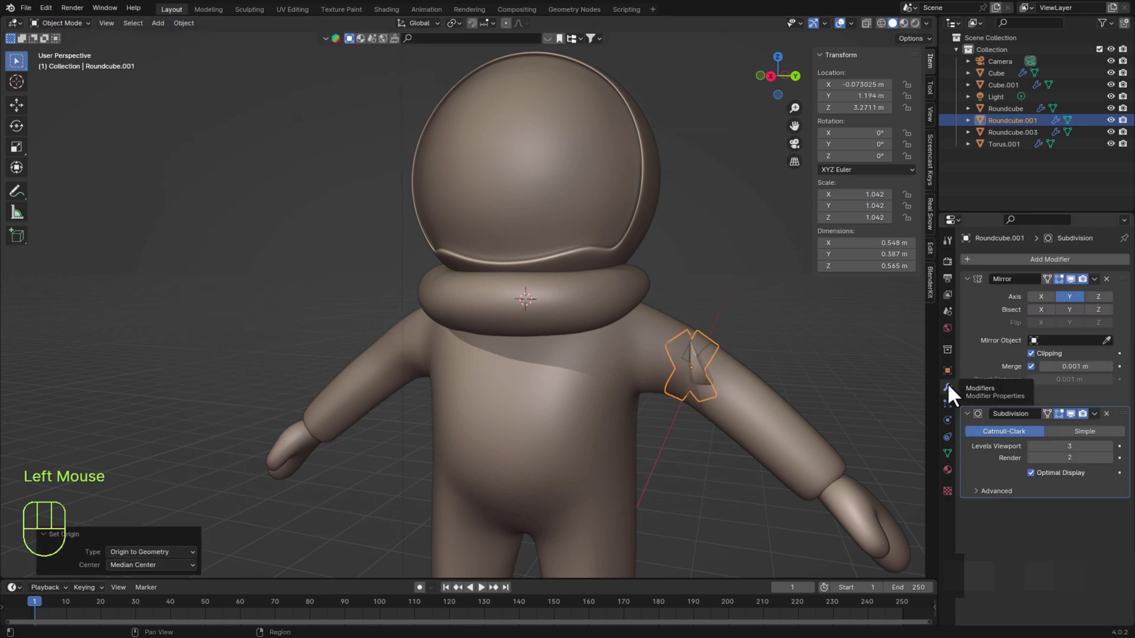
middle_drag(445, 475, 394, 395)
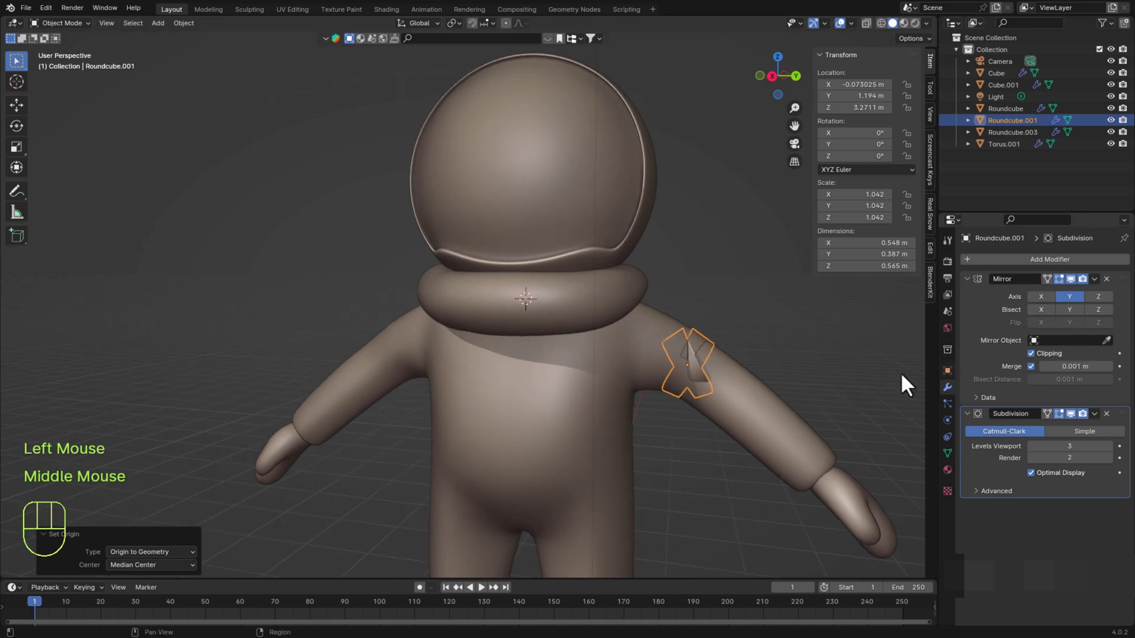
click(1105, 338)
click(563, 385)
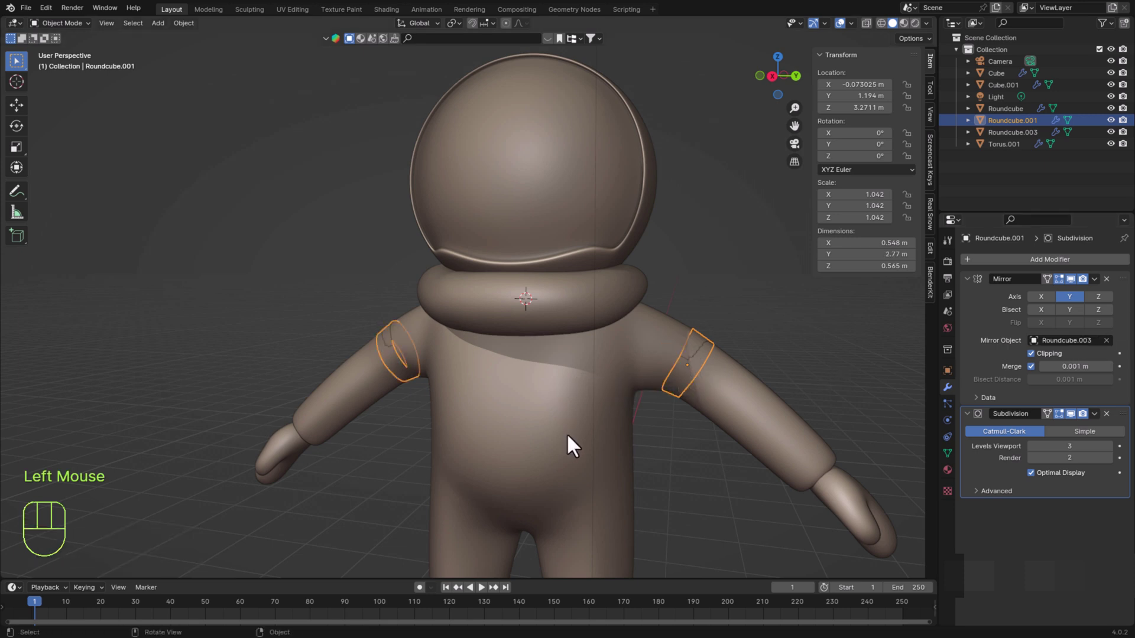
Scale the arm bands up uniformly by 1.036
middle_drag(793, 451, 763, 448)
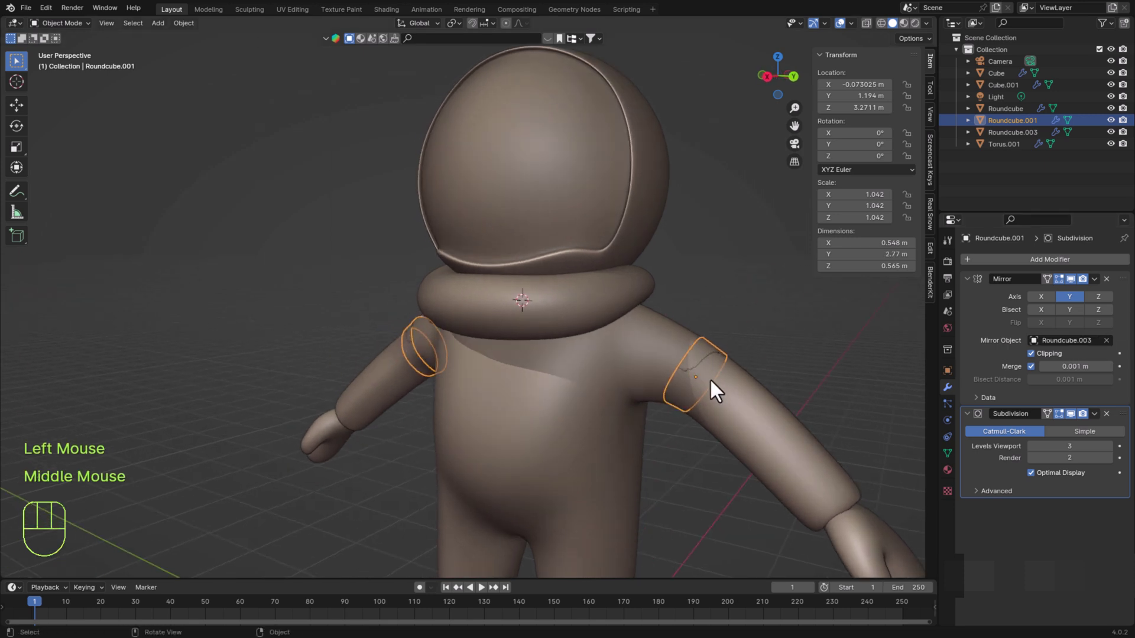
key(s)
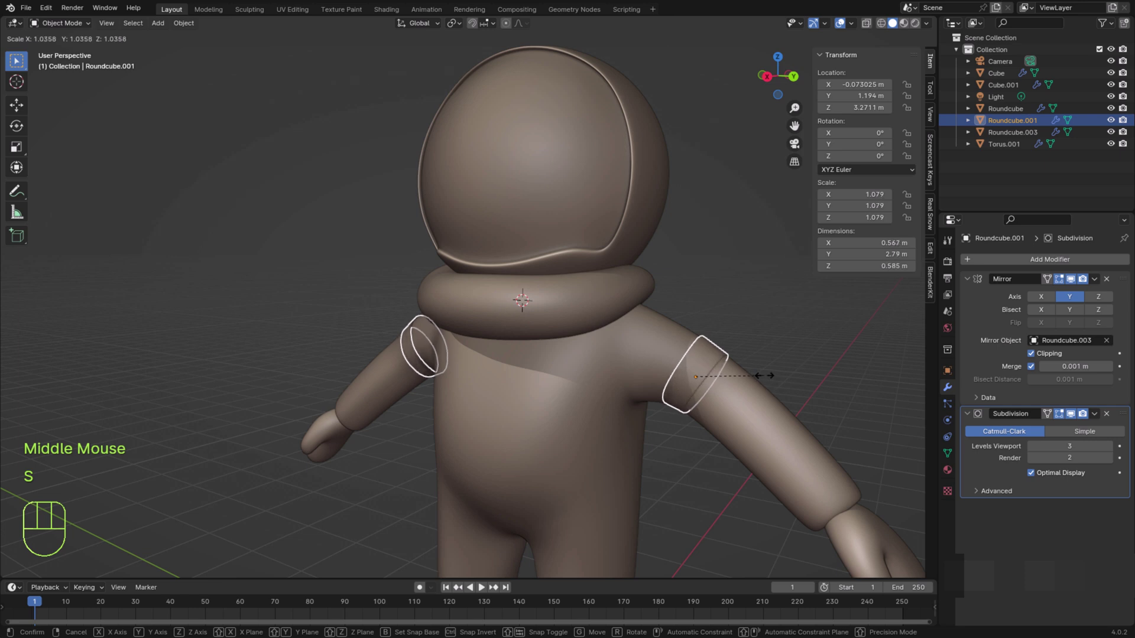
click(764, 375)
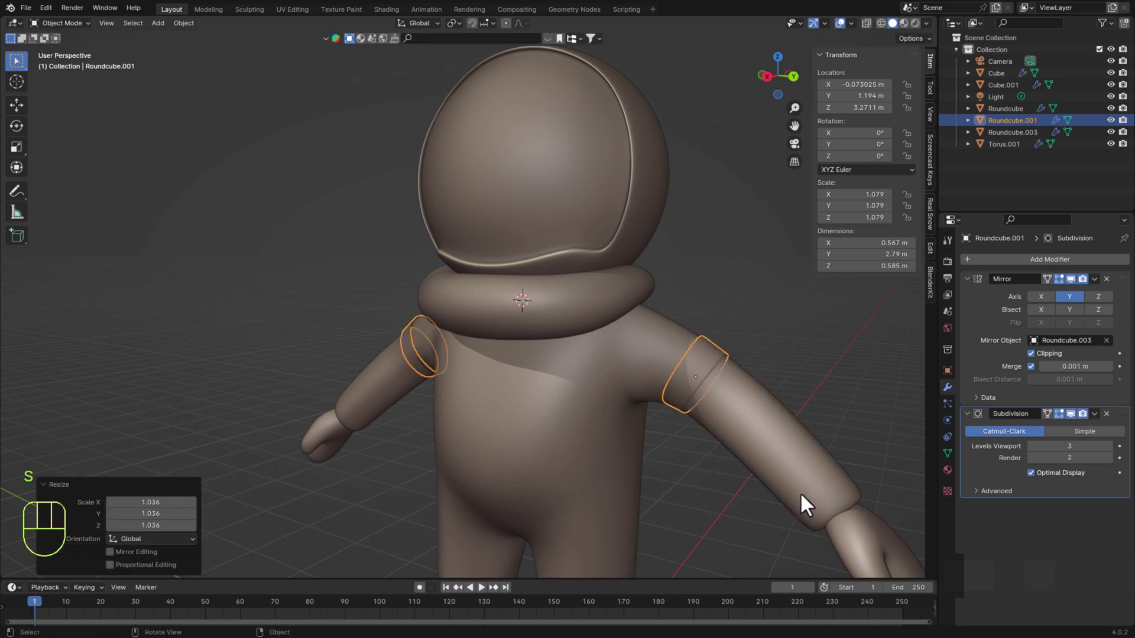
Add a Solidify modifier to the arm bands and set its thickness to -0.04 m
click(1077, 258)
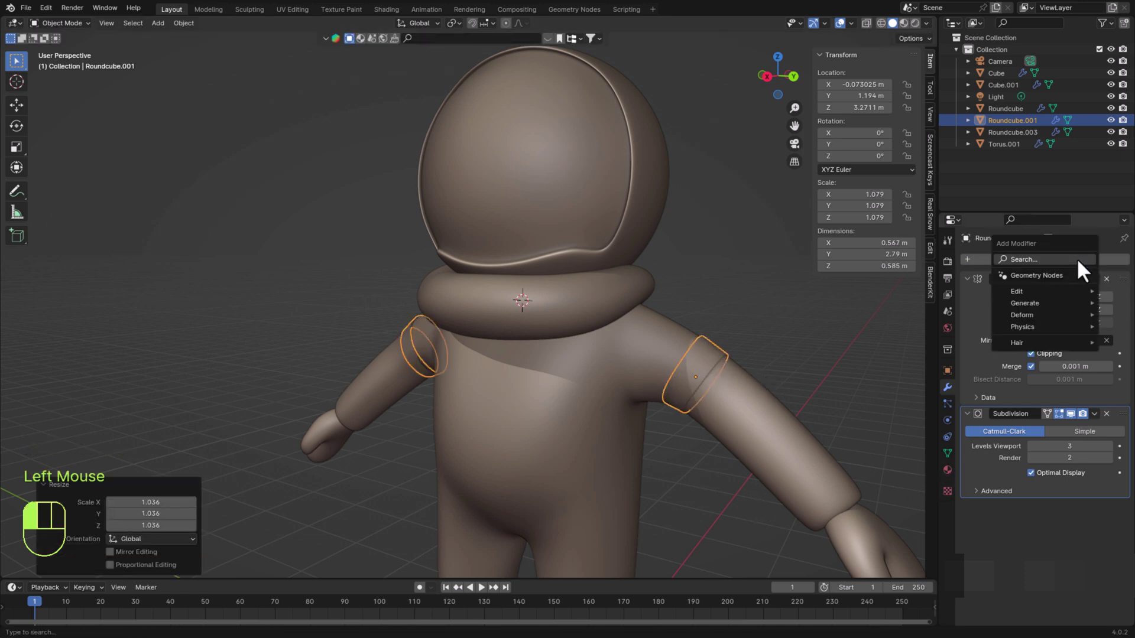
mouse_move(1063, 301)
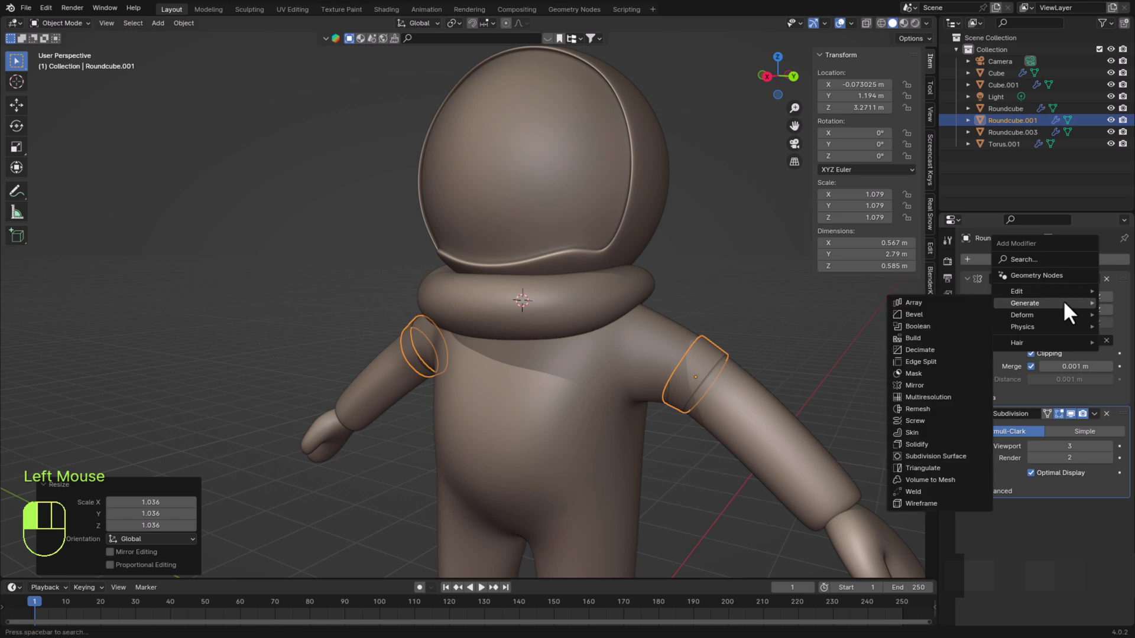
click(913, 445)
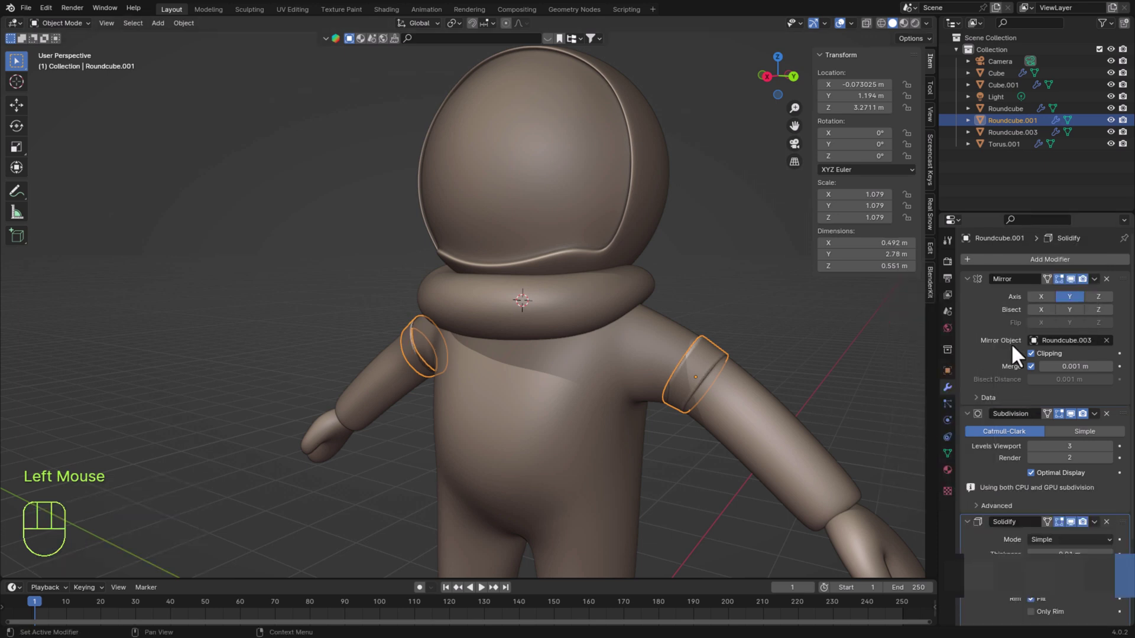
scroll(848, 482, up, 2)
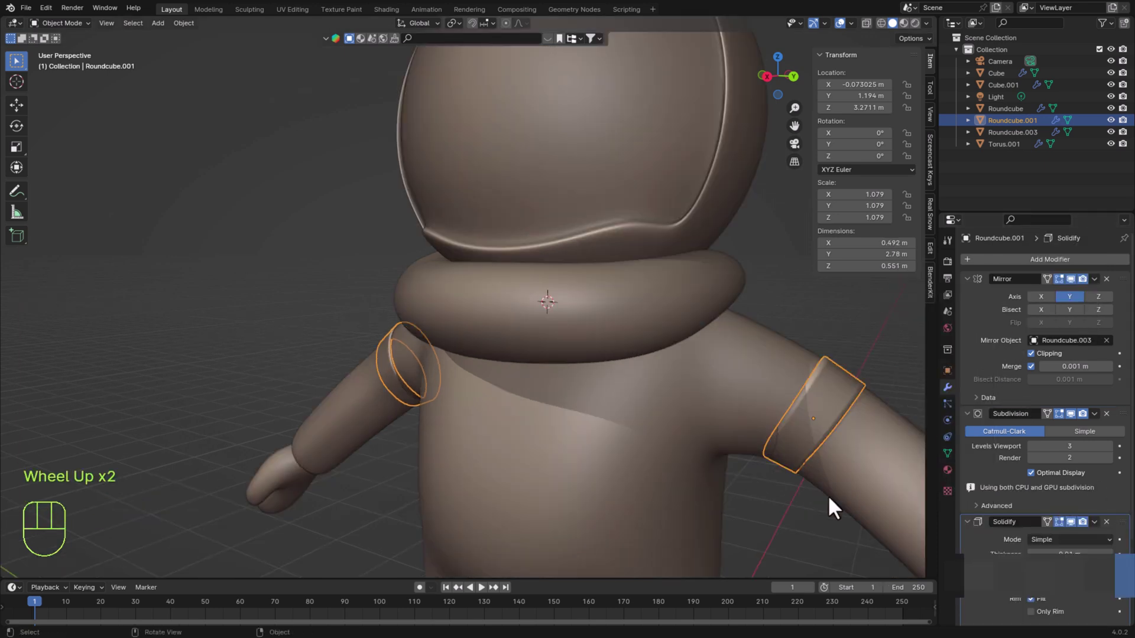
middle_drag(828, 497, 813, 489)
middle_drag(813, 488, 811, 486)
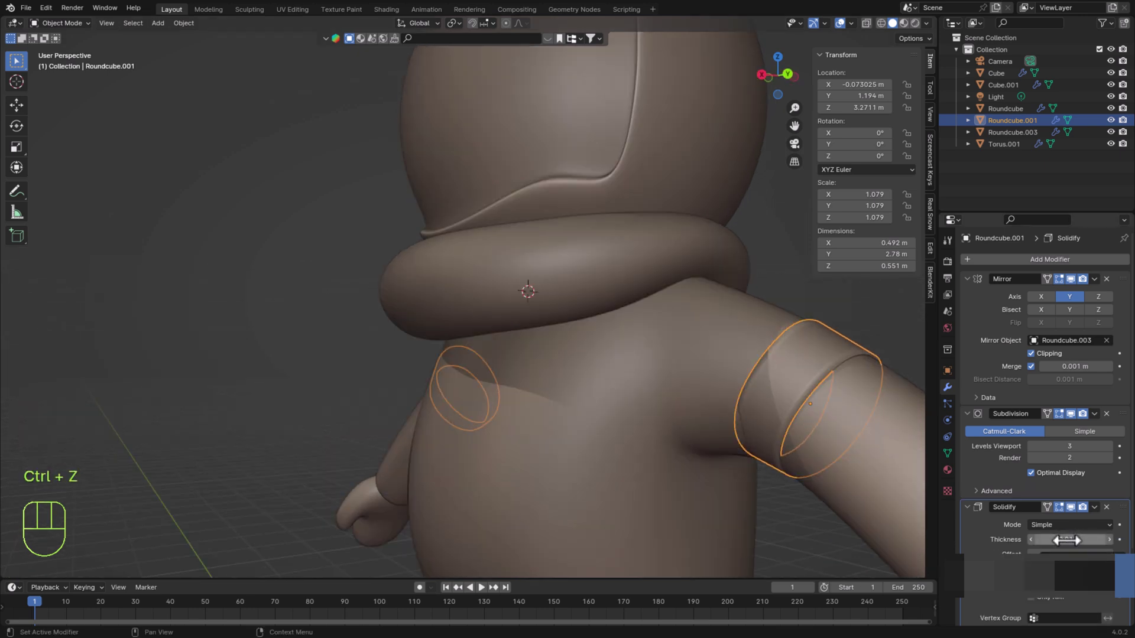
mouse_move(1067, 539)
mouse_down()
mouse_move(1090, 540)
mouse_move(1051, 540)
mouse_up()
Scale the thickened arm bands down uniformly to a scale of about 1.012 so they fit closer to the arms
shift+middle_drag(875, 530, 834, 508)
middle_drag(835, 508, 821, 463)
key(s)
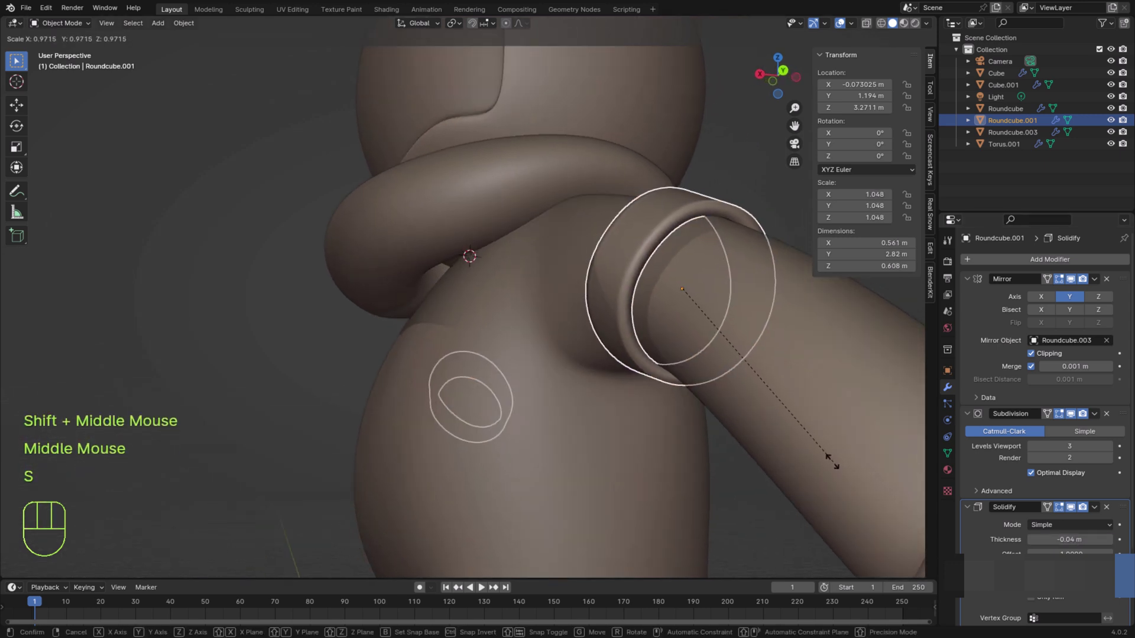
click(829, 461)
middle_drag(826, 463, 713, 481)
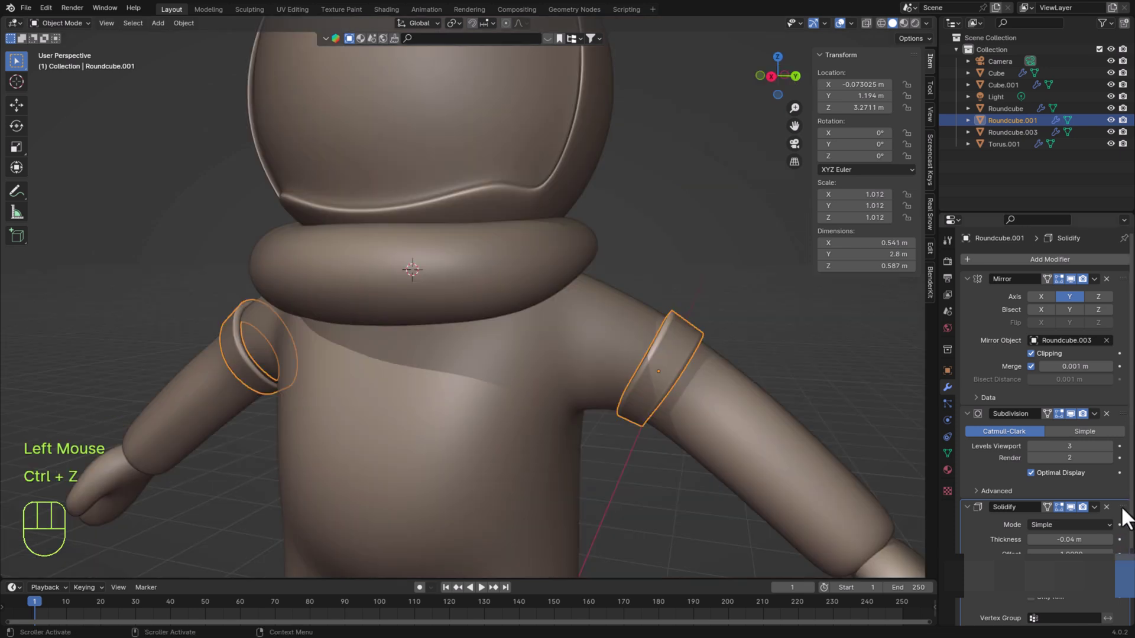
Move the Solidify modifier to the top of the arm bands' modifier stack and set its thickness to -0.07 m
click(1123, 414)
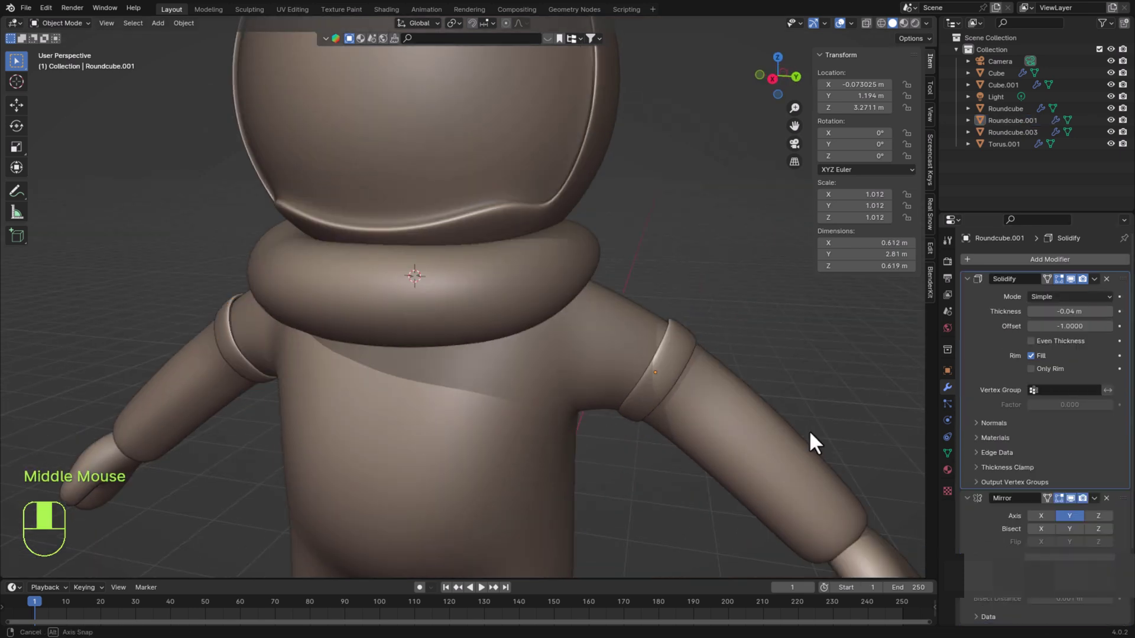
middle_drag(808, 431, 841, 403)
mouse_move(1071, 311)
mouse_down()
mouse_move(1047, 312)
mouse_move(1060, 311)
mouse_up()
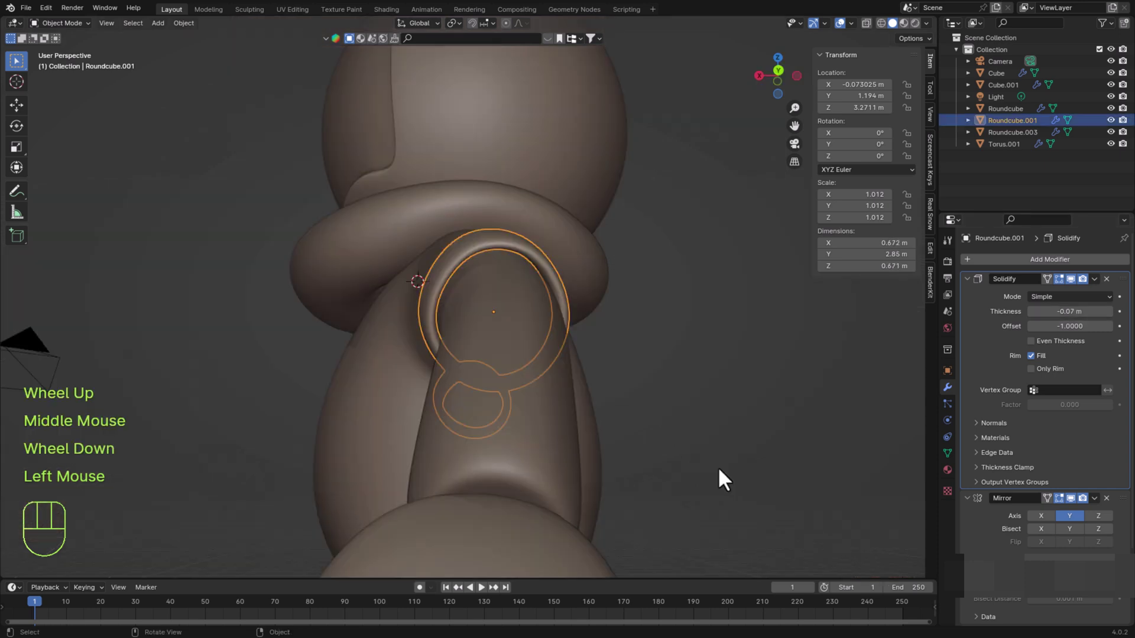
Scale the arm bands down uniformly to a scale of about 0.957 so they fit closer to the arms
key(s)
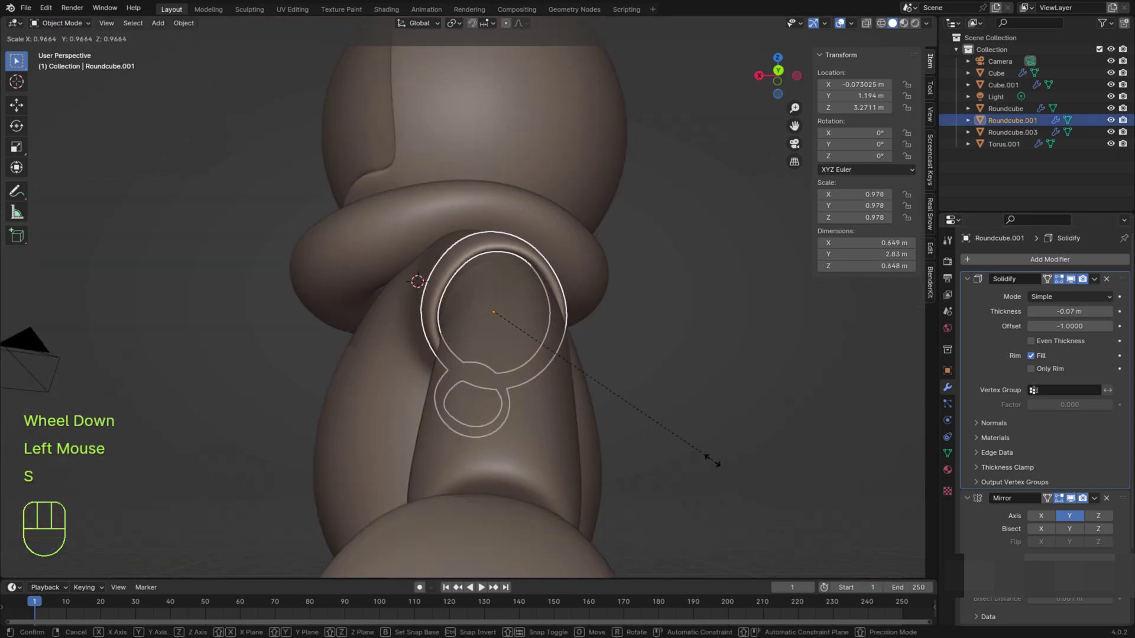
click(728, 447)
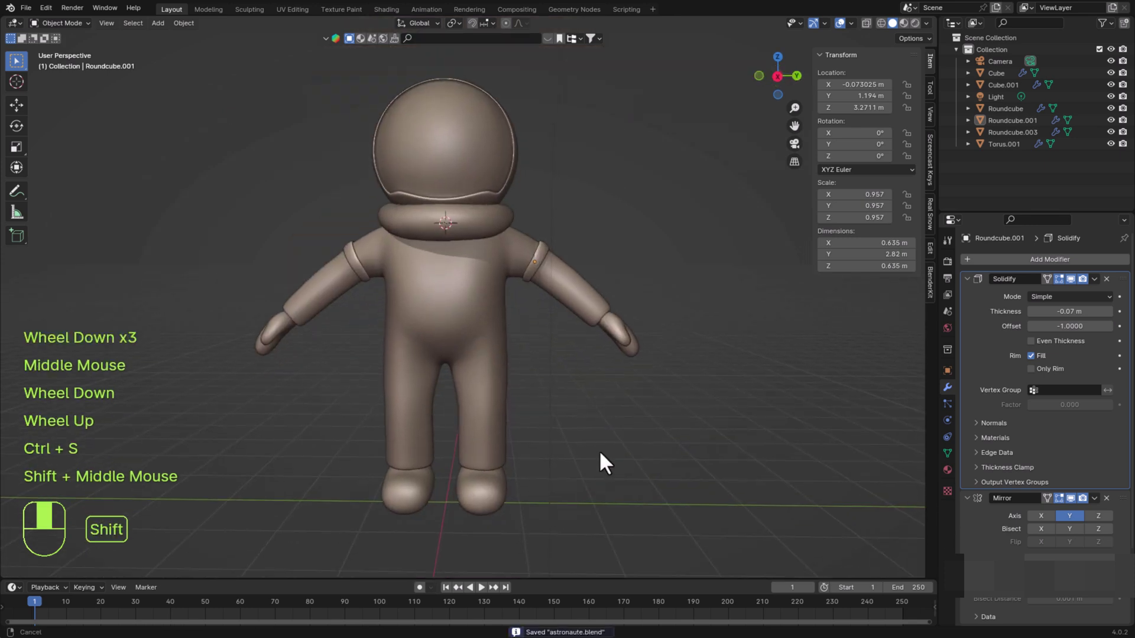
Duplicate the face loop around the upper leg of the body mesh in place and separate the copy into its own object
scroll(559, 474, up, 1)
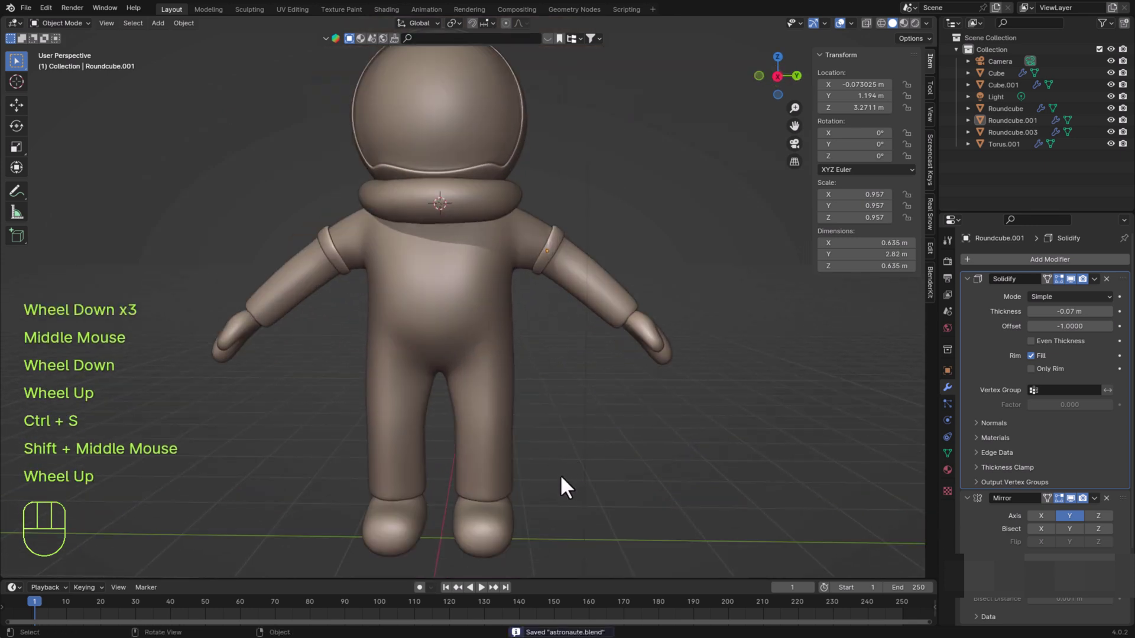
scroll(559, 474, up, 1)
click(506, 457)
shift+middle_drag(578, 507, 597, 434)
key(Tab)
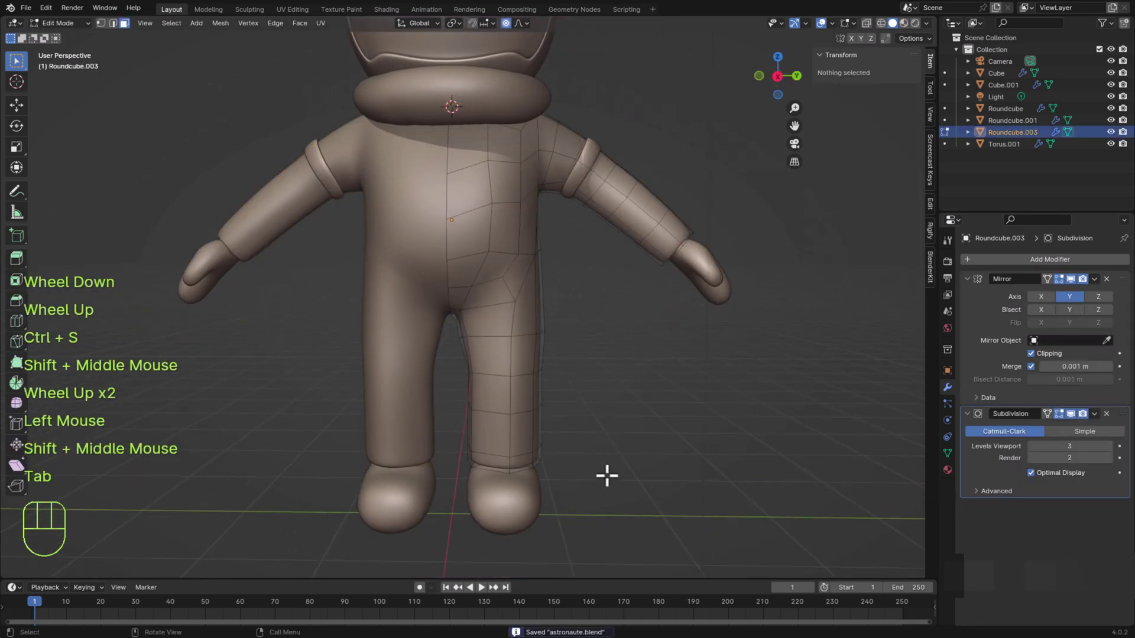
scroll(607, 475, up, 1)
middle_drag(640, 491, 481, 367)
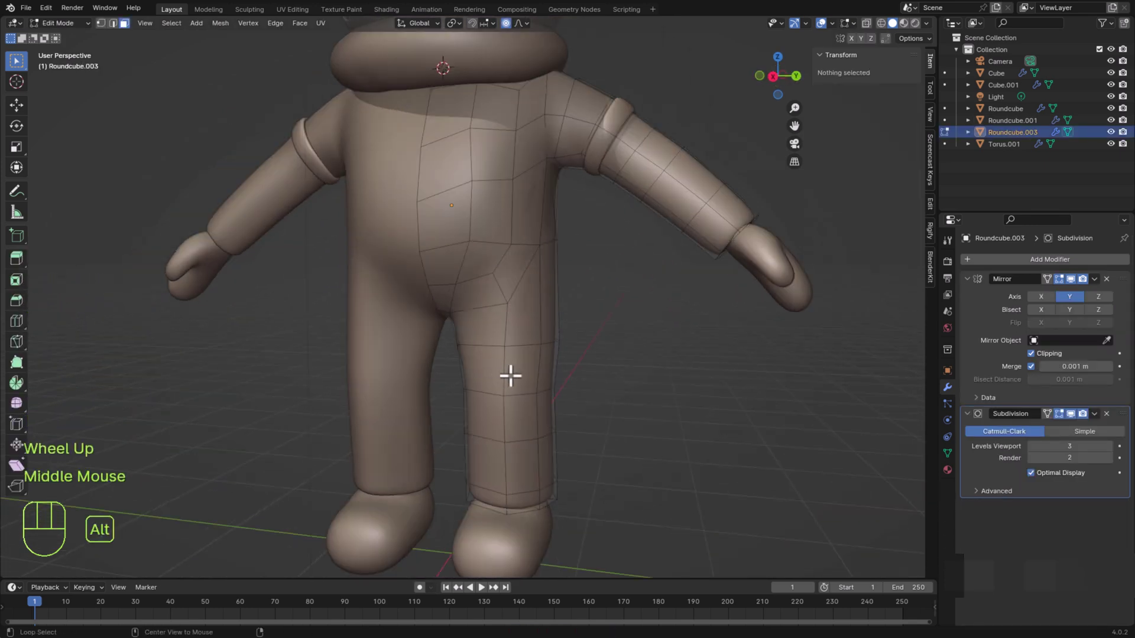
alt+click(510, 376)
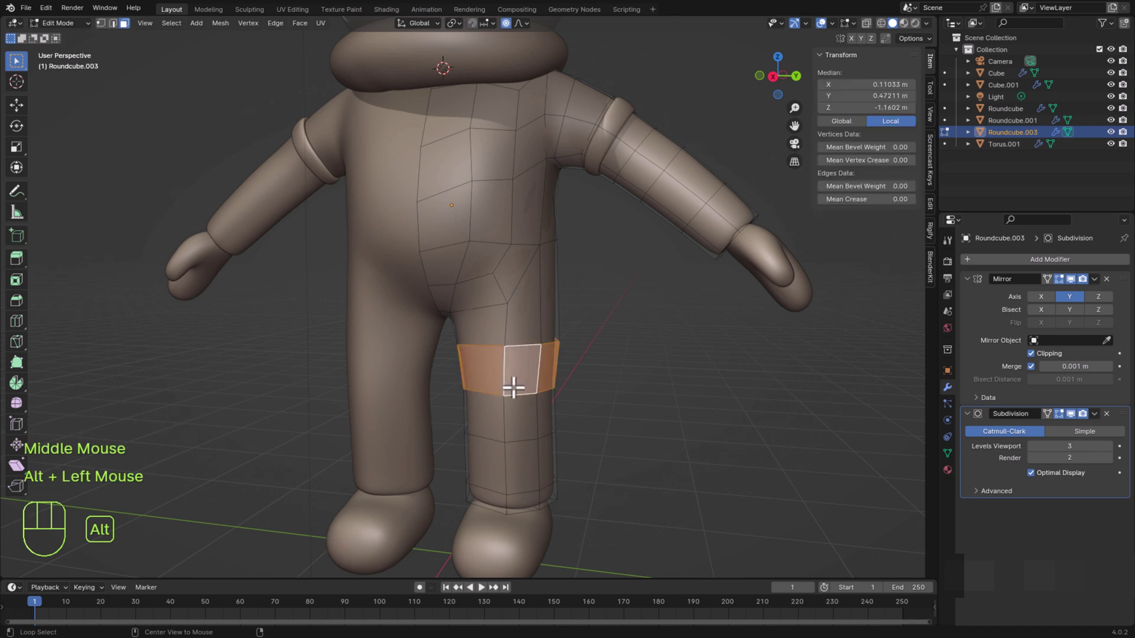
key(shift+d)
right_click(621, 399)
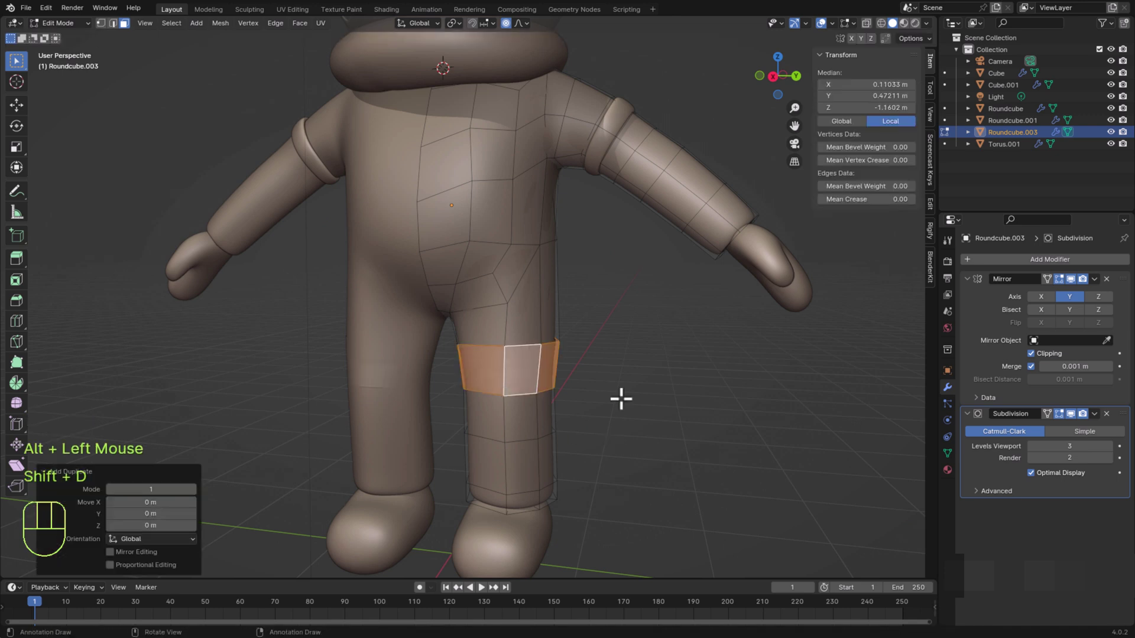
key(p)
click(545, 398)
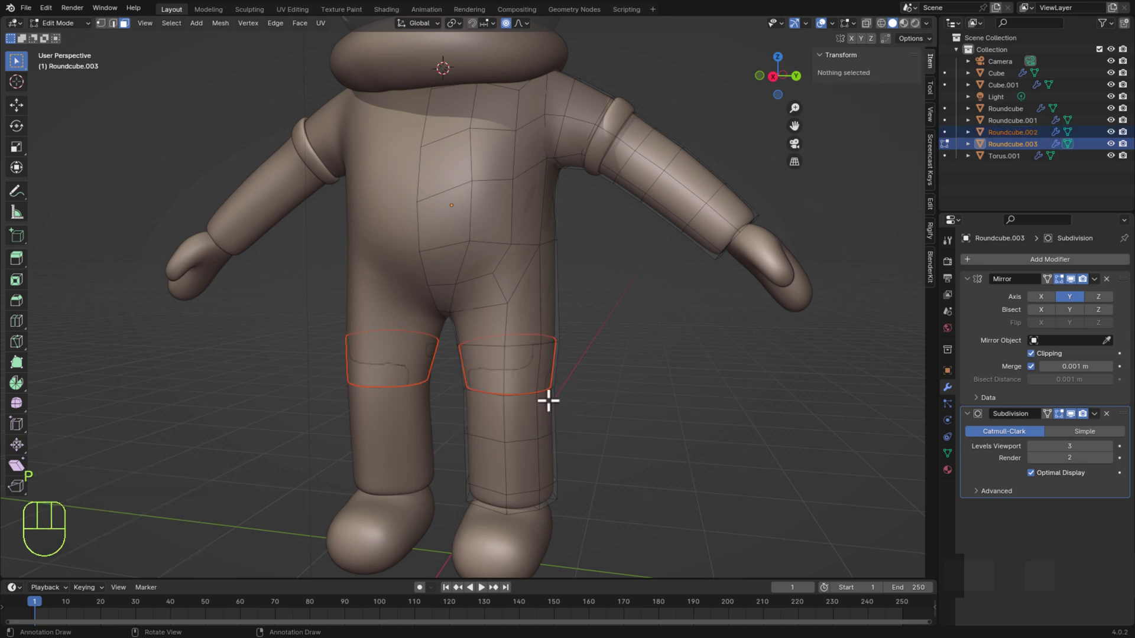
Set the origin of the separated leg bands to their geometry and use the body as the object for their Mirror modifier
middle_drag(578, 438, 588, 456)
key(Tab)
scroll(587, 453, up, 2)
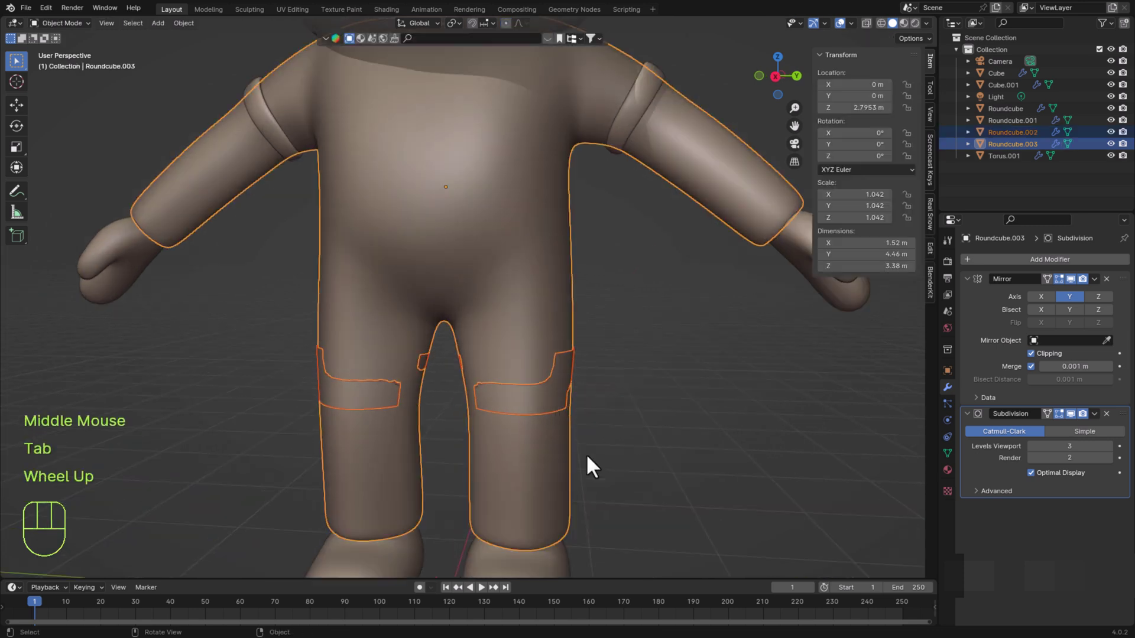
click(639, 410)
click(552, 414)
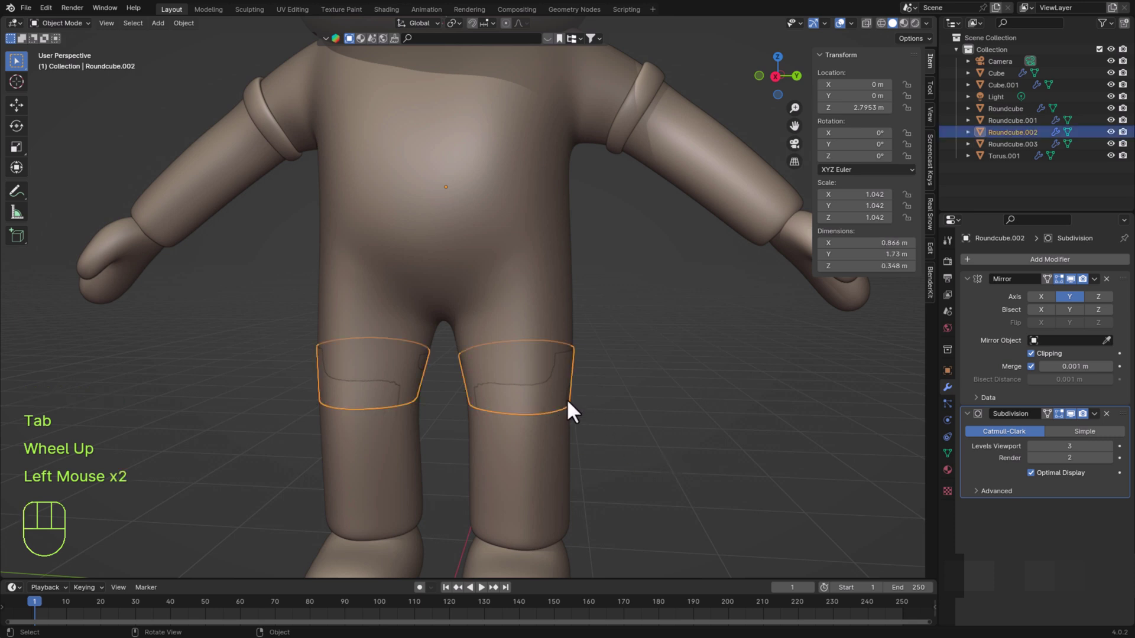
click(190, 23)
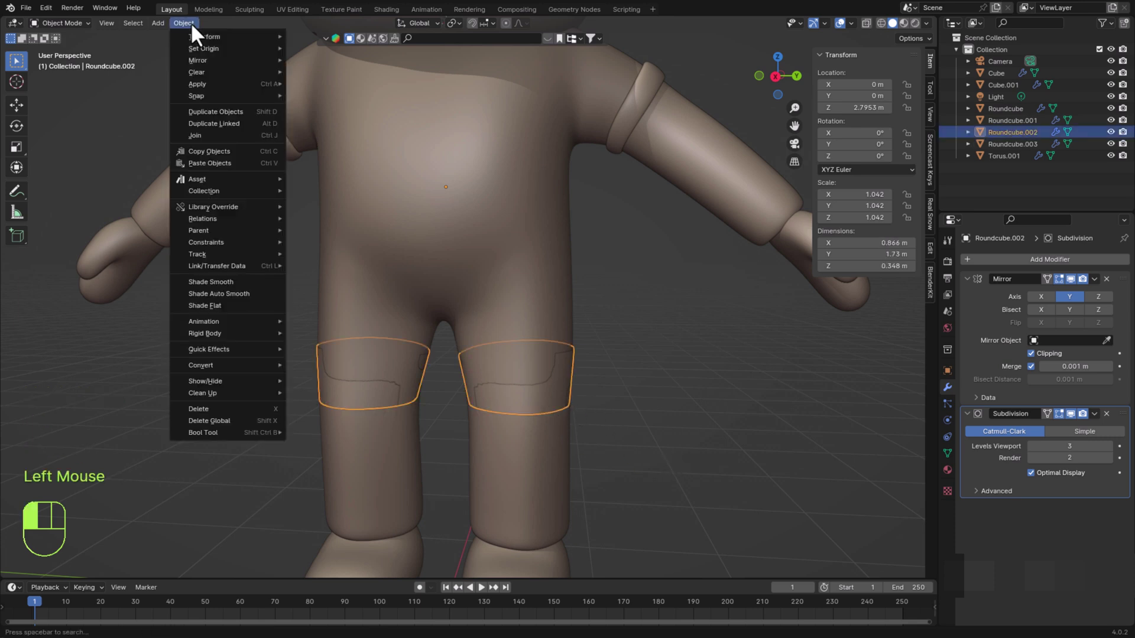
mouse_move(202, 50)
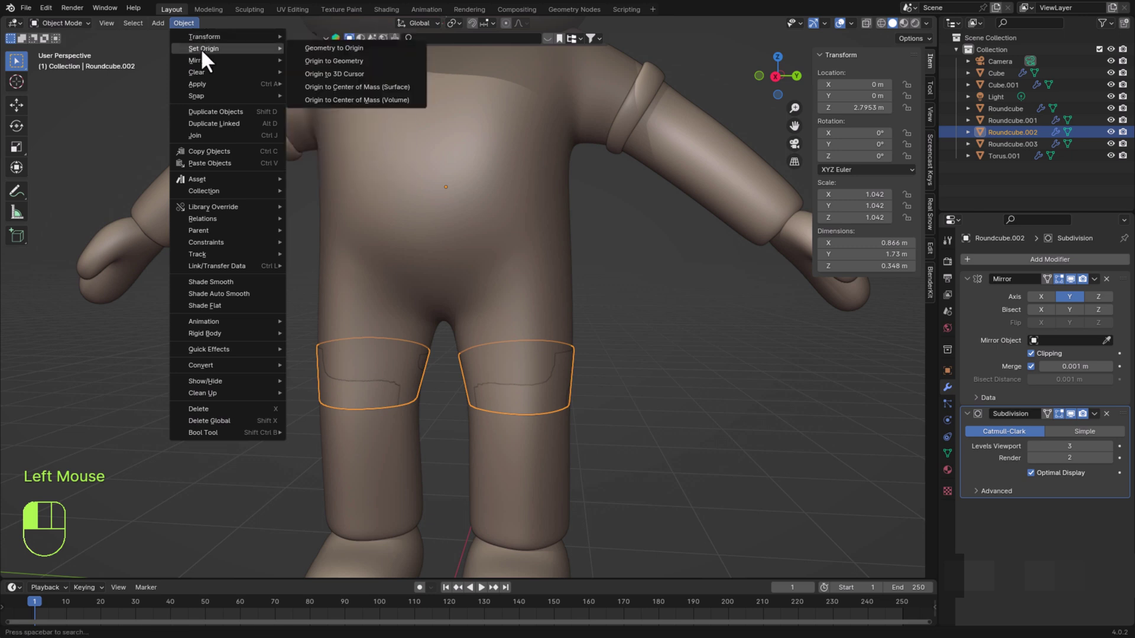
click(361, 61)
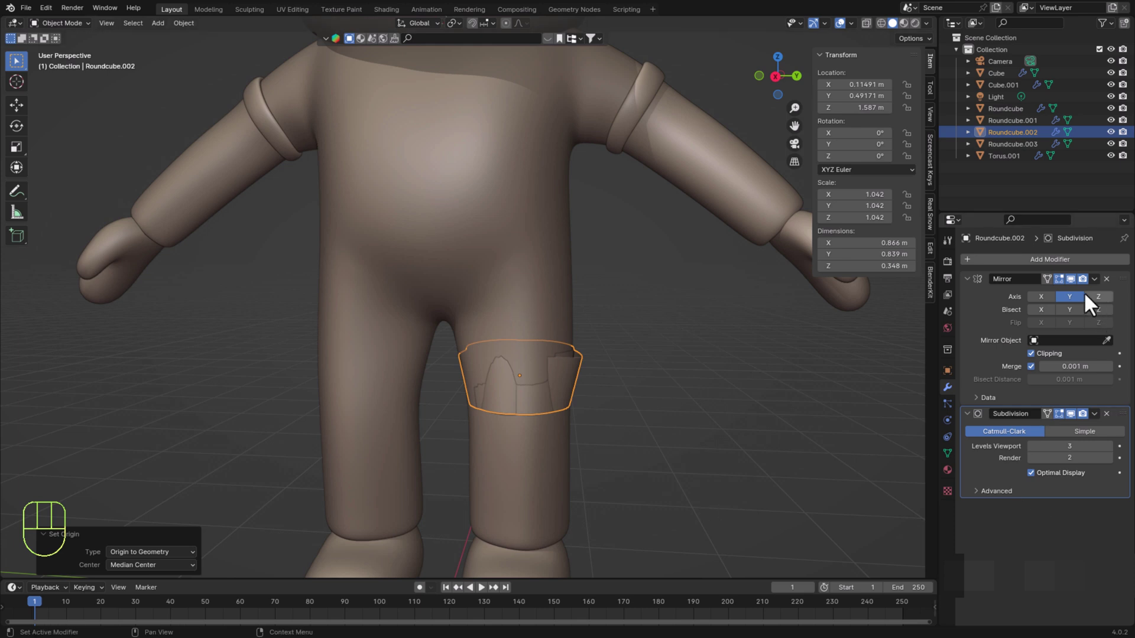
click(1106, 340)
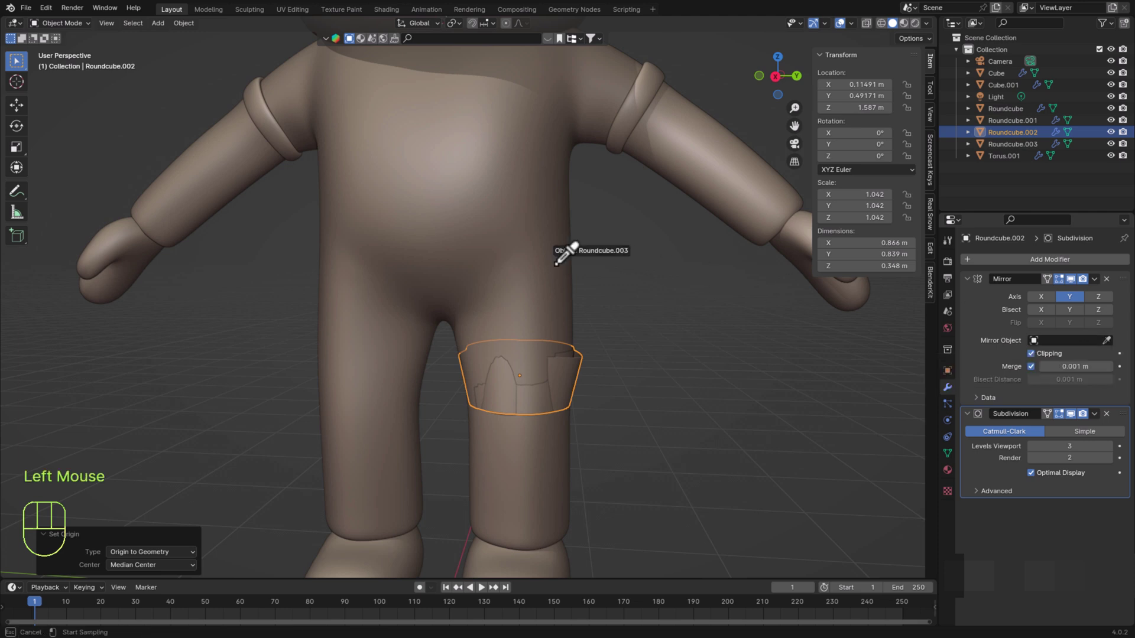
click(570, 254)
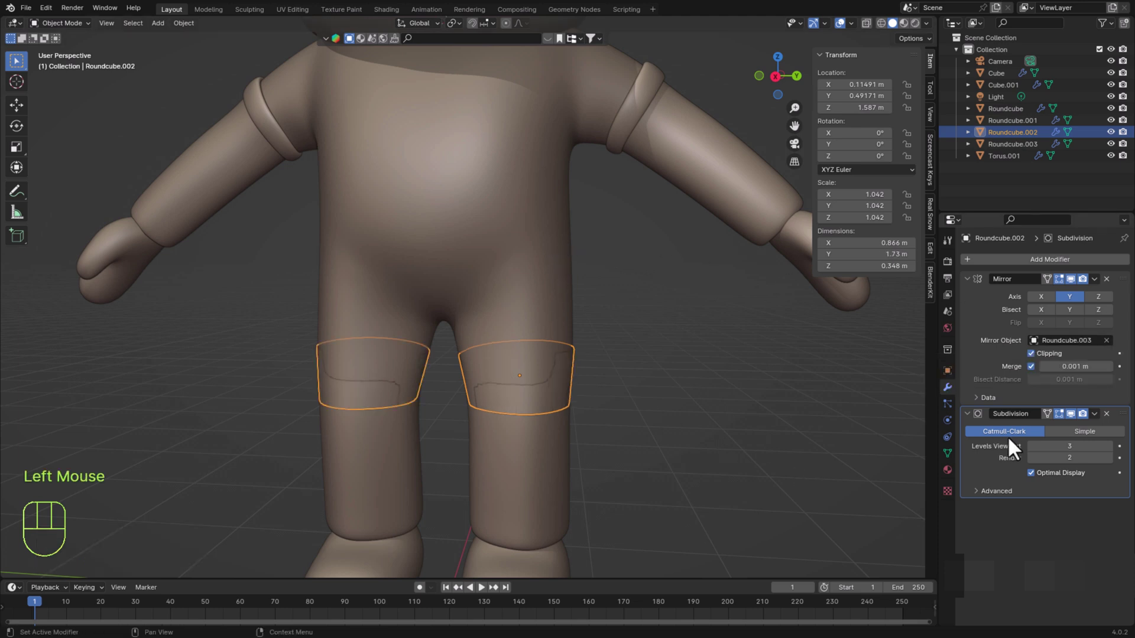
Add a Solidify modifier to the upper leg bands, placed first in the modifier stack, with a thickness of -0.07 m
click(1071, 259)
mouse_move(1072, 255)
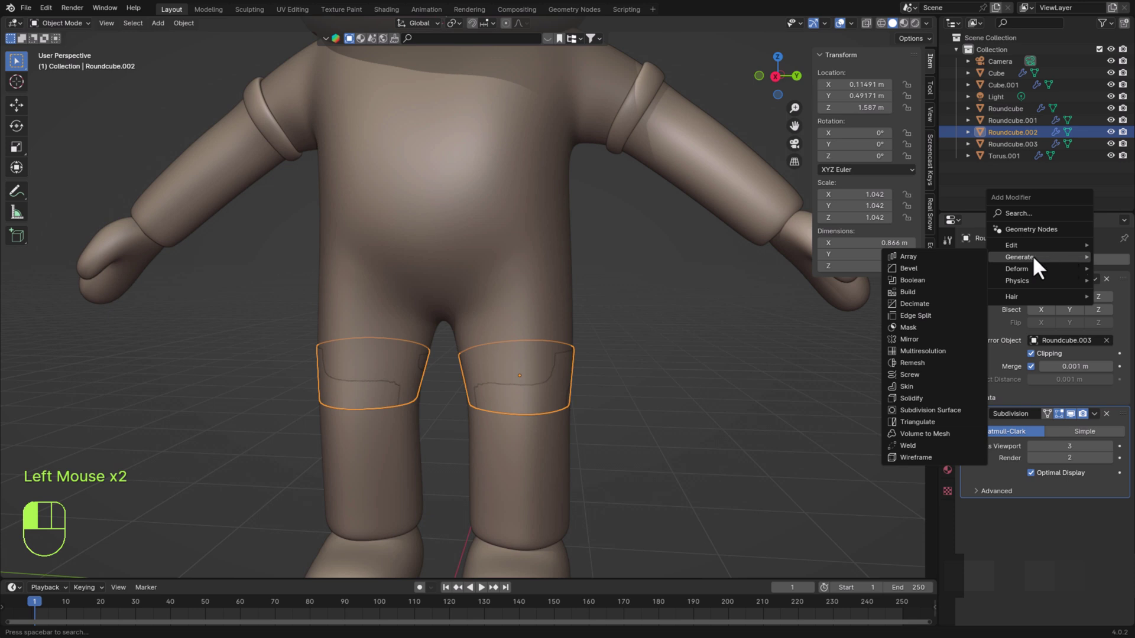
click(911, 398)
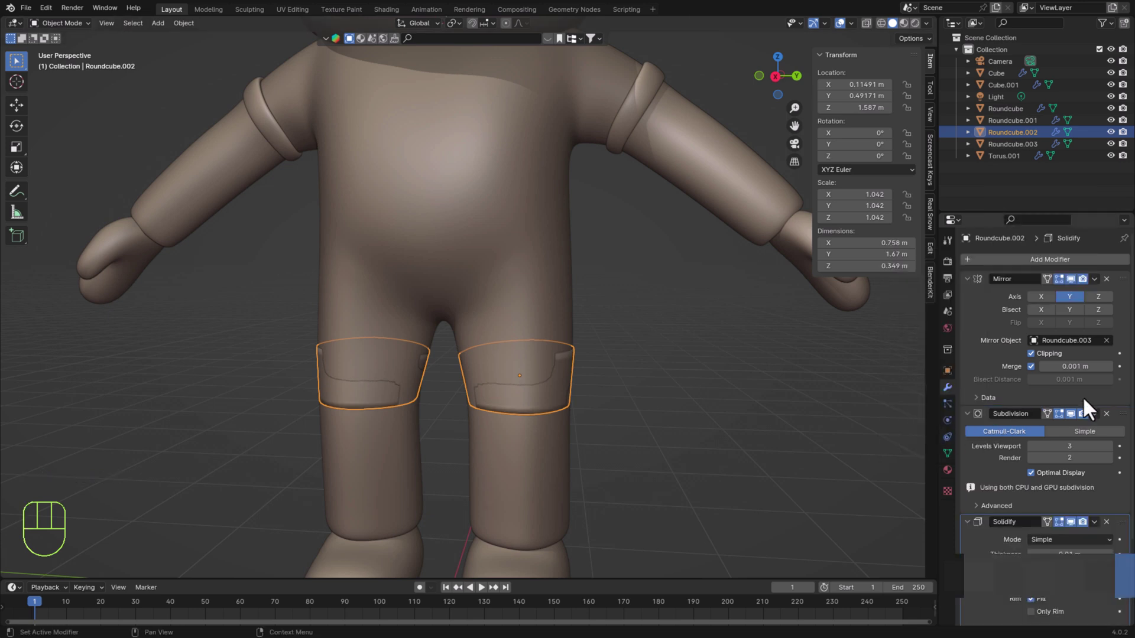
drag(1123, 521, 1128, 277)
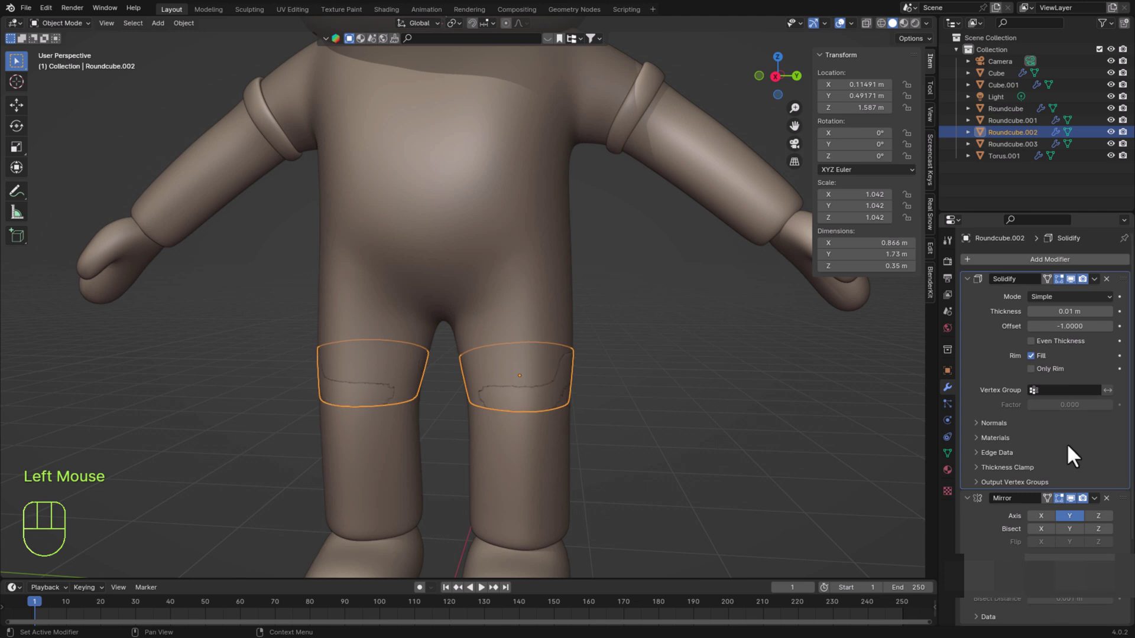
drag(1068, 311, 1044, 311)
middle_drag(674, 449, 679, 452)
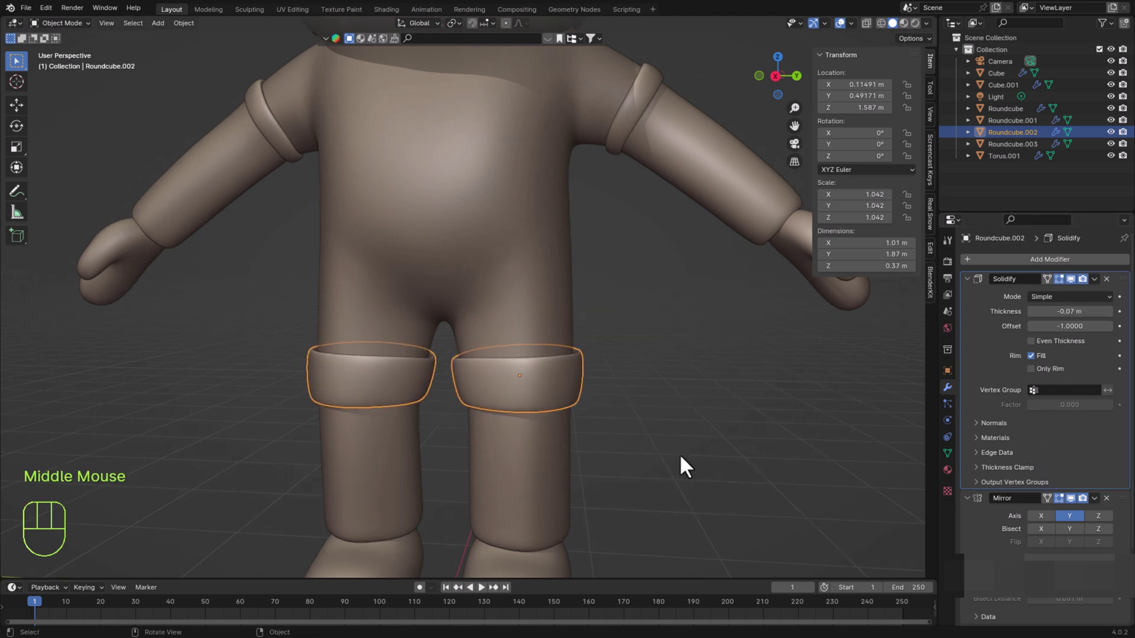
Narrow the upper leg bands along the Z axis to a Z scale of about 0.588
key(s)
key(z)
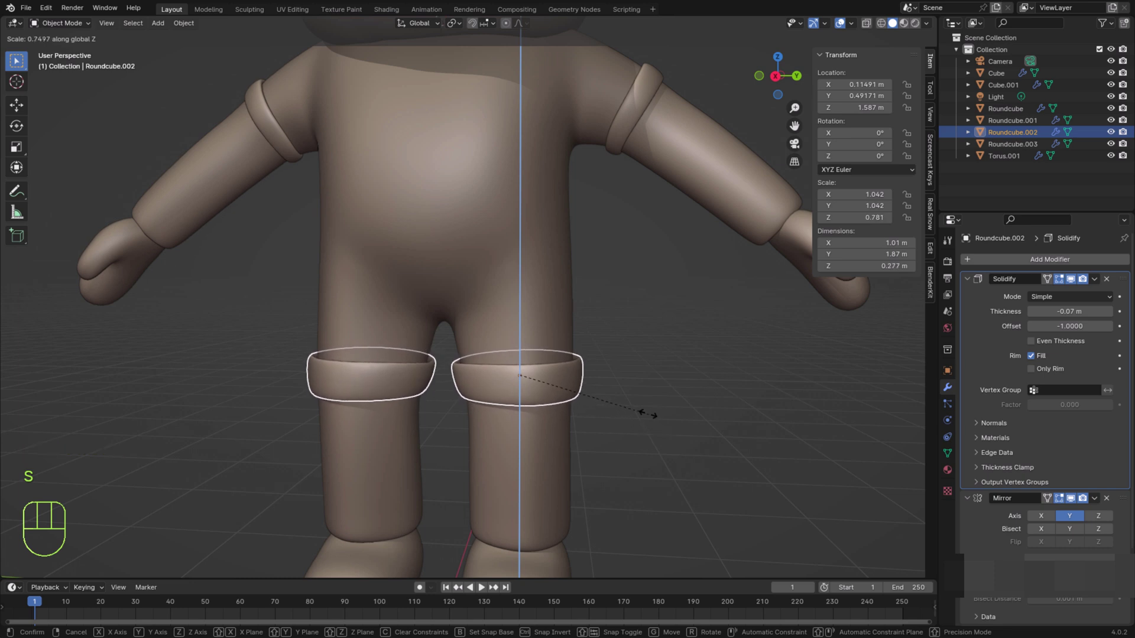
click(619, 406)
Scale the upper leg bands down uniformly to an X and Y scale of about 0.962 and save the file
scroll(719, 494, up, 3)
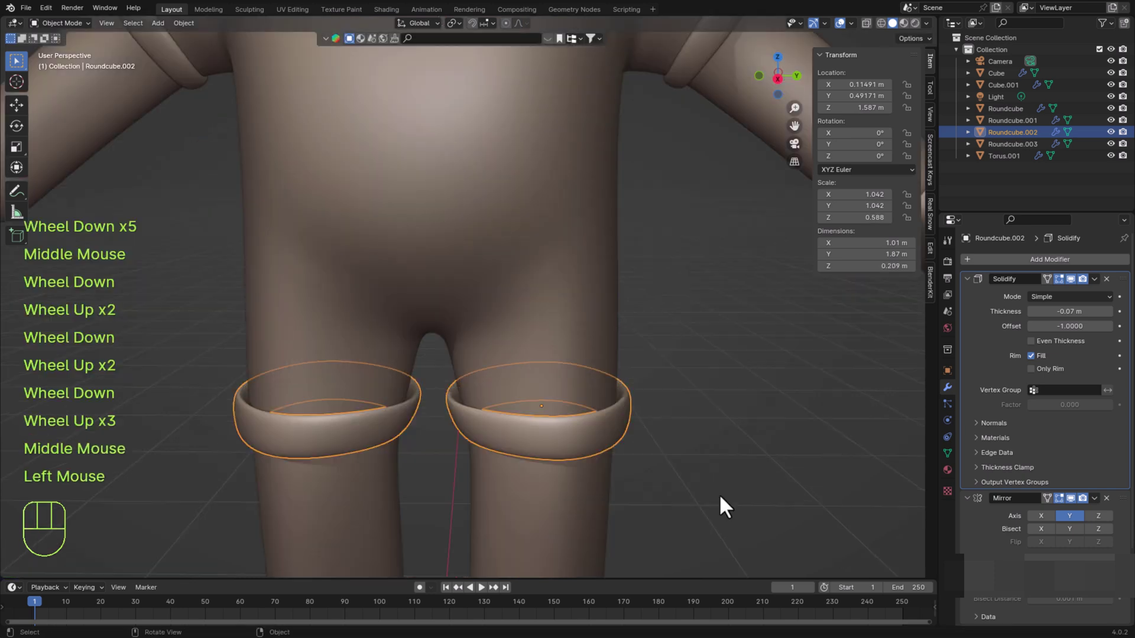
key(s)
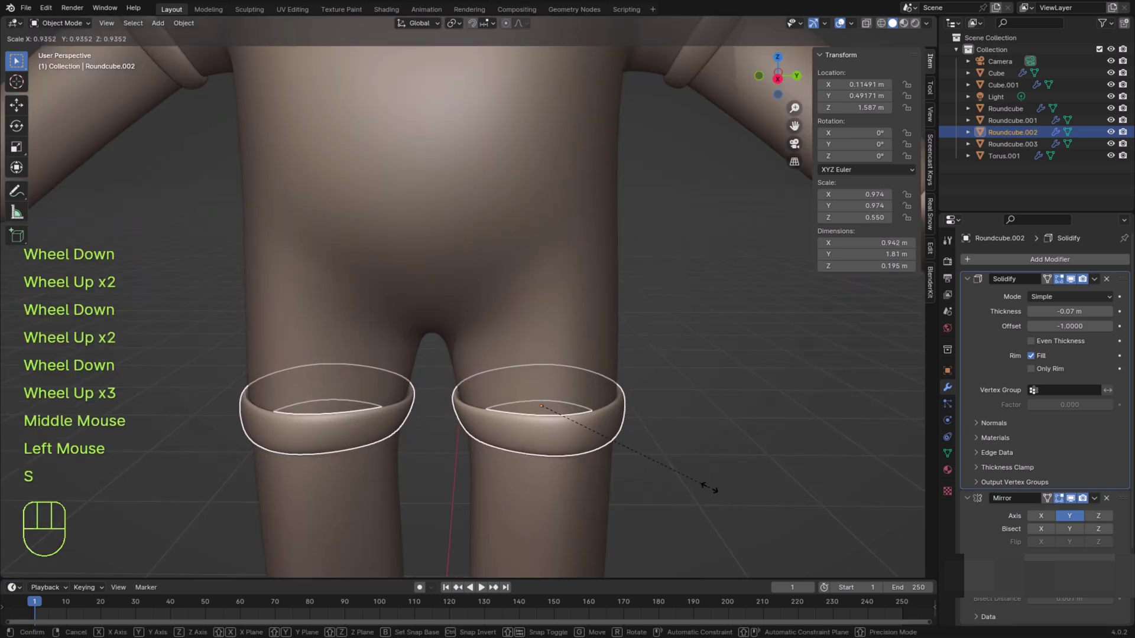
click(676, 495)
scroll(648, 494, down, 3)
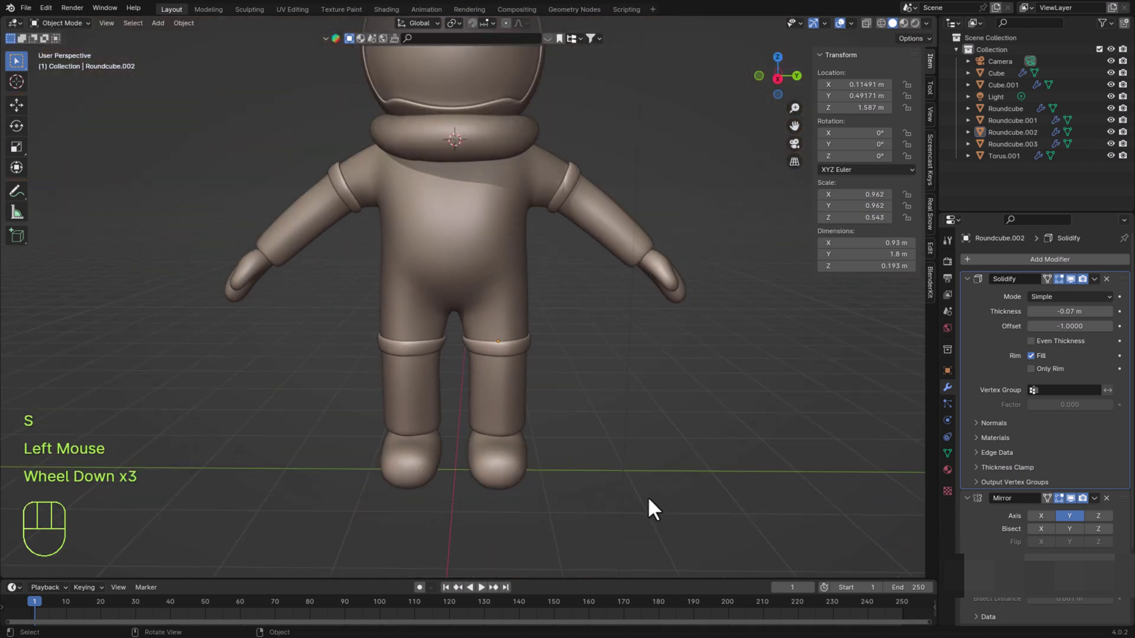
scroll(647, 495, up, 1)
middle_drag(647, 496, 535, 497)
key(ctrl+s)
Duplicate the lowest face loop of the body's leg, just above the foot, in place and separate the copy into its own object
click(528, 488)
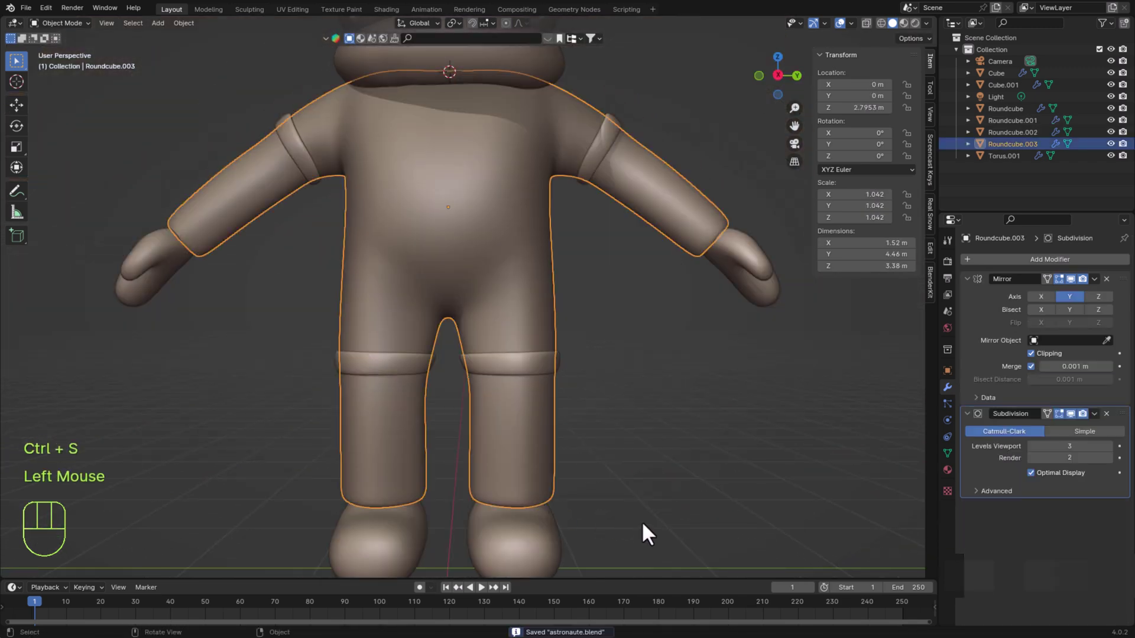
key(Tab)
shift+middle_drag(641, 520, 616, 471)
scroll(569, 476, up, 2)
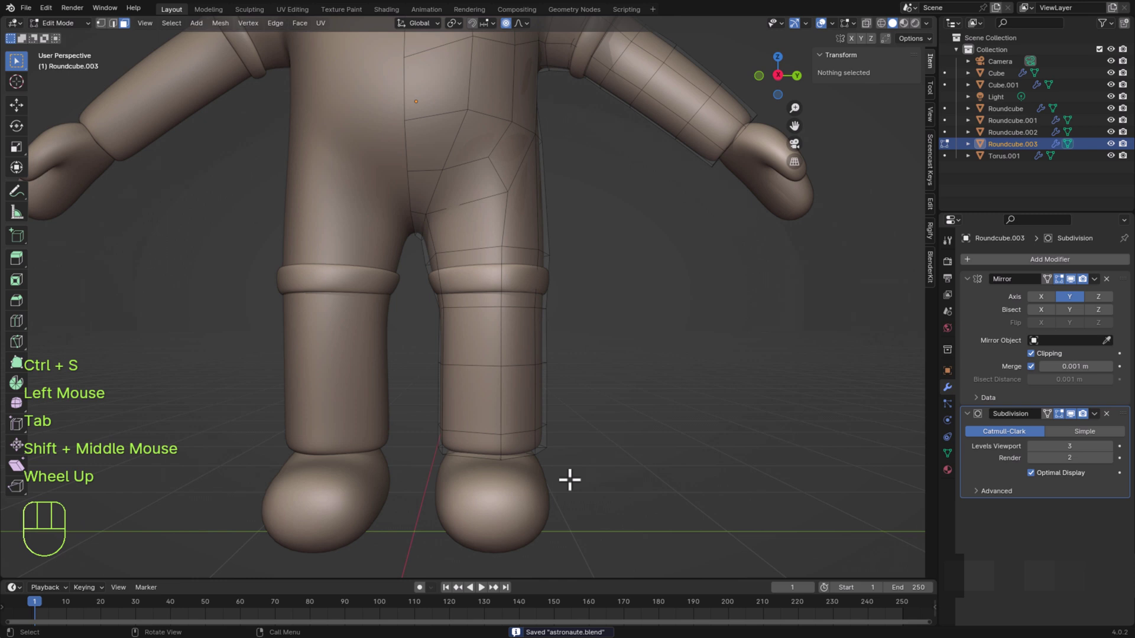
alt+click(508, 451)
key(shift+d)
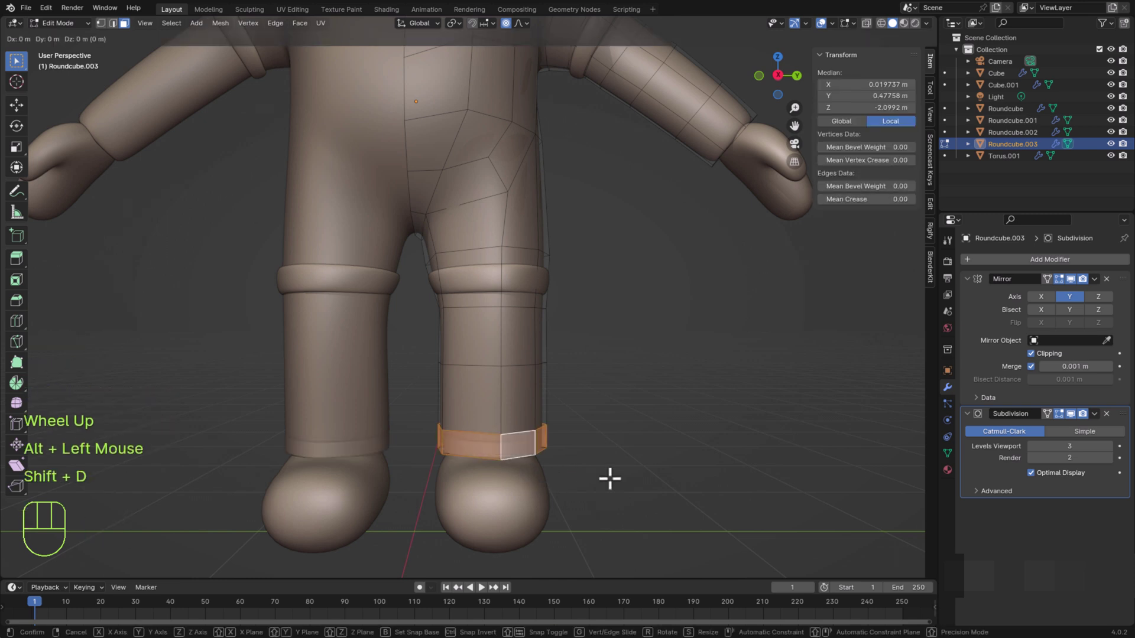
right_click(610, 478)
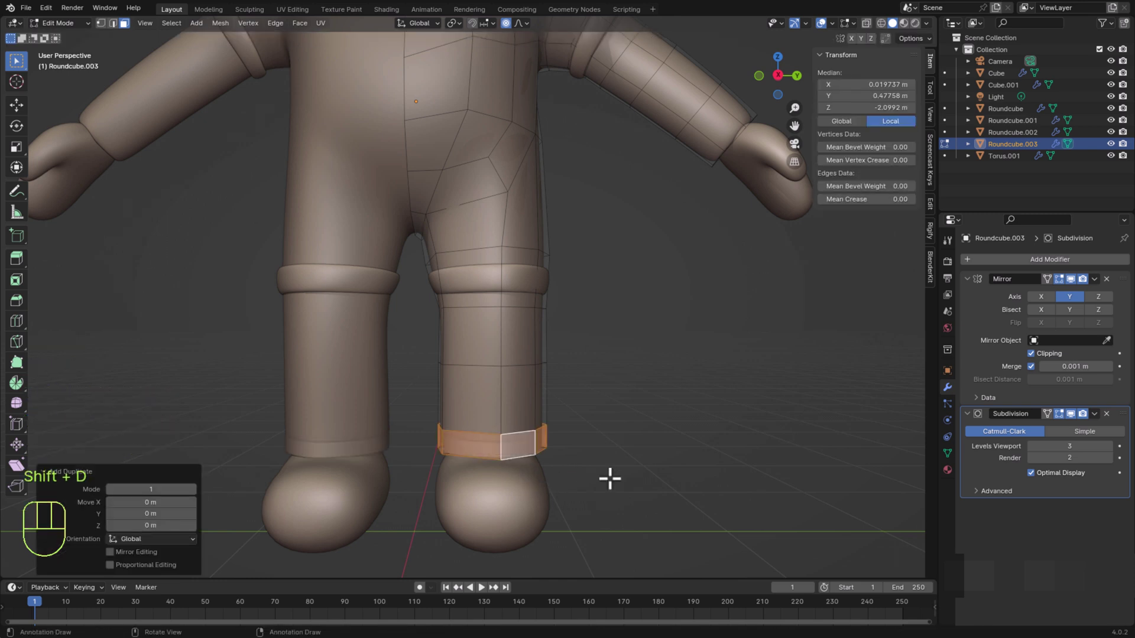
key(p)
click(610, 478)
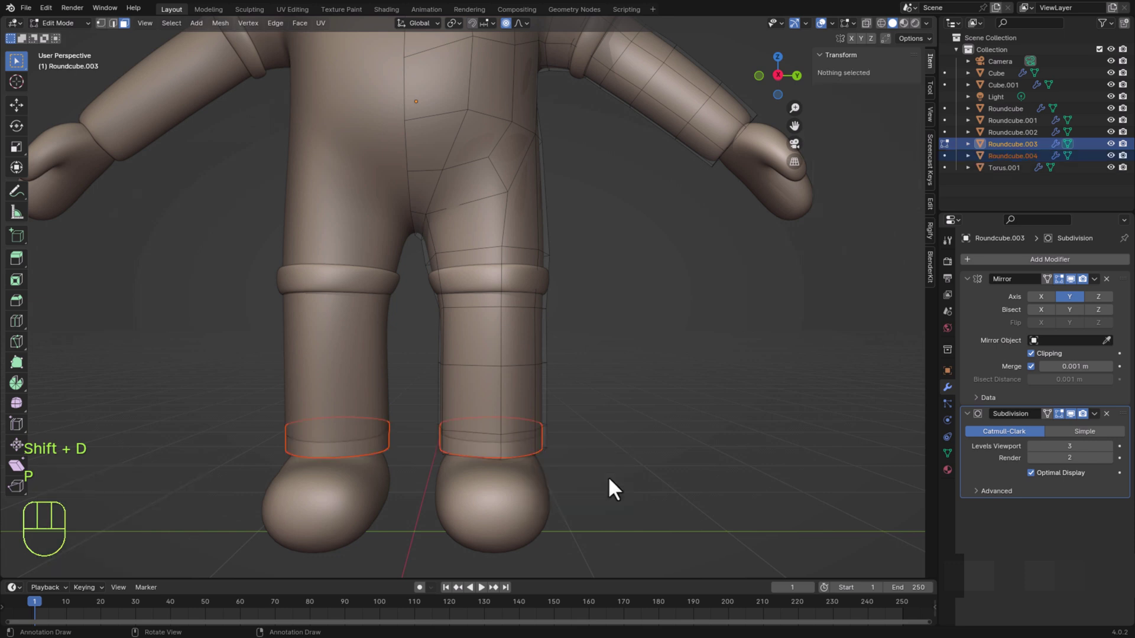
Set the origin of the separated ankle bands to their geometry and use the body as the object for their Mirror modifier
key(Tab)
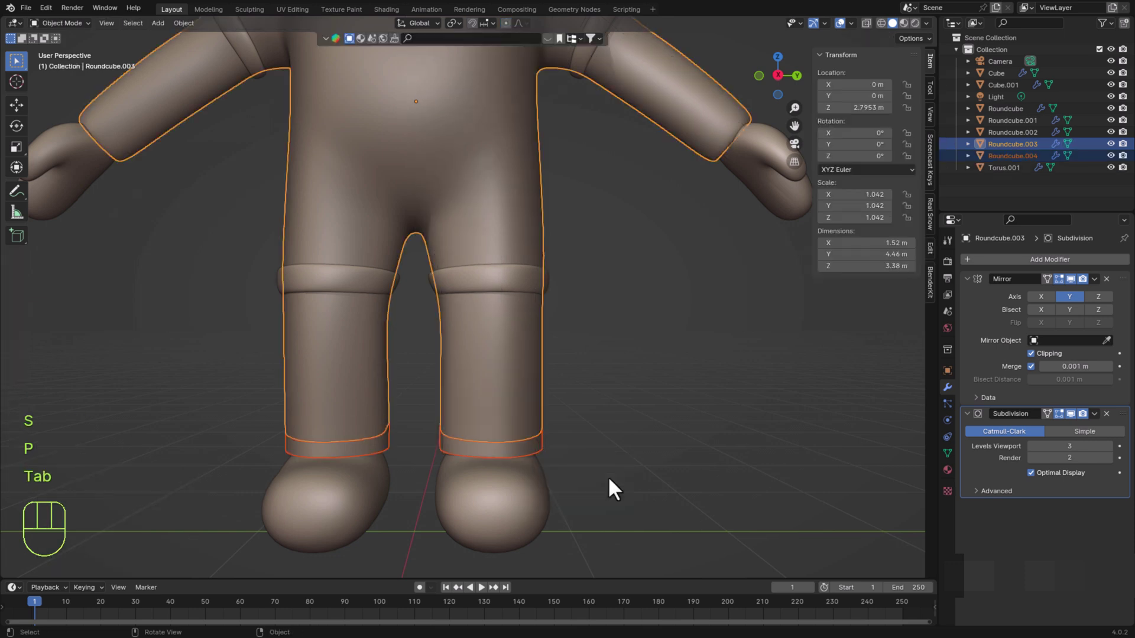
click(640, 477)
click(513, 451)
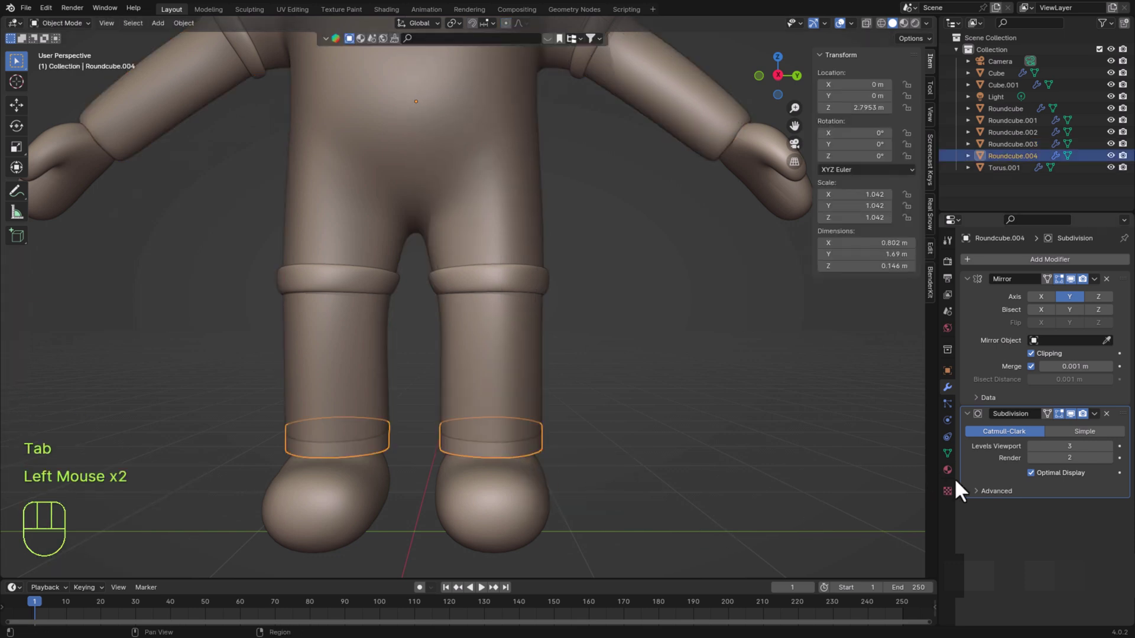
click(183, 22)
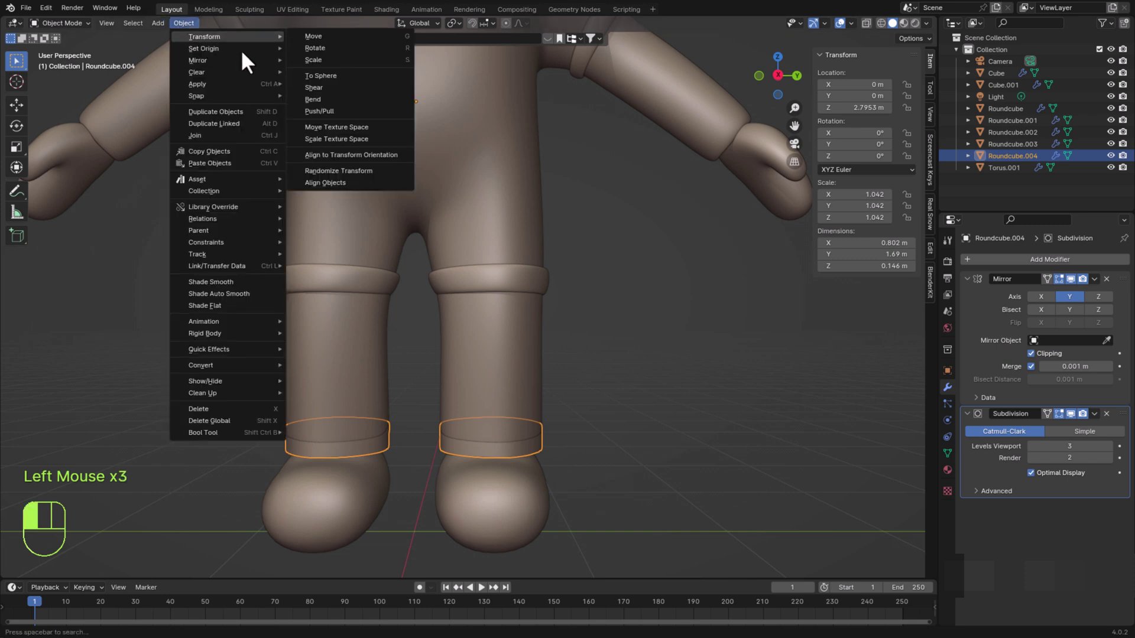
mouse_move(202, 50)
click(337, 61)
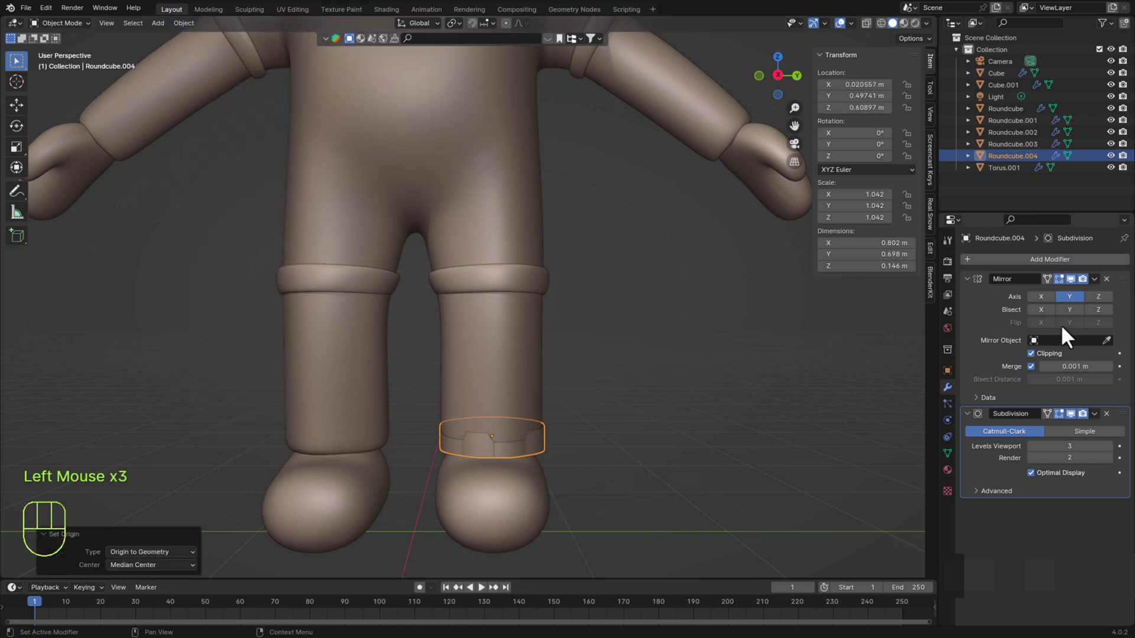
click(1106, 341)
click(528, 353)
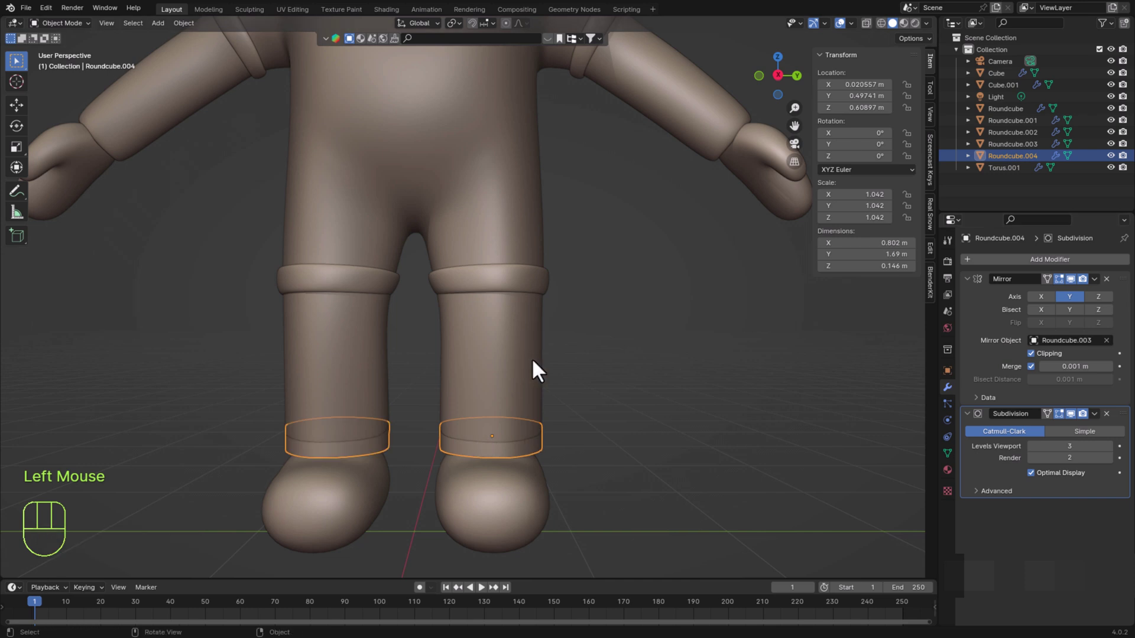
Add a Solidify modifier to the ankle bands, place it first in the stack and set its thickness to -0.07 m
click(1073, 263)
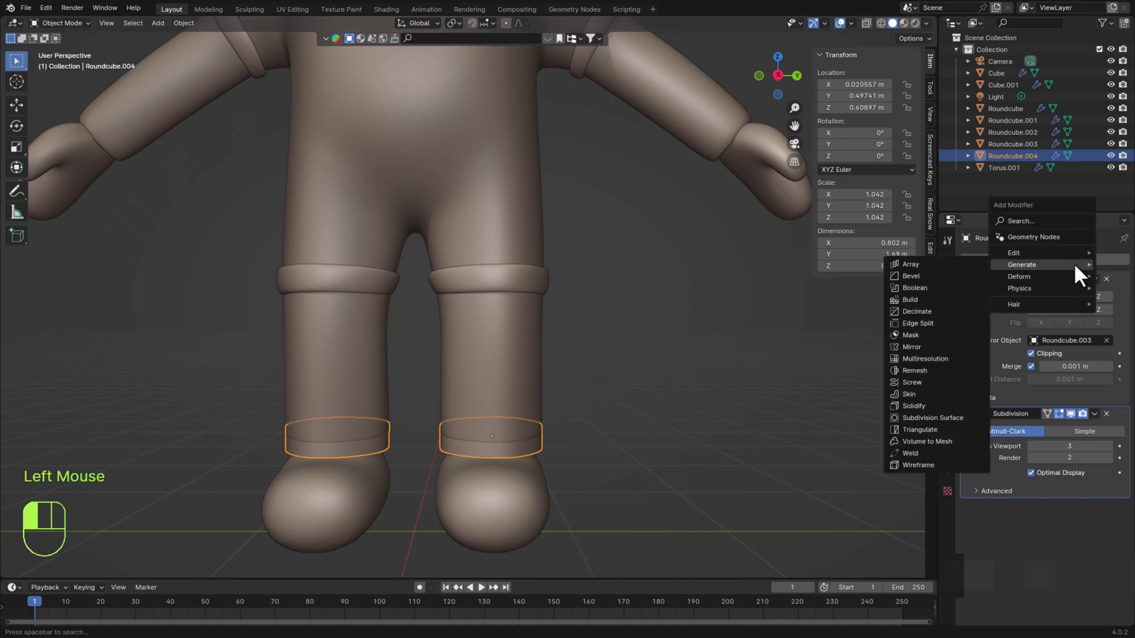
click(930, 407)
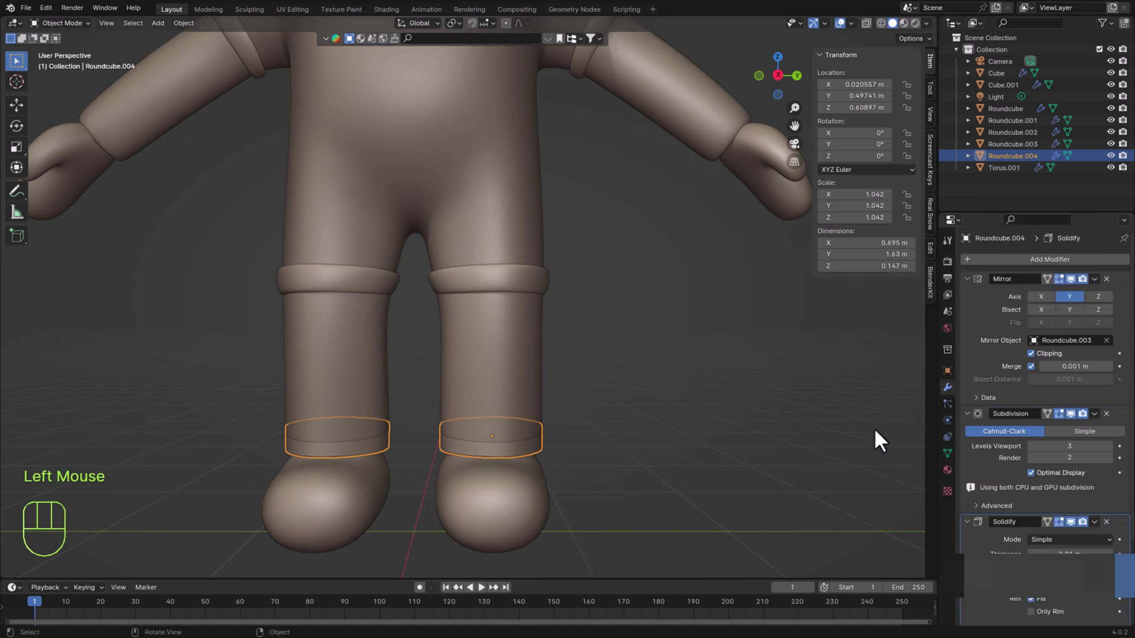
drag(1123, 522, 1115, 270)
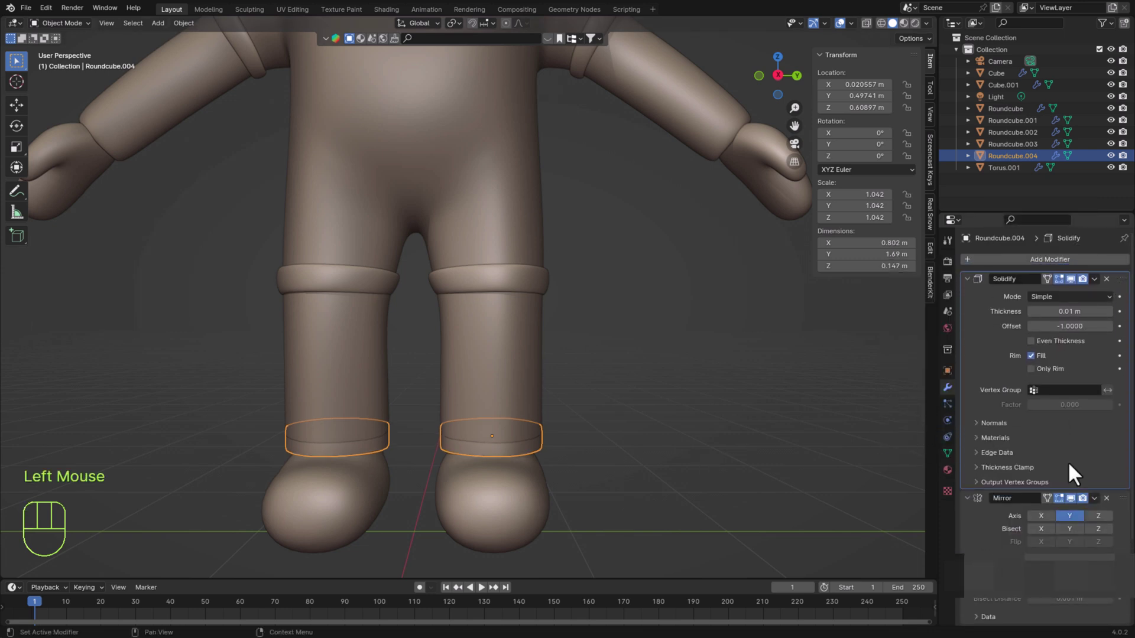
drag(1087, 311, 1073, 311)
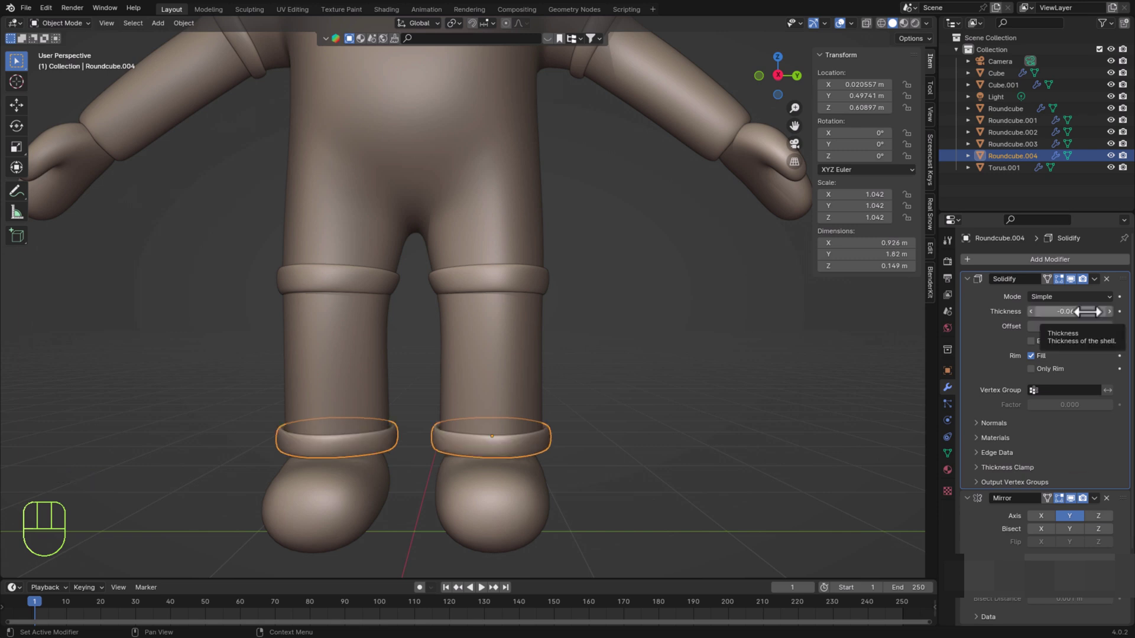
click(1084, 312)
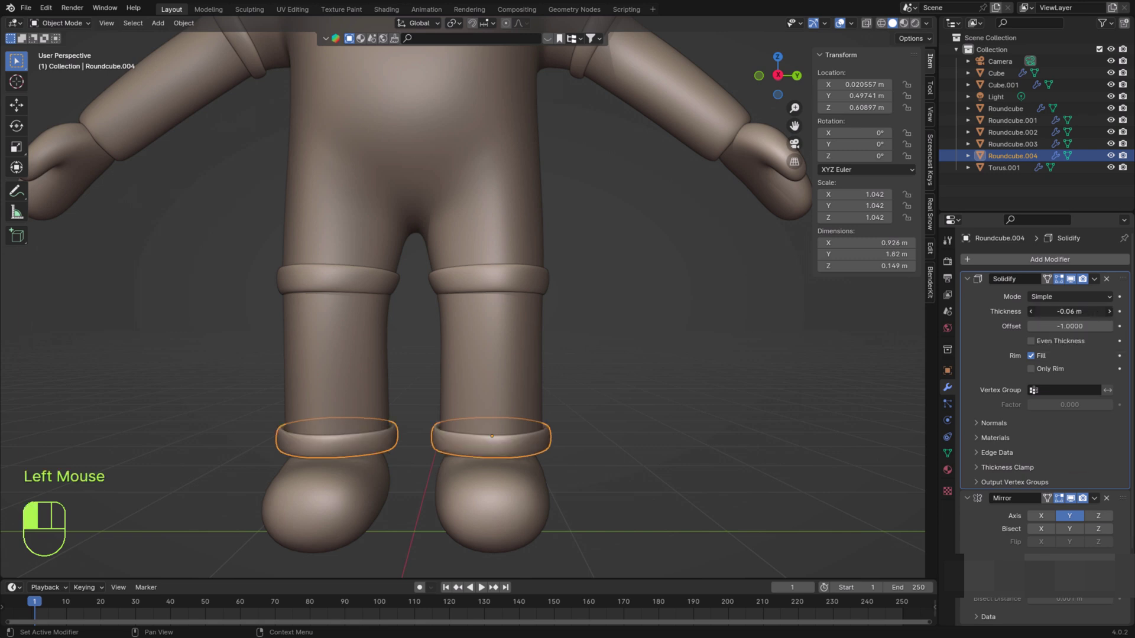
drag(1085, 312, 1081, 311)
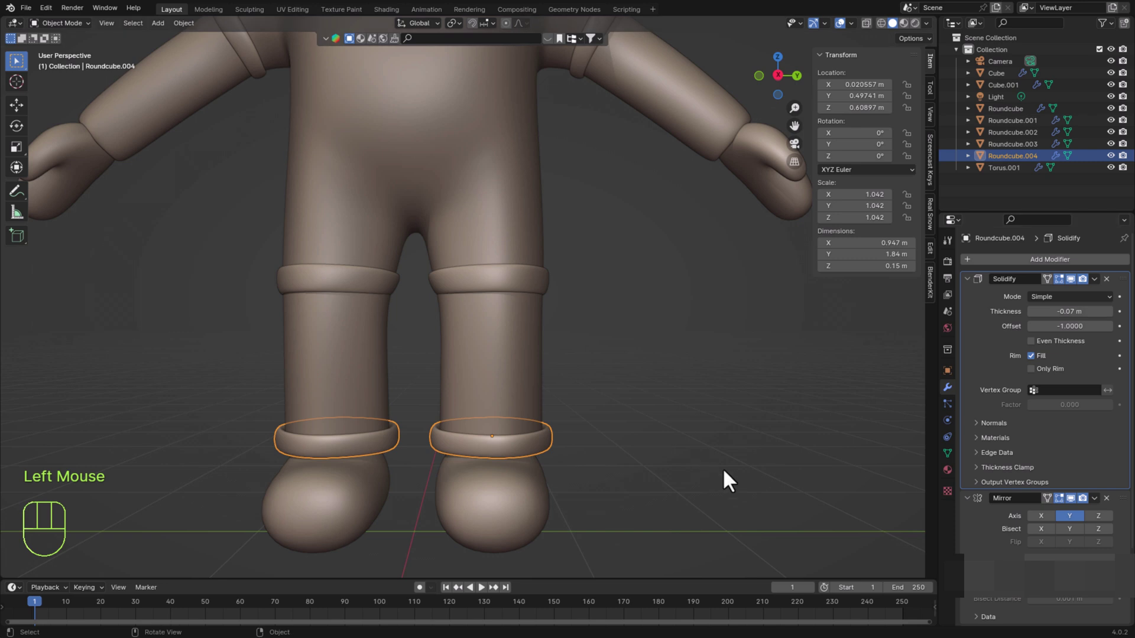
Scale the ankle bands down uniformly to a scale of about 0.960
key(s)
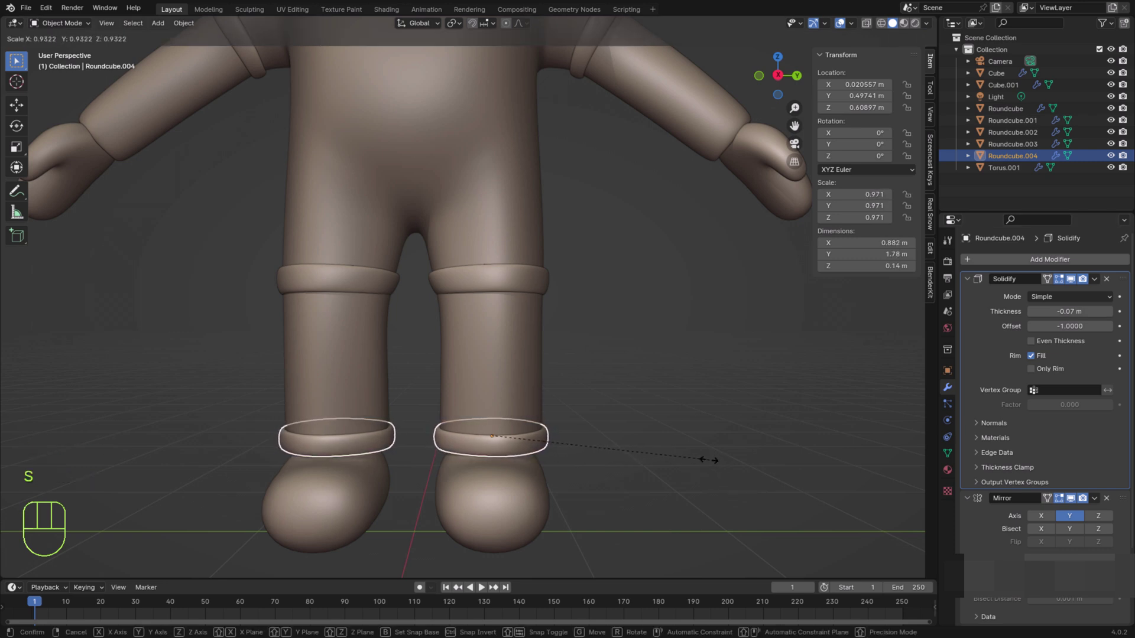
click(706, 459)
scroll(706, 459, up, 2)
shift+middle_drag(706, 460, 600, 503)
scroll(599, 503, down, 5)
scroll(611, 453, up, 5)
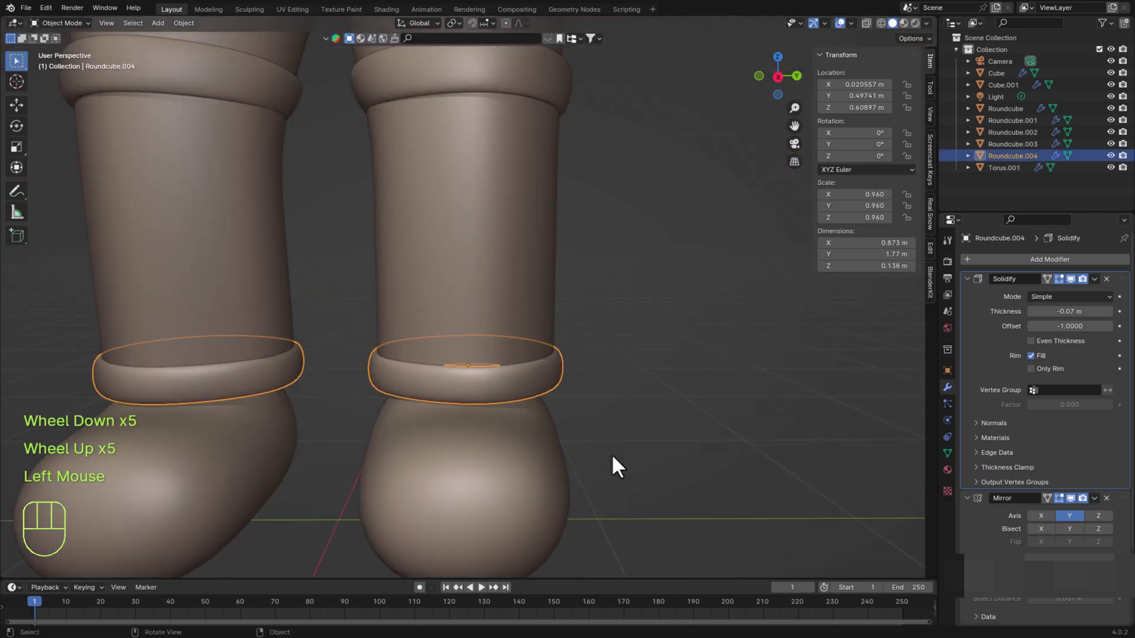
Stretch the ankle bands along the Z axis to a Z scale of about 1.098 and save the file
key(s)
key(z)
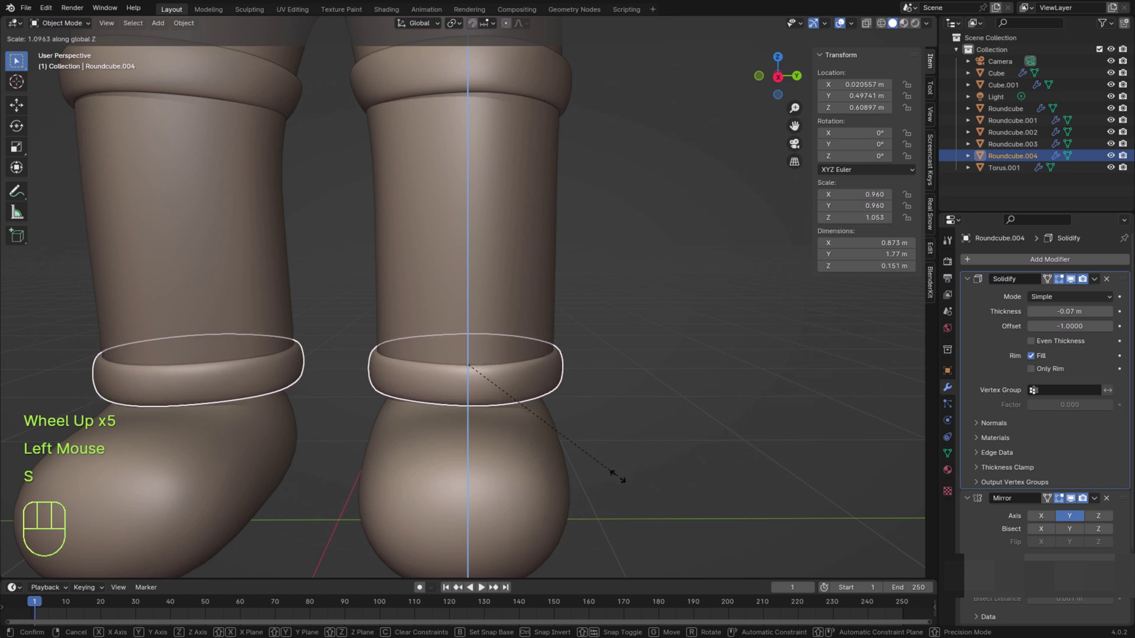
click(620, 482)
click(591, 497)
key(ctrl+s)
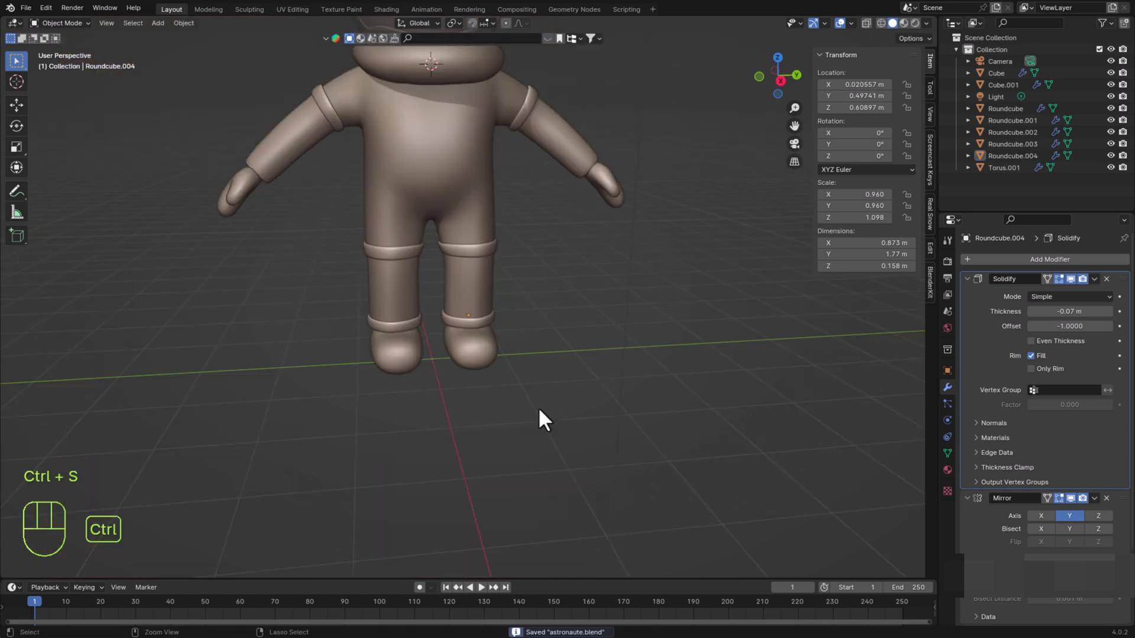
Add a Solidify modifier to the helmet shell and place it above the Subdivision modifier
scroll(539, 410, down, 2)
scroll(539, 409, up, 1)
shift+middle_drag(539, 410, 703, 439)
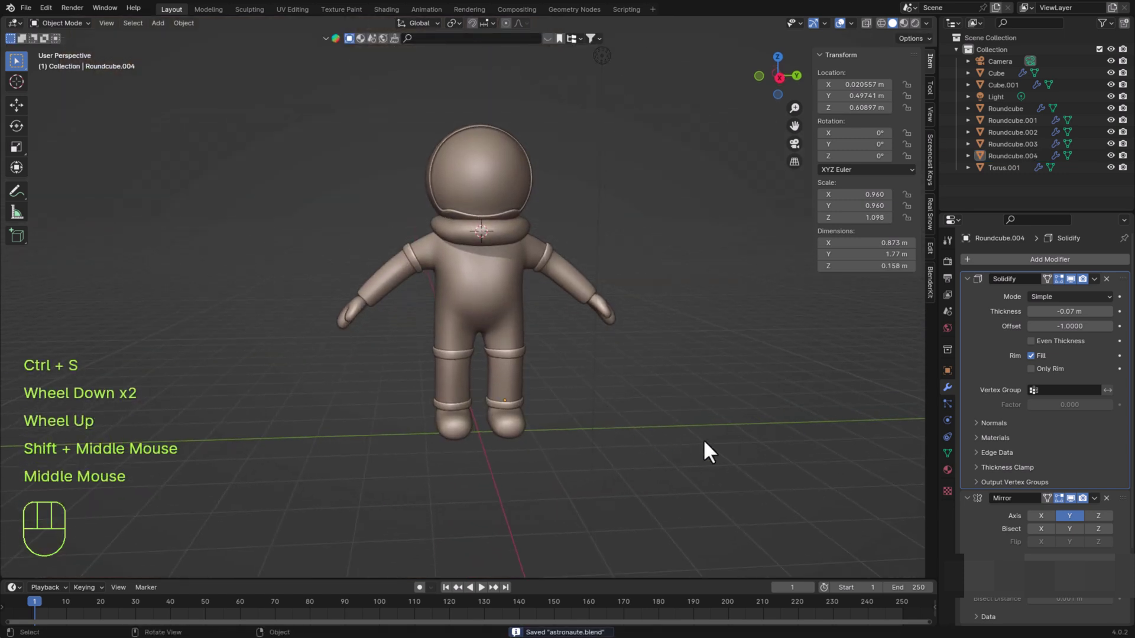
scroll(699, 447, up, 1)
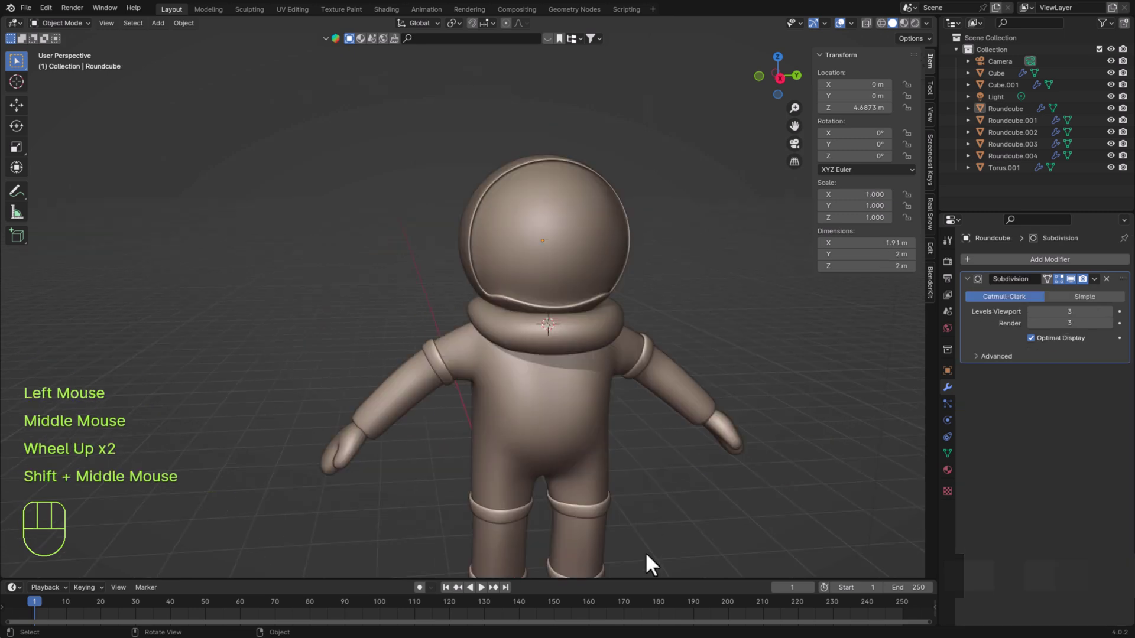
middle_drag(646, 553, 638, 490)
click(565, 293)
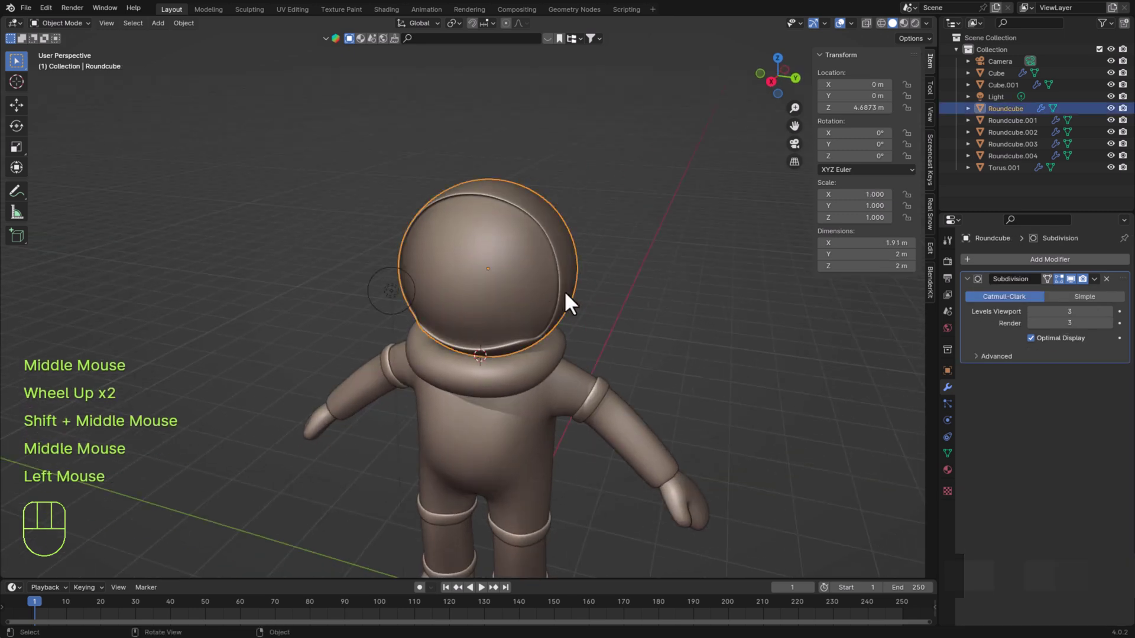
click(1070, 262)
mouse_move(1071, 265)
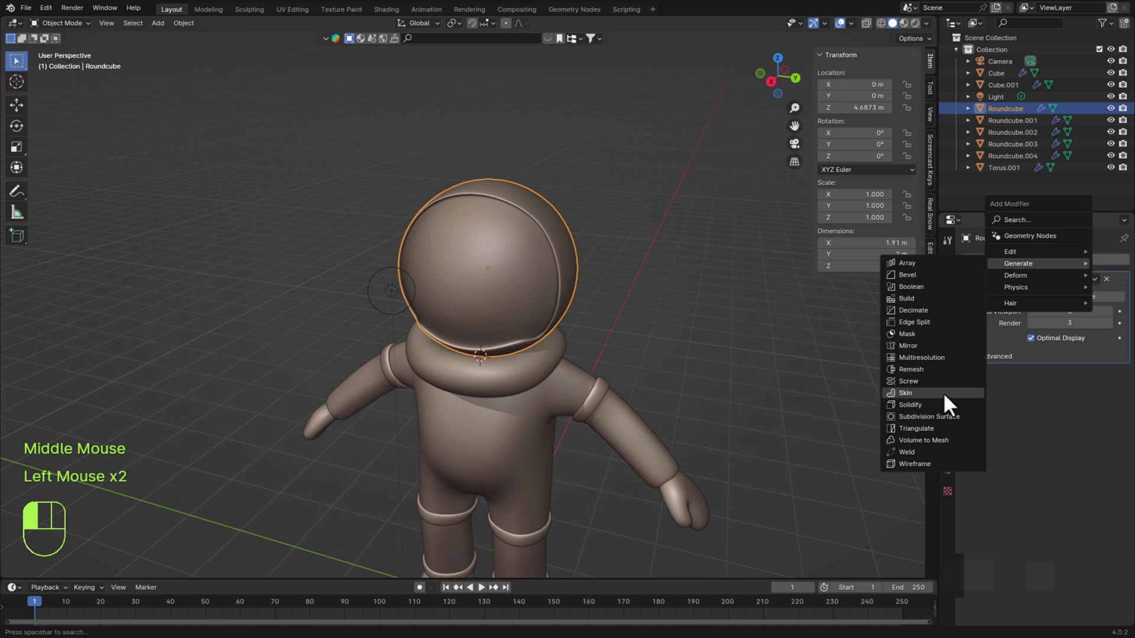
click(935, 405)
middle_drag(1001, 452, 994, 430)
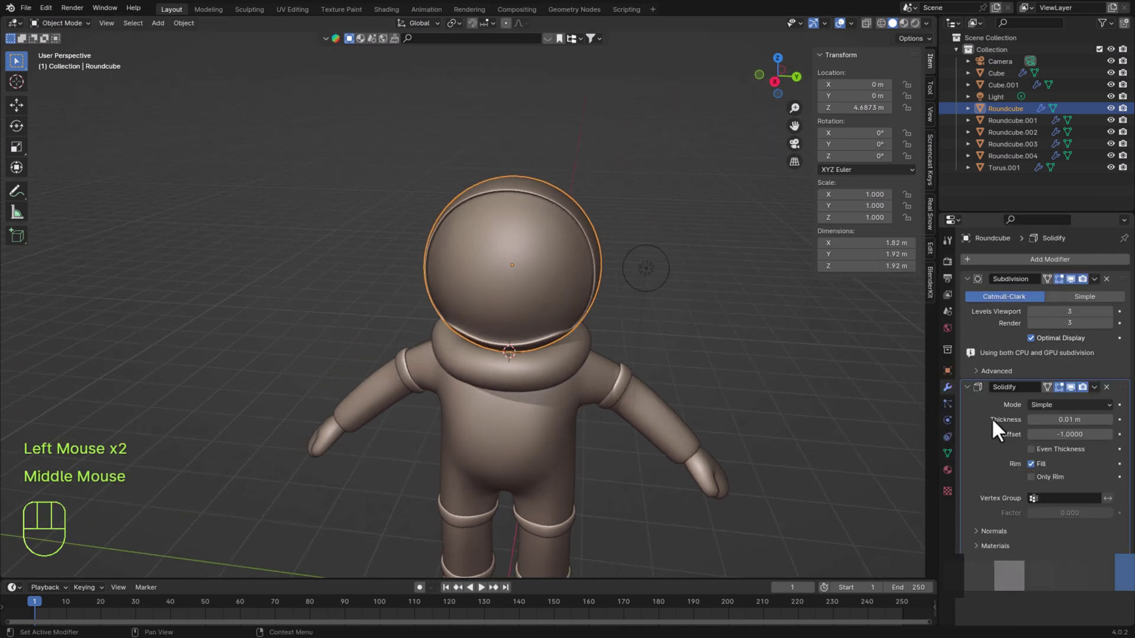
click(1123, 392)
drag(1124, 391, 1124, 281)
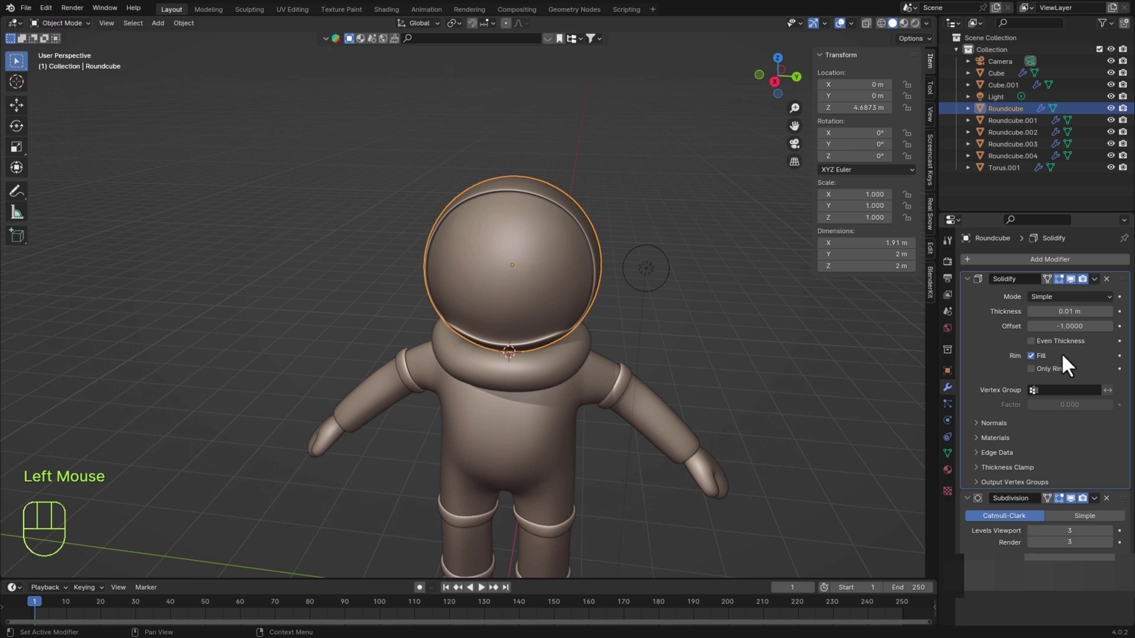
Set the thickness of the helmet's Solidify modifier to -0.05 m
double_click(1071, 312)
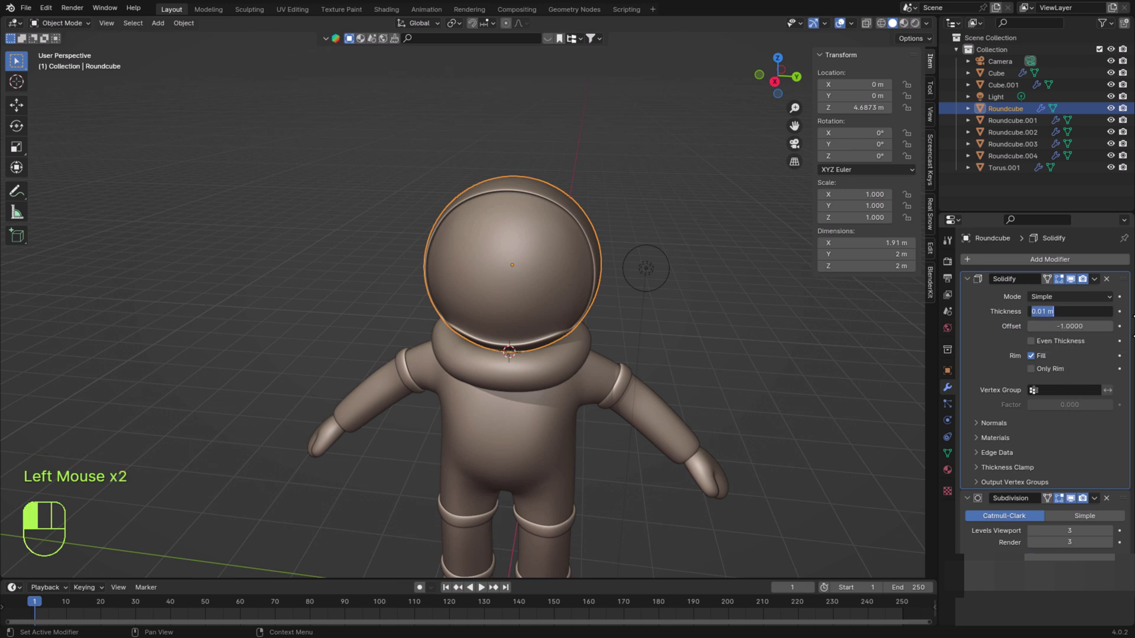
text(-0)
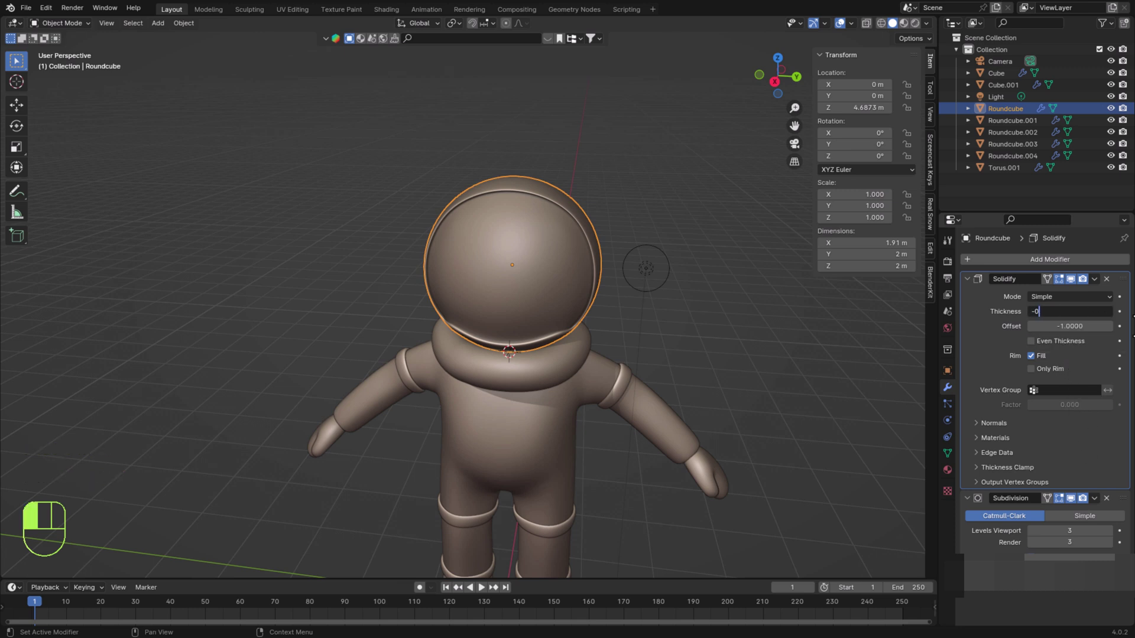
text(.05)
key(Return)
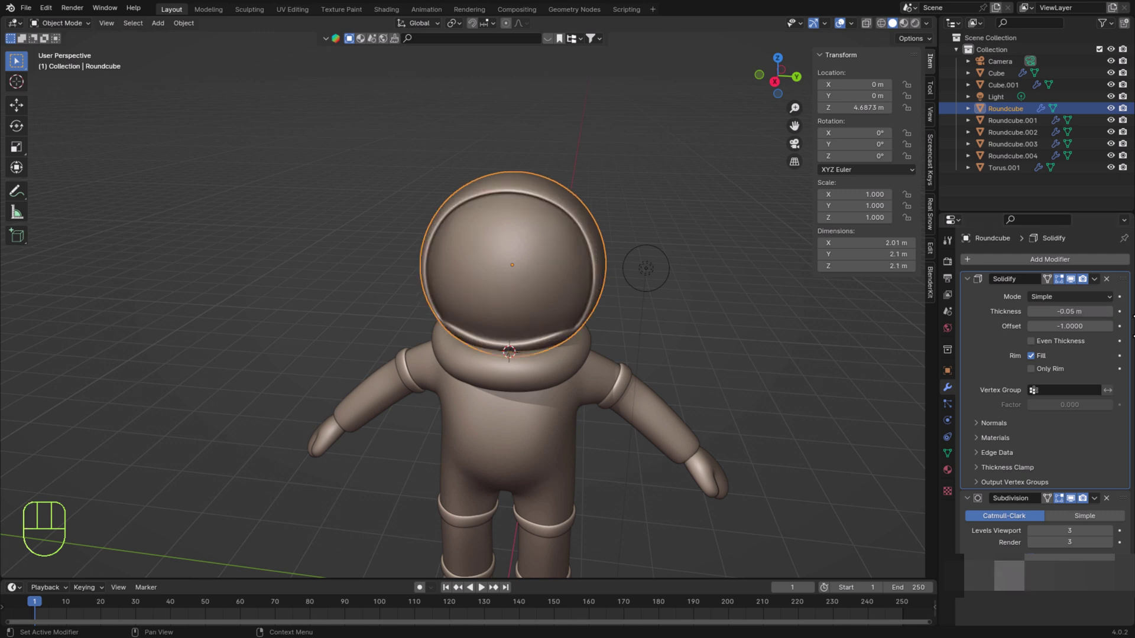
Add a cube for the backpack and move it along the X axis by about -1.78 m, behind the astronaut's back
mouse_move(751, 320)
middle_down()
mouse_move(787, 312)
mouse_move(772, 319)
middle_up()
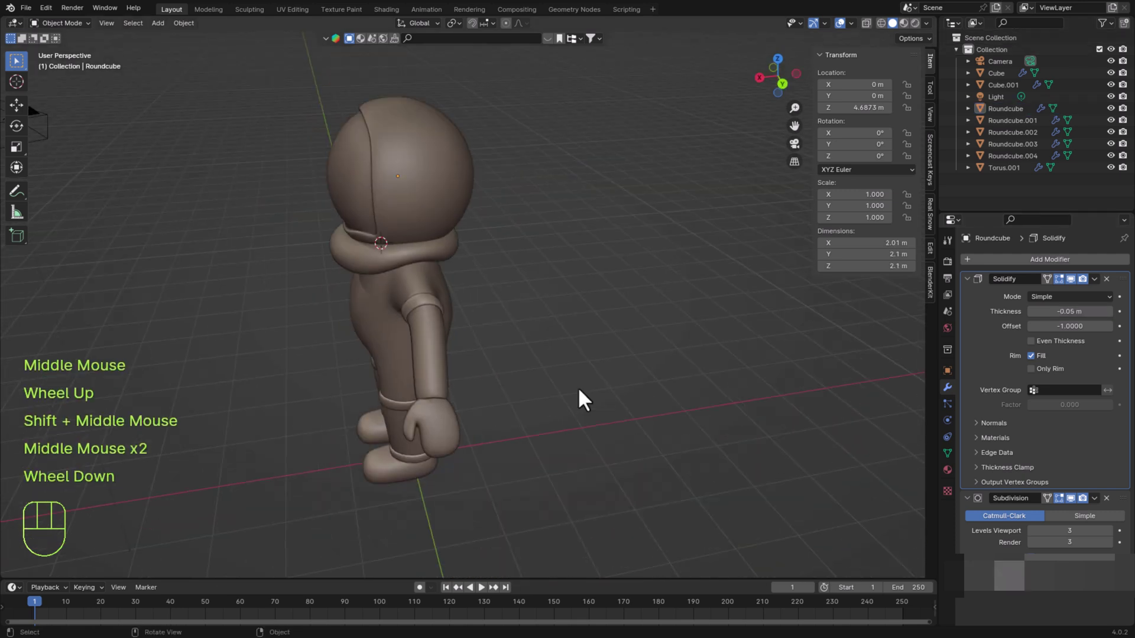
scroll(579, 389, down, 1)
middle_drag(579, 389, 448, 181)
scroll(449, 181, up, 2)
middle_drag(593, 371, 556, 399)
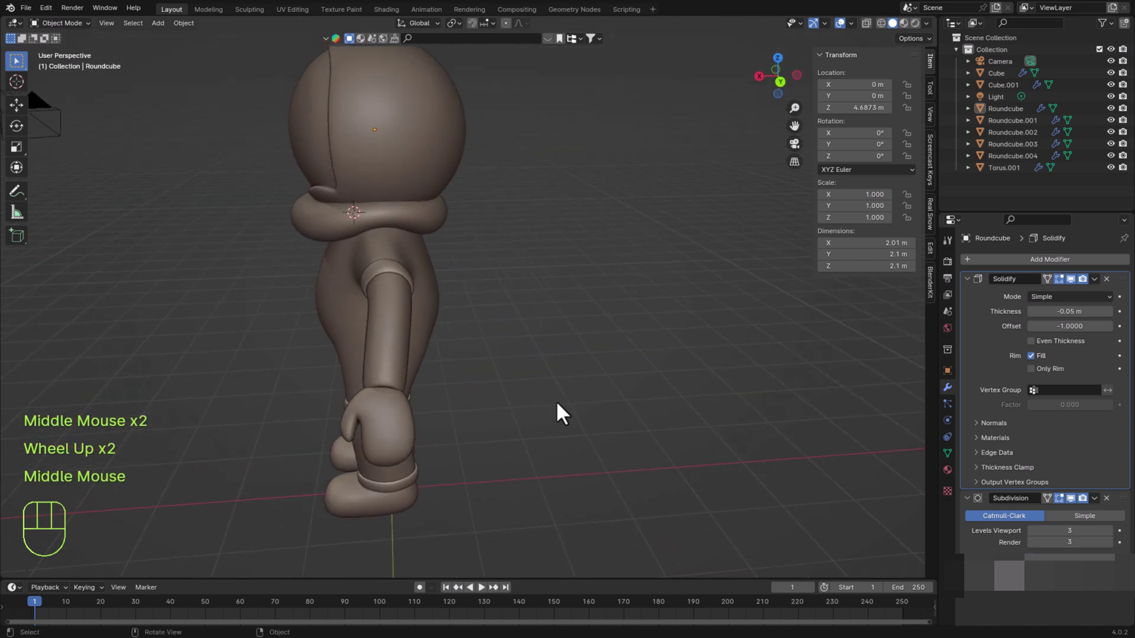
click(158, 22)
mouse_move(162, 32)
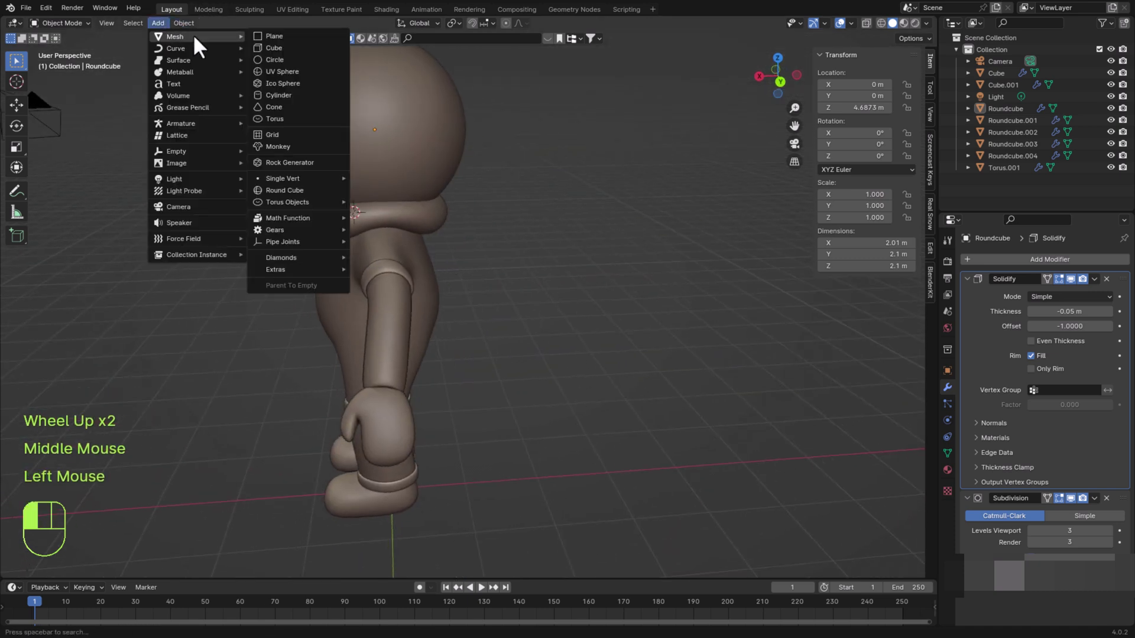
click(335, 46)
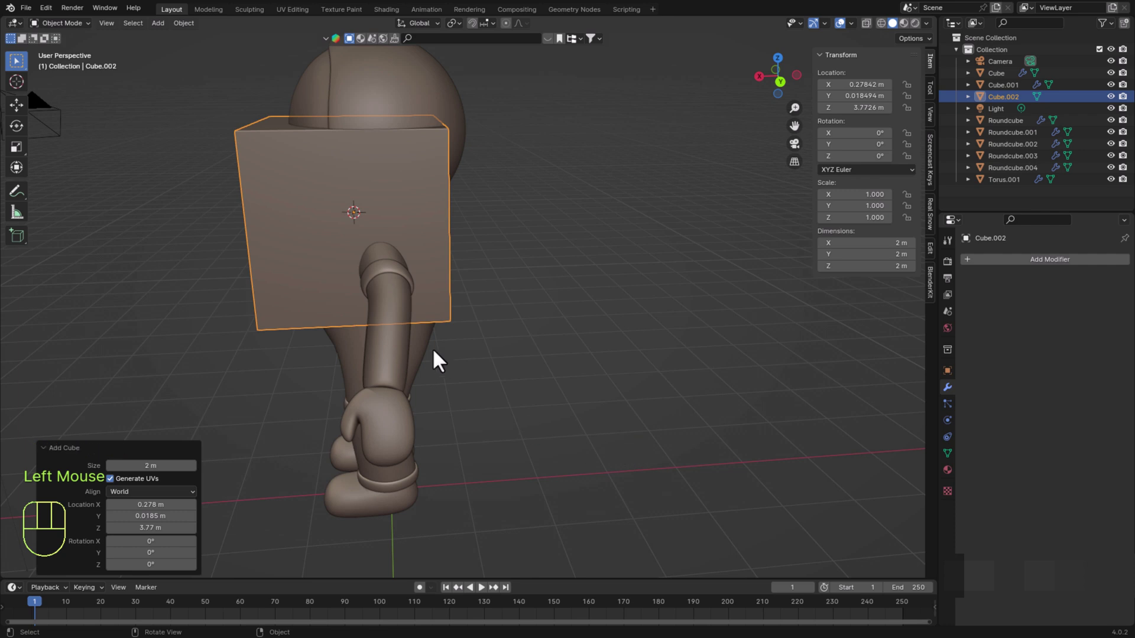
key(g)
key(x)
click(588, 350)
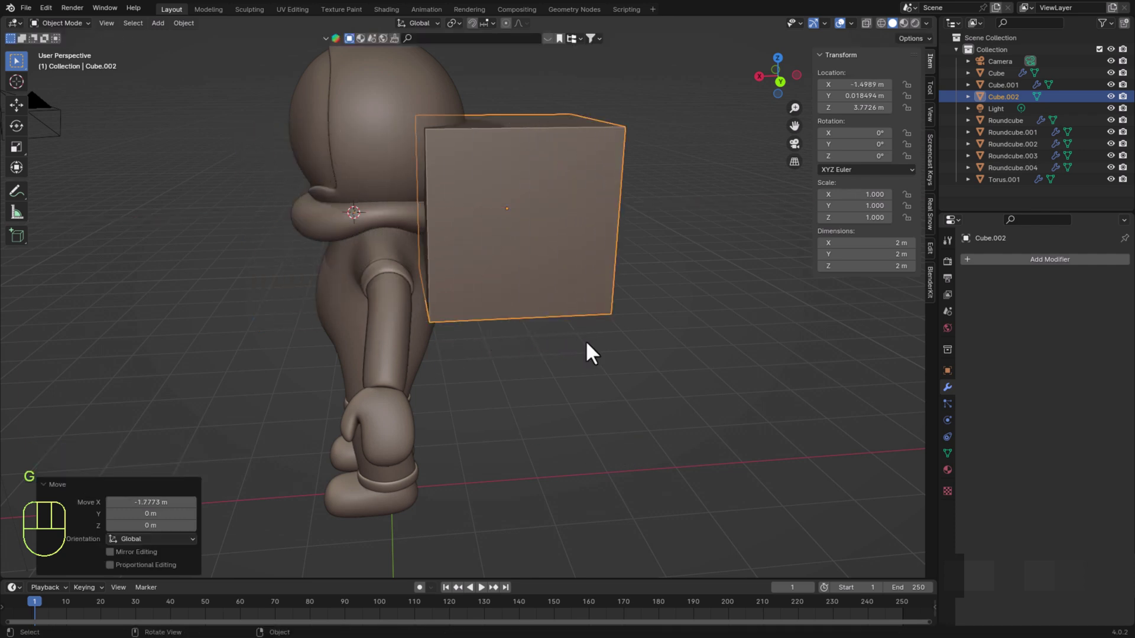
Scale the backpack cube to about 0.324 along X and 0.760 along Y
key(s)
key(x)
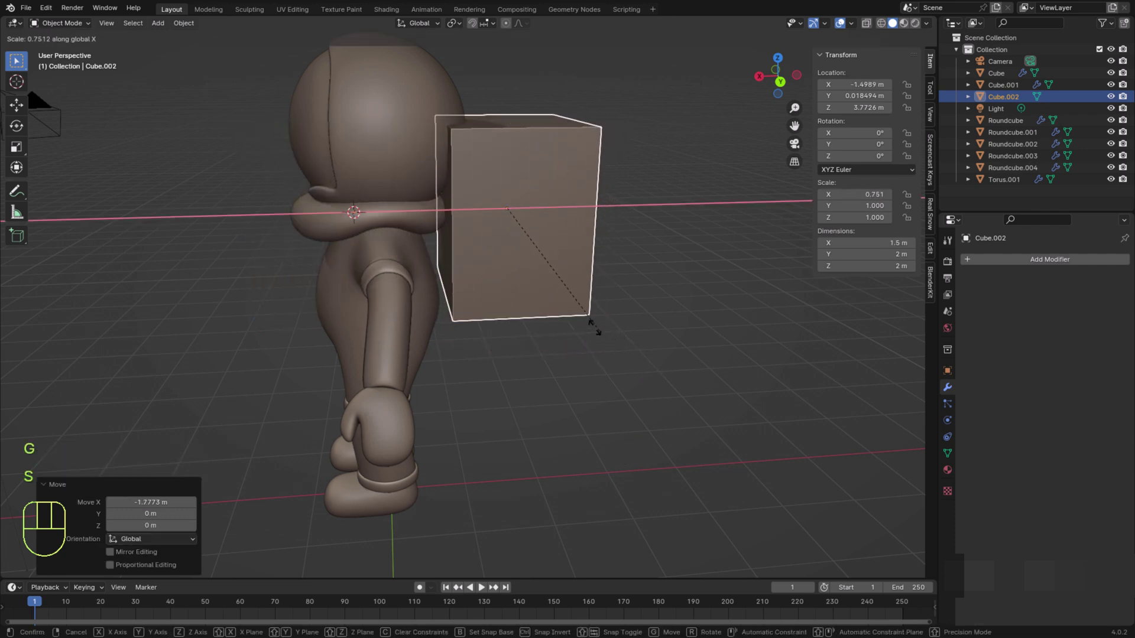
click(506, 276)
middle_drag(506, 275, 478, 372)
key(s)
key(y)
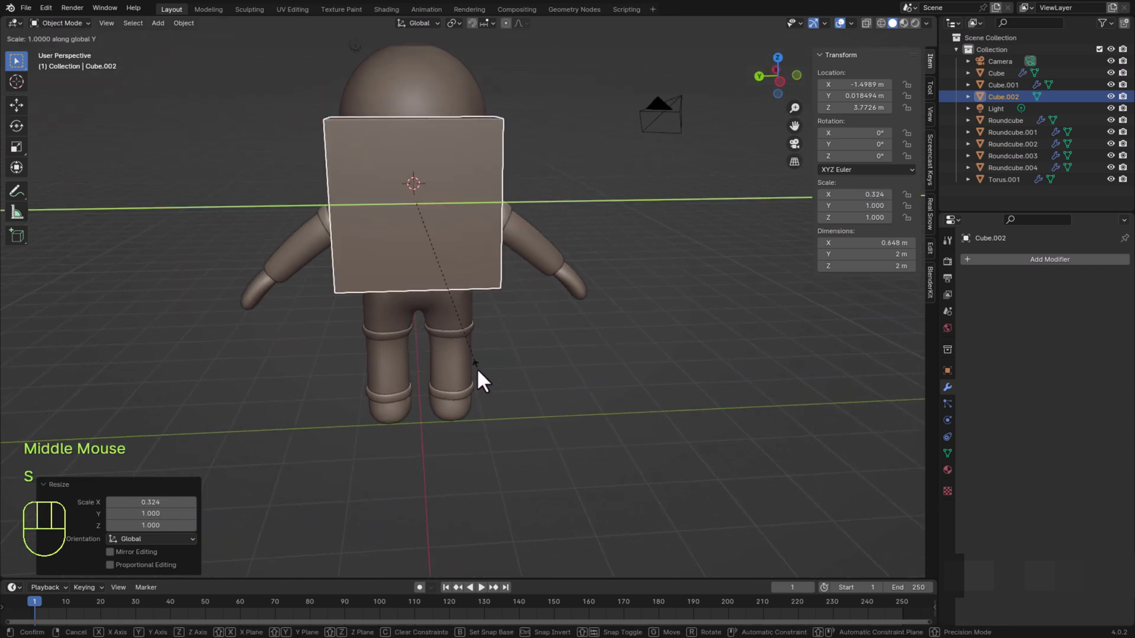
click(436, 336)
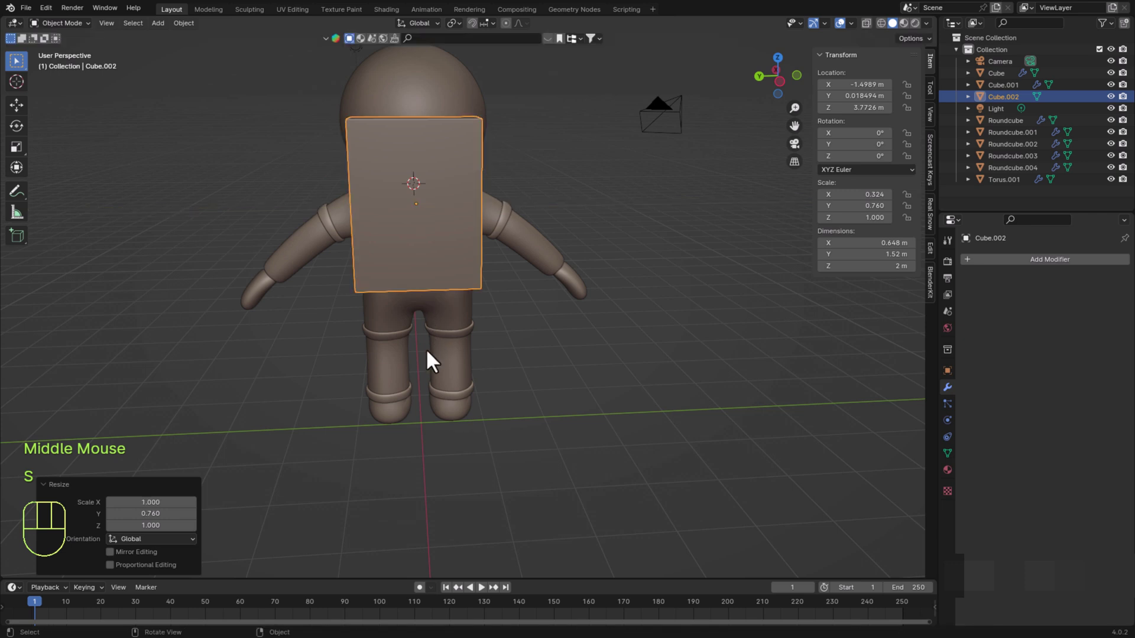
Add a Subdivision modifier to the backpack cube with viewport and render levels of 3
middle_drag(427, 349, 547, 393)
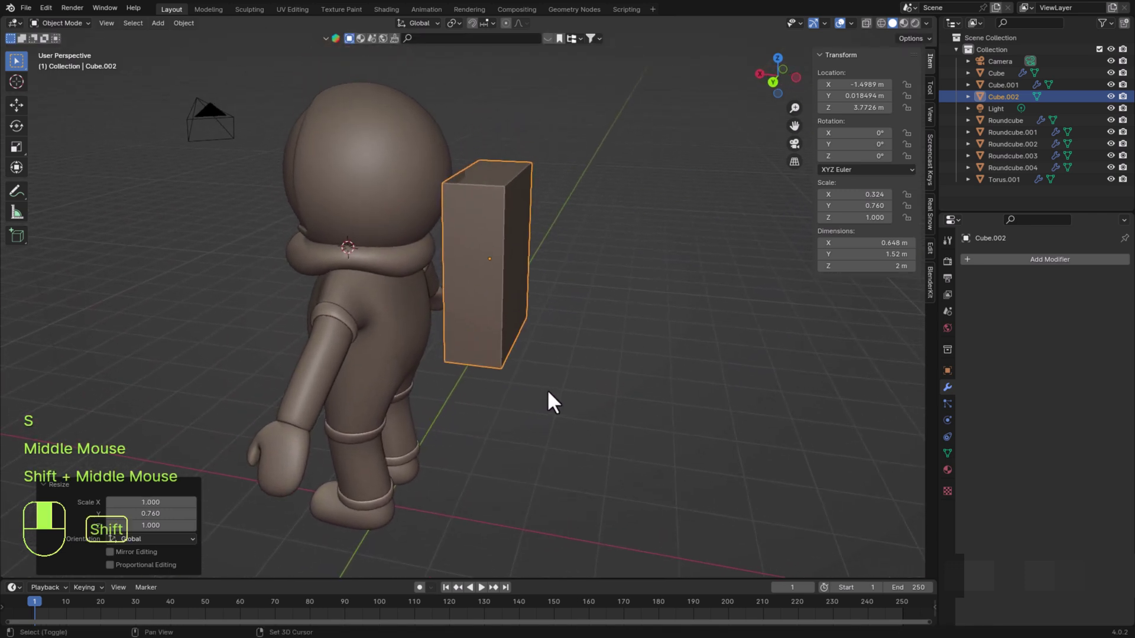
key(ctrl+2)
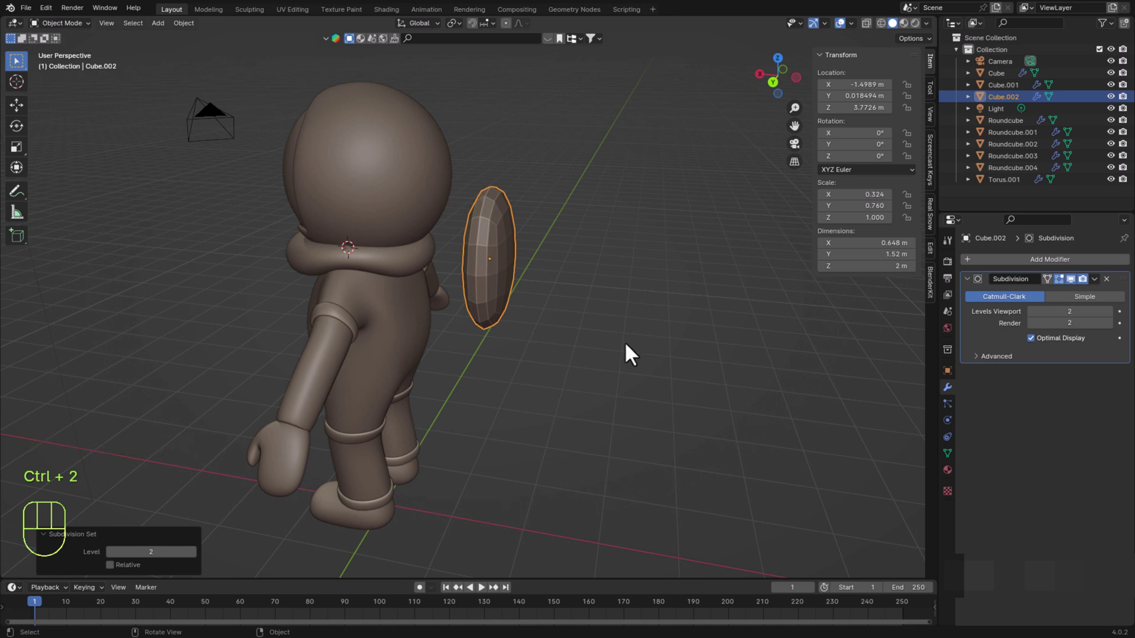
click(1109, 312)
click(1109, 322)
middle_drag(825, 395, 558, 411)
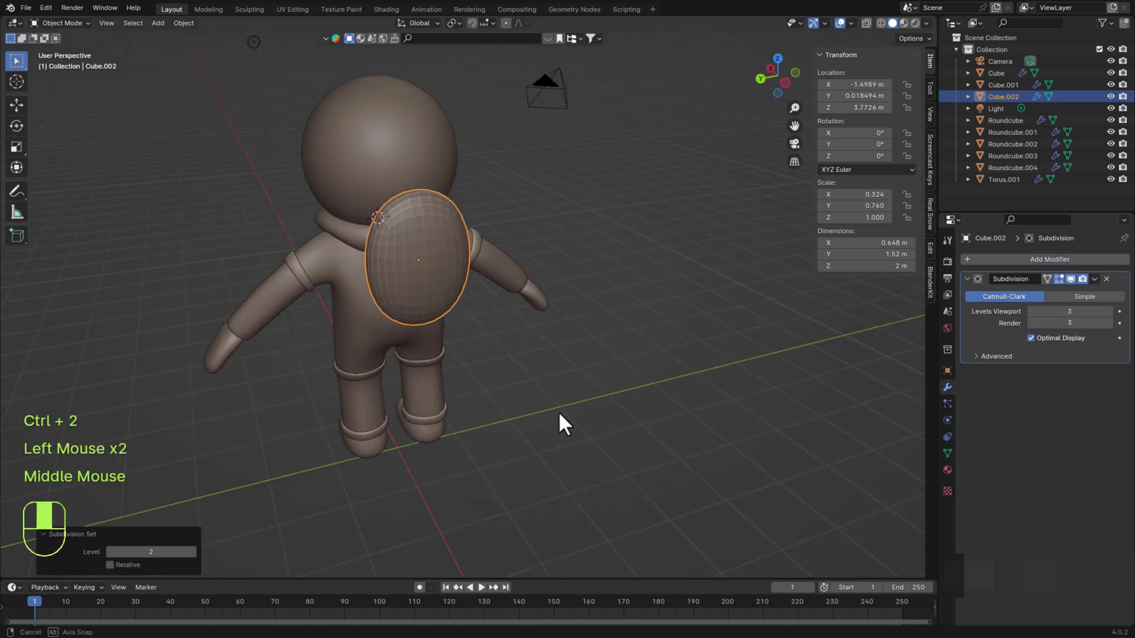
Apply the backpack cube's scale and bevel all of its edges to give it a rounded box shape
scroll(460, 370, up, 2)
key(ctrl+a)
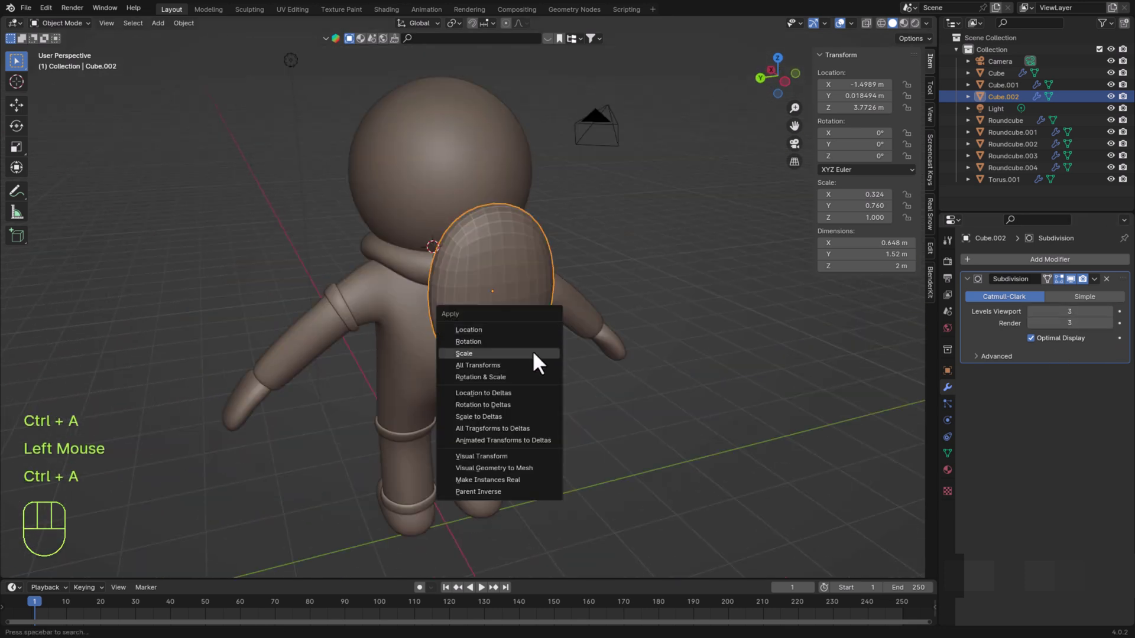
click(532, 353)
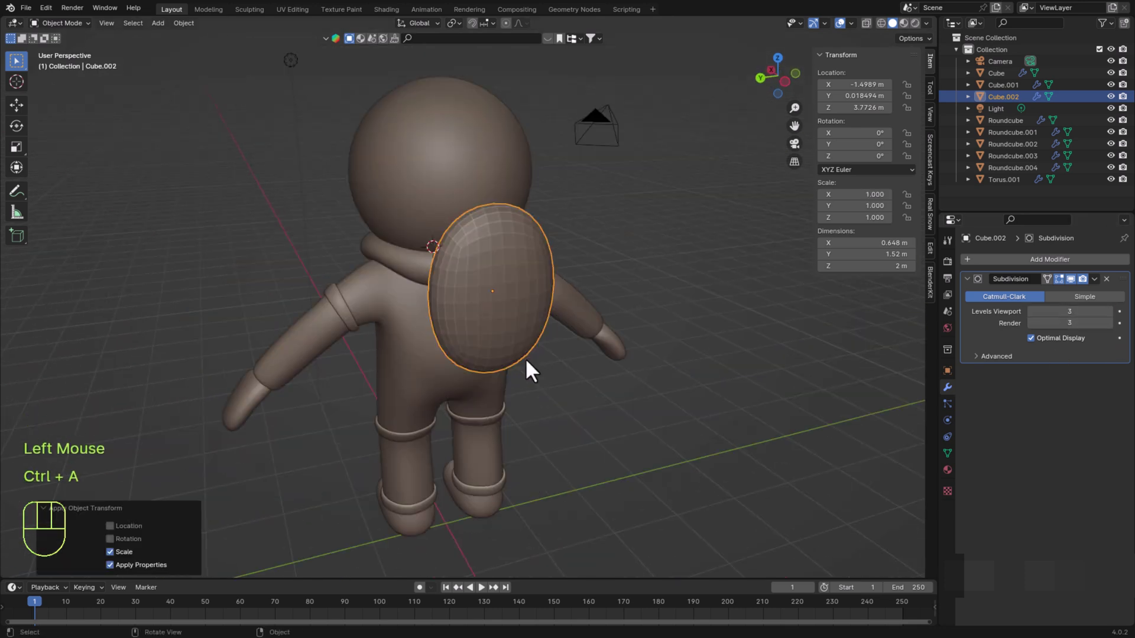
key(Tab)
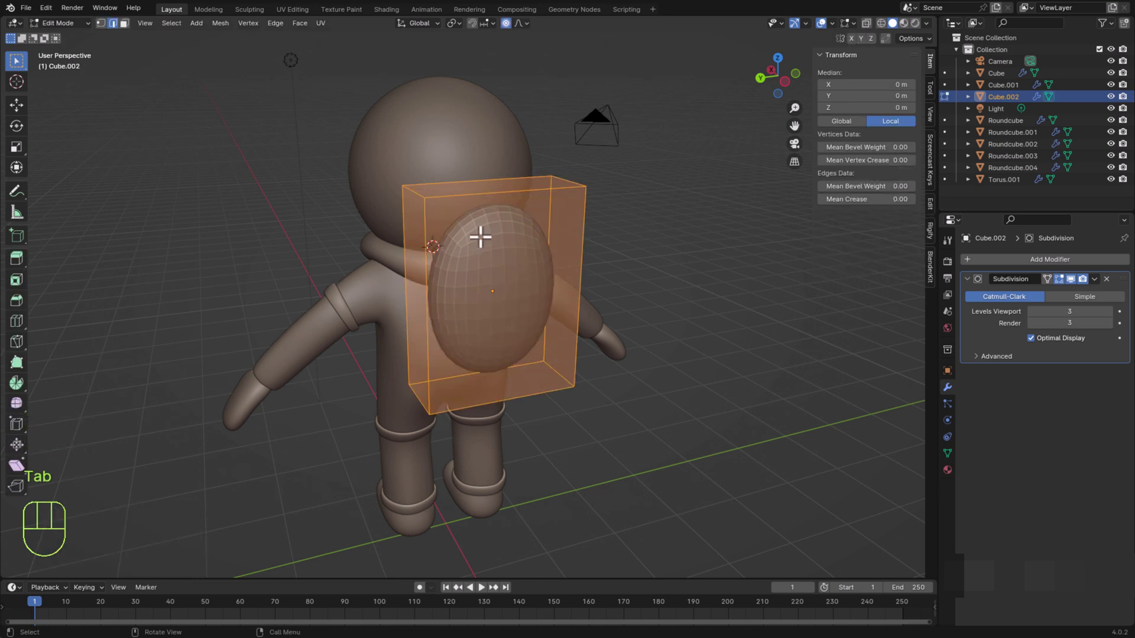
key(ctrl+b)
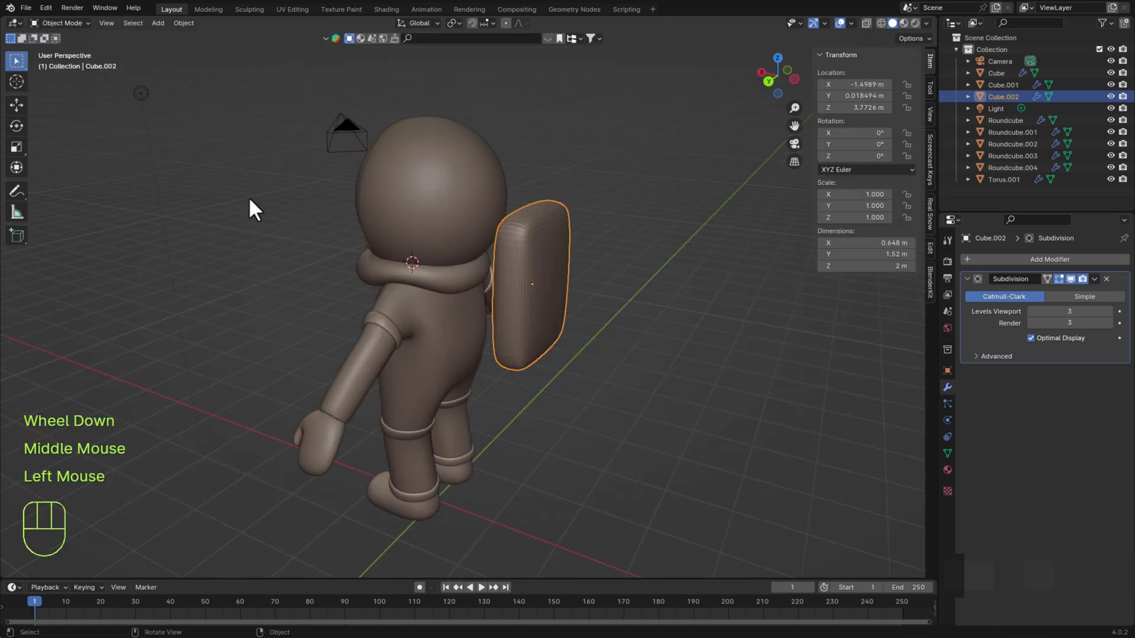
middle_drag(248, 197, 575, 415)
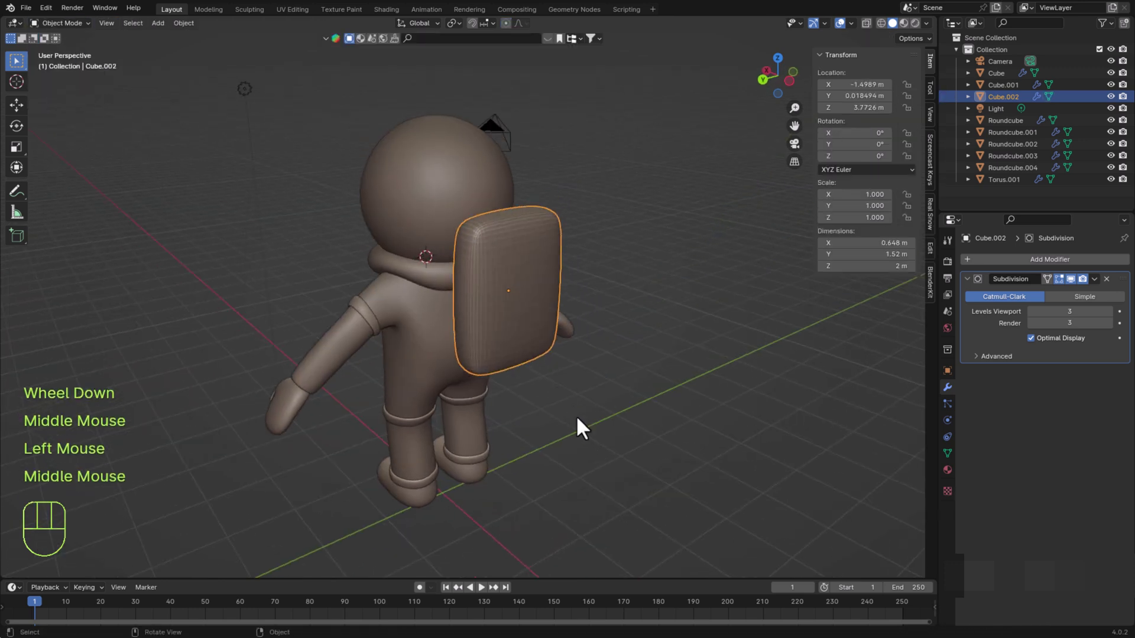
Scale the backpack cube uniformly to about 1.147 and shade it smooth
key(s)
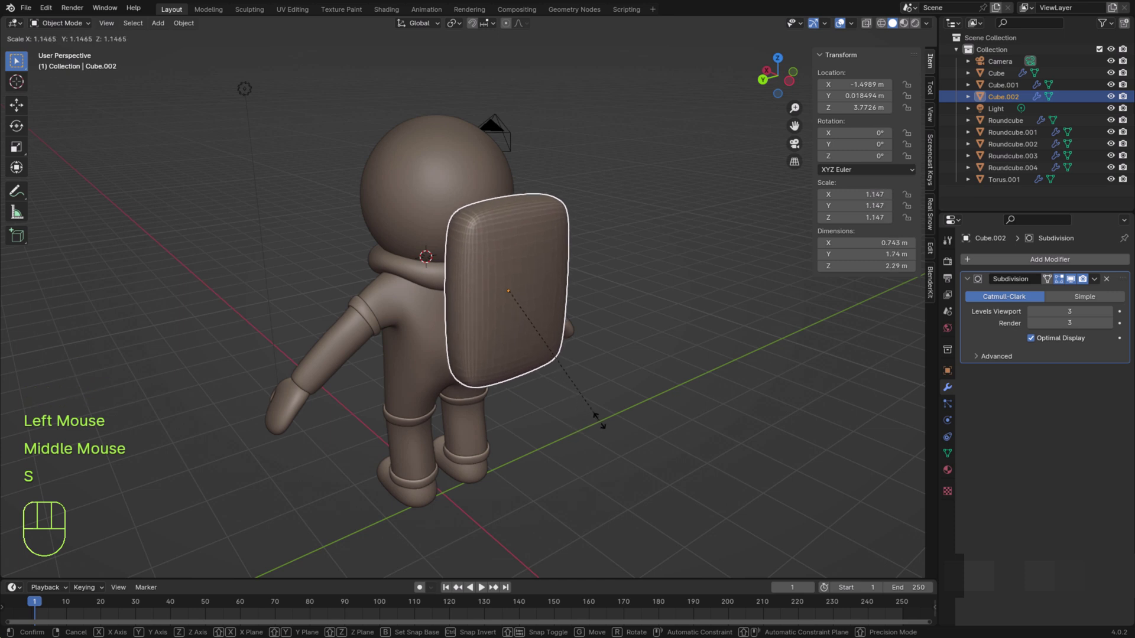
click(547, 434)
middle_drag(548, 434, 522, 327)
right_click(523, 321)
click(522, 325)
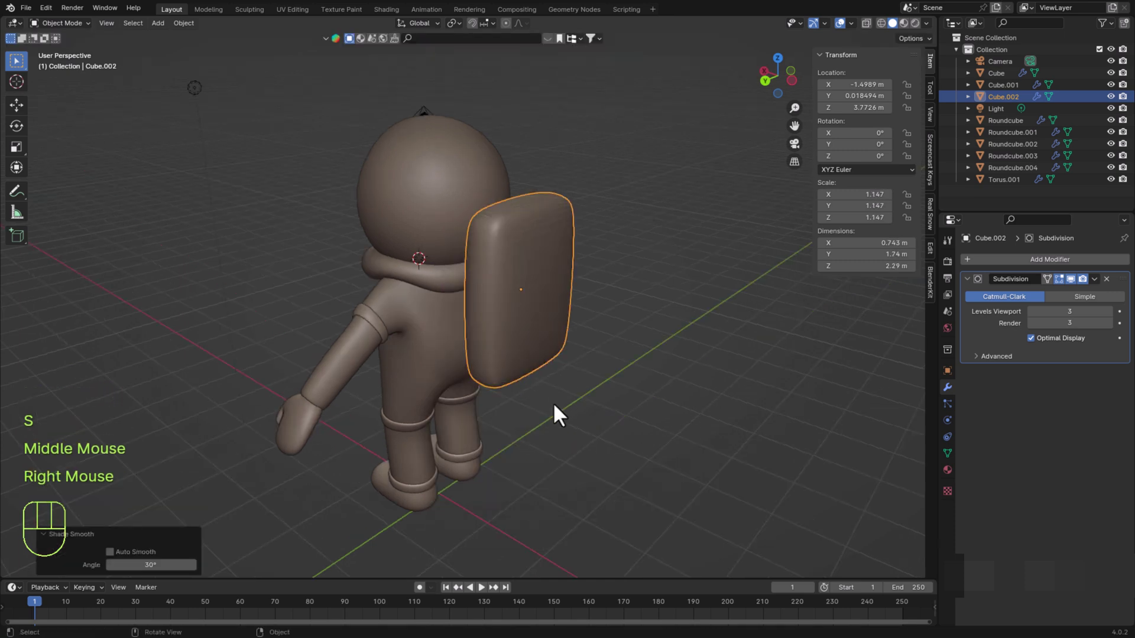
Thicken the backpack along the X axis to a scale of about 1.298
scroll(579, 413, up, 1)
middle_drag(610, 427, 692, 431)
scroll(651, 431, down, 1)
scroll(607, 421, up, 1)
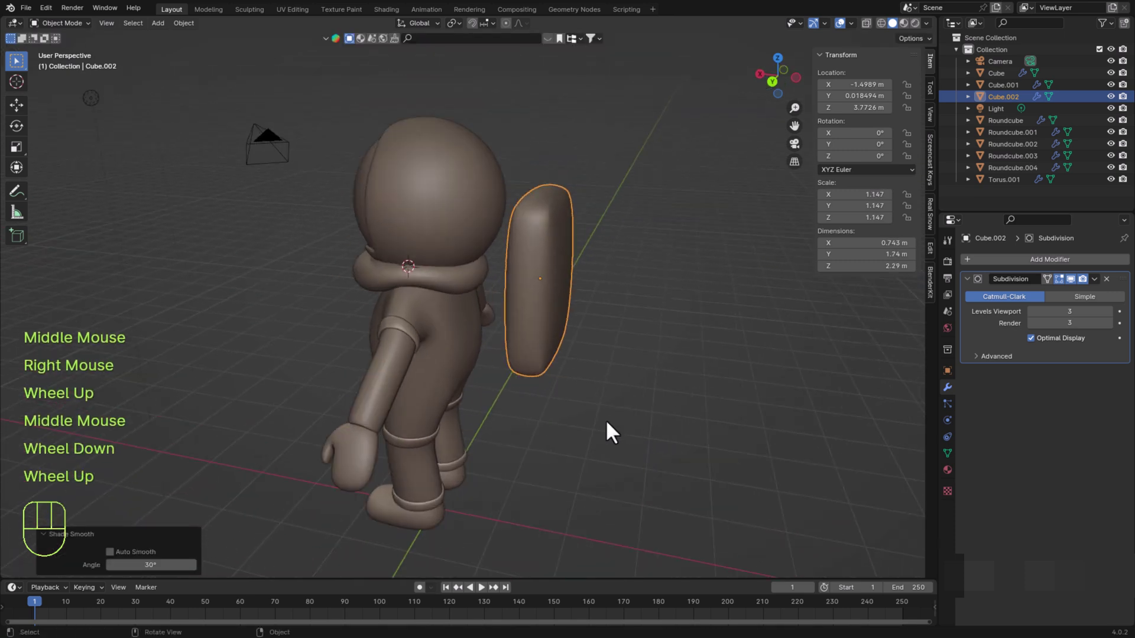
key(s)
key(x)
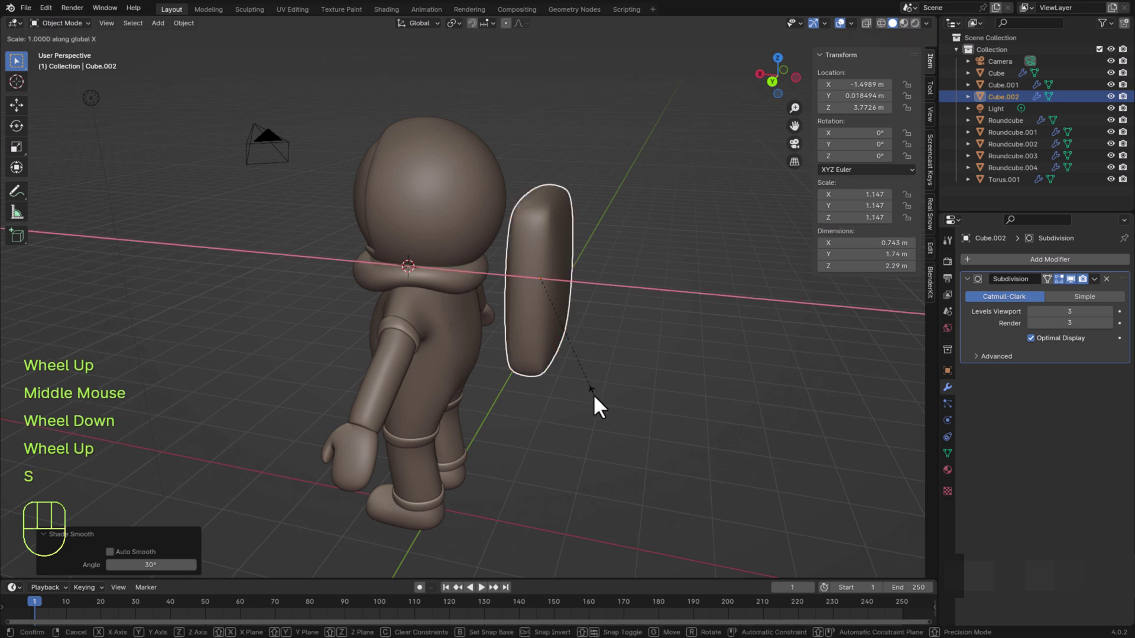
click(616, 404)
Move the backpack about 0.34 m along X toward the astronaut's back and lower it about 0.55 m along Z
middle_drag(616, 404, 571, 418)
key(g)
key(x)
click(603, 401)
key(g)
key(z)
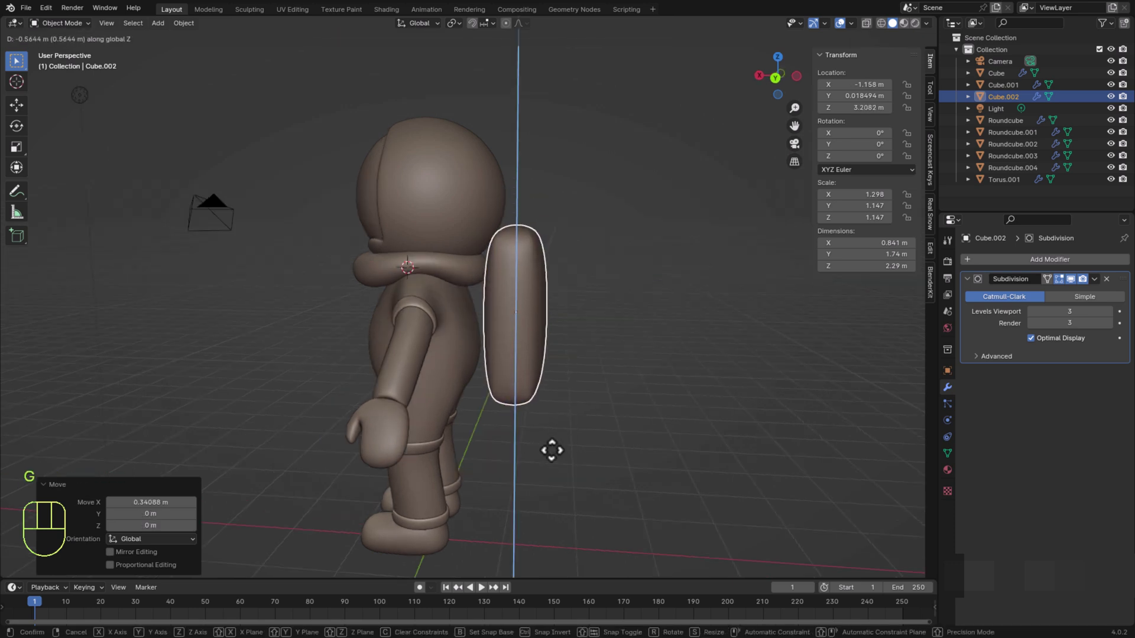
click(550, 451)
Tilt the backpack about -4.6° around the Y axis and shift it along X toward the astronaut's back
key(r)
key(y)
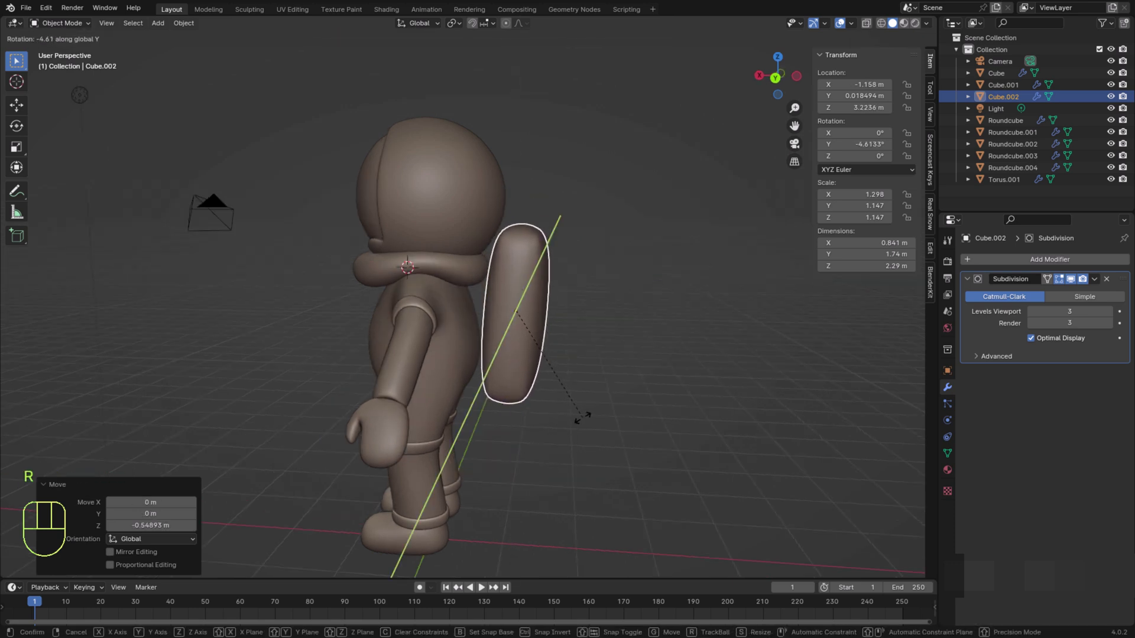
click(582, 418)
key(g)
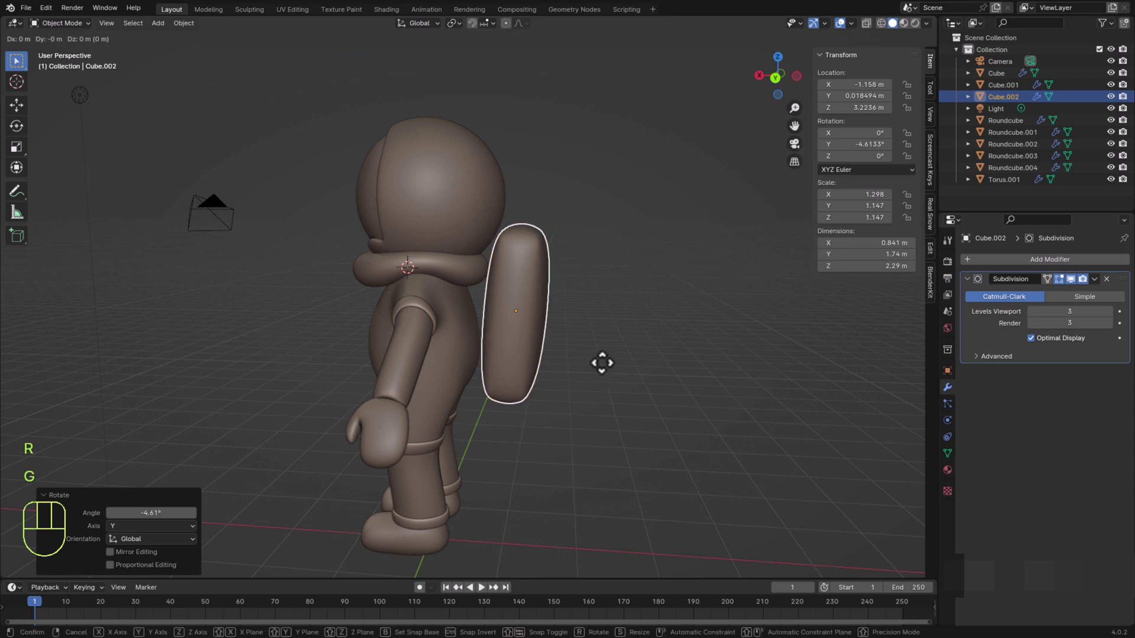
key(x)
click(586, 365)
Enlarge the backpack uniformly to about 1.515 in X and 1.339 in Z, and adjust its Y scale to about 1.200
middle_drag(586, 367, 467, 373)
scroll(608, 385, down, 1)
key(s)
click(518, 415)
key(s)
key(y)
middle_drag(568, 417, 610, 421)
click(537, 428)
Tilt the backpack to about -10.8° around Y and place it at about -1.034 m along X, against the astronaut's back
key(r)
key(y)
click(601, 423)
key(r)
key(y)
click(605, 432)
key(g)
key(x)
click(634, 438)
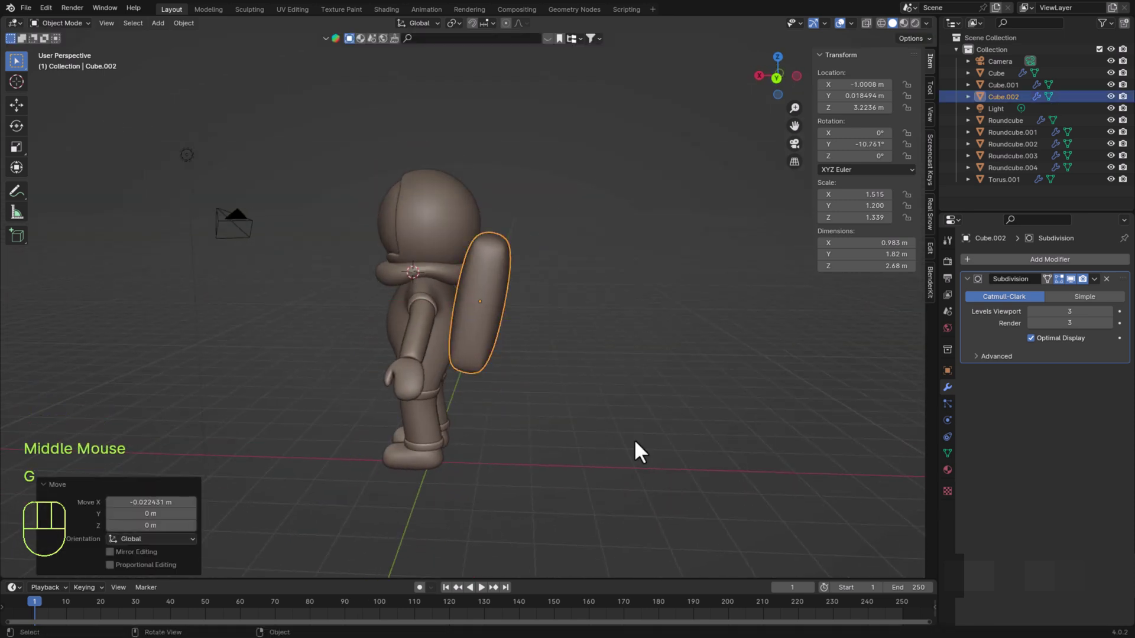
click(633, 438)
Deselect the backpack and save the file
middle_drag(591, 331, 483, 357)
scroll(484, 357, up, 2)
click(241, 195)
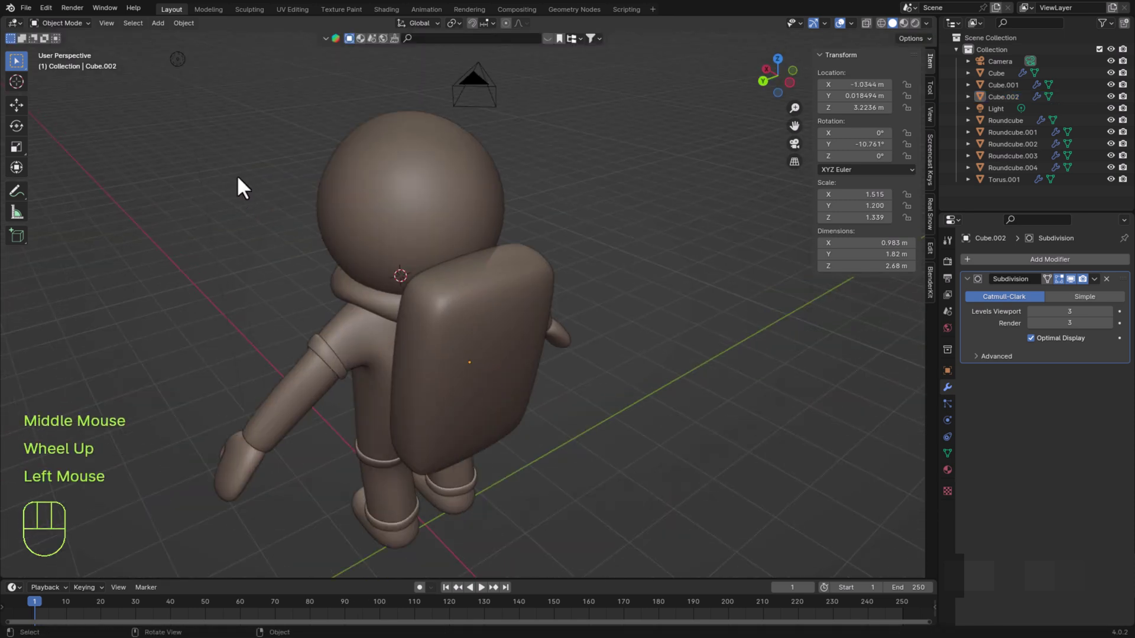
key(ctrl+s)
Add a cylinder, flatten it to about 0.225 along Z and scale it uniformly by about 0.455
click(158, 23)
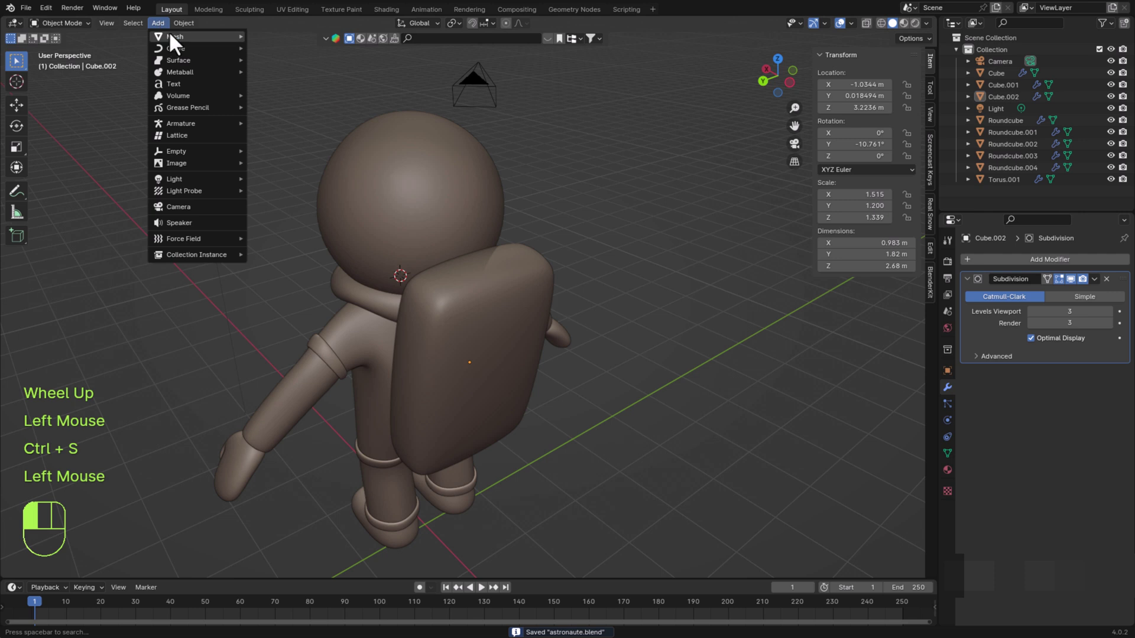
mouse_move(168, 31)
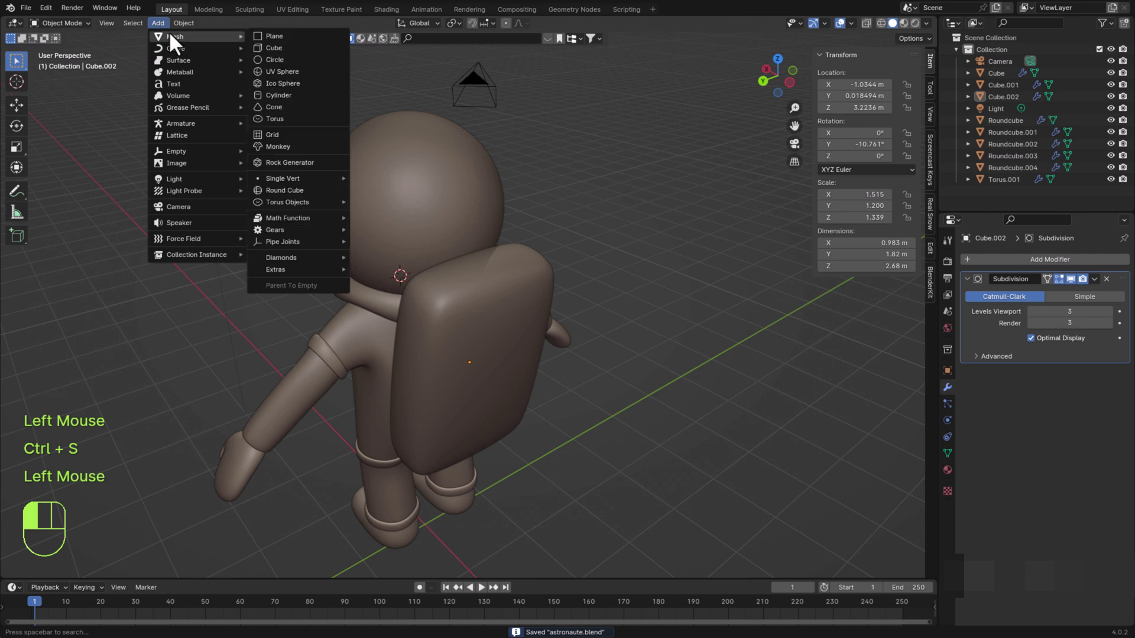
click(279, 95)
key(s)
key(z)
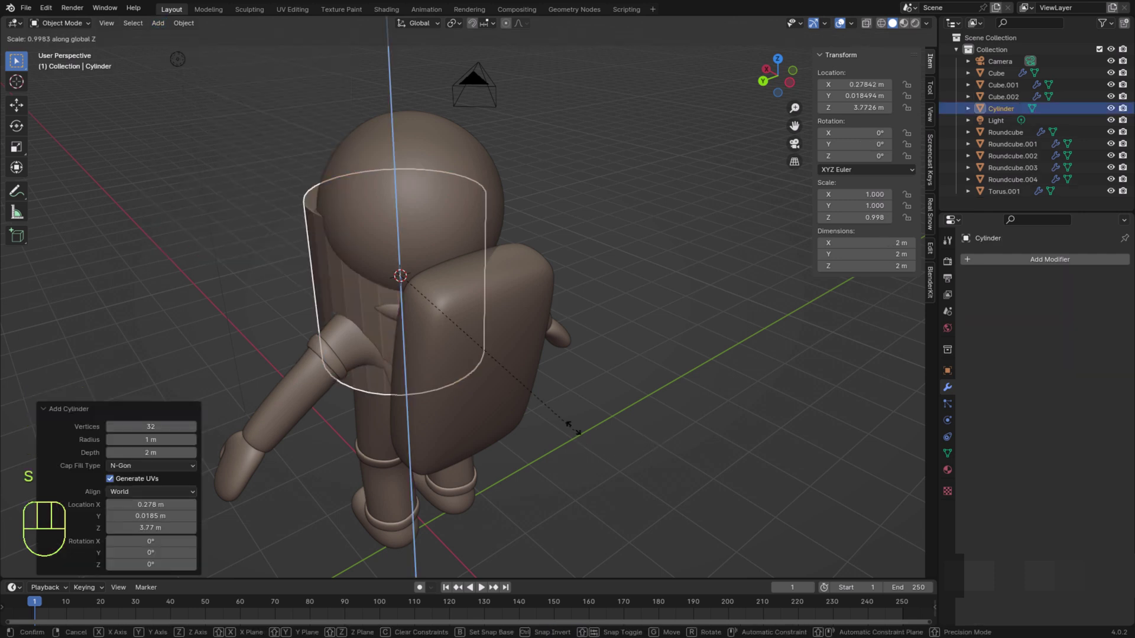
click(698, 418)
key(s)
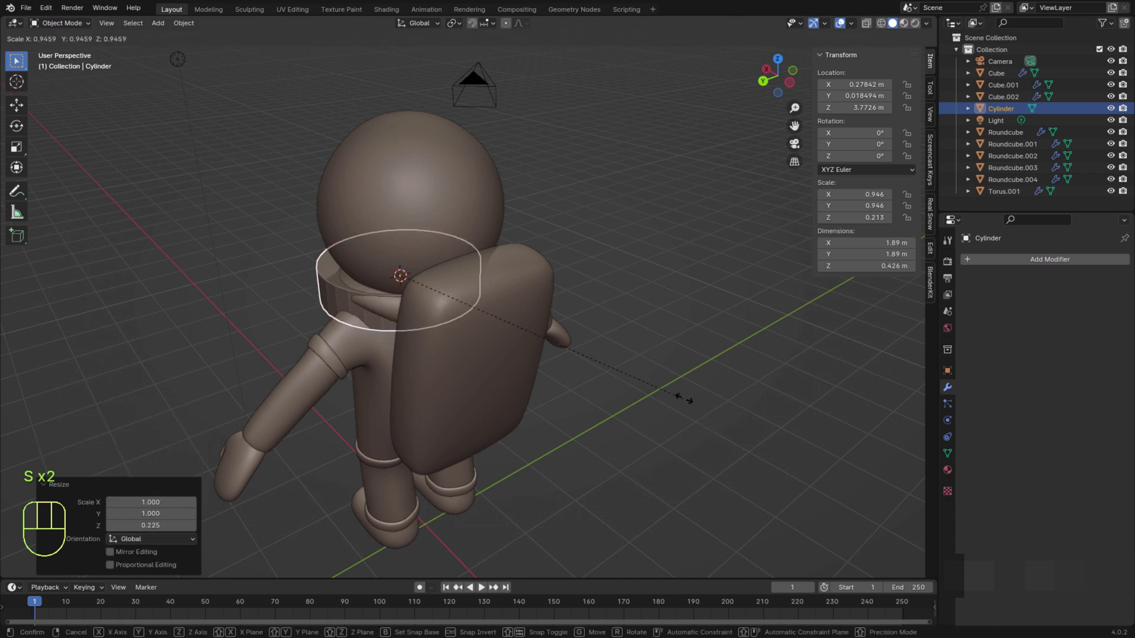
click(535, 359)
Move the cylinder about -1.47 m along X and 0.64 m along Z to the backpack's top
key(g)
key(x)
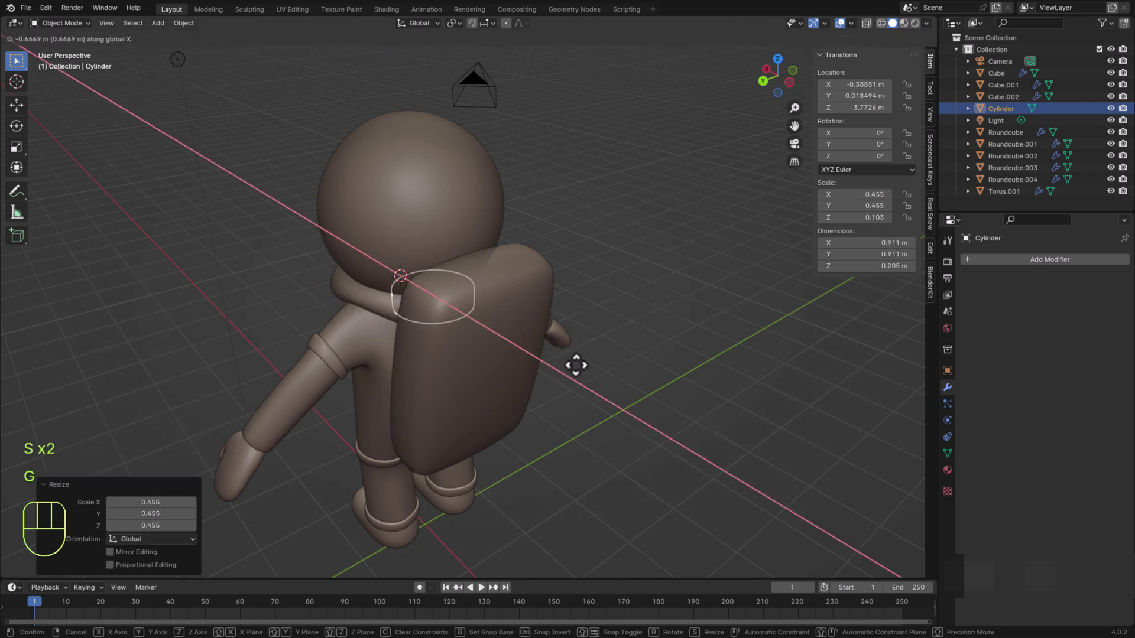
click(626, 402)
key(g)
key(z)
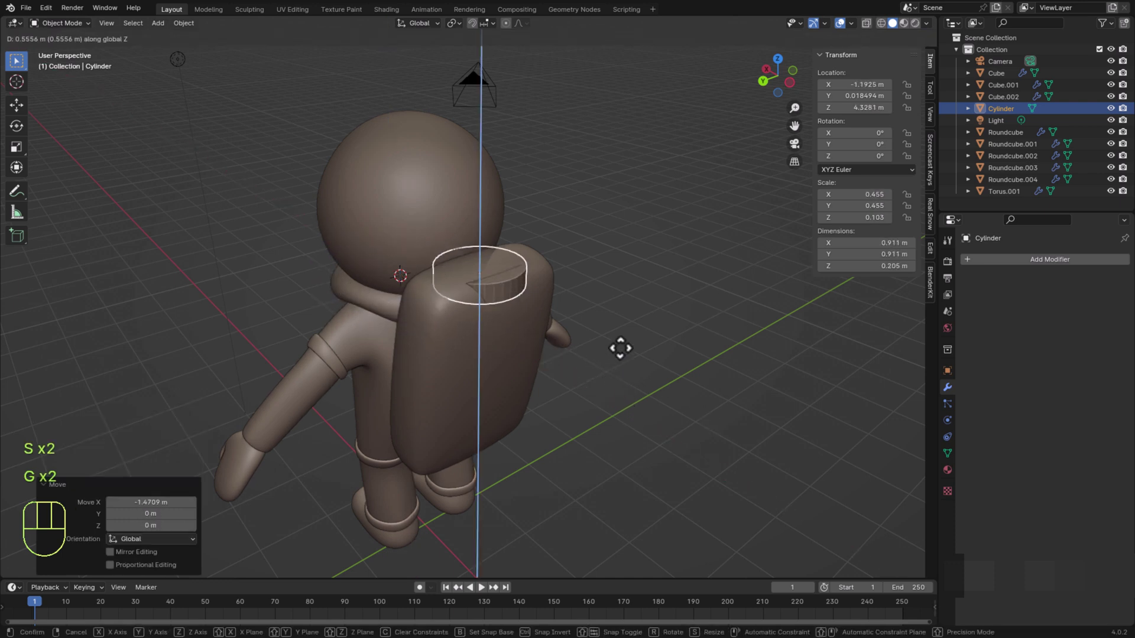
click(620, 342)
Shrink the cylinder by about 0.451 and move it about -0.31 m along X and 0.13 m up
key(s)
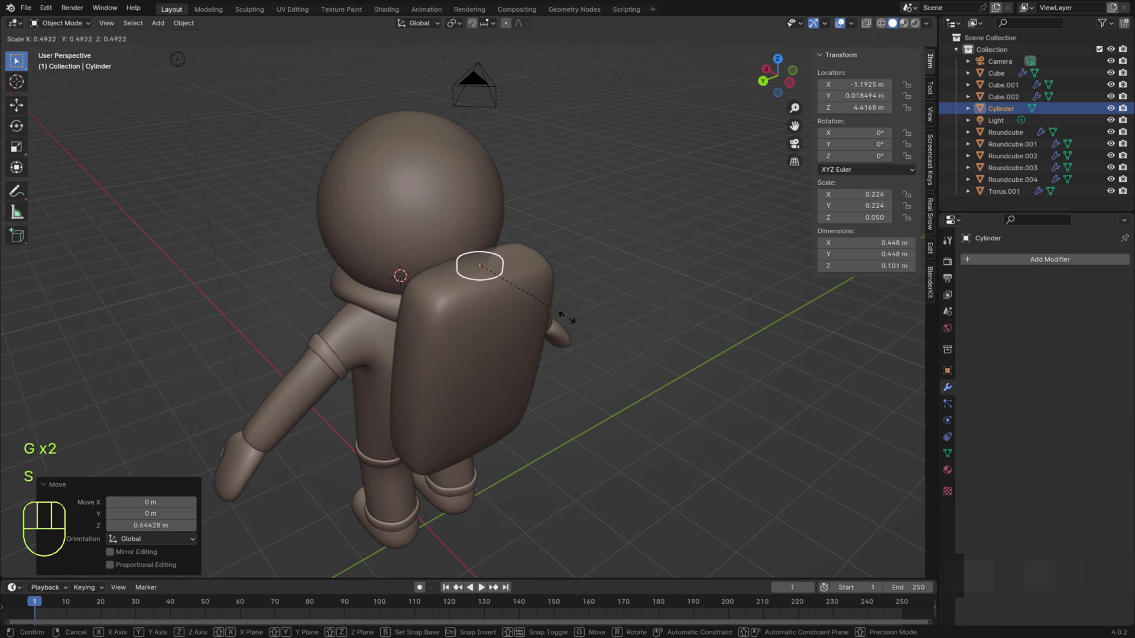
click(561, 319)
key(g)
key(x)
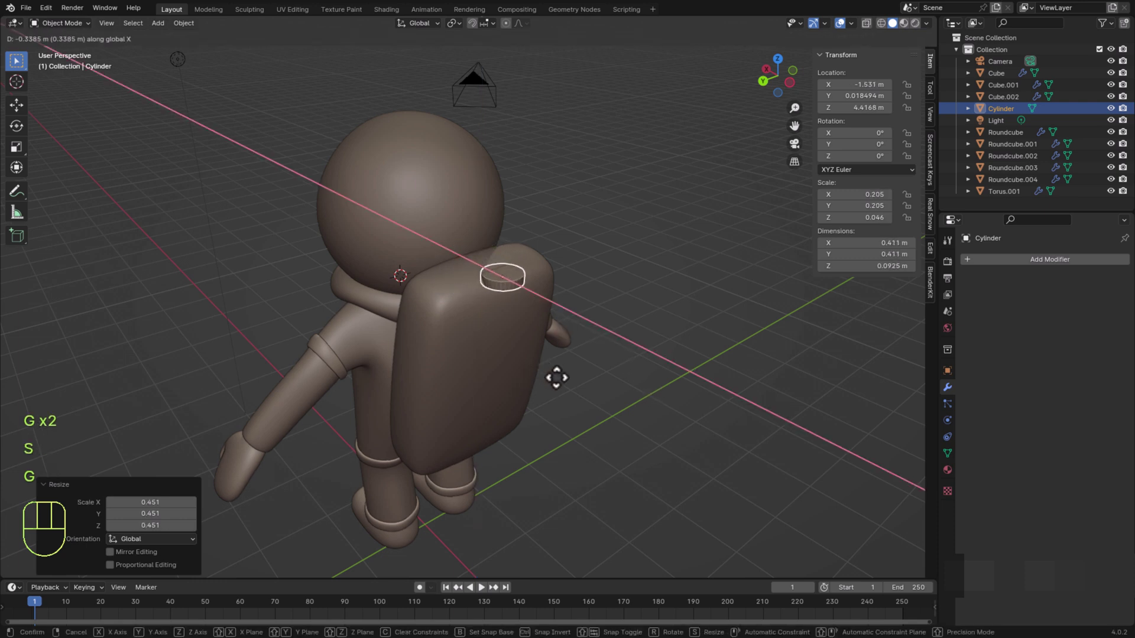
click(552, 375)
key(g)
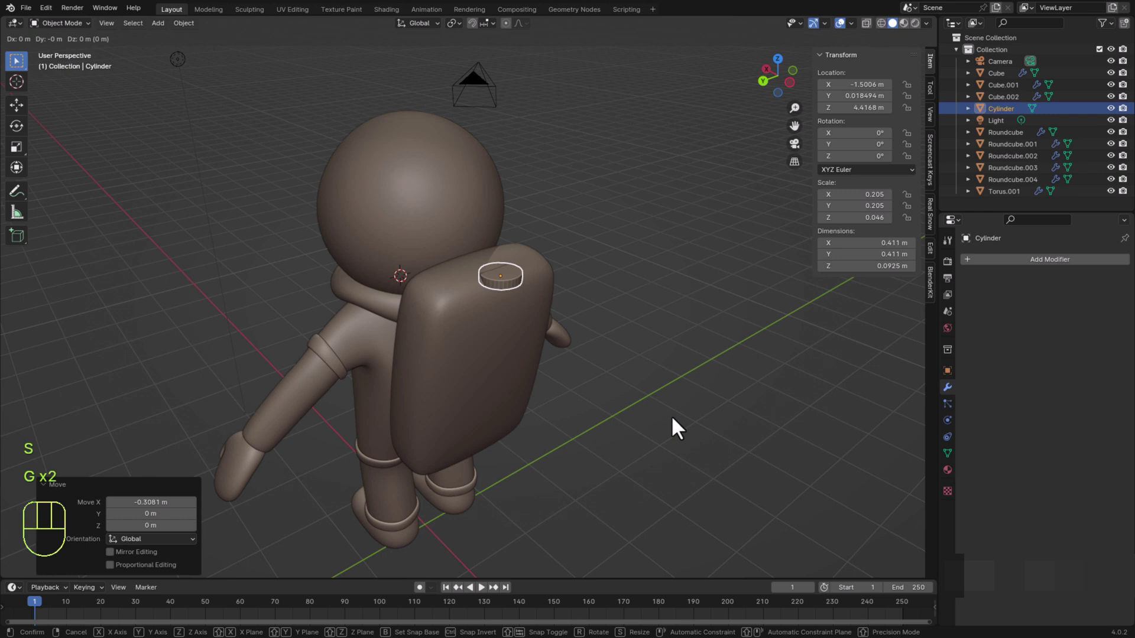
key(z)
Set the snap target to Face and move the cylinder over the middle of the backpack's top
click(486, 23)
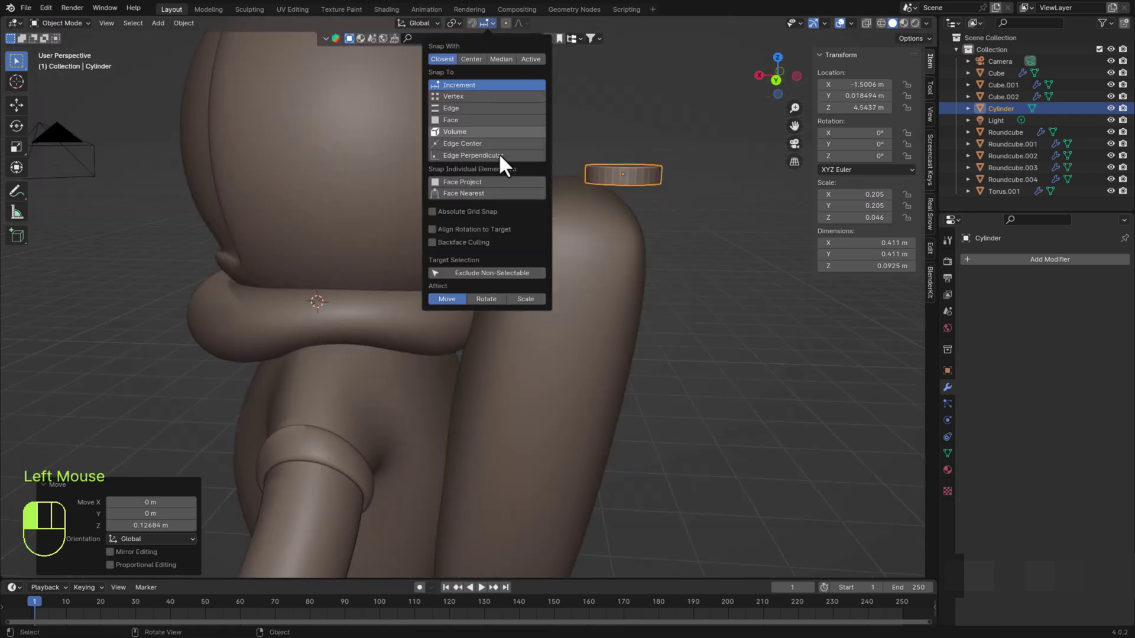
click(462, 120)
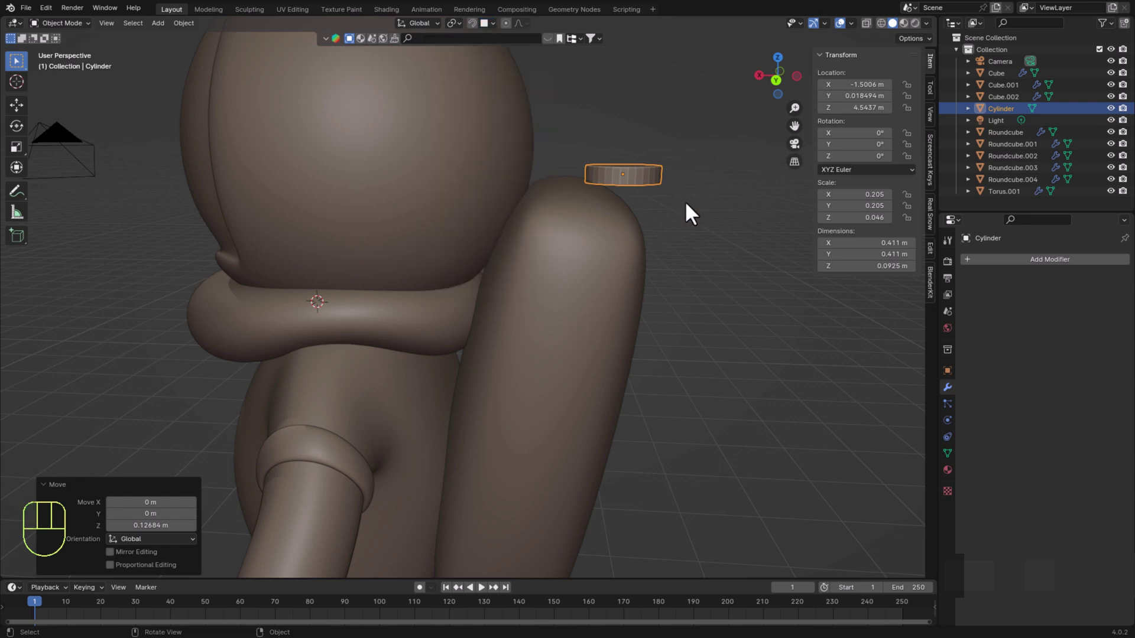
key(g)
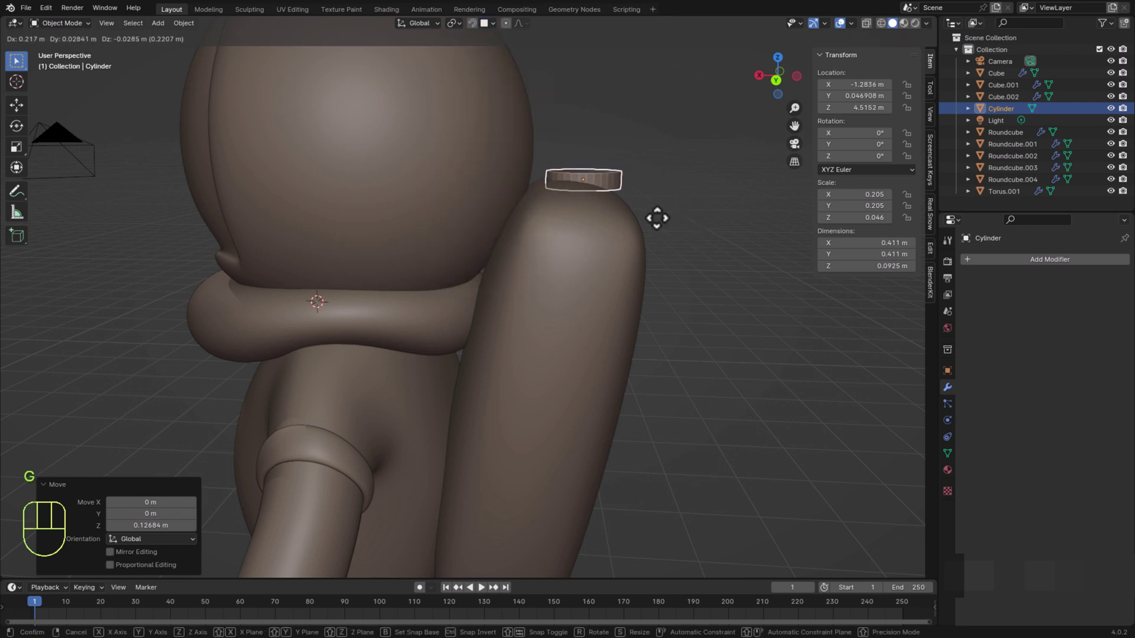
click(649, 223)
Enable snapping with Face Project and Align Rotation to Target, and place the cylinder flush on the backpack's top surface
click(486, 23)
click(468, 183)
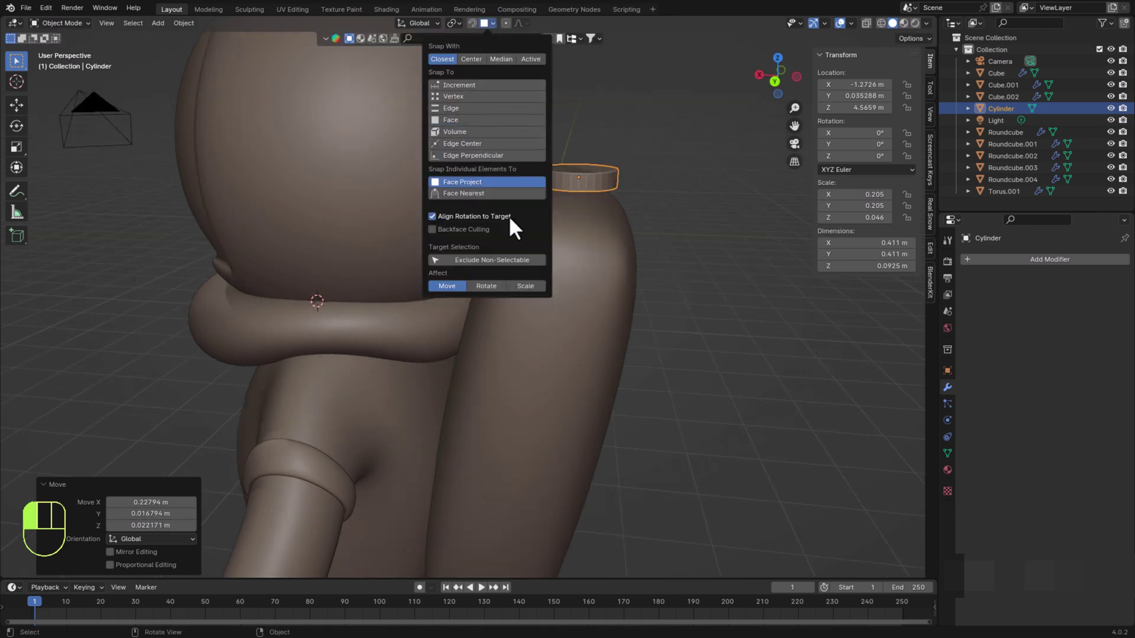
key(g)
click(573, 102)
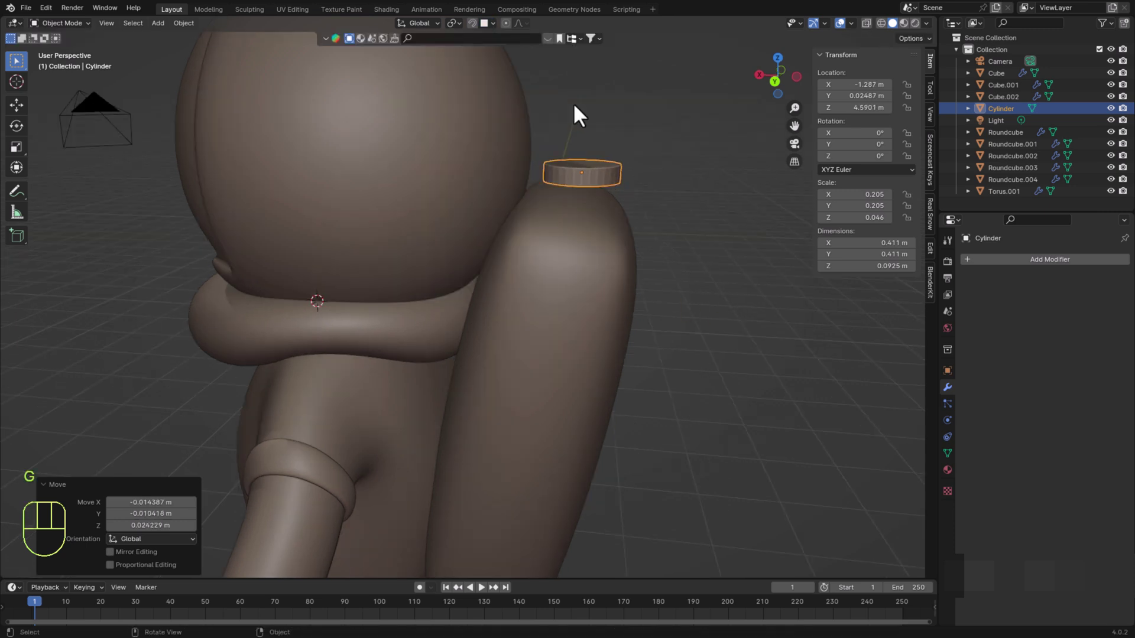
click(471, 23)
key(g)
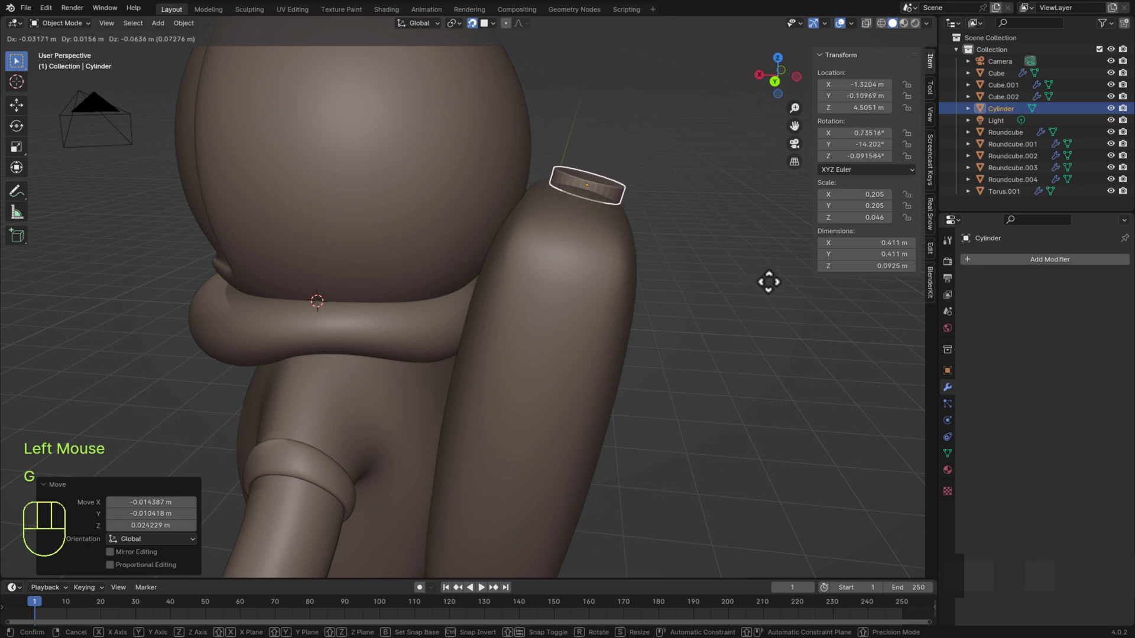
click(768, 282)
Scale the cylinder by about 0.690 and slide it along the backpack's top to about -0.348 m in Y
middle_drag(769, 280, 555, 362)
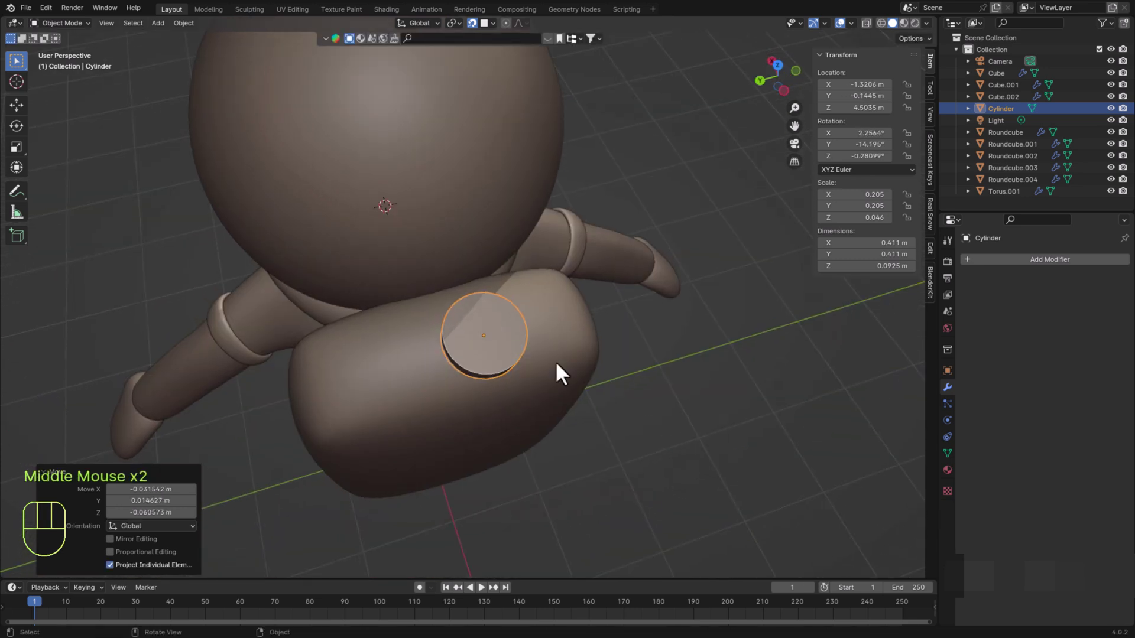
middle_drag(596, 441, 576, 417)
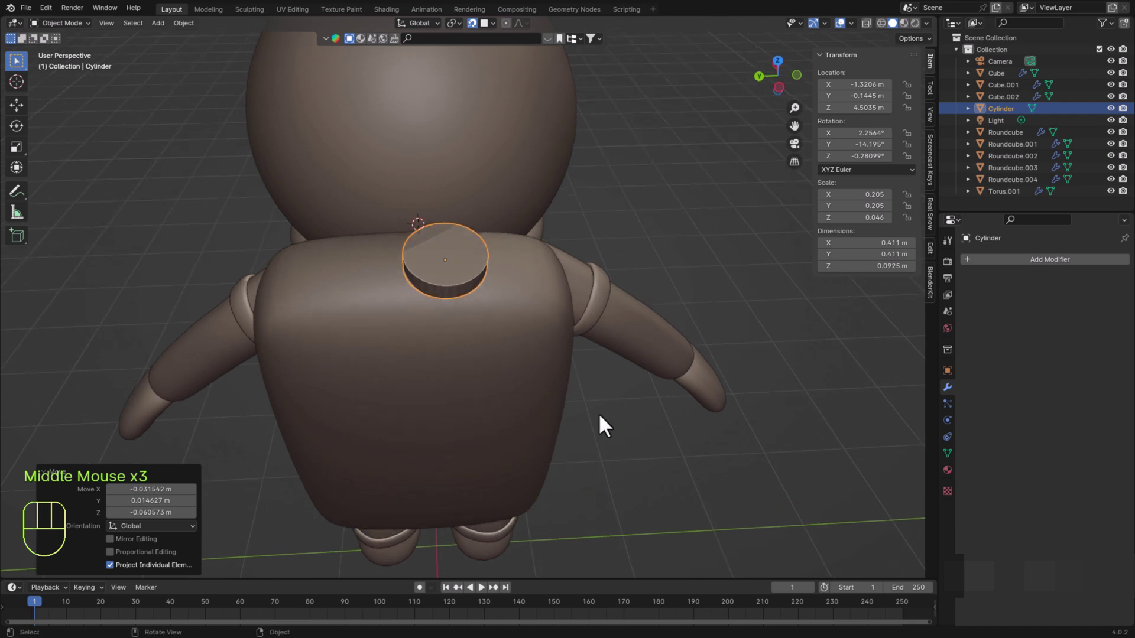
key(s)
click(547, 366)
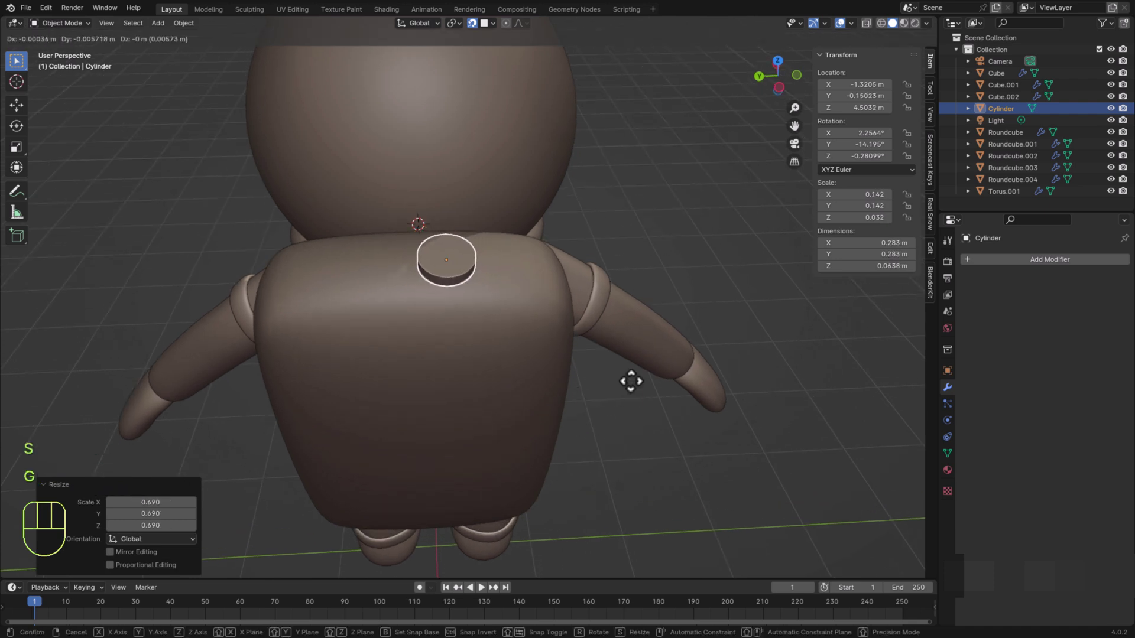
key(g)
click(674, 380)
middle_drag(674, 380, 502, 28)
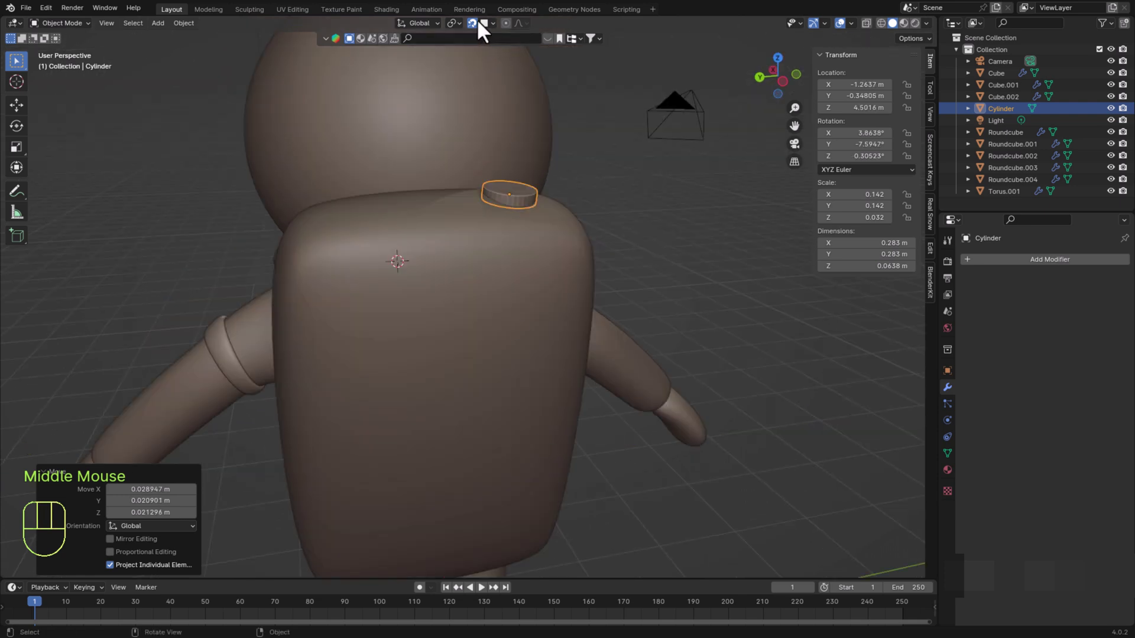
Turn off snapping and apply the cylinder's scale
click(475, 22)
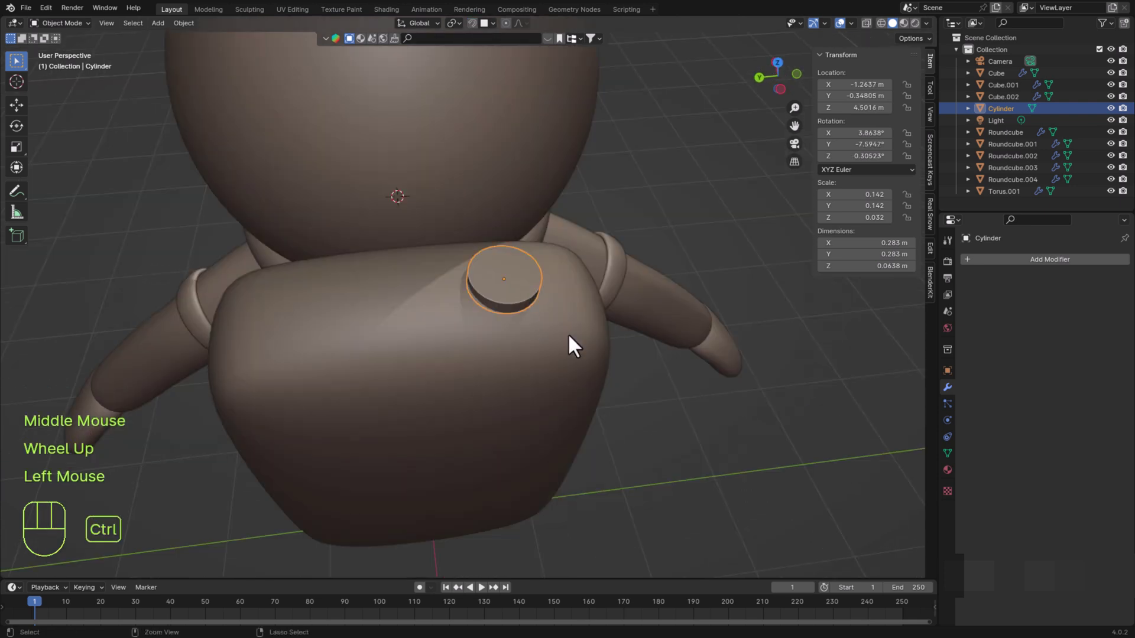
key(ctrl+a)
click(568, 335)
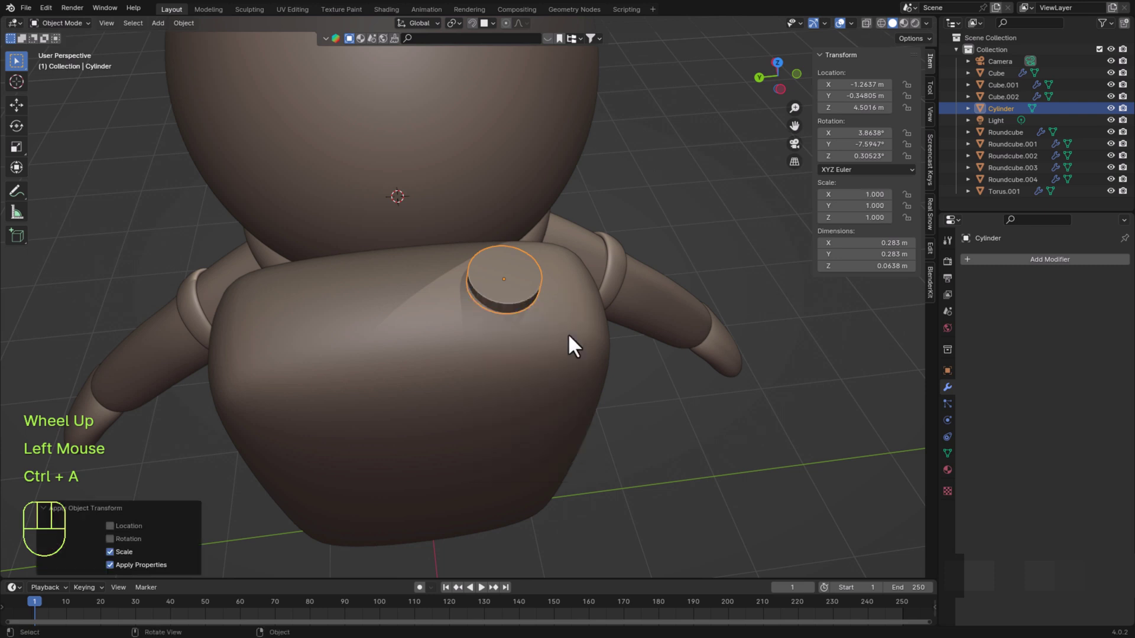
Bevel the cylinder's top face edge with a width of about 0.0275 m and 3 segments, and return to Object Mode
key(Tab)
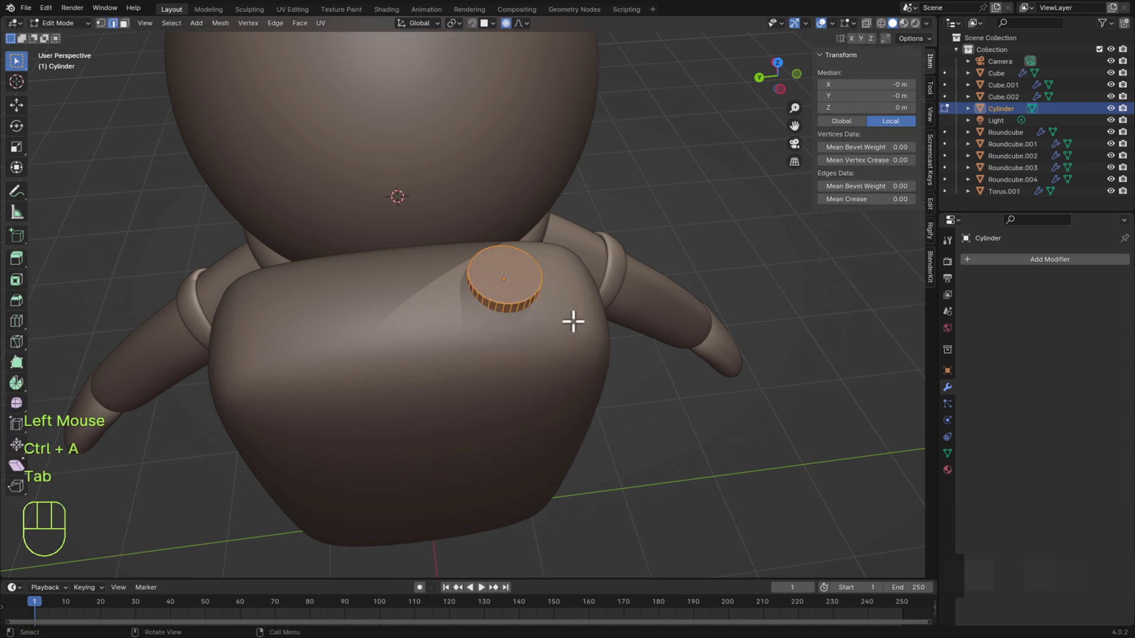
click(125, 24)
click(512, 275)
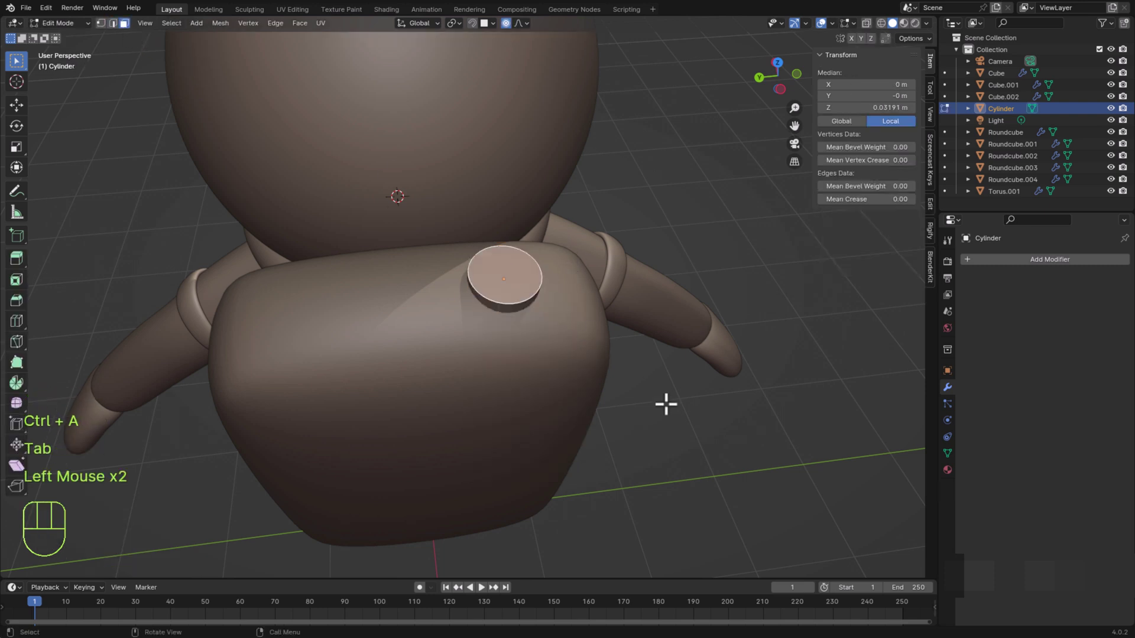
middle_drag(590, 347, 575, 367)
scroll(575, 294, up, 1)
key(ctrl+b)
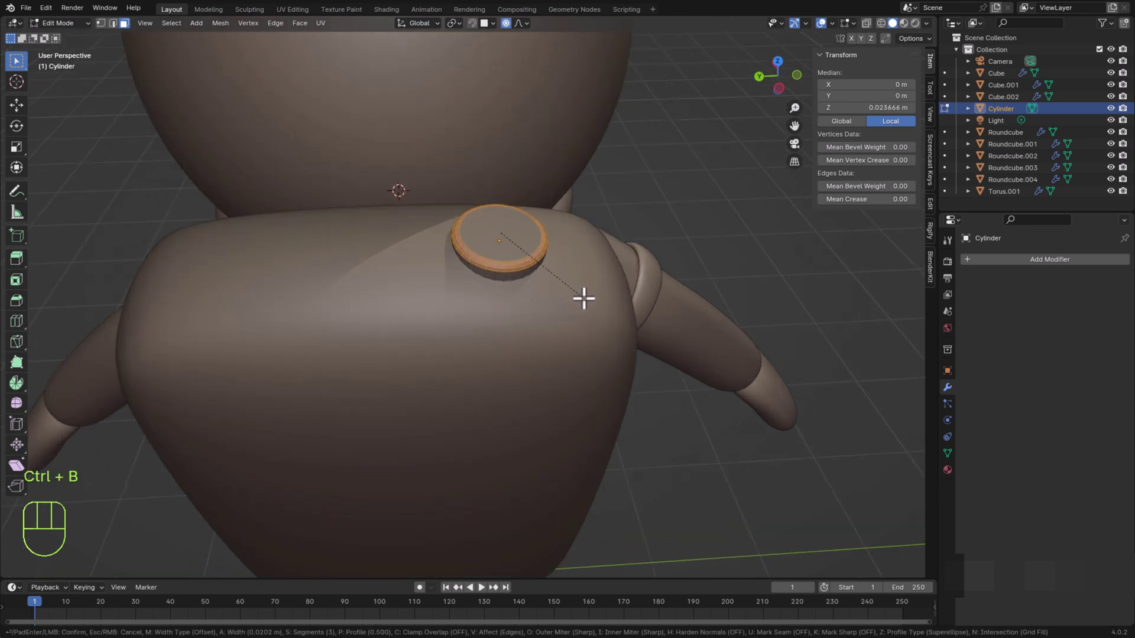
click(585, 301)
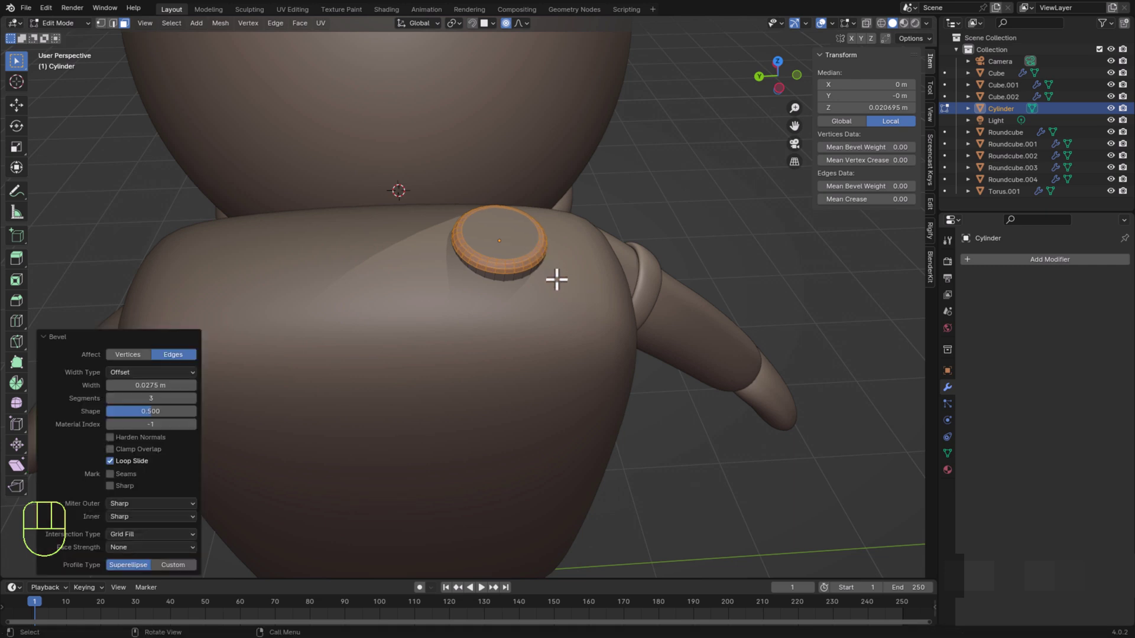
click(55, 22)
click(57, 34)
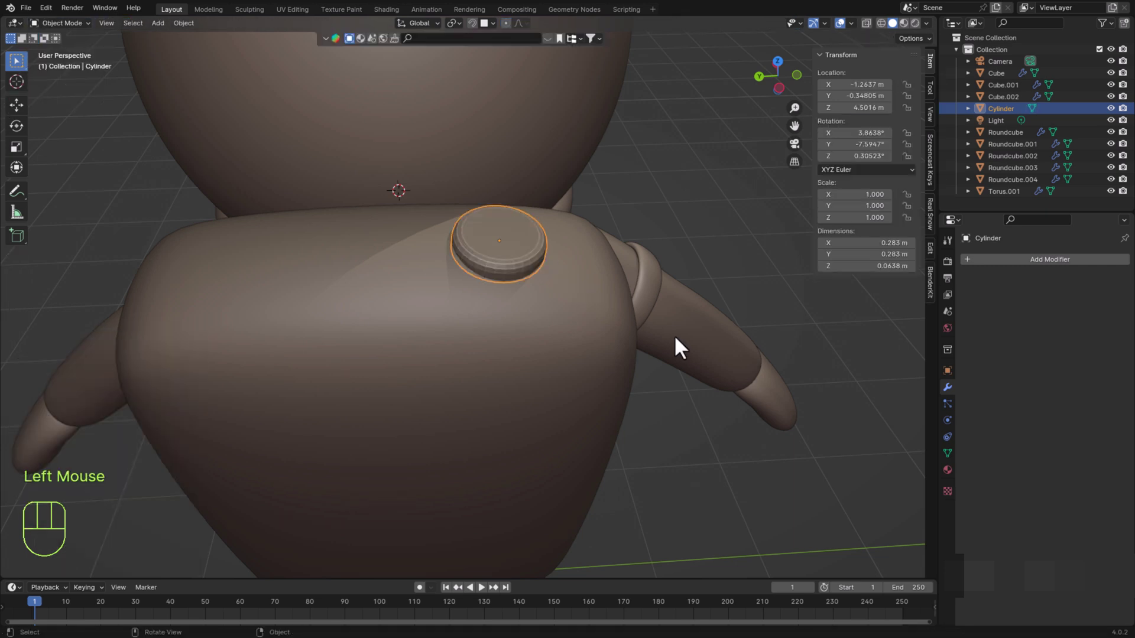
Shade the cylinder smooth and inset its top face by about 0.023 m
right_click(504, 242)
click(508, 244)
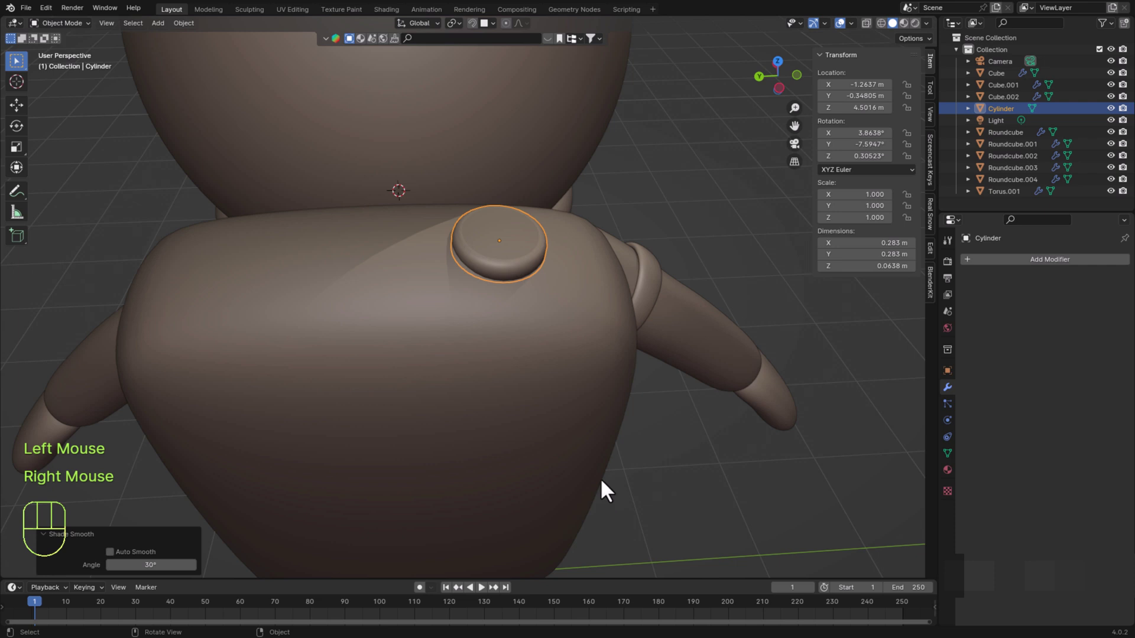
middle_drag(600, 477, 575, 410)
key(Tab)
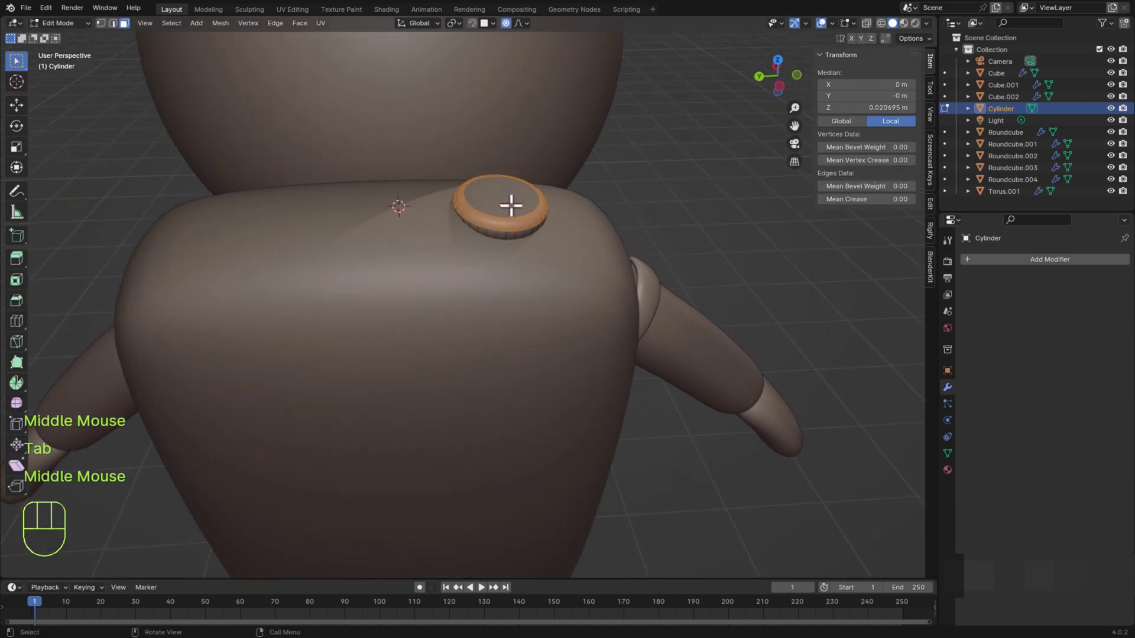
click(511, 206)
key(i)
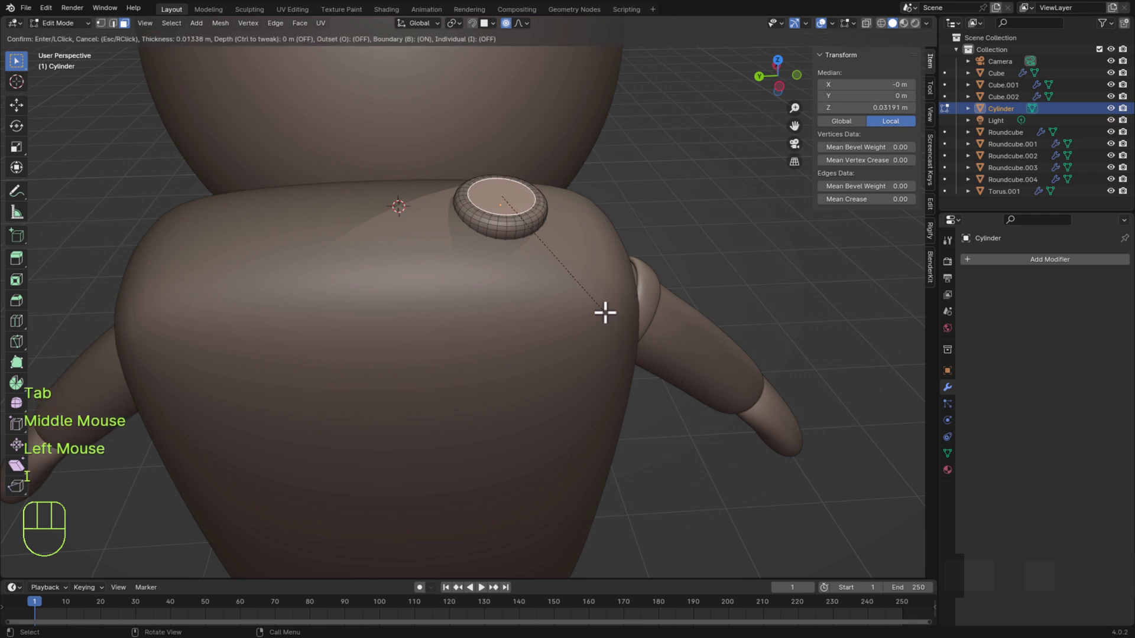
click(594, 313)
Extrude the inset face about 0.025 m upward, bevel it with width 0.0147 m and 2 segments, and return to Object Mode
key(e)
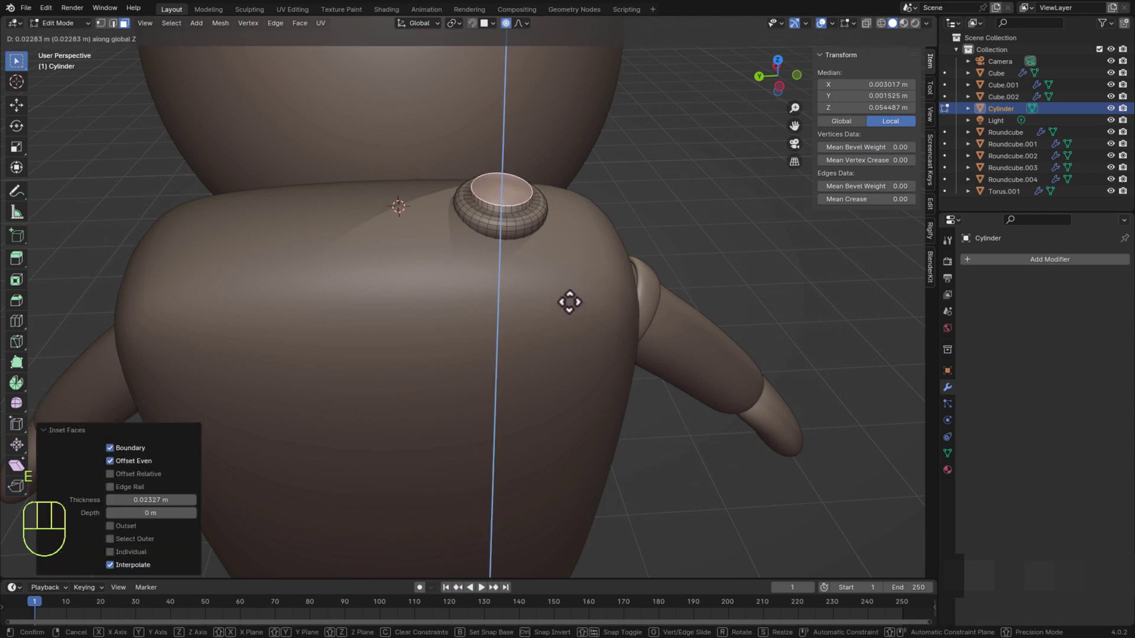
click(576, 302)
key(ctrl+b)
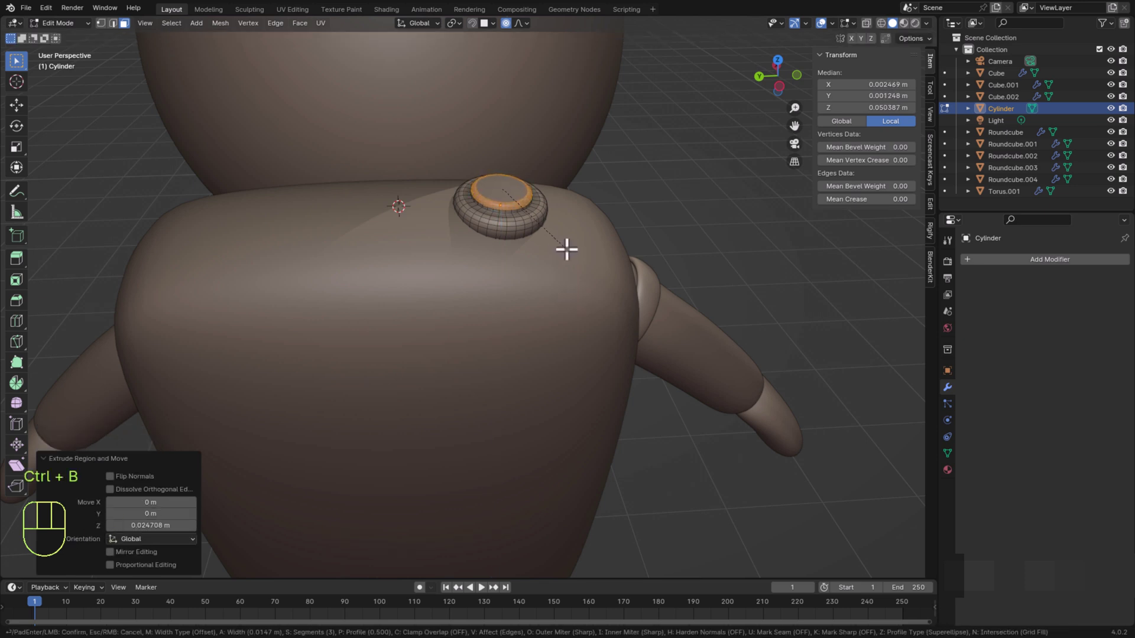
click(567, 249)
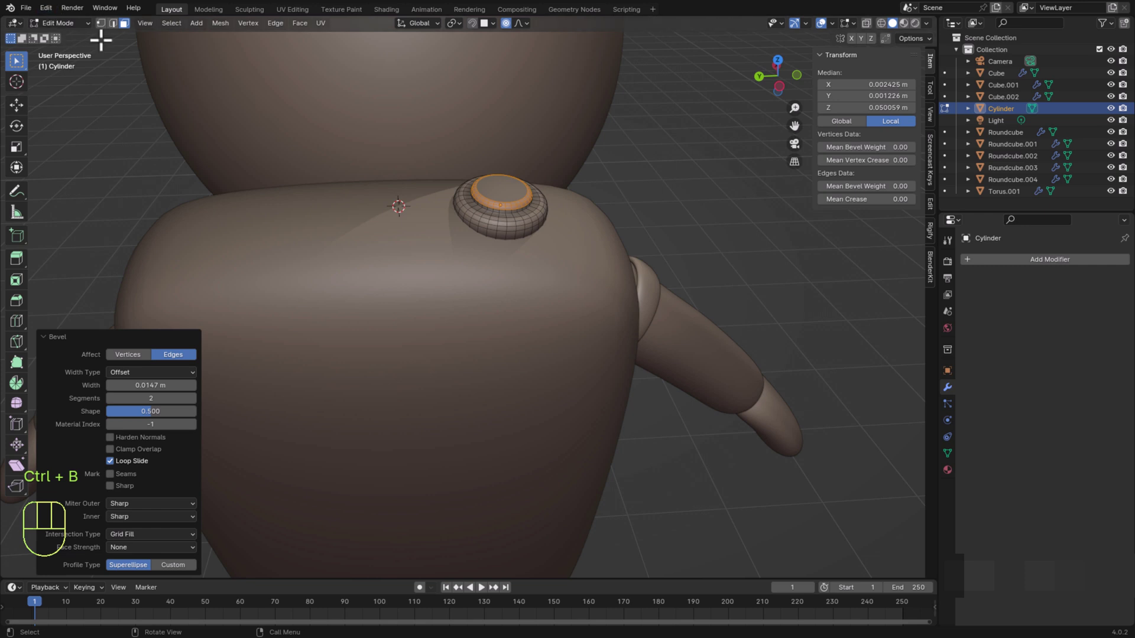
click(59, 22)
click(64, 36)
Duplicate the stepped cylinder and offset the copy about 0.746 m along Y on the backpack's top
middle_drag(492, 219, 589, 287)
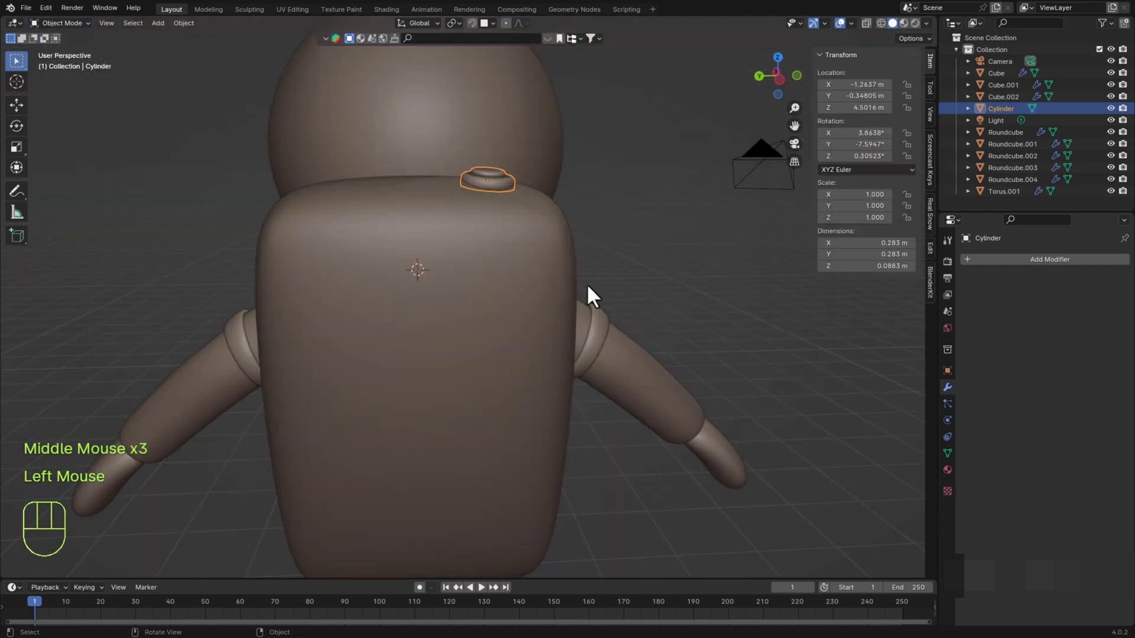
key(shift+d)
key(y)
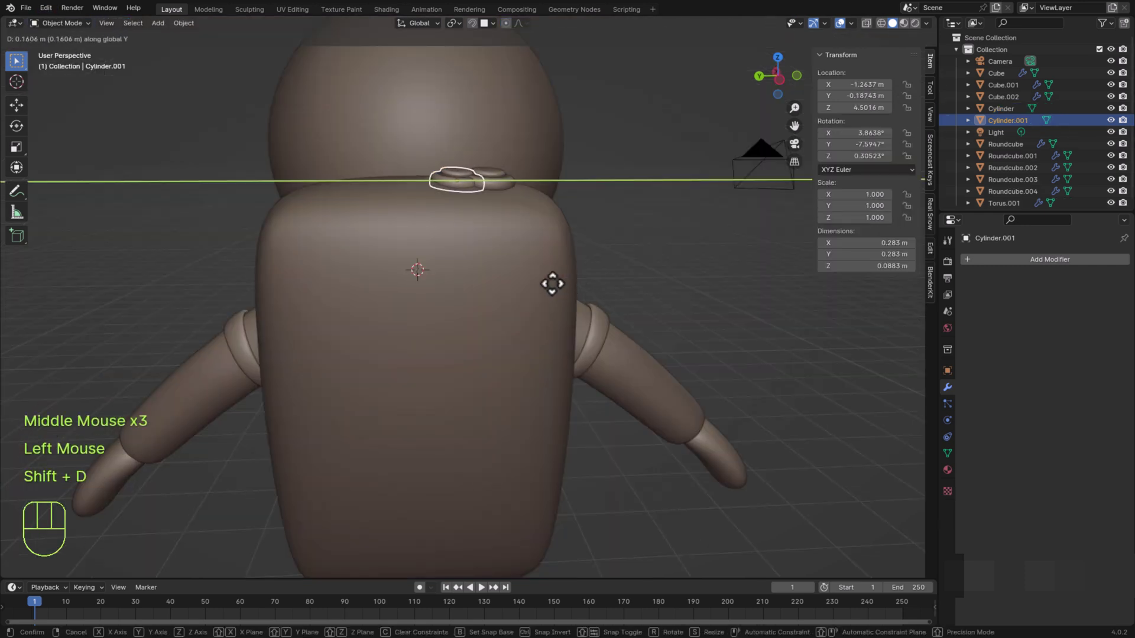
click(443, 286)
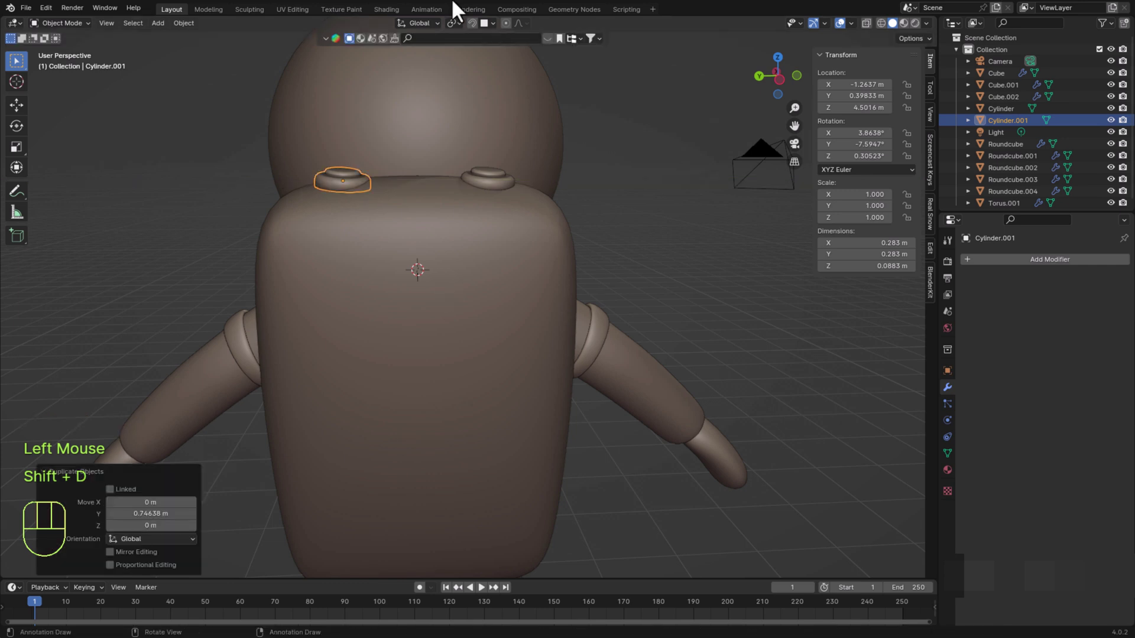
Snap the copied cylinder flush to the backpack's top at about 0.368 m in Y, turn snapping off and save the file
click(472, 23)
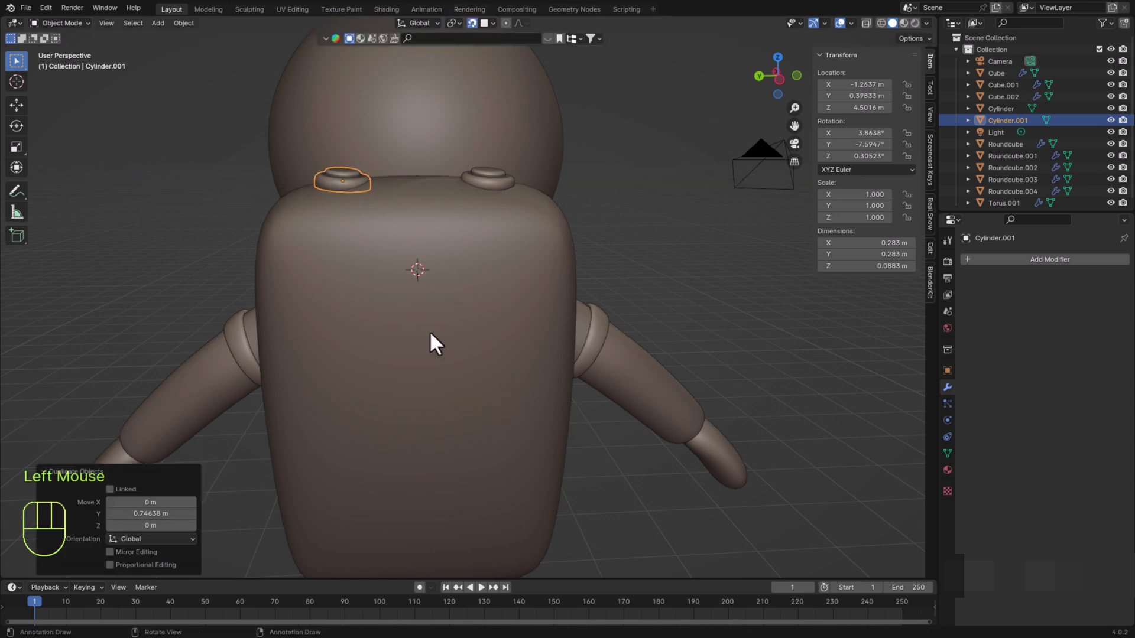
key(g)
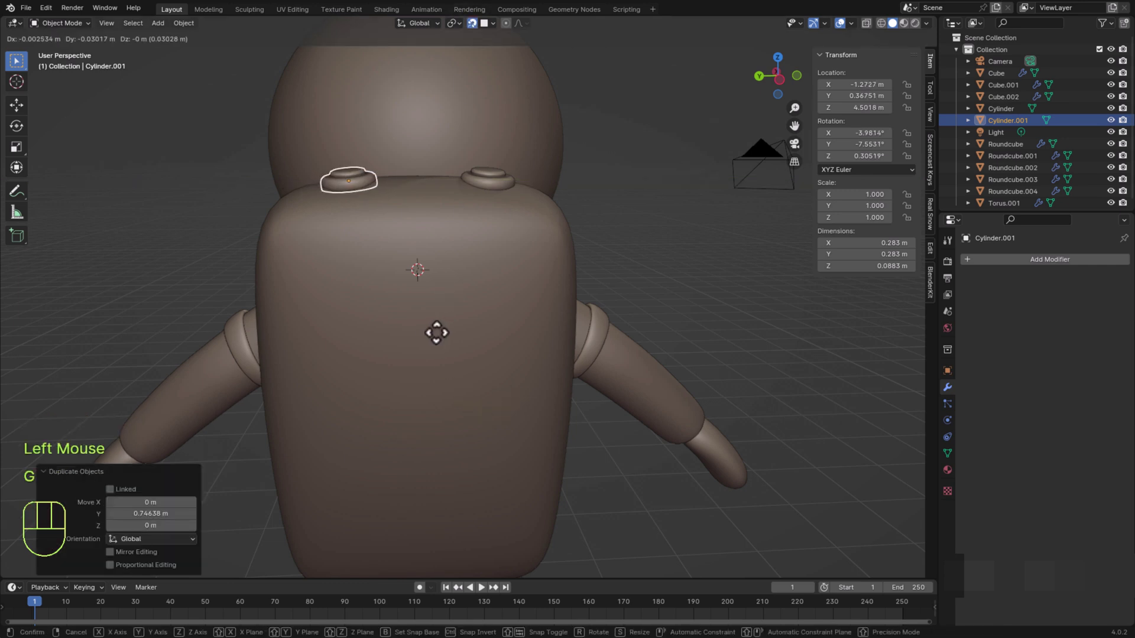
click(437, 333)
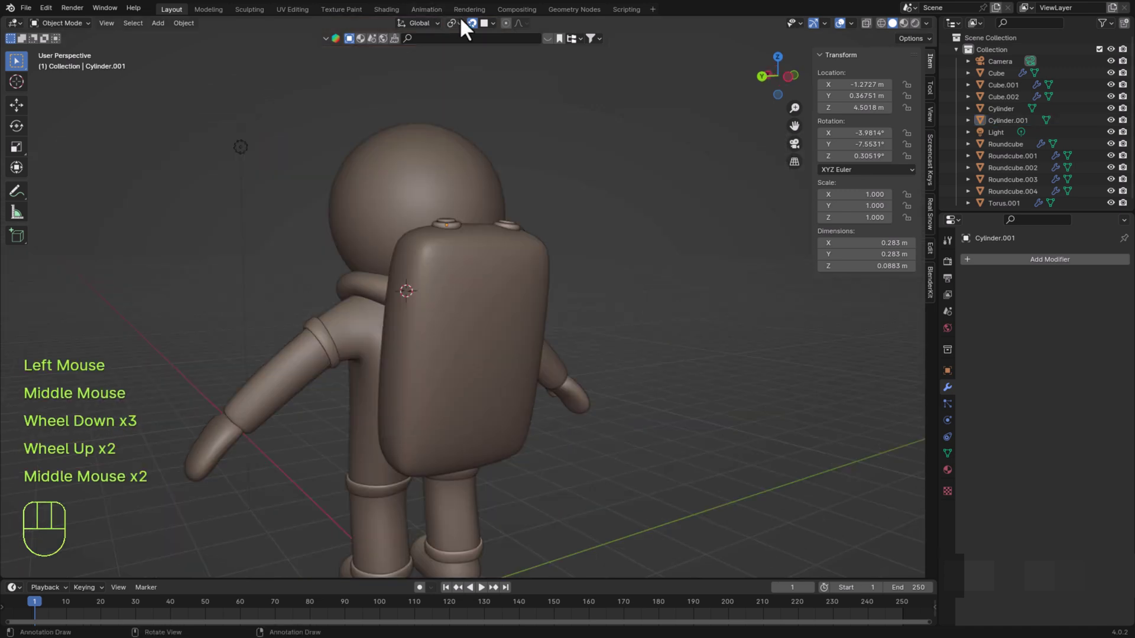
click(472, 23)
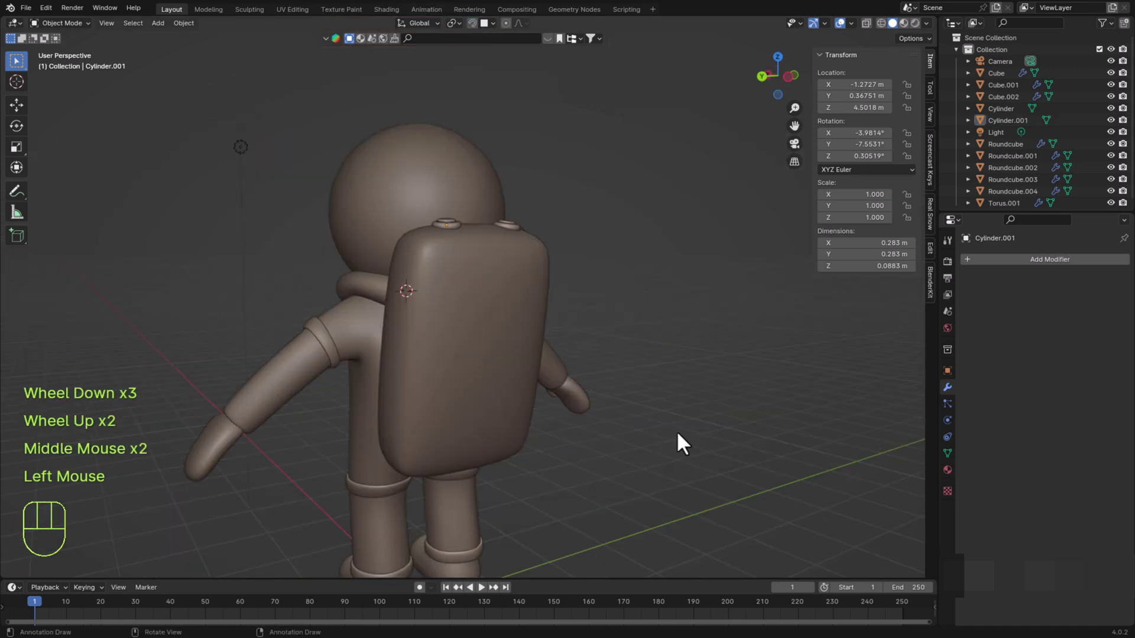
key(ctrl+s)
Duplicate the backpack about 0.568 m outward in negative X and scale the copy uniformly by 0.401
scroll(639, 467, down, 1)
middle_drag(644, 474, 467, 355)
click(467, 354)
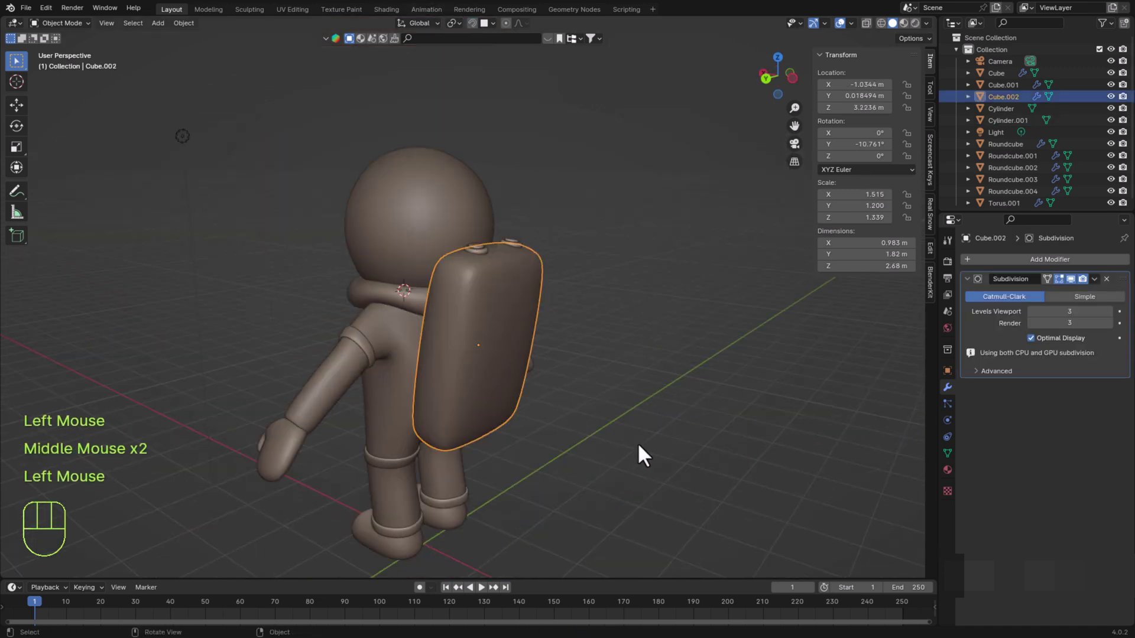
key(shift+d)
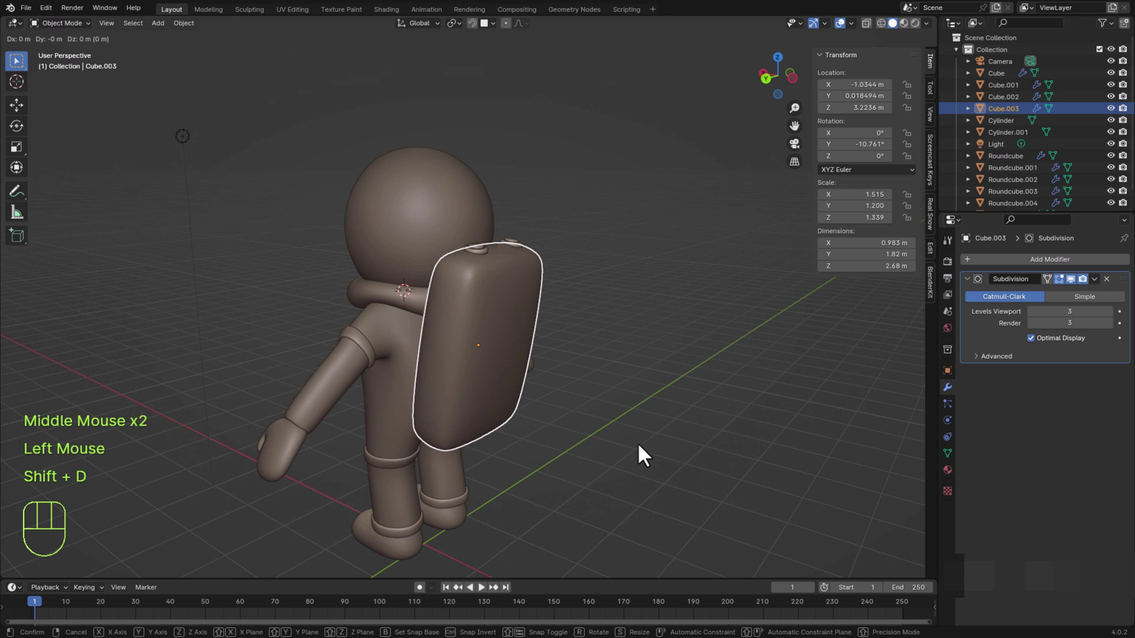
key(x)
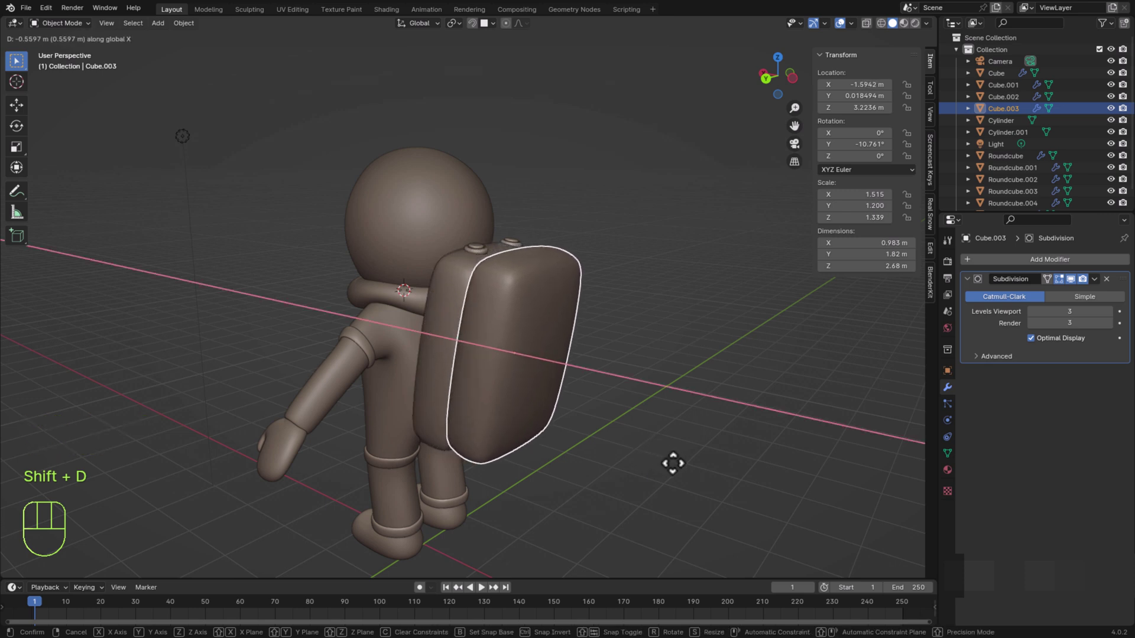
click(674, 463)
key(p)
key(s)
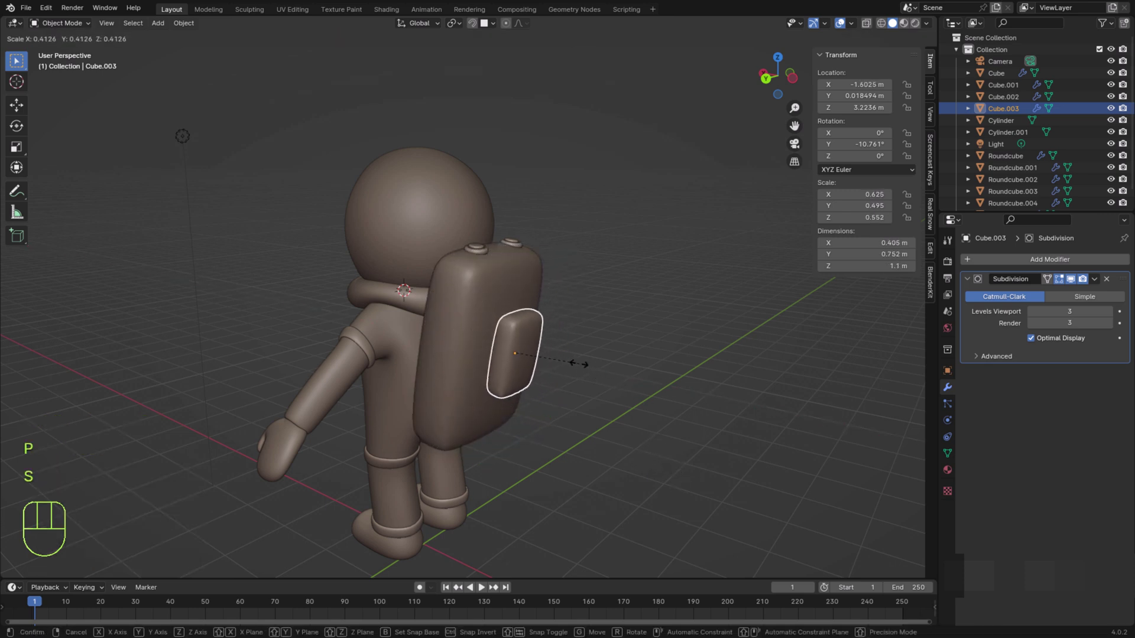
click(577, 365)
Widen the small block by 1.699 along Y, shorten it in Z to about 0.853 m, and apply its scale
middle_drag(549, 452, 515, 444)
key(s)
key(y)
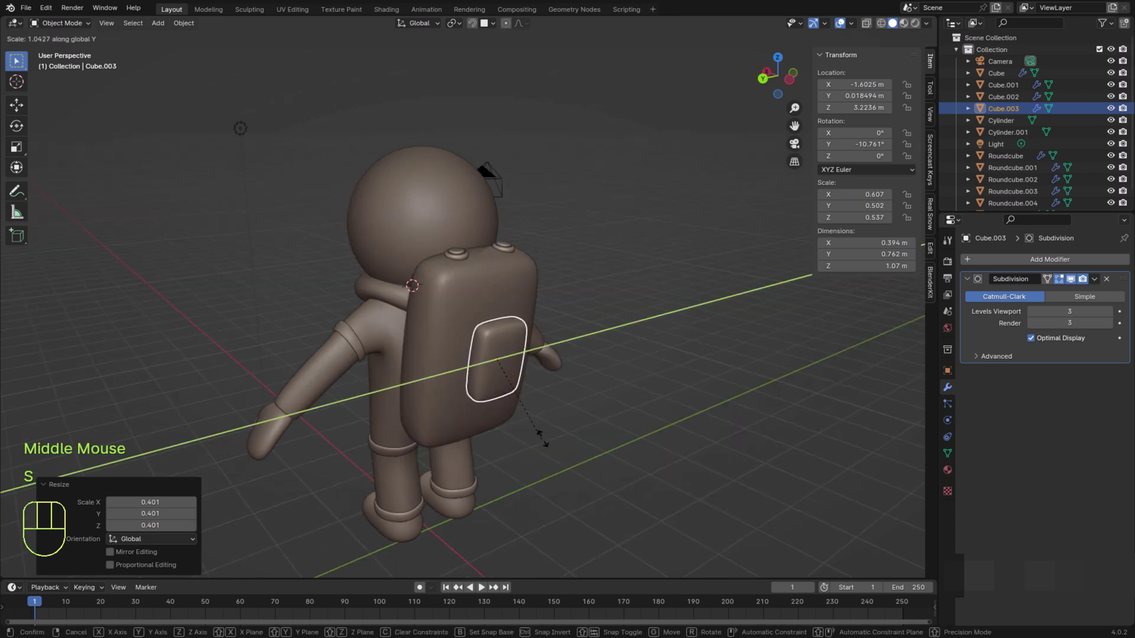
click(651, 432)
key(s)
key(z)
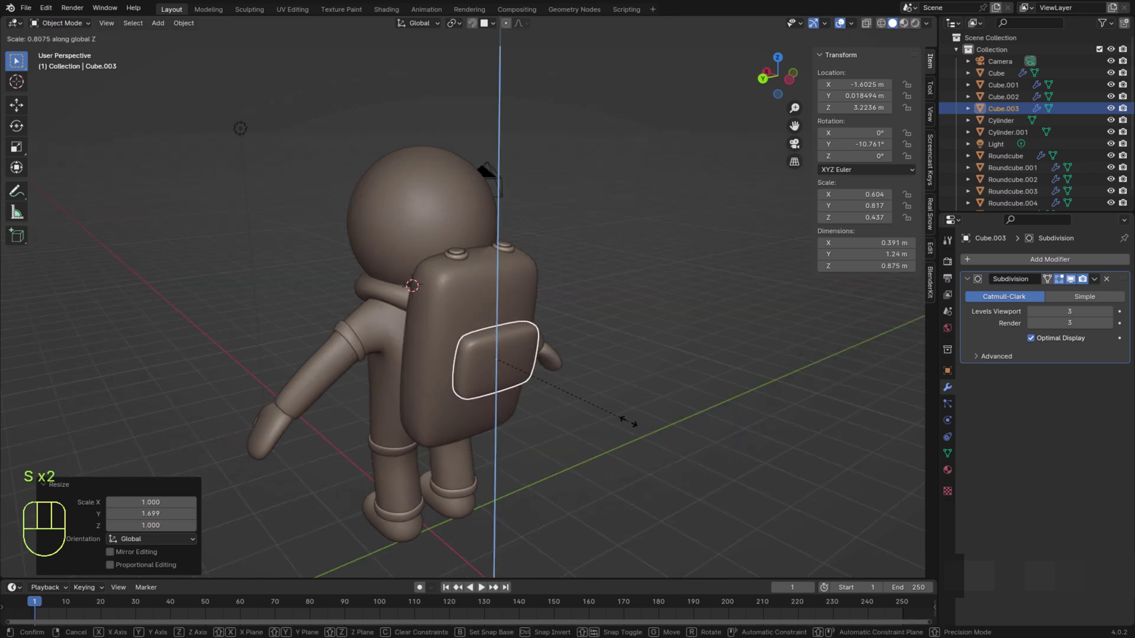
click(628, 421)
middle_drag(628, 422, 637, 440)
key(ctrl+a)
click(638, 445)
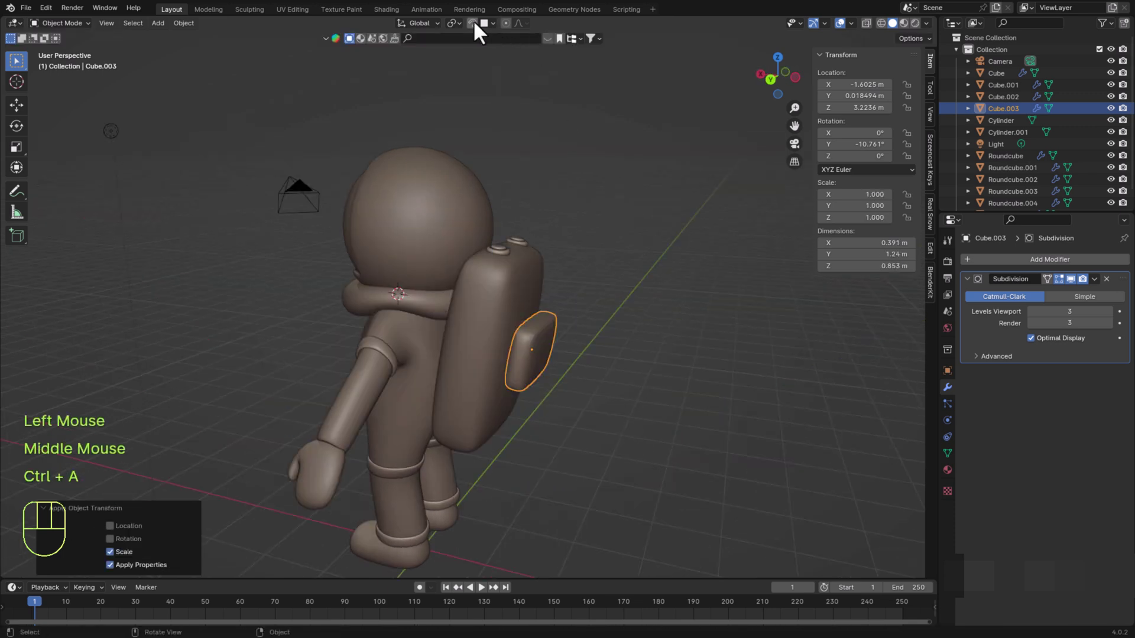
Move the small block about 0.072 m in X toward the backpack and thin it by 0.633 along X
key(g)
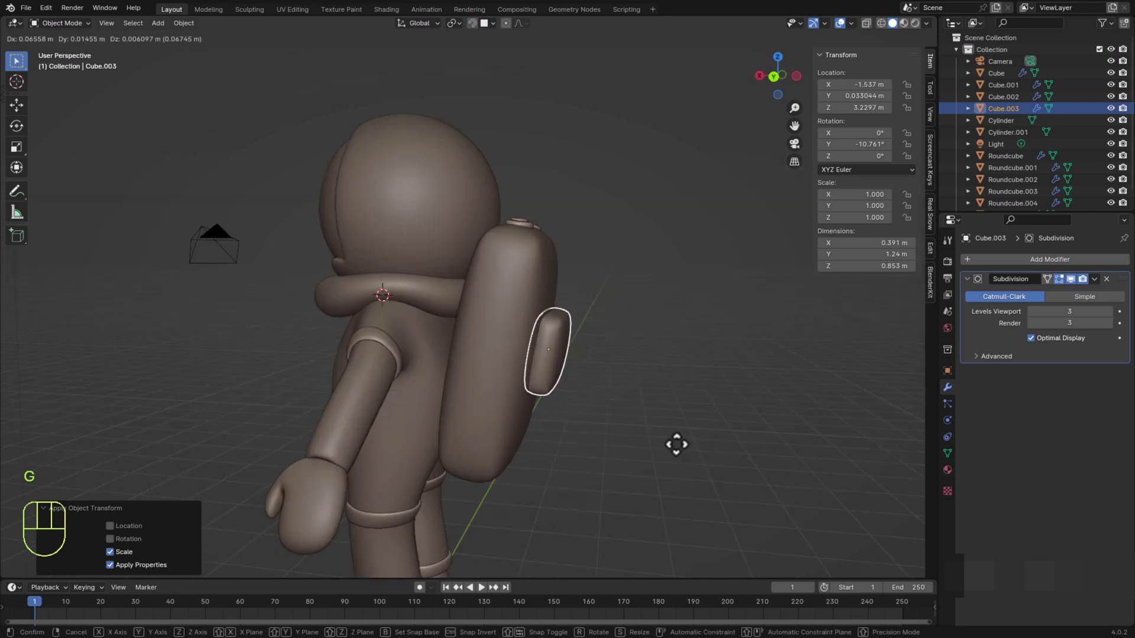
click(677, 444)
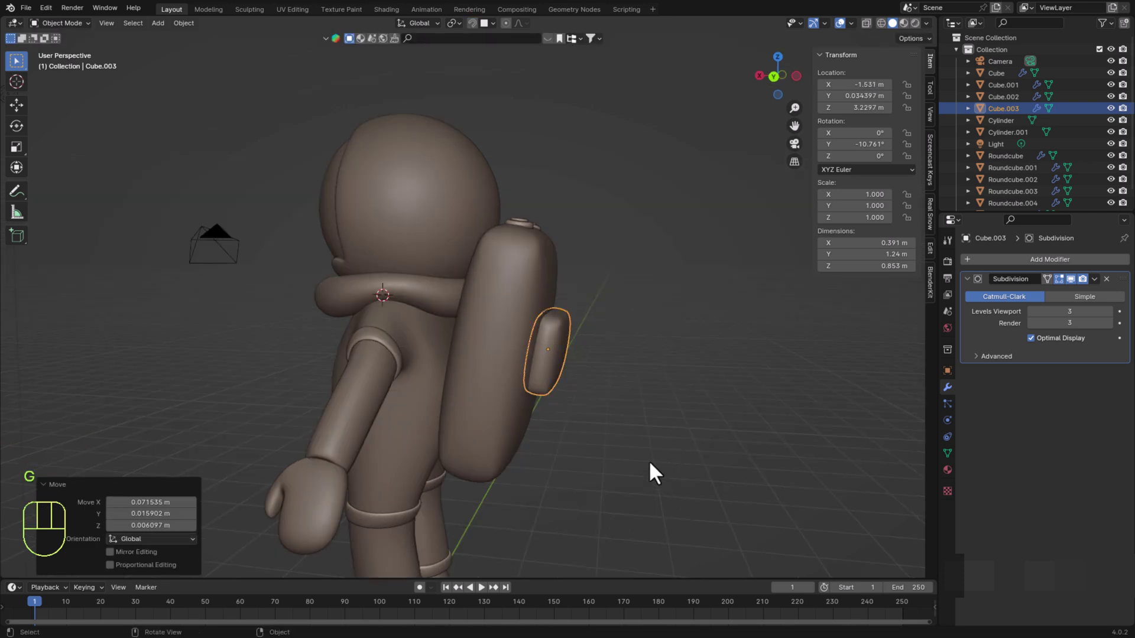
key(s)
key(x)
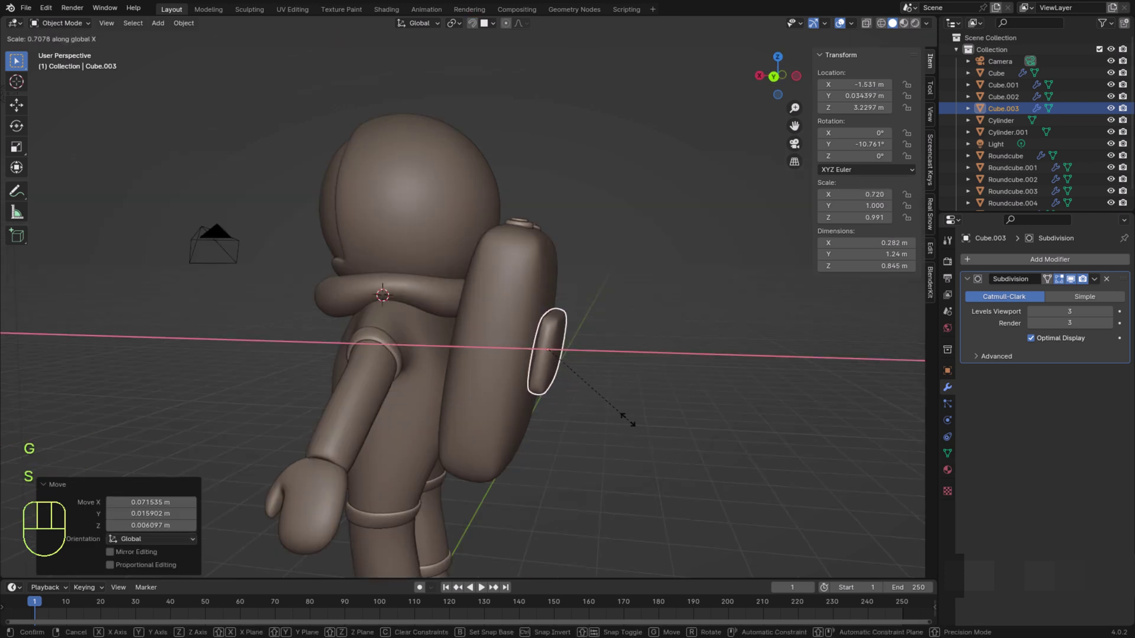
click(623, 409)
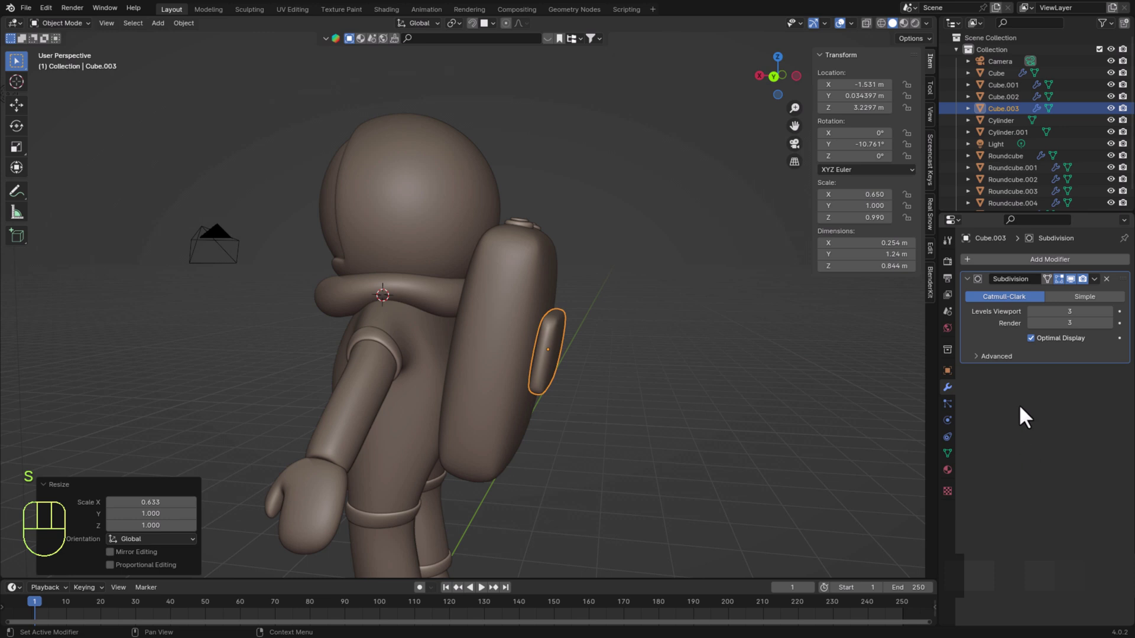
Push the block about 0.068 m along X into the backpack's rear face as a pocket, deselect it, and save the file
click(686, 453)
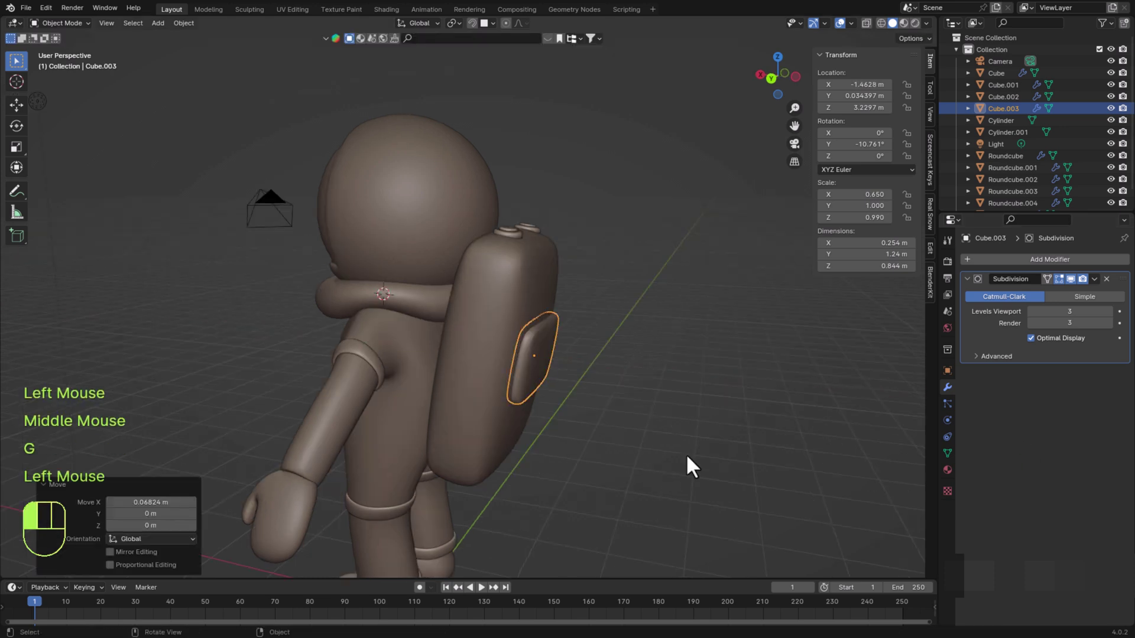
click(685, 453)
middle_drag(600, 456, 504, 473)
scroll(504, 471, down, 2)
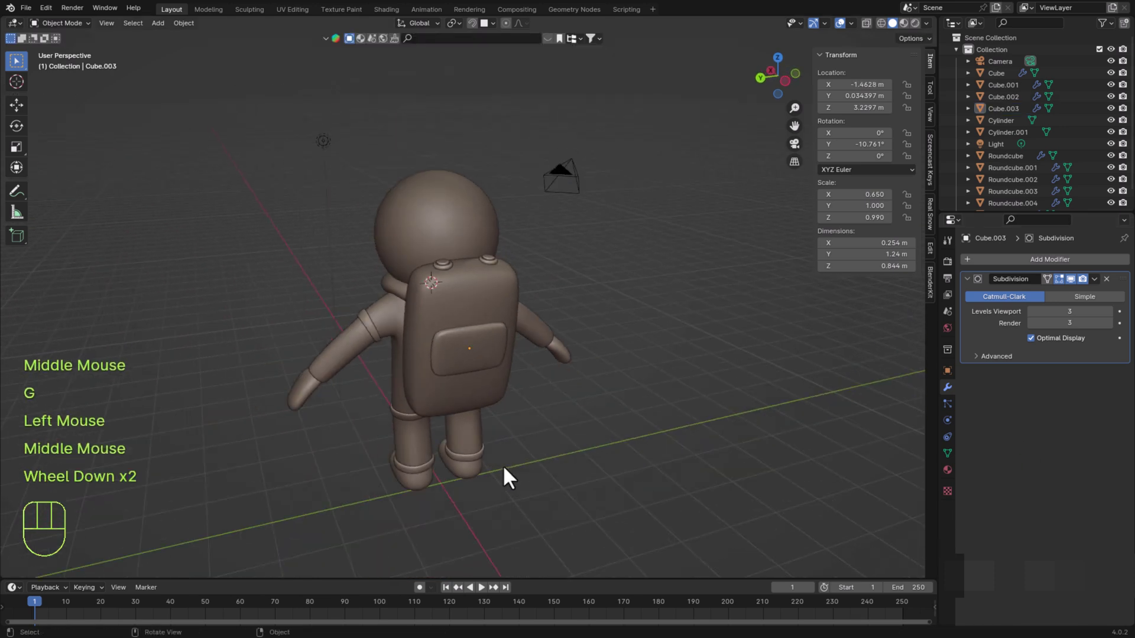
scroll(504, 470, up, 1)
key(ctrl+s)
Duplicate the original cylinder from the backpack's top and move the copy about -1.6 m along X
click(494, 252)
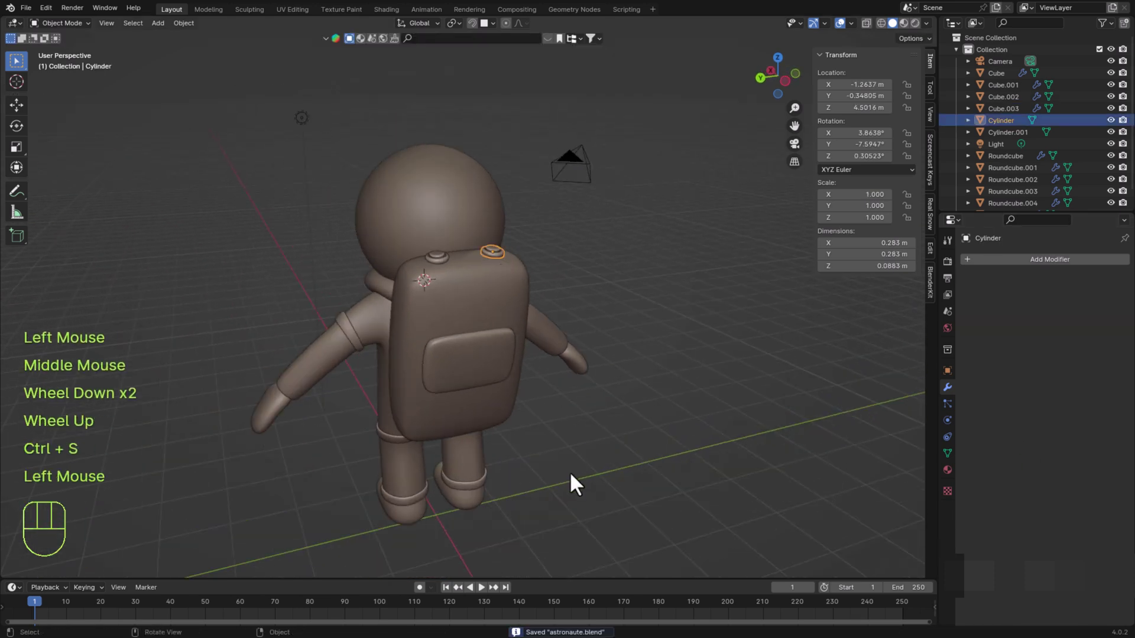
key(shift+d)
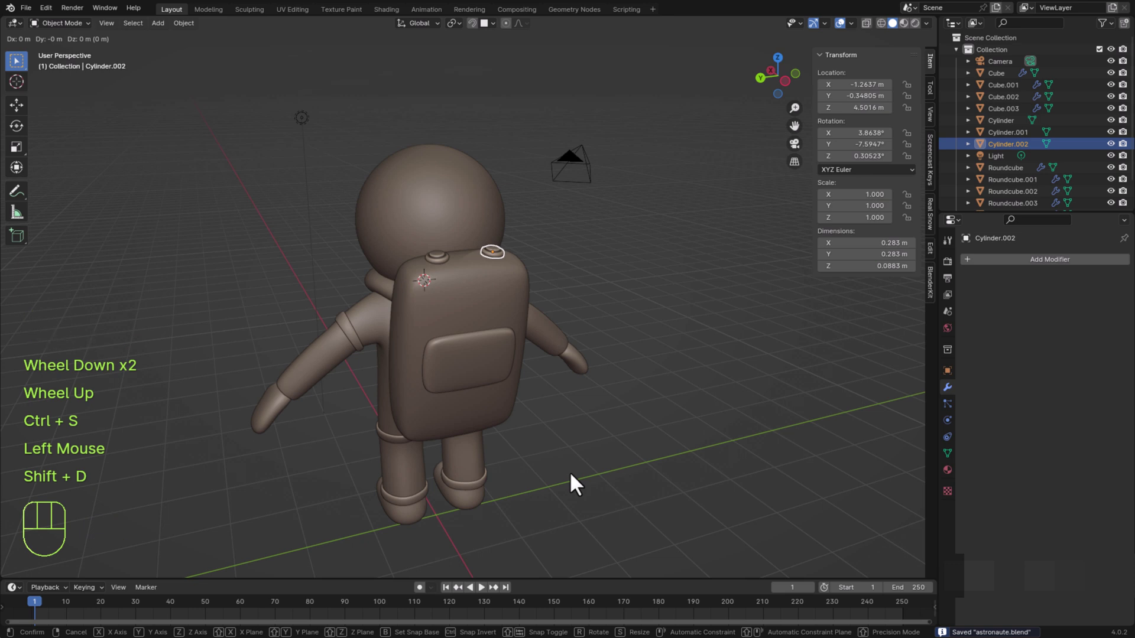
key(x)
click(637, 519)
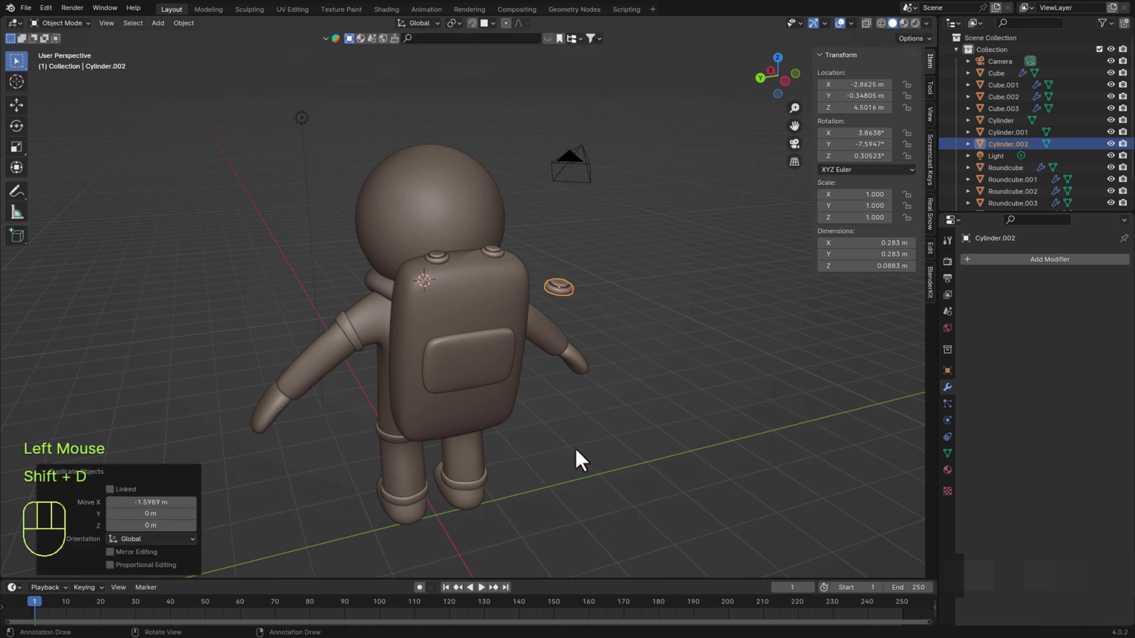
Set the backpack pocket's origin to its geometry
click(513, 366)
mouse_move(575, 448)
middle_down()
mouse_move(607, 450)
mouse_move(583, 447)
middle_up()
scroll(508, 450, up, 3)
middle_drag(478, 452, 449, 425)
scroll(449, 426, down, 2)
middle_drag(449, 425, 414, 413)
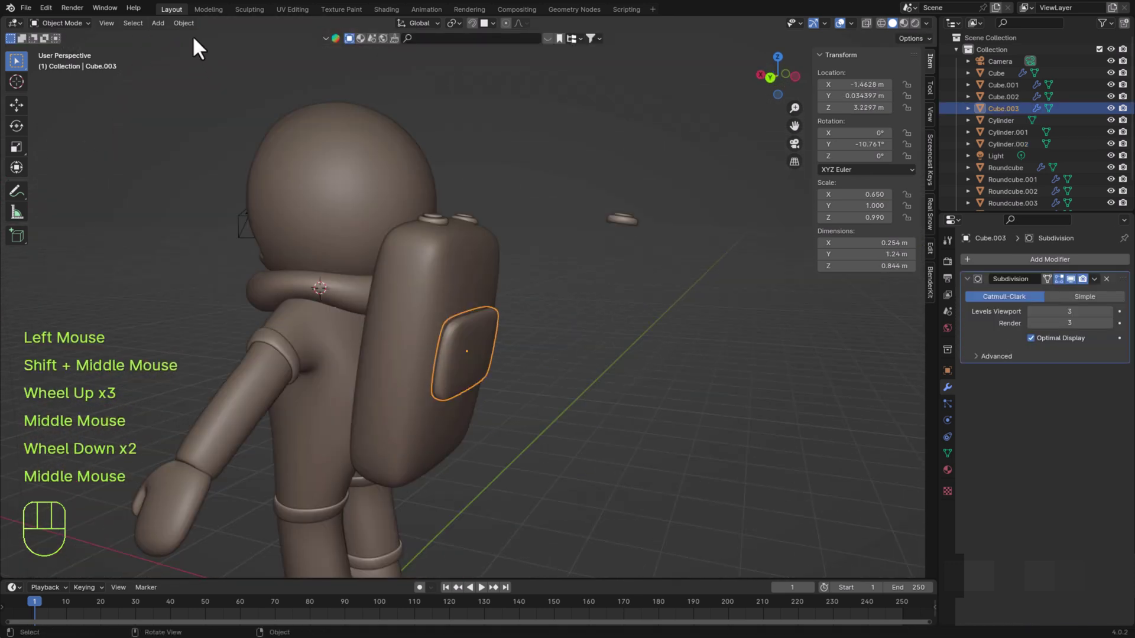
click(183, 22)
mouse_move(197, 47)
click(356, 58)
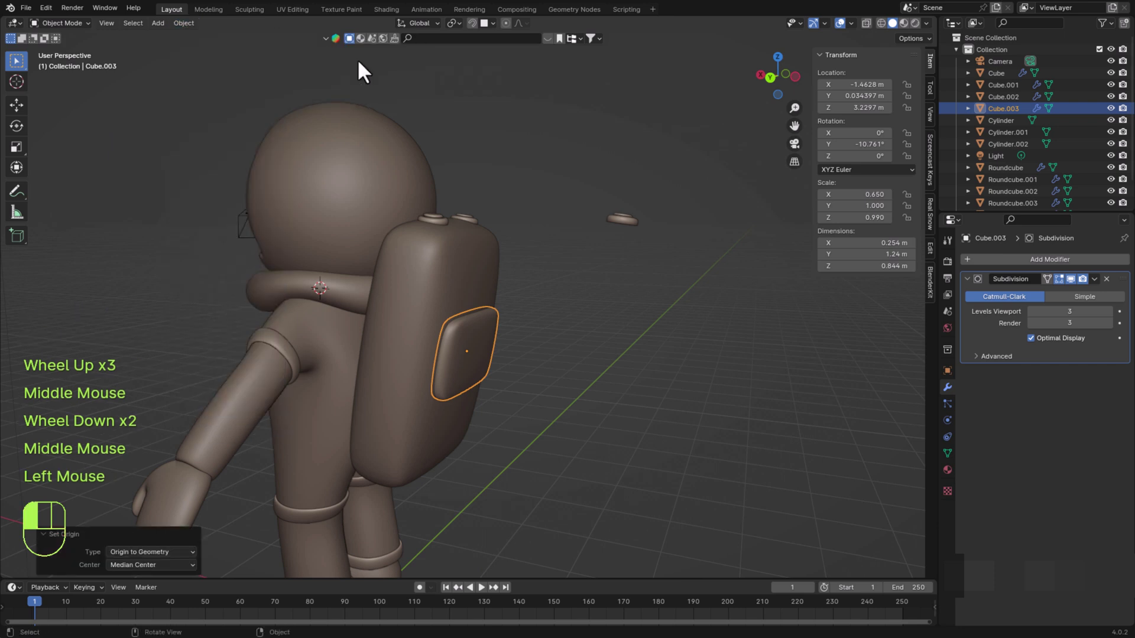
Move the loose cylinder beside the backpack pocket, enable snapping, and place it flush on the pocket's outer face
click(638, 433)
key(g)
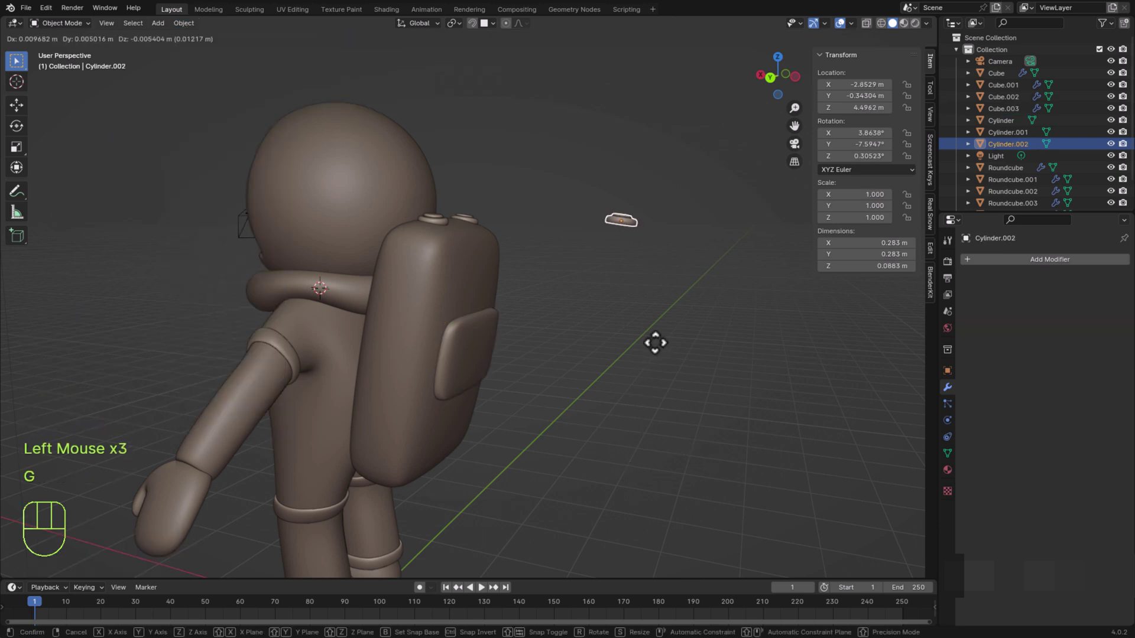
click(553, 464)
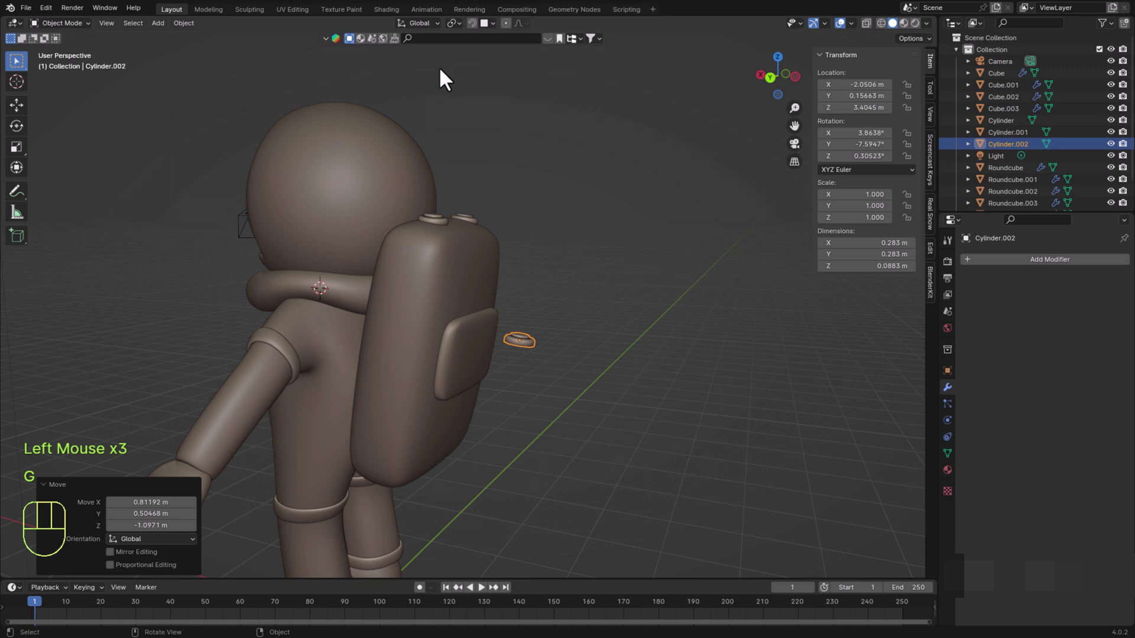
click(472, 23)
key(g)
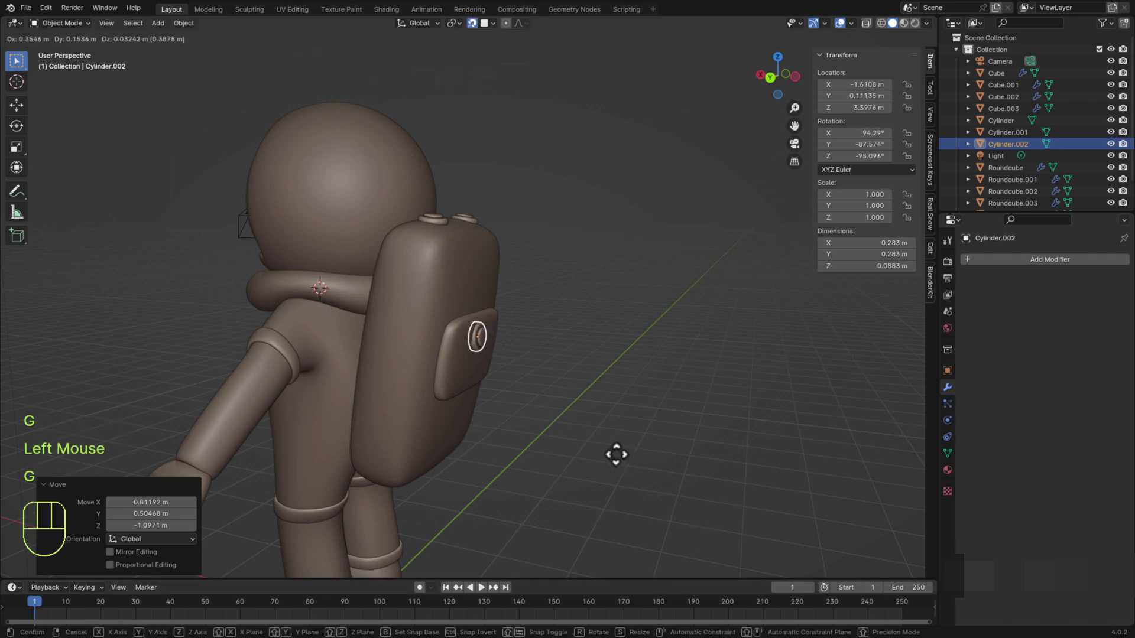
click(628, 460)
middle_drag(627, 462, 436, 464)
scroll(435, 467, up, 1)
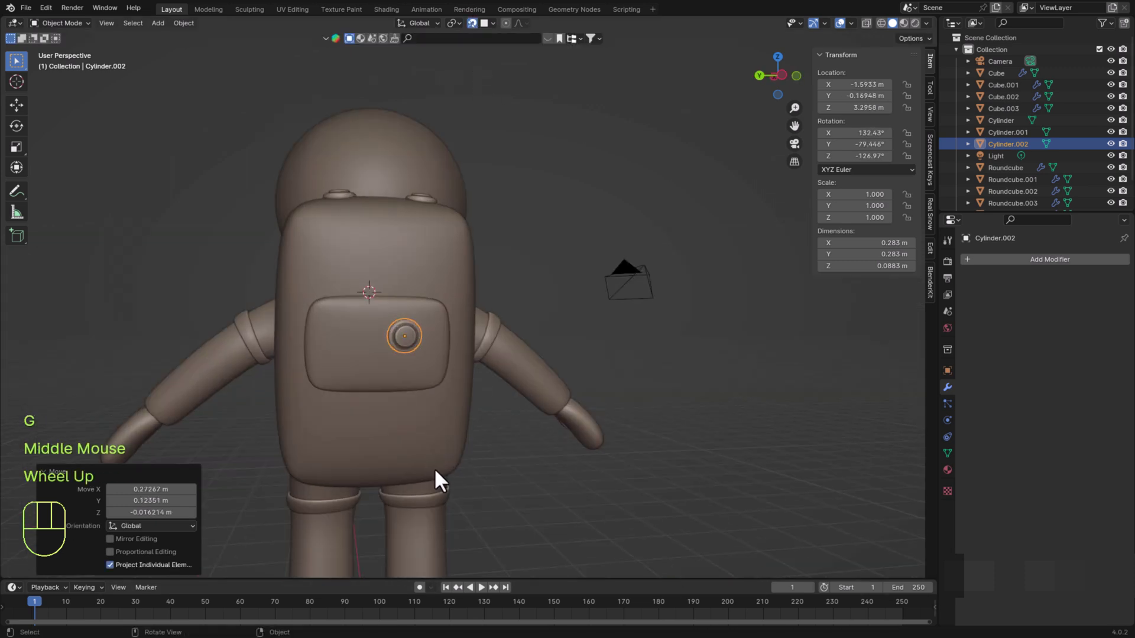
Duplicate the button on the backpack pocket and place the copy beside it, about 0.4 m along Y
key(shift+d)
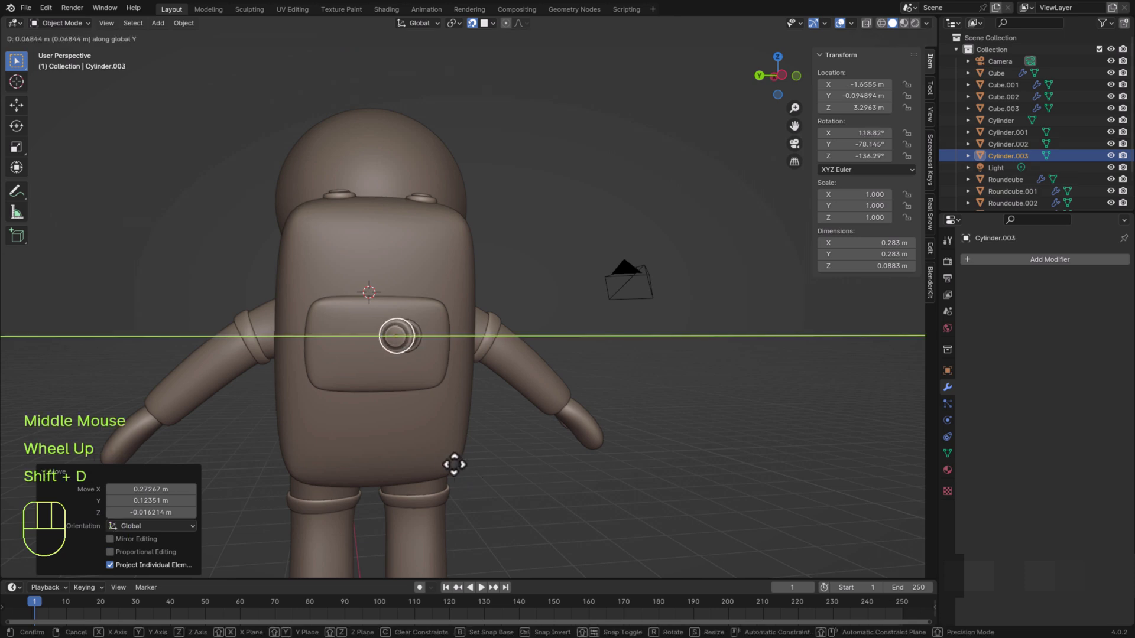
click(419, 464)
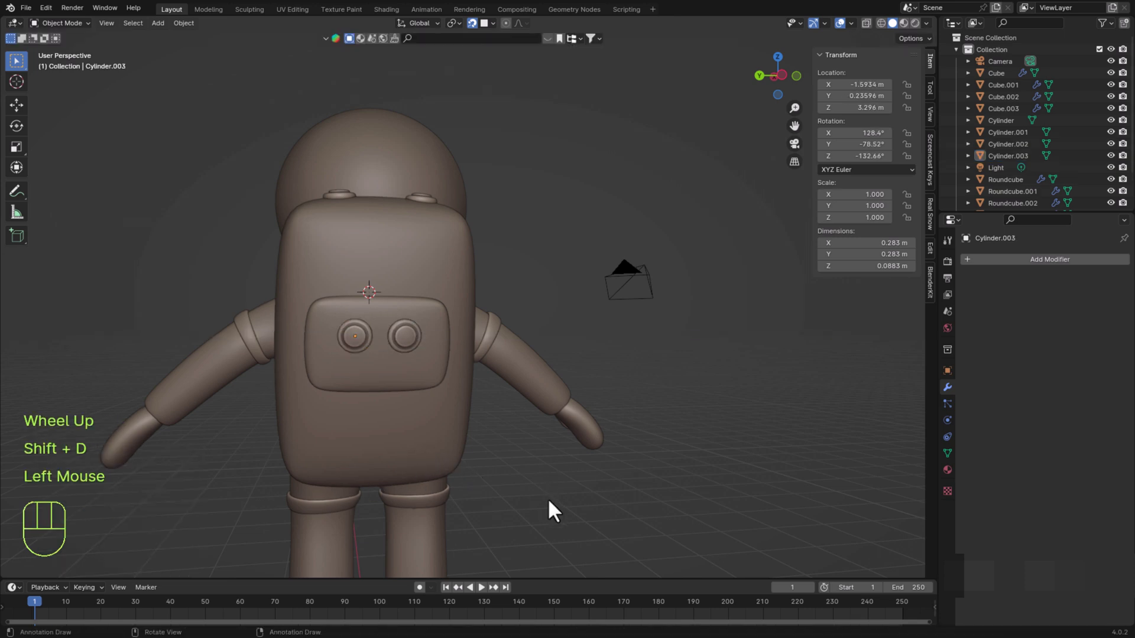
middle_drag(549, 502, 472, 506)
middle_drag(472, 506, 490, 504)
Select both pocket buttons and lower them together about 0.058 m along Z
click(428, 324)
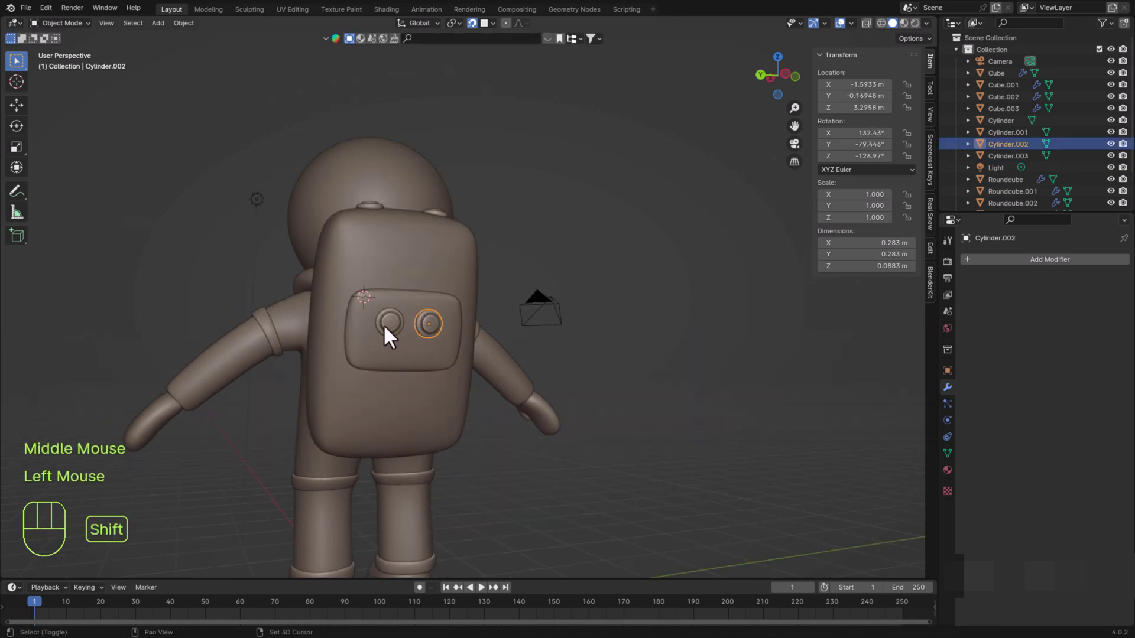
shift+click(384, 324)
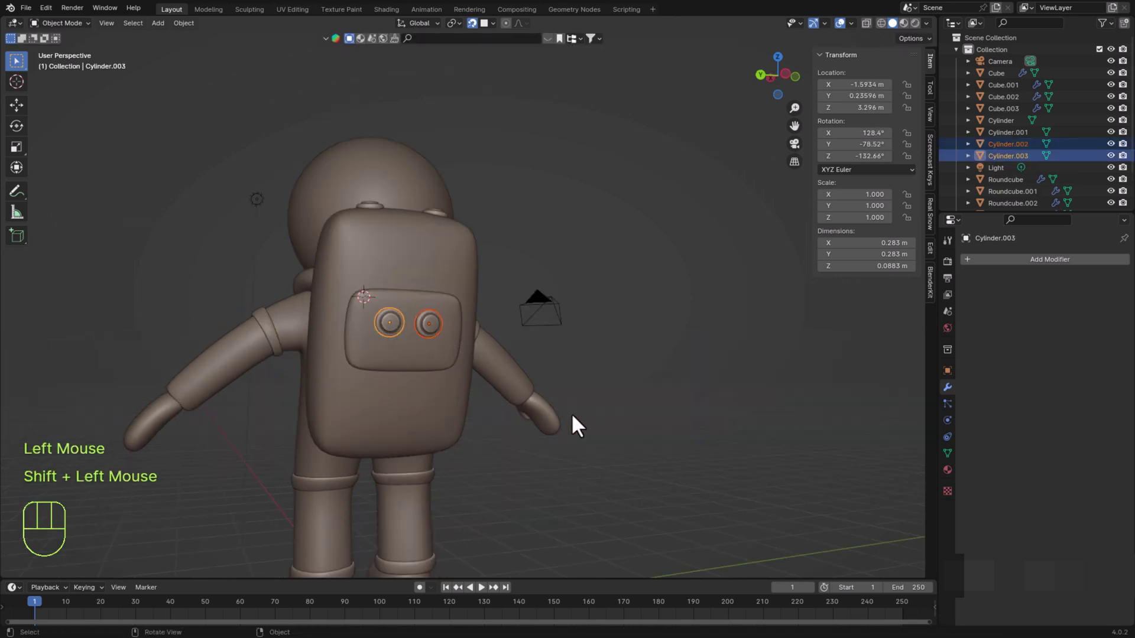
key(g)
key(z)
click(573, 417)
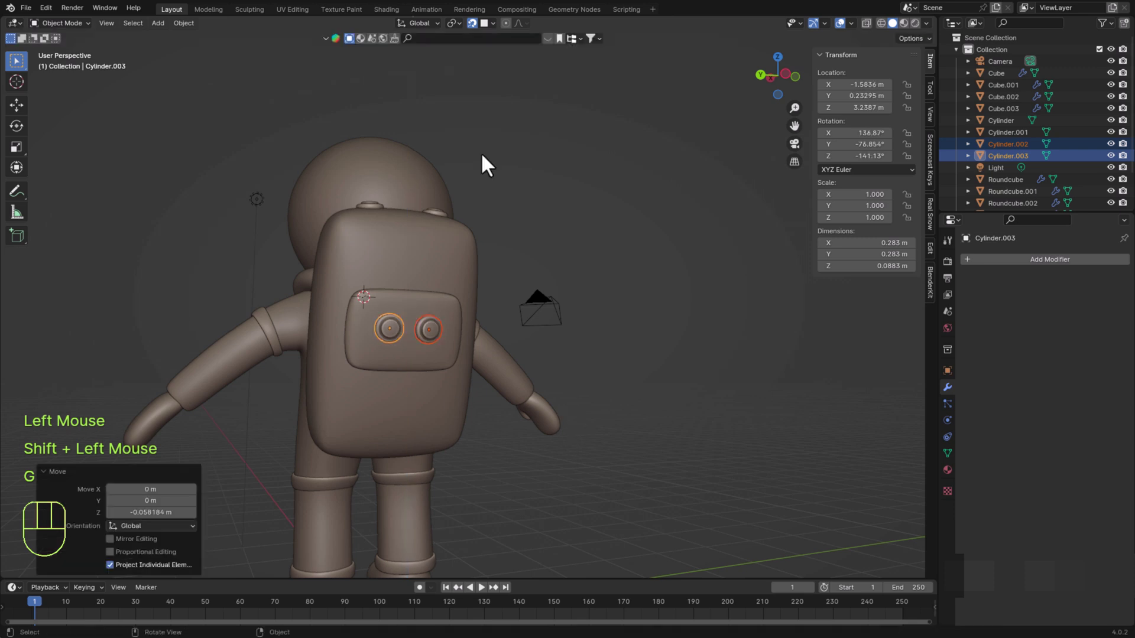
Turn off snapping, deselect the buttons, and save the file
middle_drag(490, 52, 575, 198)
click(574, 198)
key(ctrl+s)
Add two closely spaced horizontal loop cuts around the backpack's upper part, with slide factors of about -0.588 and -0.812
middle_drag(530, 296, 398, 324)
click(397, 322)
key(Tab)
middle_drag(569, 371, 532, 331)
click(113, 23)
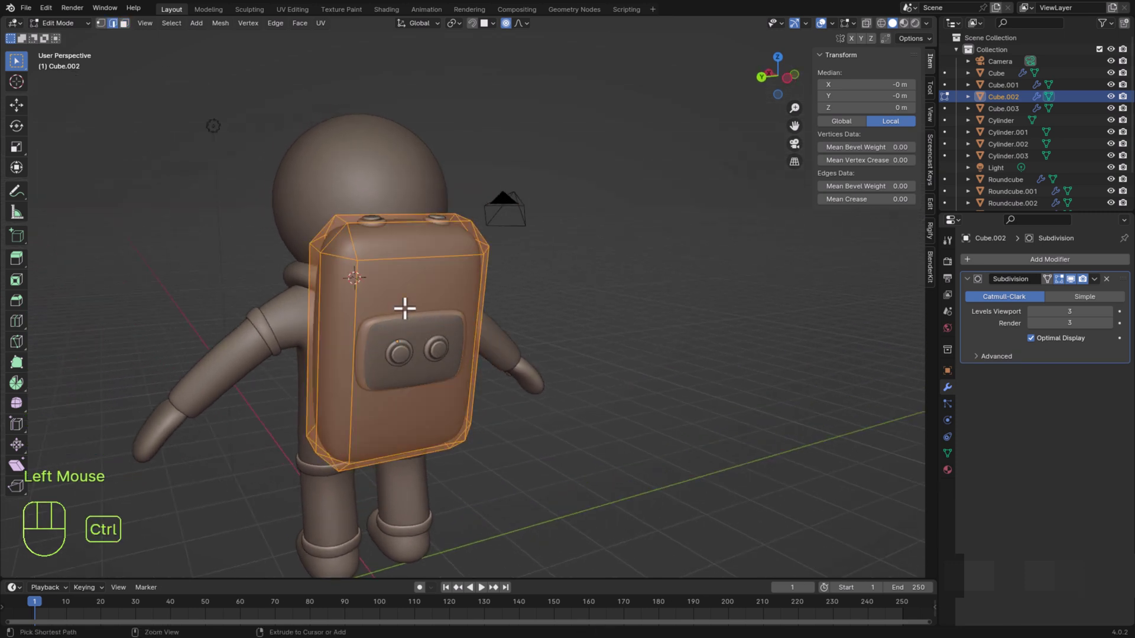
key(ctrl+r)
click(340, 380)
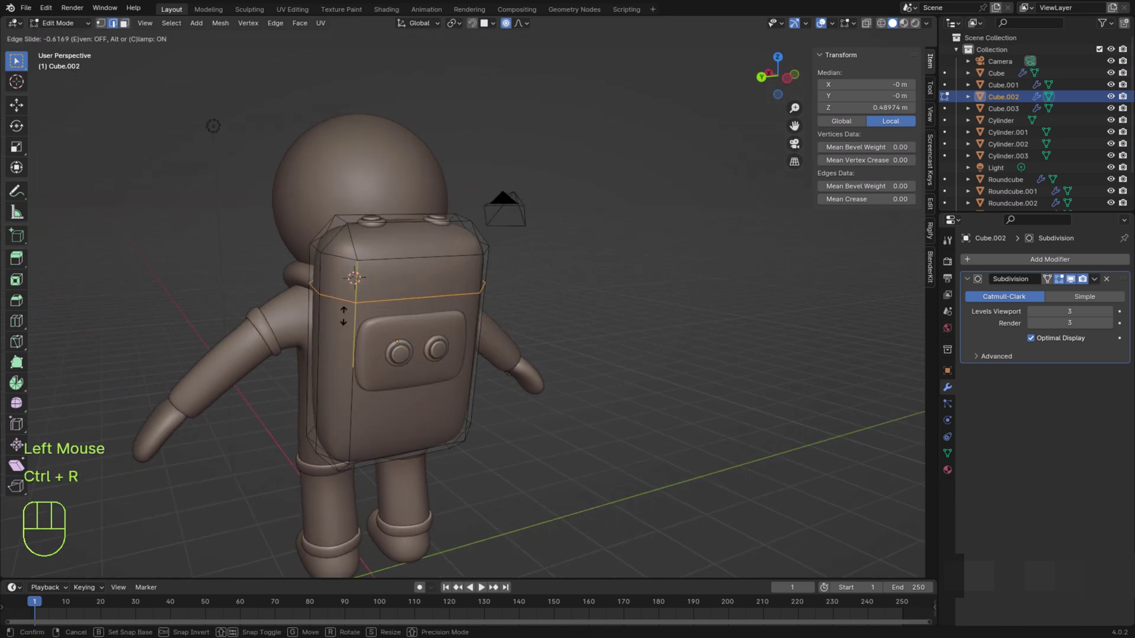
click(344, 318)
scroll(469, 380, up, 2)
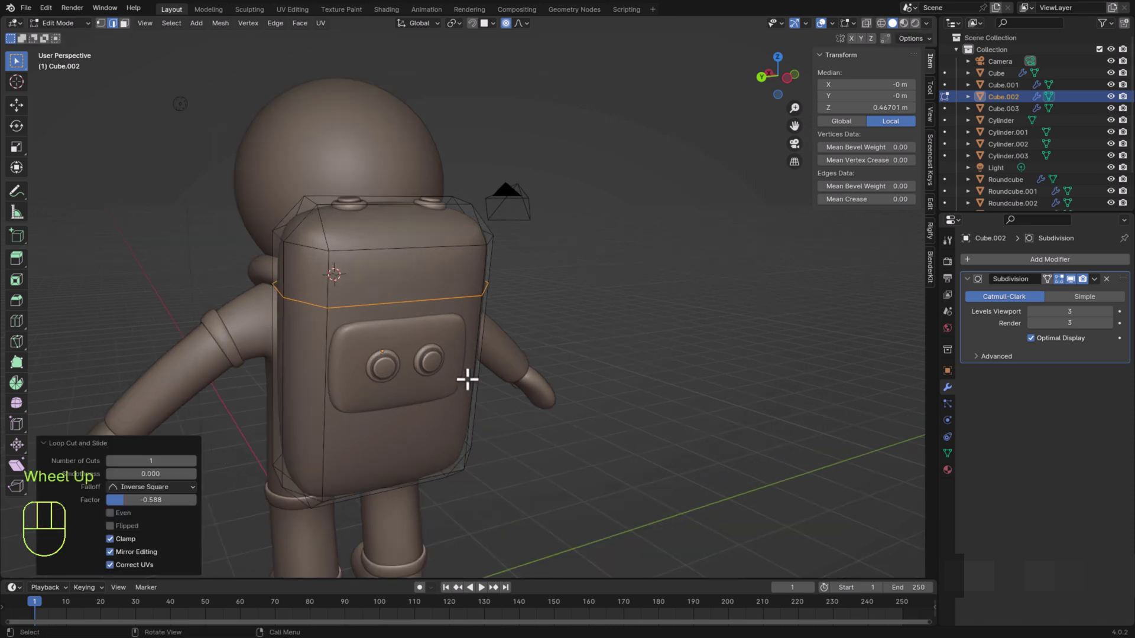
middle_drag(469, 380, 363, 428)
key(ctrl+r)
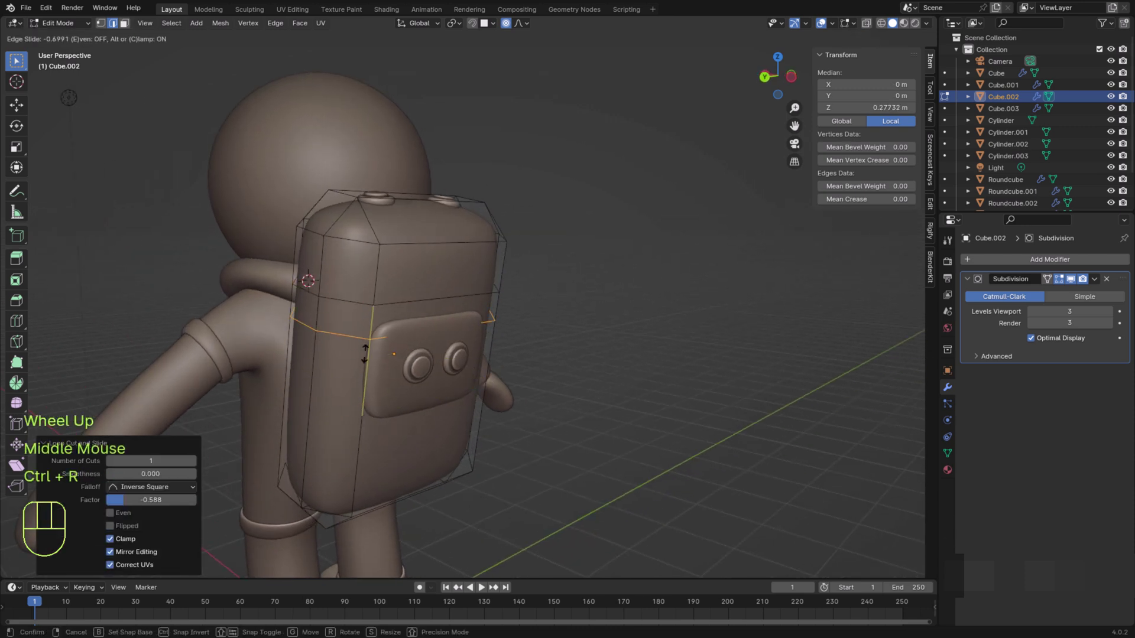
click(365, 325)
Add two horizontal loop cuts around the backpack's lower part, with slide factors of about 0.228 and -0.458, and switch to face selection
key(ctrl+r)
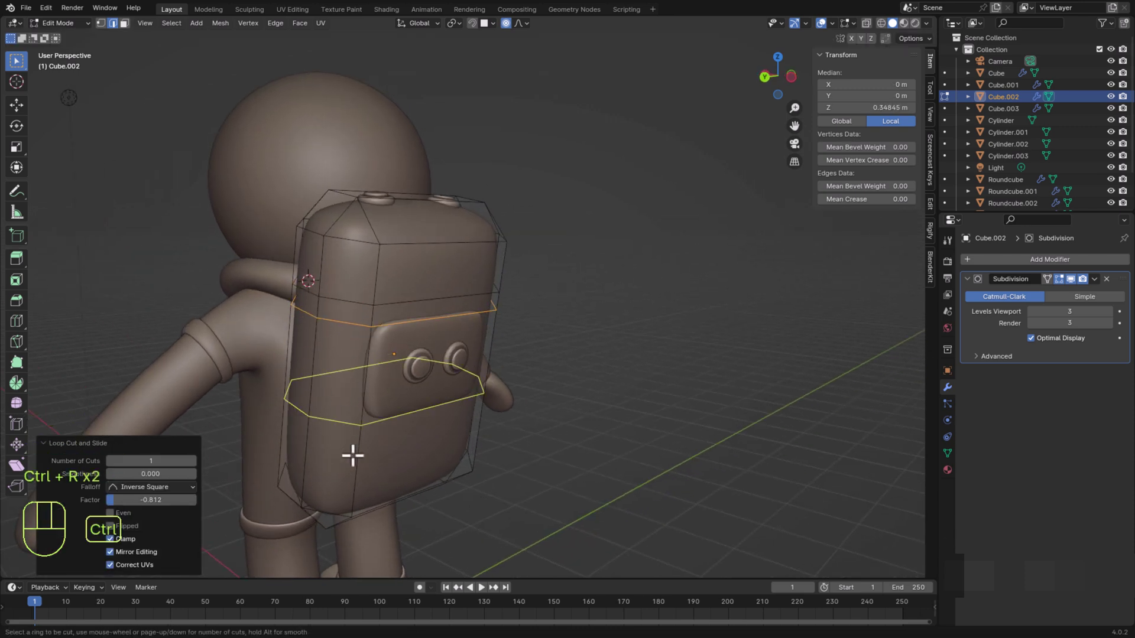
click(352, 456)
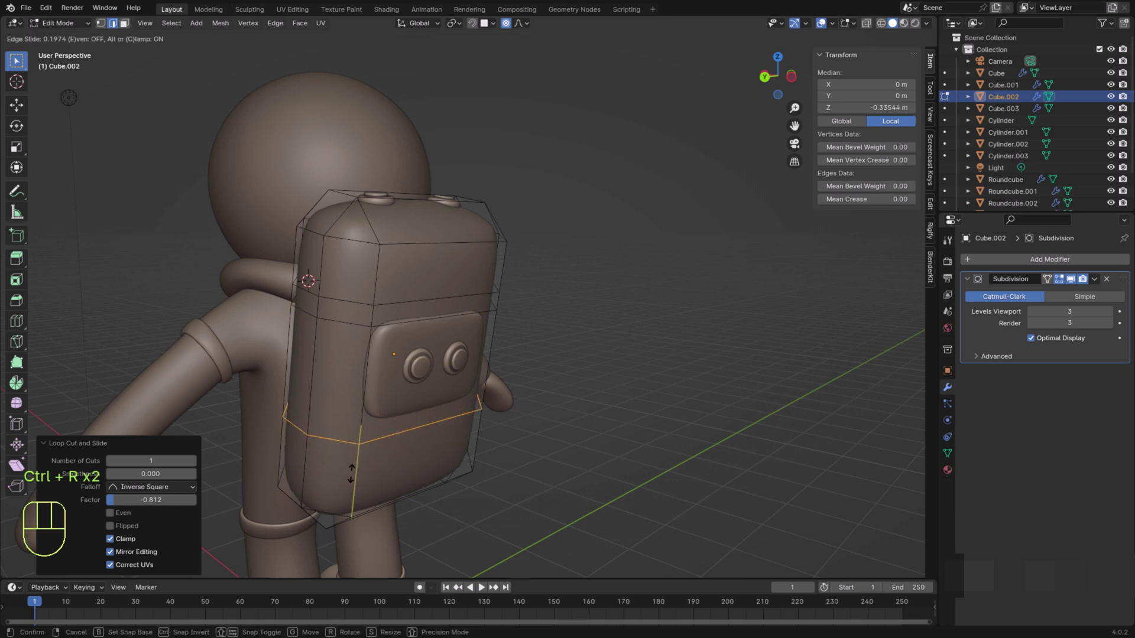
click(352, 476)
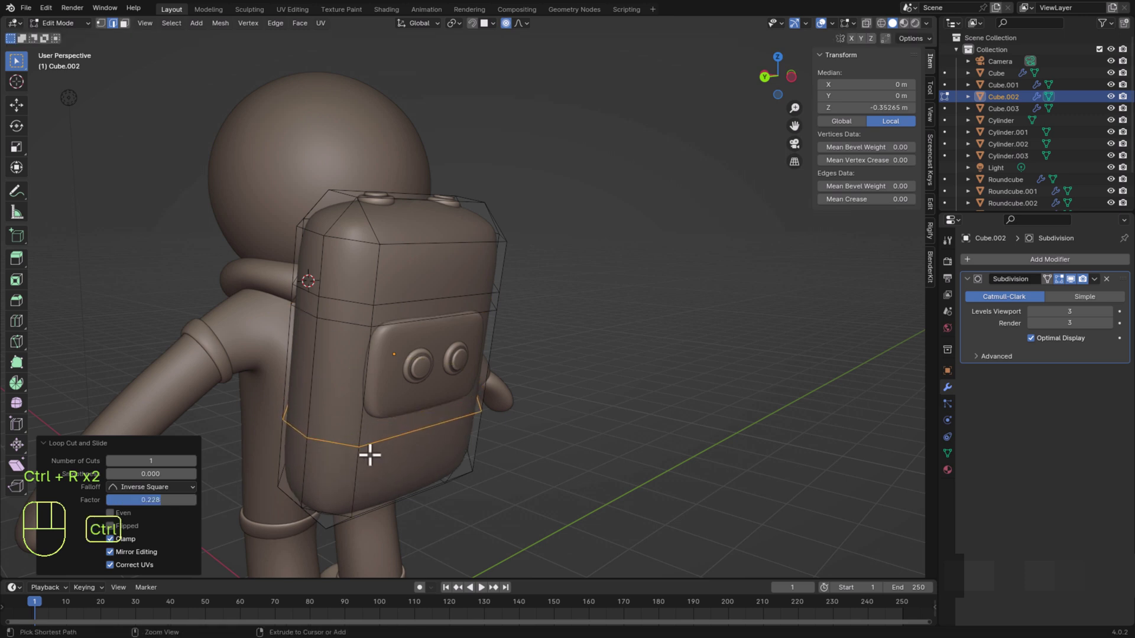
key(ctrl+r)
click(345, 461)
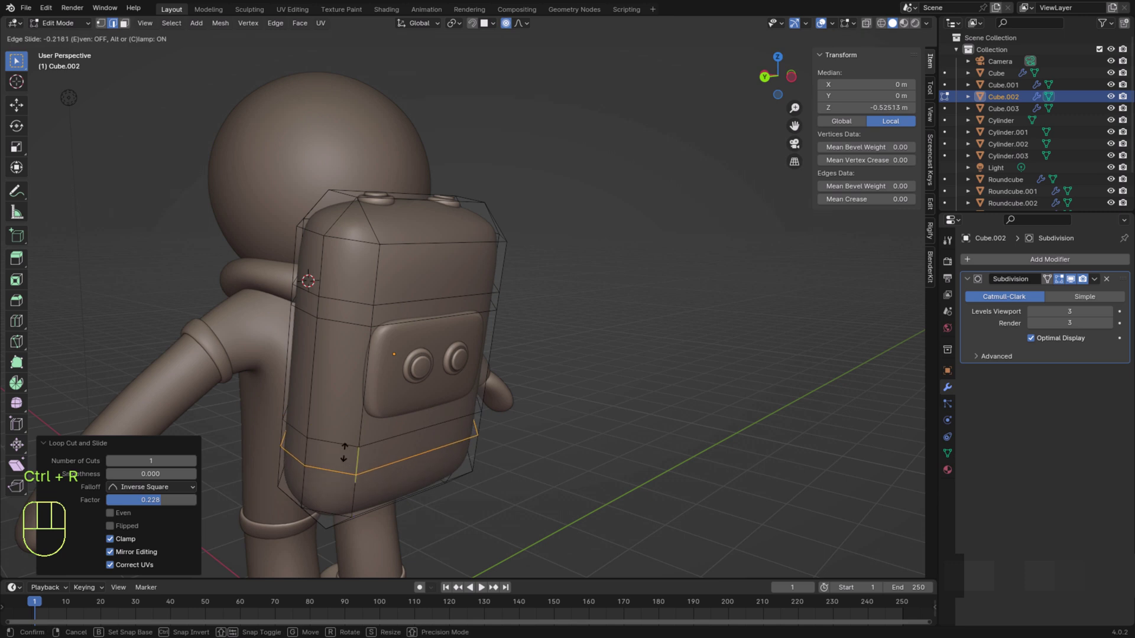
click(347, 467)
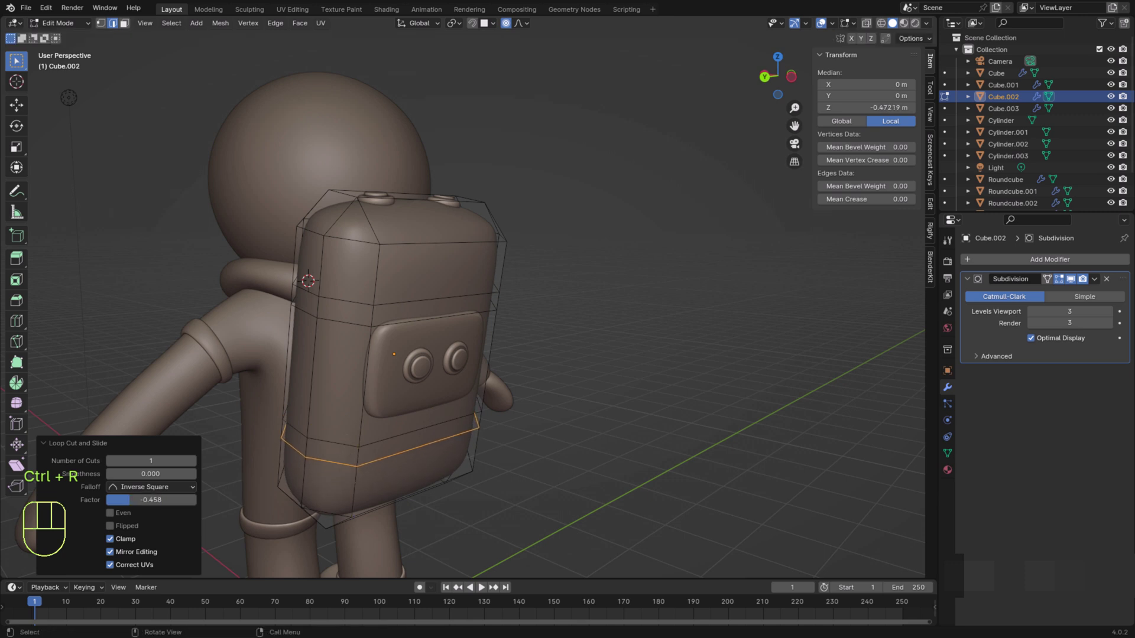
click(124, 24)
key(alt)
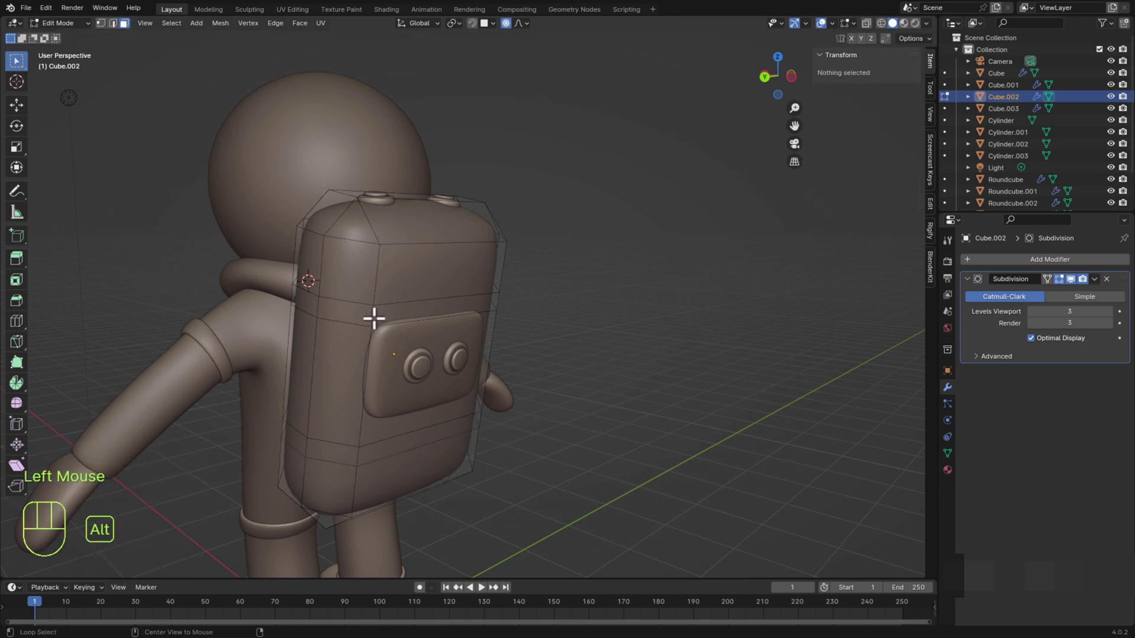
Move the backpack pocket together with its two buttons about 0.063 m down along Z
key(Tab)
middle_drag(375, 316, 434, 356)
click(434, 356)
shift+click(410, 328)
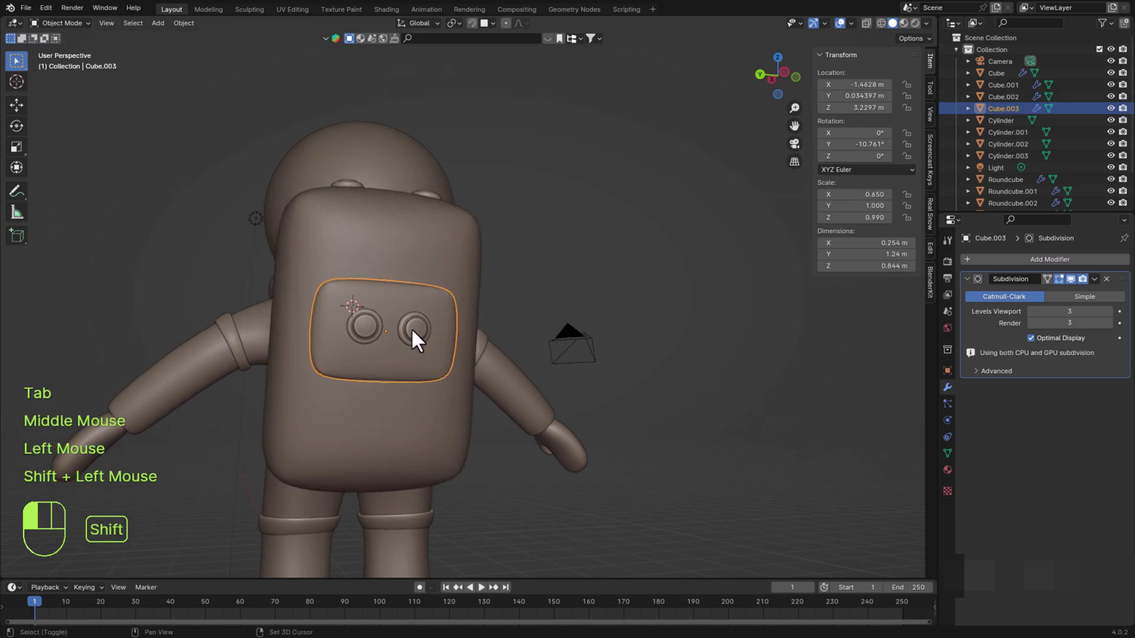
shift+click(361, 329)
key(g)
key(z)
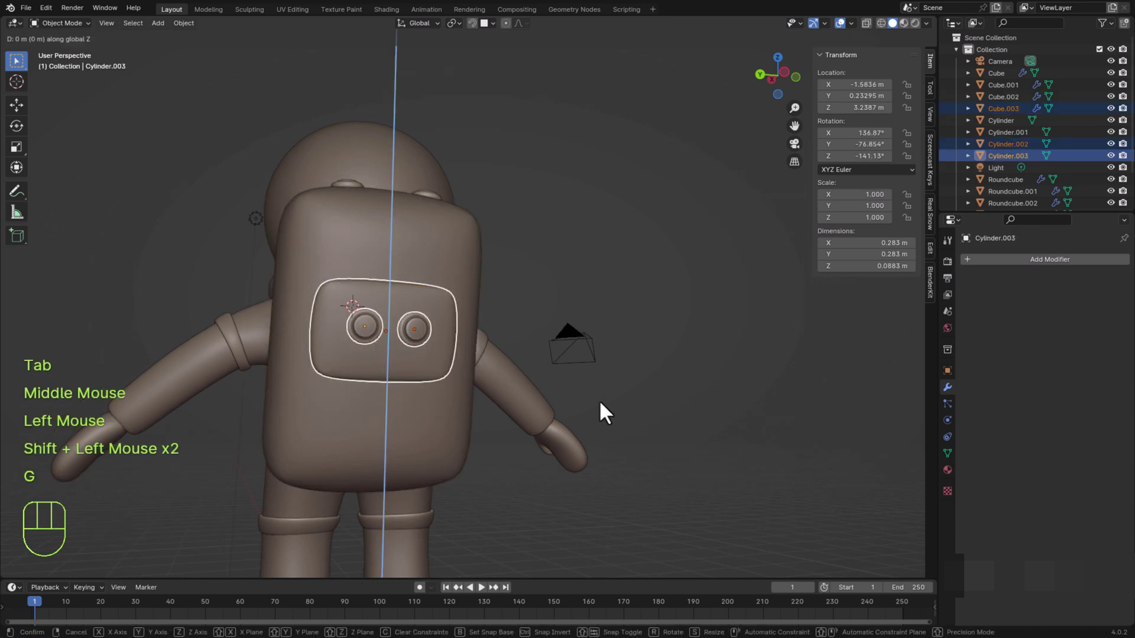
click(600, 411)
Duplicate the backpack's upper and lower narrow face loops in place and separate the copies into their own object
click(436, 291)
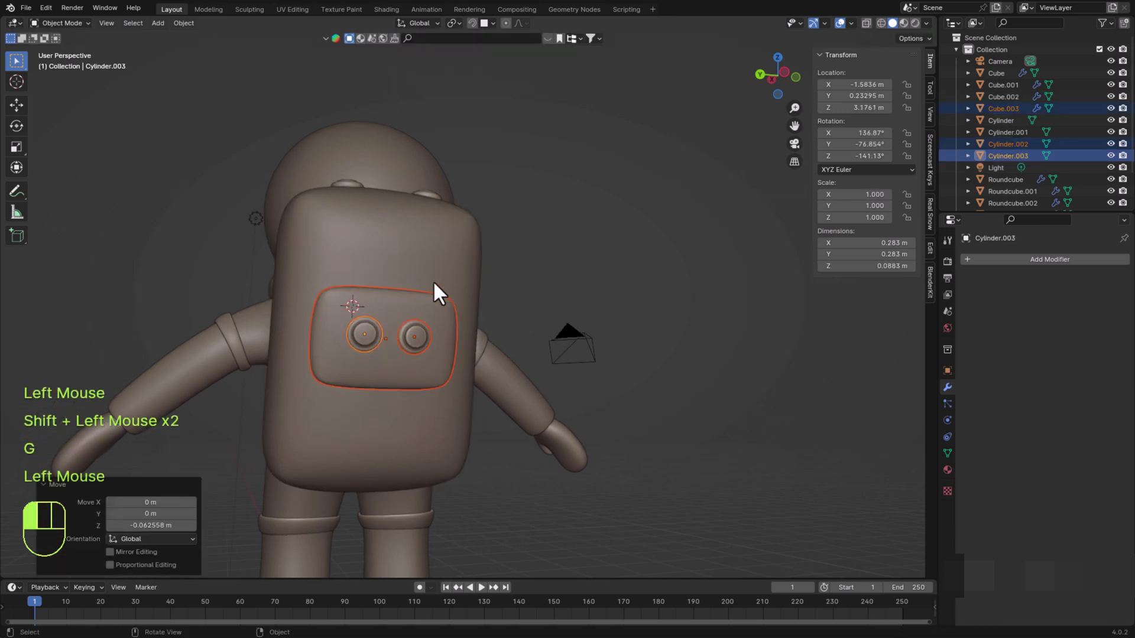
key(Tab)
middle_drag(506, 486, 418, 398)
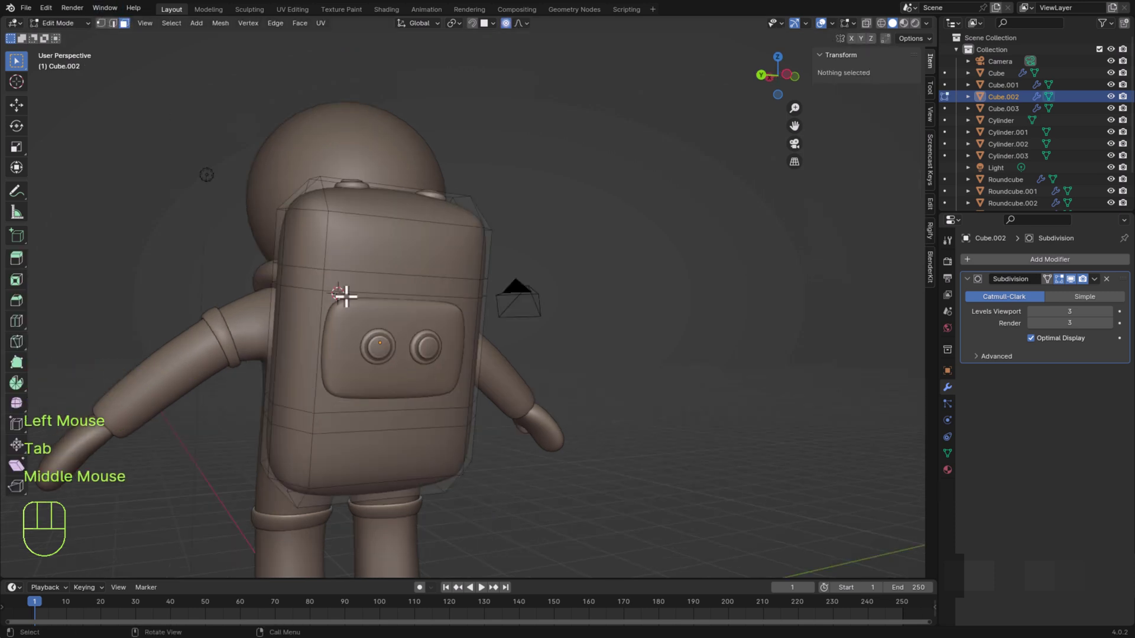
alt+click(319, 283)
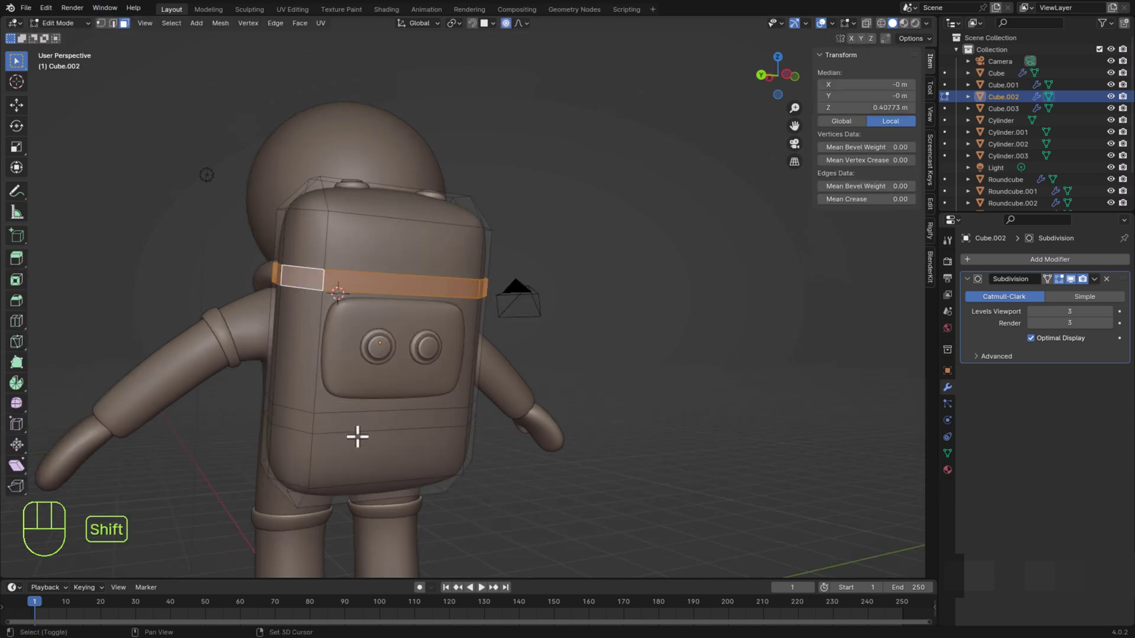
alt+shift+click(313, 422)
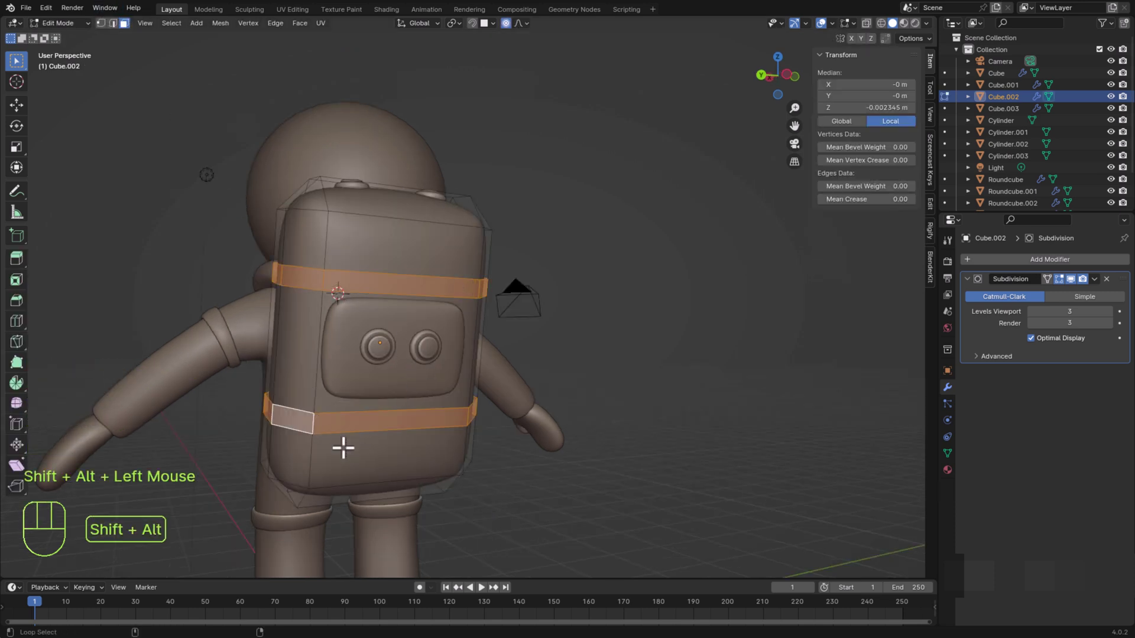
key(shift+d)
right_click(438, 454)
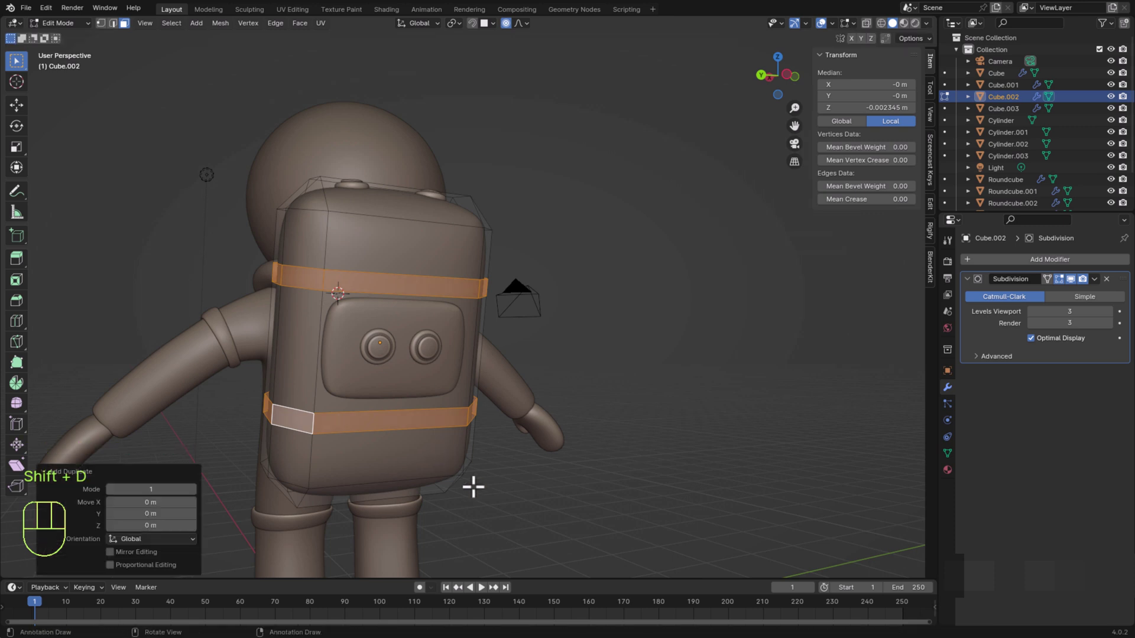
key(p)
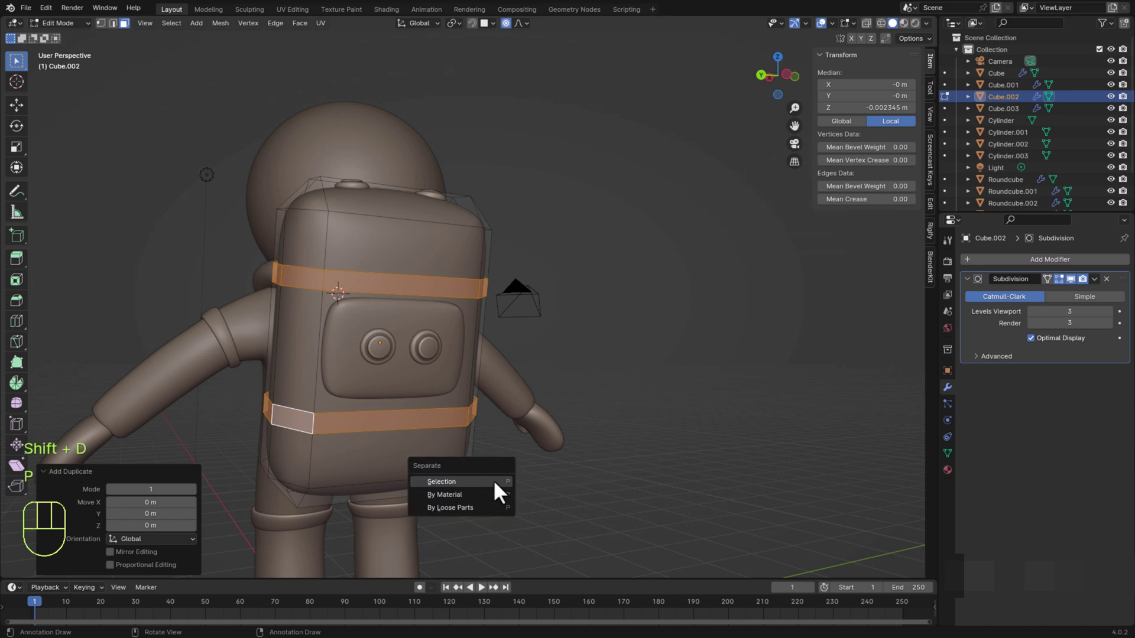
key(s)
key(Tab)
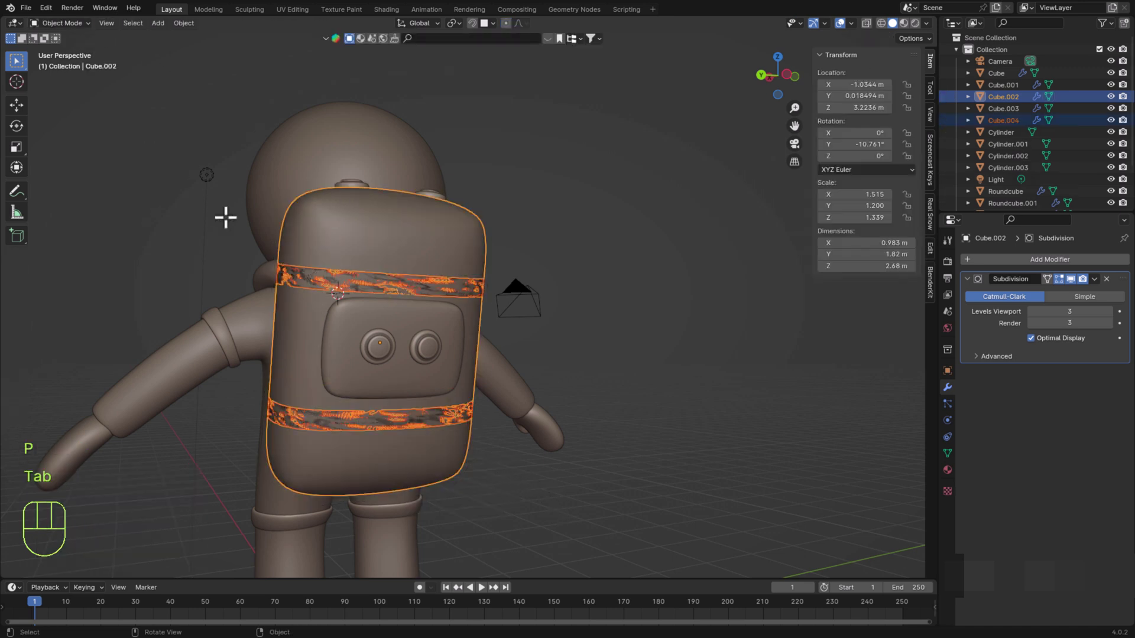
Select only the separated backpack bands and add a Solidify modifier to them
click(647, 328)
click(456, 288)
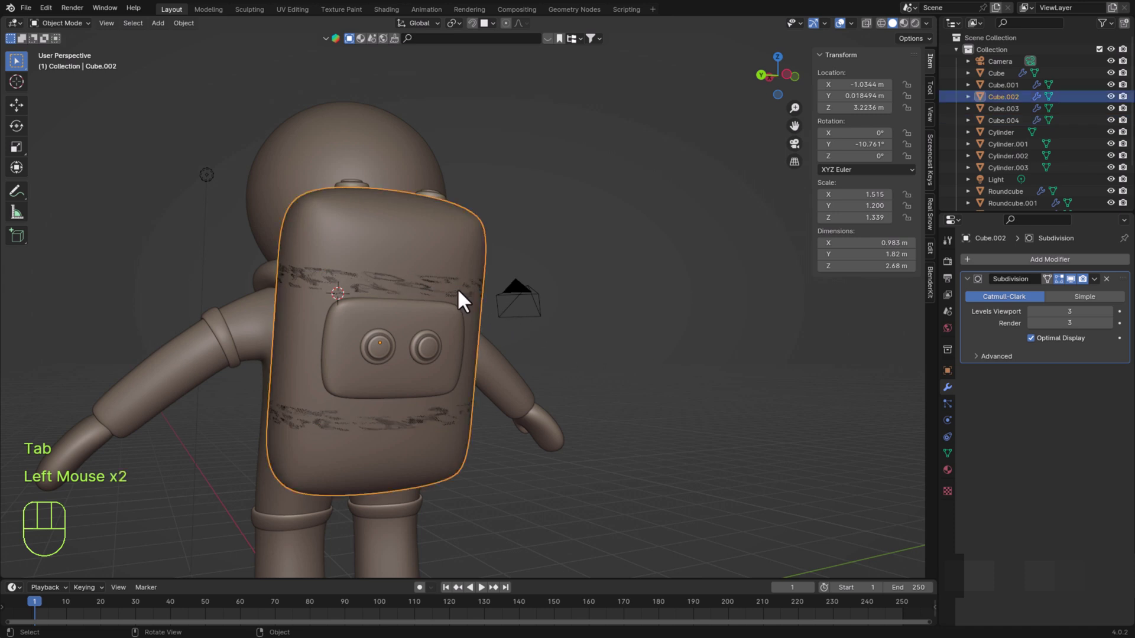
click(423, 286)
click(422, 288)
click(422, 287)
click(423, 286)
click(423, 285)
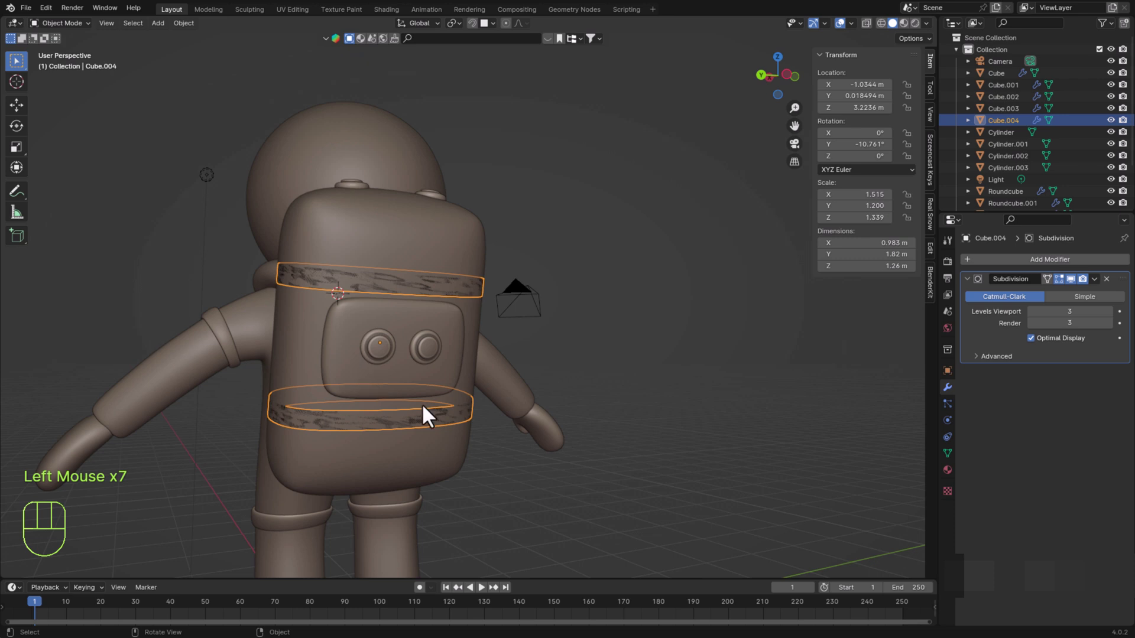
click(1077, 259)
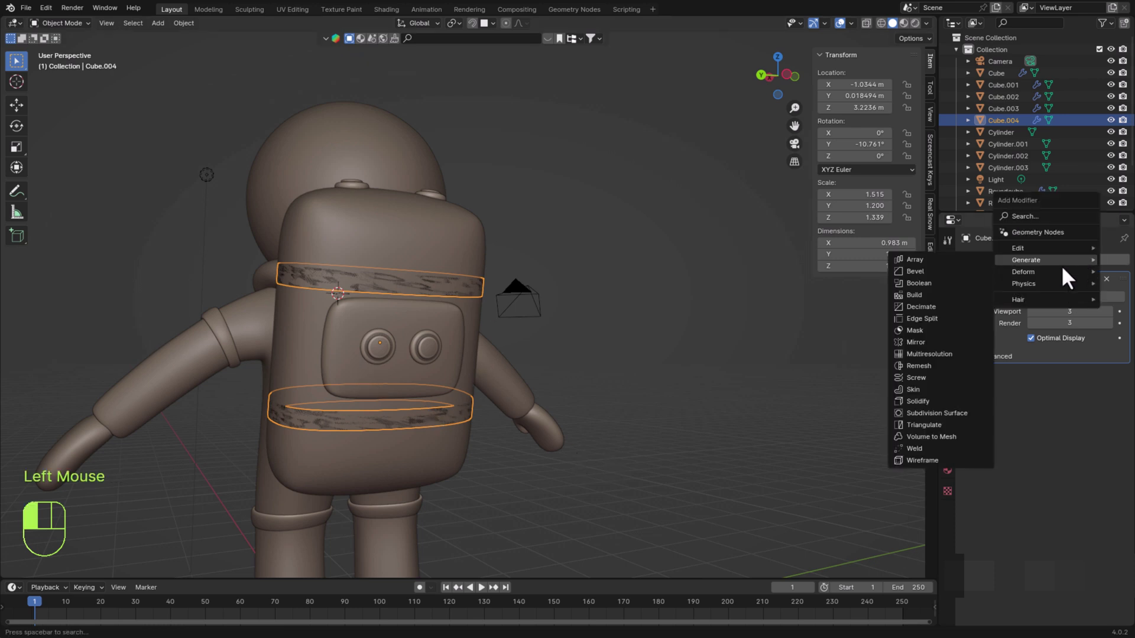
drag(1068, 260, 913, 401)
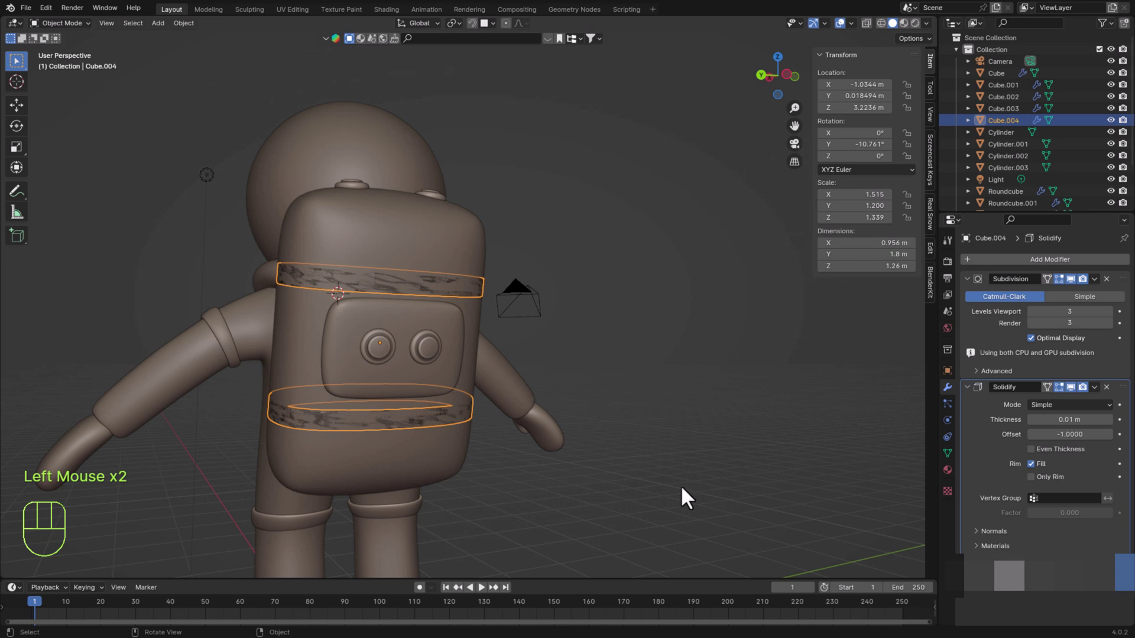
Place the bands' Solidify modifier above Subdivision and set its thickness to -0.08 m
middle_drag(681, 488, 707, 494)
drag(1119, 389, 1044, 311)
middle_drag(760, 451, 580, 461)
scroll(708, 489, up, 1)
Scale the thickened bands down to about 0.97 so they fit closer around the backpack
key(s)
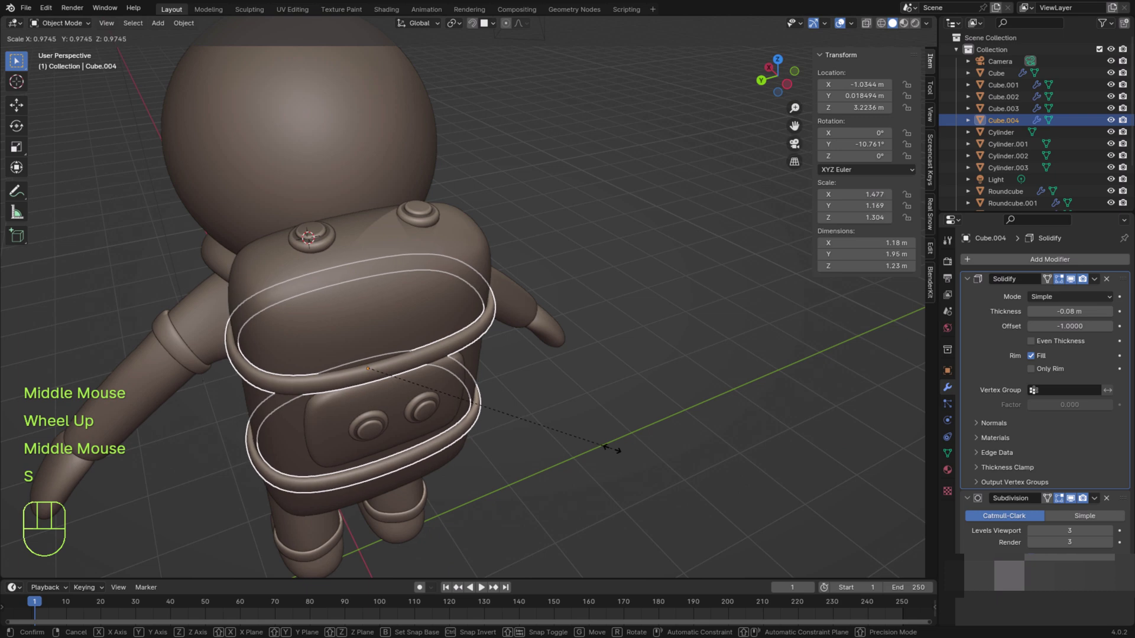
click(607, 447)
click(607, 447)
Lower the backpack pocket and both buttons about 0.034 m along Z between the bands, deselect them, and save the file
middle_drag(529, 500, 452, 428)
scroll(556, 445, down, 2)
scroll(556, 445, up, 4)
click(408, 372)
shift+click(404, 342)
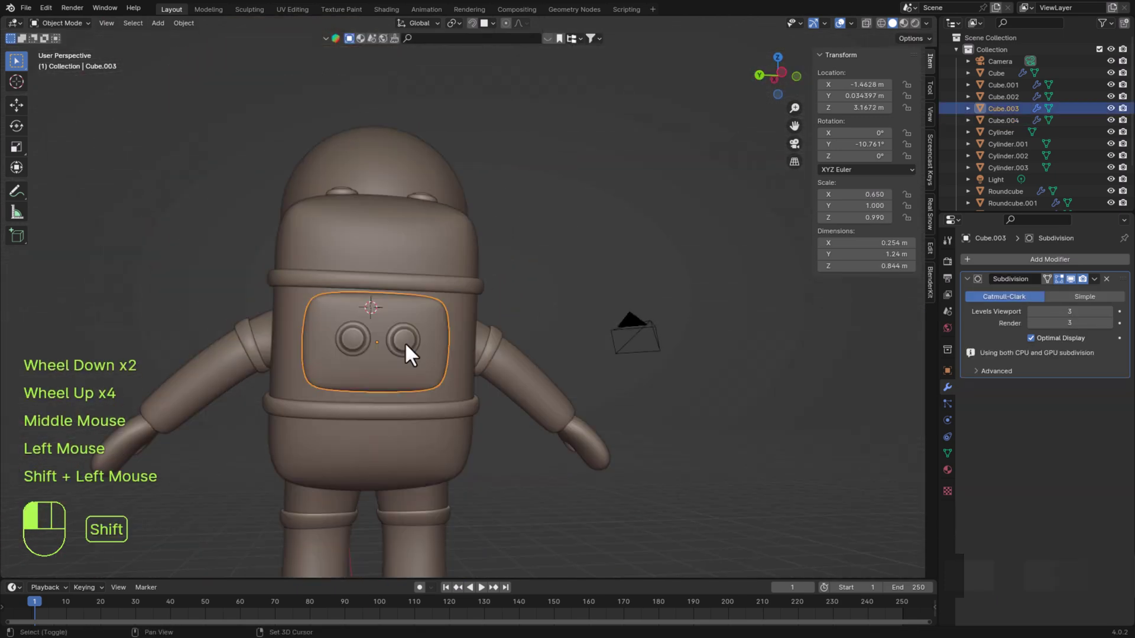
shift+click(353, 338)
key(g)
key(z)
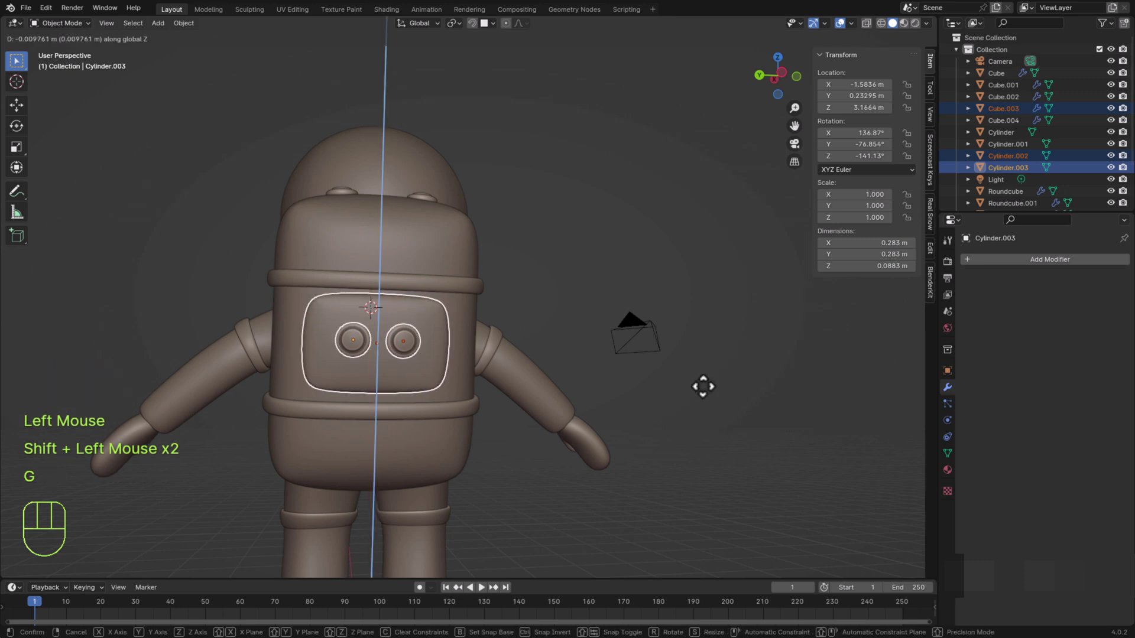
click(679, 402)
click(579, 450)
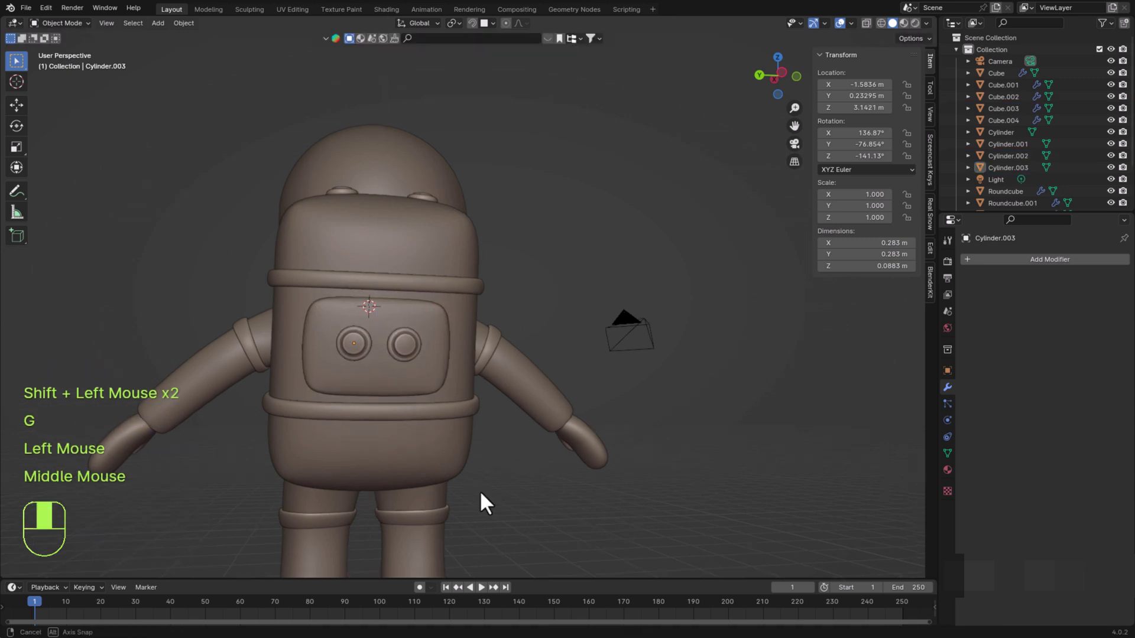
middle_drag(480, 491, 545, 495)
key(ctrl+s)
scroll(546, 496, down, 2)
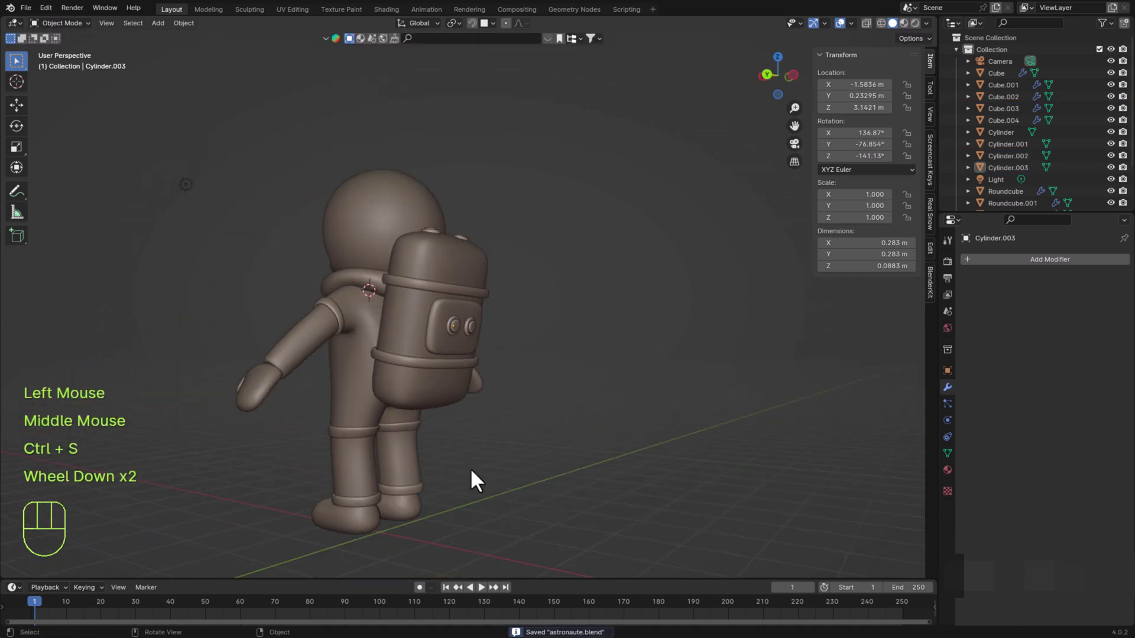
Examine the complete astronaut model from the front, the sides and the back
middle_drag(470, 470, 482, 508)
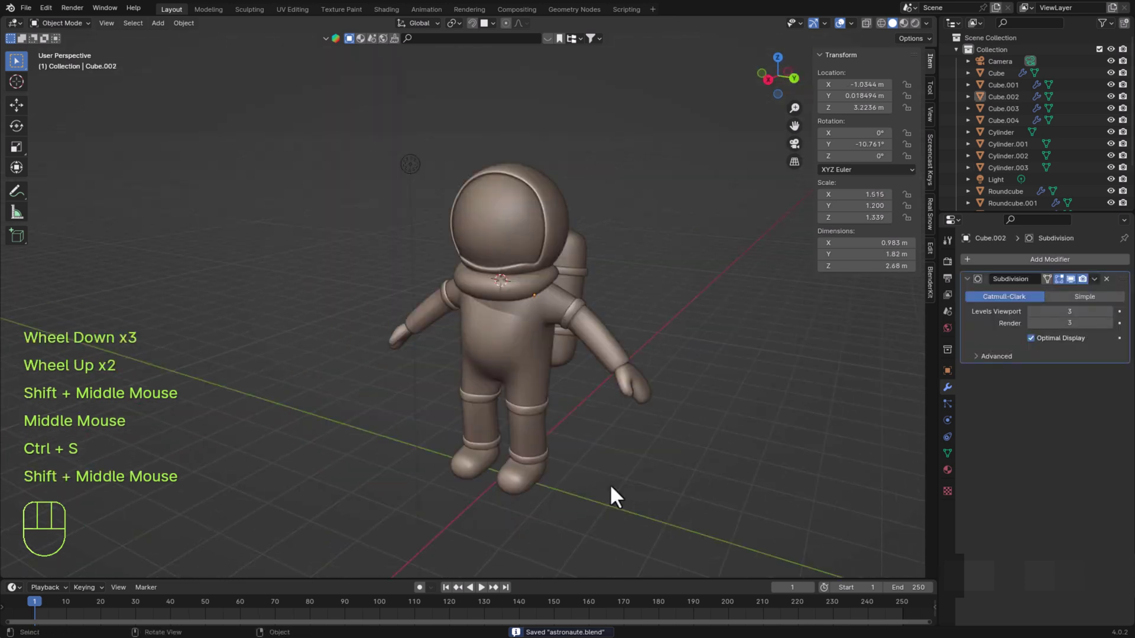
scroll(611, 487, up, 1)
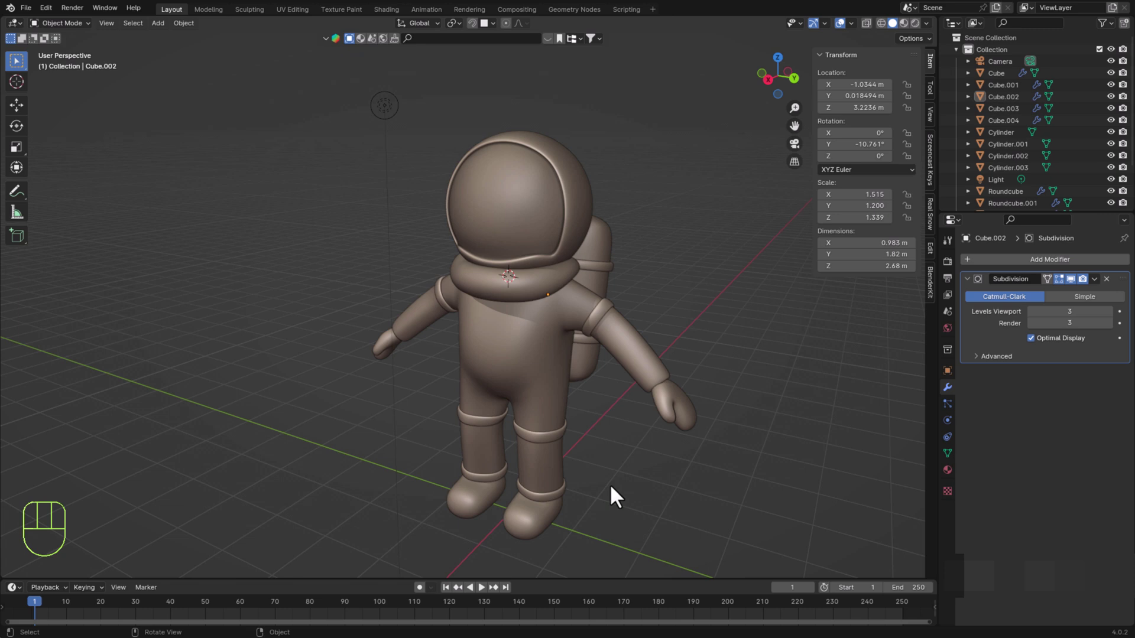
middle_drag(614, 495, 625, 526)
scroll(624, 526, down, 1)
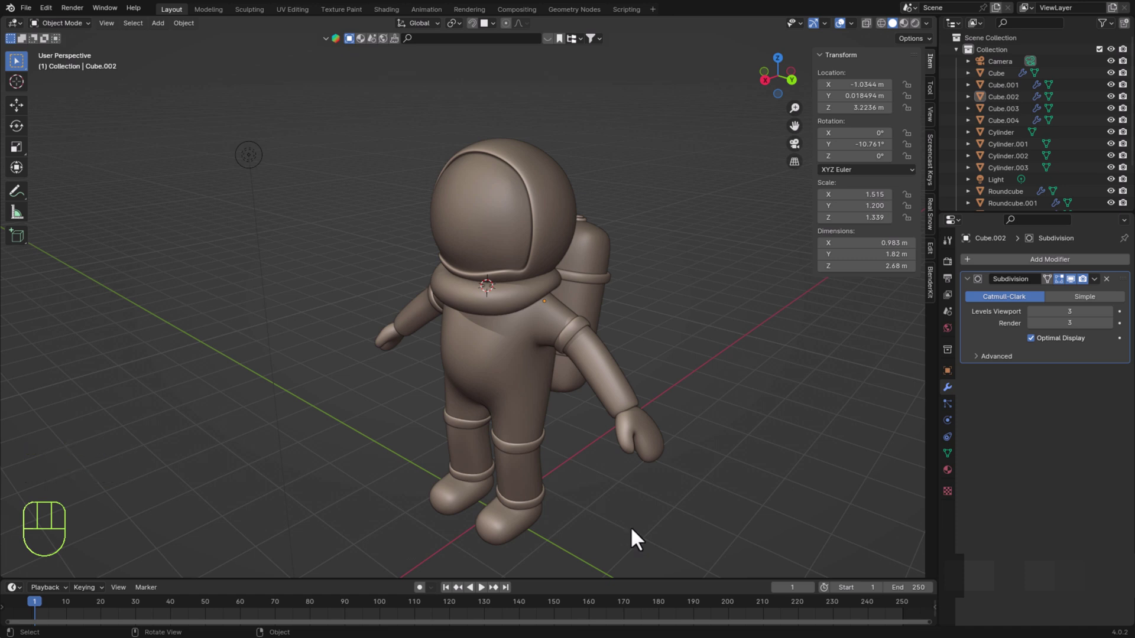
middle_drag(616, 527, 466, 480)
scroll(528, 471, up, 2)
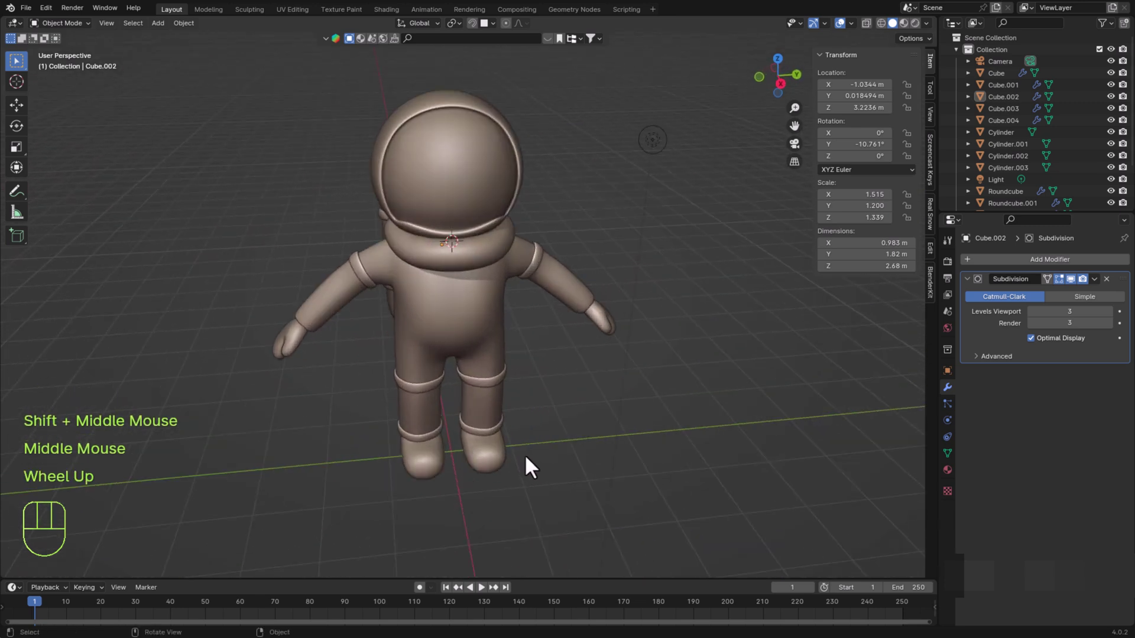
middle_drag(525, 458, 115, 445)
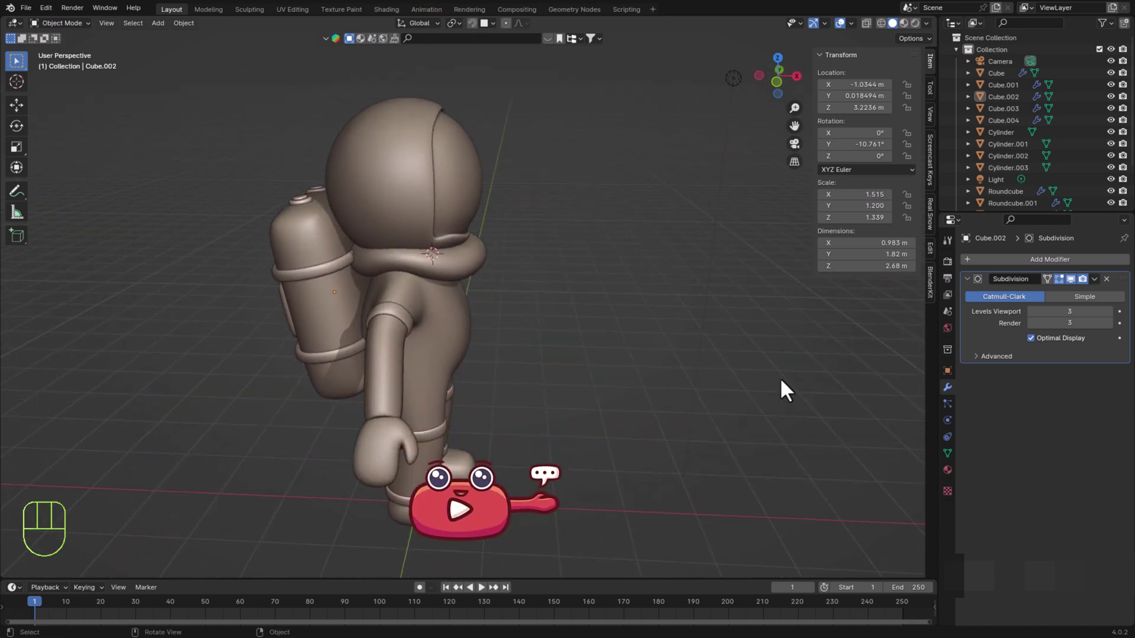
middle_drag(781, 381, 647, 409)
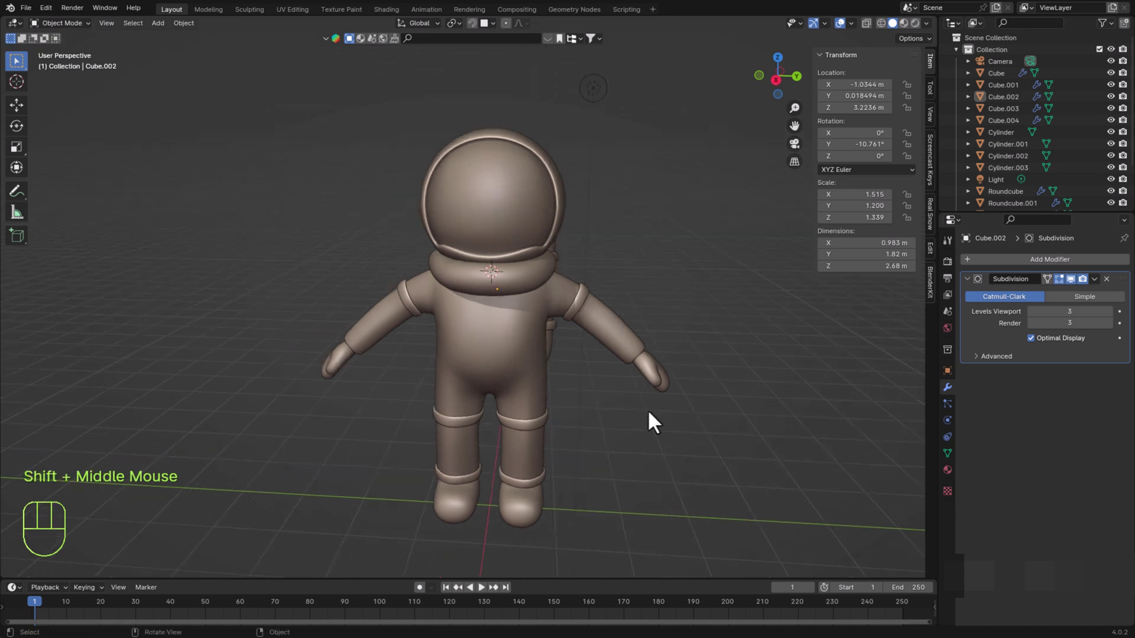